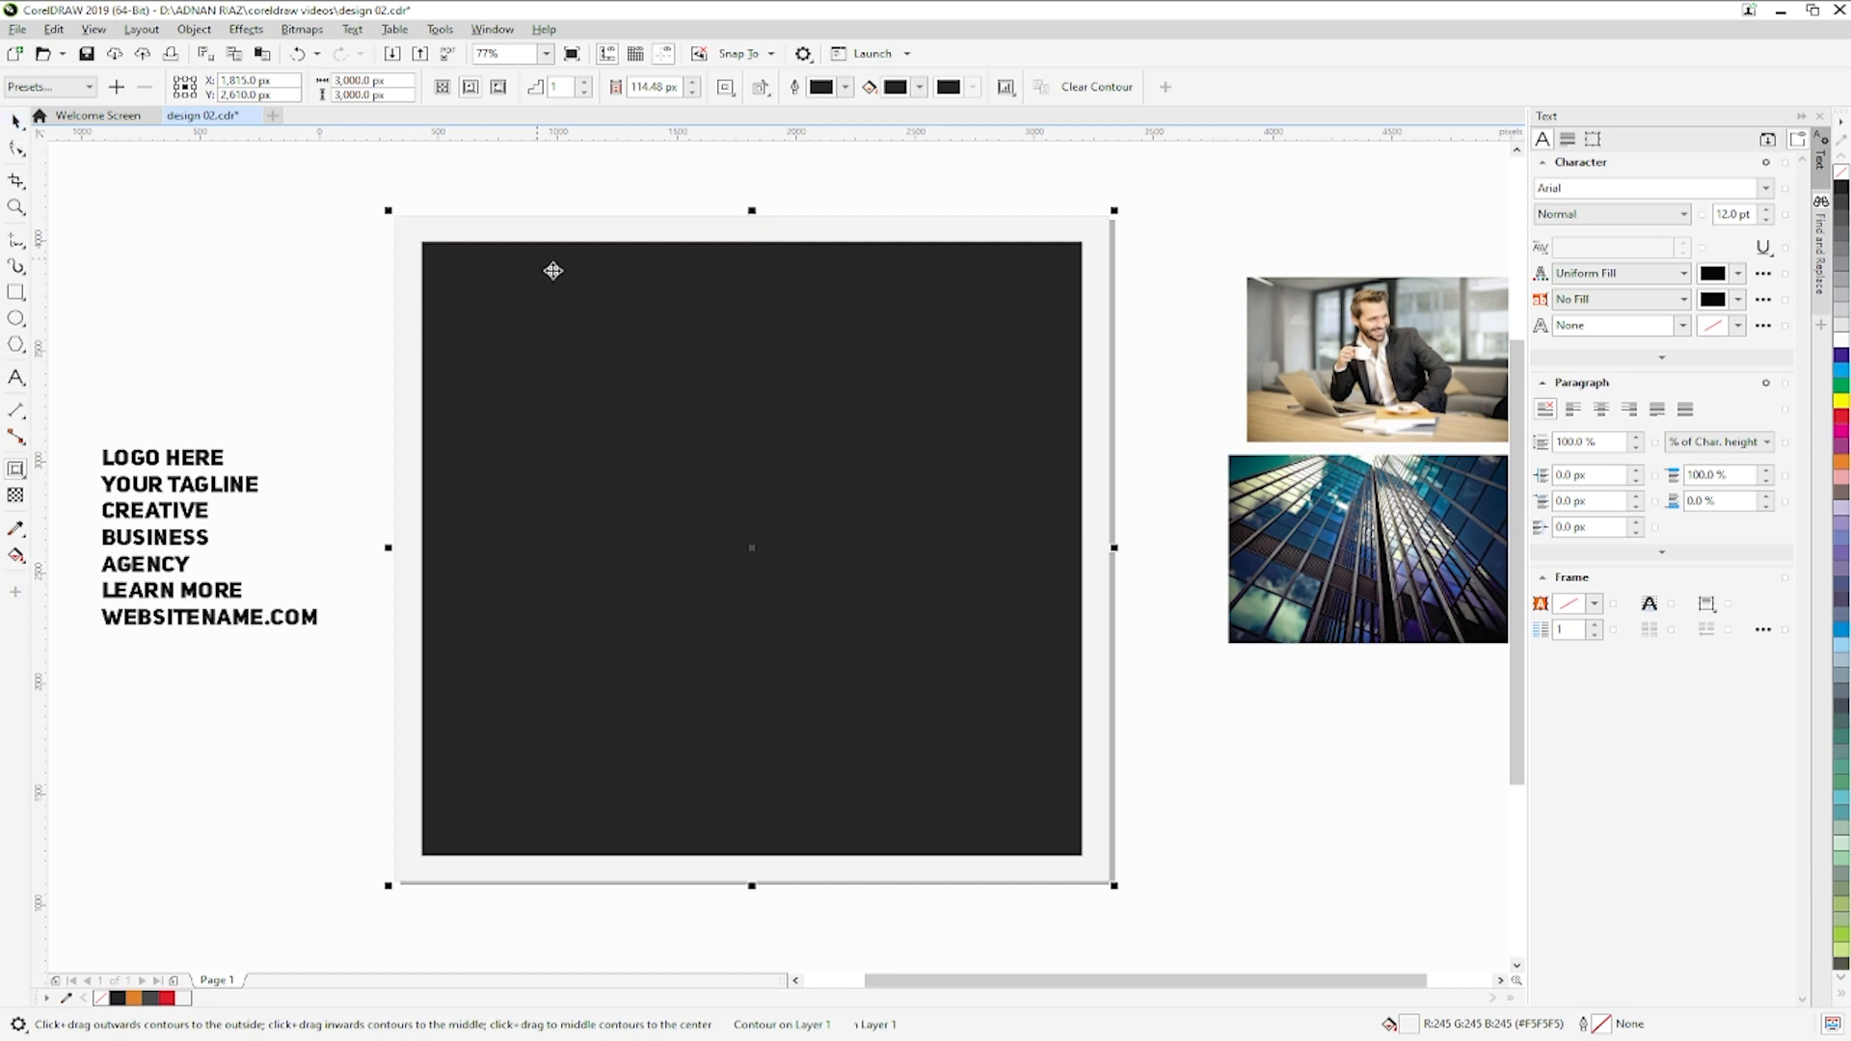
- Replace the inner square's dark fill with only a thin black outline and save the document
click(620, 279)
right_click(1841, 185)
click(1841, 170)
click(533, 409)
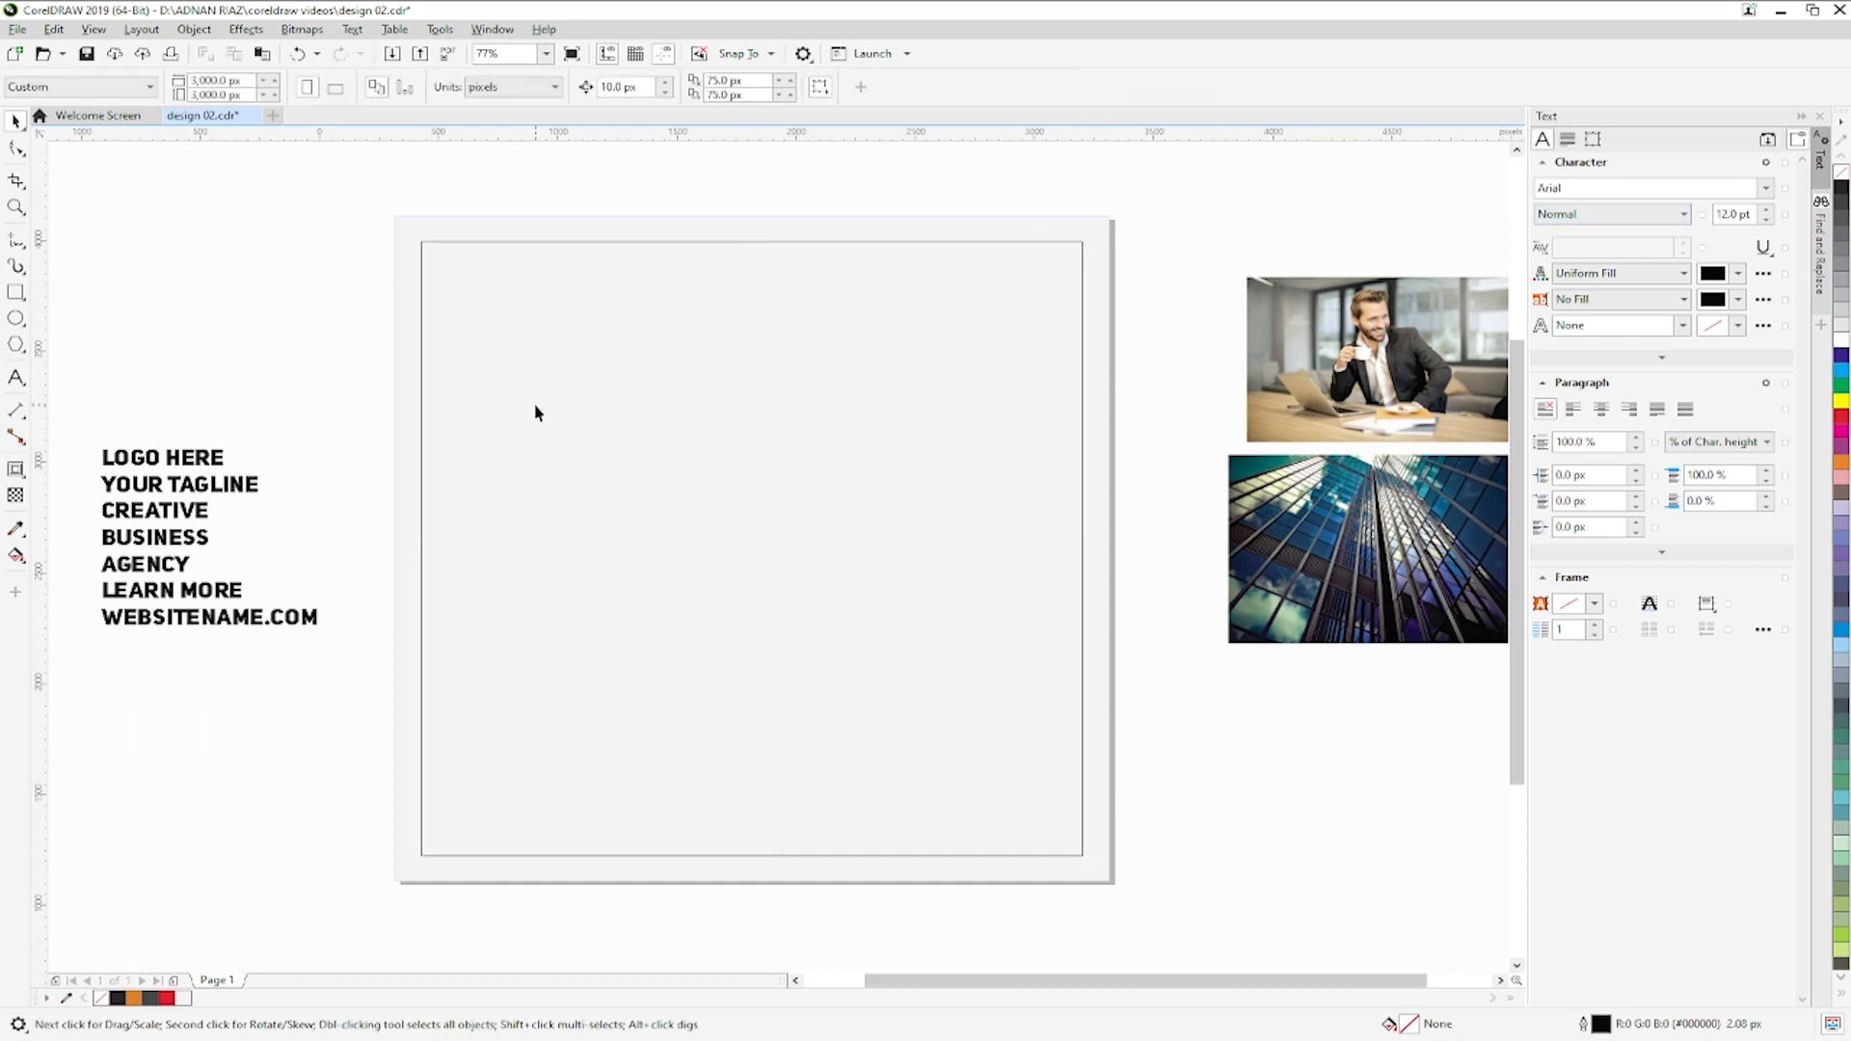
drag(500, 401, 672, 393)
key(ctrl+s)
- Draw a tall narrow rectangle about 174 px wide and 3,212 px high, right of the page's centre and extending past both edges
scroll(761, 380, right, 5)
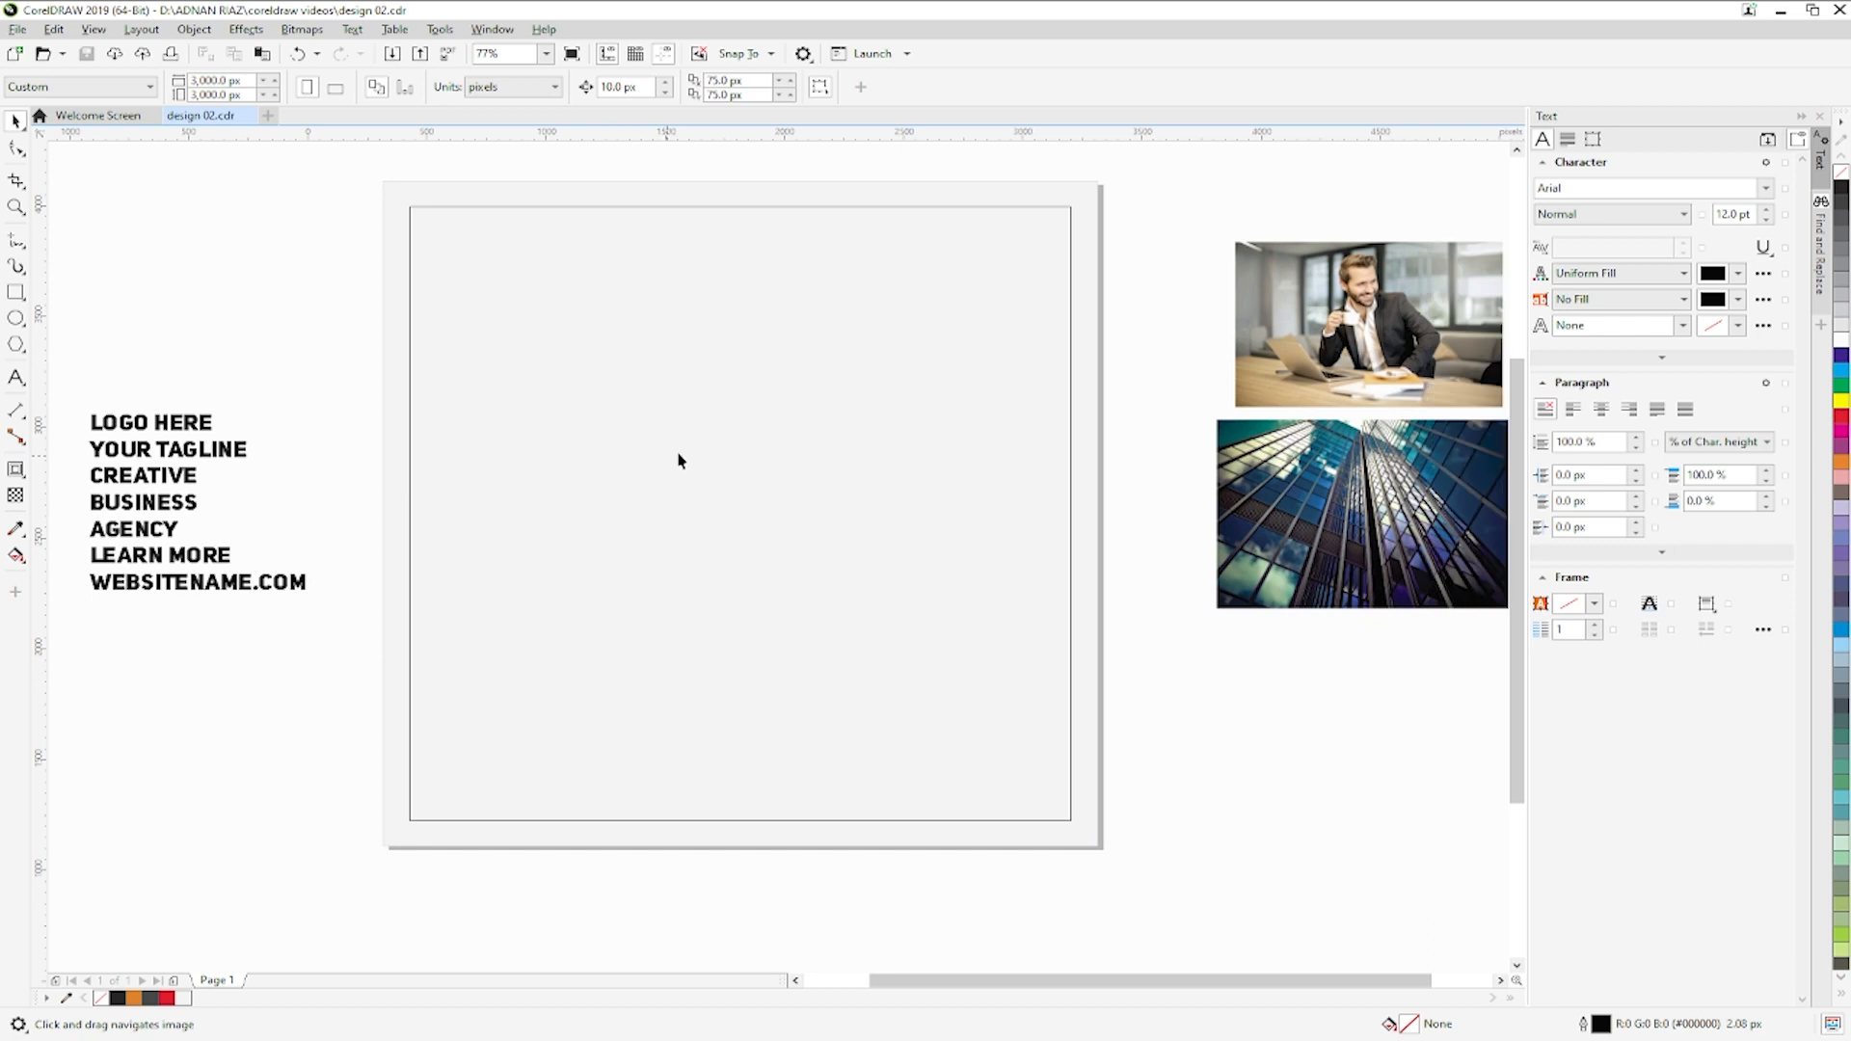
scroll(732, 451, up, 2)
scroll(732, 451, right, 2)
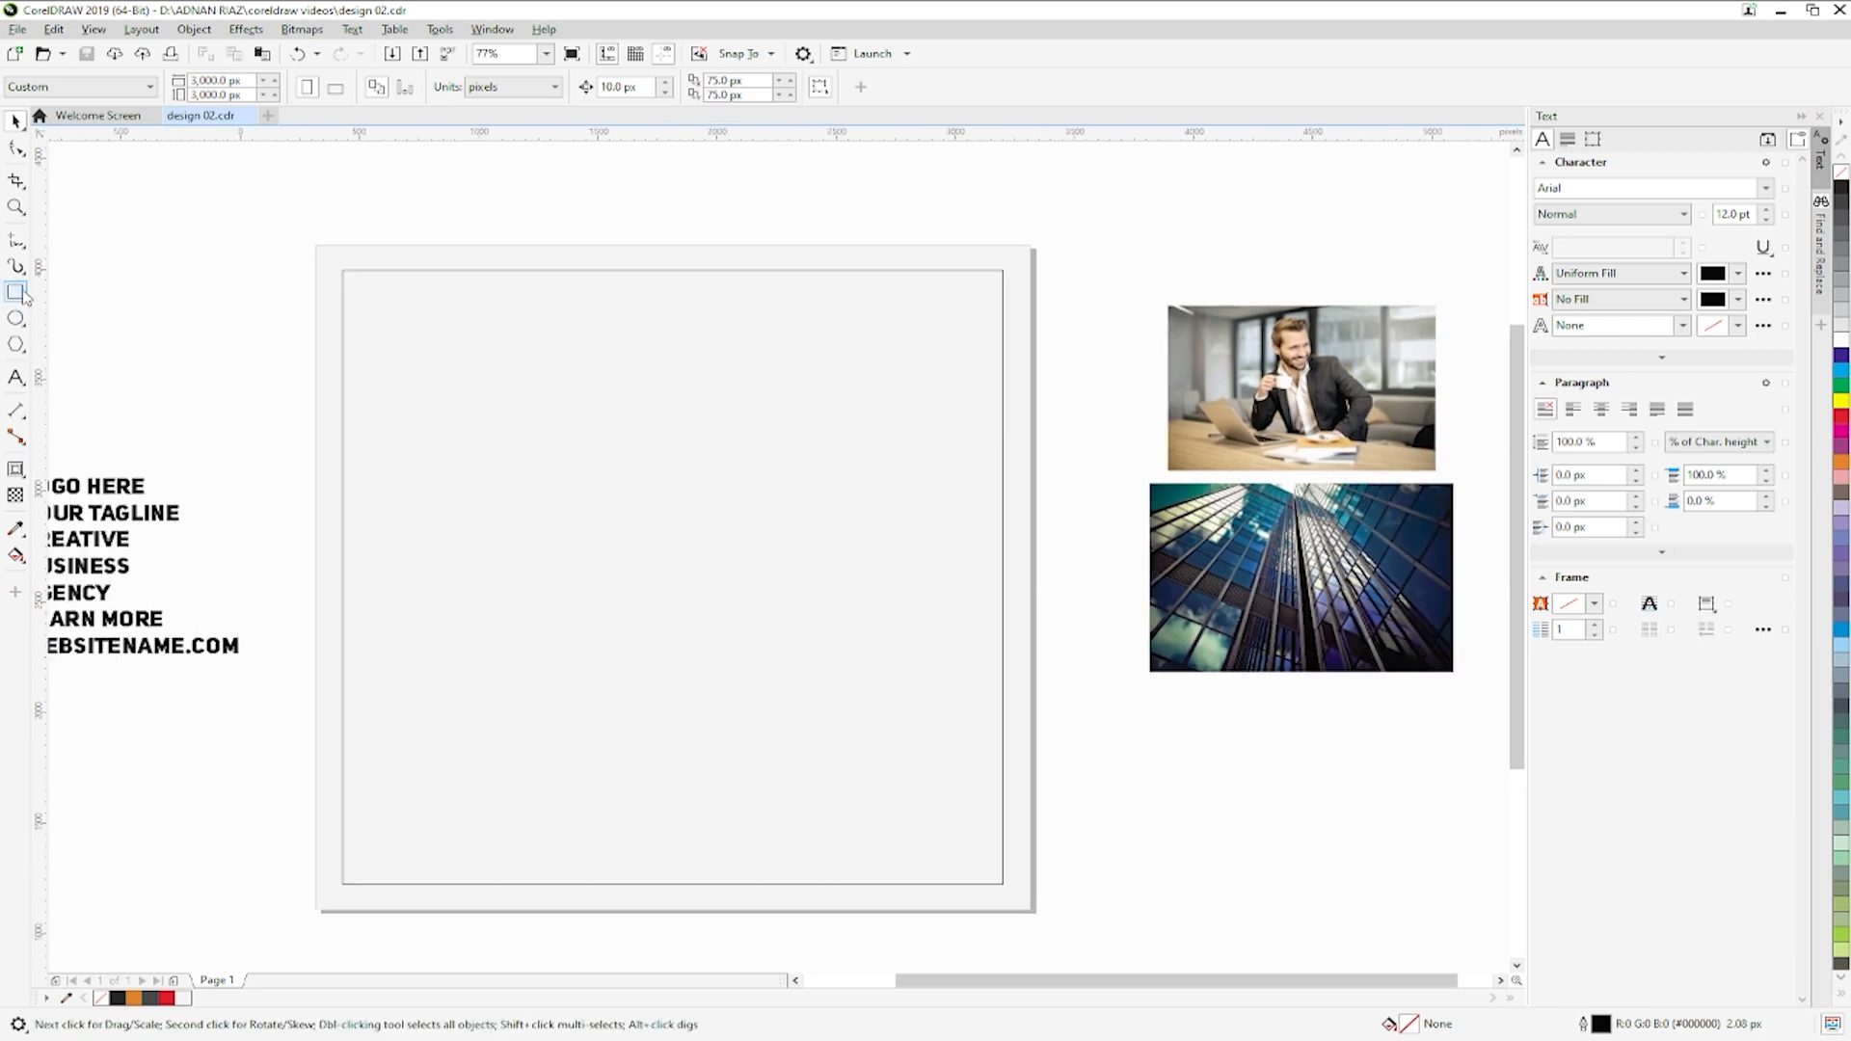
click(17, 292)
drag(730, 231, 771, 944)
key(space)
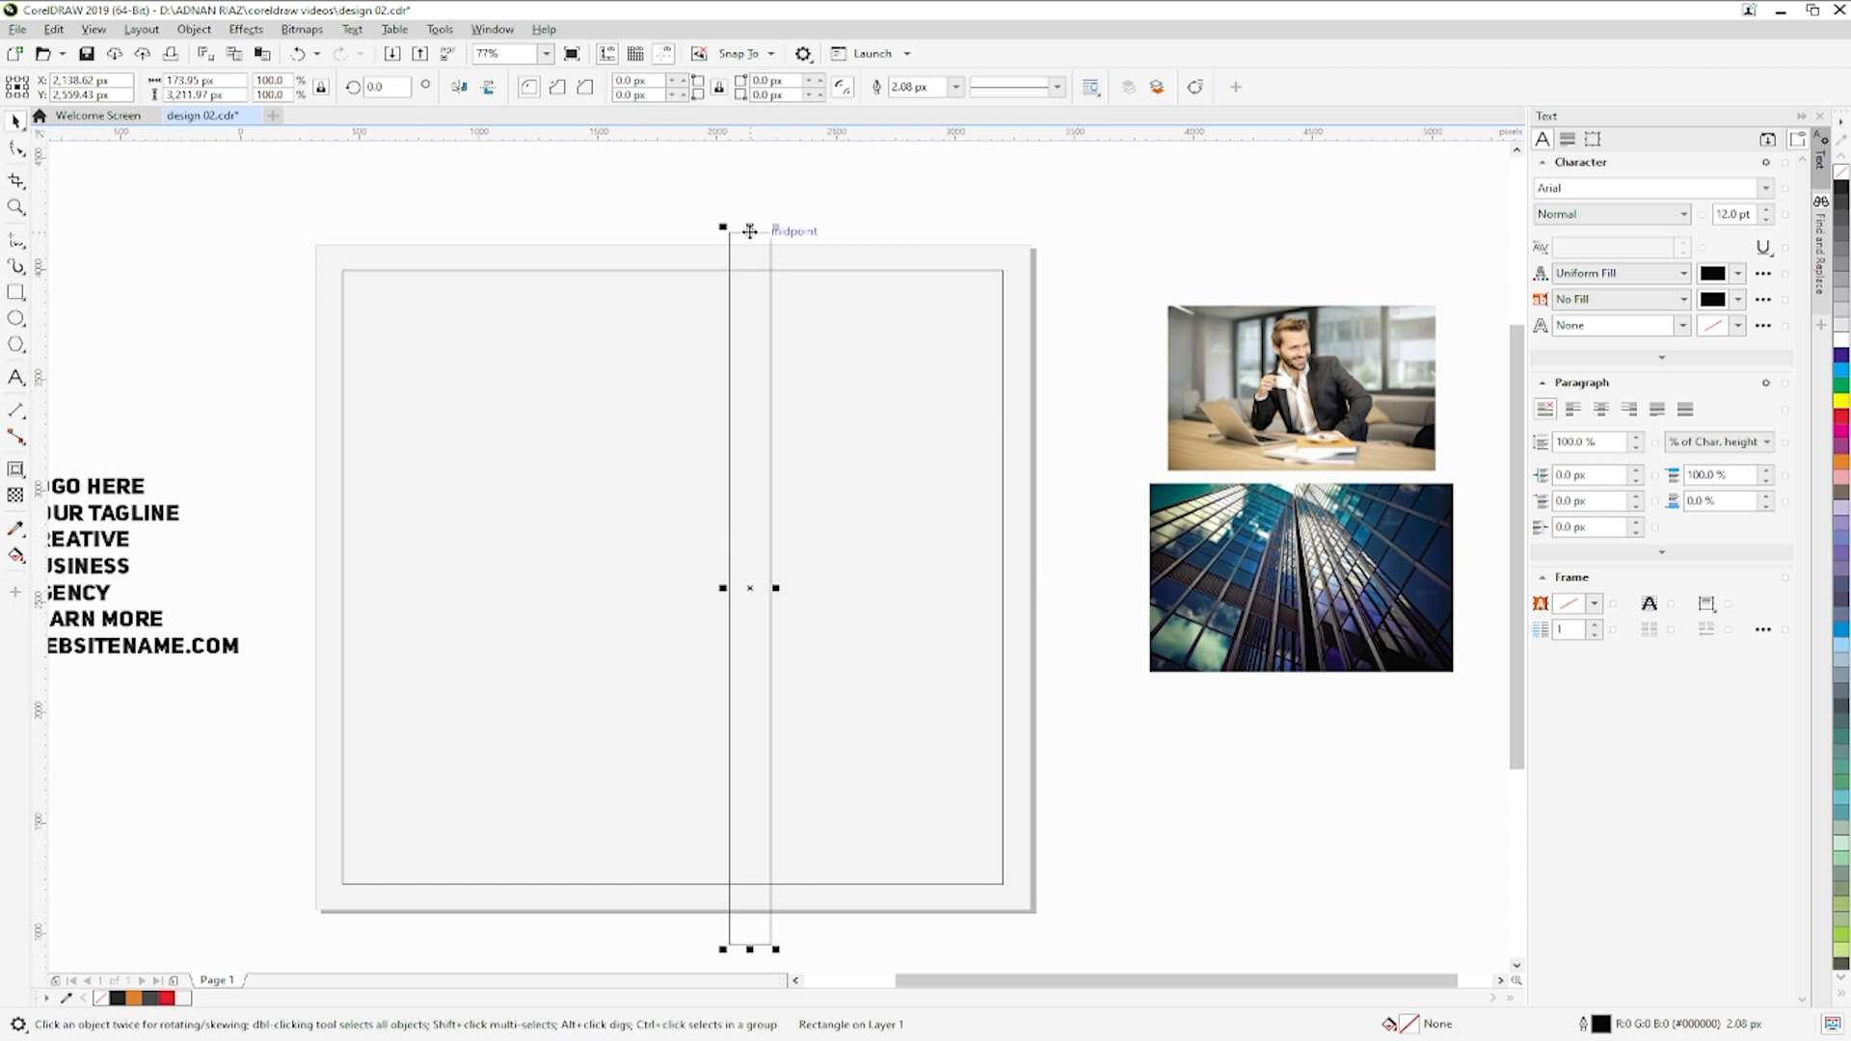
- Skew the tall rectangle into a right-leaning strip enlarged to about 3,617 px high, and save the document
click(751, 228)
drag(759, 224, 933, 228)
click(962, 249)
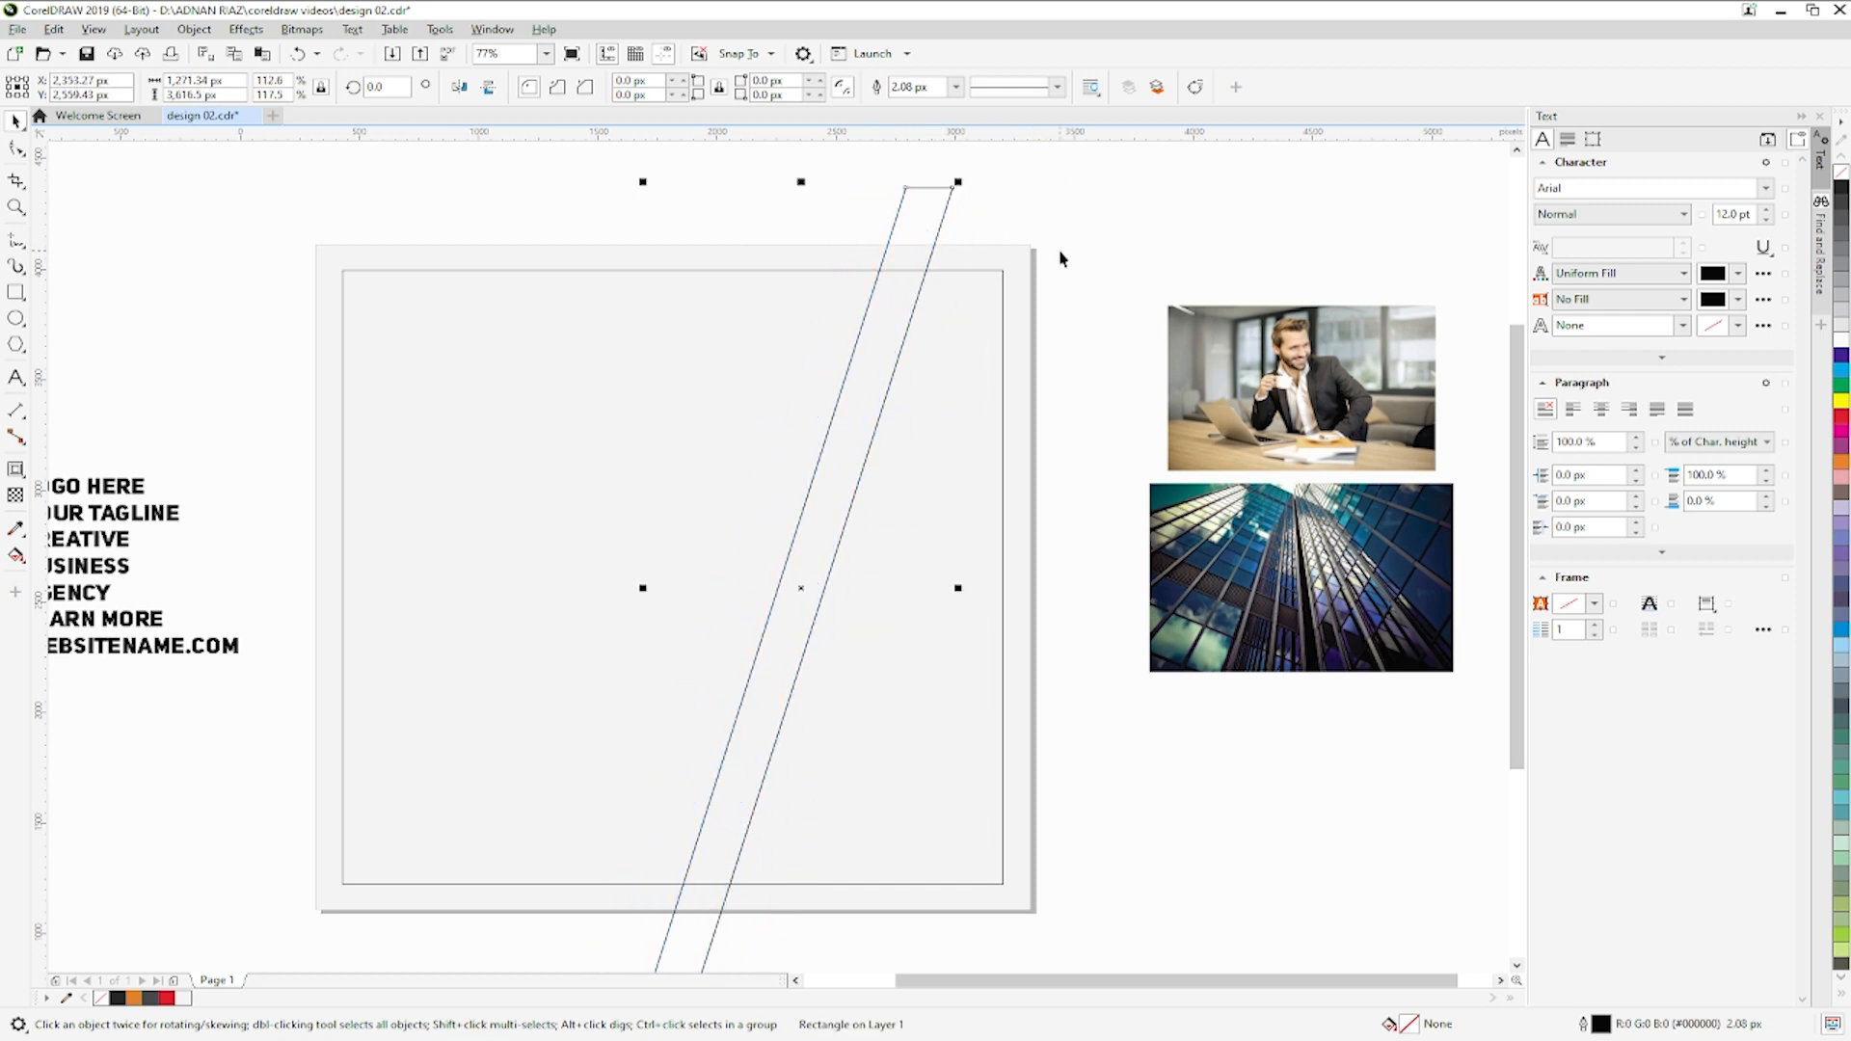
click(1061, 256)
scroll(1074, 344, down, 1)
key(ctrl+s)
scroll(1060, 357, up, 1)
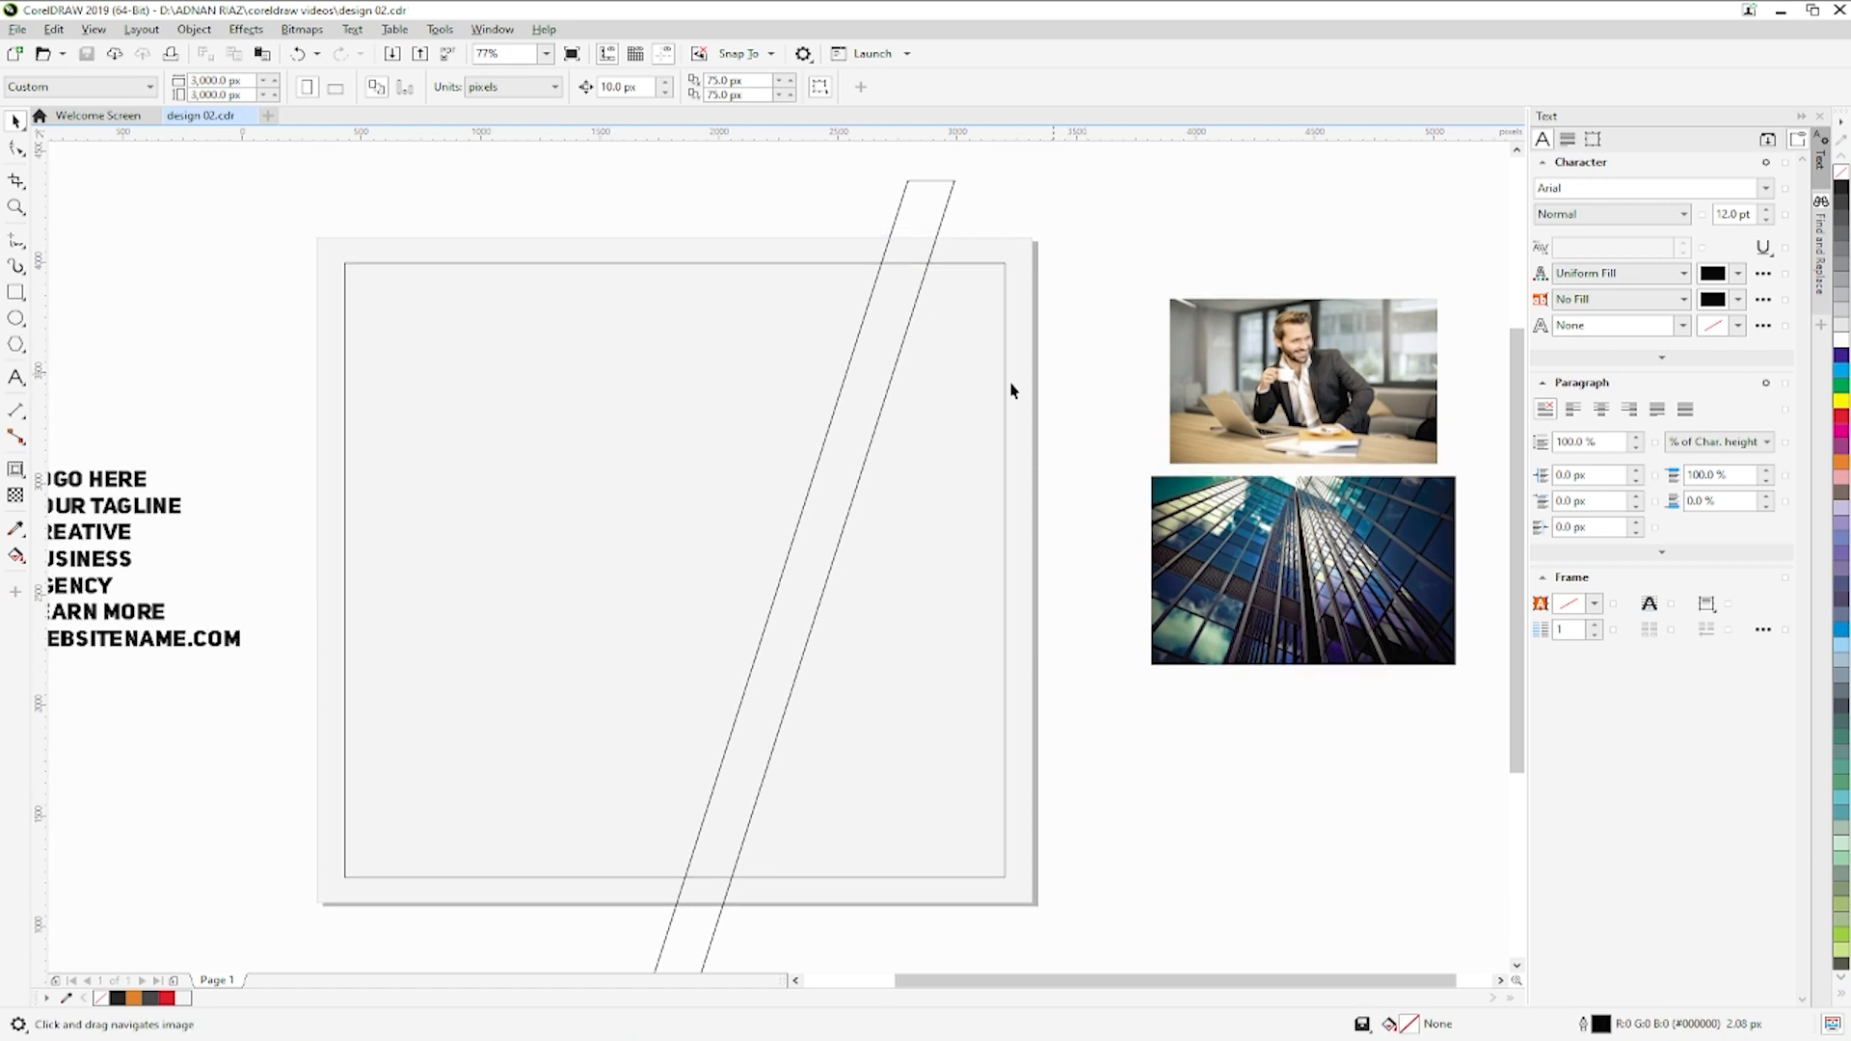
- Move the two photos farther away from the right side of the page
click(13, 293)
scroll(1066, 401, down, 2)
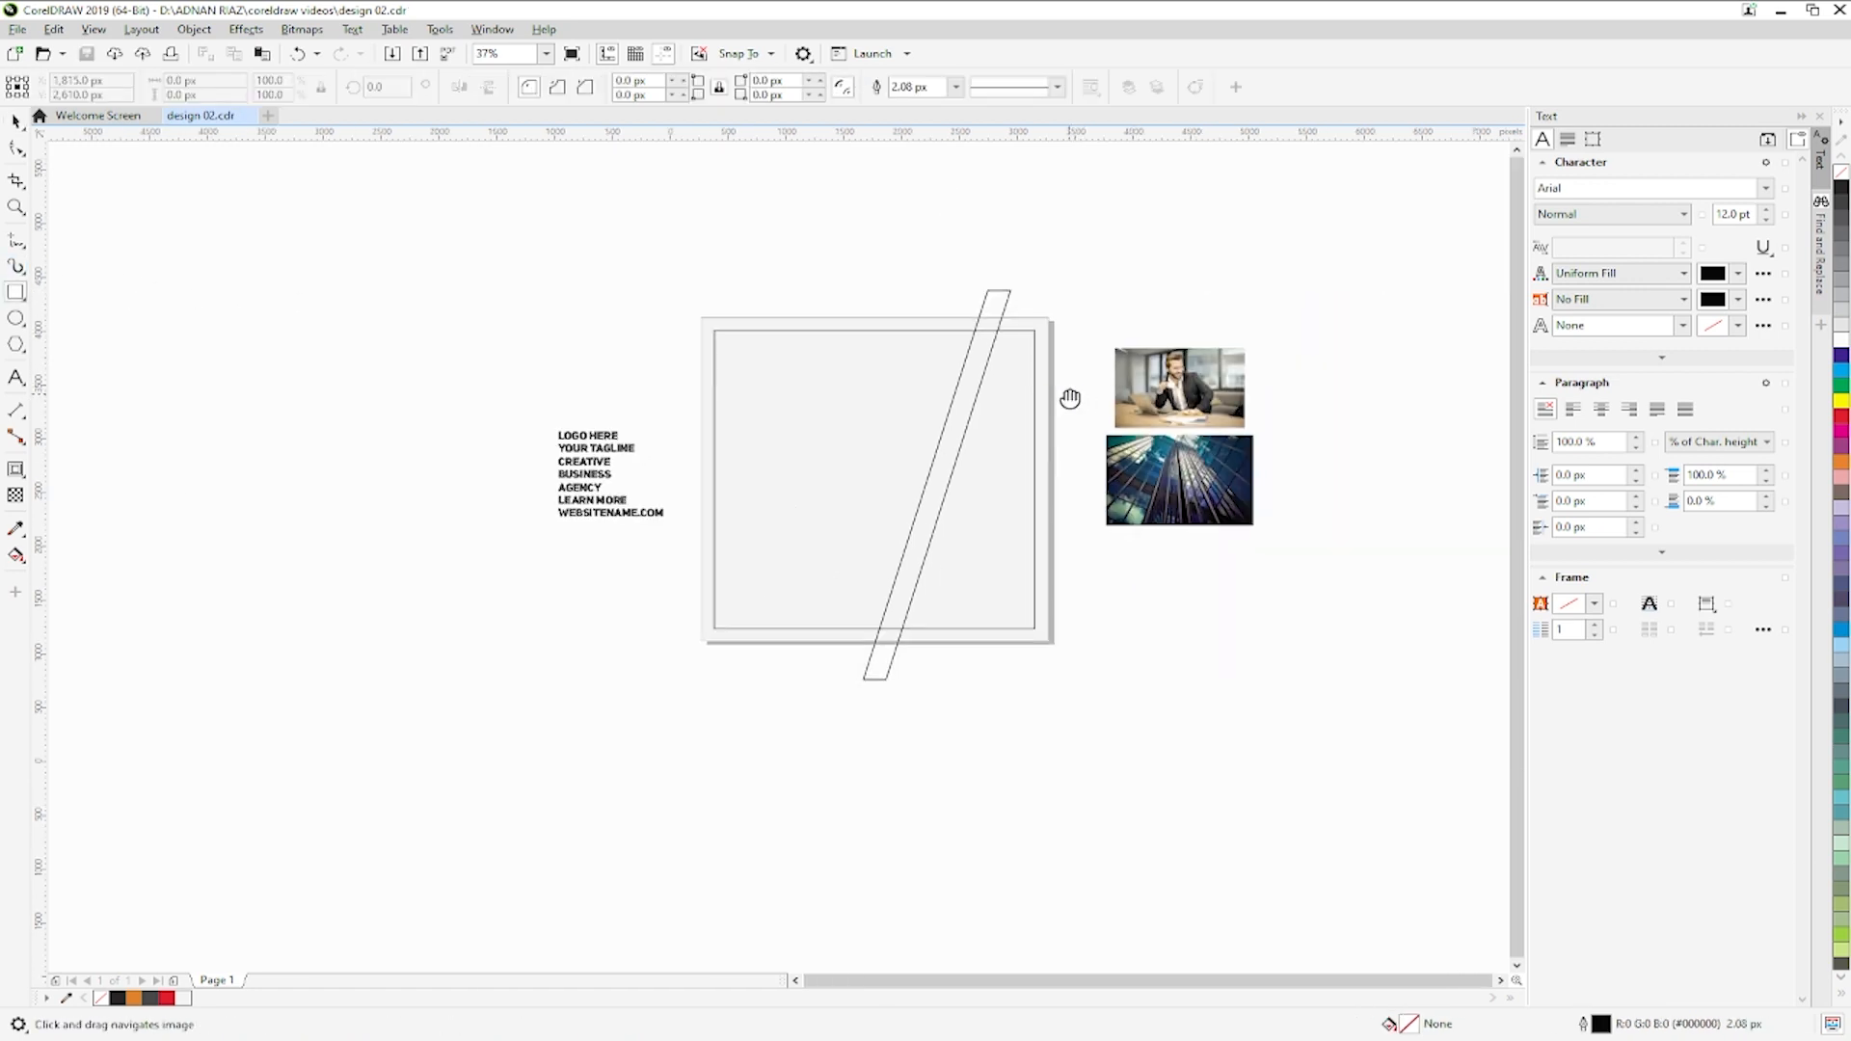
click(16, 122)
drag(971, 533, 970, 535)
drag(1055, 438, 1257, 439)
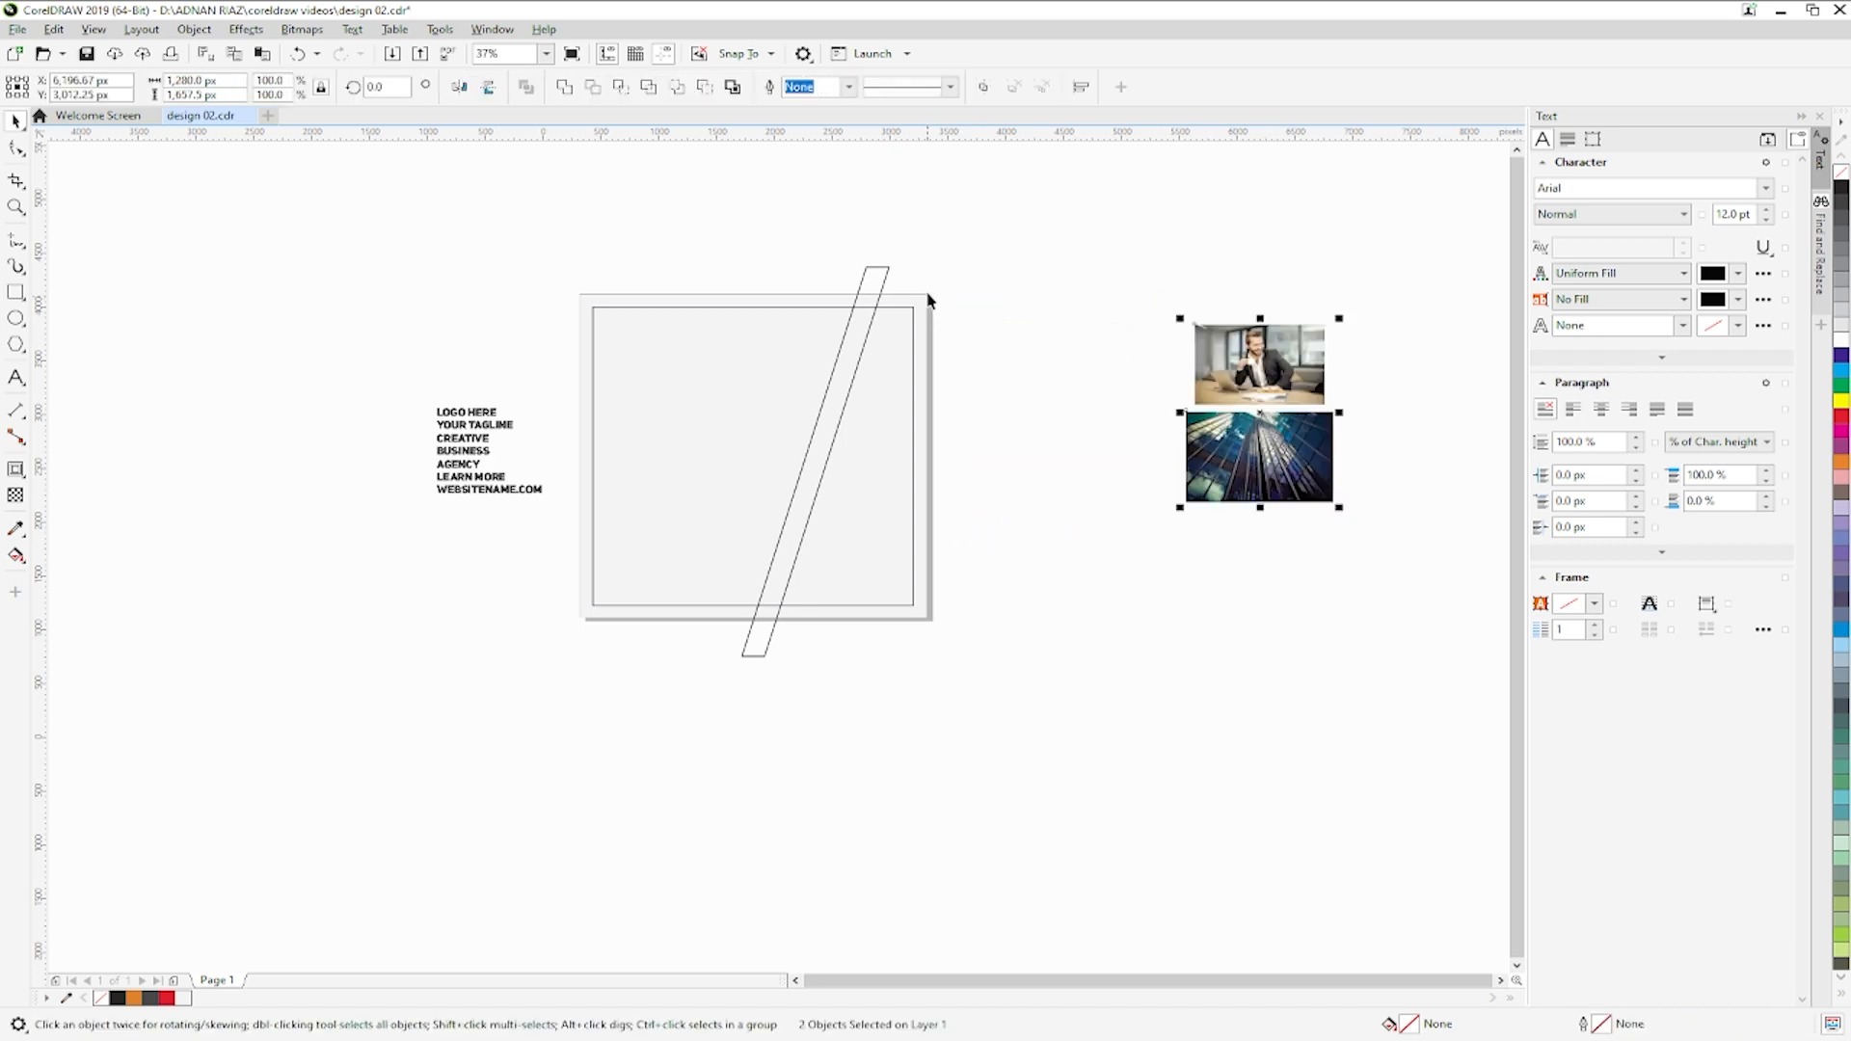
click(443, 303)
- Draw a rectangle about 2,842 by 2,867 px over the page's right edge and round its corners to about 325 px
click(15, 292)
drag(875, 359, 1205, 667)
click(21, 145)
drag(875, 360, 911, 368)
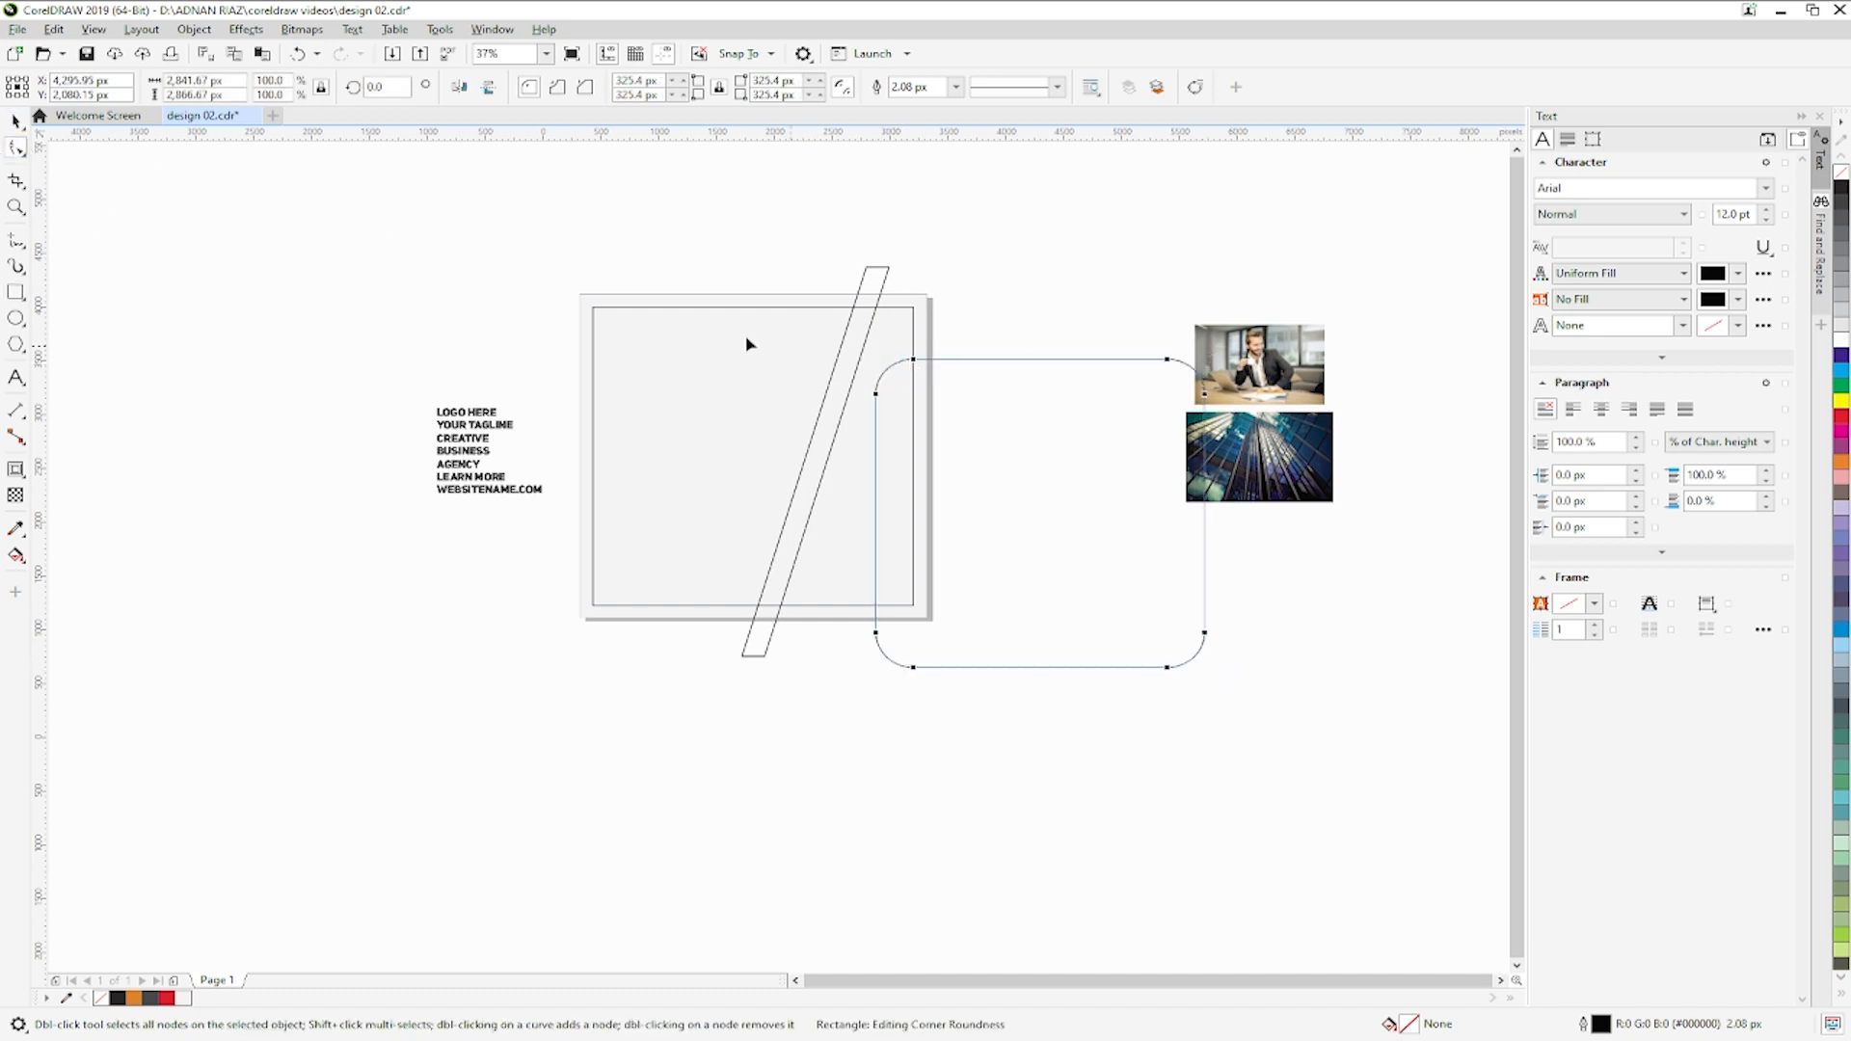
- Skew the rounded rectangle to match the strip's slant and place it just right of the strip
click(15, 122)
click(1037, 359)
drag(1037, 360, 1122, 354)
drag(1084, 509, 1016, 479)
click(1002, 631)
drag(1002, 632, 984, 632)
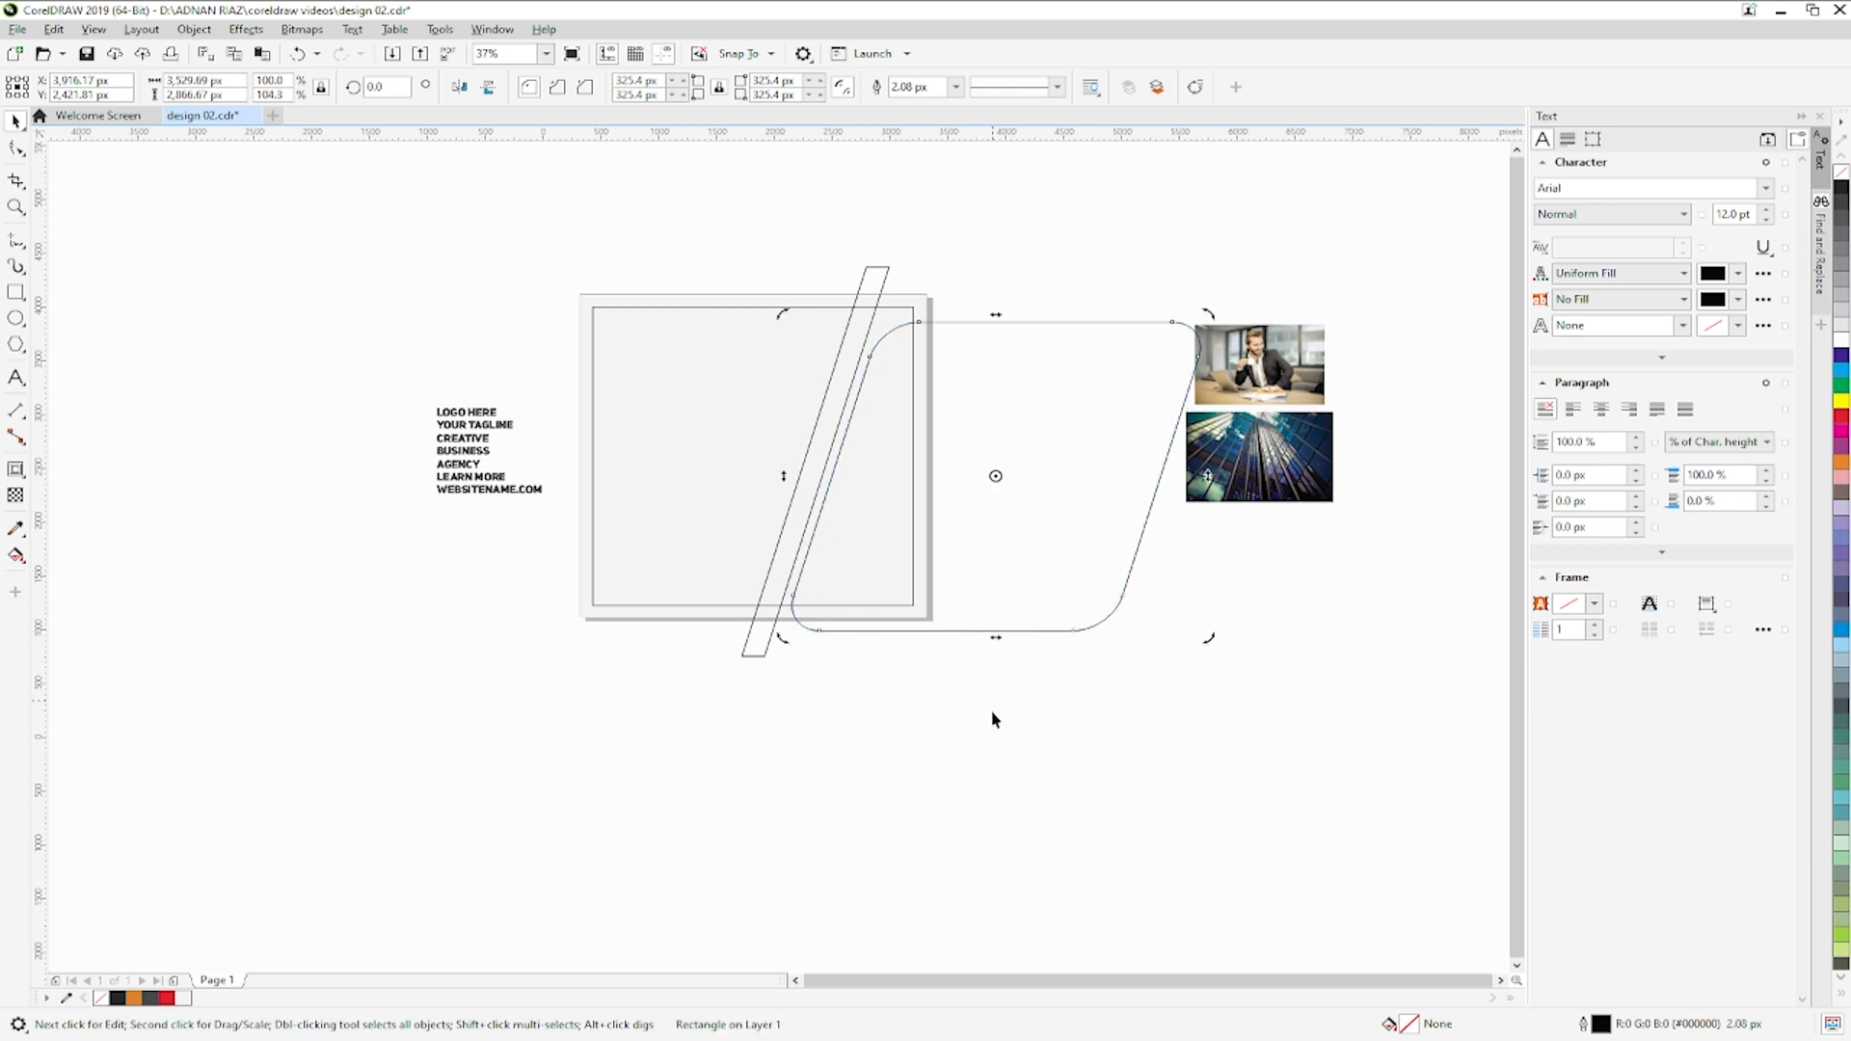
- Align the rounded shape's vertical centre with the slanted strip and shift the shape slightly up
shift+click(777, 555)
key(e)
click(872, 685)
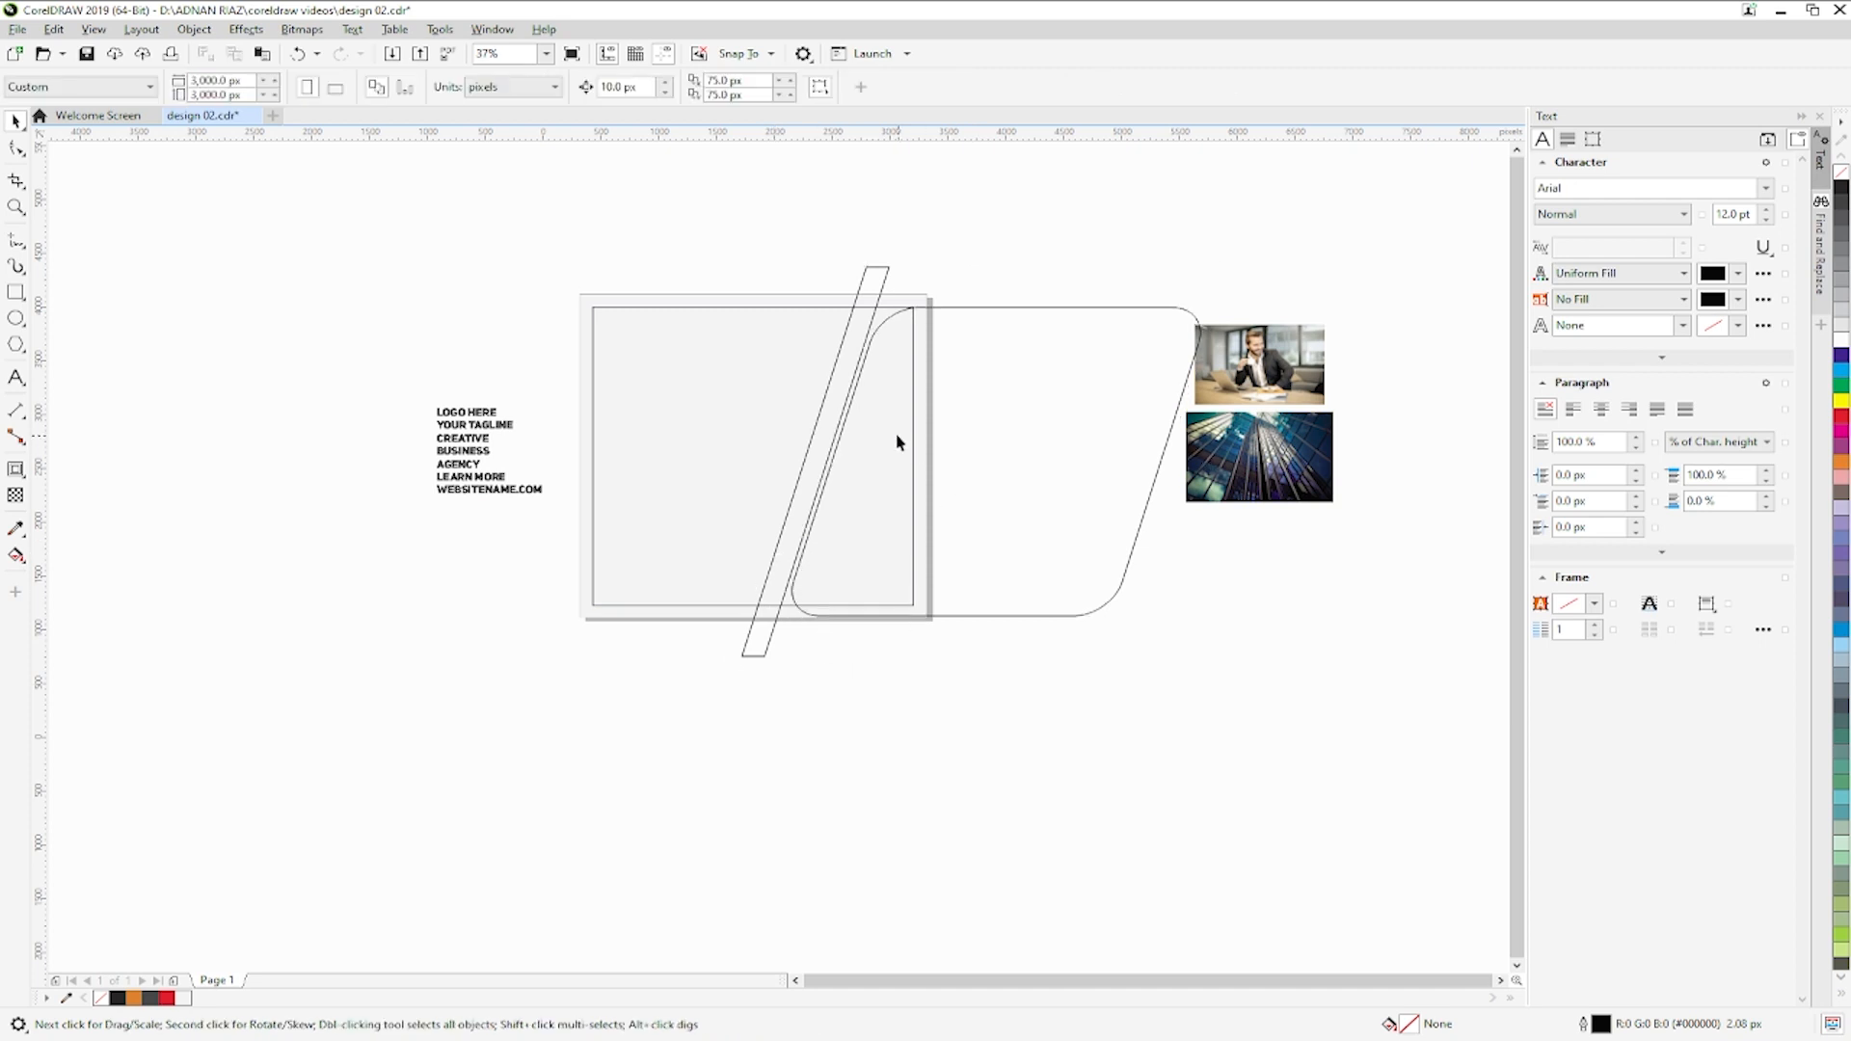
click(1021, 395)
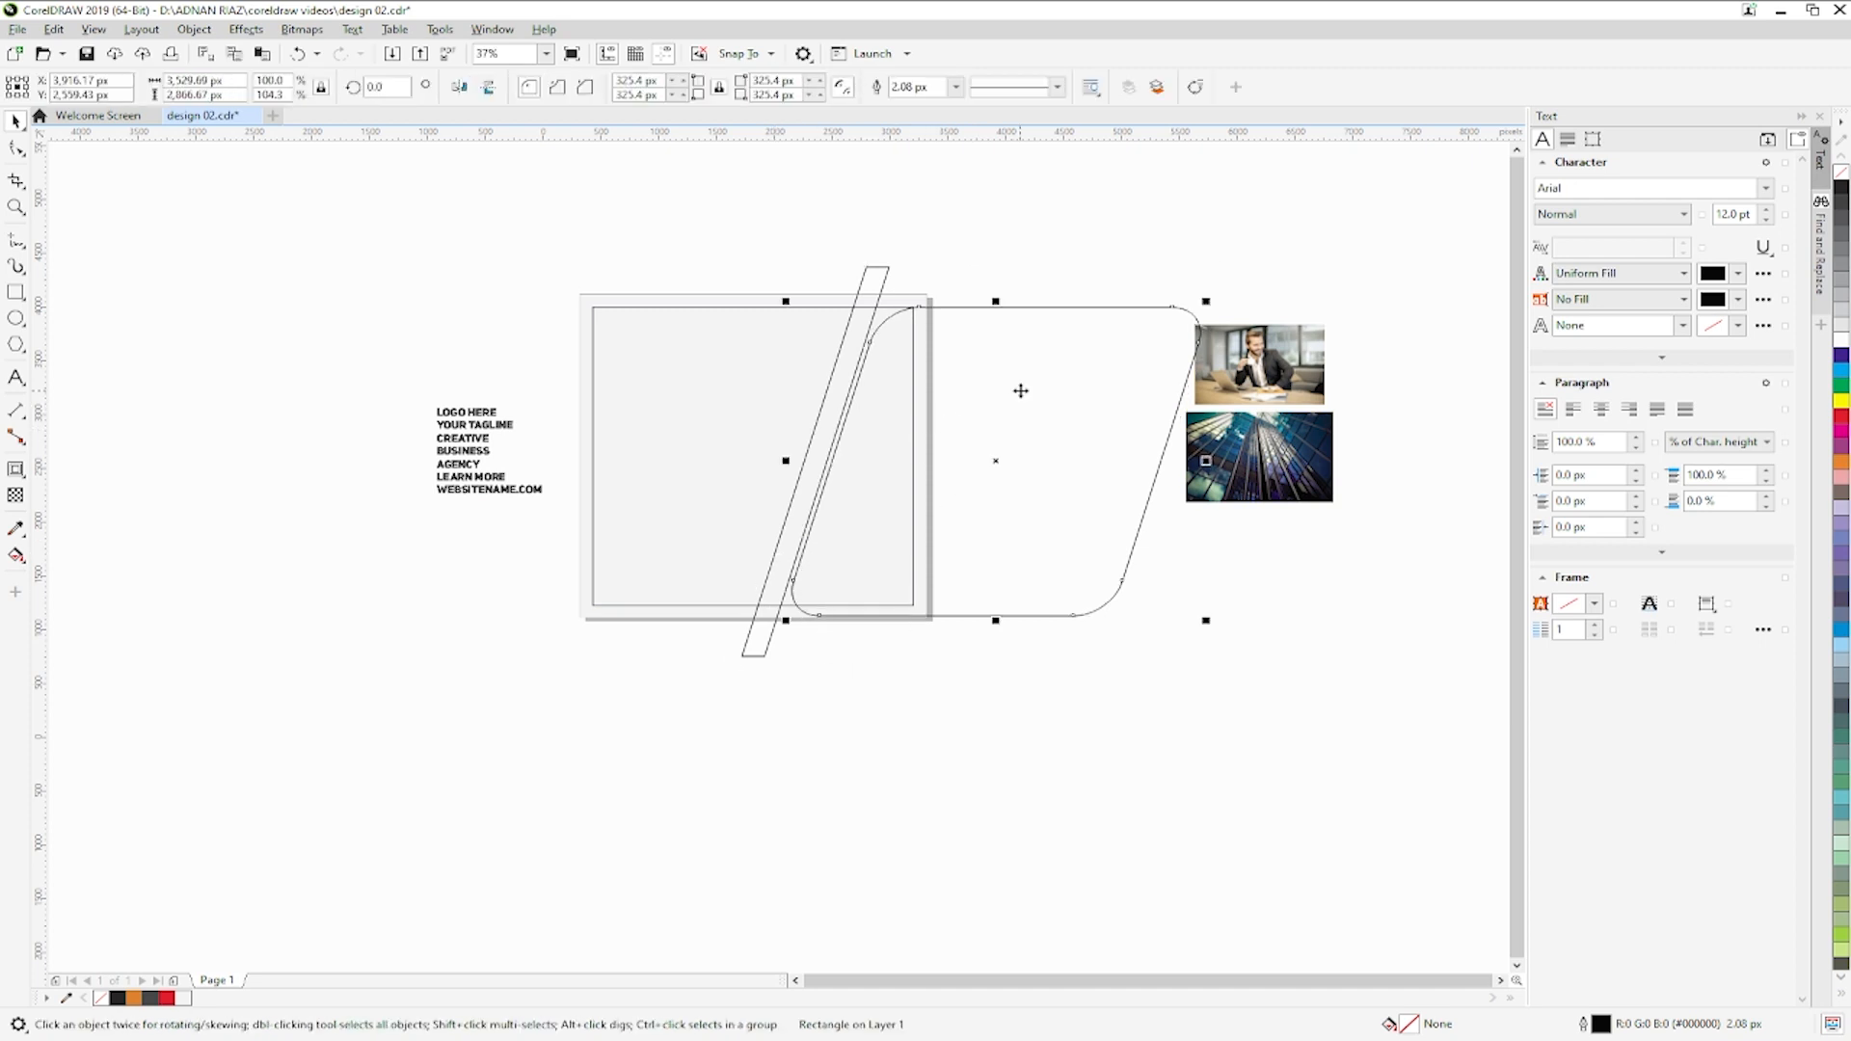
key(Up)
- Move the slanted strip slightly left to widen the gap beside the rounded shape
click(846, 380)
click(841, 364)
drag(840, 364, 834, 359)
click(954, 270)
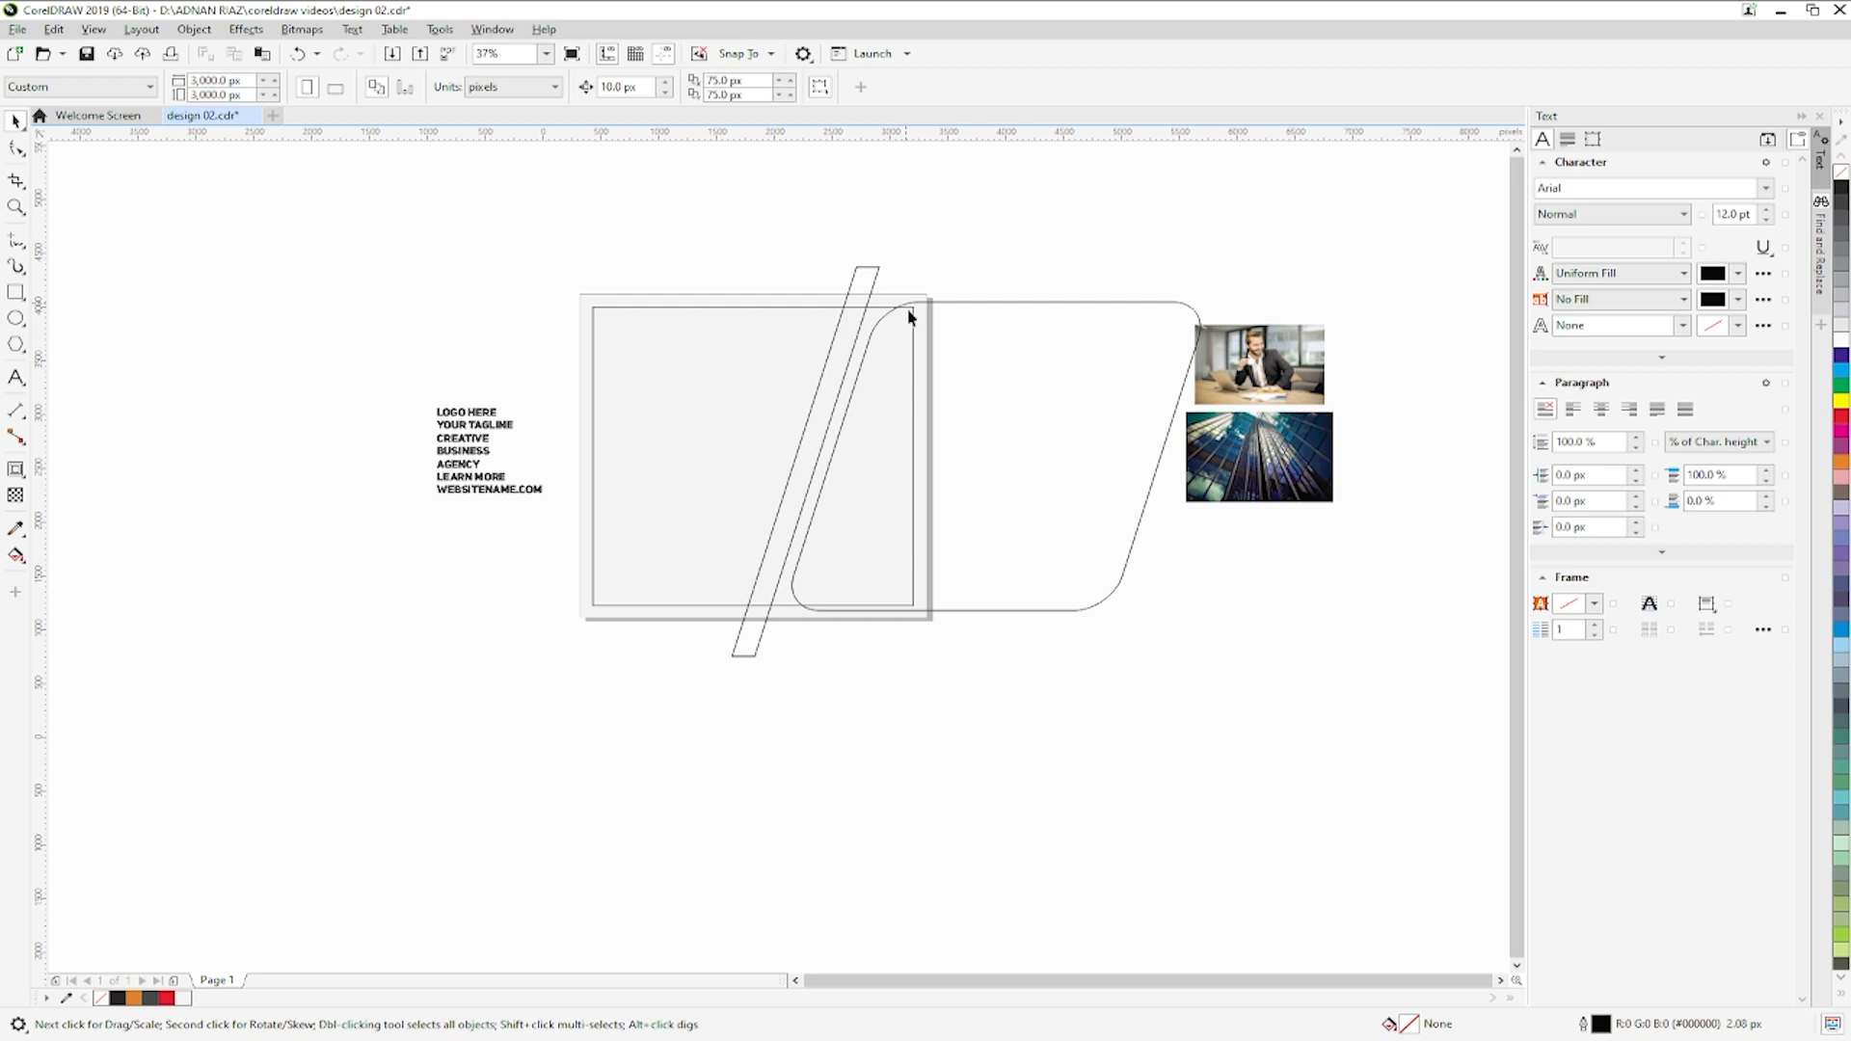
- Intersect the rounded shape with the page-sized background square and delete the original, keeping only the part inside the page
click(960, 352)
shift+click(866, 304)
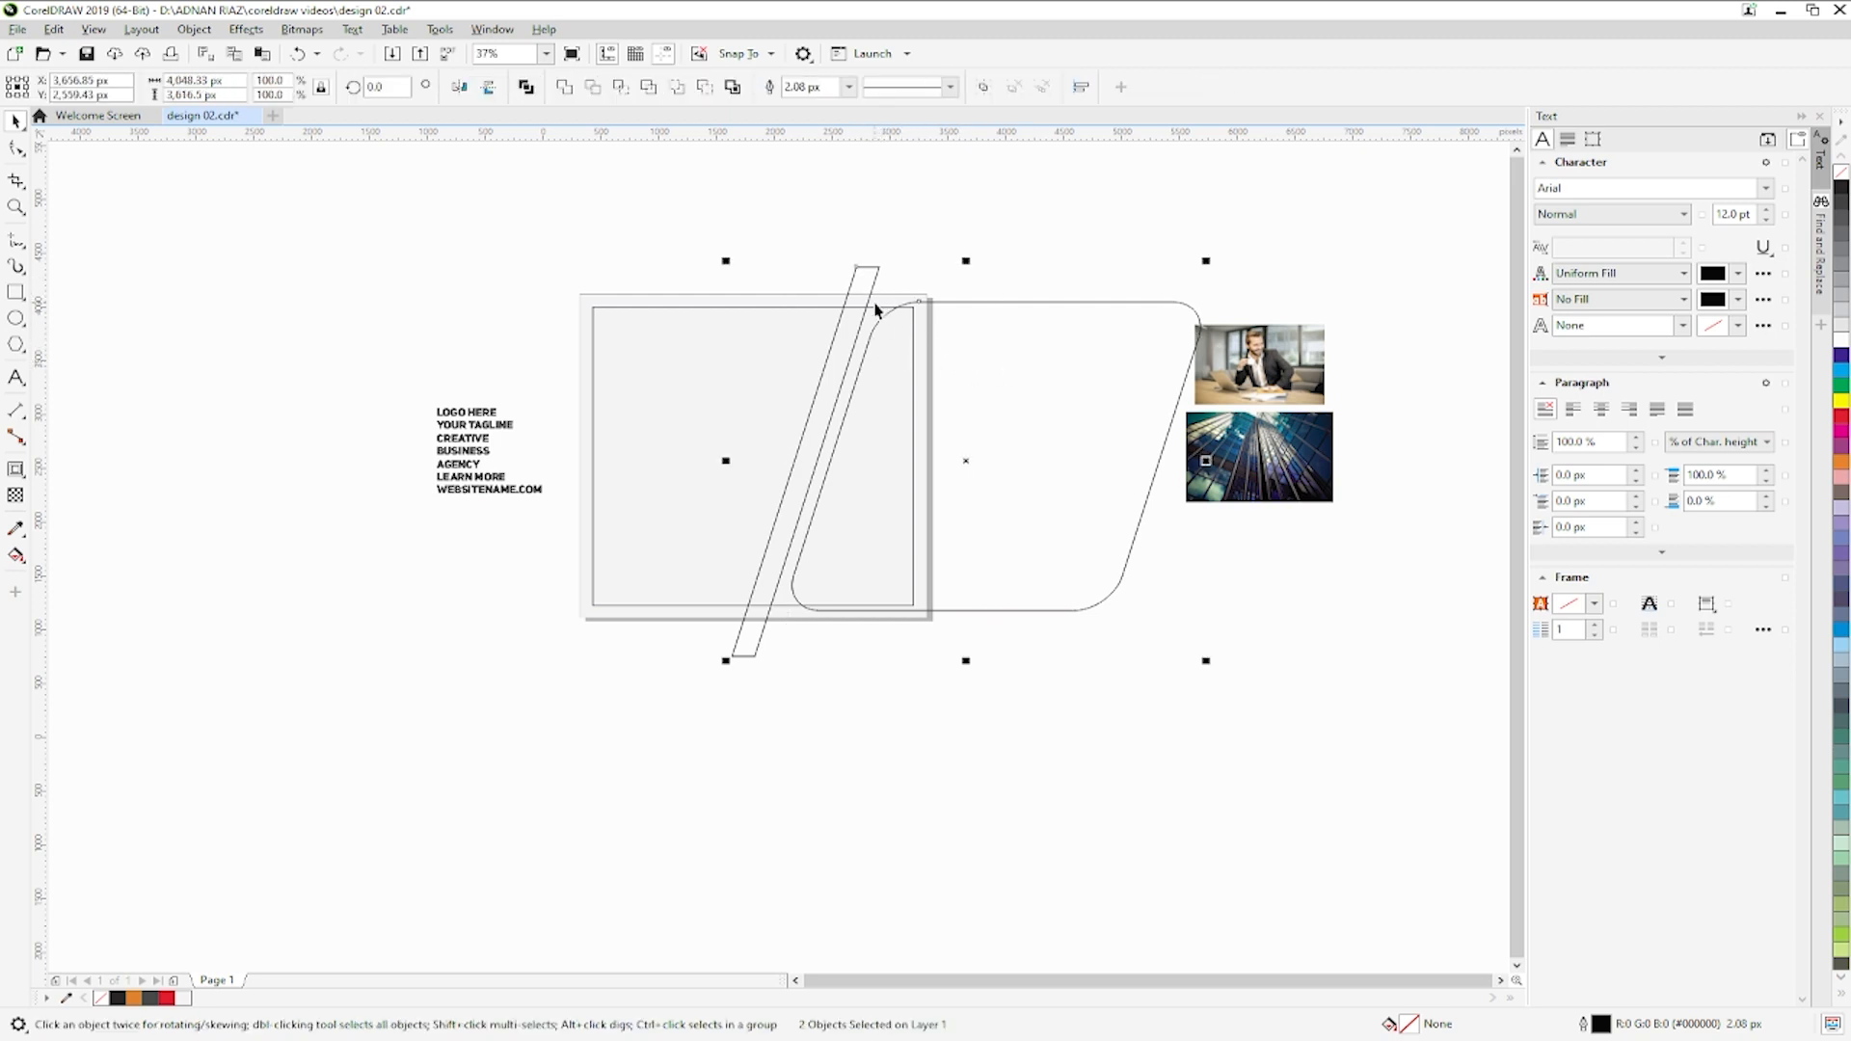
scroll(866, 305, up, 2)
mouse_move(1060, 348)
mouse_down()
mouse_move(1090, 360)
mouse_move(1033, 342)
mouse_move(1083, 362)
mouse_up()
click(1041, 388)
click(971, 269)
shift+click(1114, 326)
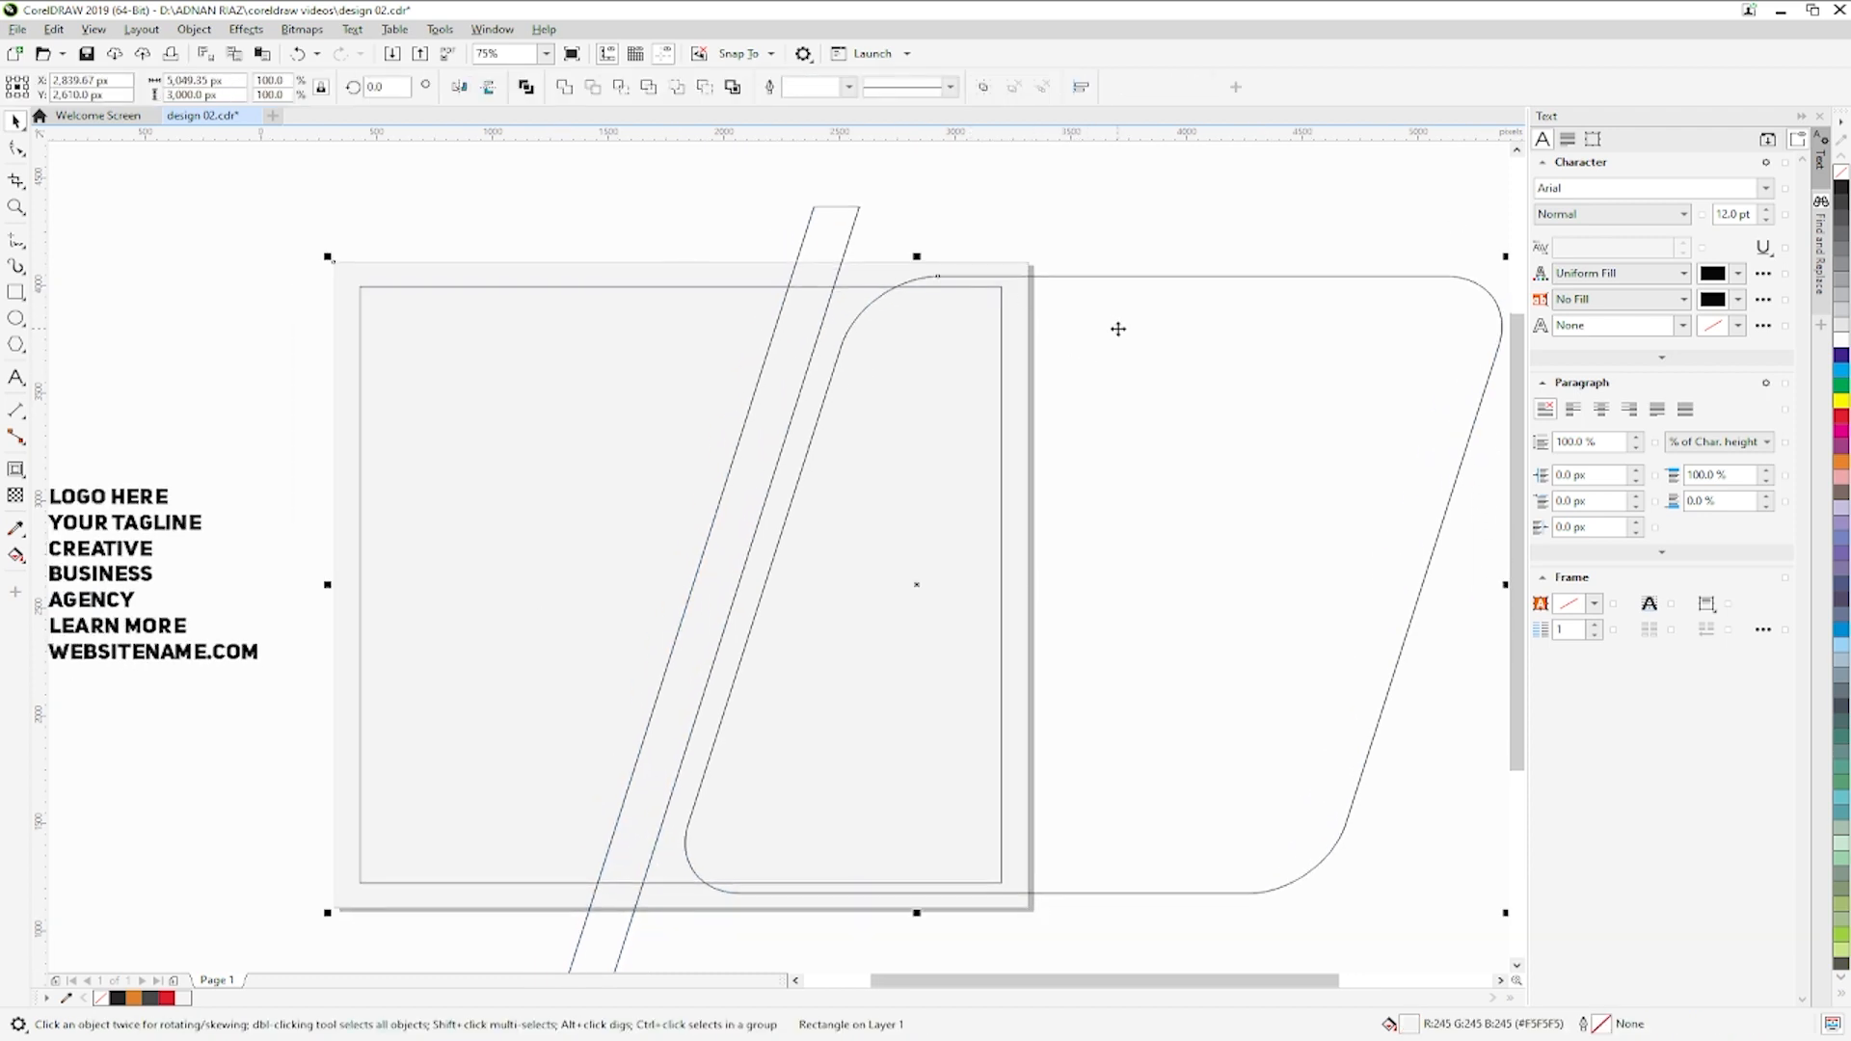
click(620, 88)
click(1147, 317)
key(Delete)
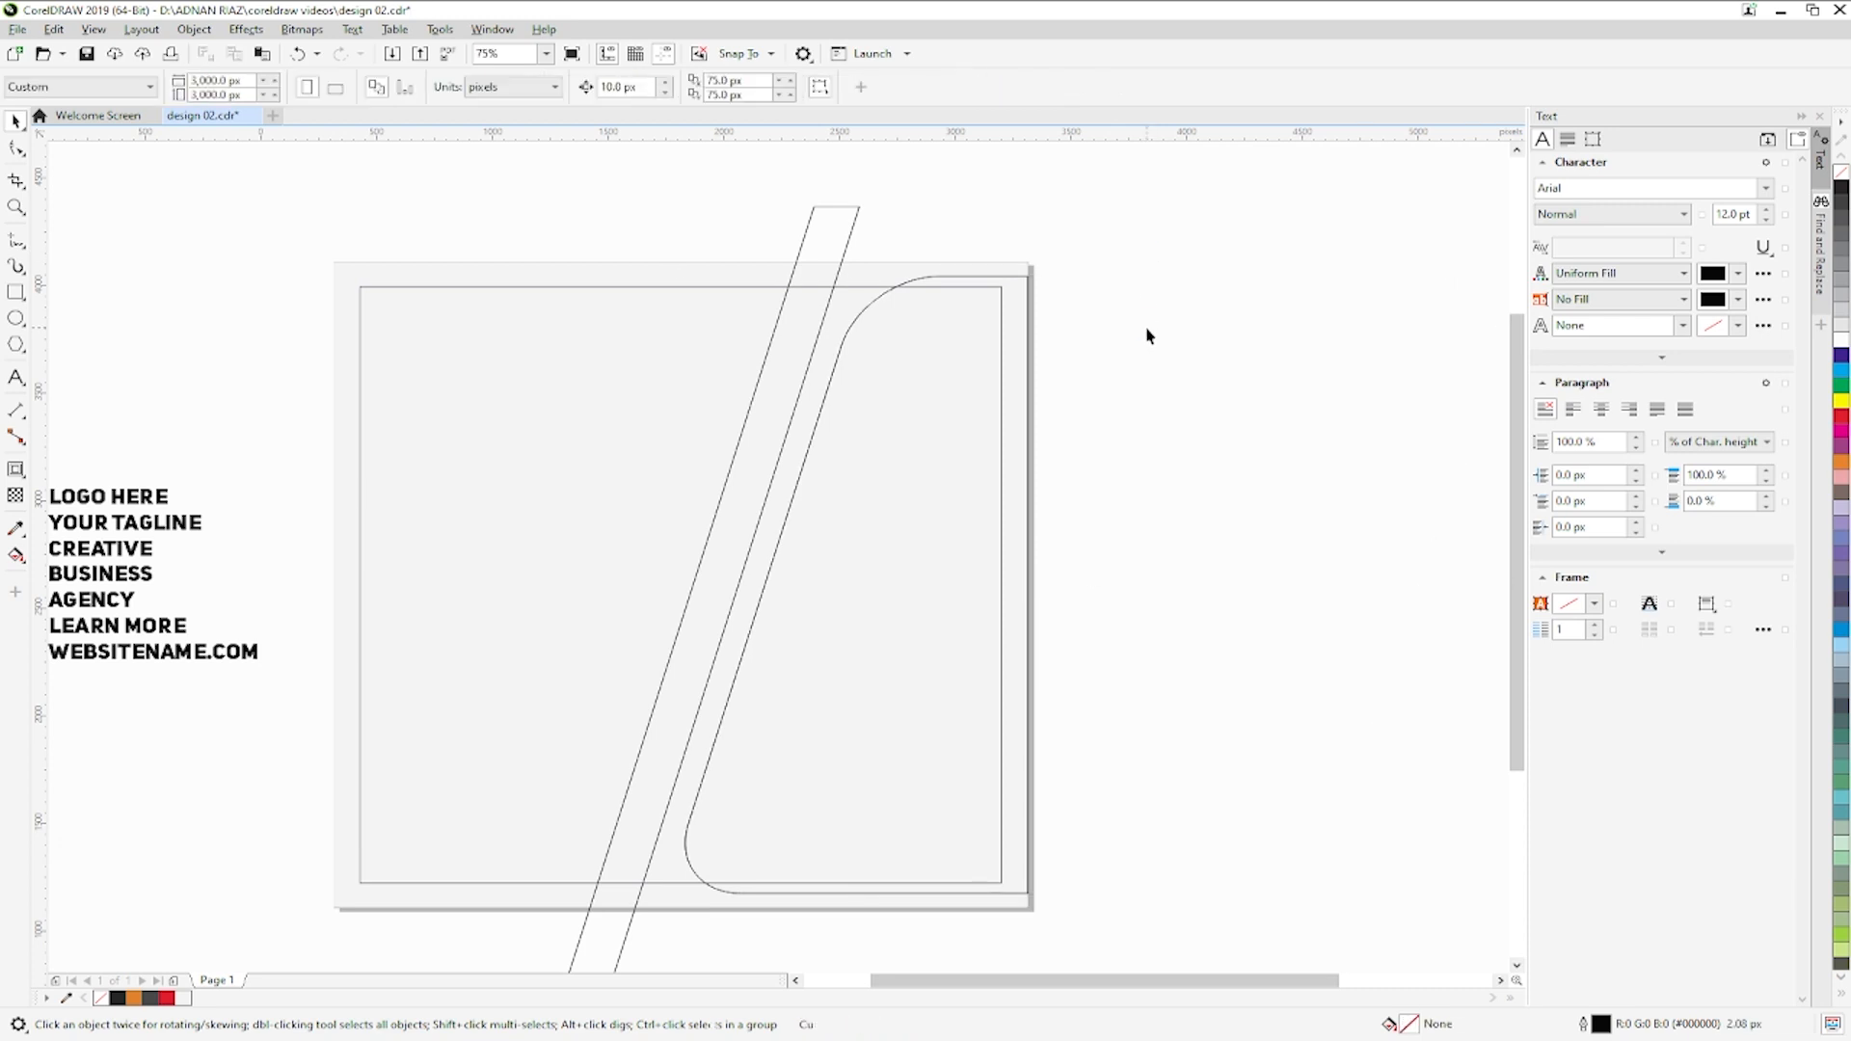
- Convert the slanted strip to curves and shorten it from its lower end to a short parallelogram at the page's top edge
click(855, 227)
click(950, 246)
key(h)
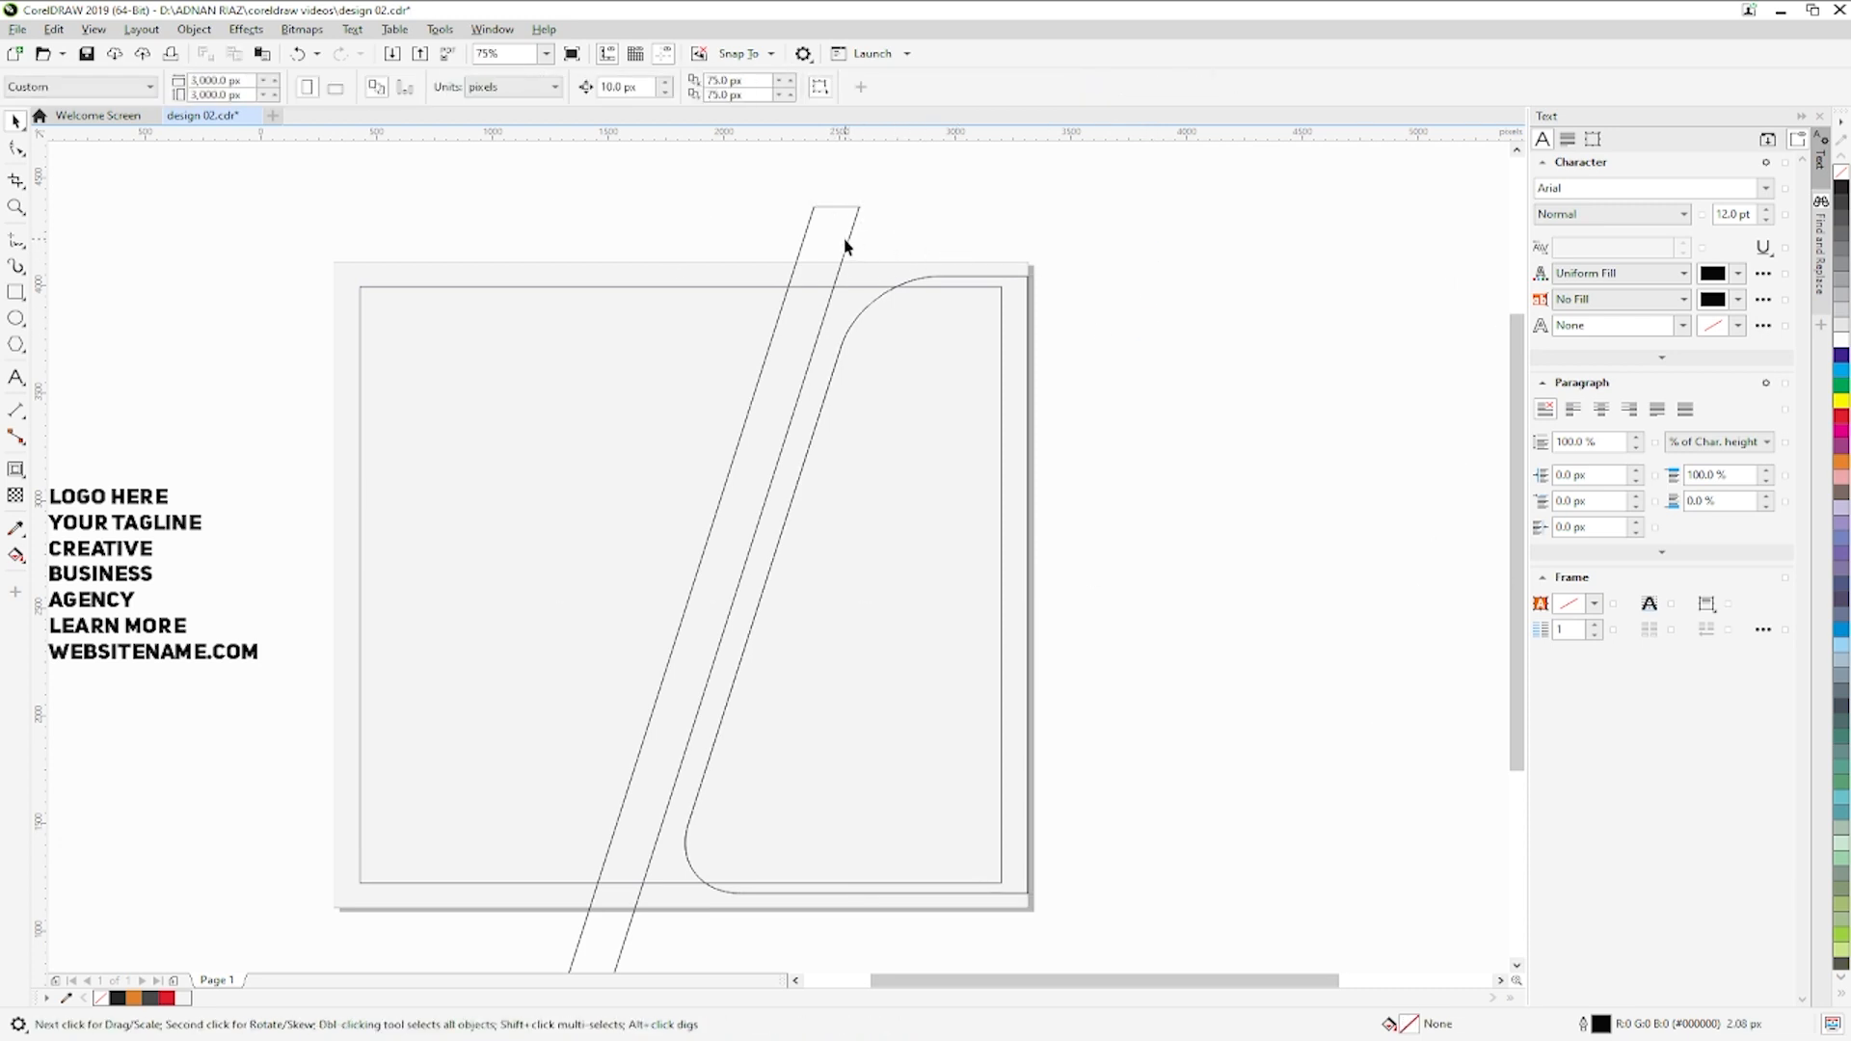
drag(847, 248, 966, 229)
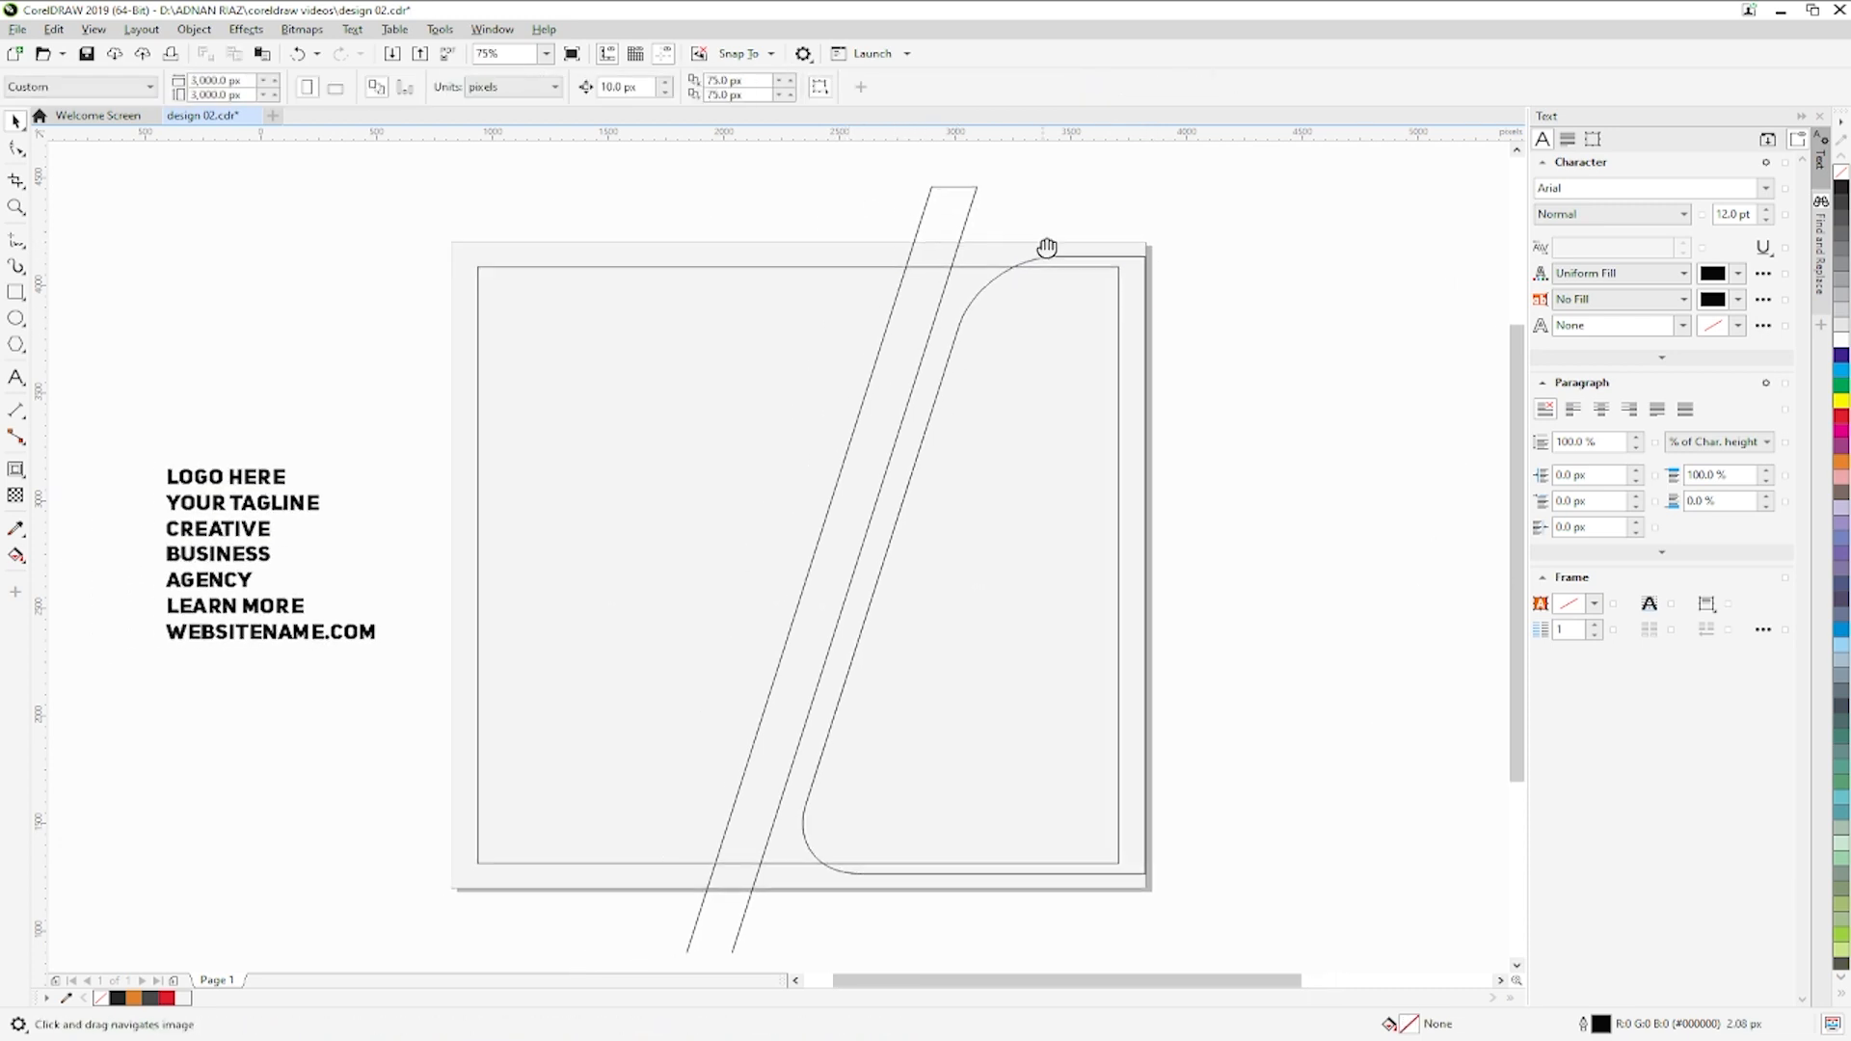
key(space)
click(954, 230)
drag(876, 882, 870, 787)
click(18, 150)
click(579, 718)
click(704, 872)
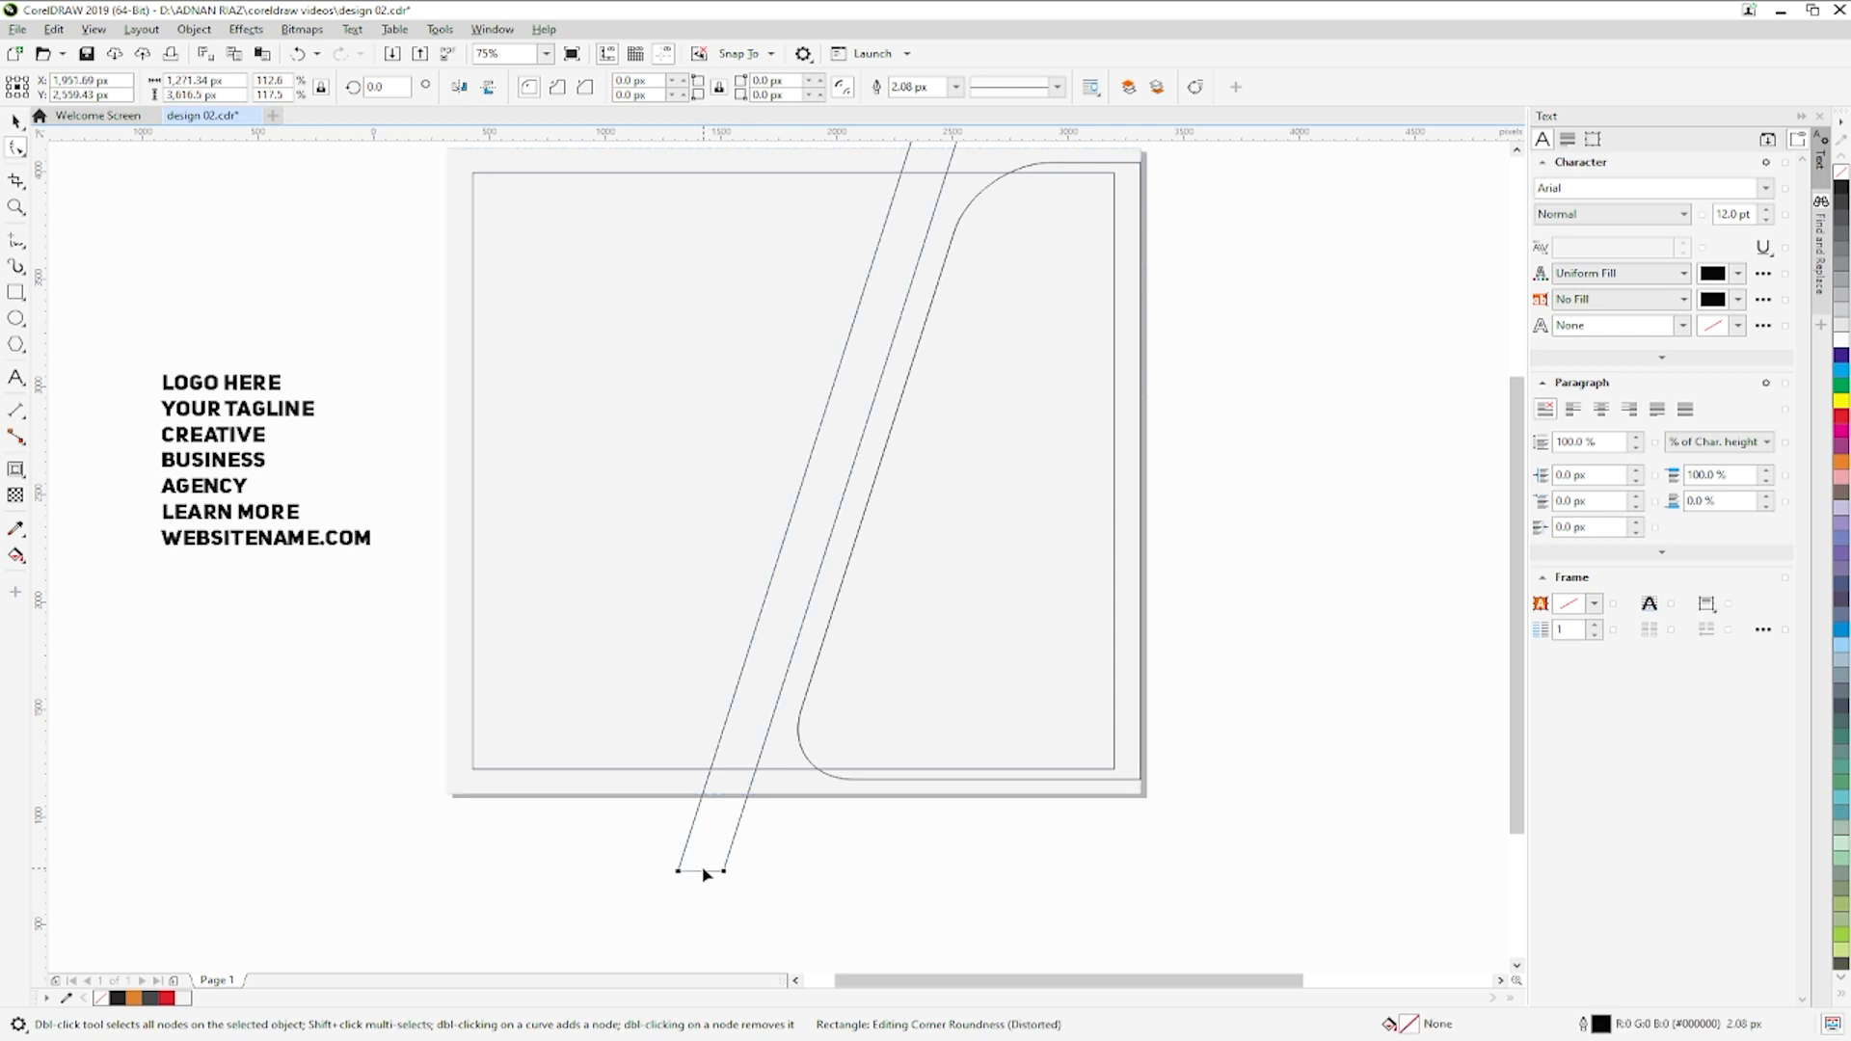
key(ctrl+q)
drag(806, 802, 755, 824)
drag(716, 908, 896, 477)
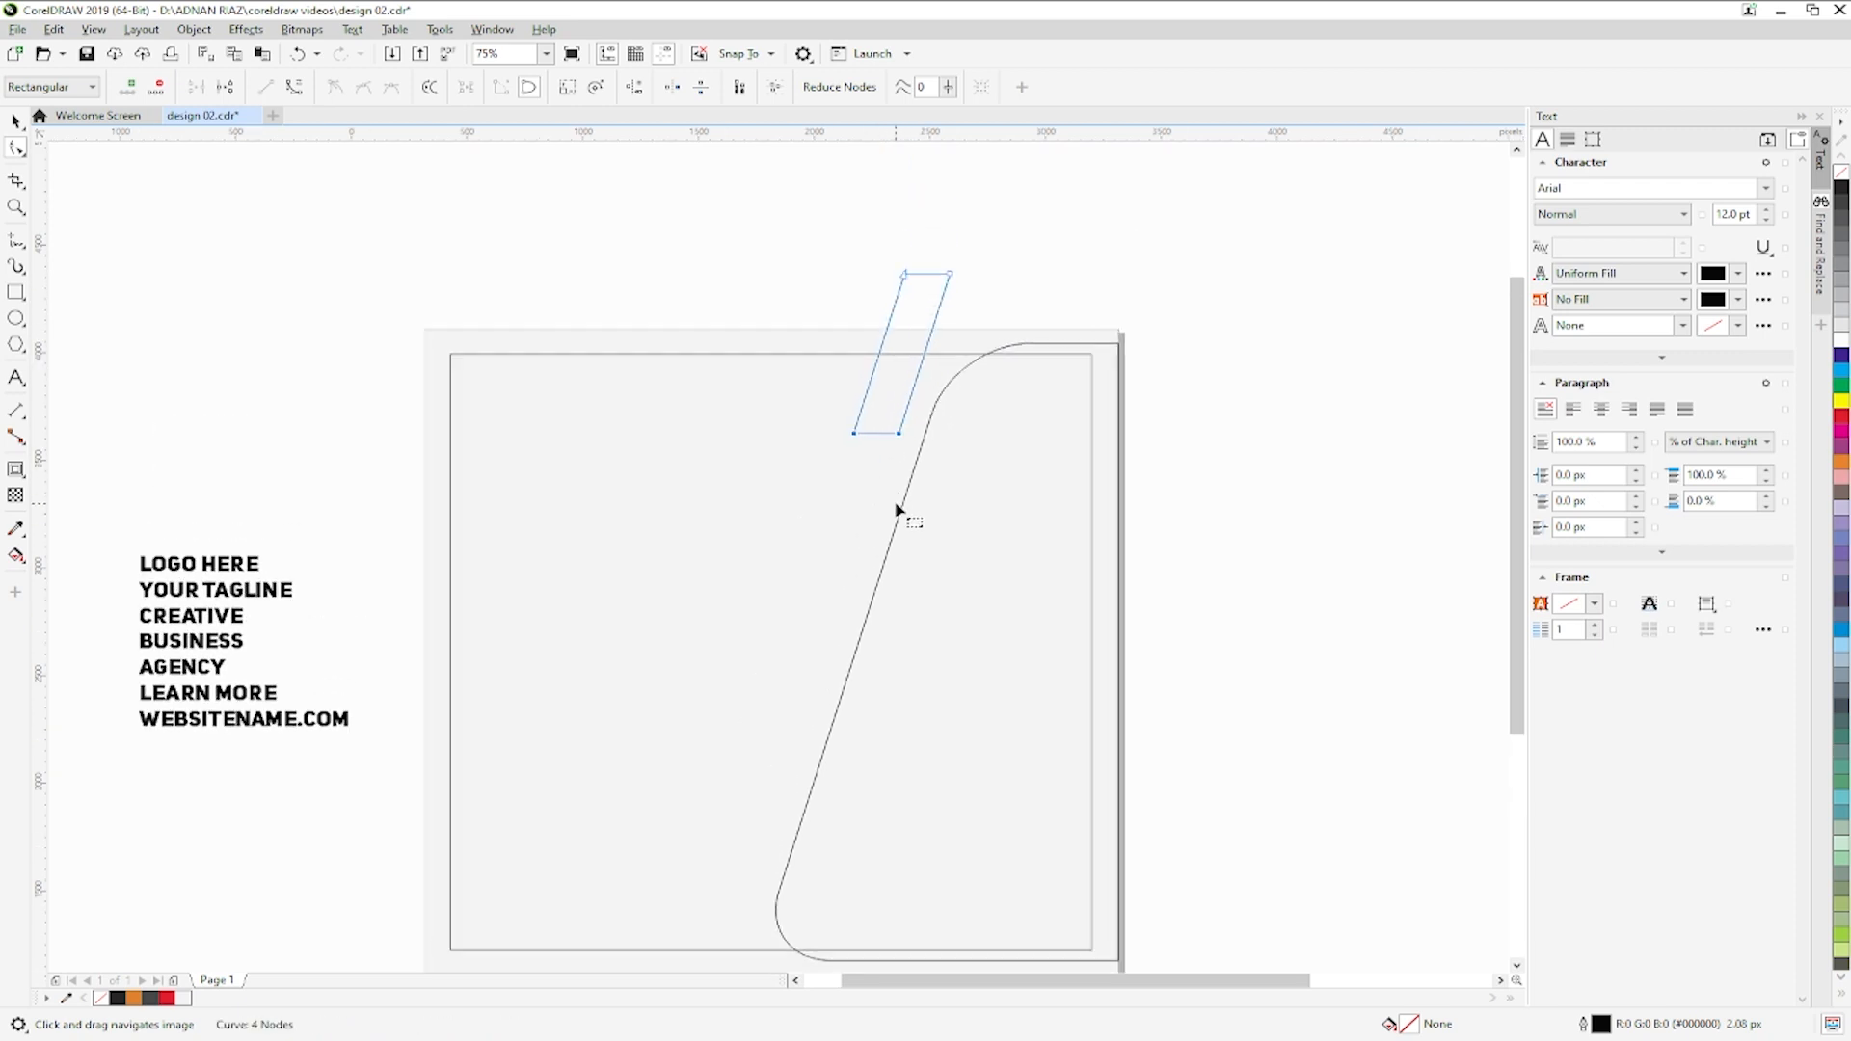
- Cut the short slanted strip off at the page's top edge using the background square
click(19, 120)
click(590, 256)
click(950, 345)
shift+click(922, 296)
click(594, 85)
click(813, 231)
- Create a second piece slanting the opposite way, from the short strip's lower edge up to the inner square's top edge
click(887, 359)
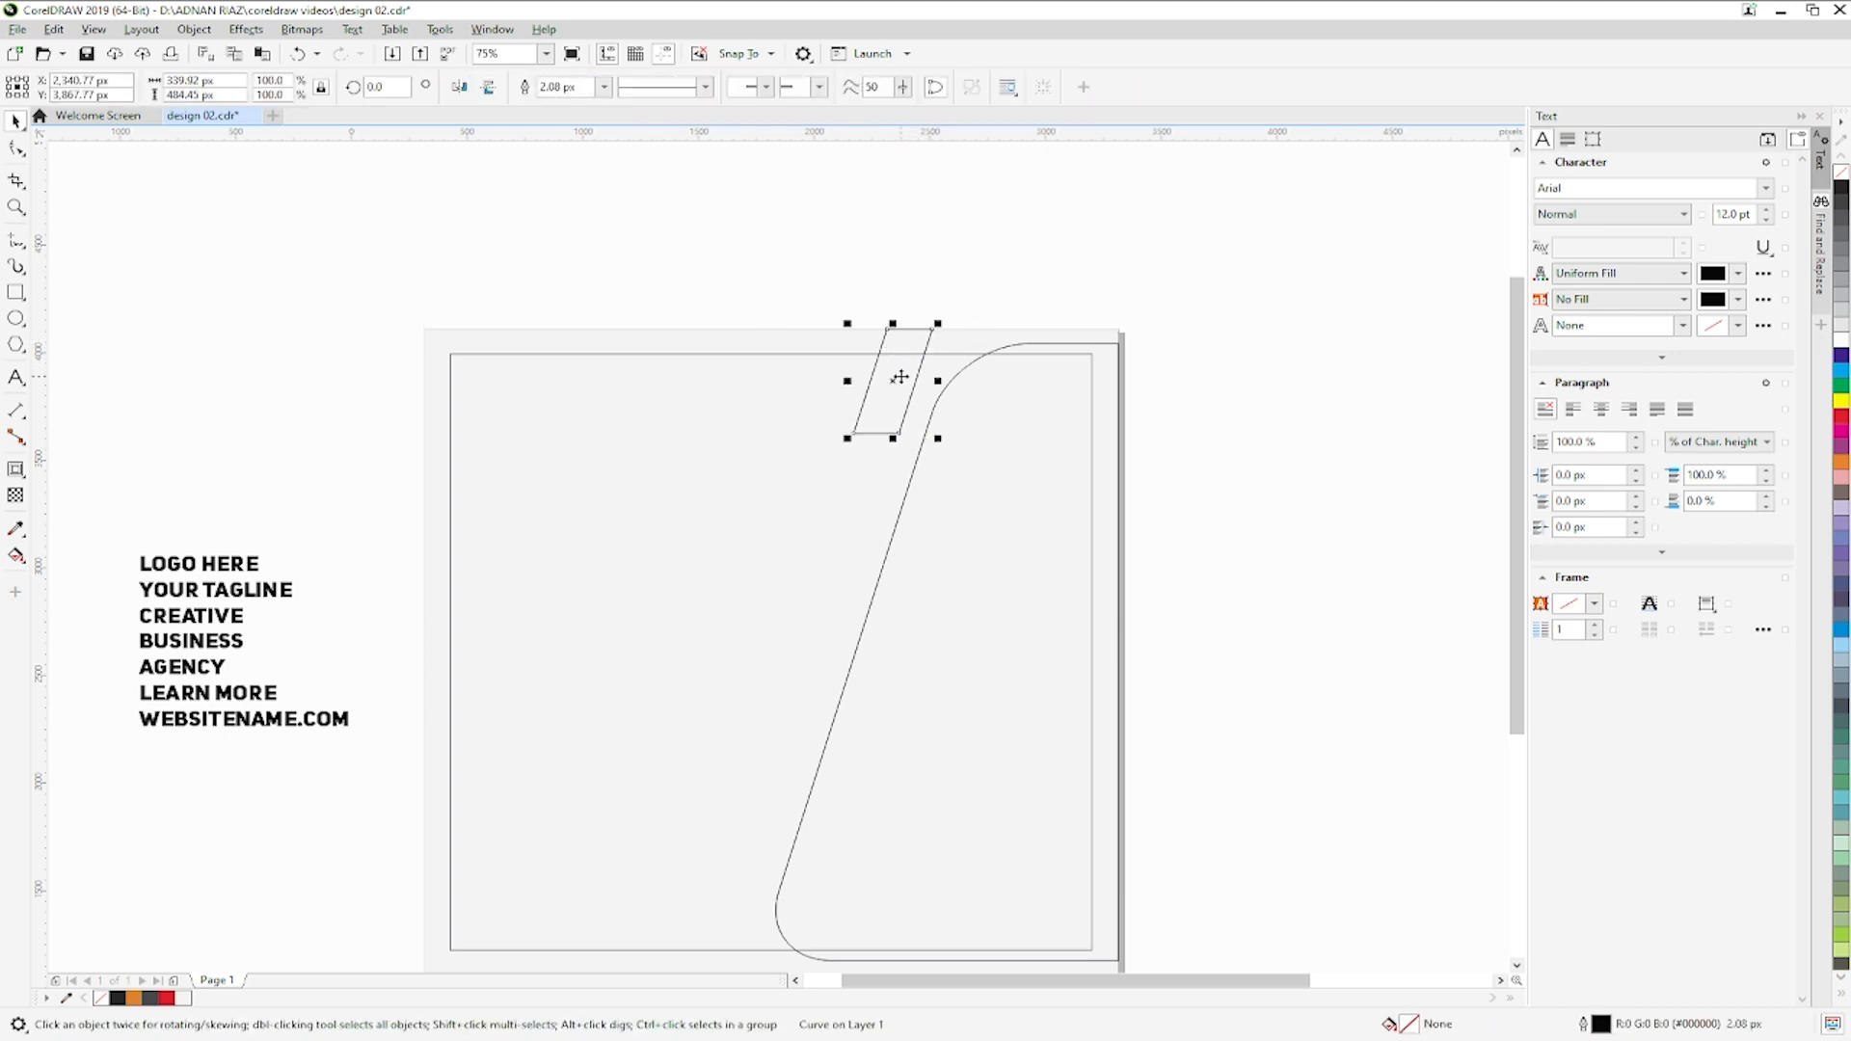
click(895, 386)
drag(892, 323, 869, 361)
key(F10)
key(space)
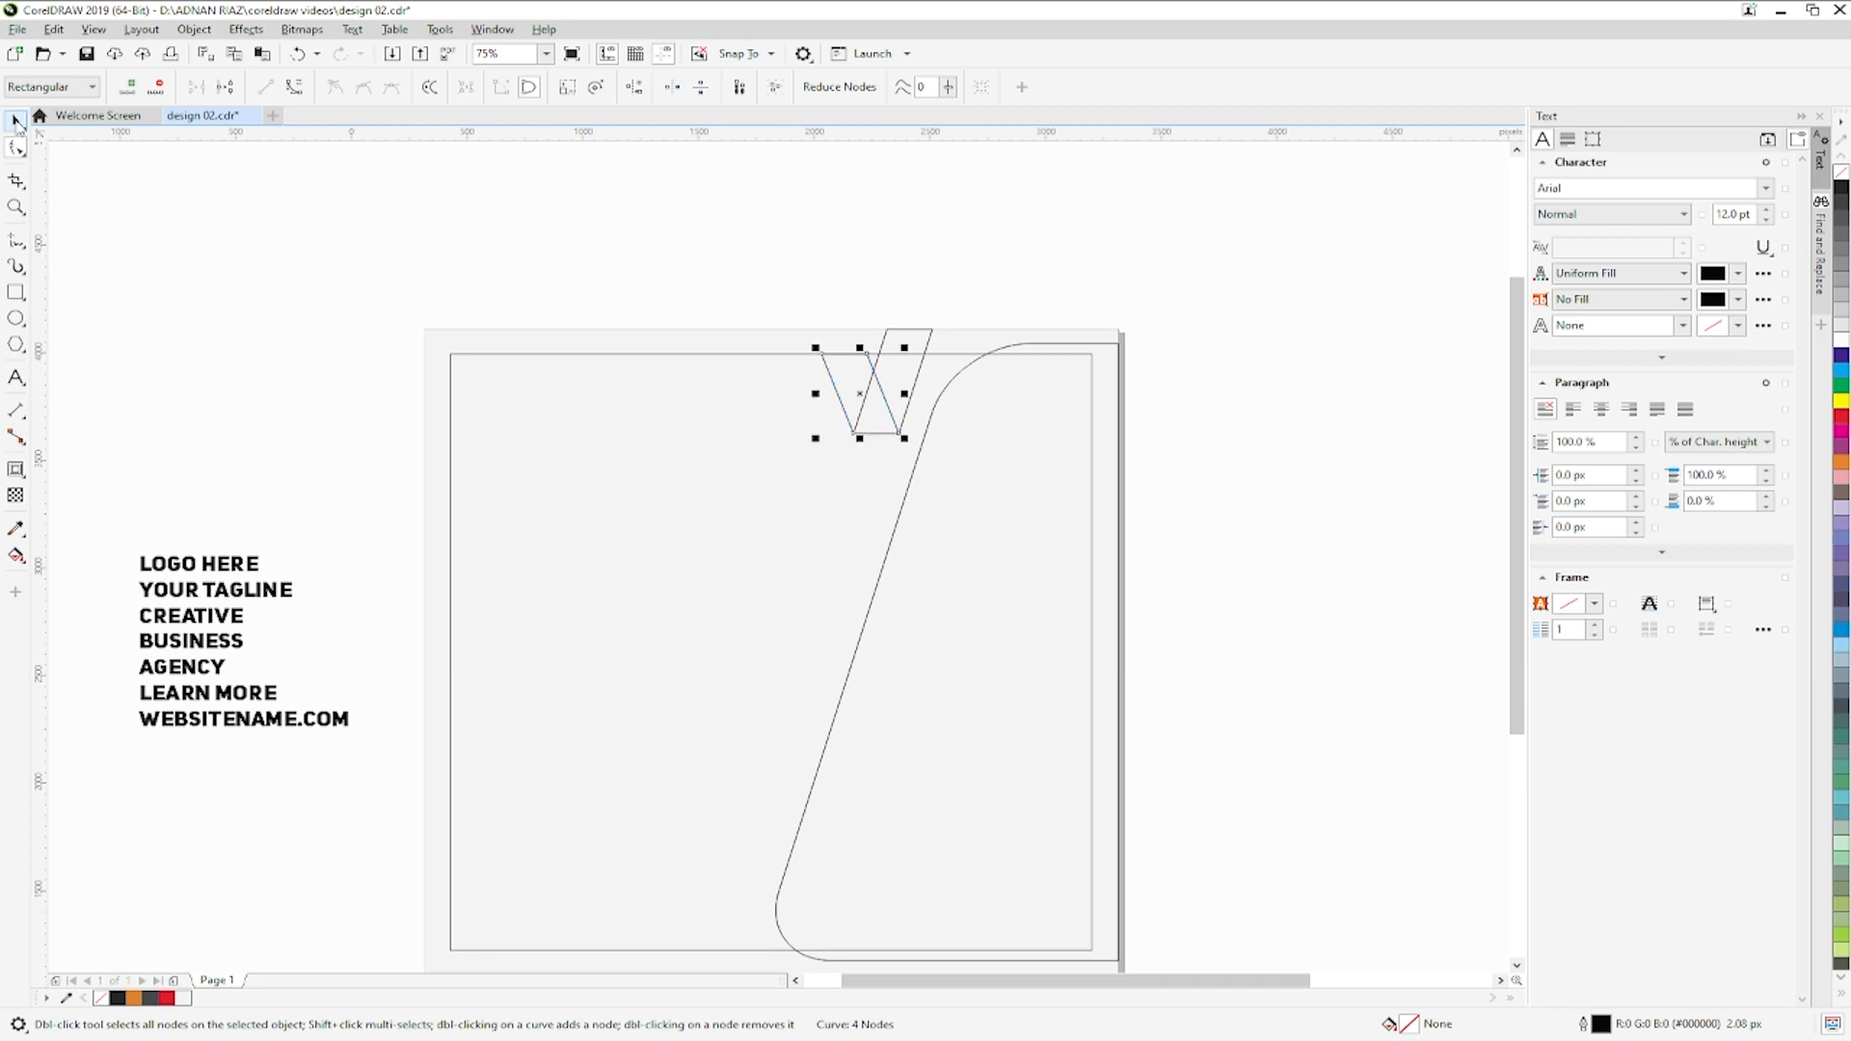
key(Escape)
- Copy the short right-leaning strip to the left of the opposite-slanting piece
scroll(873, 294, down, 3)
click(914, 261)
drag(917, 247, 817, 252)
right_click(816, 252)
- Align the copied strip with the top and left edges of the opposite-slanting piece
shift+click(871, 241)
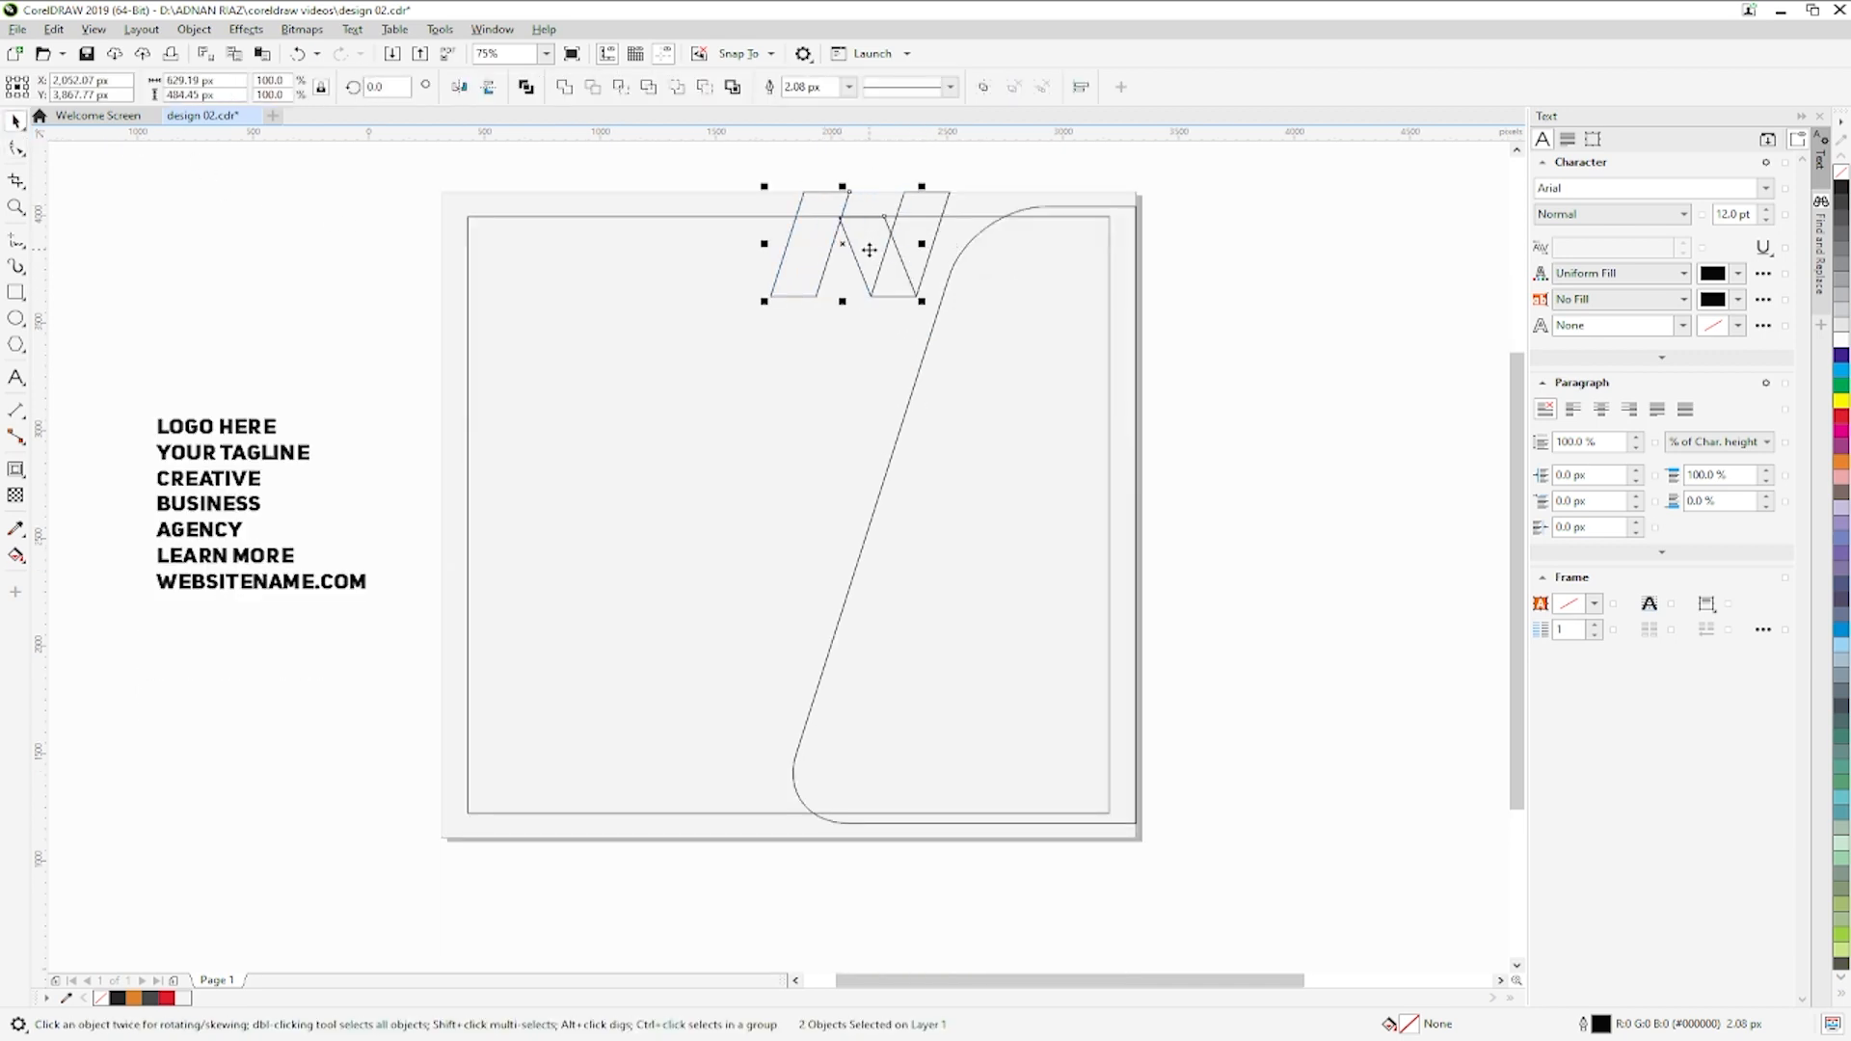
key(Down)
key(r)
click(867, 184)
click(873, 235)
shift+click(844, 228)
key(l)
click(865, 156)
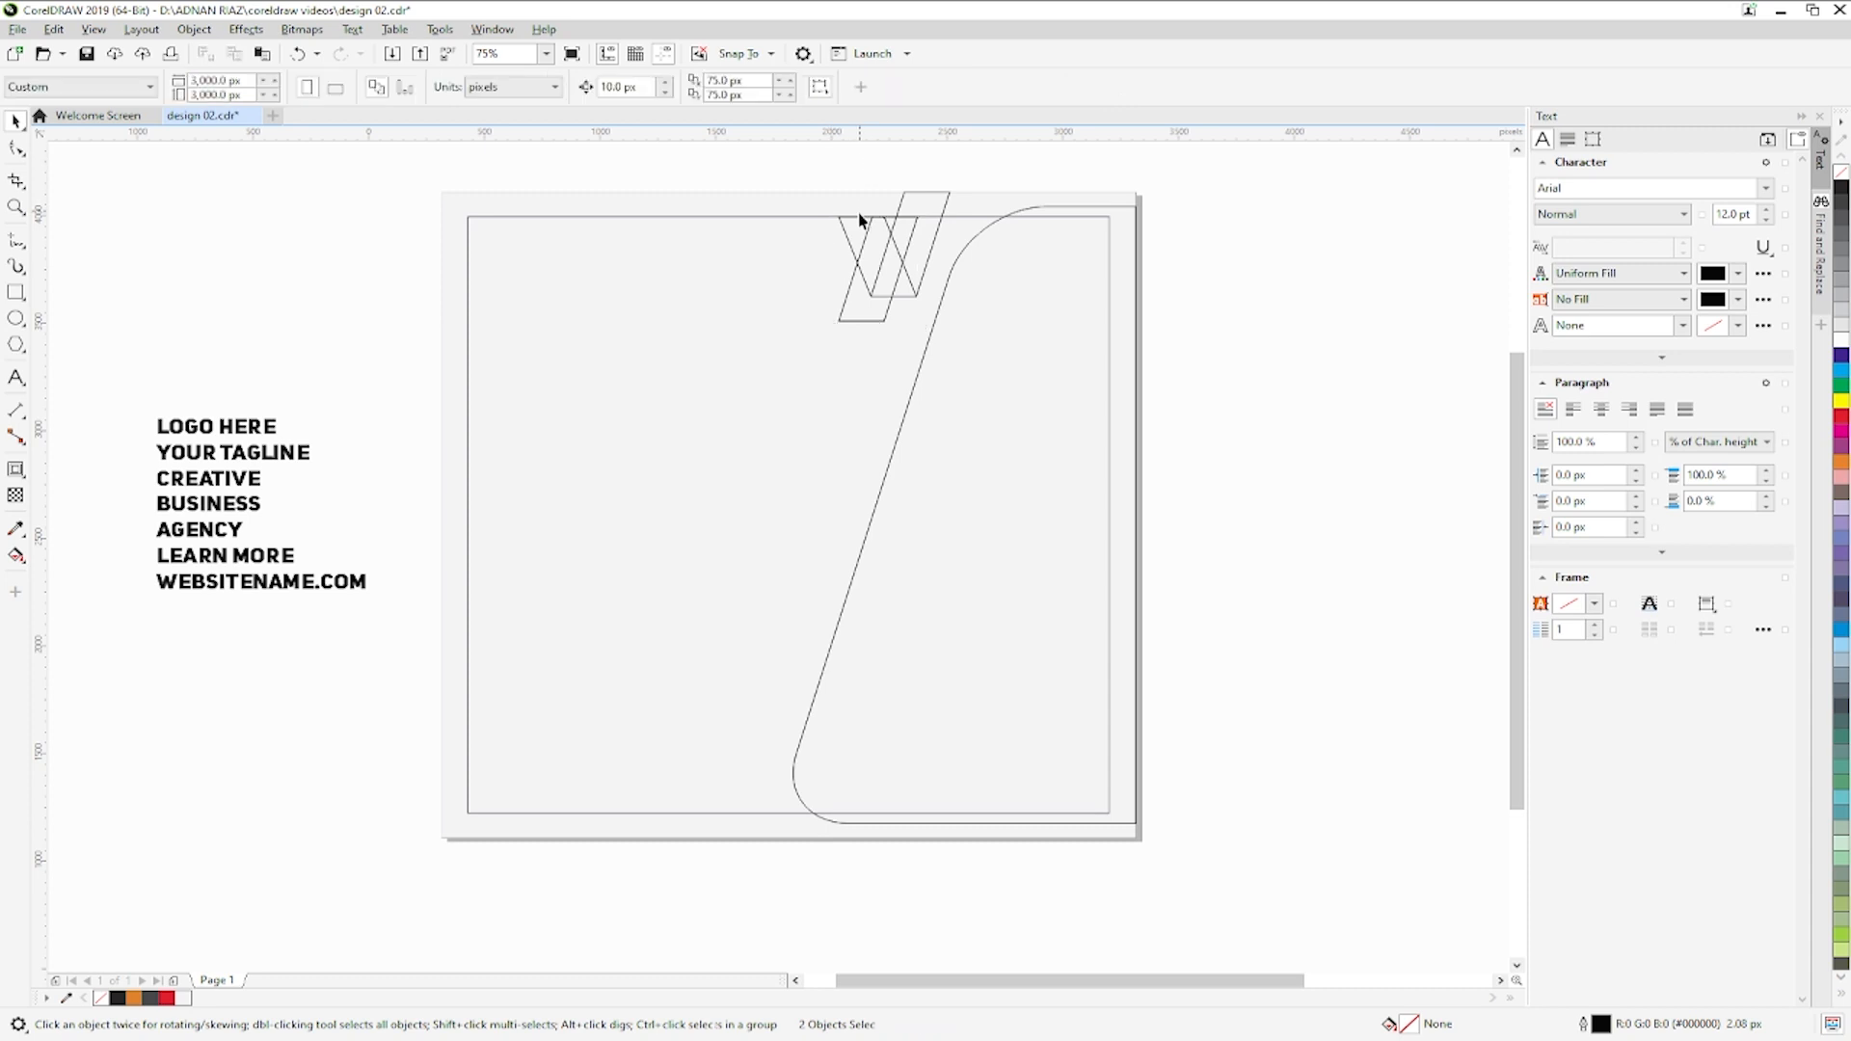
- Move the copied strip left until its top matches the opposite-slanting piece's top, and extend it down to the page's bottom edge
scroll(858, 214, up, 1)
drag(892, 240, 822, 250)
scroll(820, 285, down, 1)
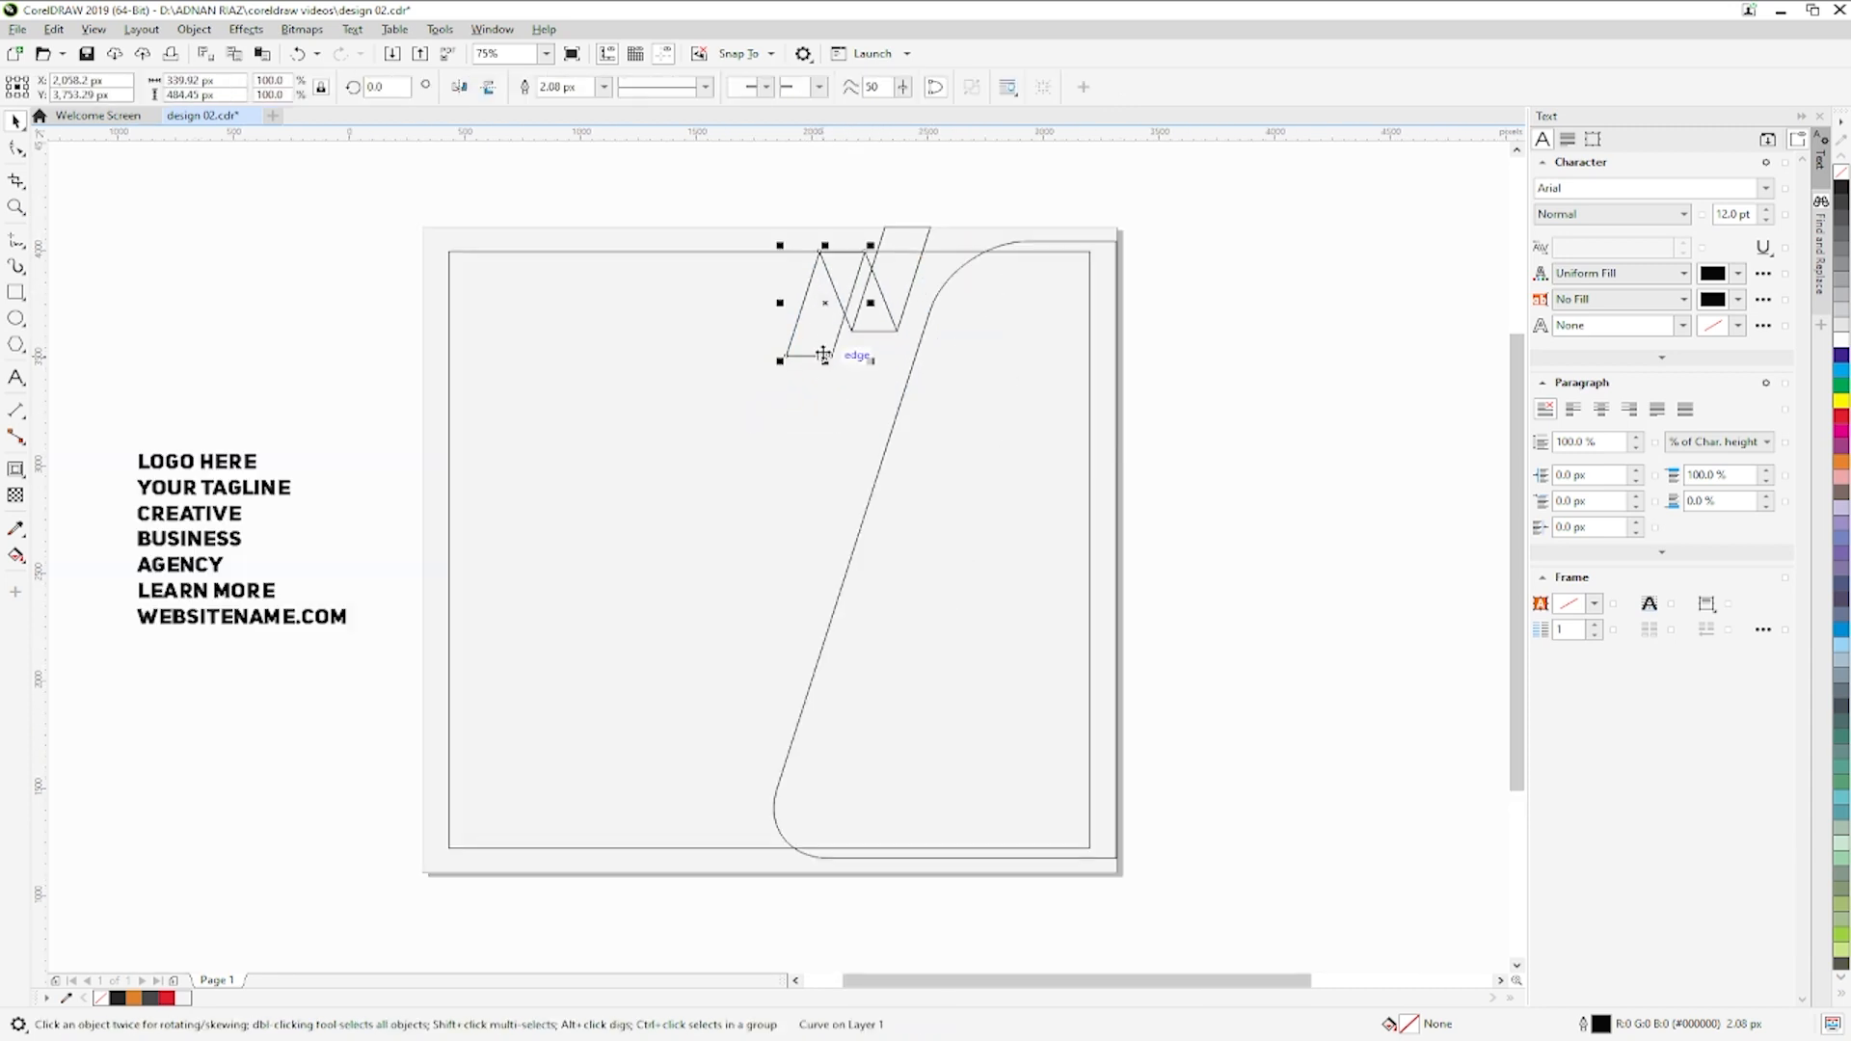
key(F10)
drag(831, 357, 667, 875)
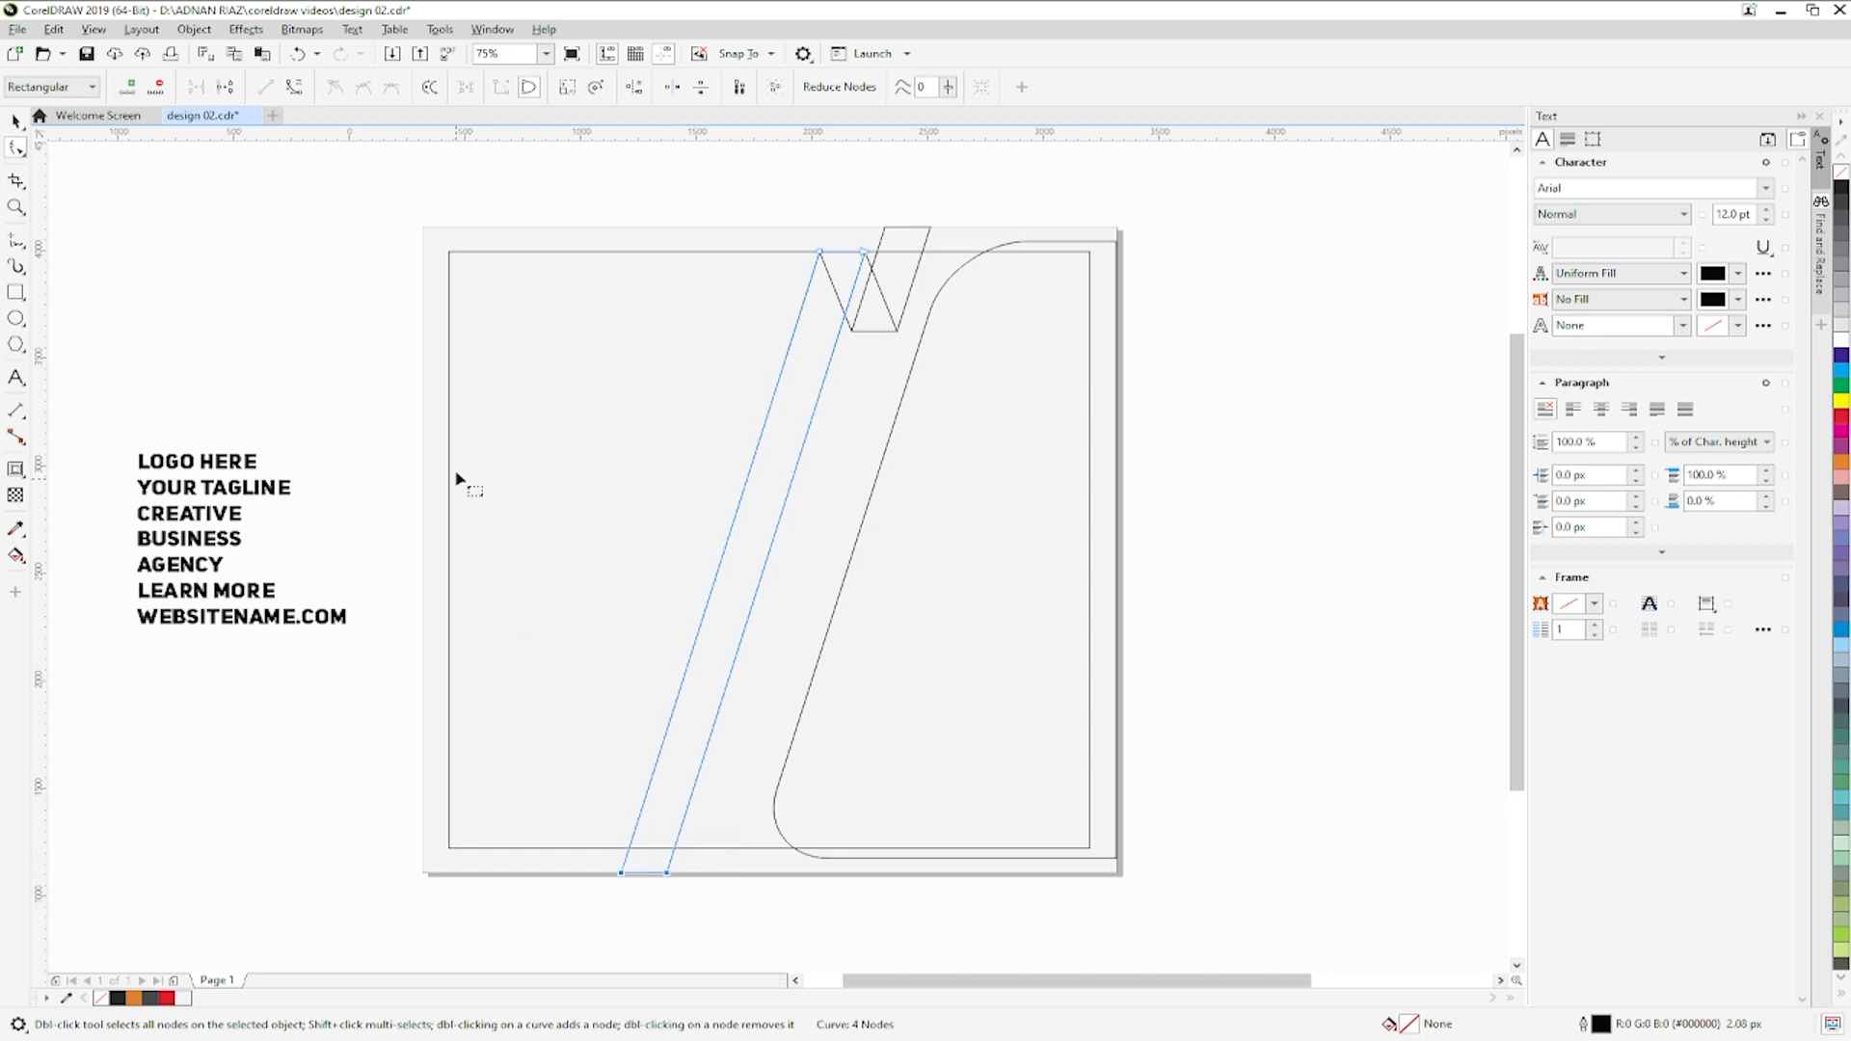
key(space)
click(942, 302)
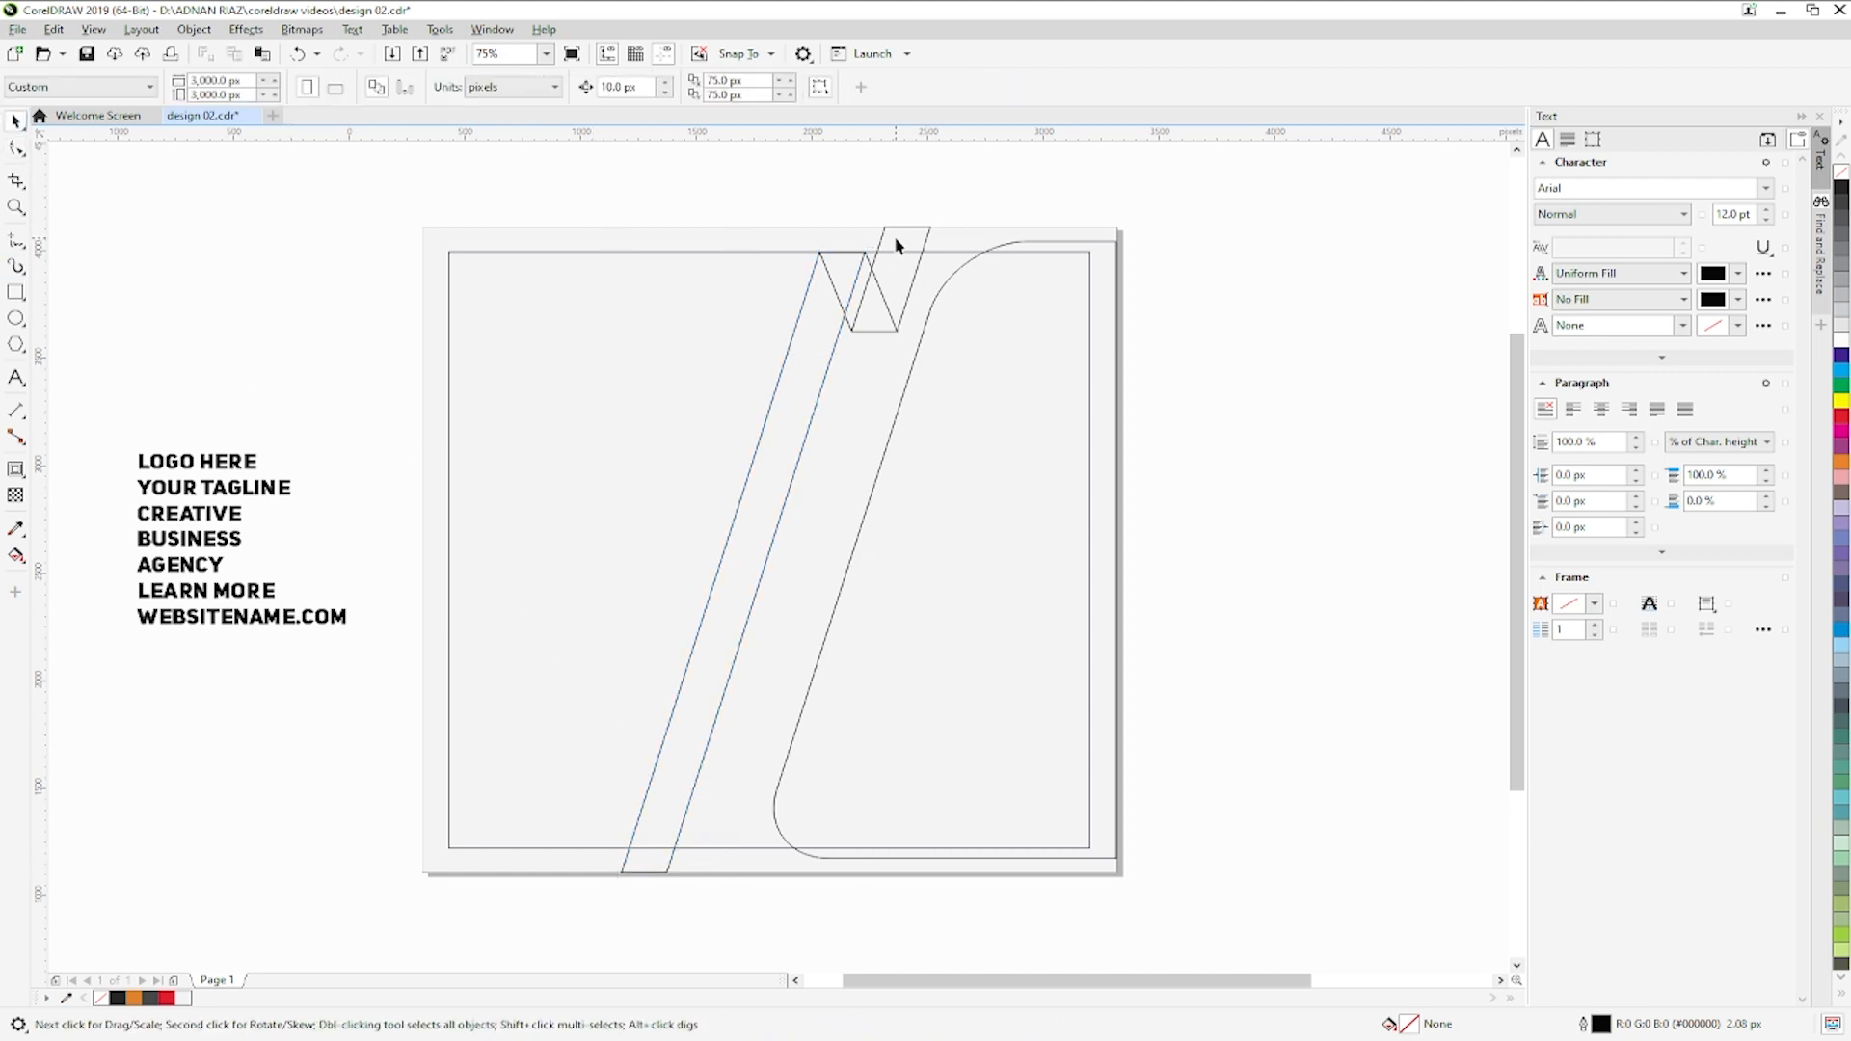
- Extend the lower end of the short strip beside the rounded shape farther down along its slope
scroll(896, 245, up, 2)
click(930, 241)
drag(945, 244, 944, 244)
double_click(829, 377)
double_click(934, 401)
drag(1005, 412, 764, 489)
drag(837, 426, 797, 566)
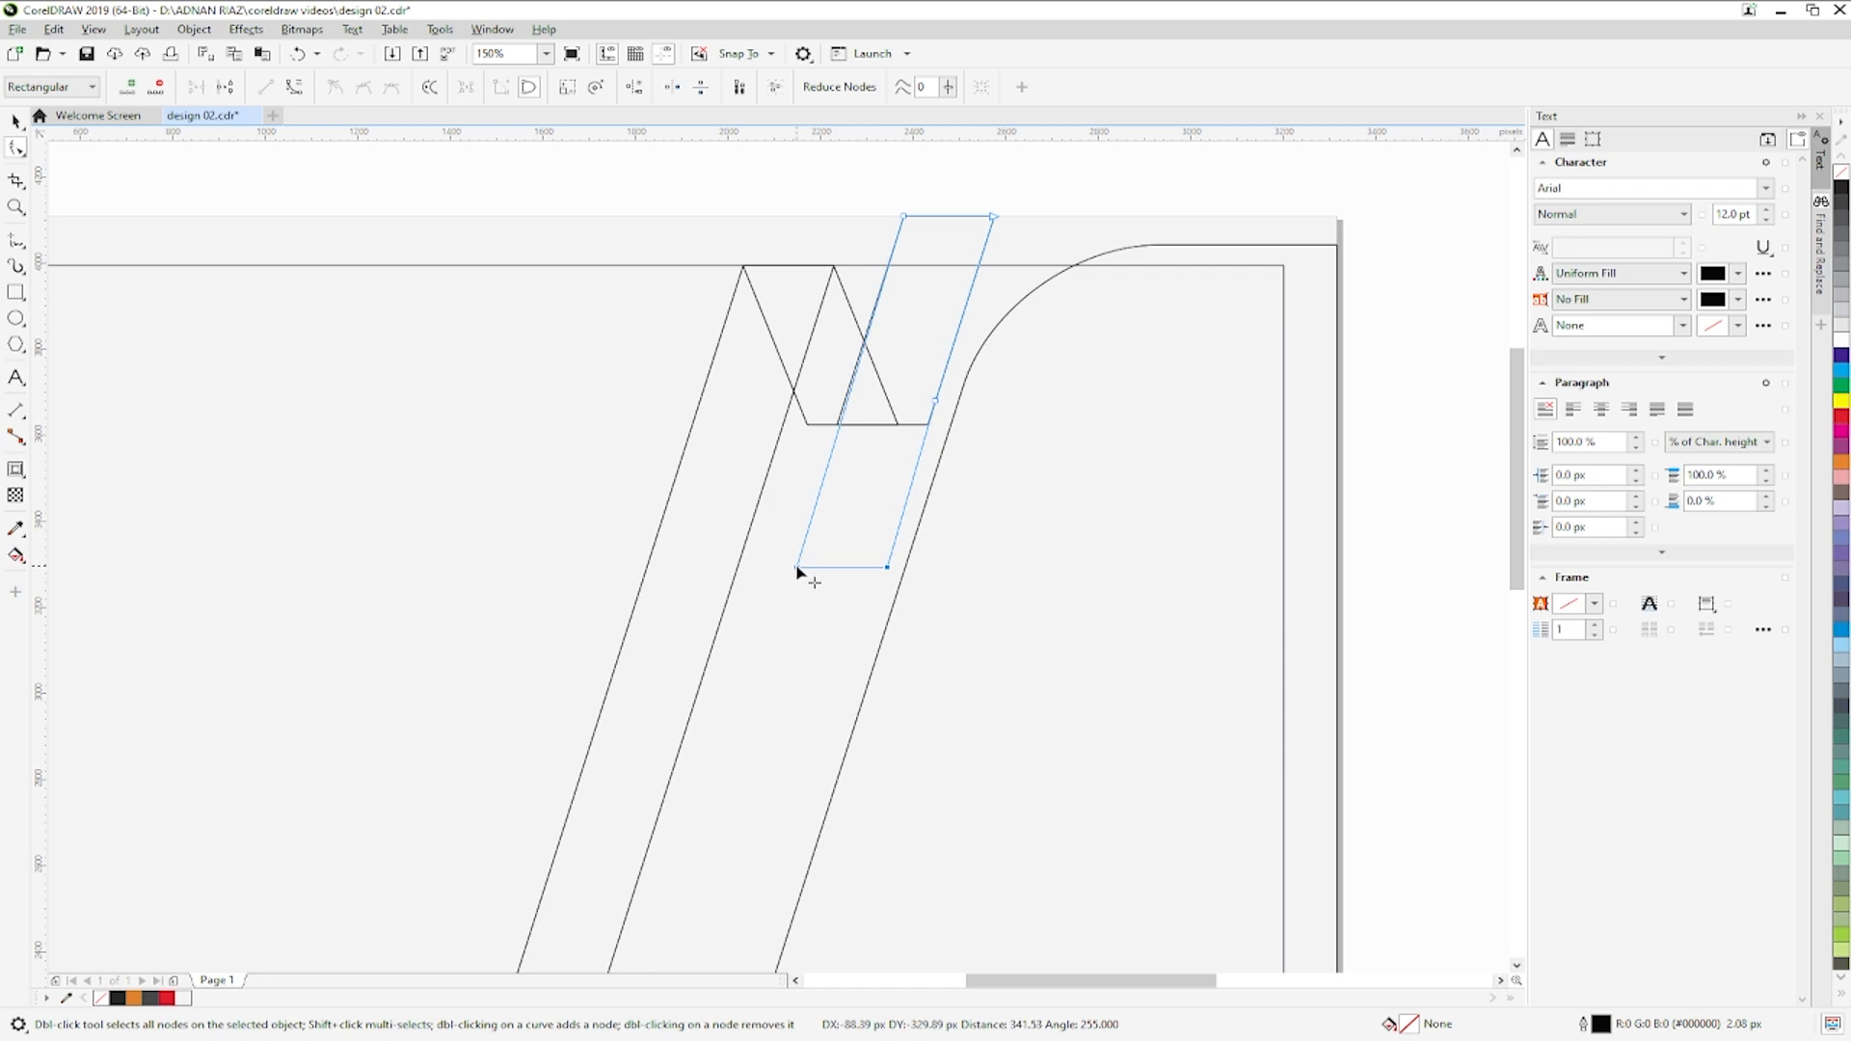
- Stretch the connecting piece's lower nodes down to meet the short strip's new lower end
click(829, 400)
drag(930, 416, 797, 566)
click(15, 121)
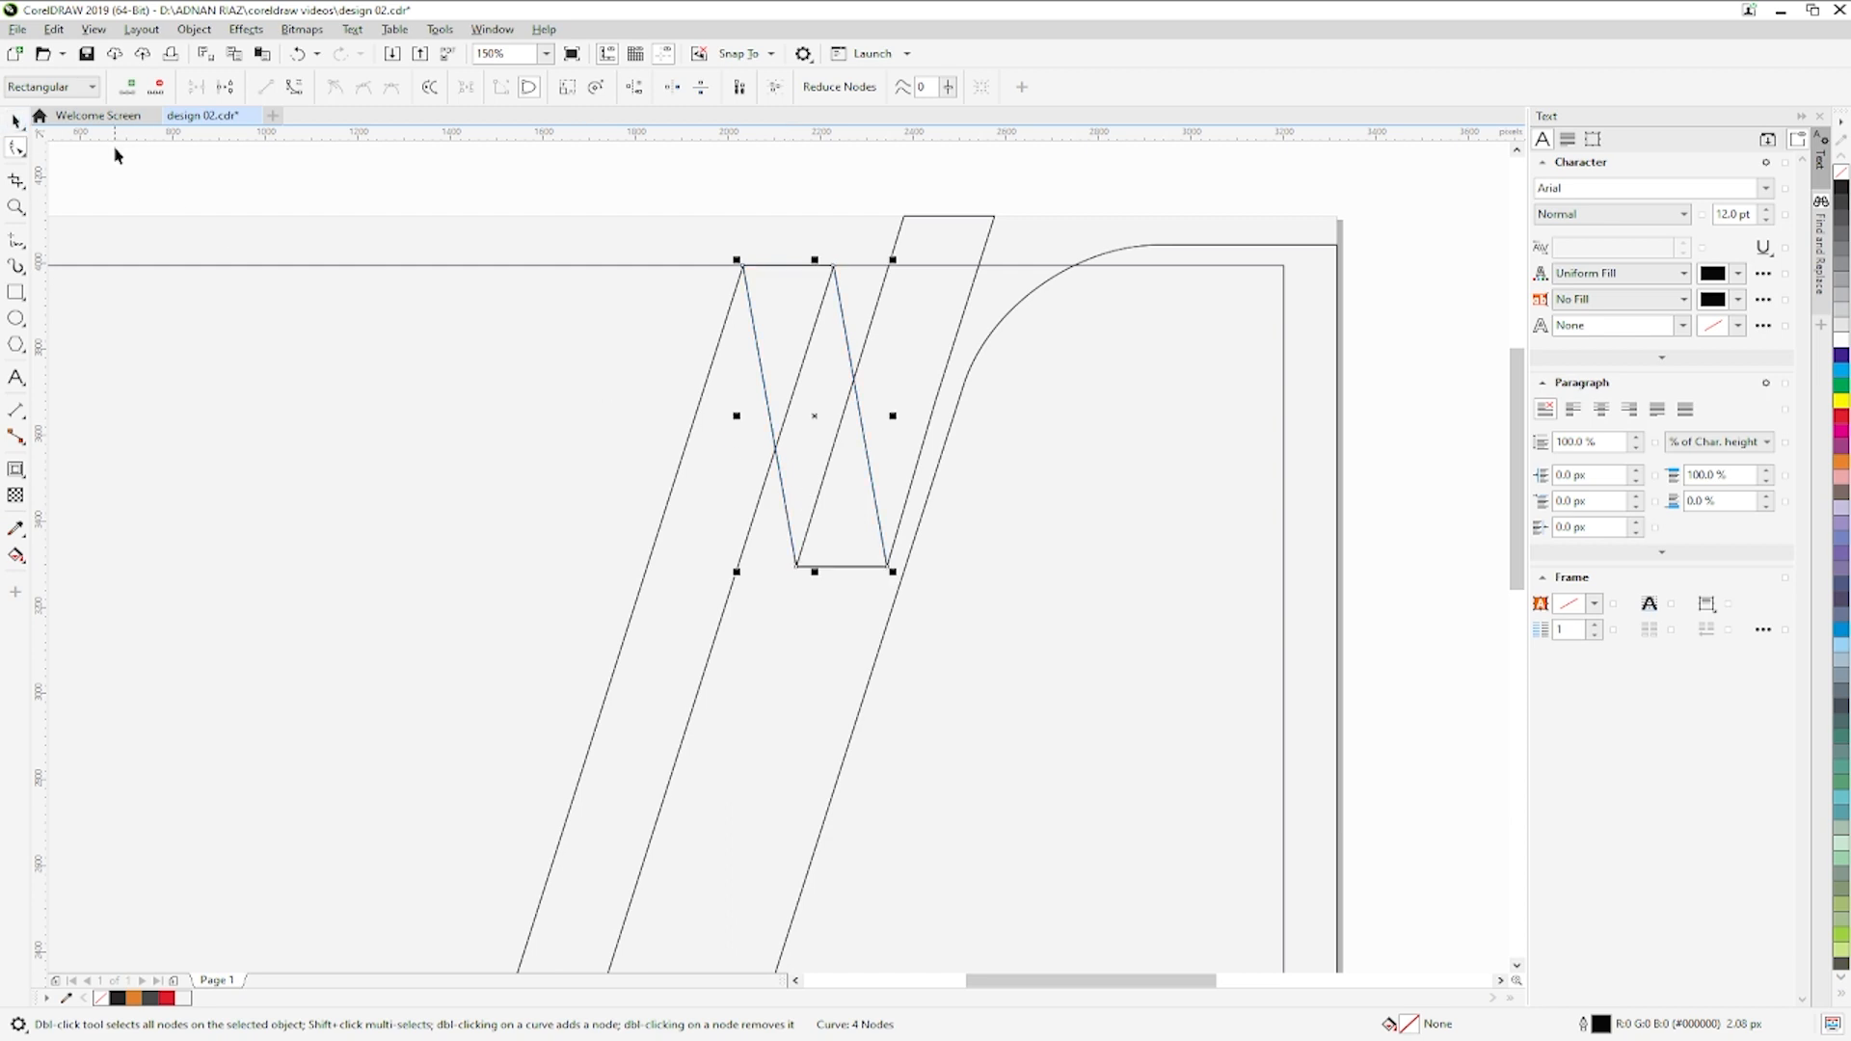
click(426, 189)
- Fill the rounded shape with the orange document colour and remove its outline
scroll(666, 202, down, 2)
drag(762, 280, 833, 278)
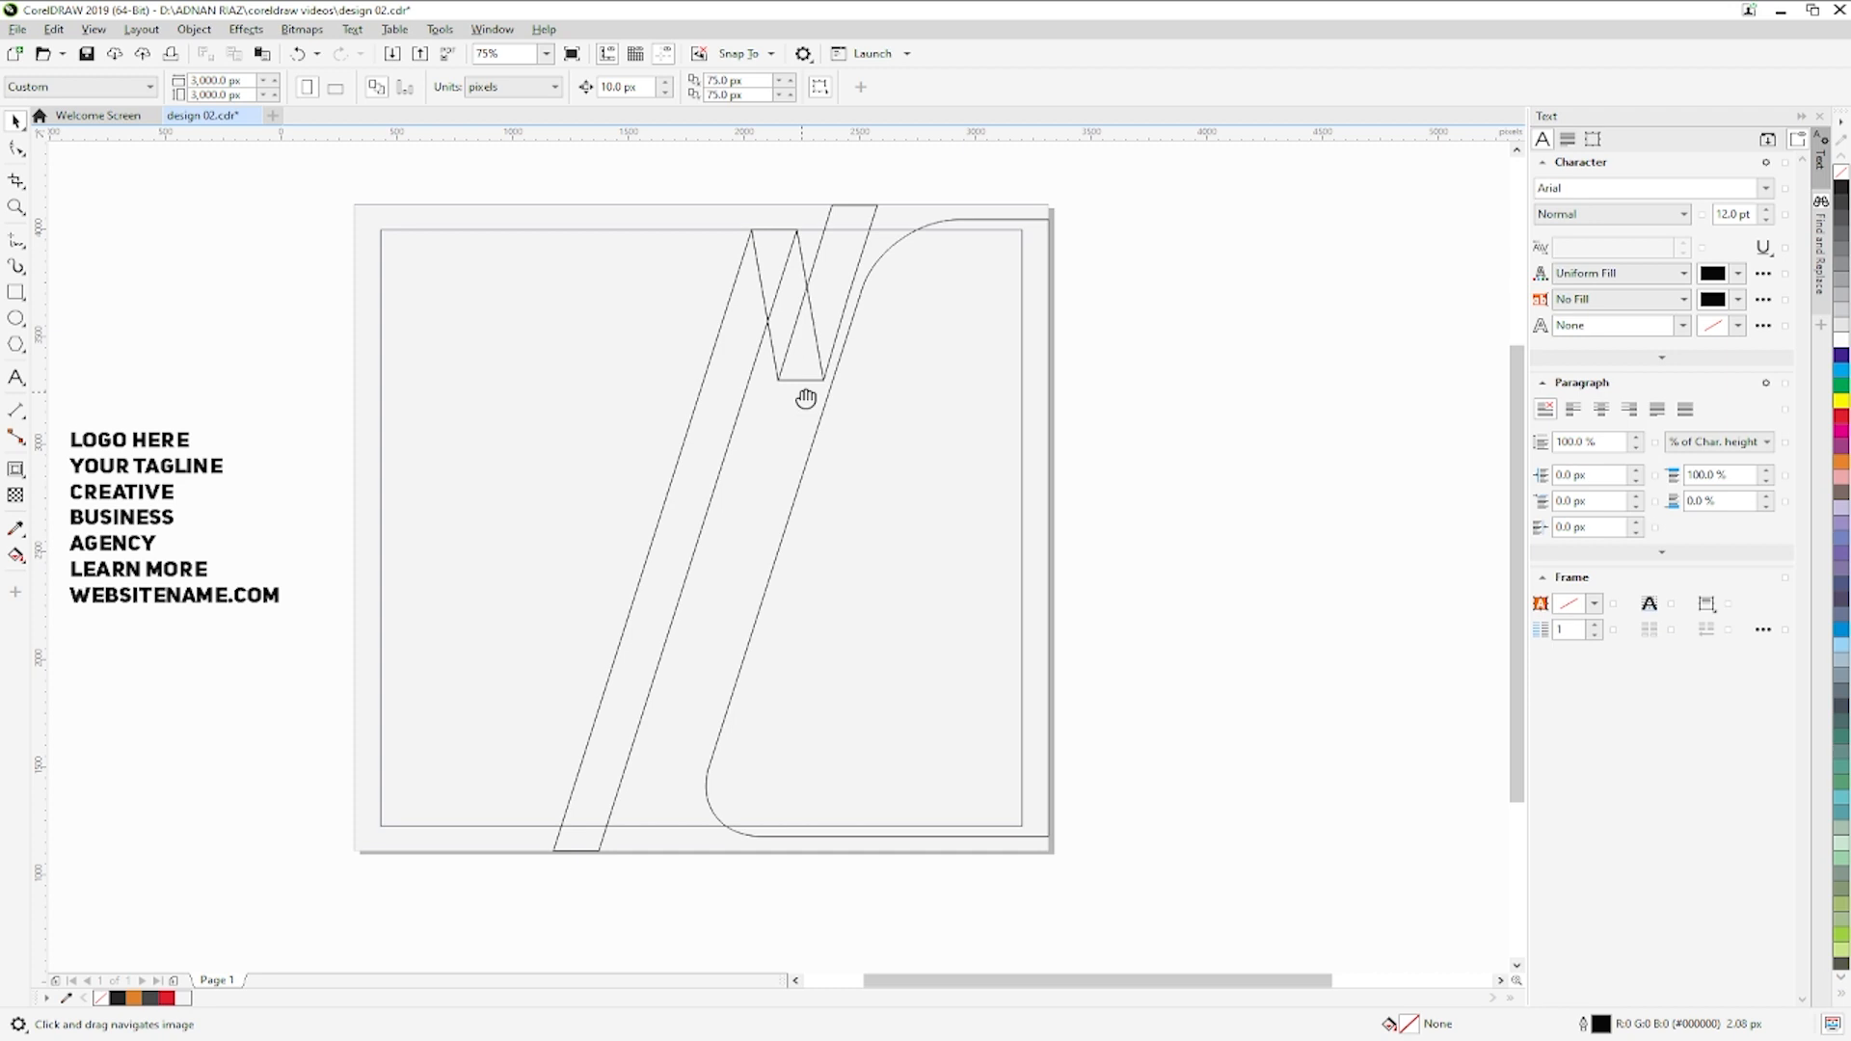
drag(806, 398, 838, 405)
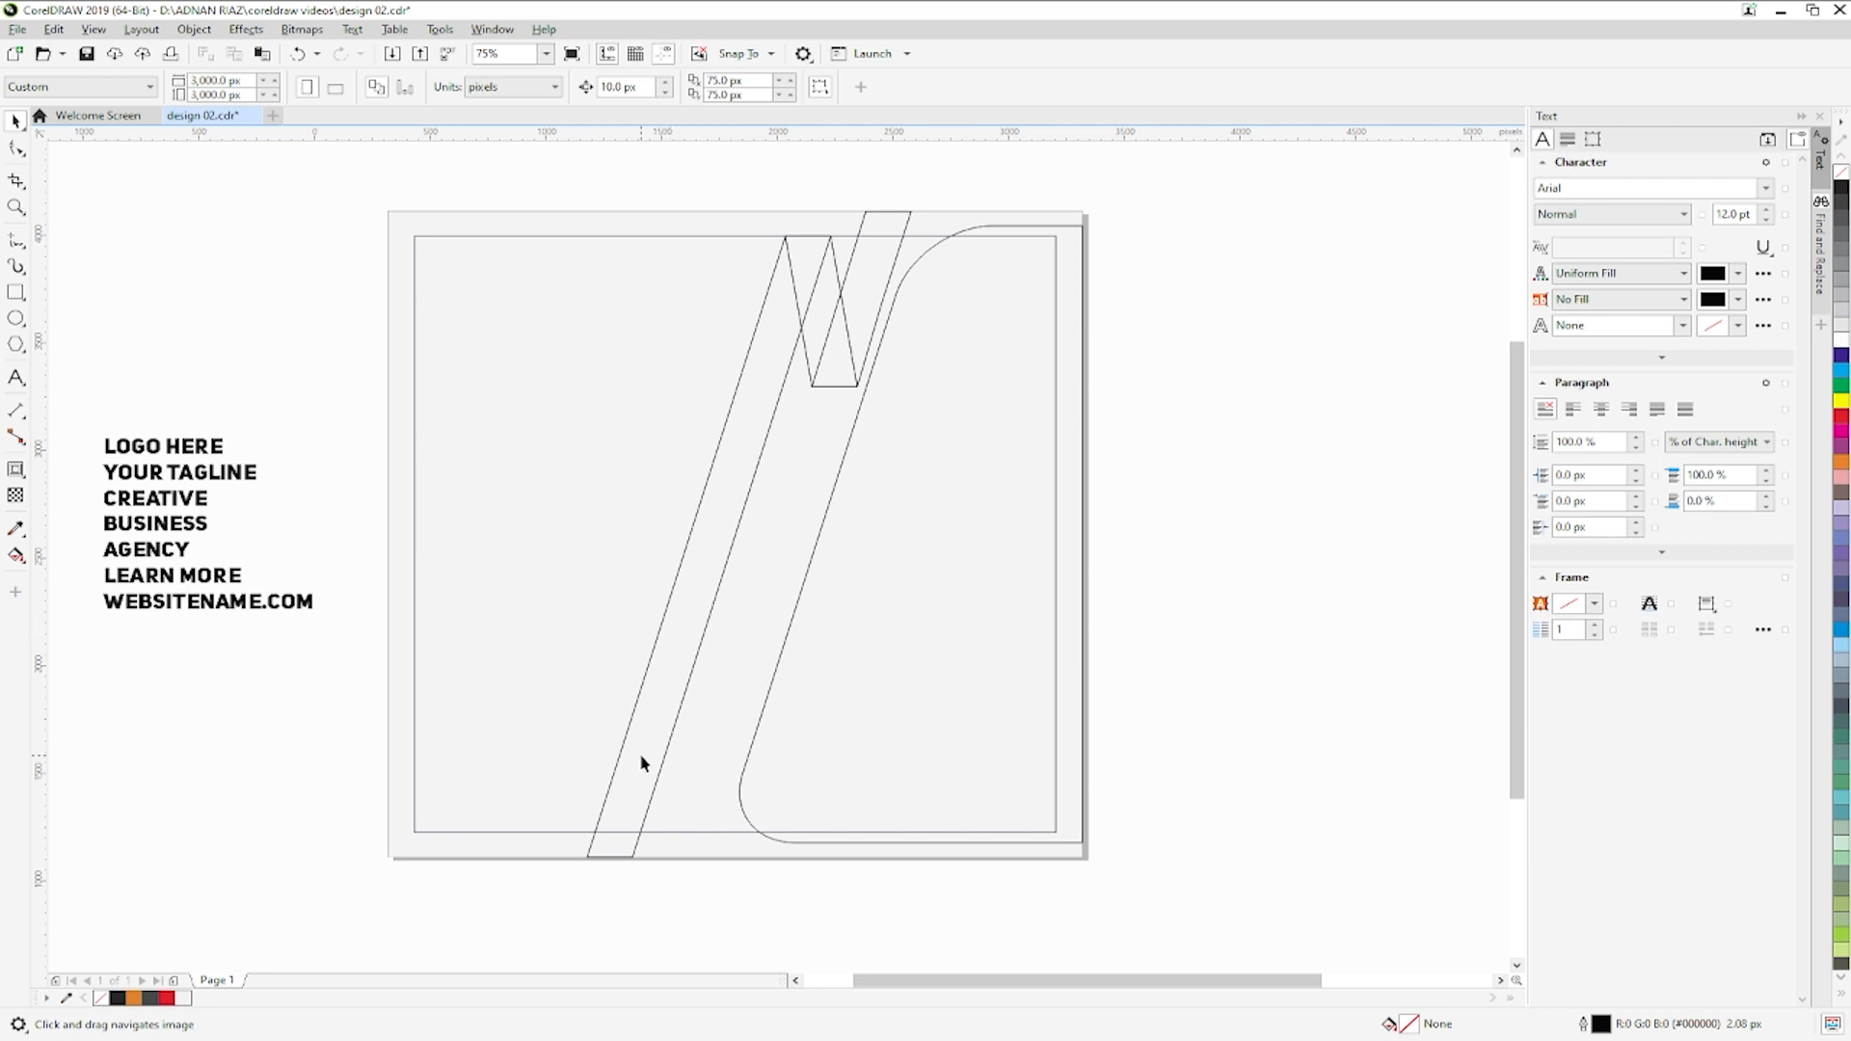
drag(1145, 520, 1128, 504)
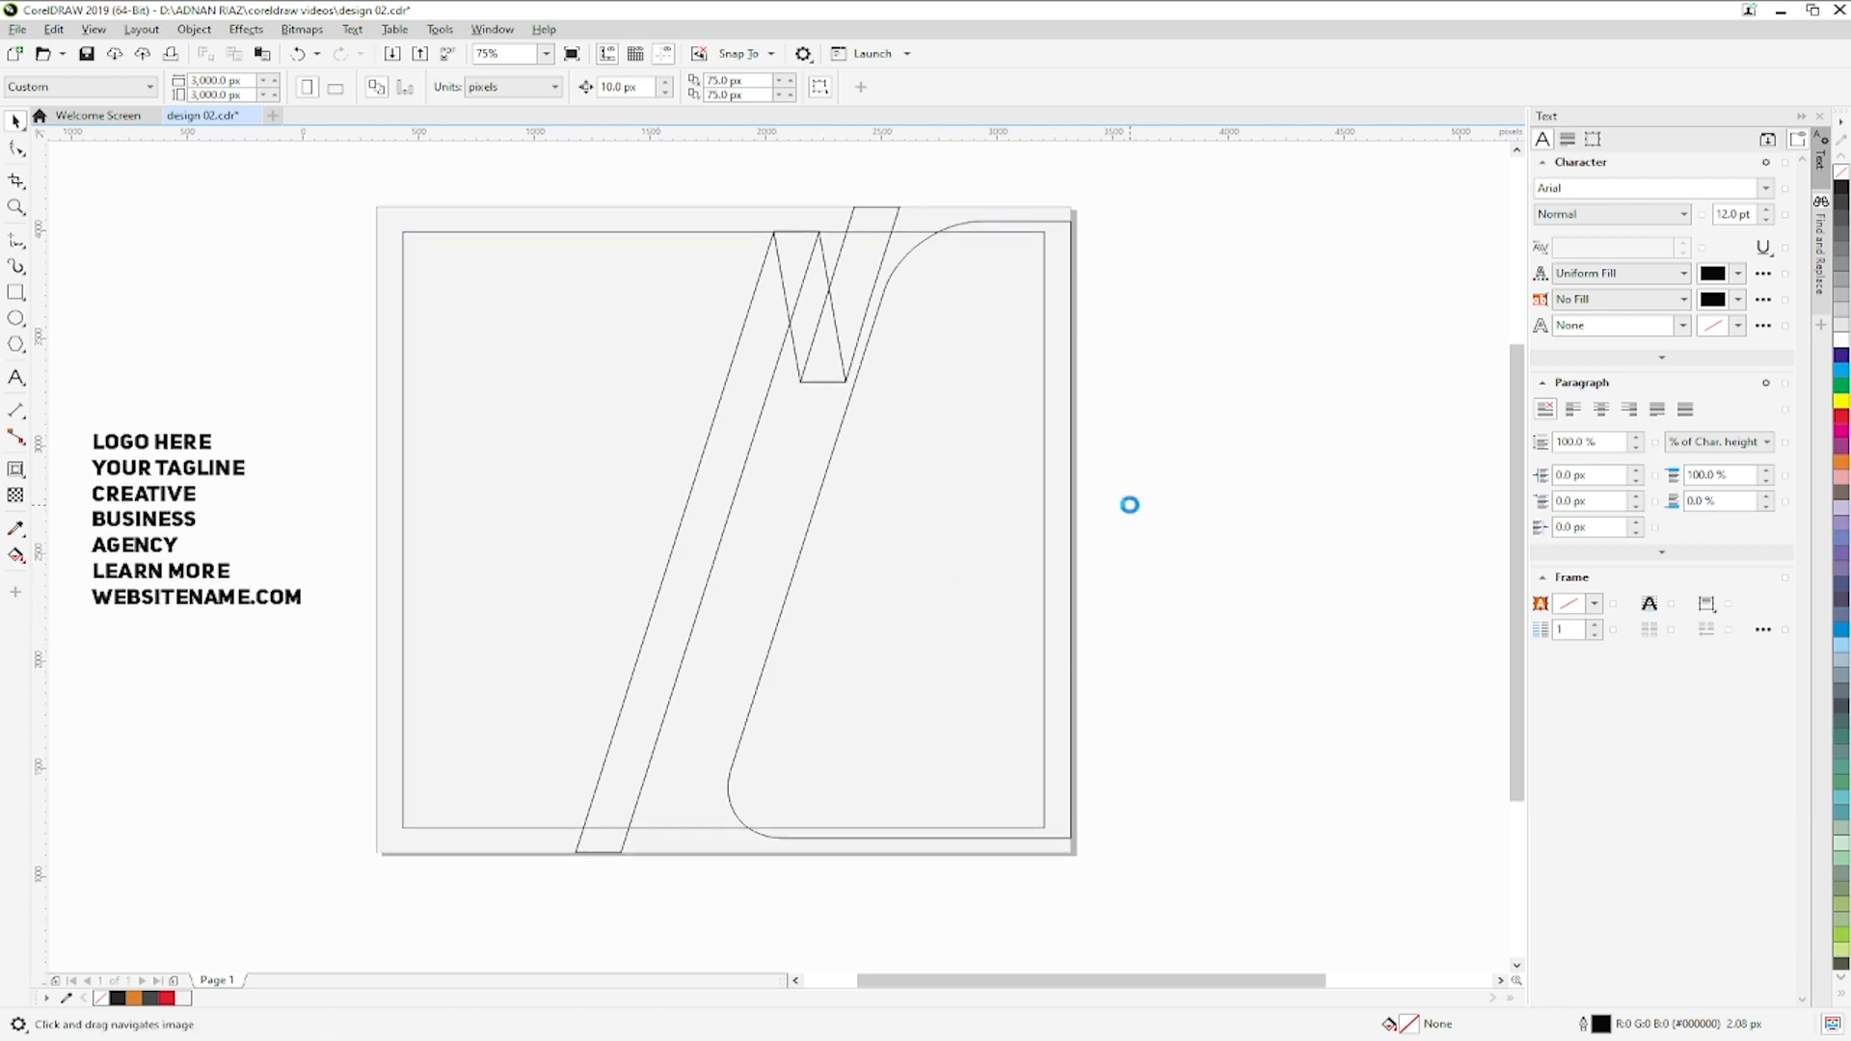
click(1065, 383)
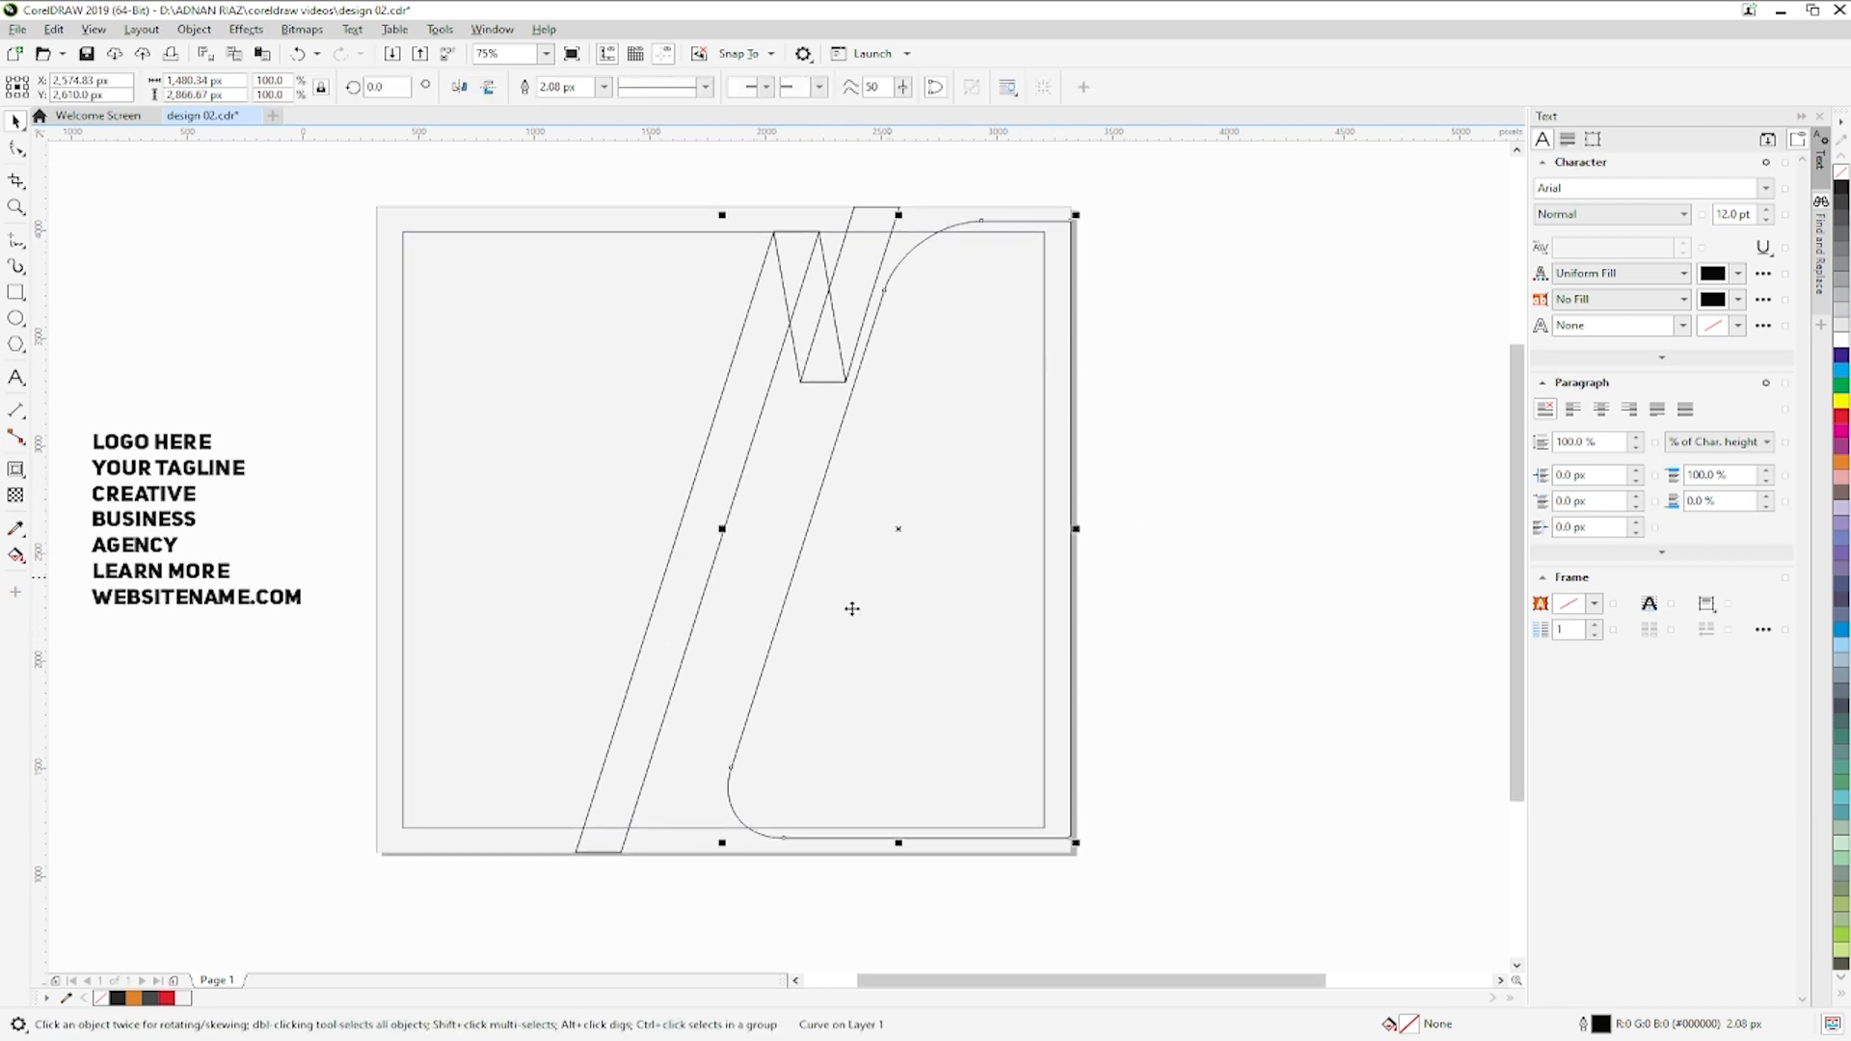
click(139, 999)
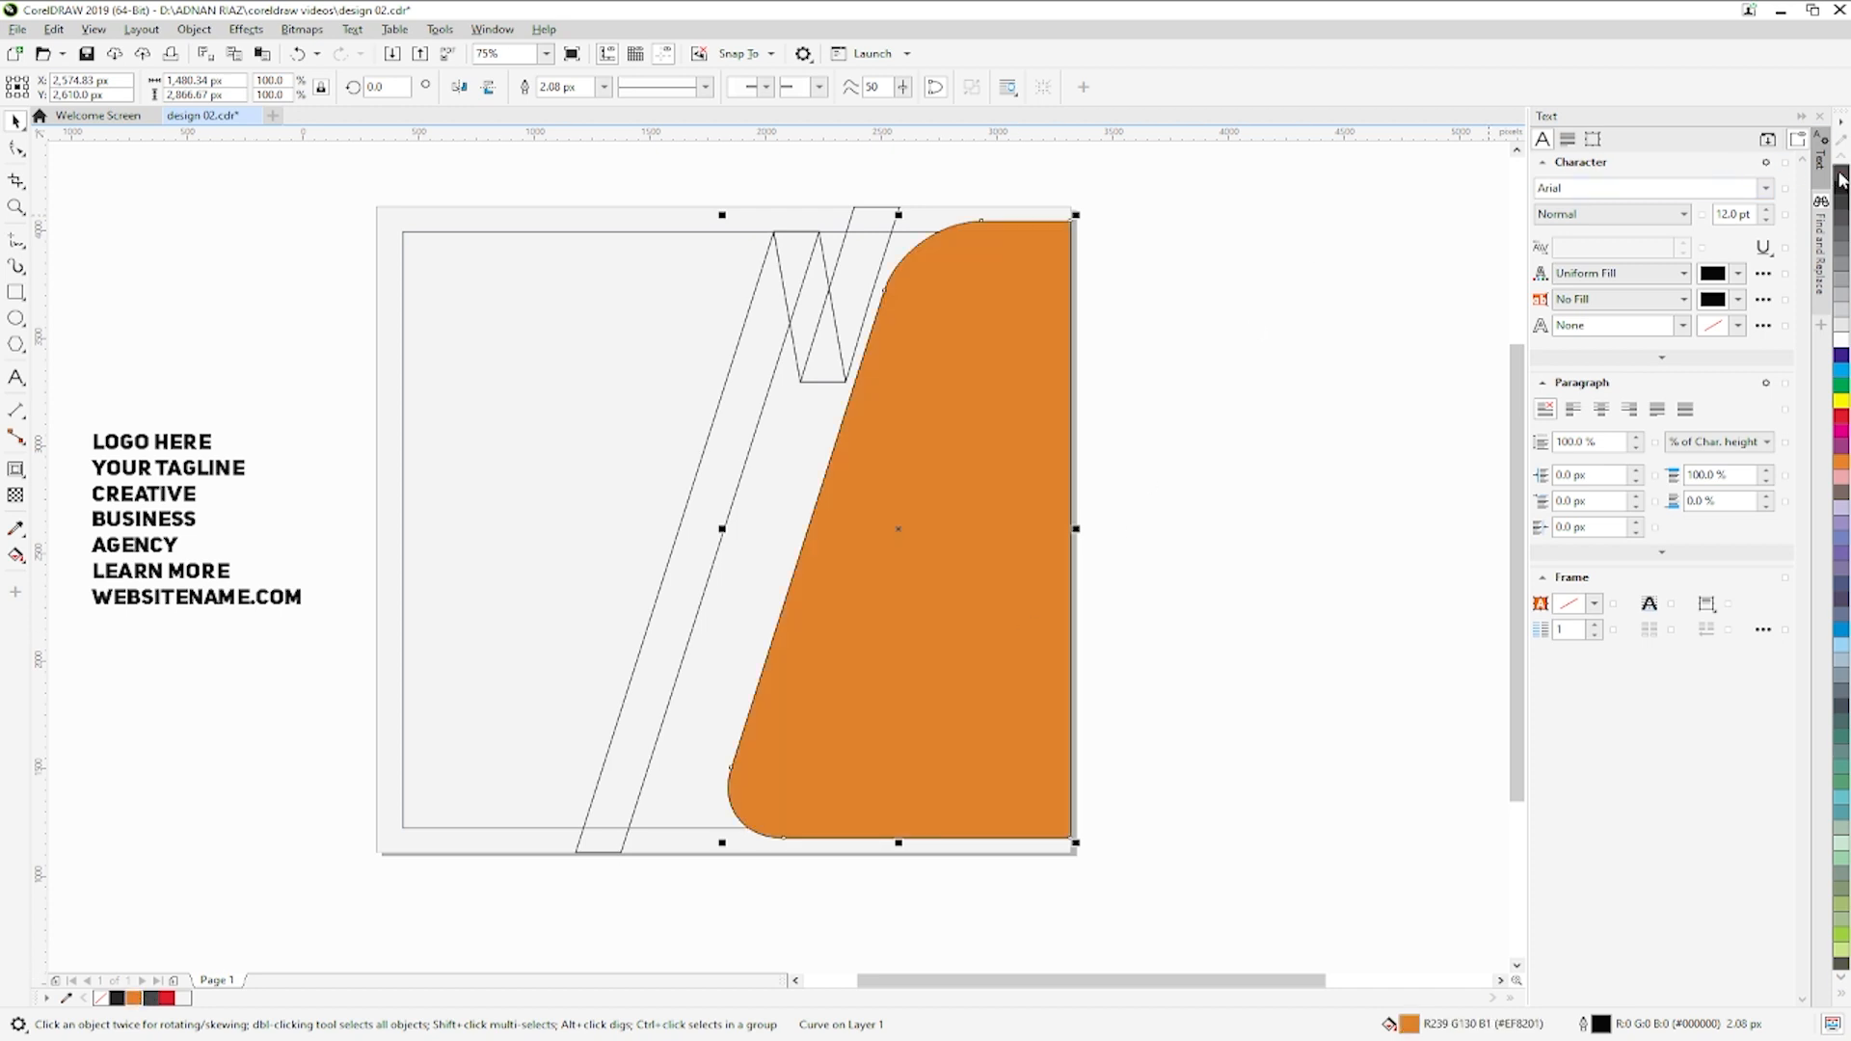
- Fill the short strip, the long strip and the connecting piece with the orange document colour
click(830, 235)
click(881, 218)
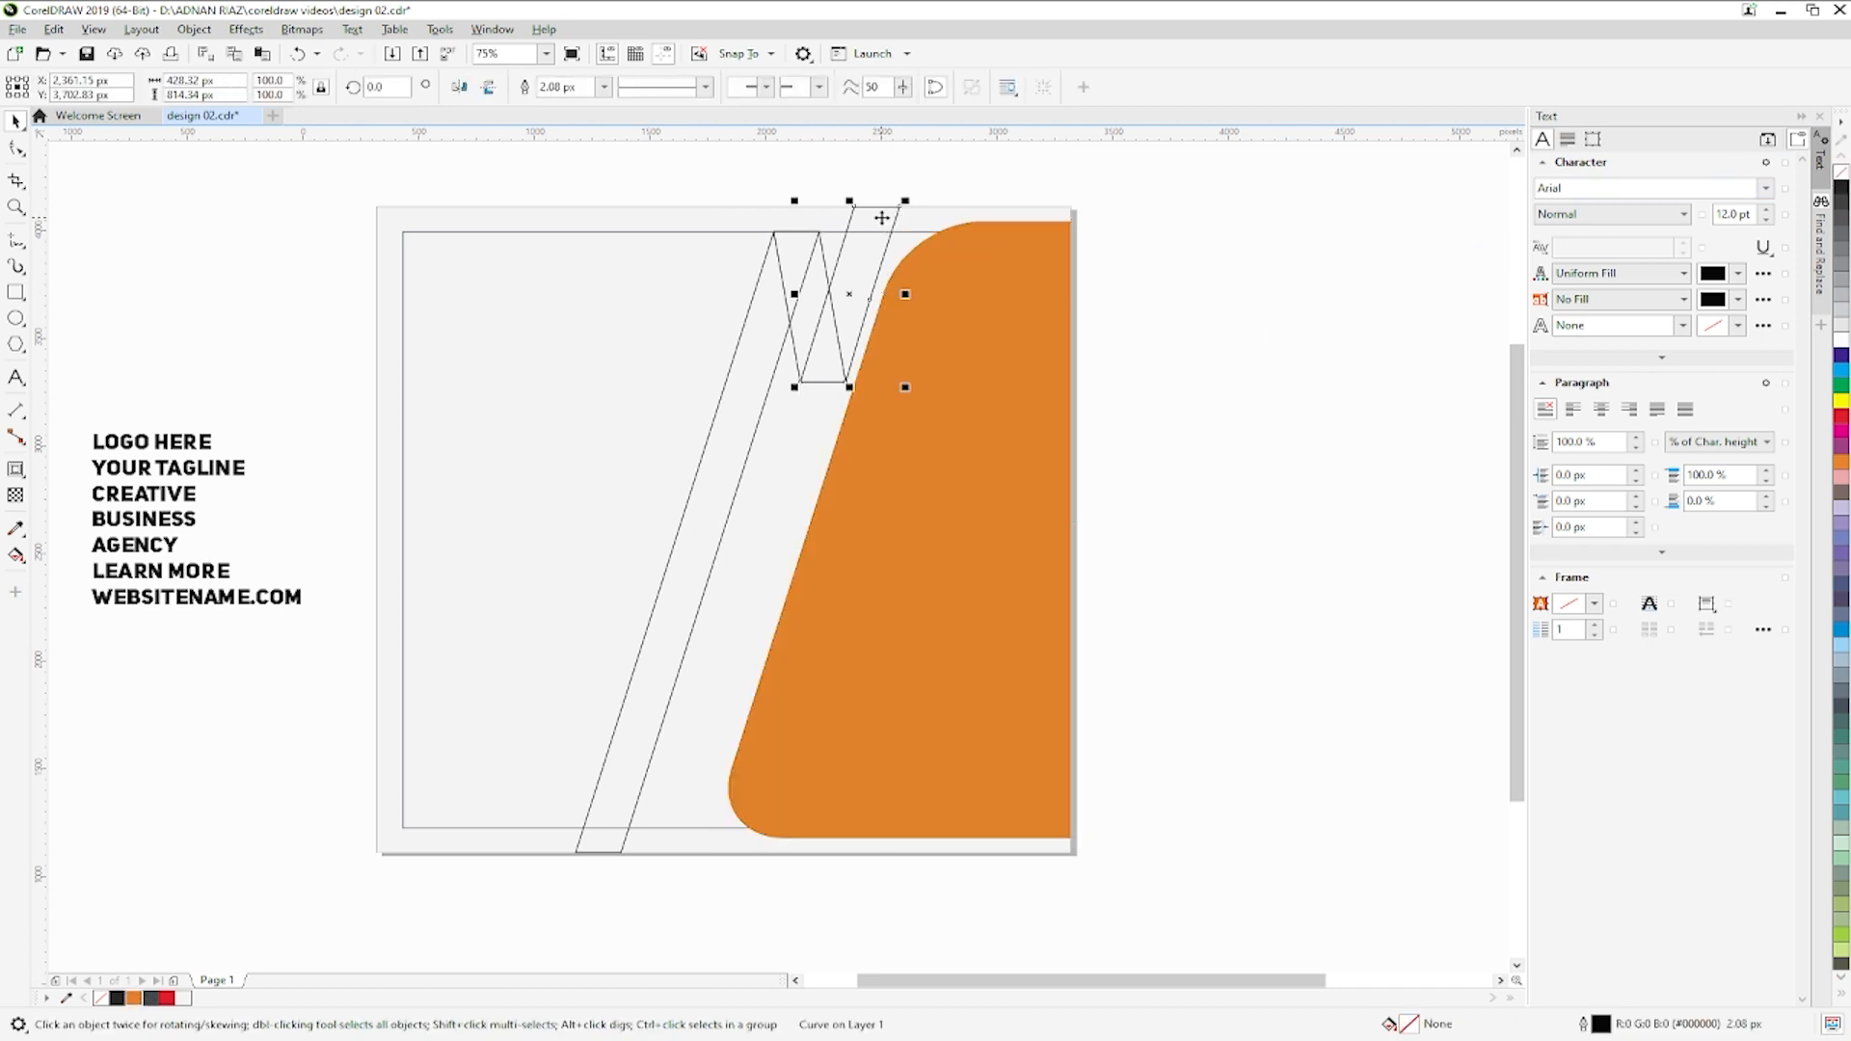
key(Delete)
key(ctrl+z)
click(135, 998)
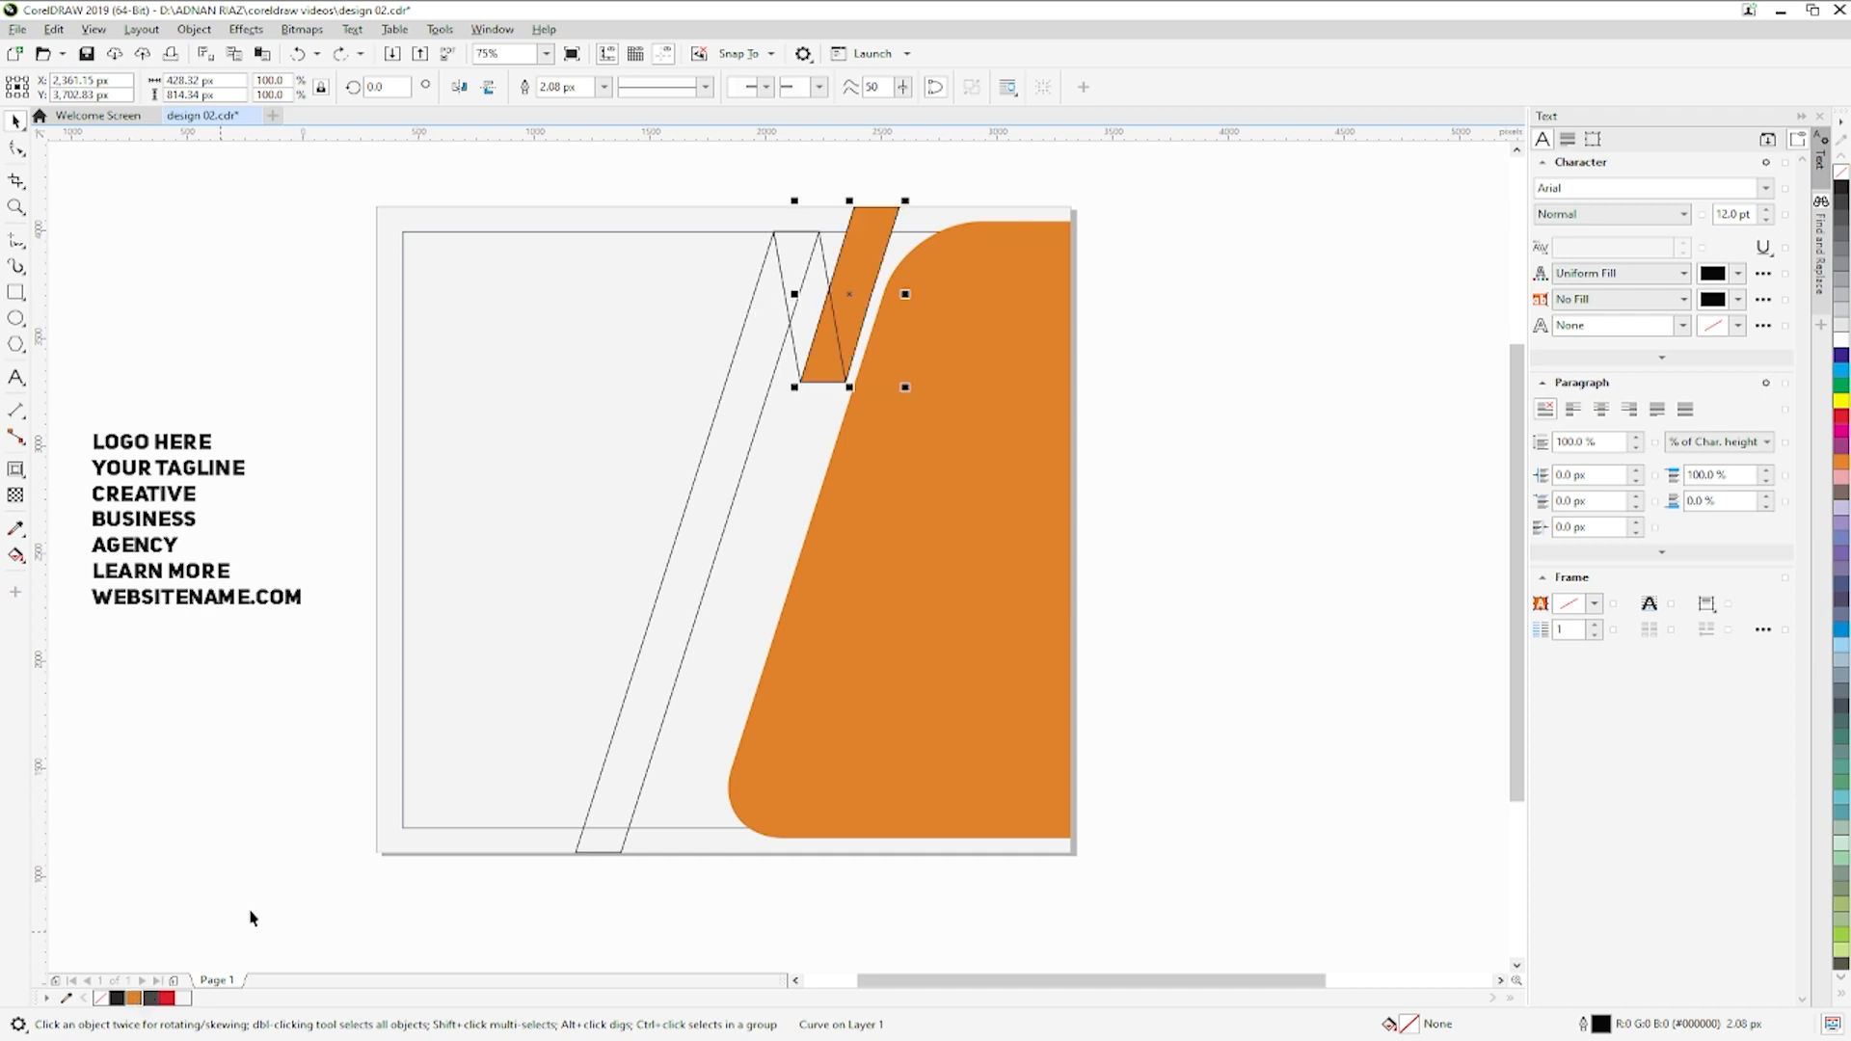
click(690, 496)
key(ctrl+r)
click(805, 307)
click(130, 1000)
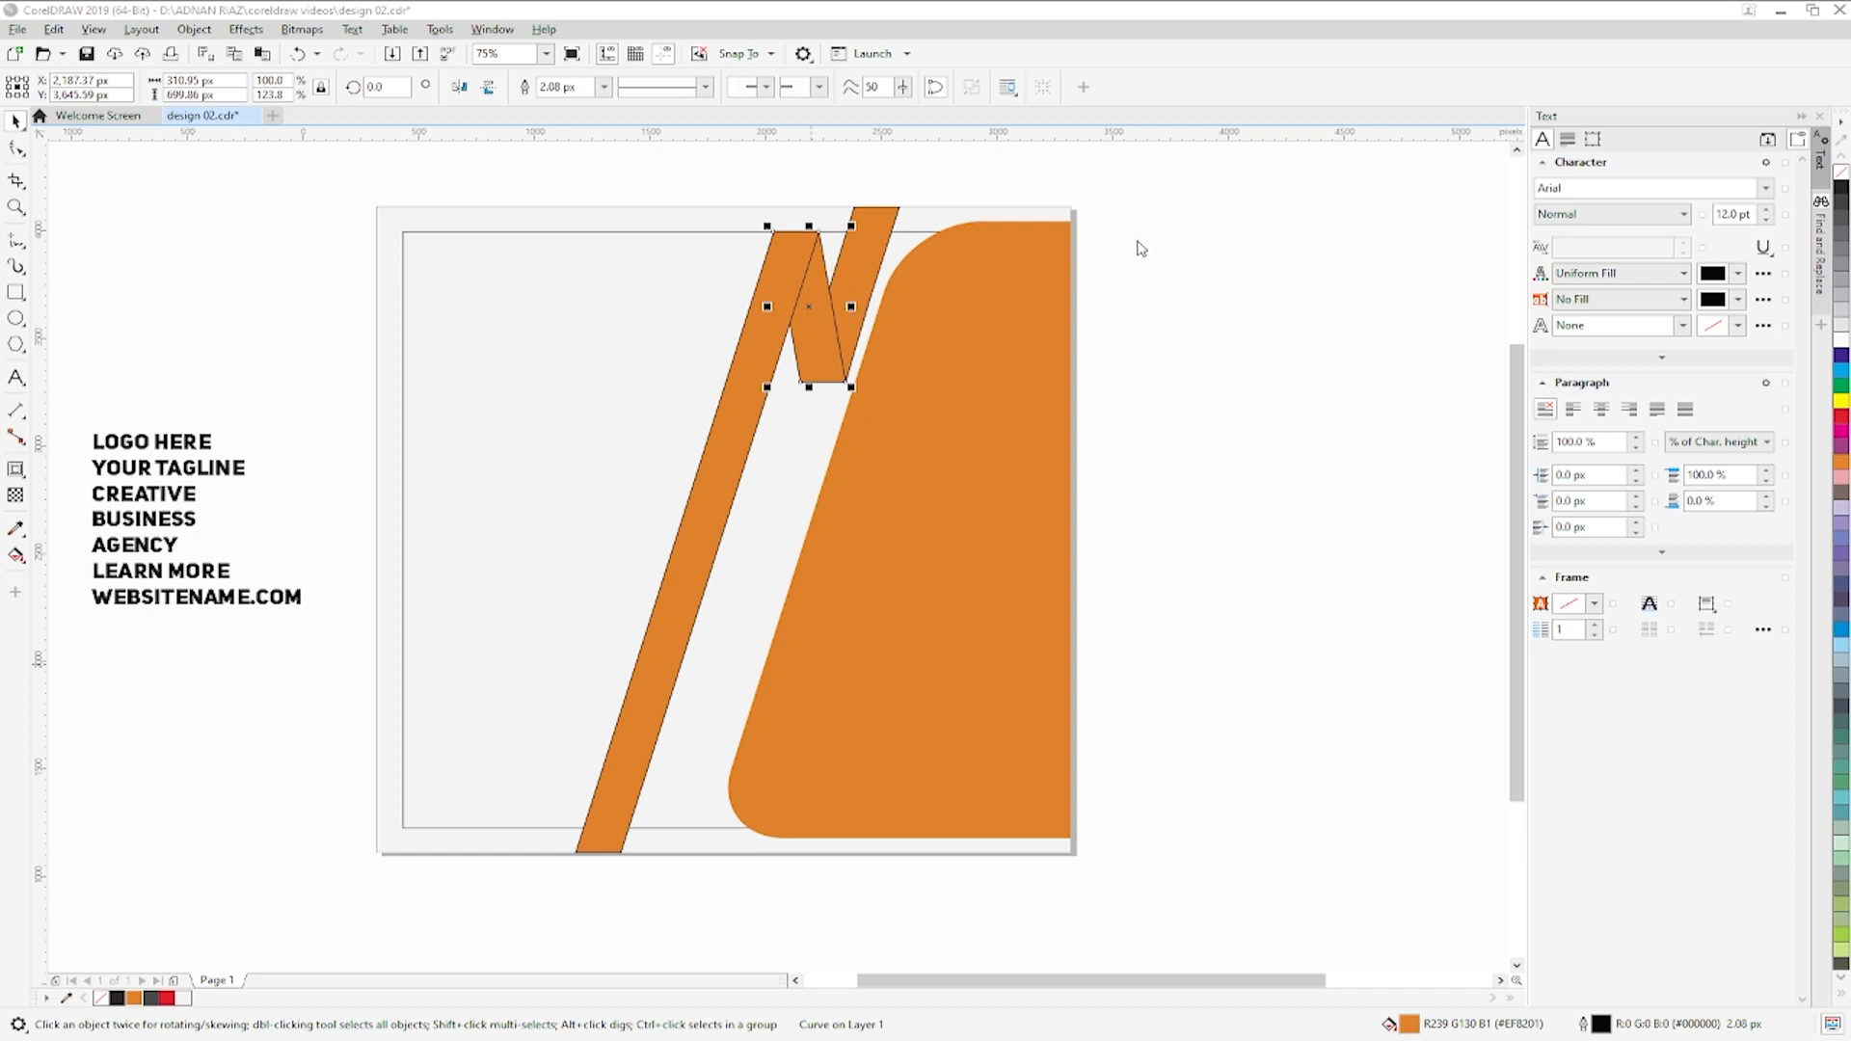
- Darken the connecting piece's fill to brown and remove the outlines from both strips and the connecting piece
click(1196, 439)
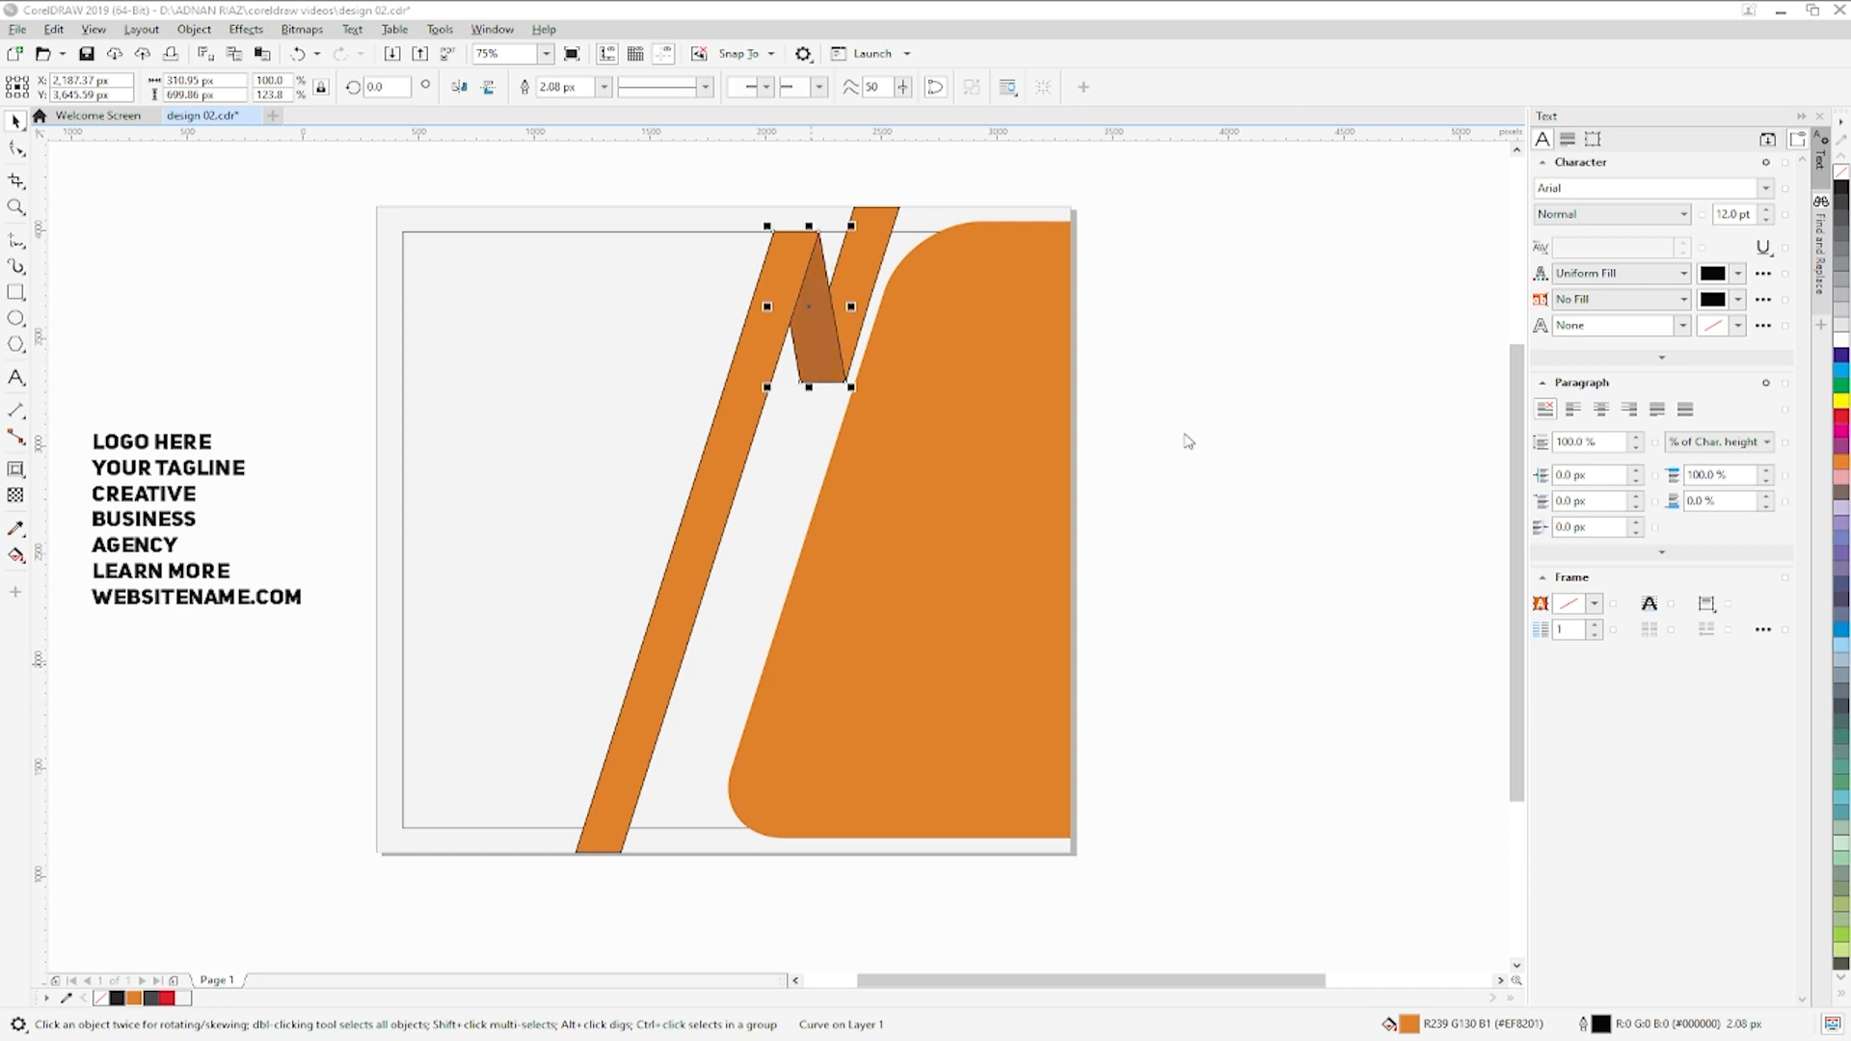
click(1367, 740)
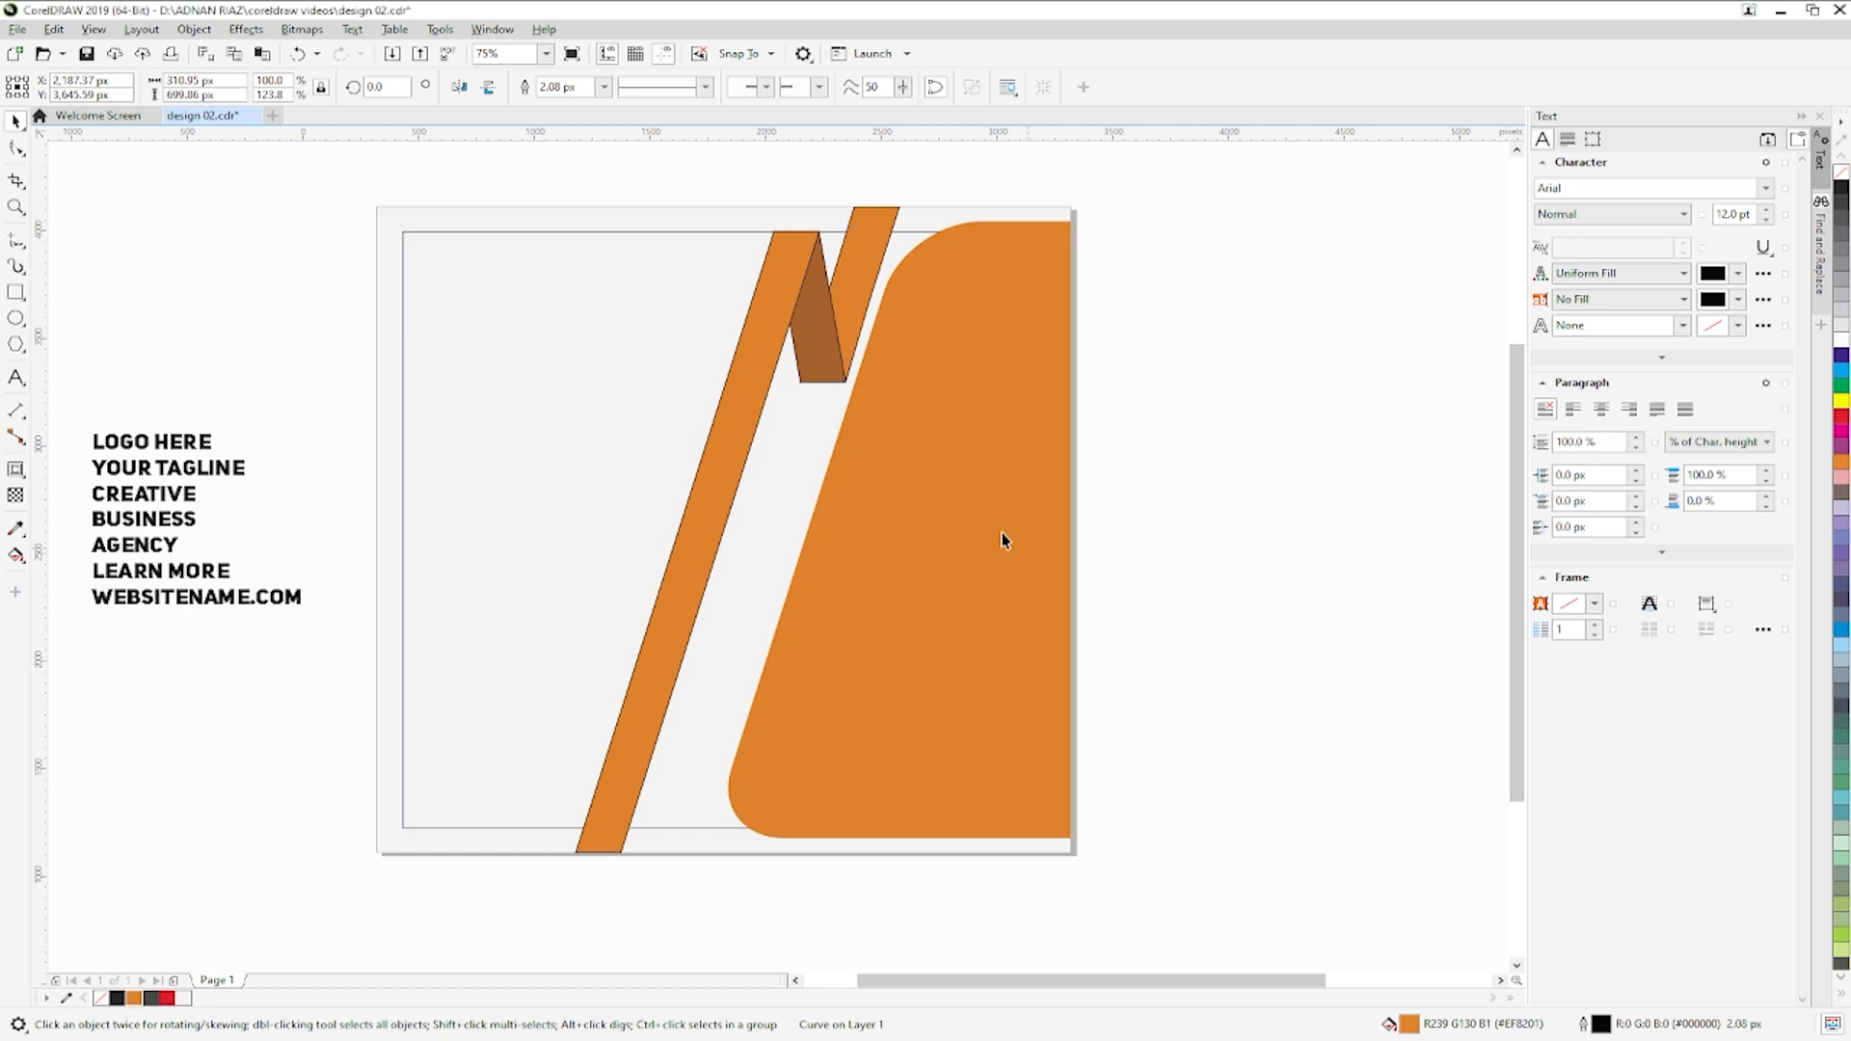
click(852, 281)
click(782, 355)
click(780, 358)
shift+click(802, 341)
shift+click(862, 280)
right_click(1841, 170)
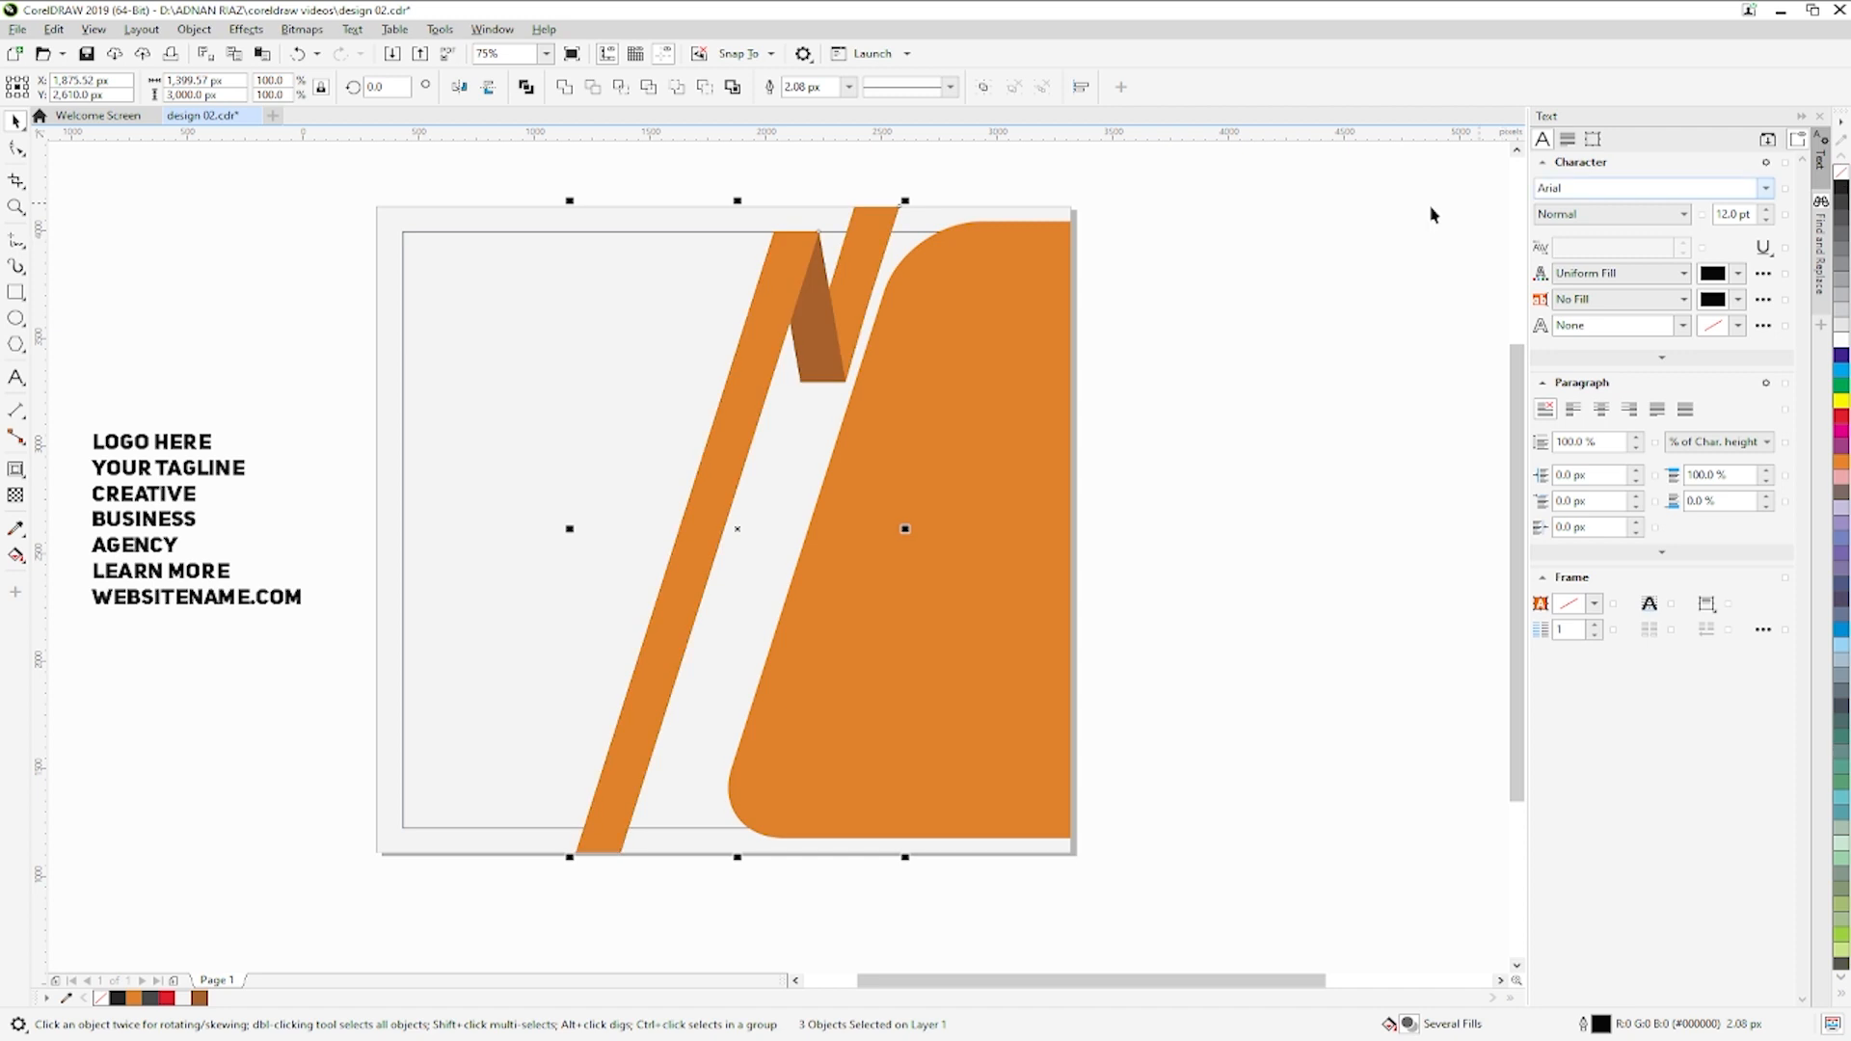
- Bring the short orange strip in front of the brown connecting piece
click(925, 238)
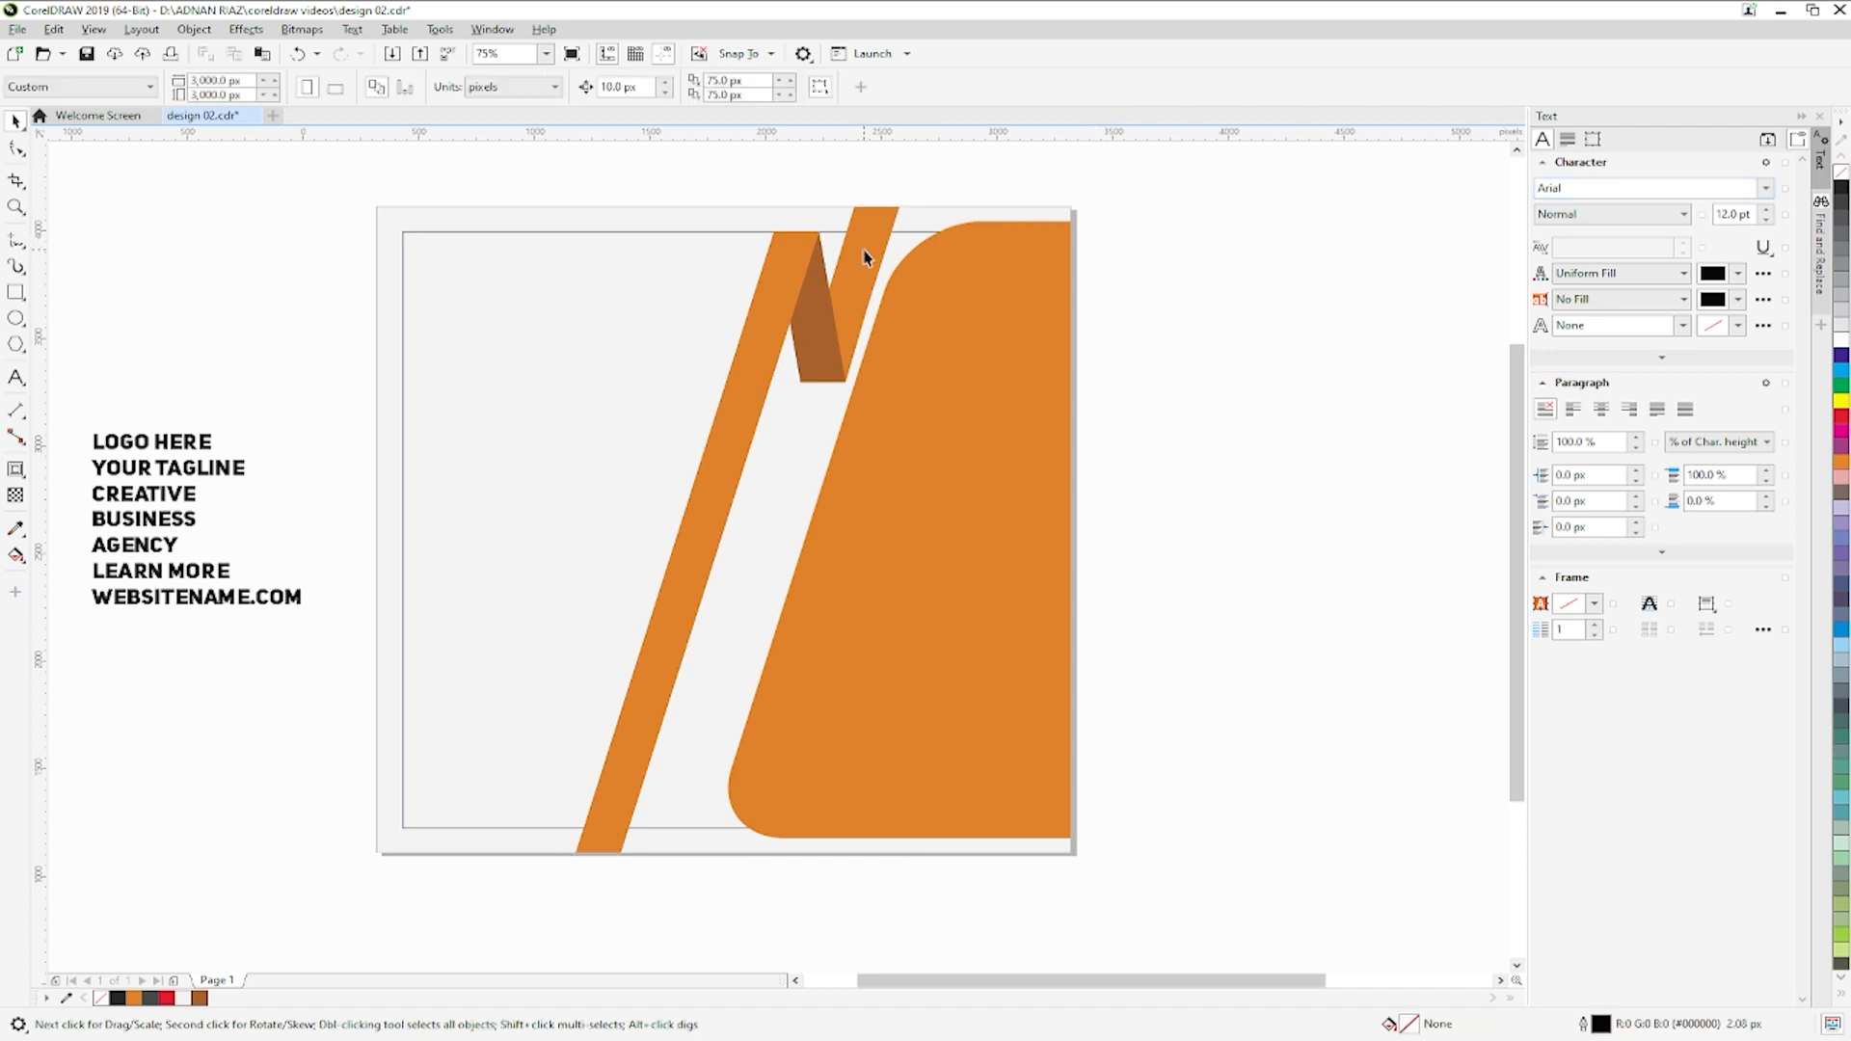
click(863, 256)
key(shift+Page_Up)
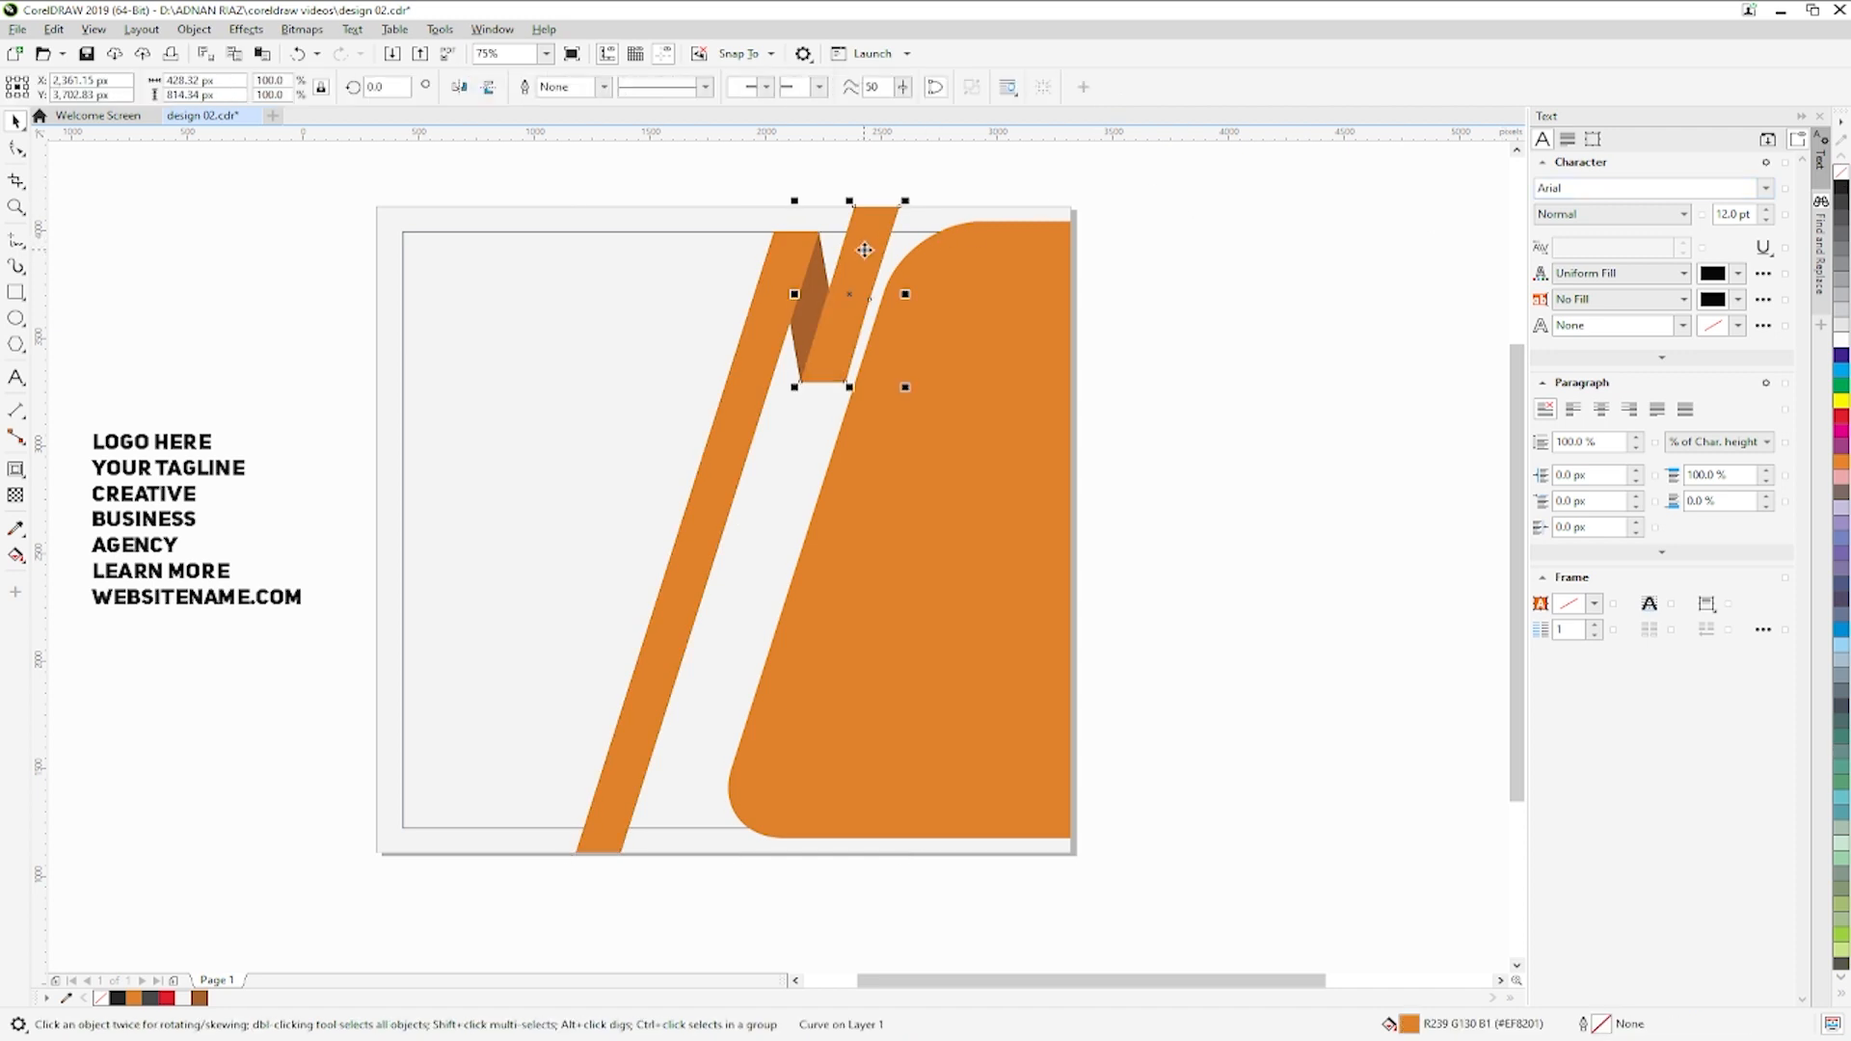
click(767, 344)
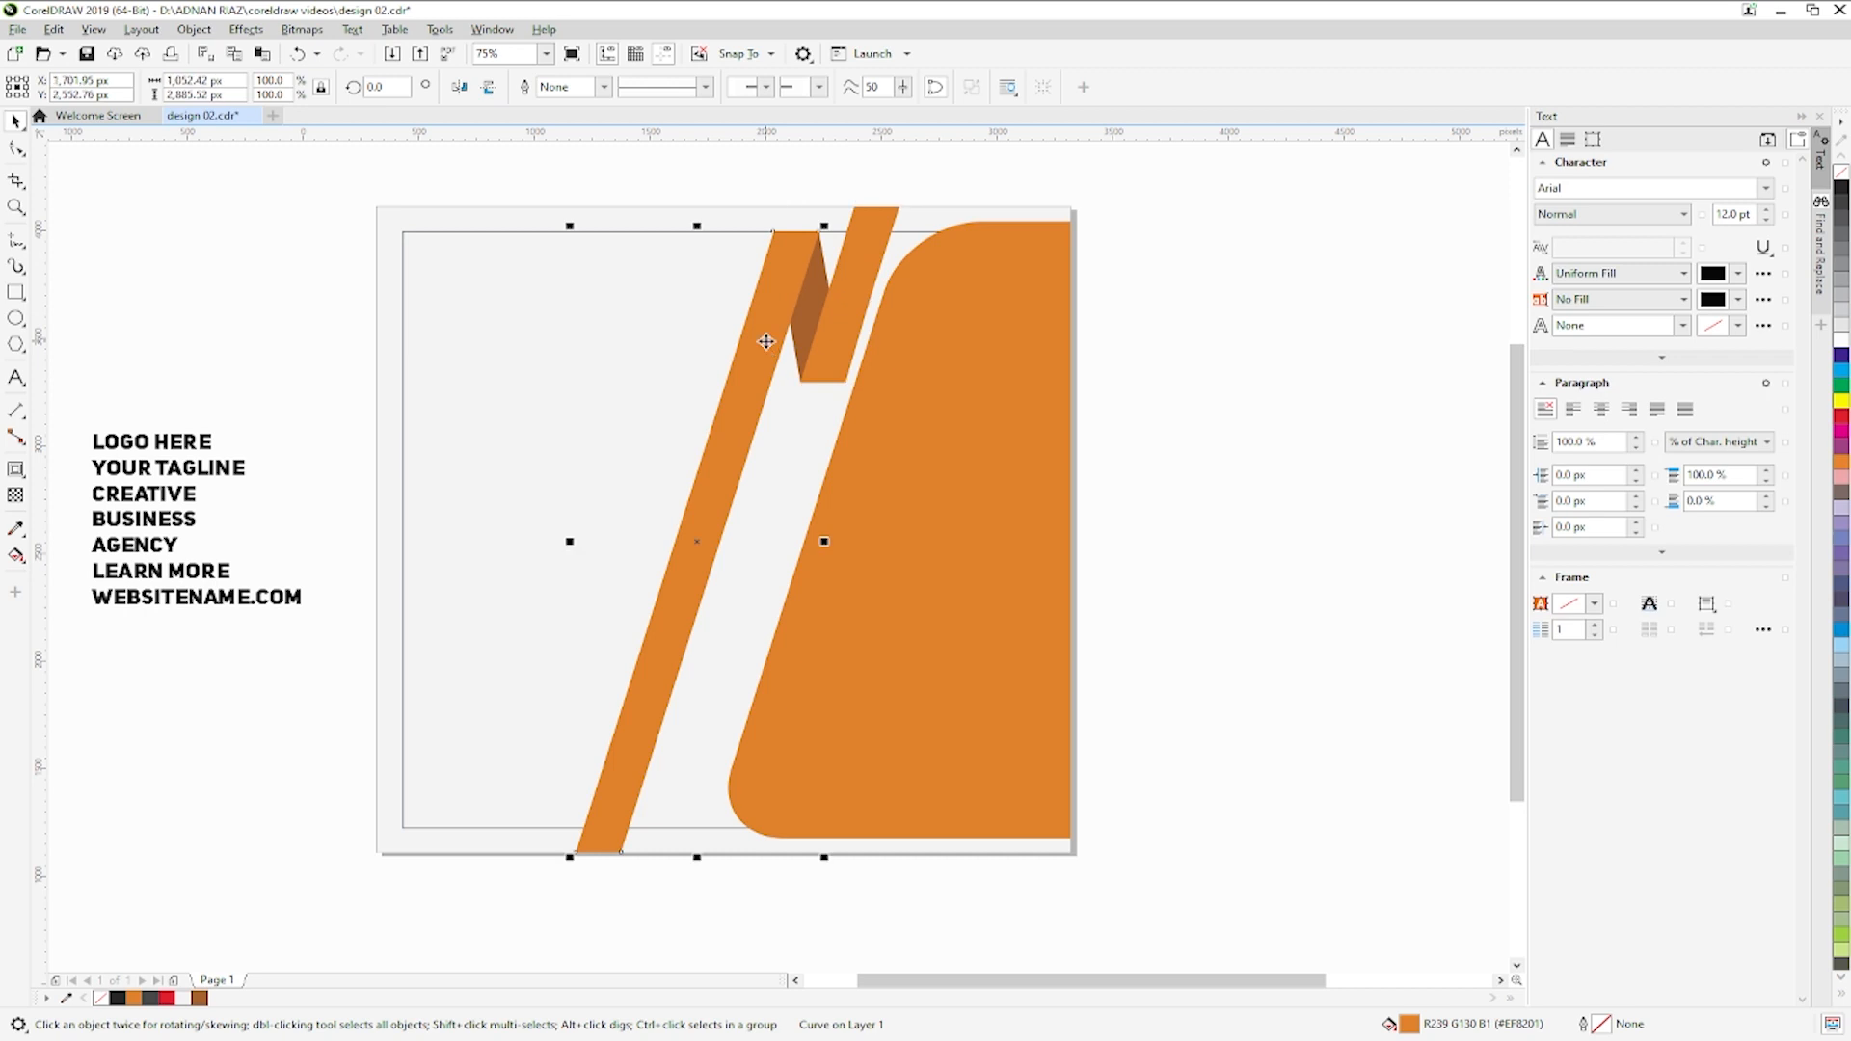
click(1142, 413)
- Draw a rectangle about 1,021 by 1,729 px over the middle of the shapes and round its corners to about 179 px
drag(817, 407, 866, 405)
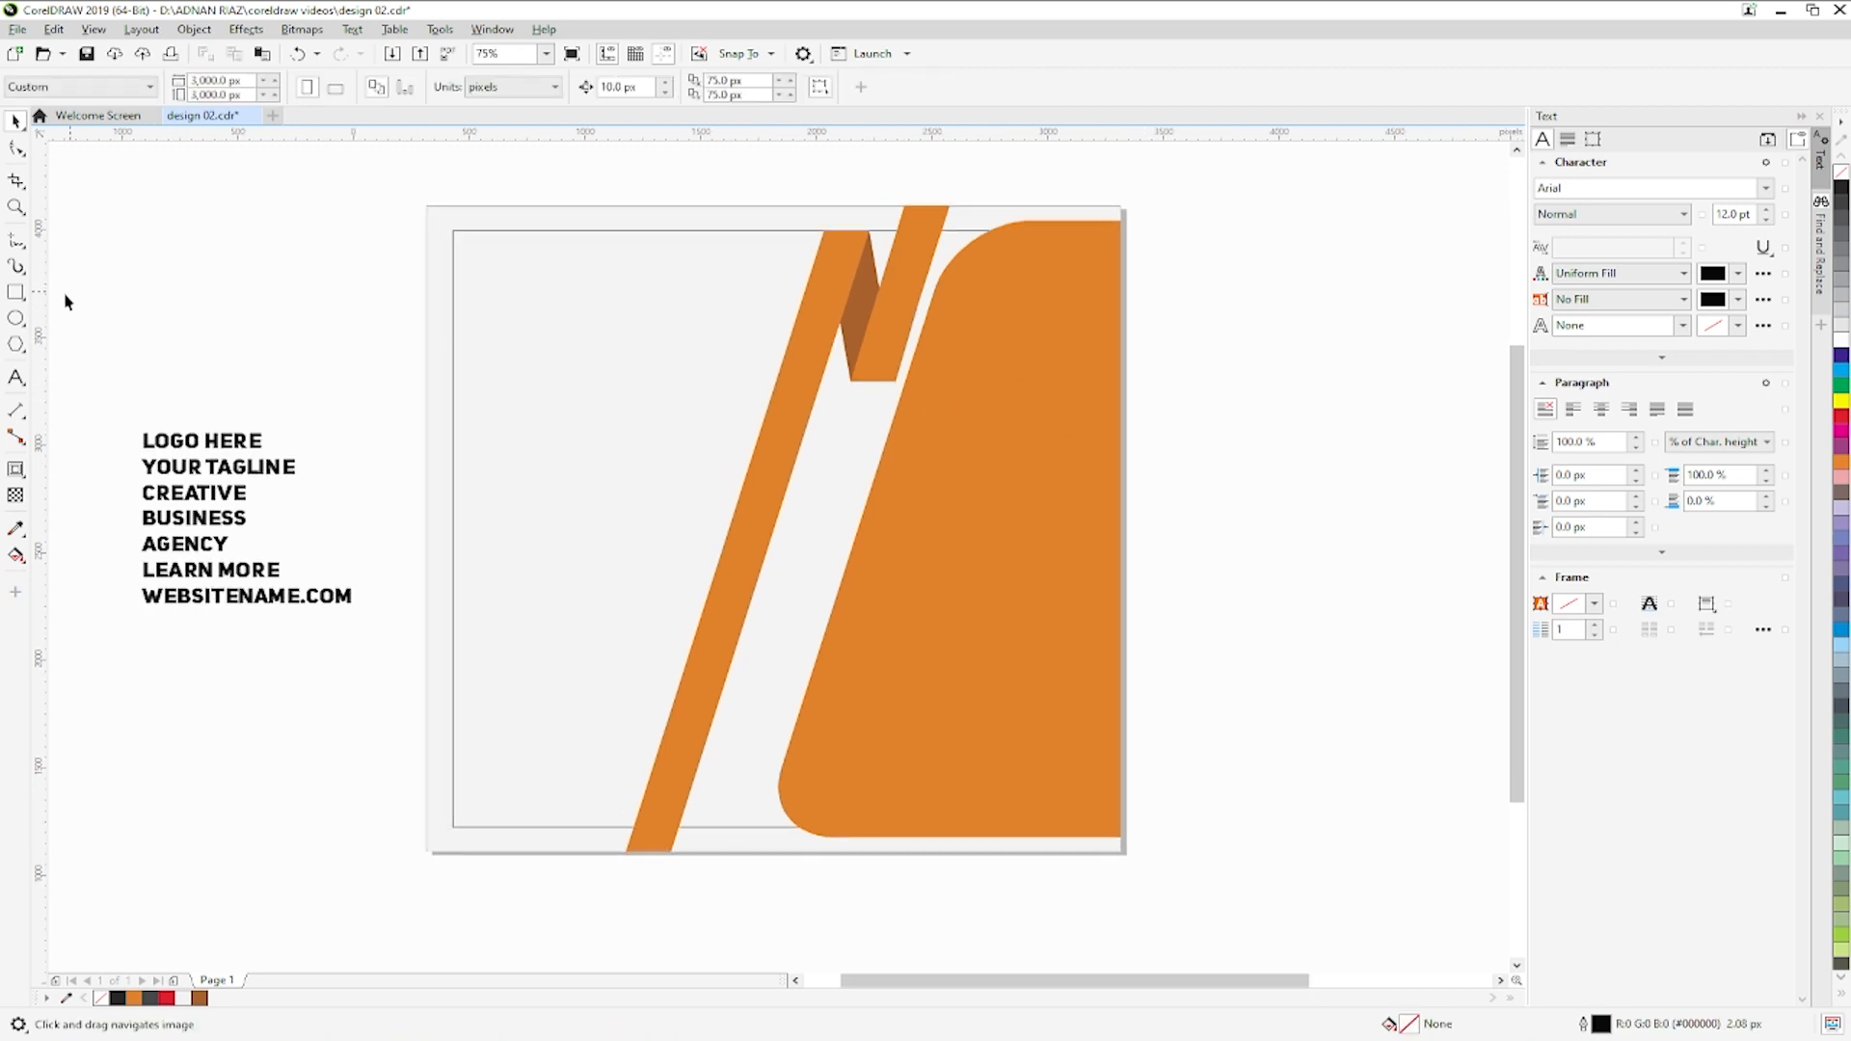
click(16, 291)
drag(765, 335, 1001, 707)
click(17, 147)
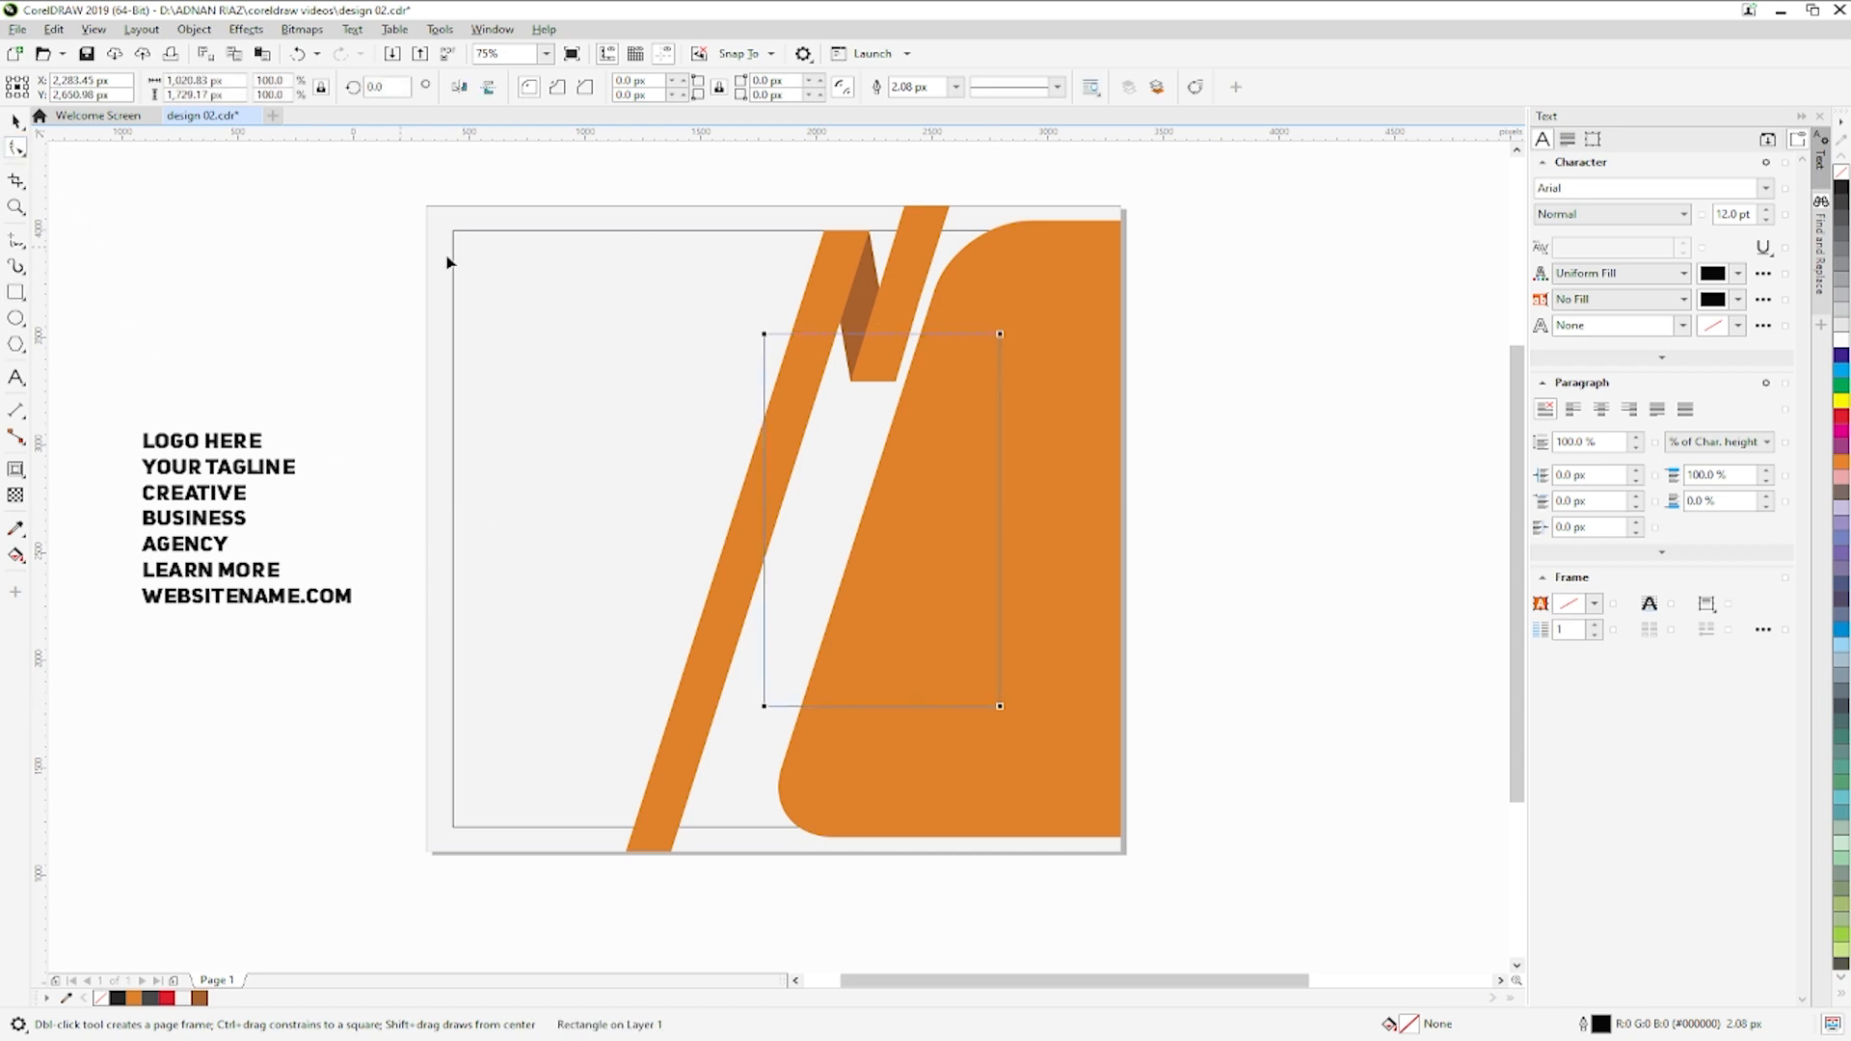
drag(764, 338, 805, 339)
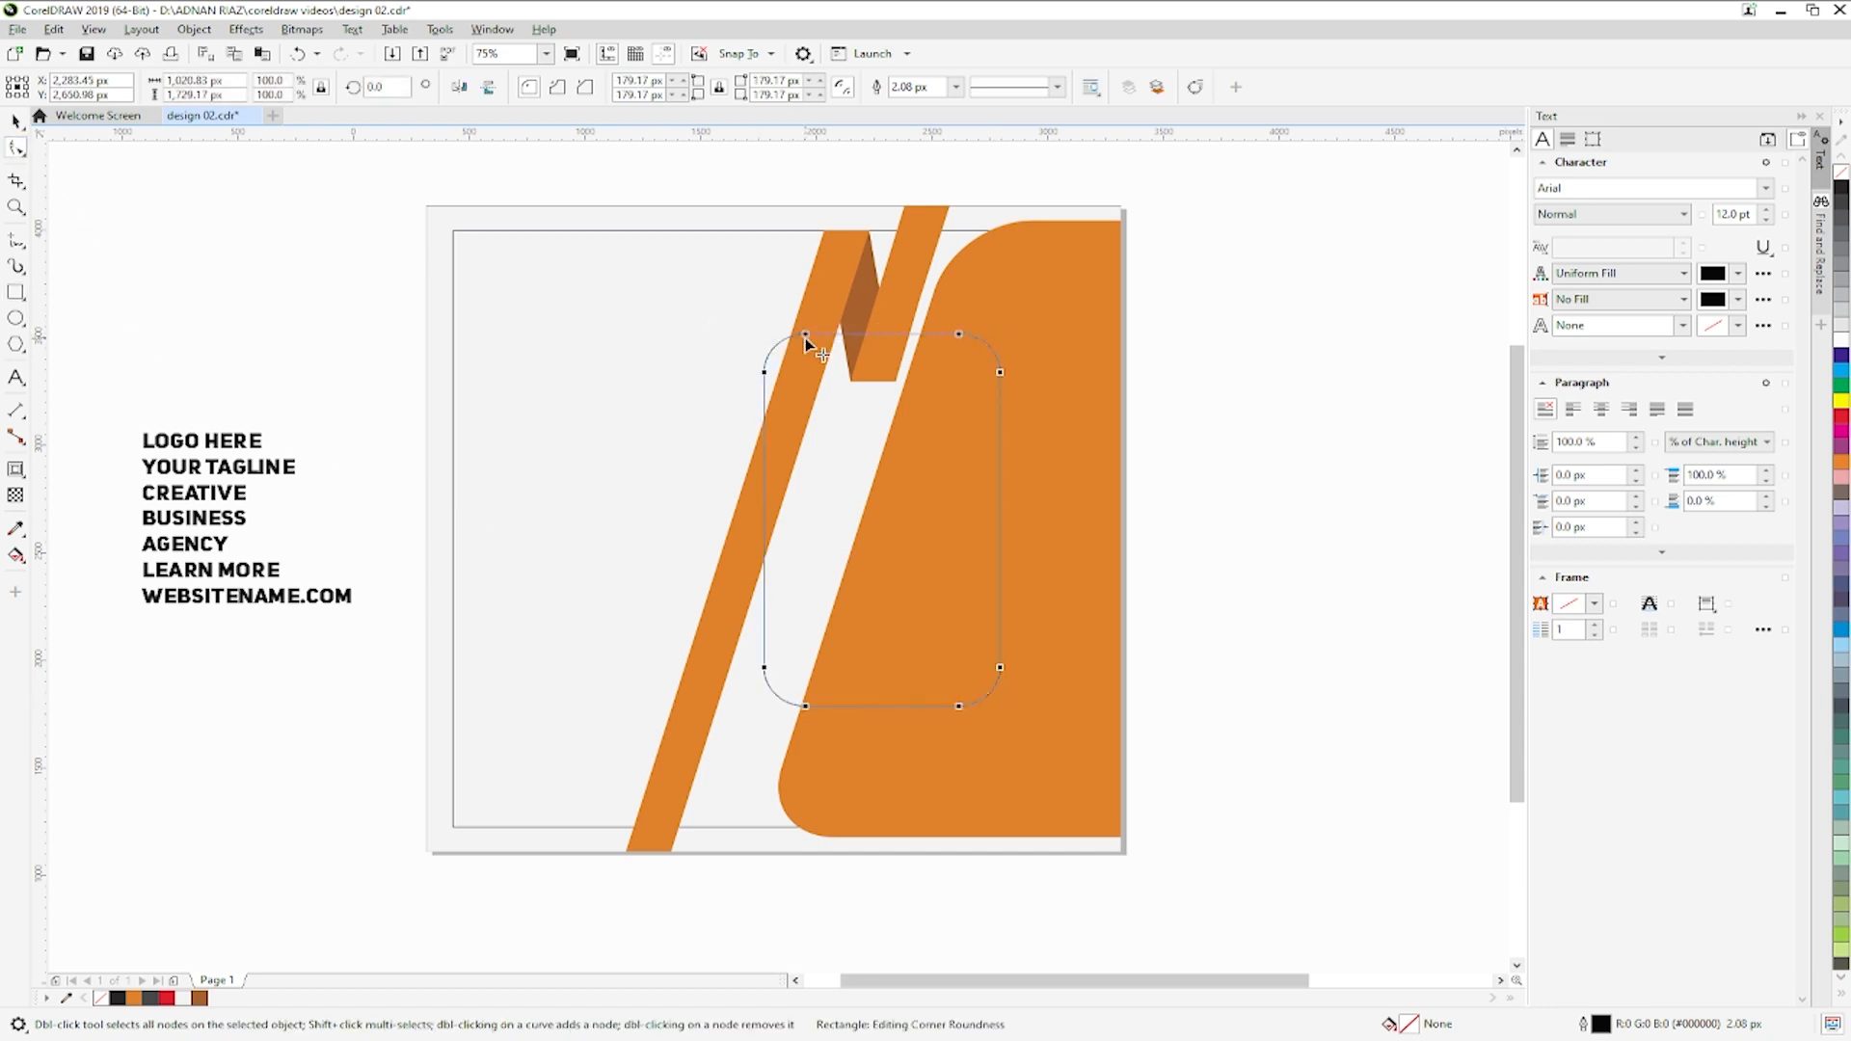
key(space)
- Skew the rounded rectangle to follow the slope of the strips and move it left
click(884, 370)
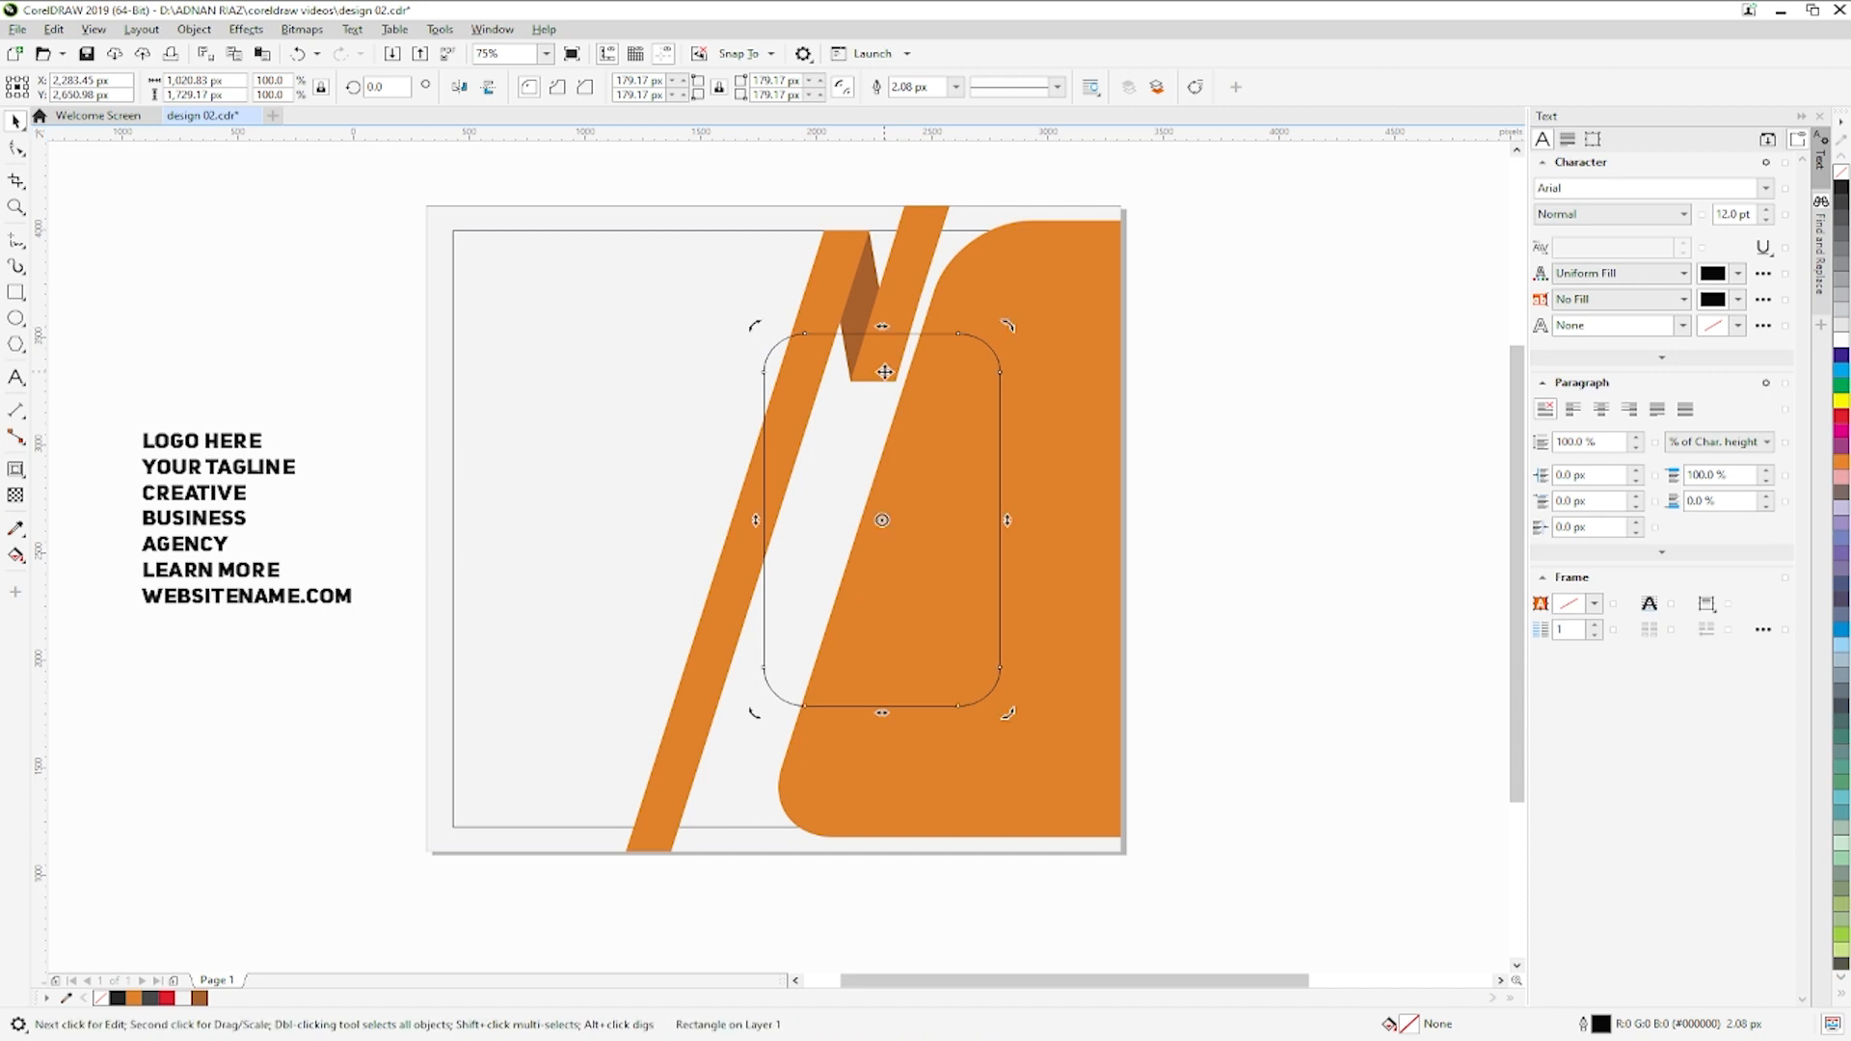
drag(882, 327, 993, 327)
drag(1025, 485, 954, 482)
click(1277, 464)
click(1021, 365)
- Resize the skewed rectangle to about 1,323 by 1,621 px and place it below the short strip
drag(1031, 329, 998, 371)
drag(872, 449, 867, 492)
drag(1004, 410, 1057, 385)
drag(909, 457, 910, 480)
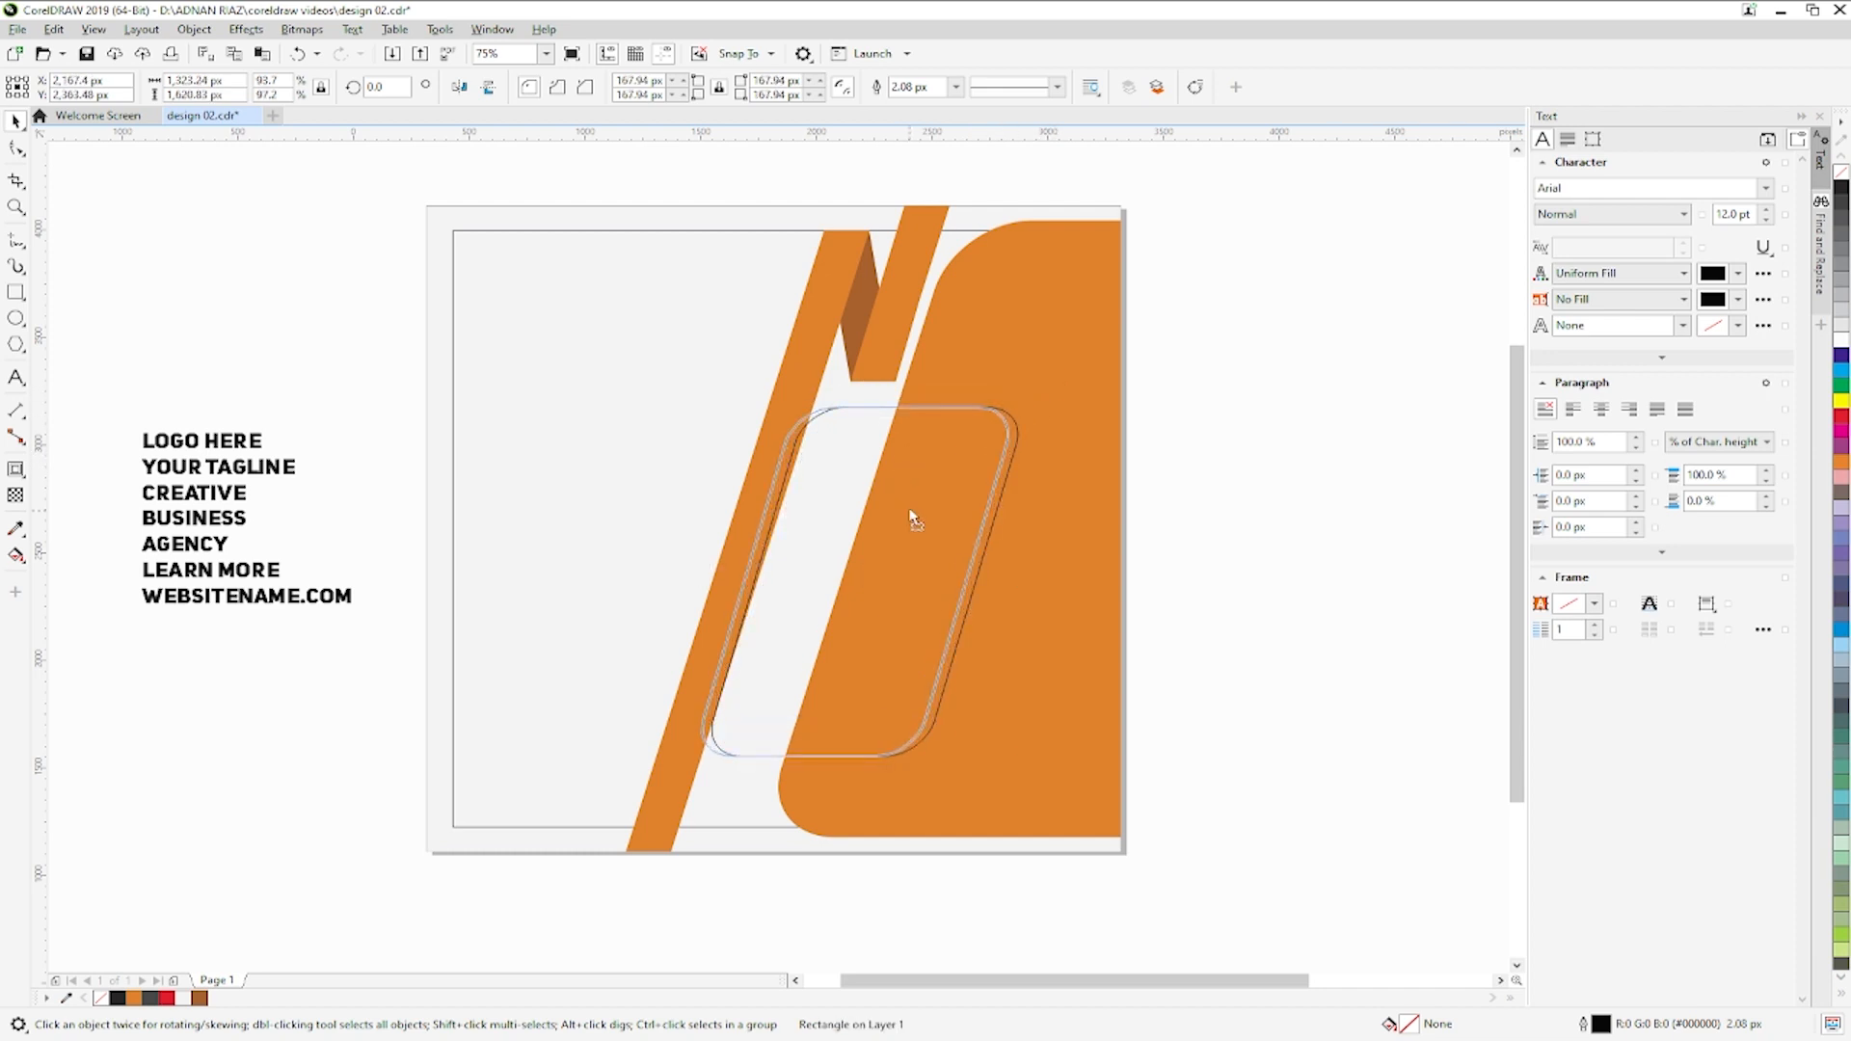
- Skew the rectangle slightly further to run parallel to the long strip and shift it left so it overlaps the strip
click(887, 484)
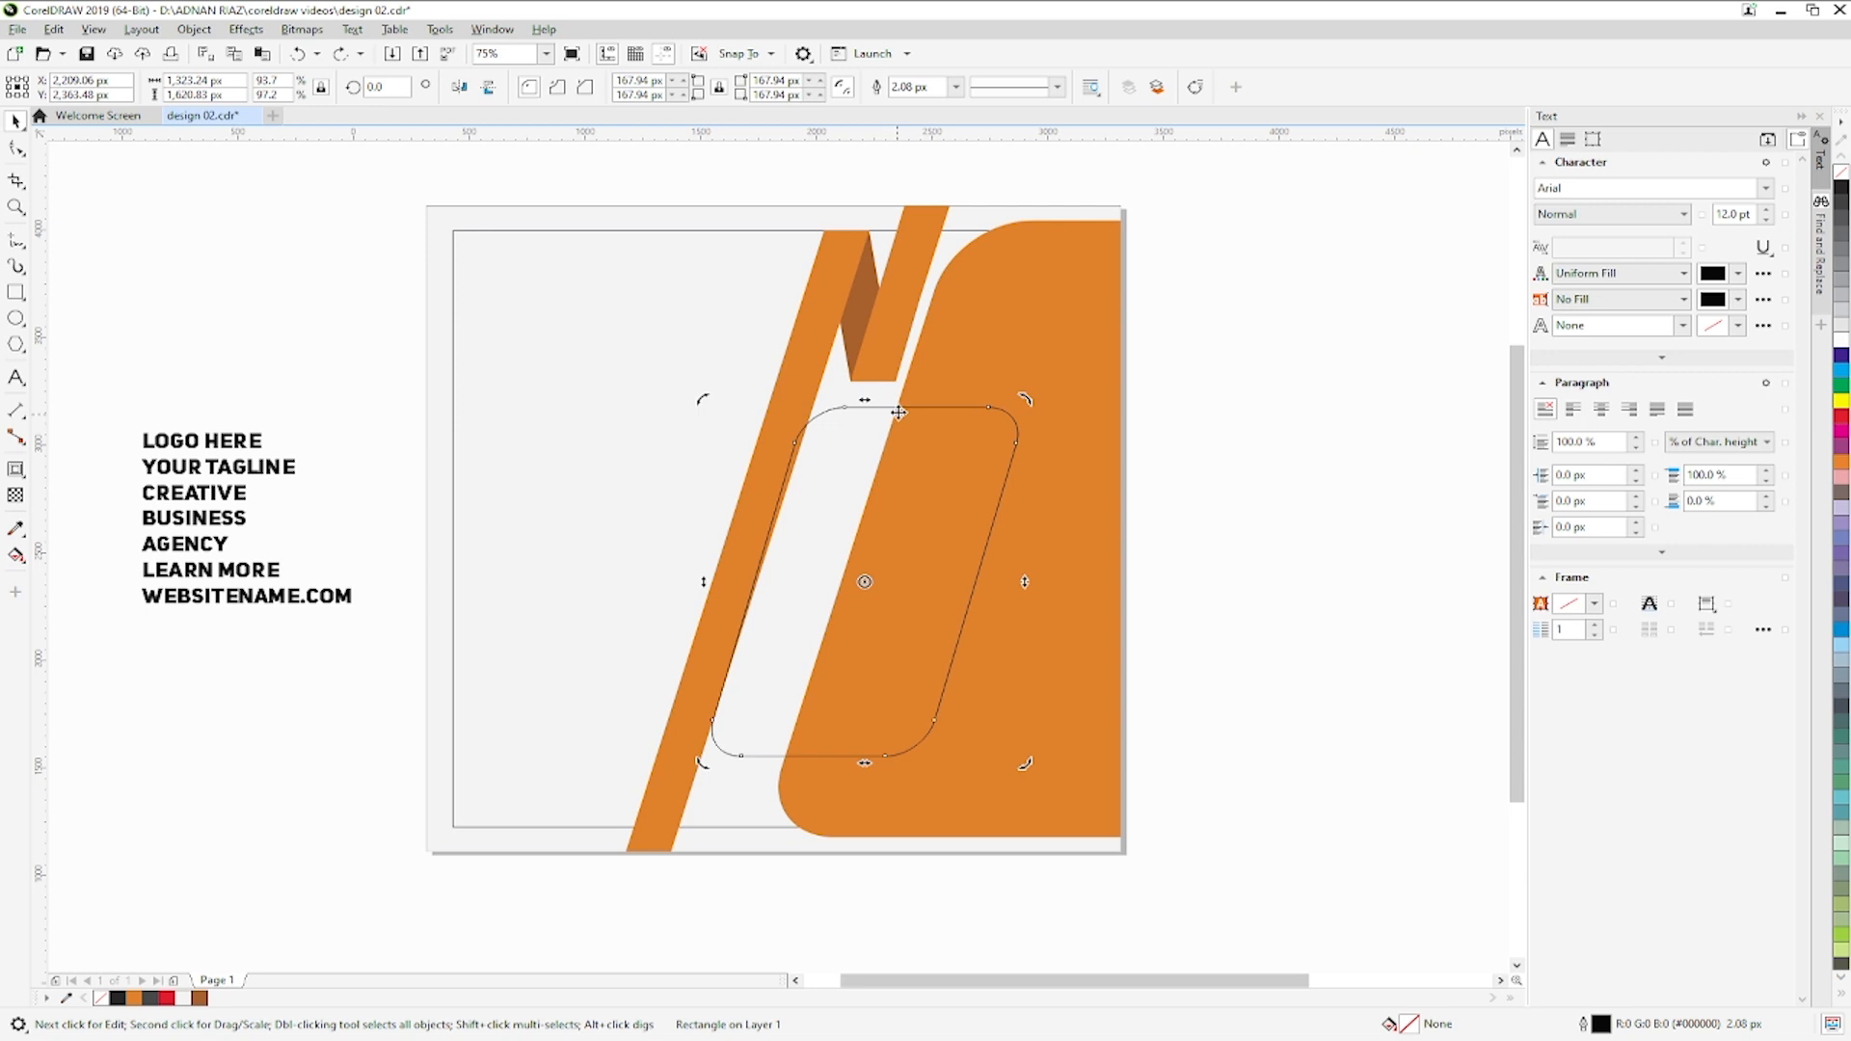
drag(866, 395, 875, 396)
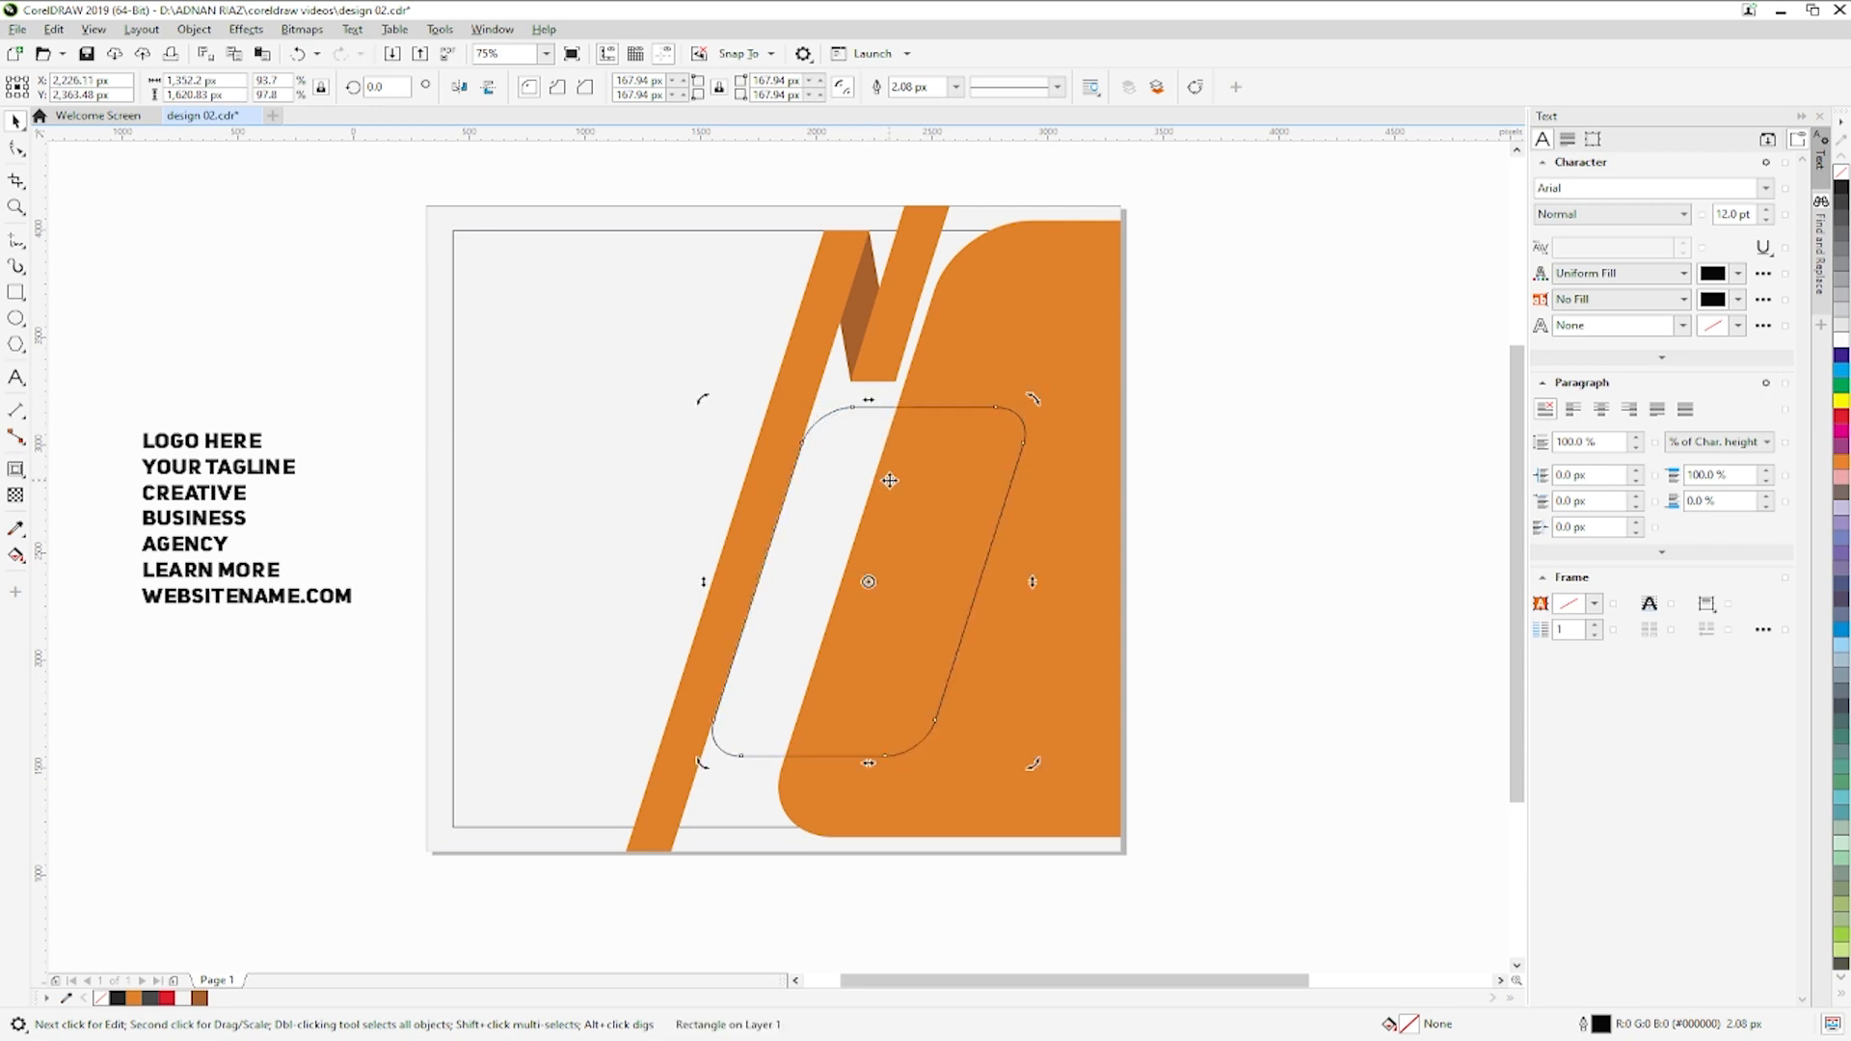
drag(925, 496, 904, 490)
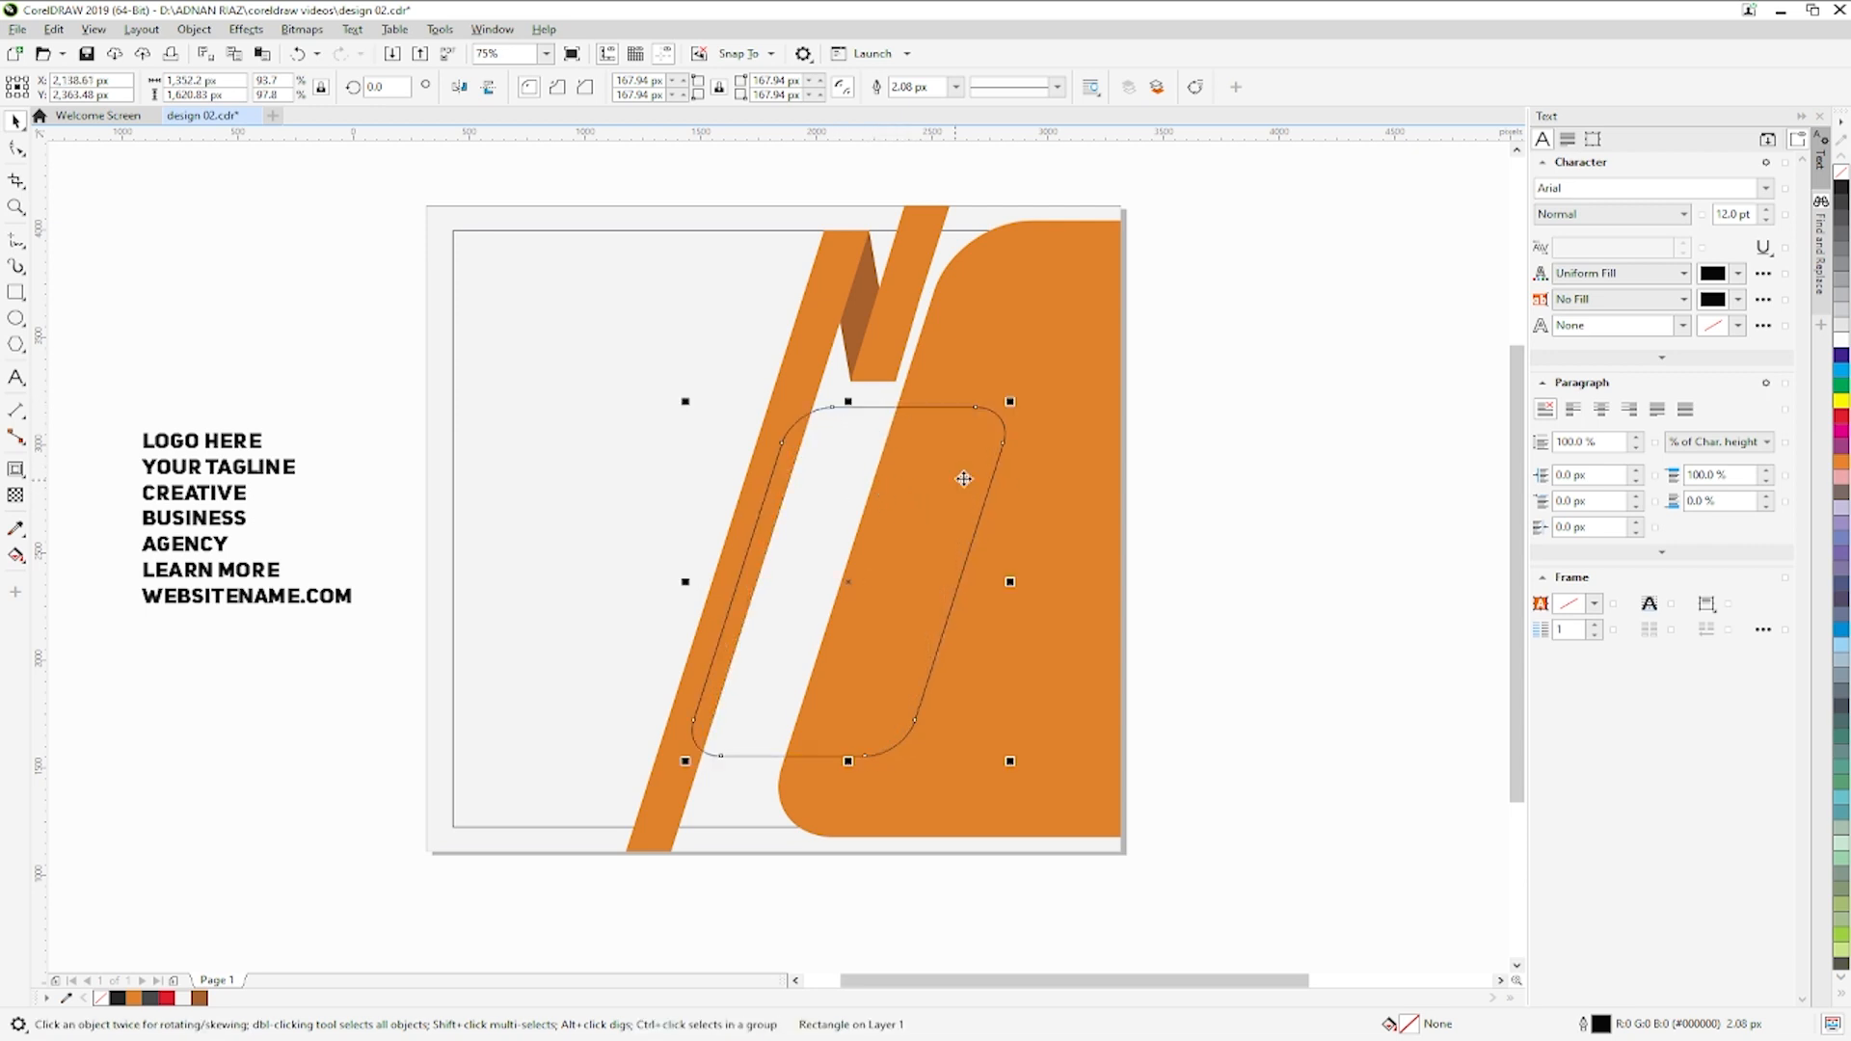
- Give the slanted rectangle a 16 px white outline and a light grey fill of 20% black
right_click(1840, 343)
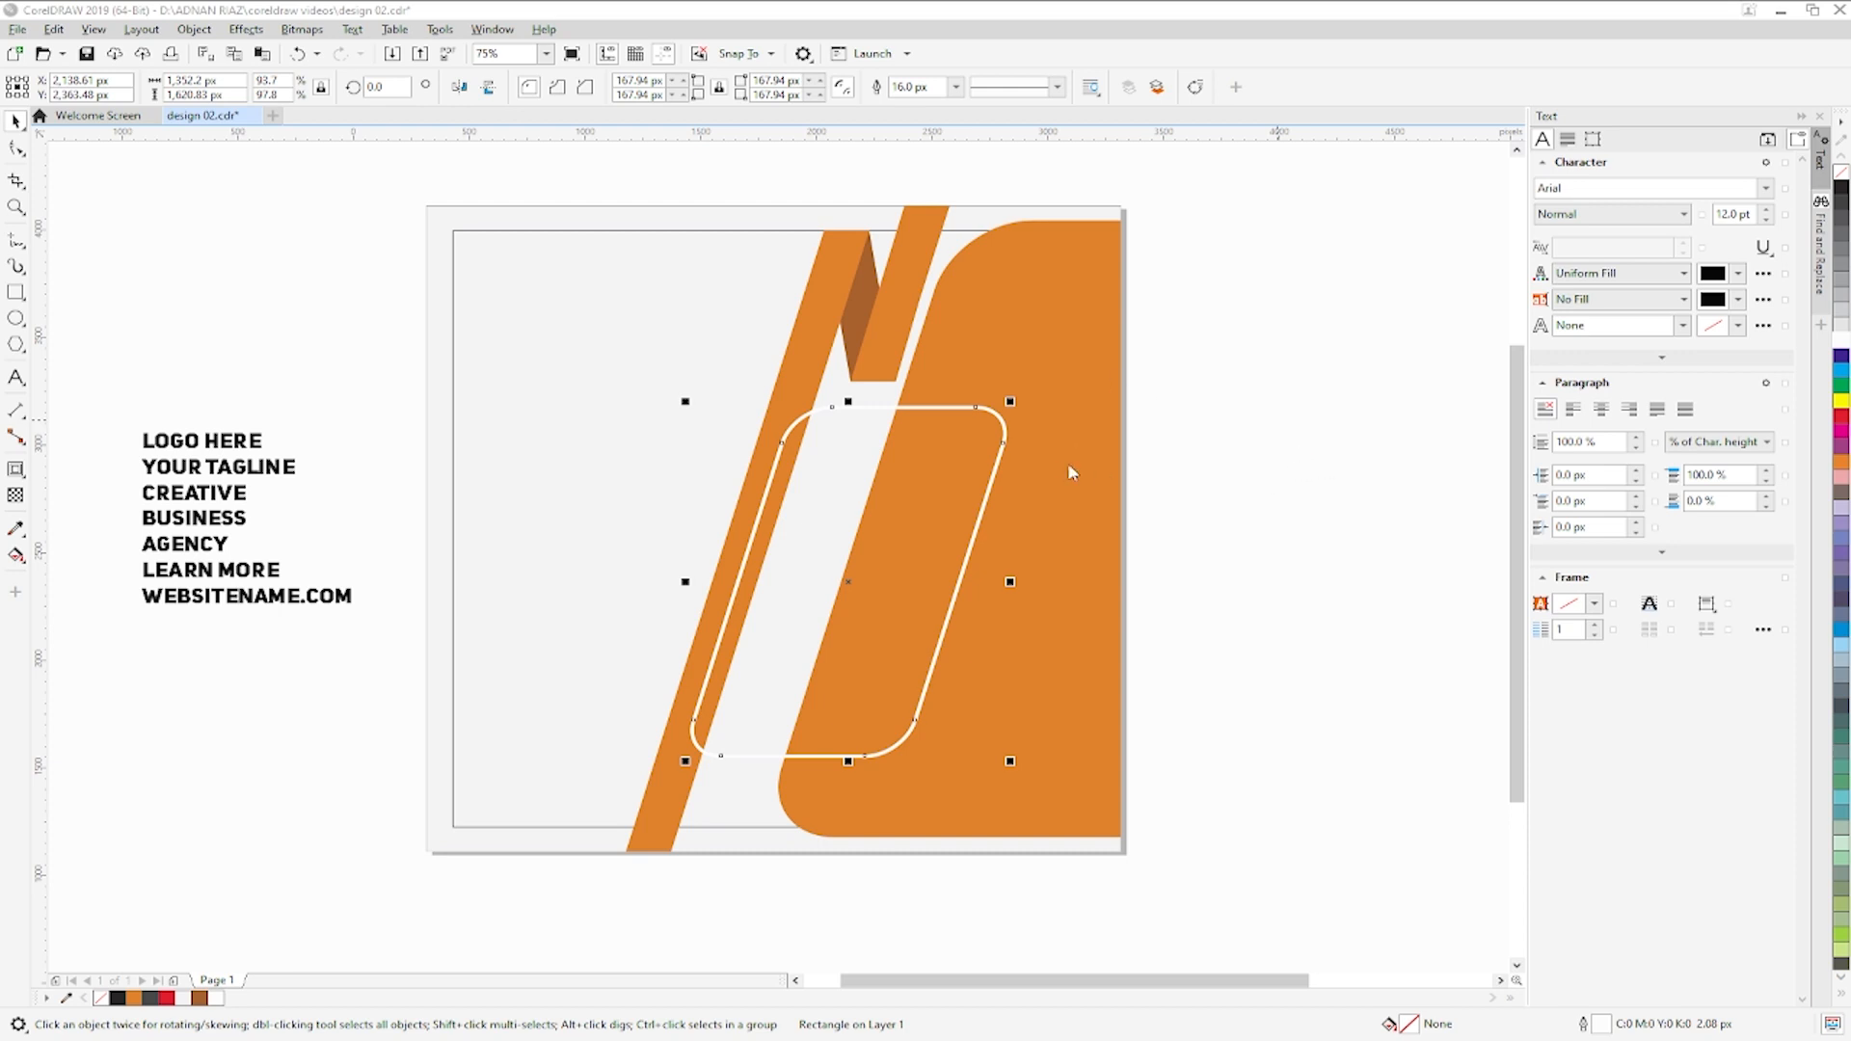
click(1382, 519)
click(1839, 310)
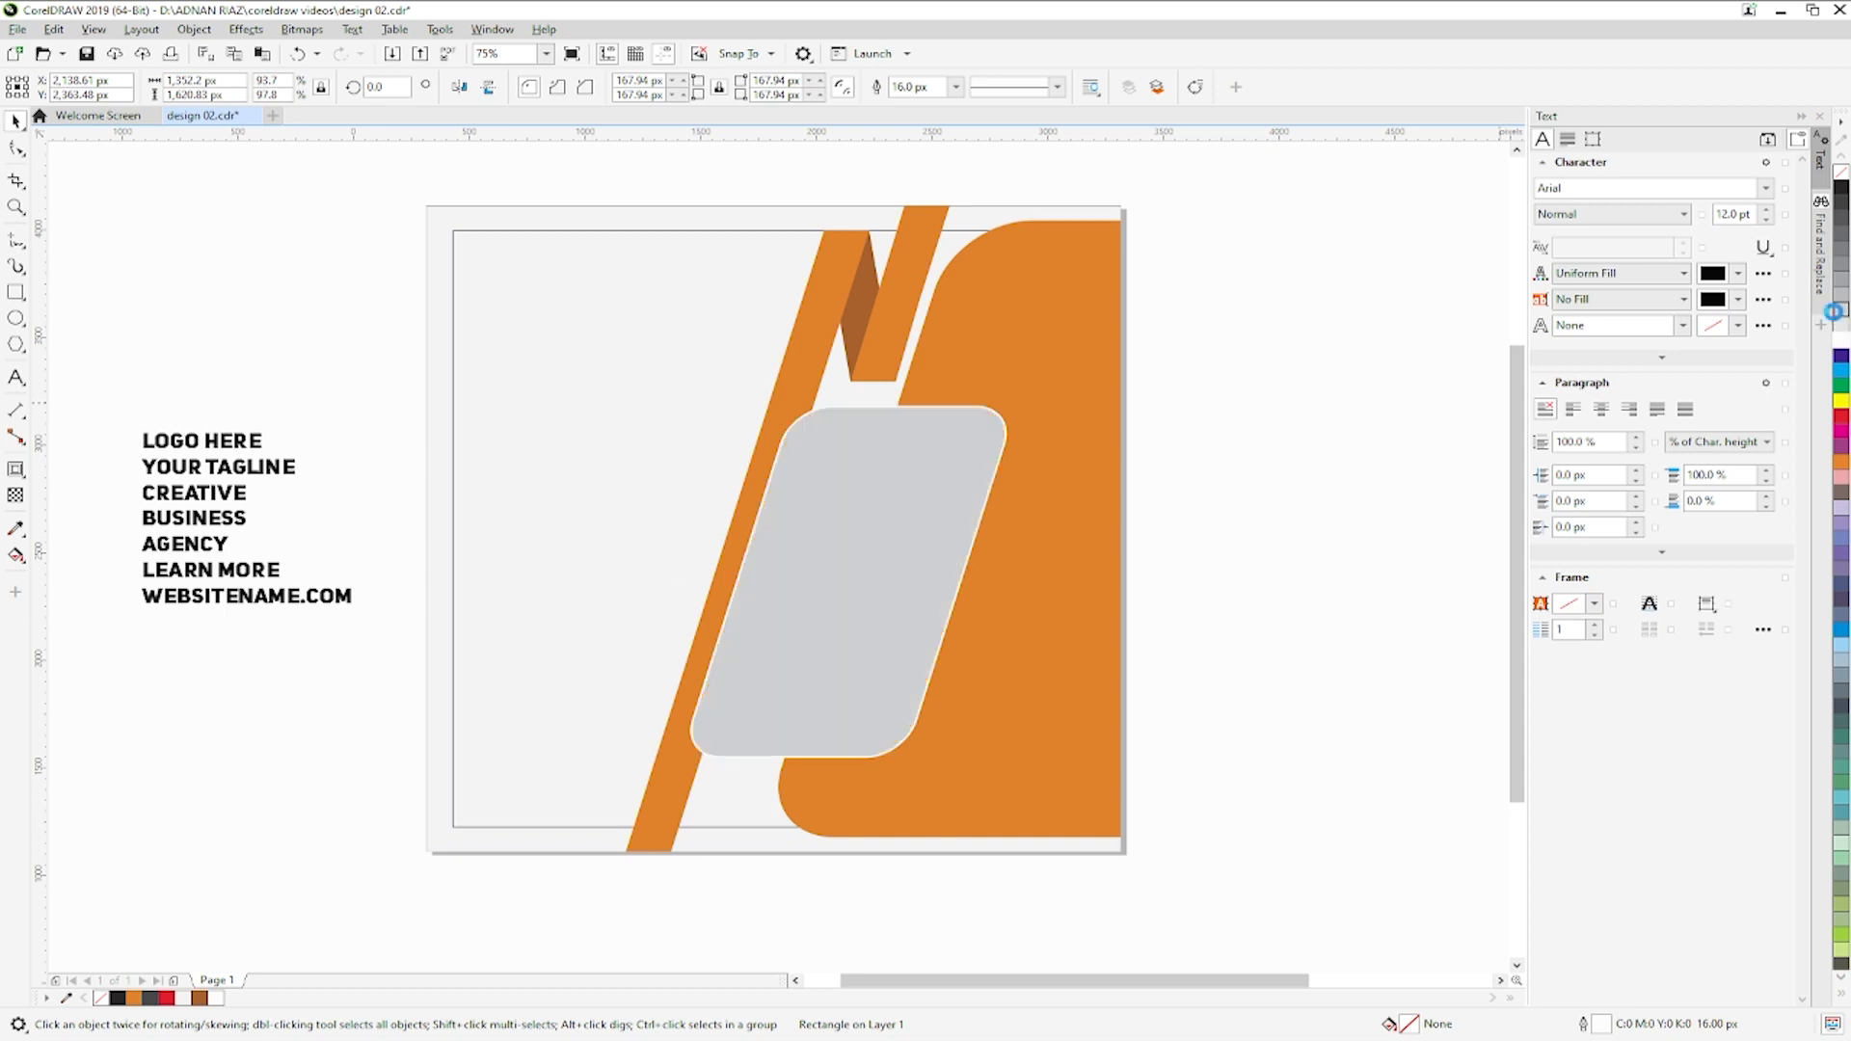
click(1252, 459)
- Set the slanted rectangle's outline width to 25 px and nudge the rectangle slightly left
click(910, 514)
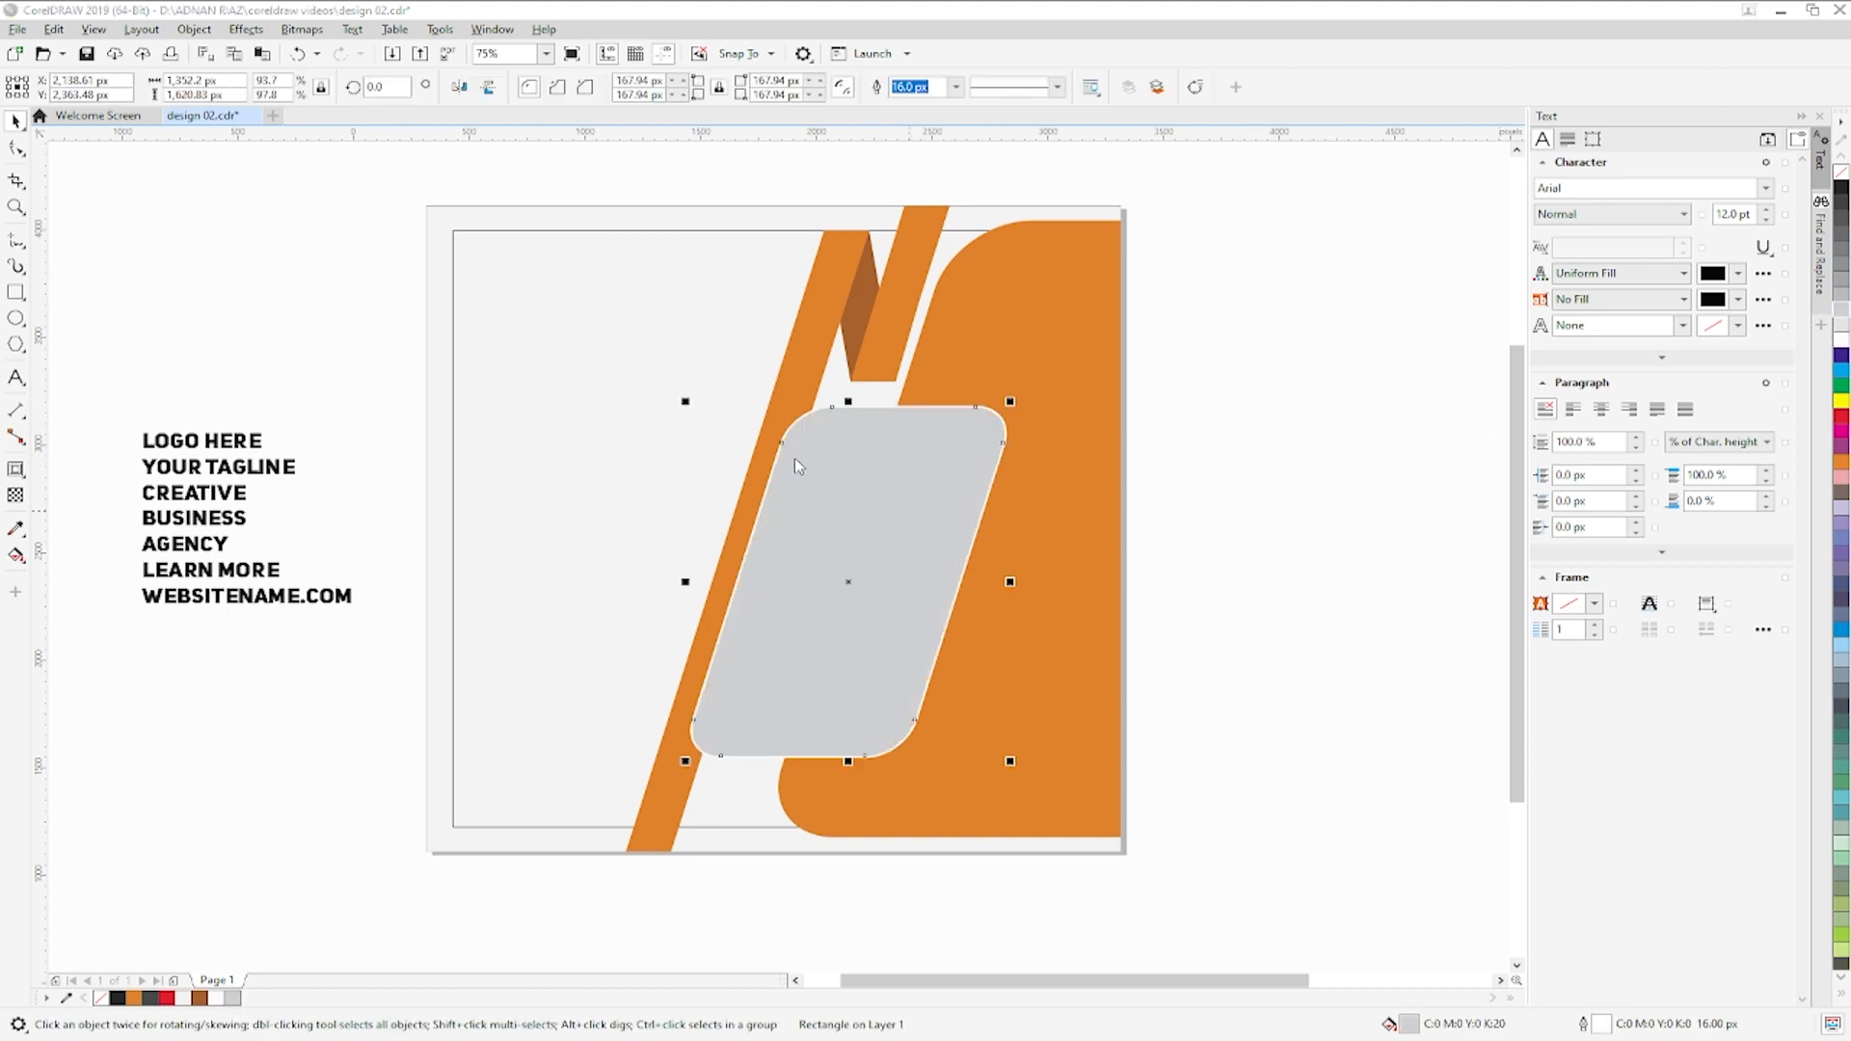
text(25)
key(Return)
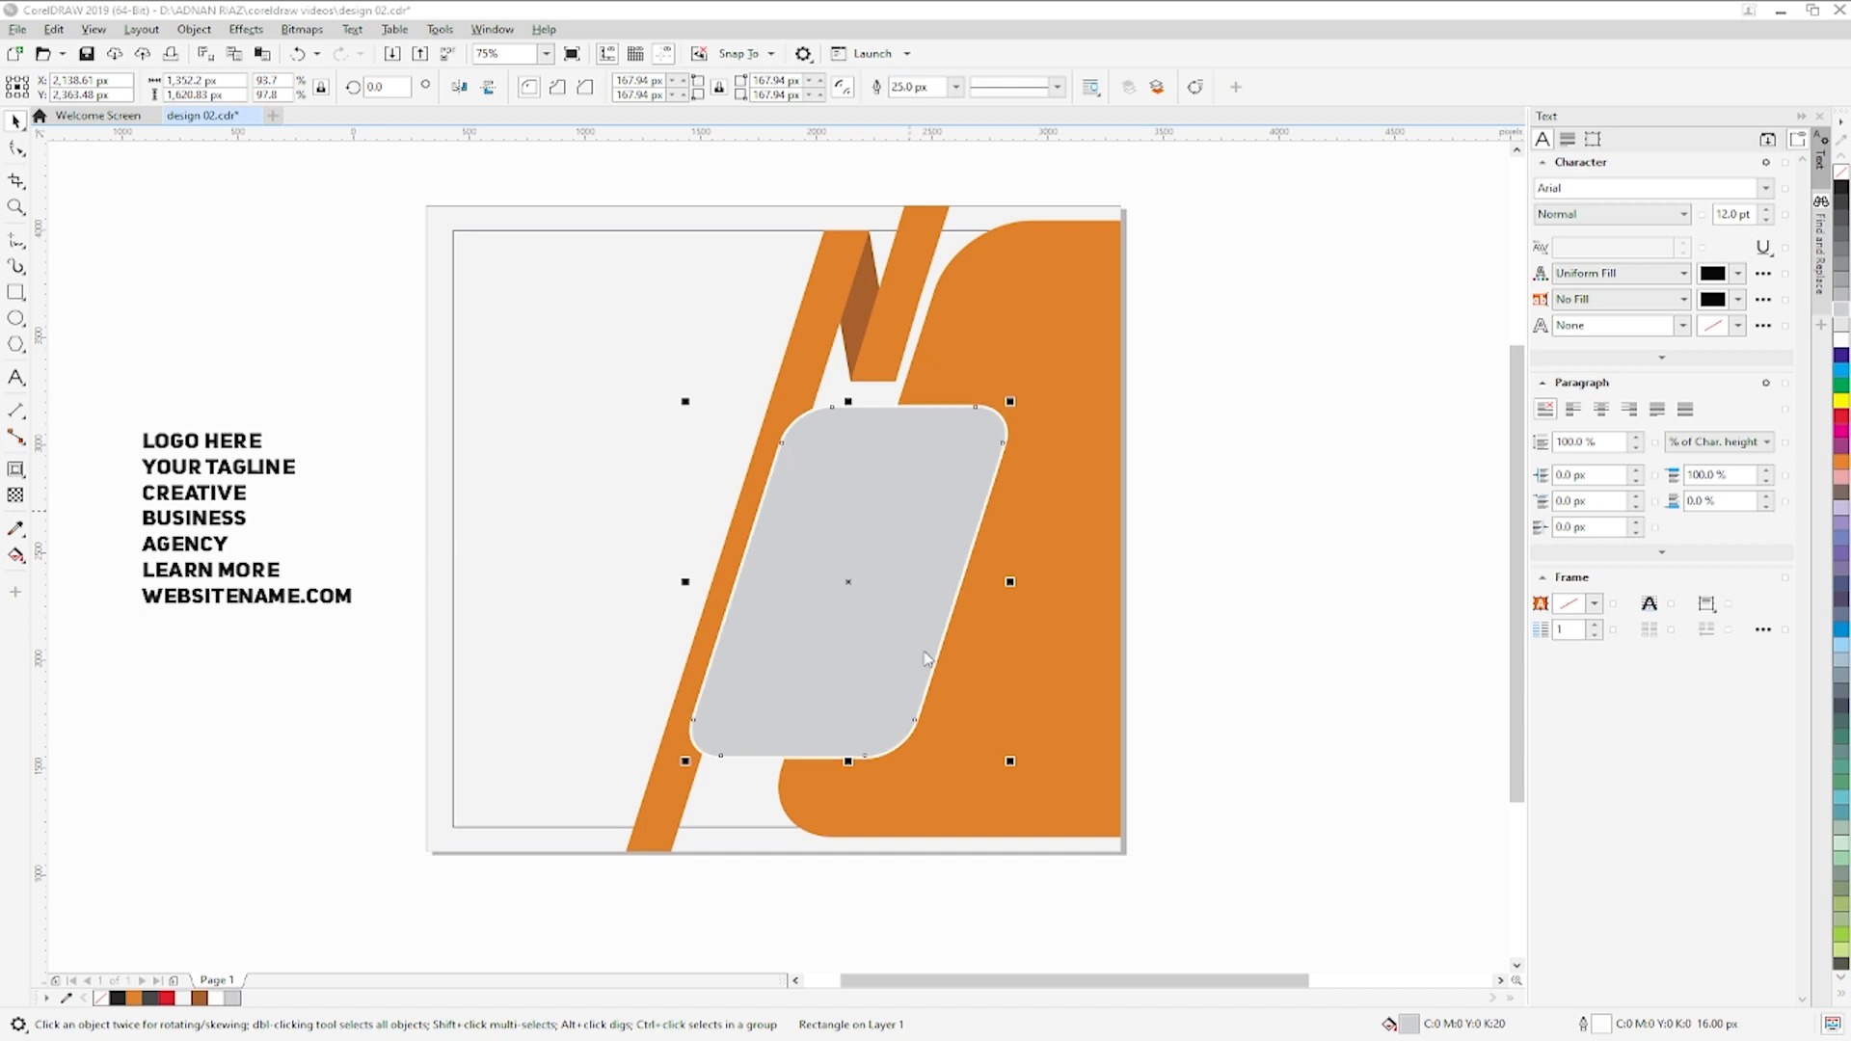
click(1245, 552)
drag(1273, 528, 1245, 519)
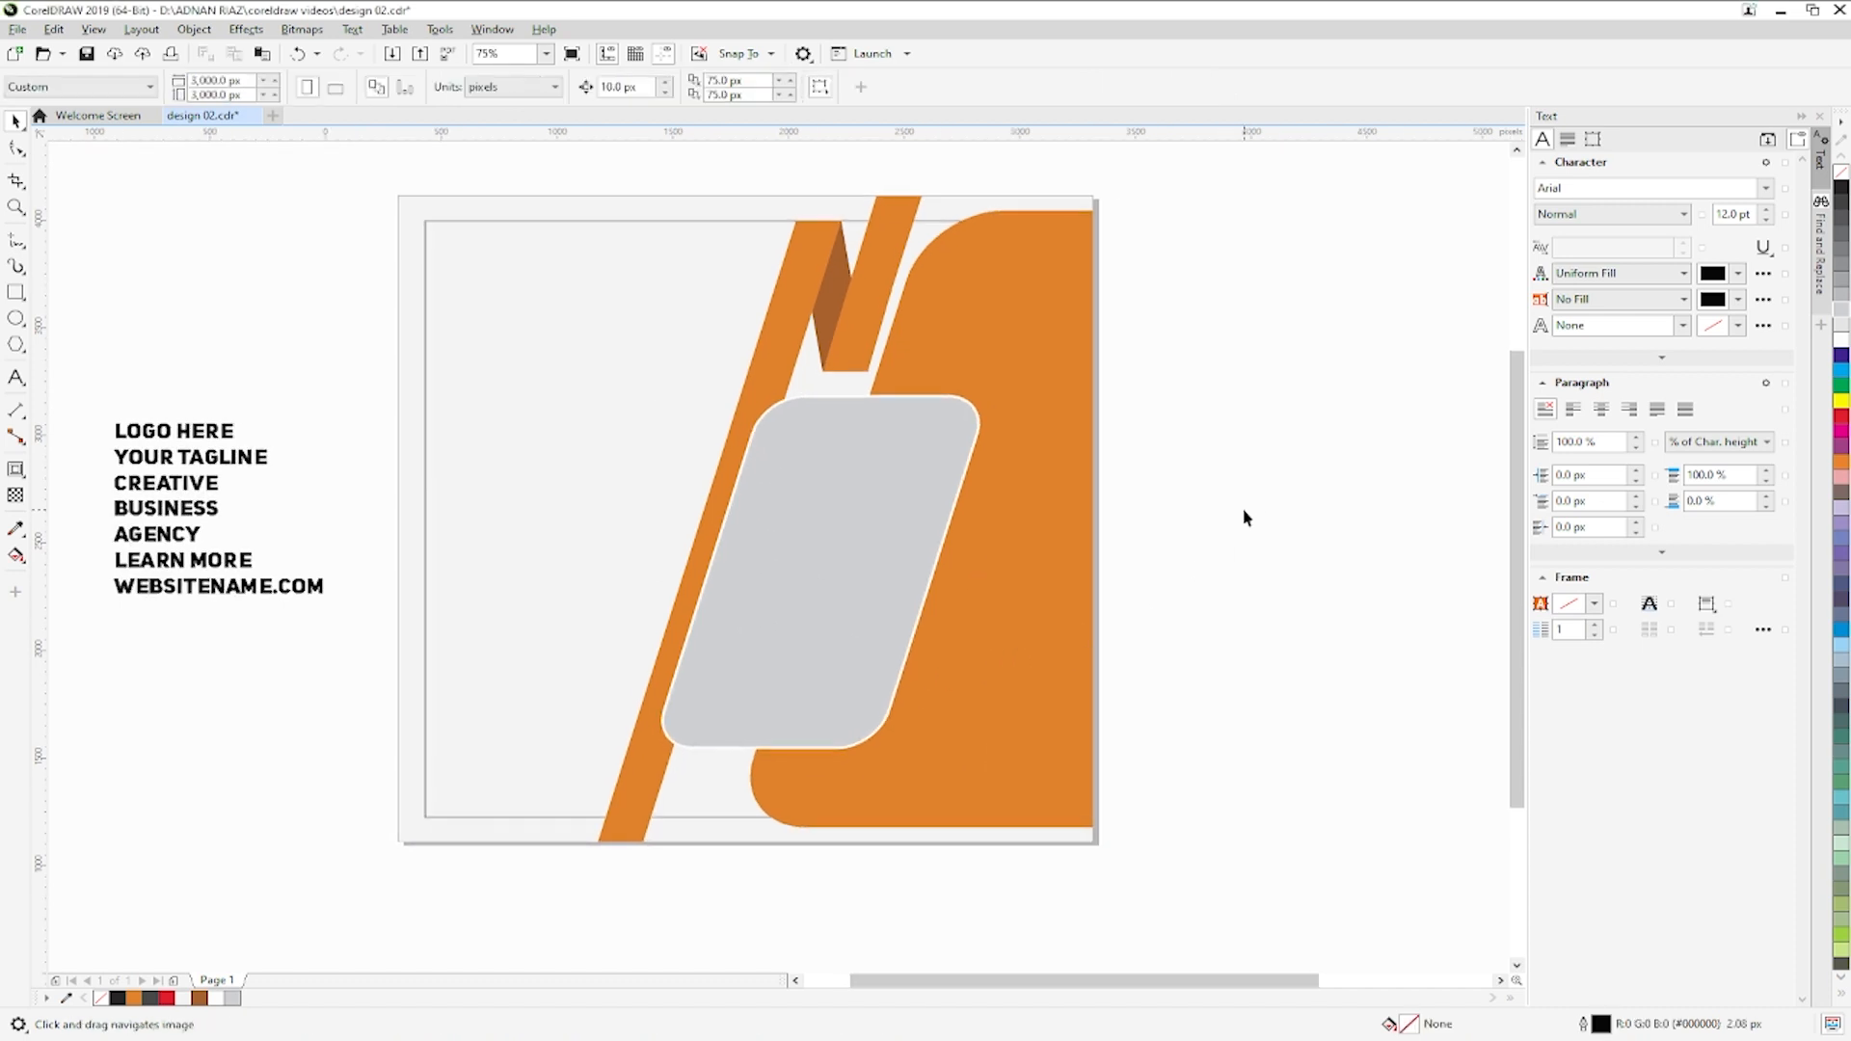
click(894, 485)
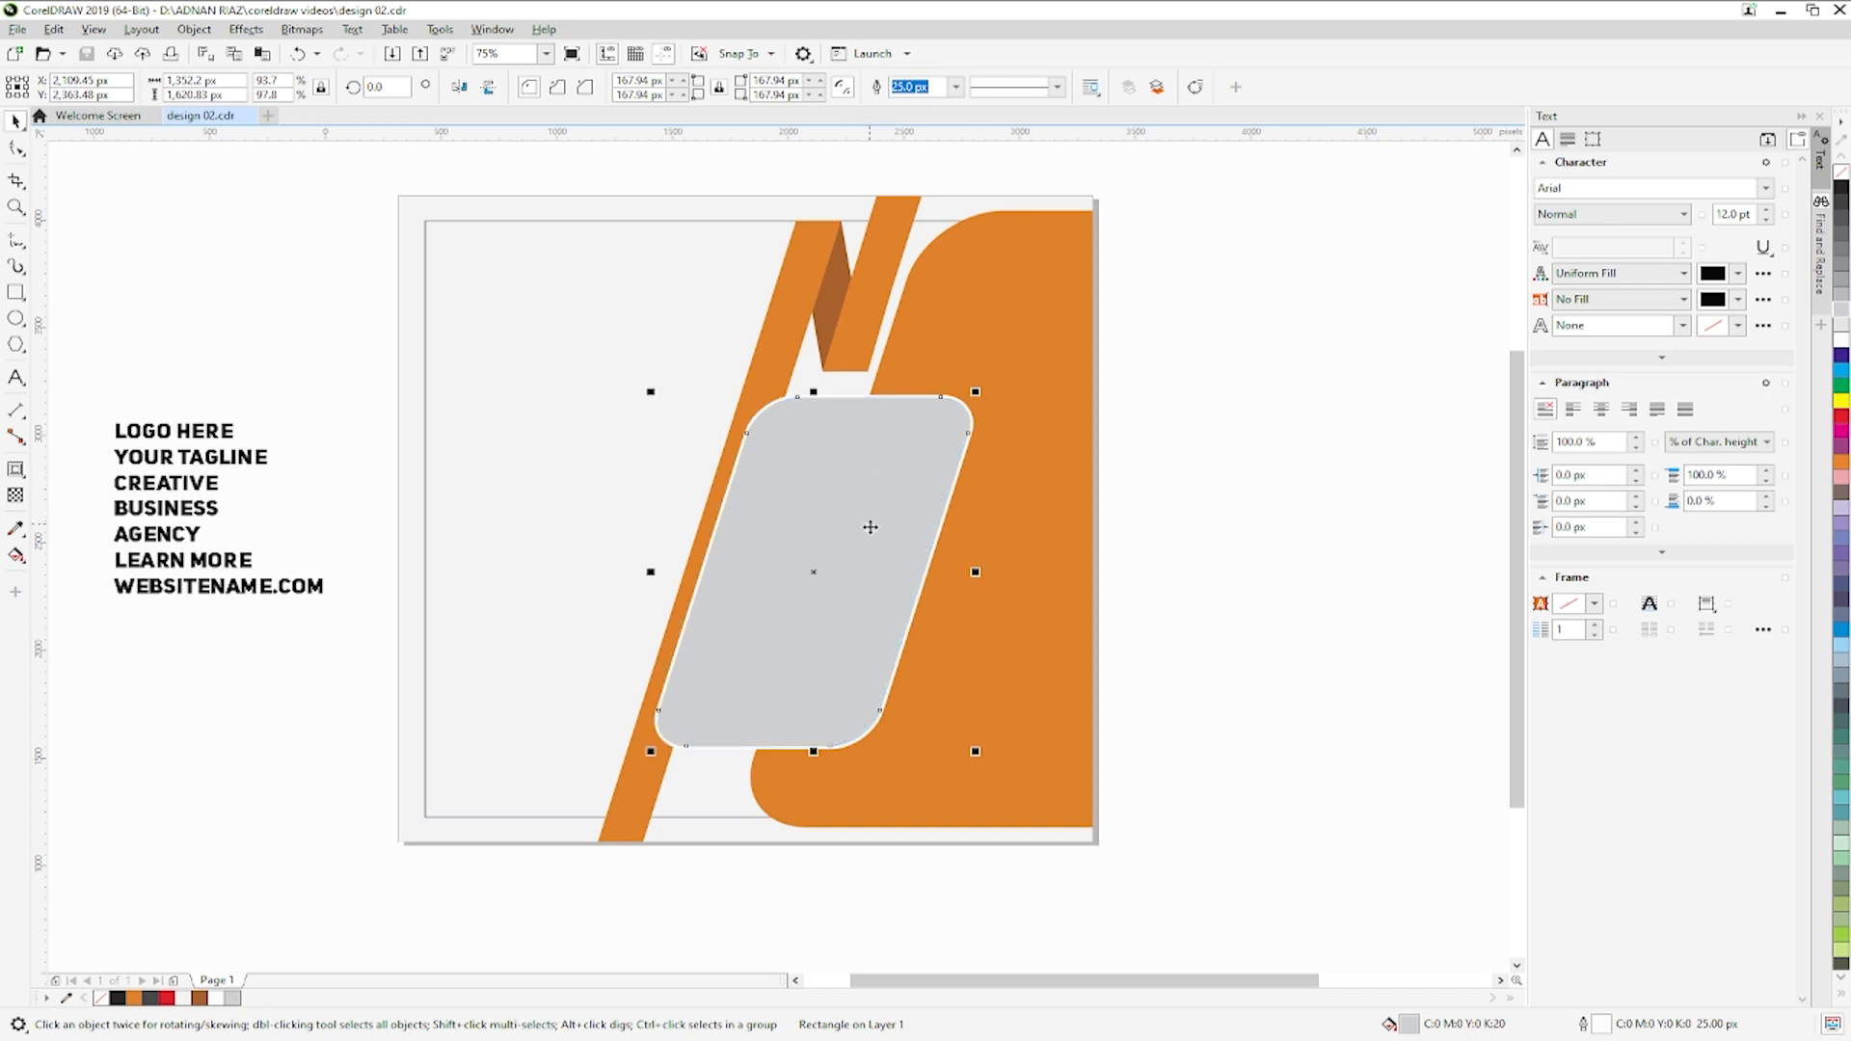
click(1268, 488)
- Draw a square about 179 px wide above the text list and round its corners to about 46 px
drag(890, 528, 1111, 521)
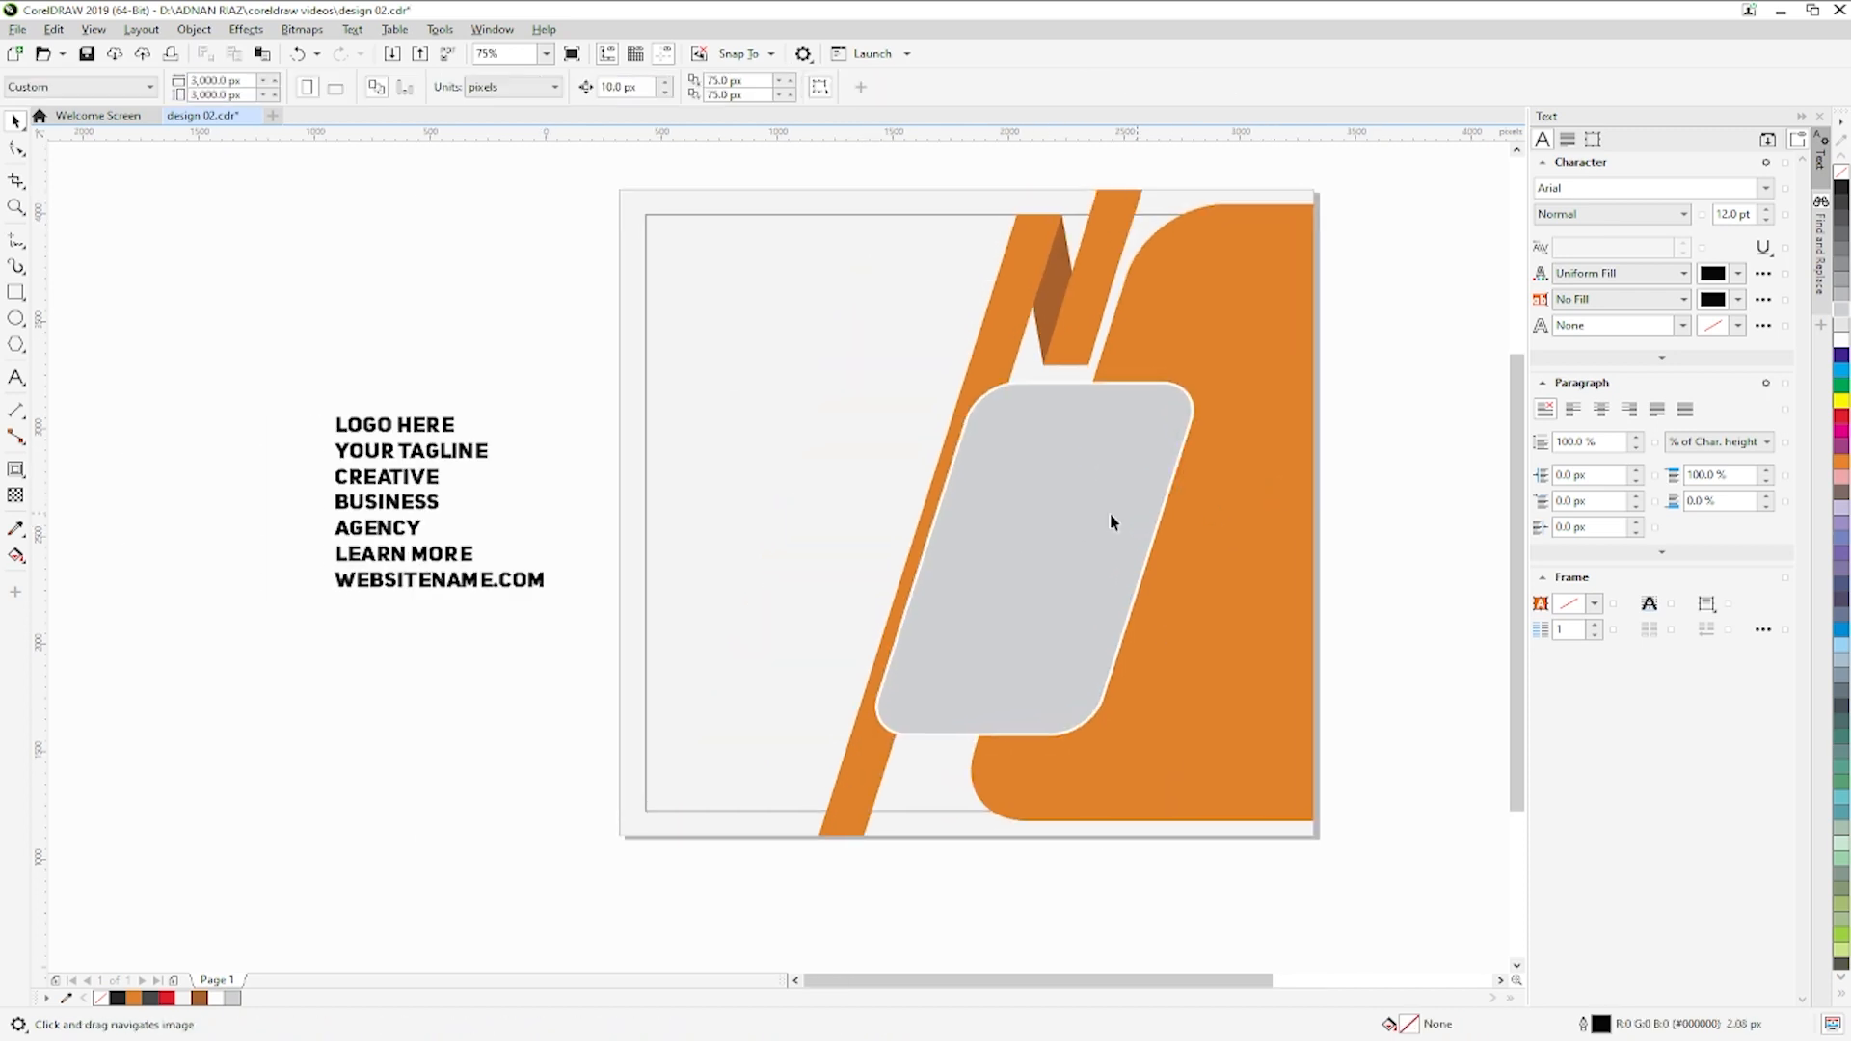
mouse_move(447, 266)
mouse_down()
mouse_move(479, 444)
mouse_move(425, 401)
mouse_move(521, 376)
mouse_move(544, 418)
mouse_up()
key(space)
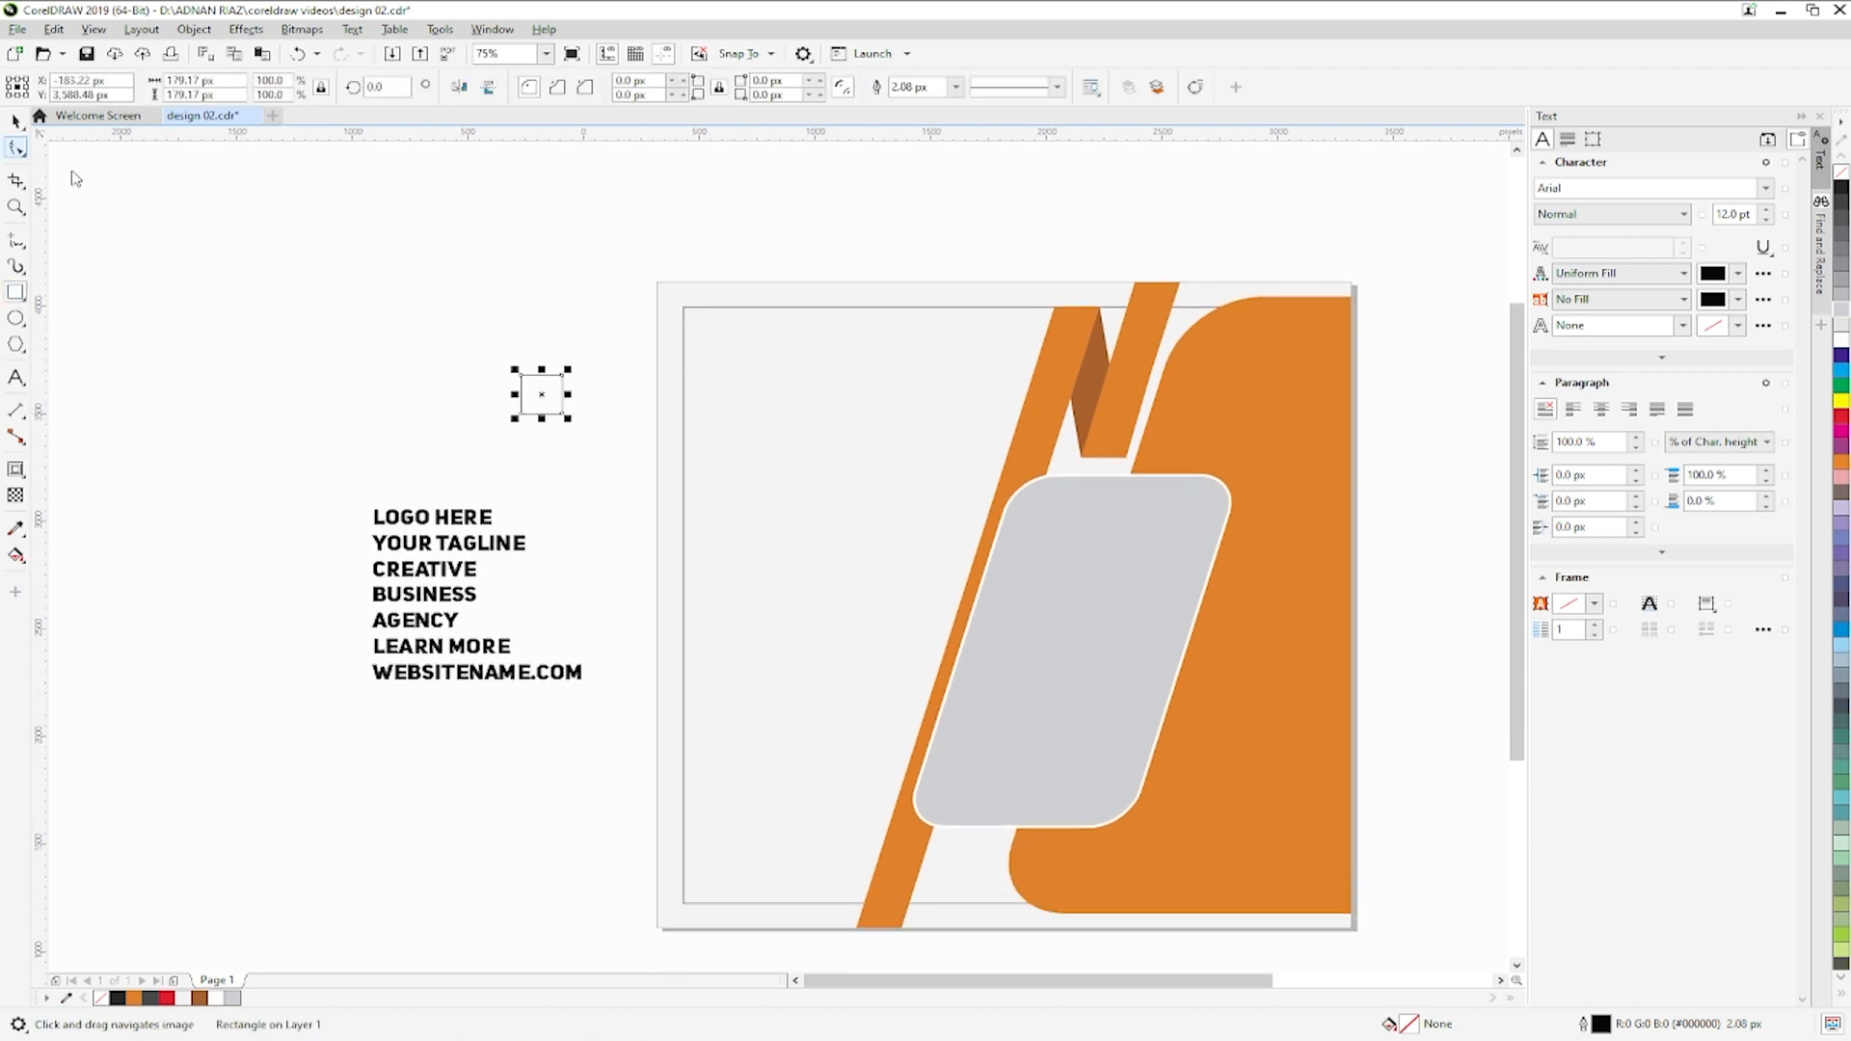
drag(522, 381, 536, 389)
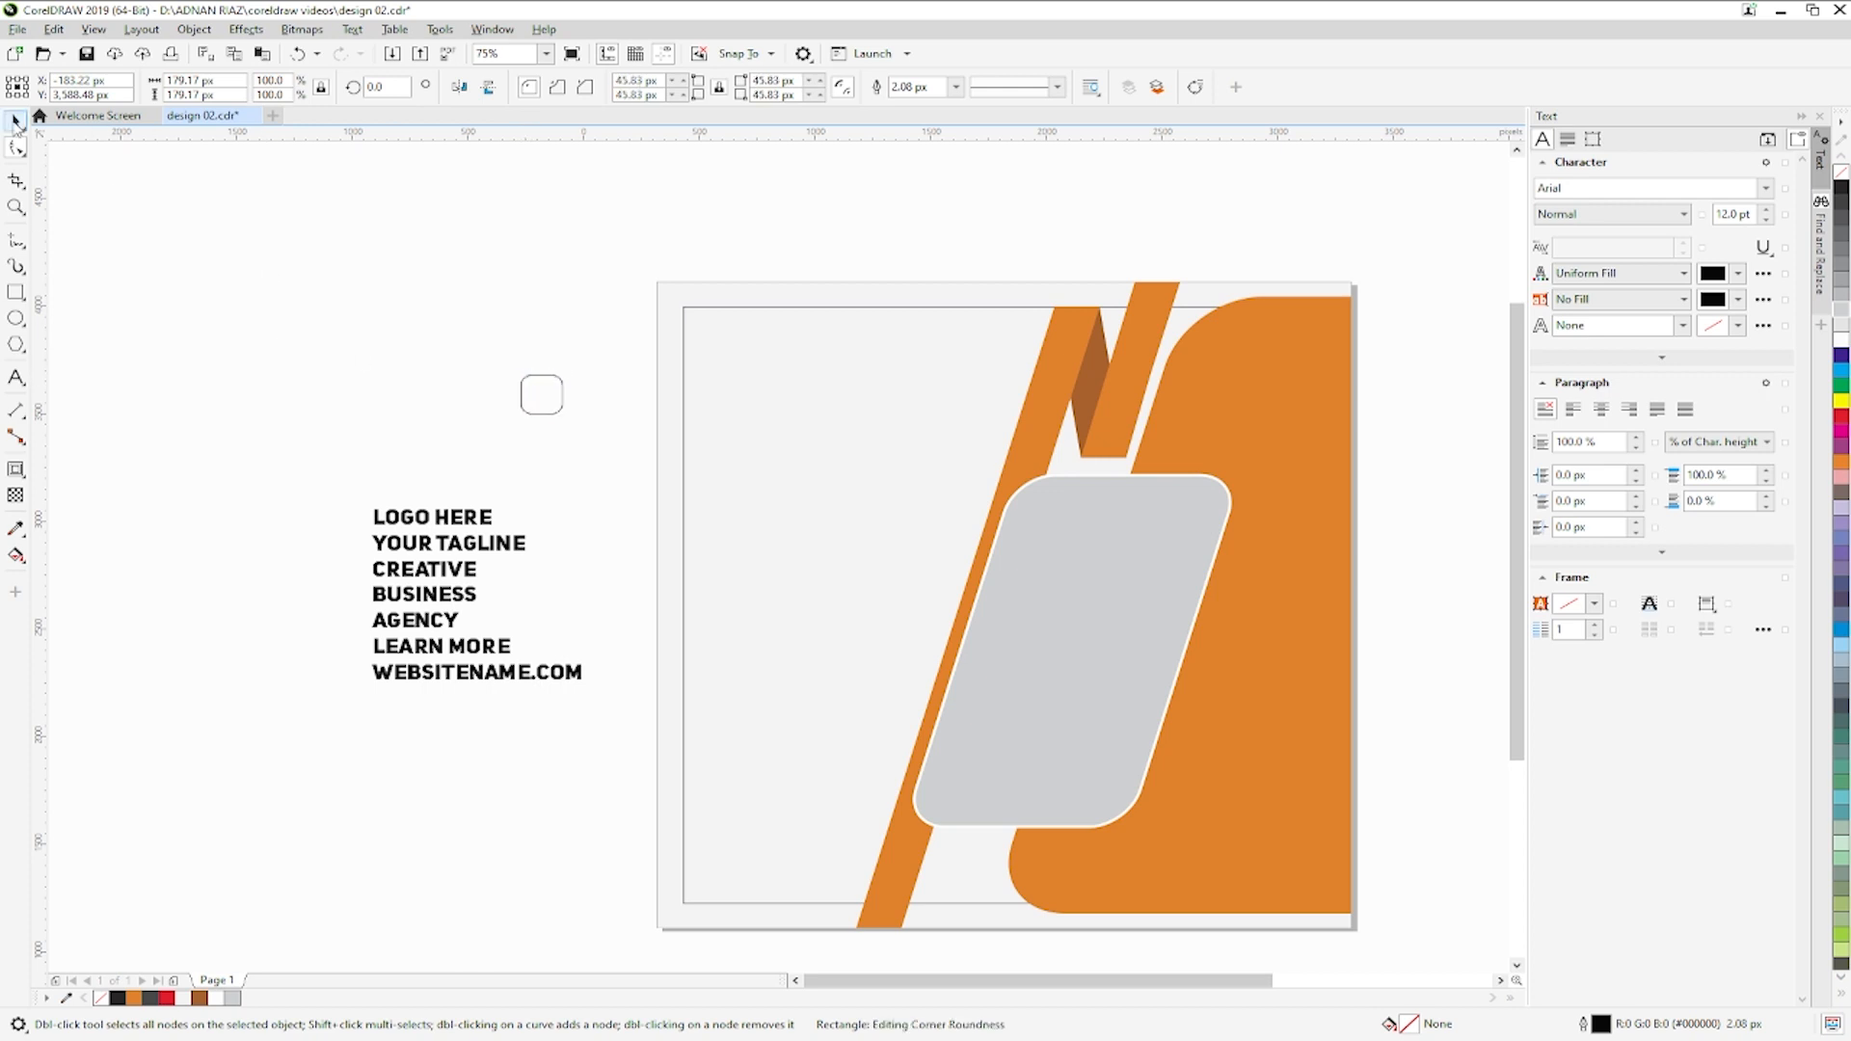
click(16, 125)
- Add a smaller concentric copy inside the rounded square and combine both into a frame with a hollow centre
click(517, 379)
scroll(534, 386, up, 1)
click(534, 387)
drag(600, 358, 583, 383)
drag(648, 343, 449, 481)
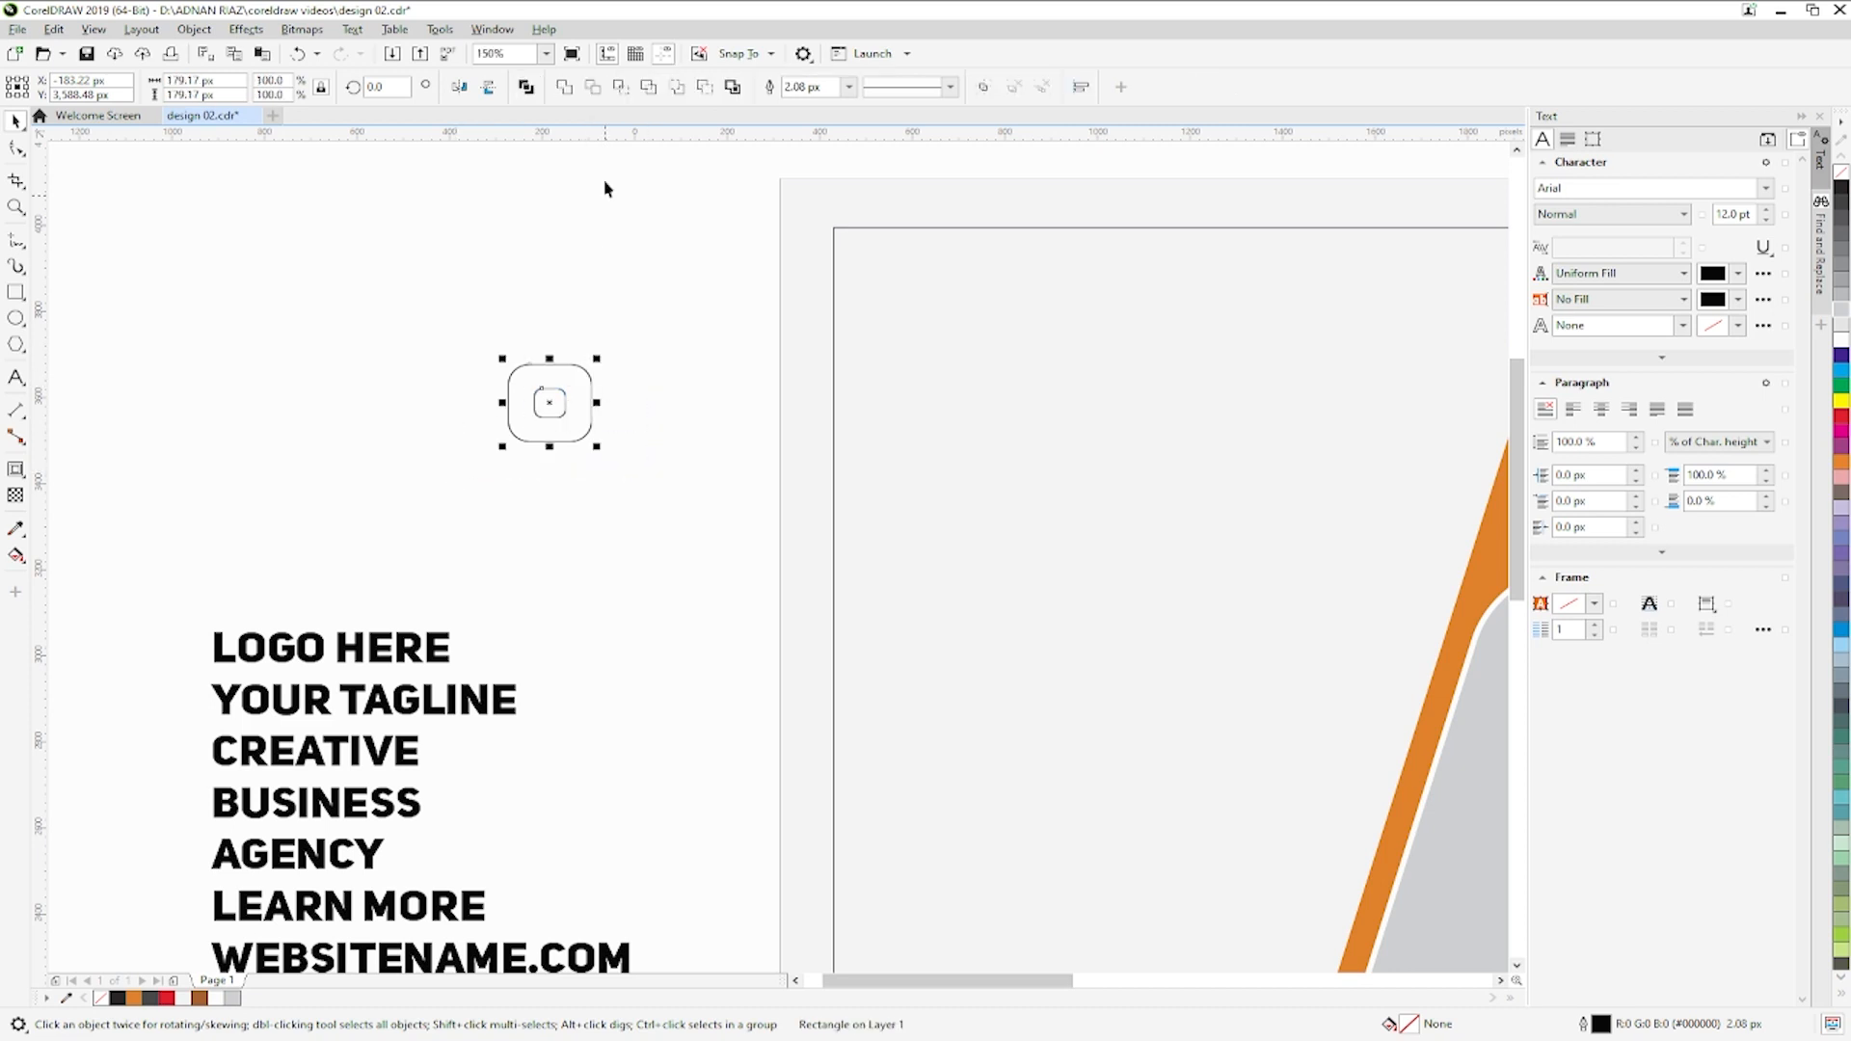
click(525, 89)
click(637, 309)
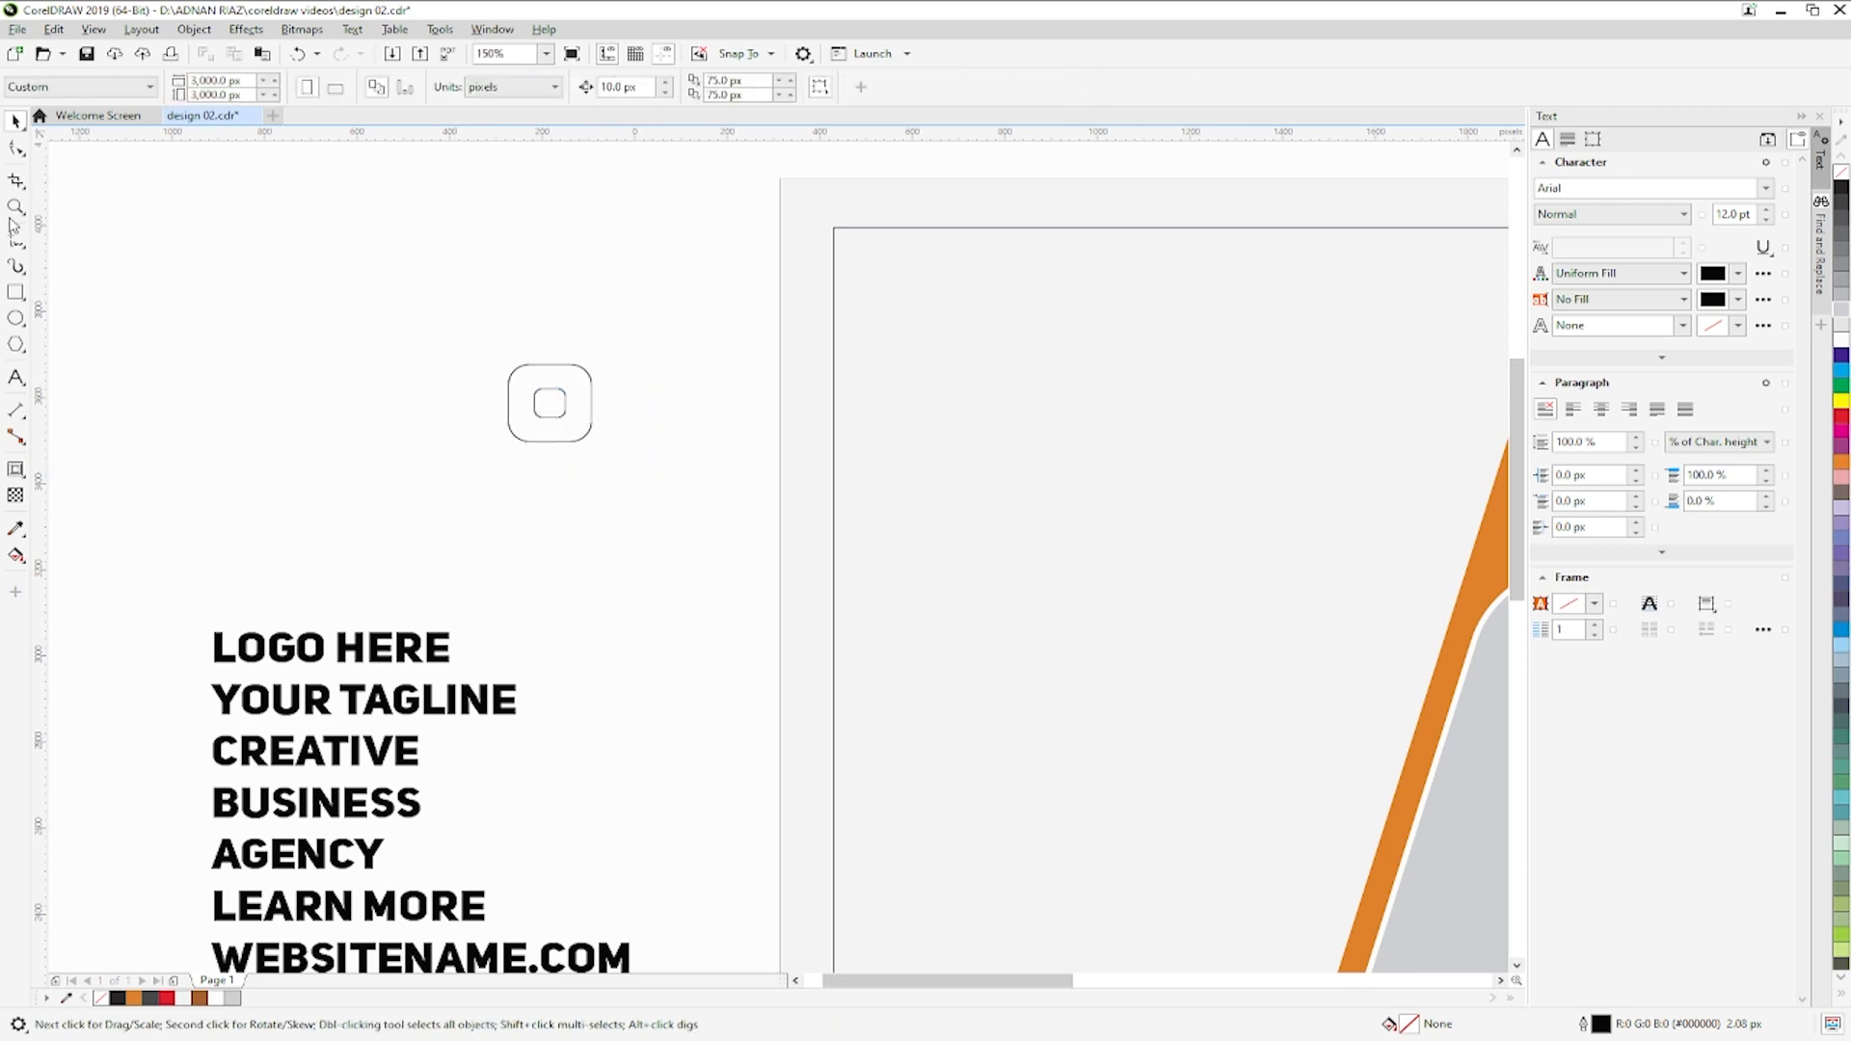
- Draw a square about 331 px wide, rotate it 45°, and move it so one edge crosses the frame diagonally
click(16, 292)
drag(356, 354, 520, 506)
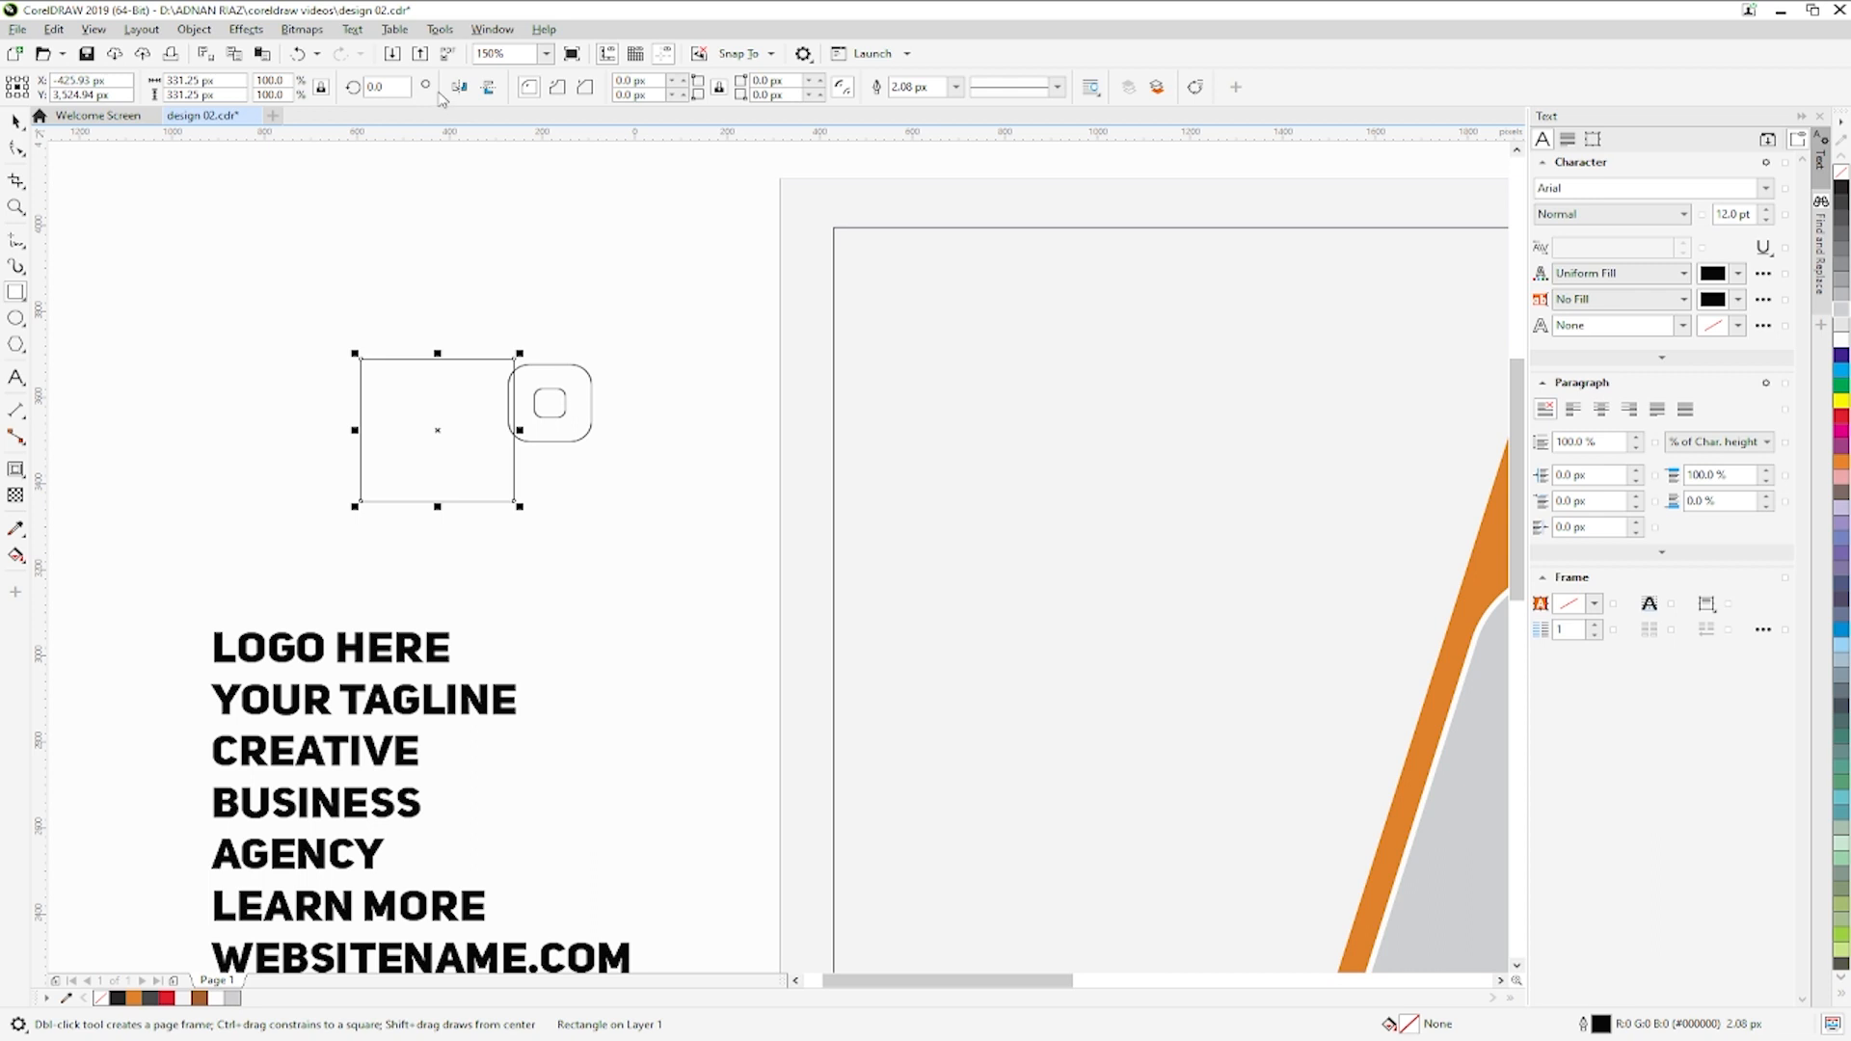
text(45)
key(Return)
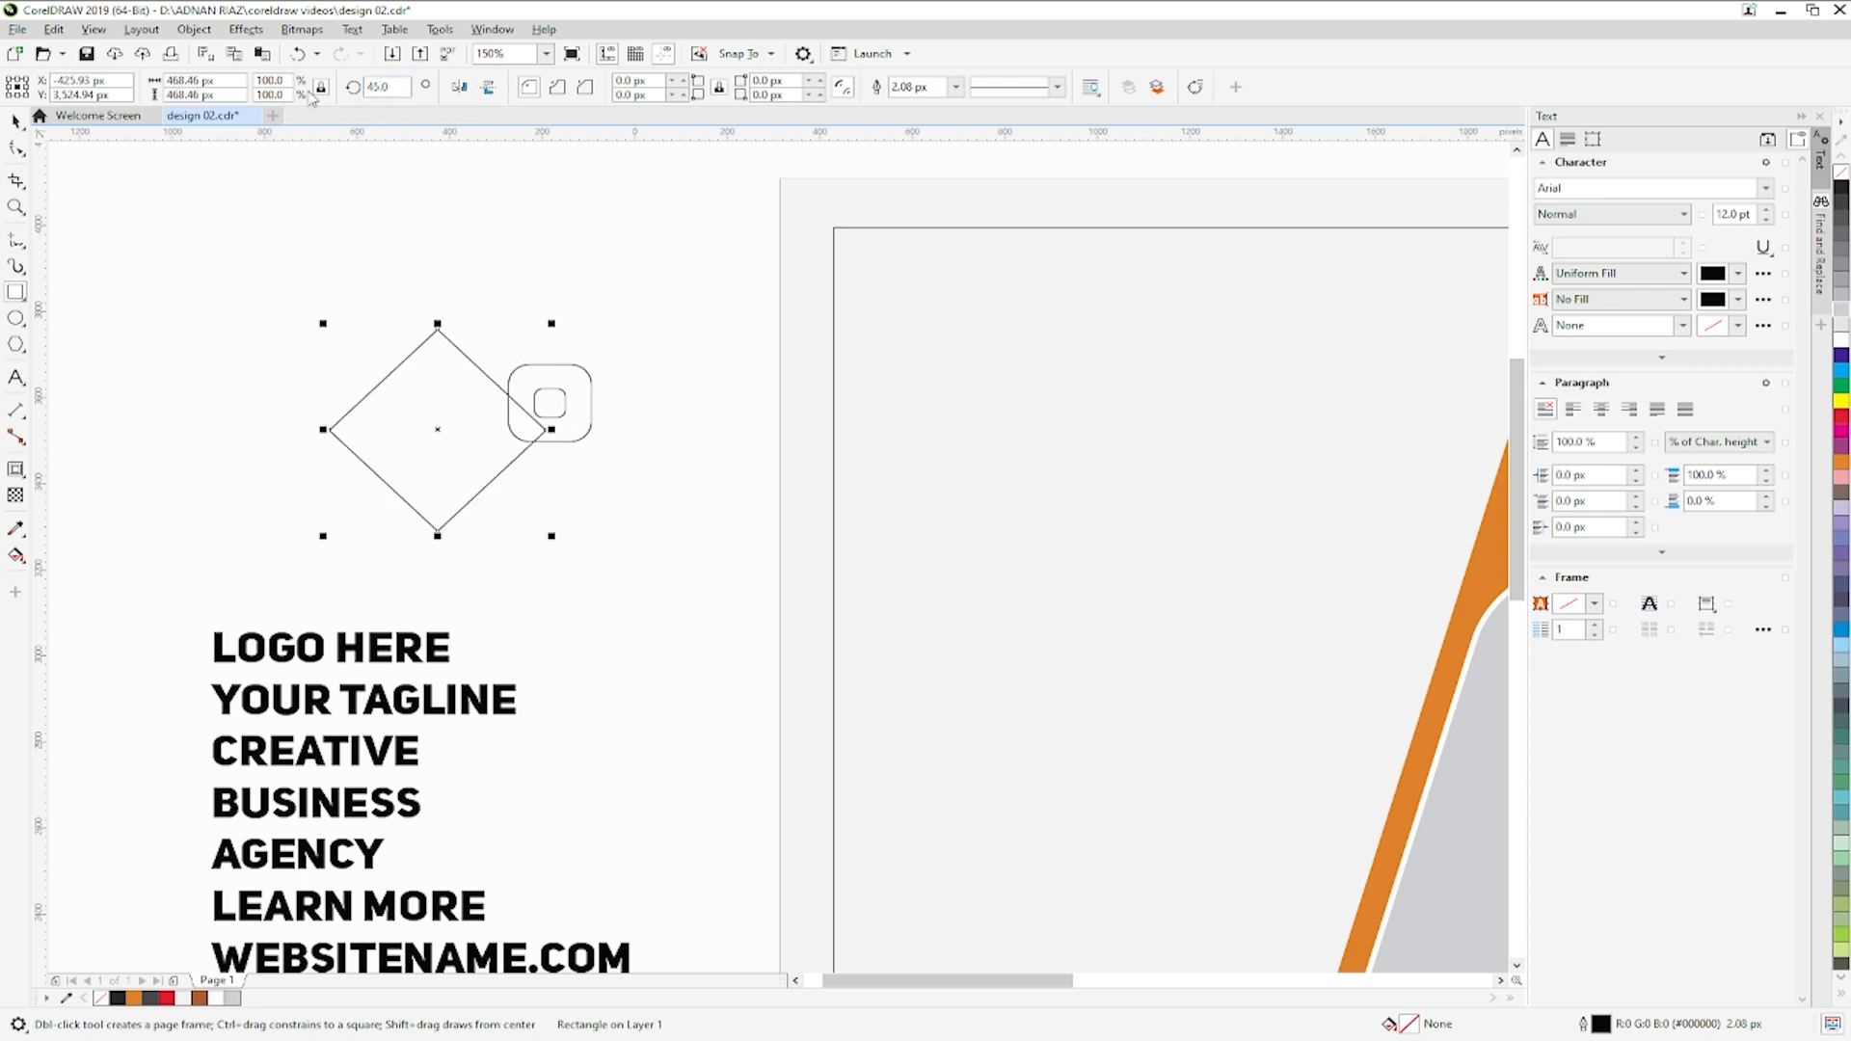
drag(405, 406, 563, 432)
- Intersect the diamond with the hollow frame to make a separate lower-right half, and delete the diamond
click(520, 386)
shift+click(624, 454)
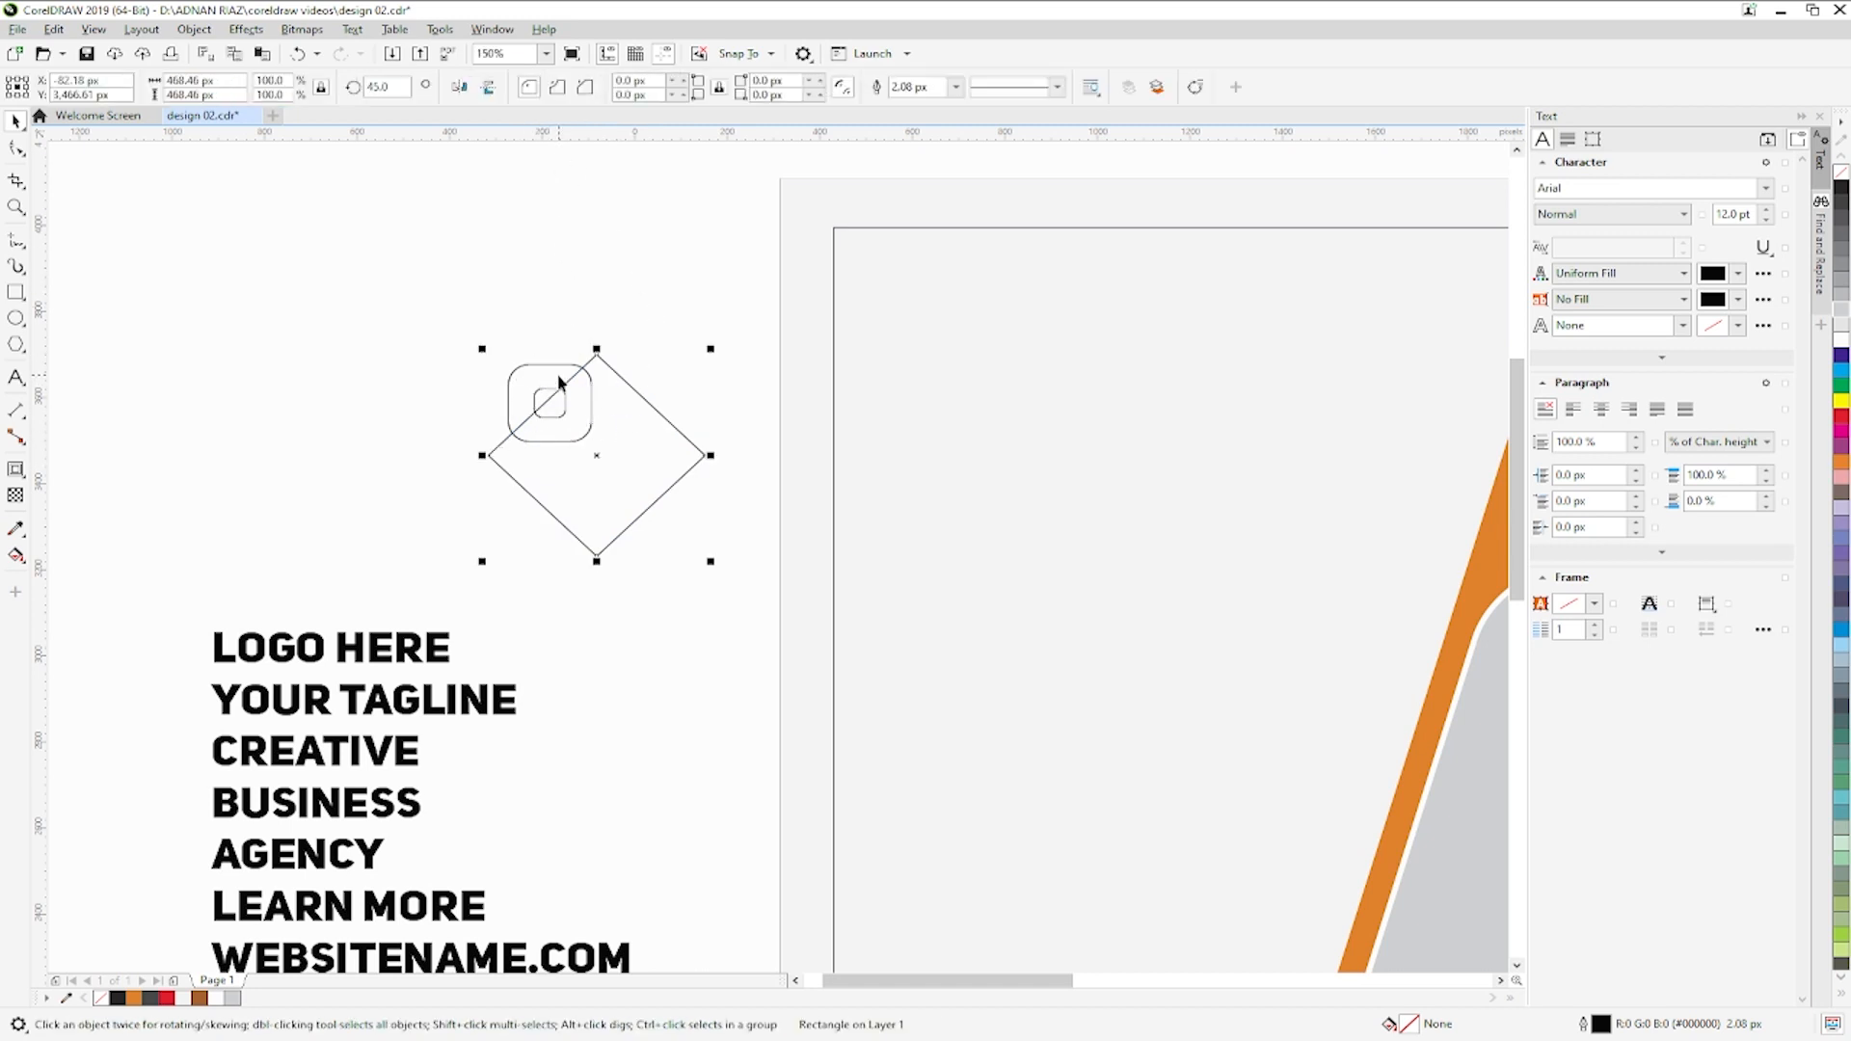
click(619, 96)
click(636, 420)
key(Delete)
- Fill all pieces of the logo icon with the orange document colour
click(578, 382)
drag(619, 347, 439, 486)
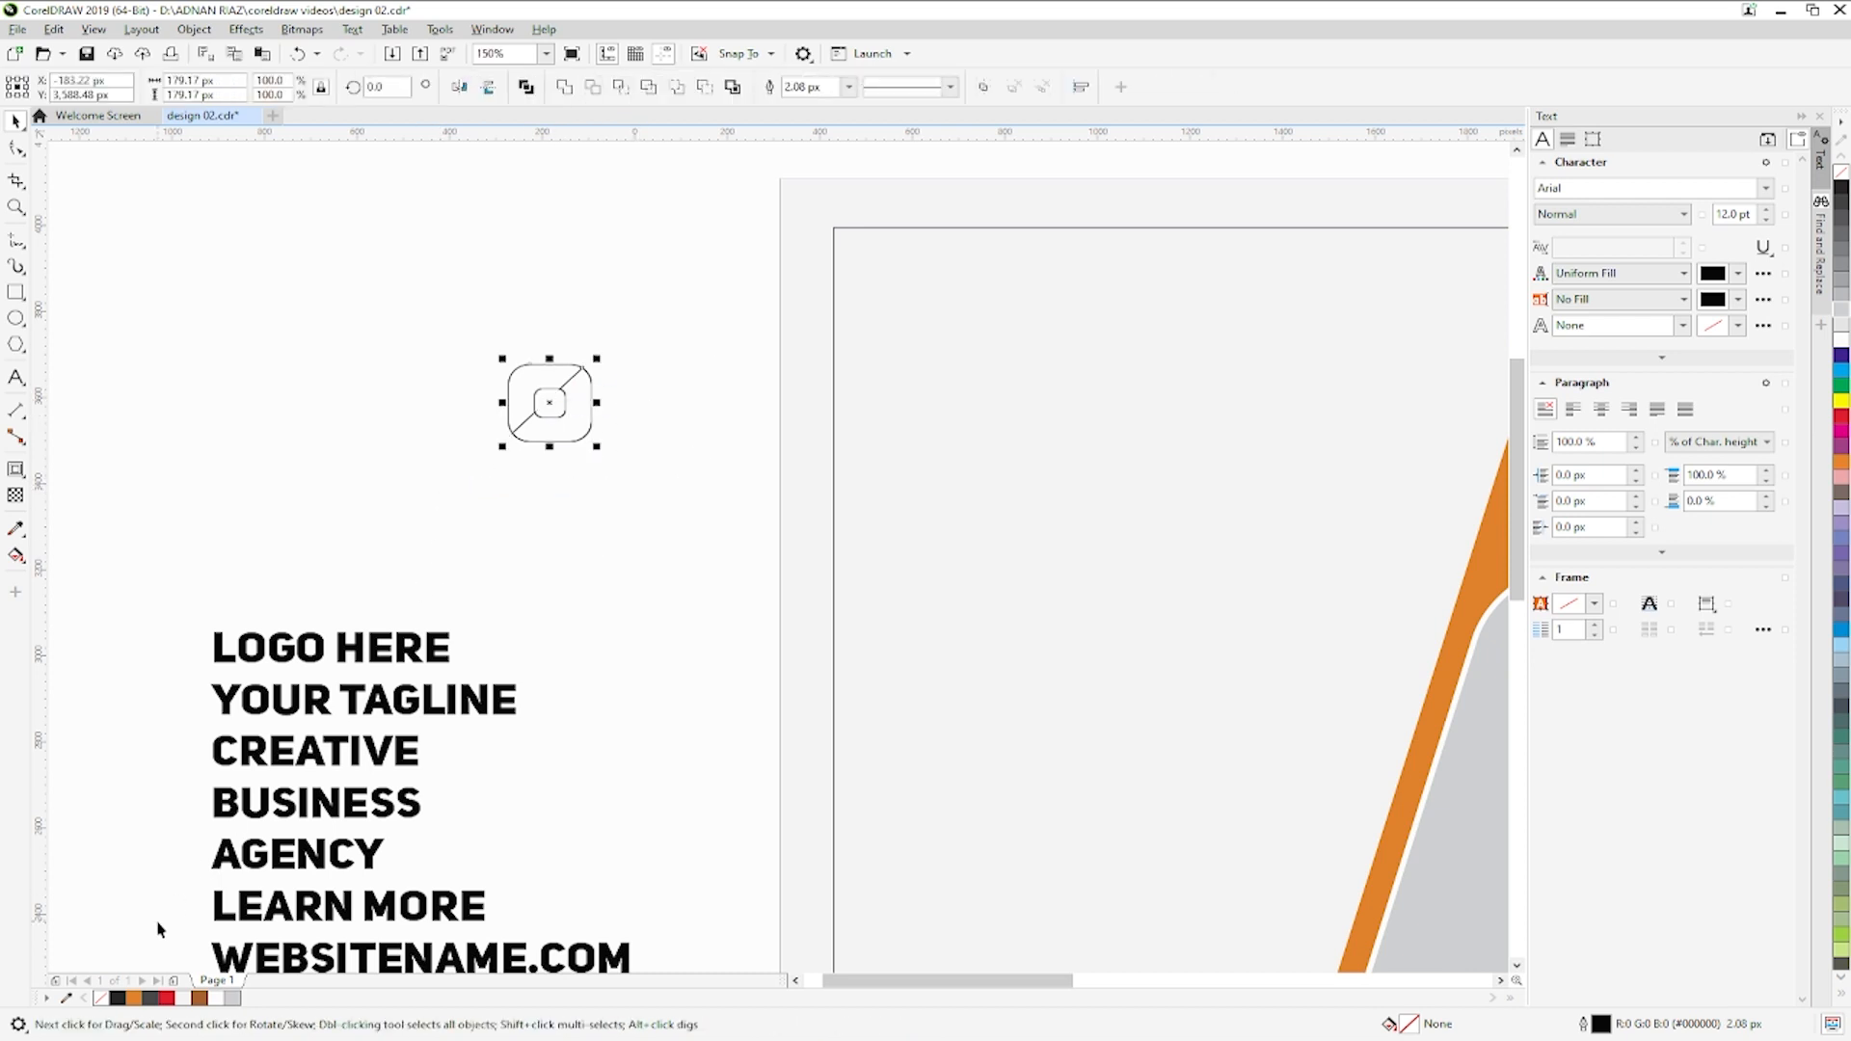
click(138, 1002)
key(ctrl+l)
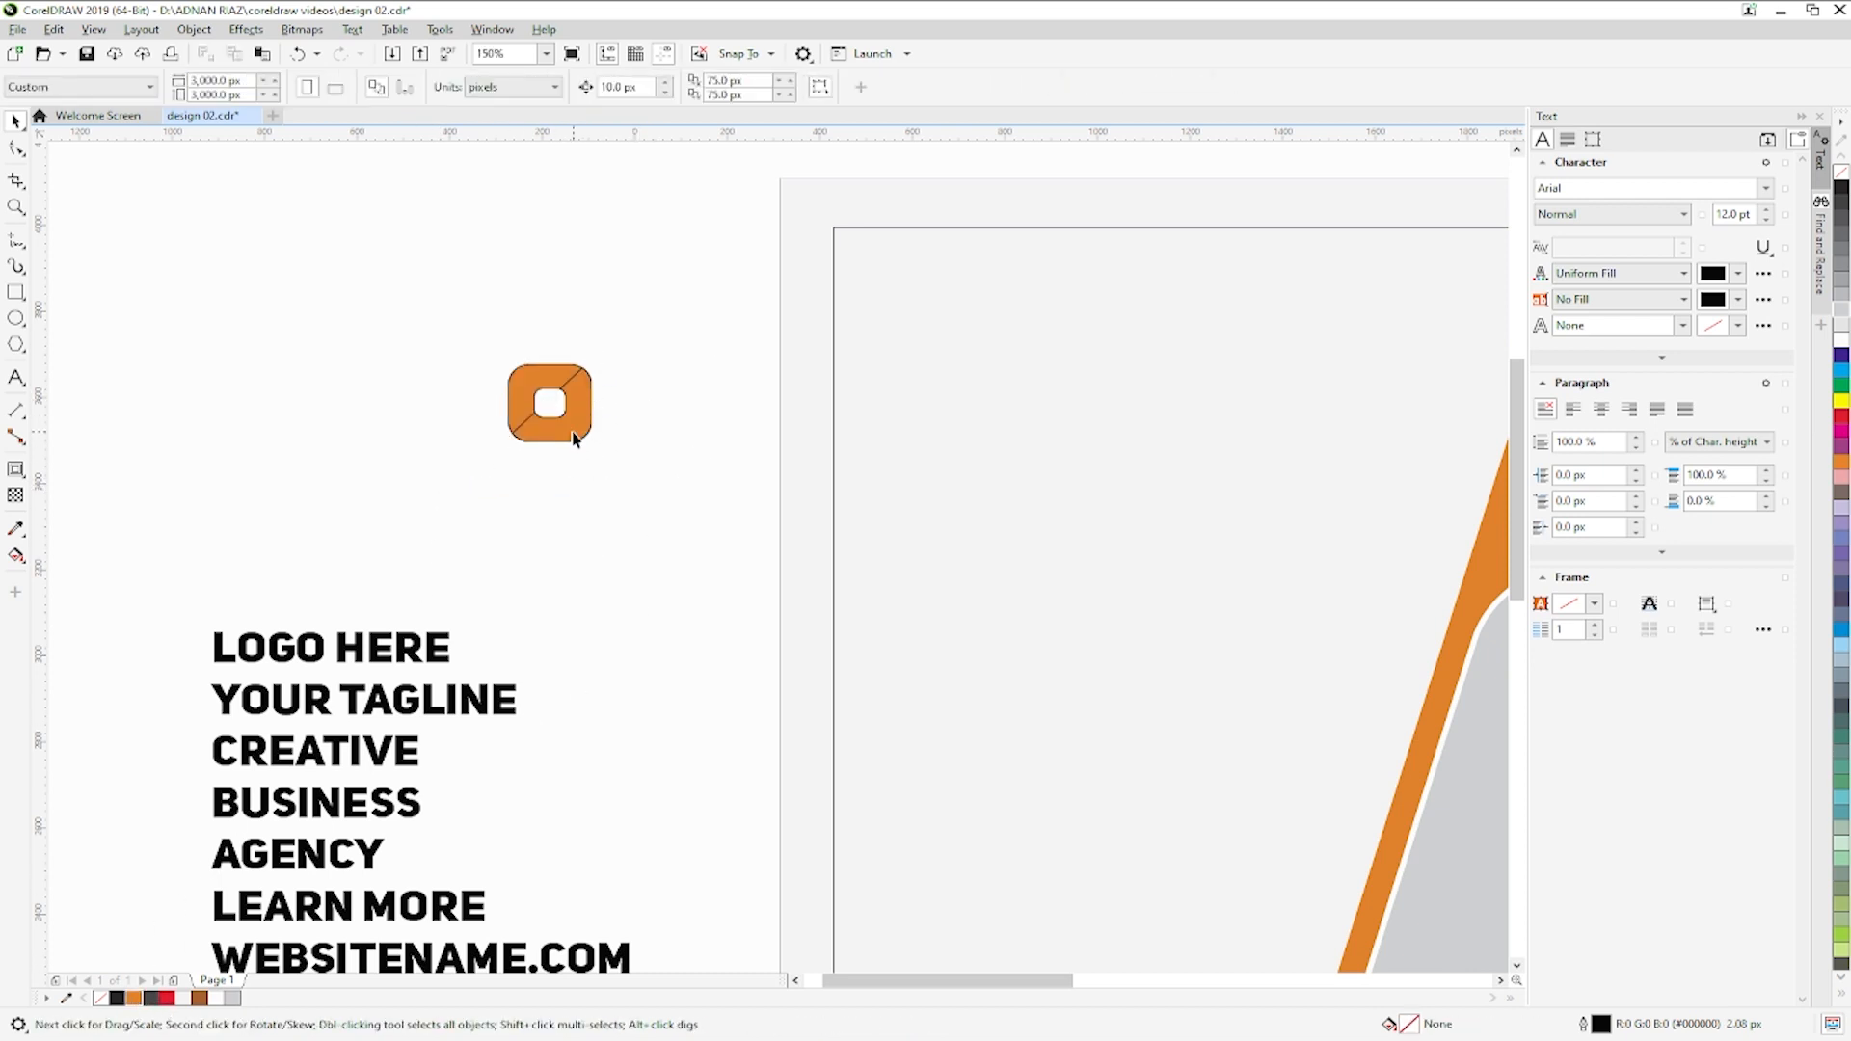
- Fill the logo icon's lower-right half with the brown document colour and remove the outlines from both pieces
click(201, 1001)
click(681, 656)
drag(665, 343, 461, 479)
right_click(1842, 174)
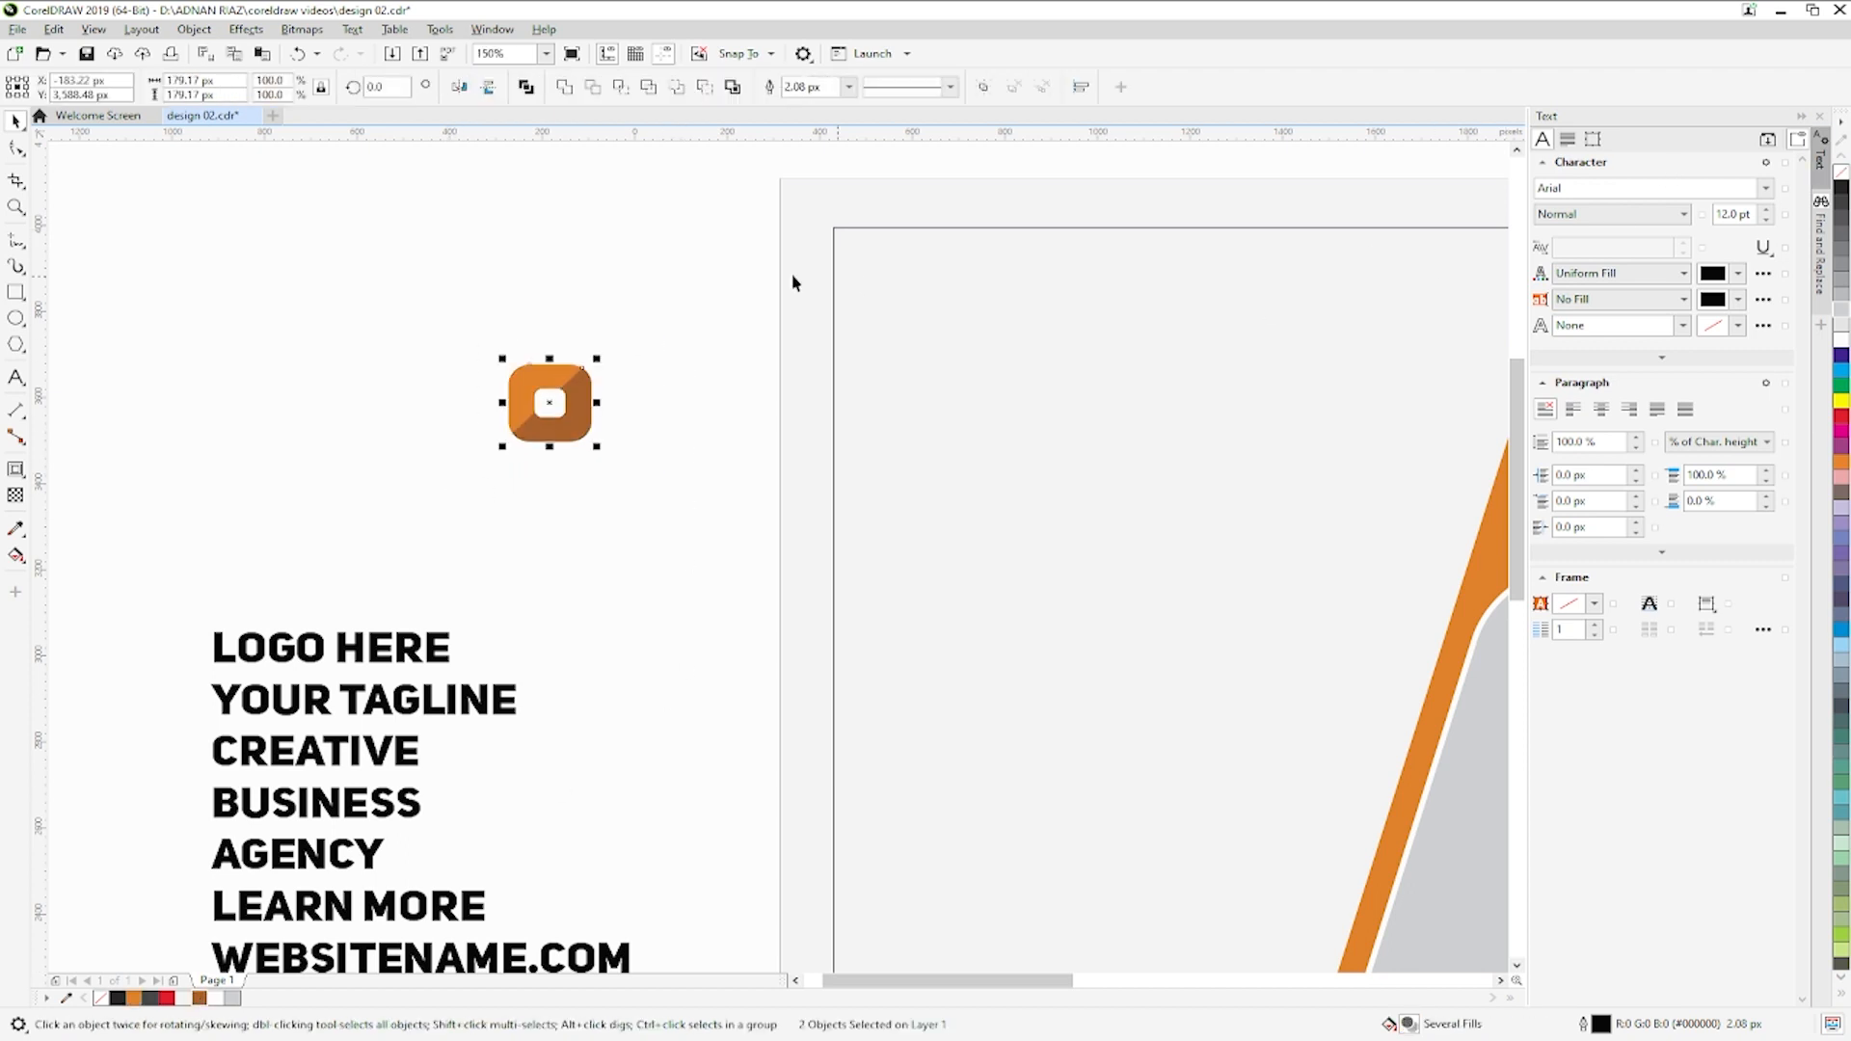
drag(576, 520, 550, 512)
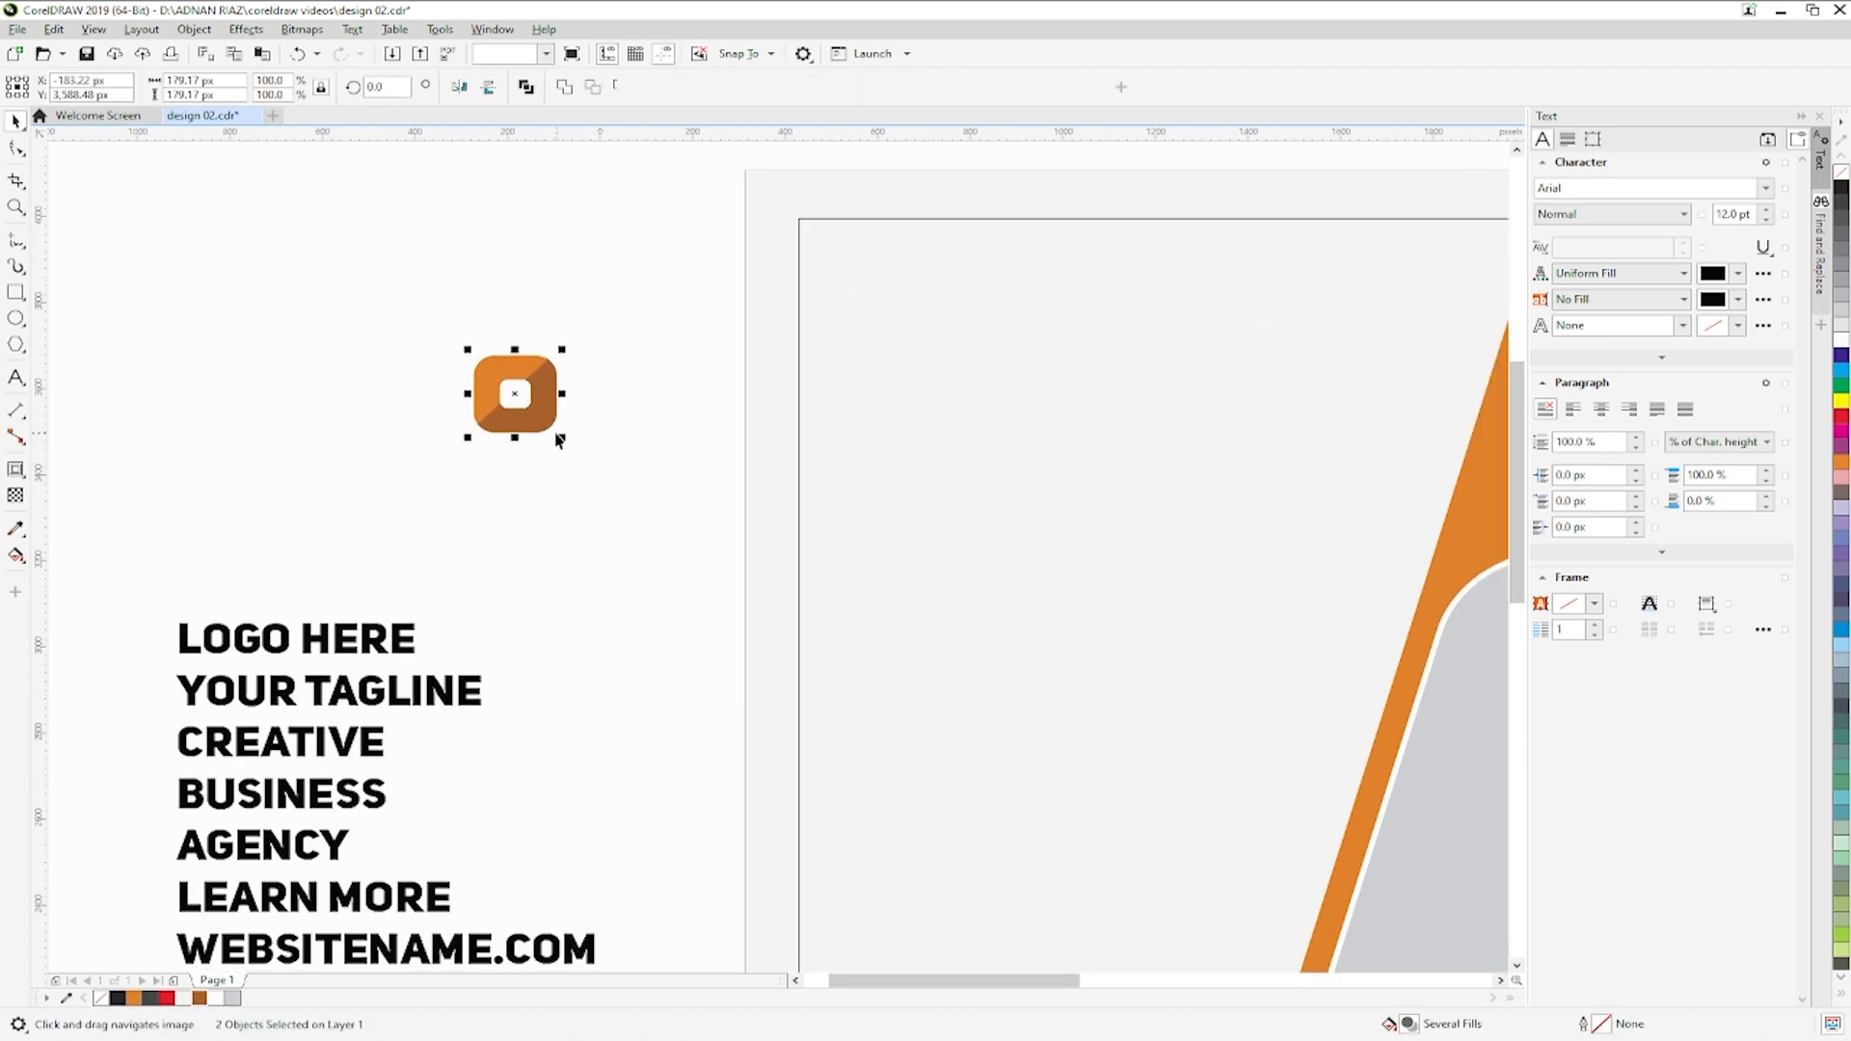
- Group the logo icon pieces, place the icon at the thin square frame's upper-left corner, and shrink it to about half size
key(ctrl+g)
drag(556, 429, 879, 335)
shift+click(888, 413)
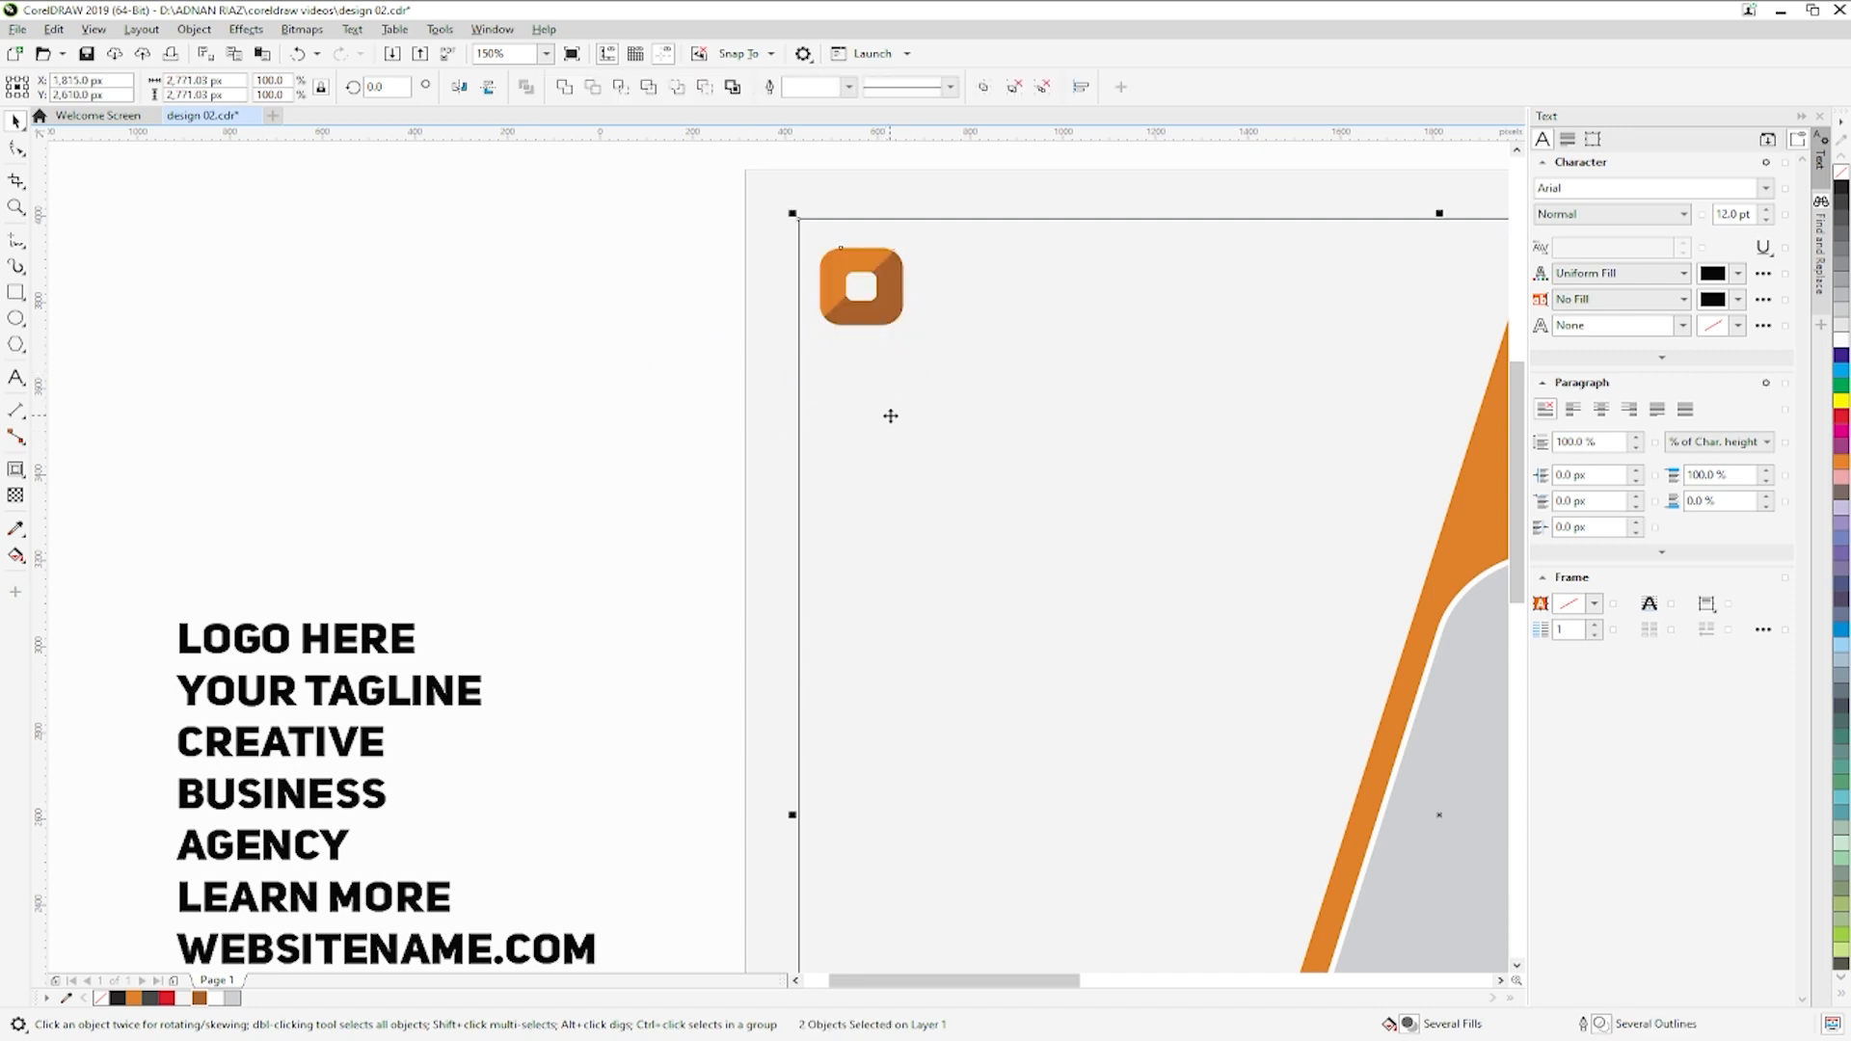
key(l)
key(t)
click(620, 388)
click(848, 294)
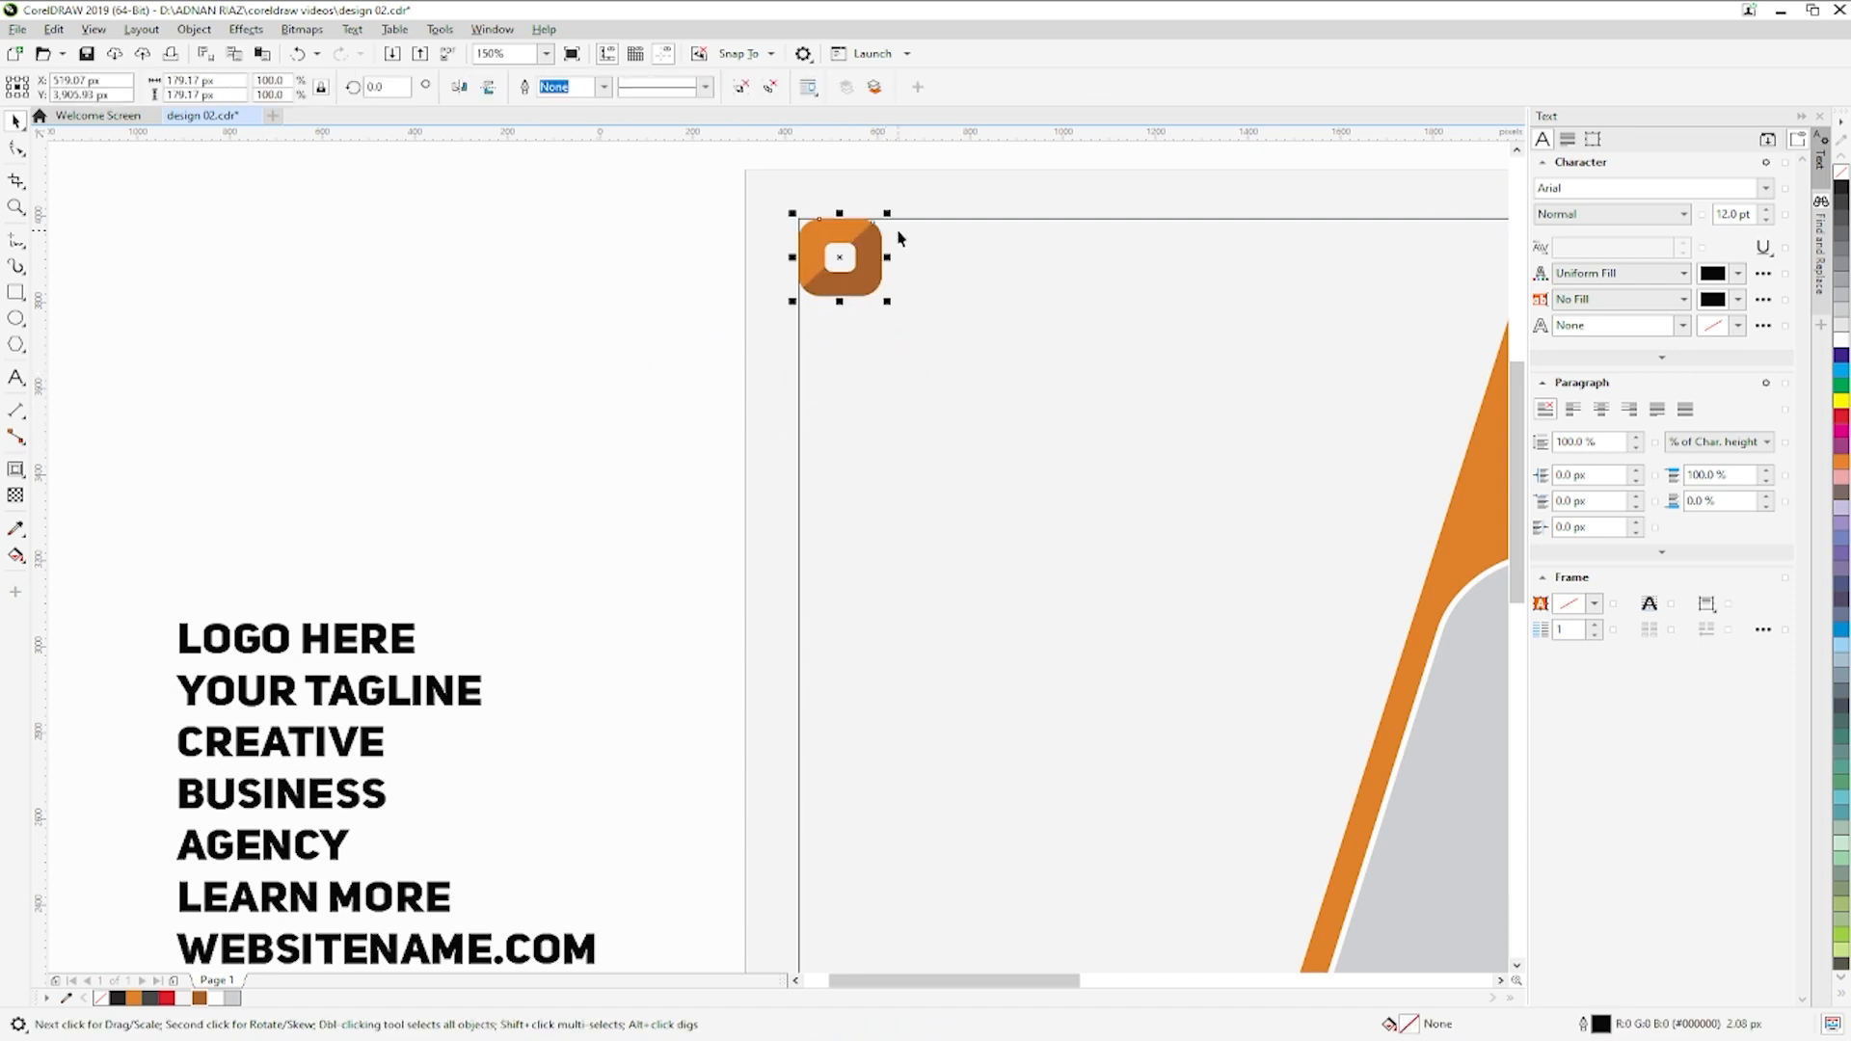
drag(887, 214, 863, 240)
click(529, 412)
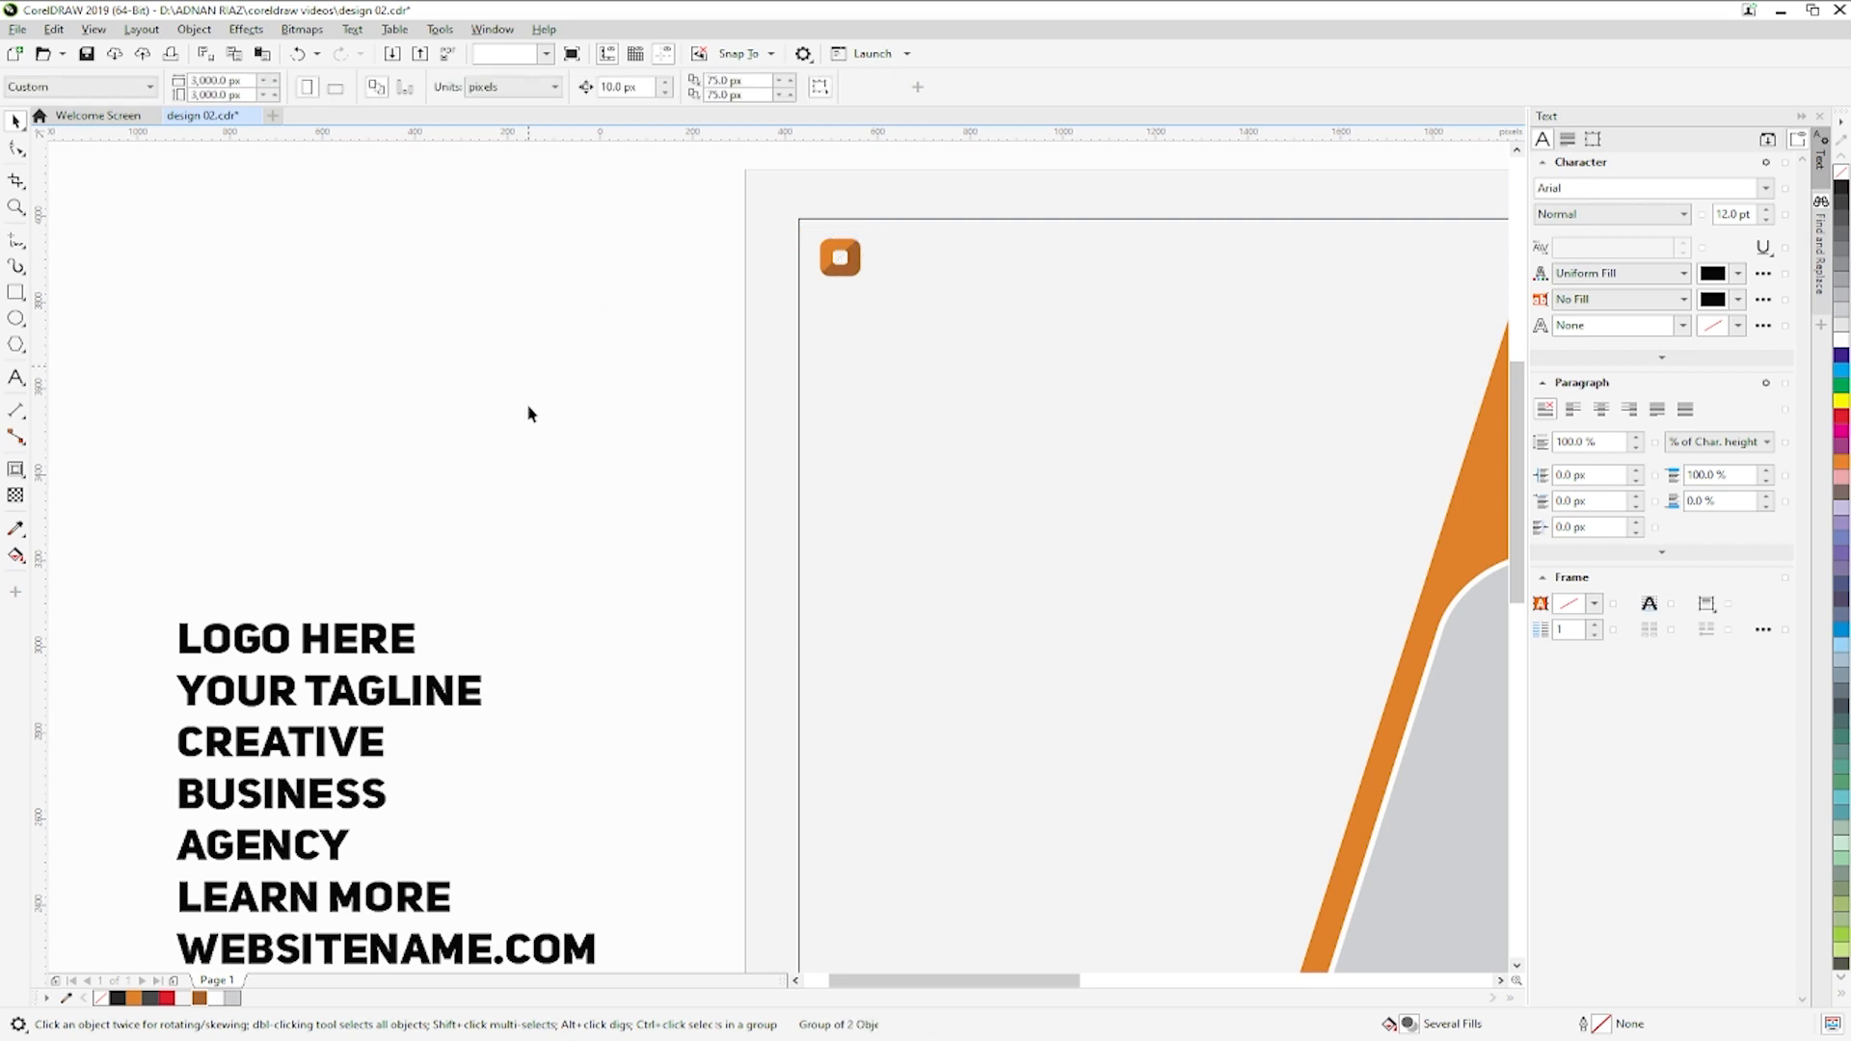
- Break the text block into separate lines, place LOGO HERE beside the logo icon, and shrink it to about 13 pt
click(409, 654)
key(ctrl+k)
click(374, 587)
click(349, 641)
drag(319, 636, 1012, 262)
drag(1130, 227, 804, 330)
click(690, 298)
click(1002, 266)
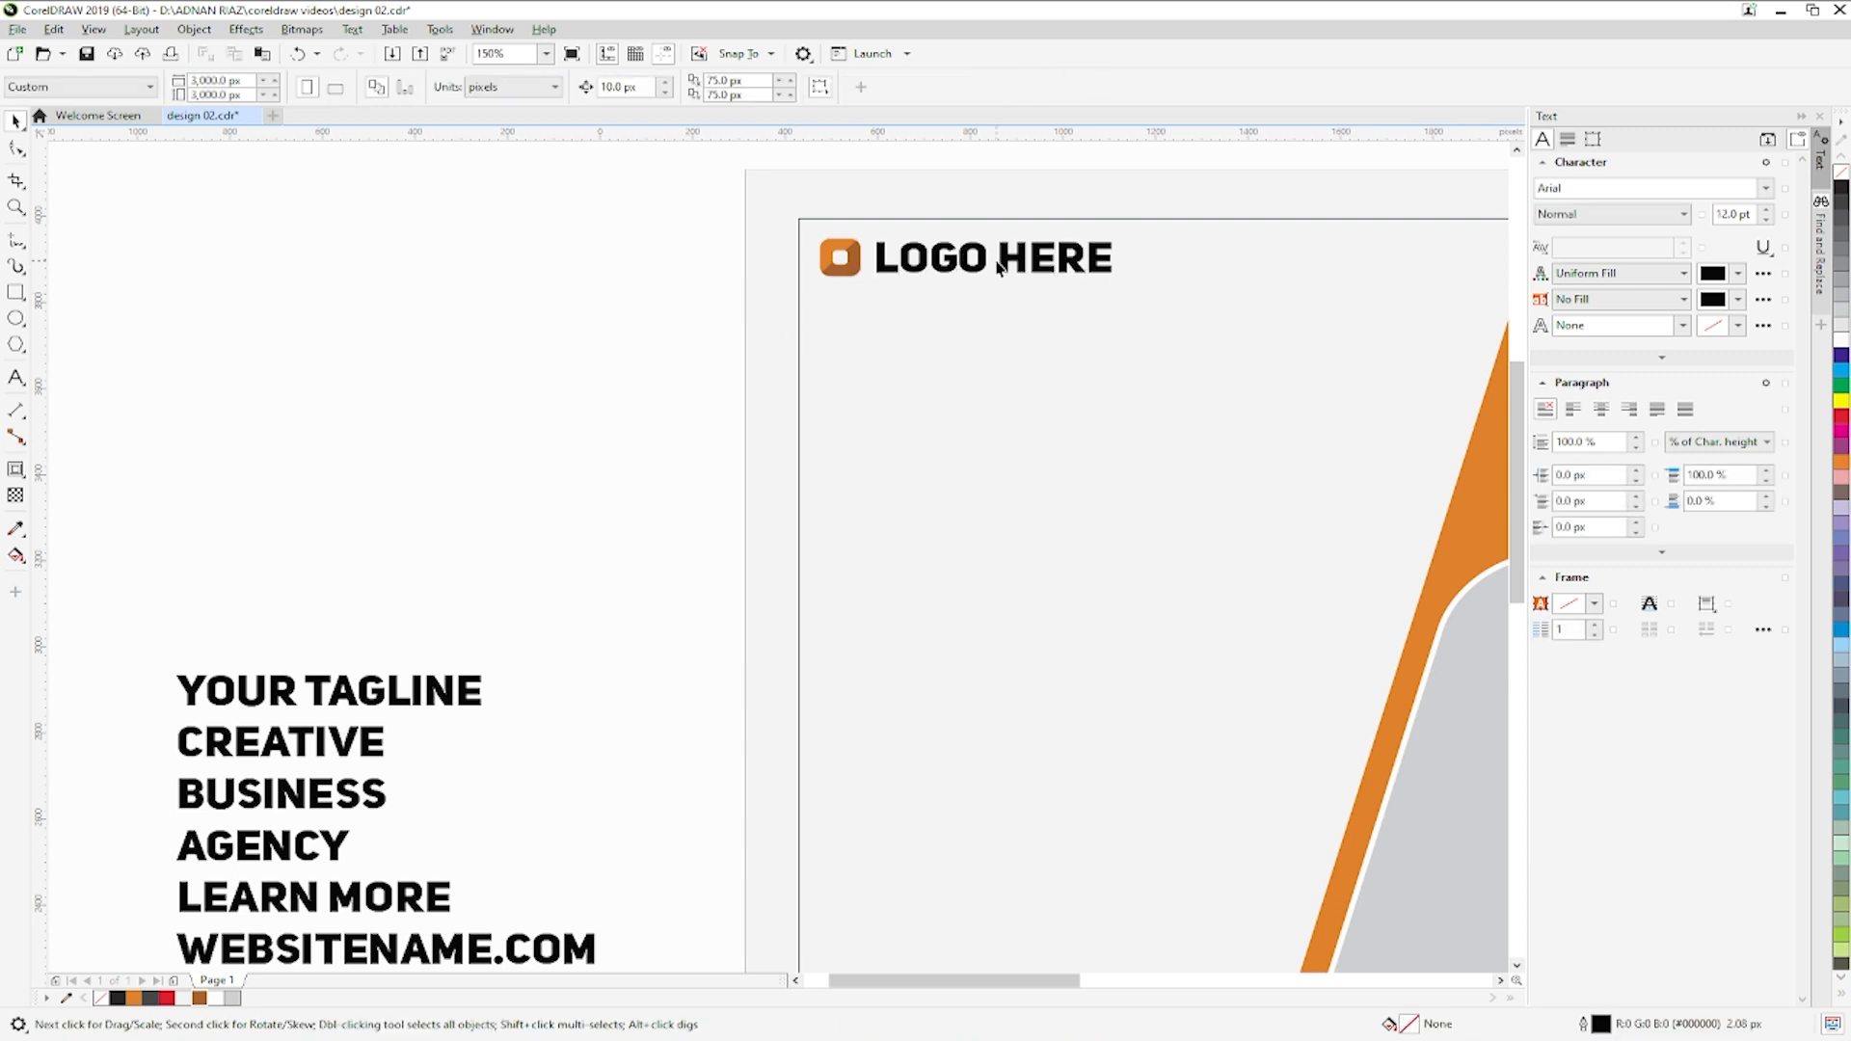
drag(1118, 234, 1007, 253)
shift+click(844, 275)
key(e)
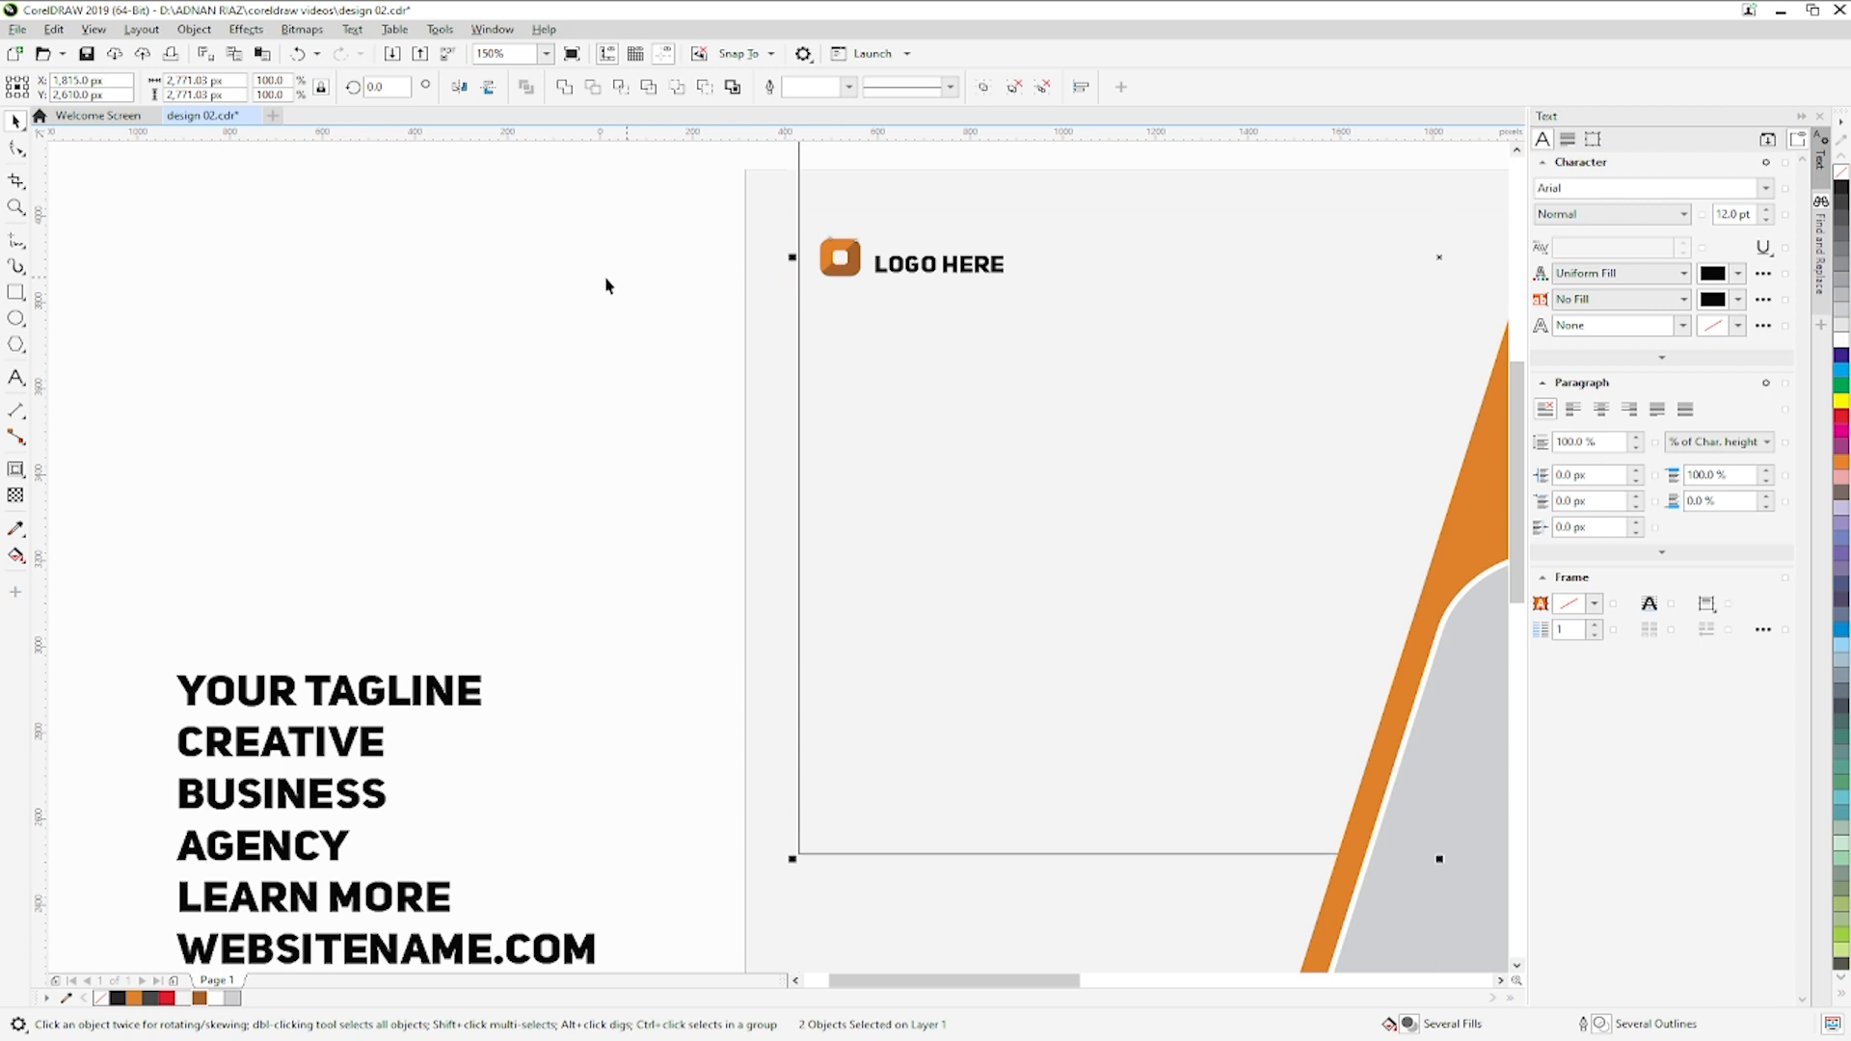
key(ctrl+z)
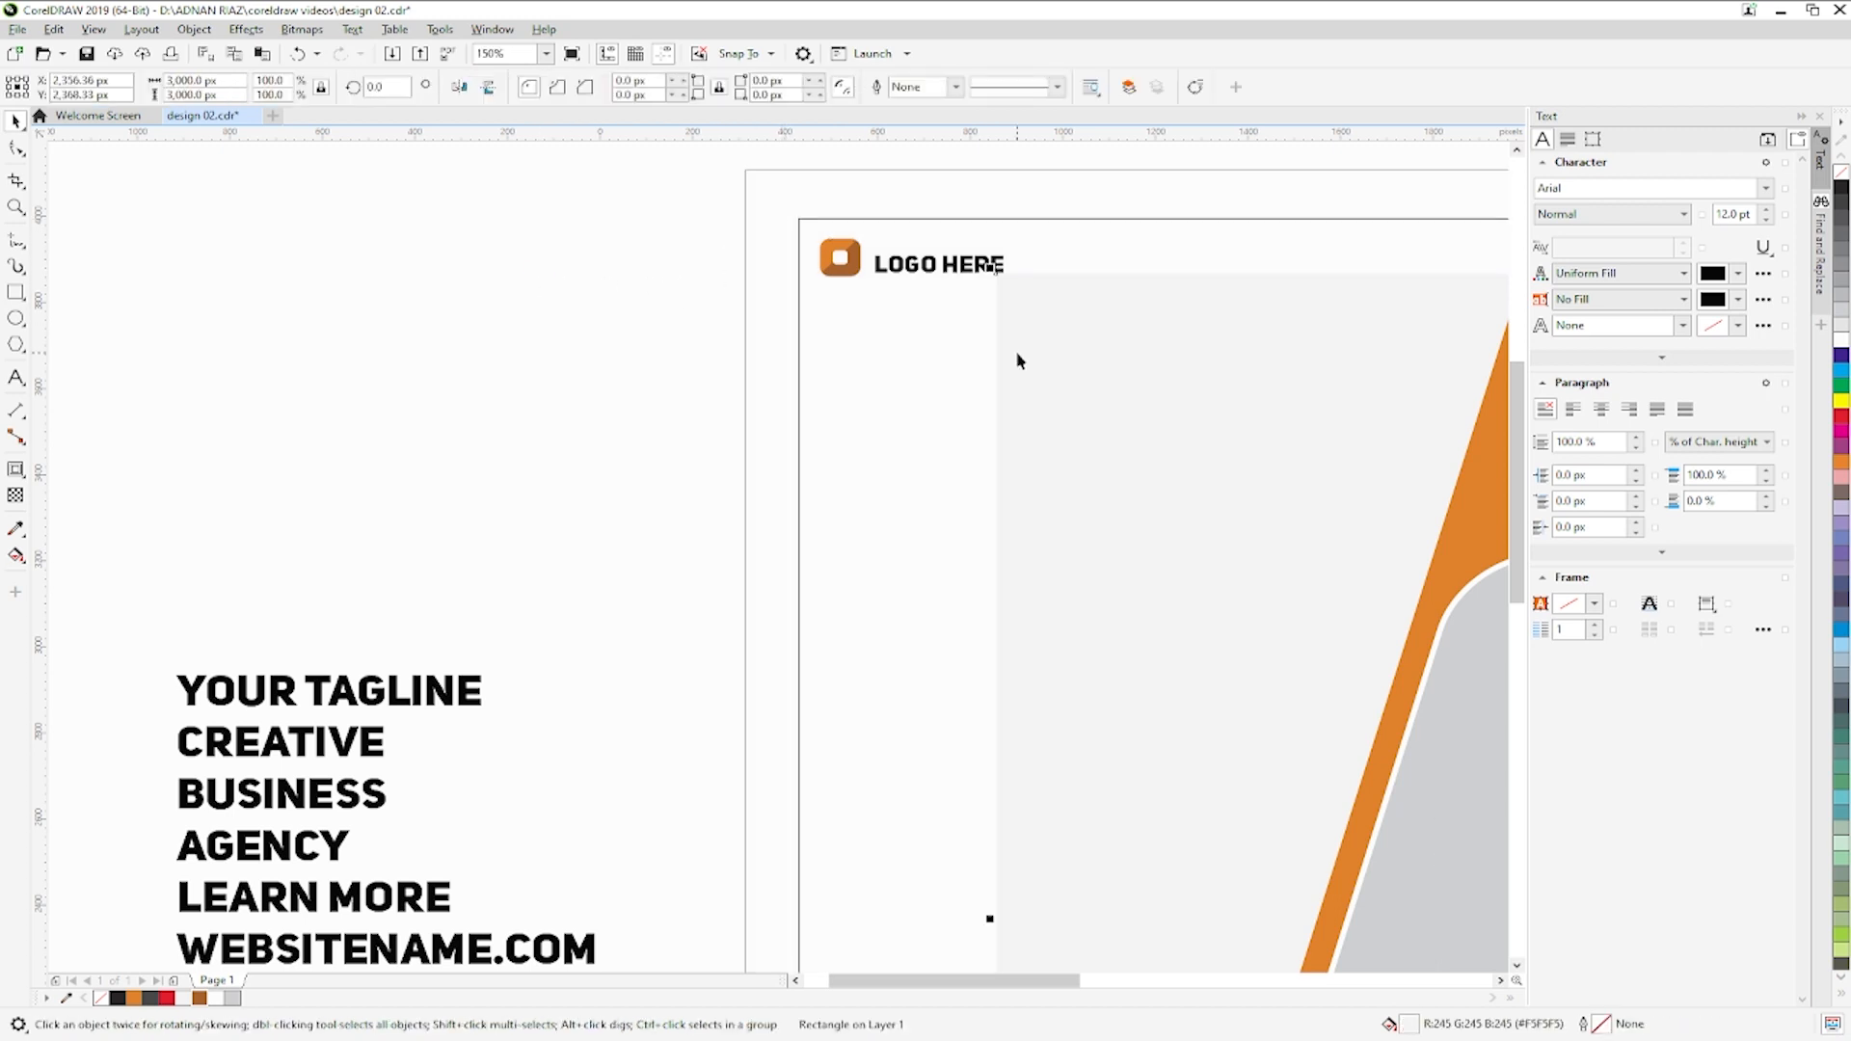
click(976, 267)
key(ctrl+z)
- Align the LOGO HERE text with the logo icon's horizontal centre line
click(962, 278)
click(897, 269)
shift+click(846, 274)
key(e)
- Place YOUR TAGLINE directly beneath LOGO HERE near its left edge and shrink it to about 6.6 pt
drag(608, 264, 380, 306)
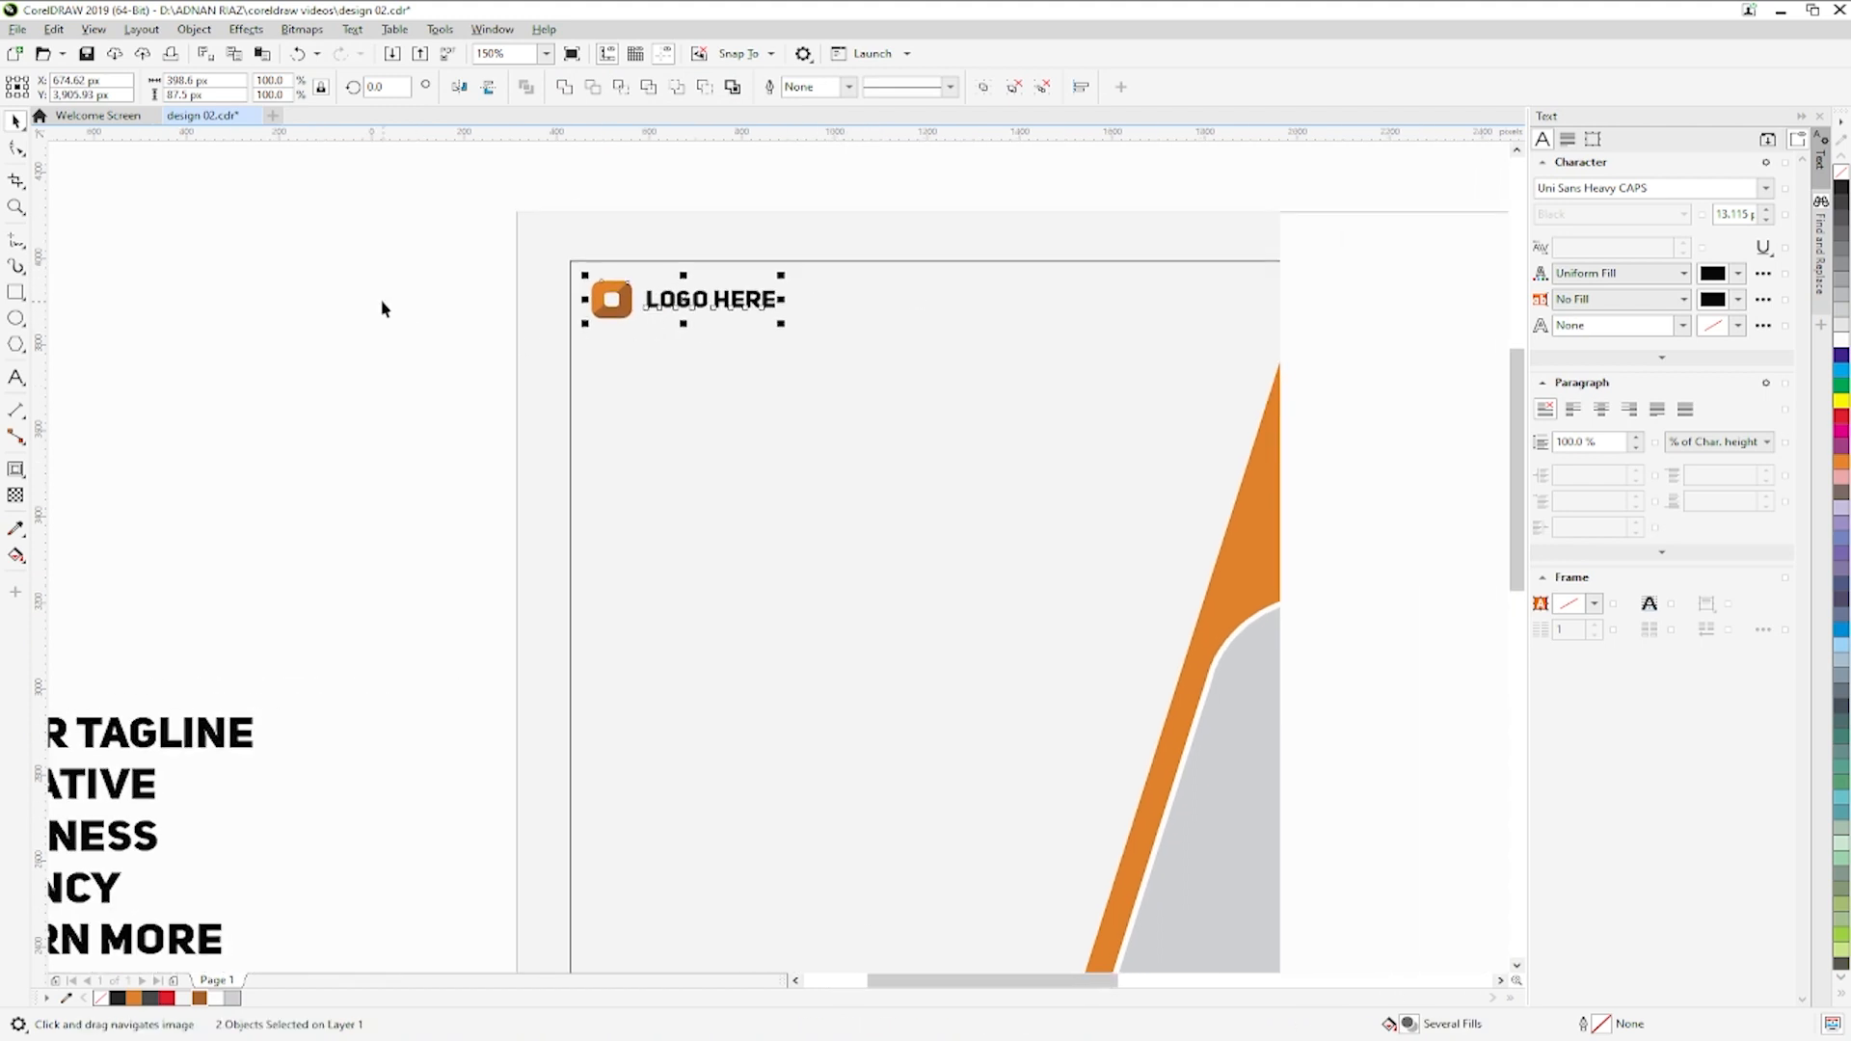
click(380, 306)
drag(214, 738, 735, 337)
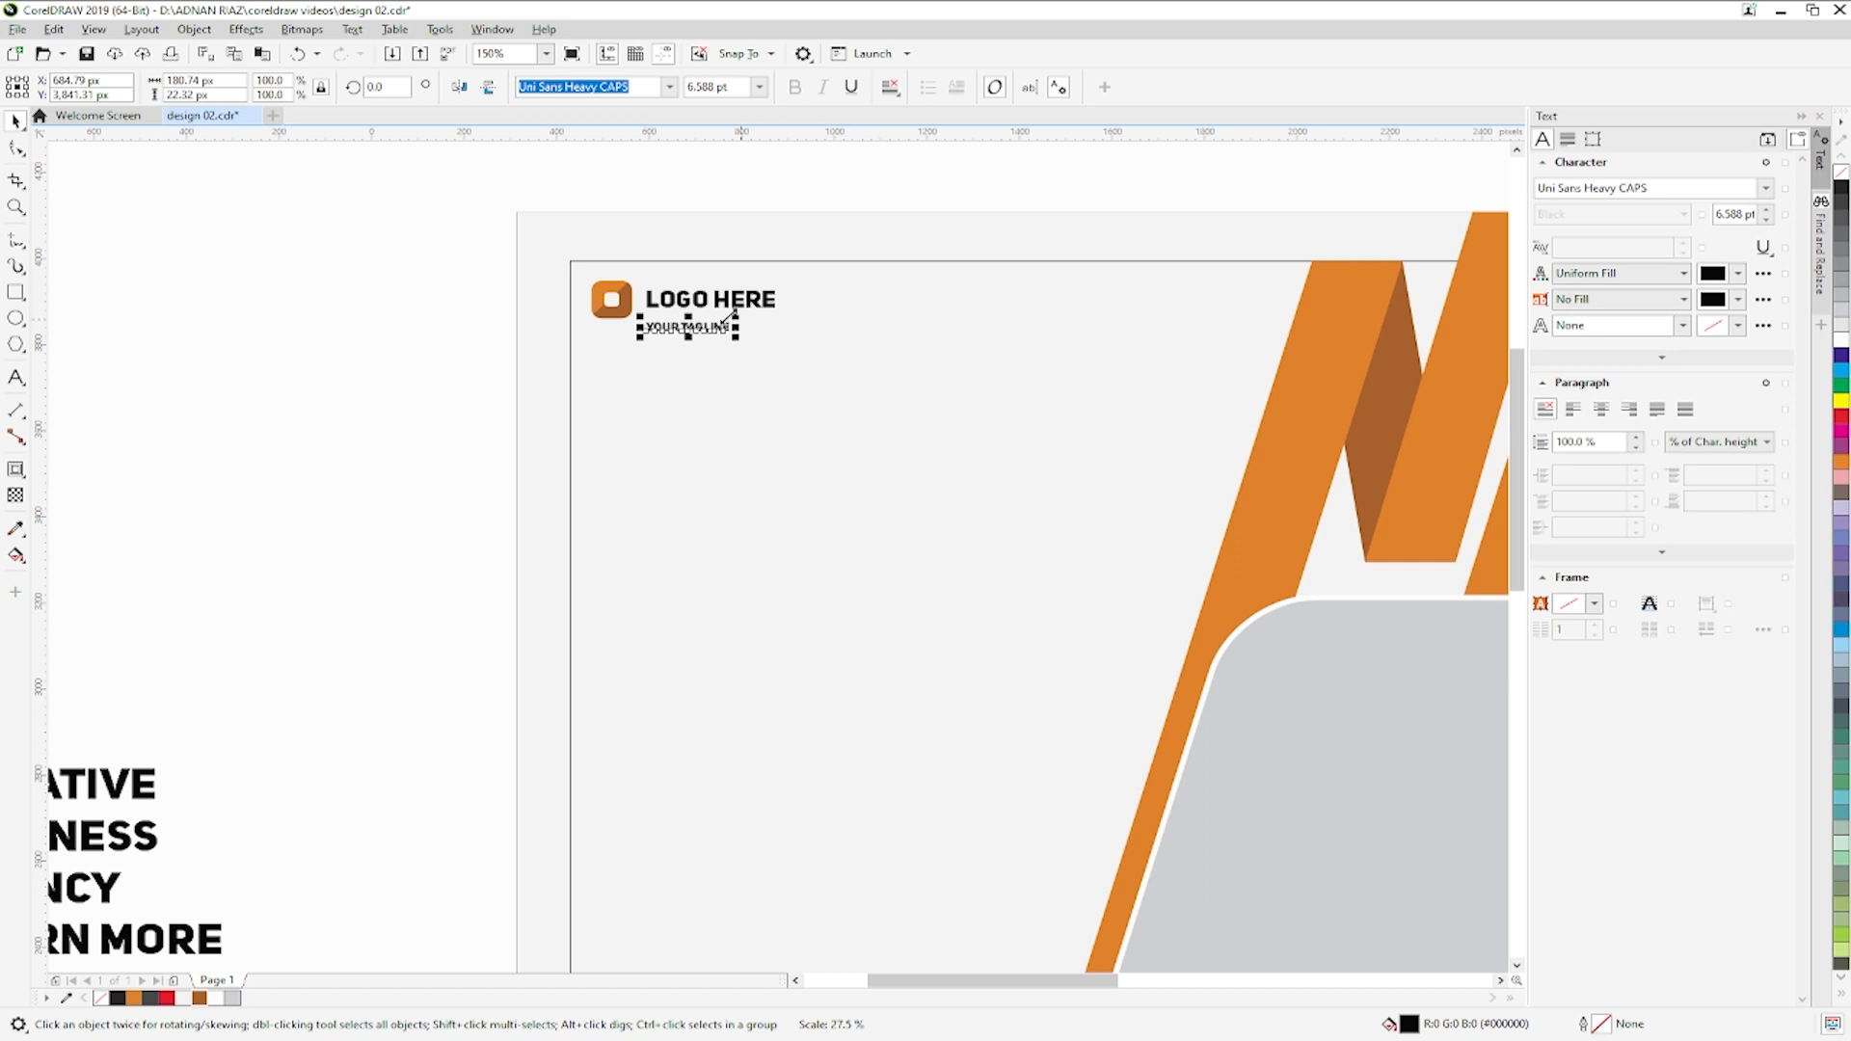
scroll(712, 309, up, 2)
shift+click(675, 304)
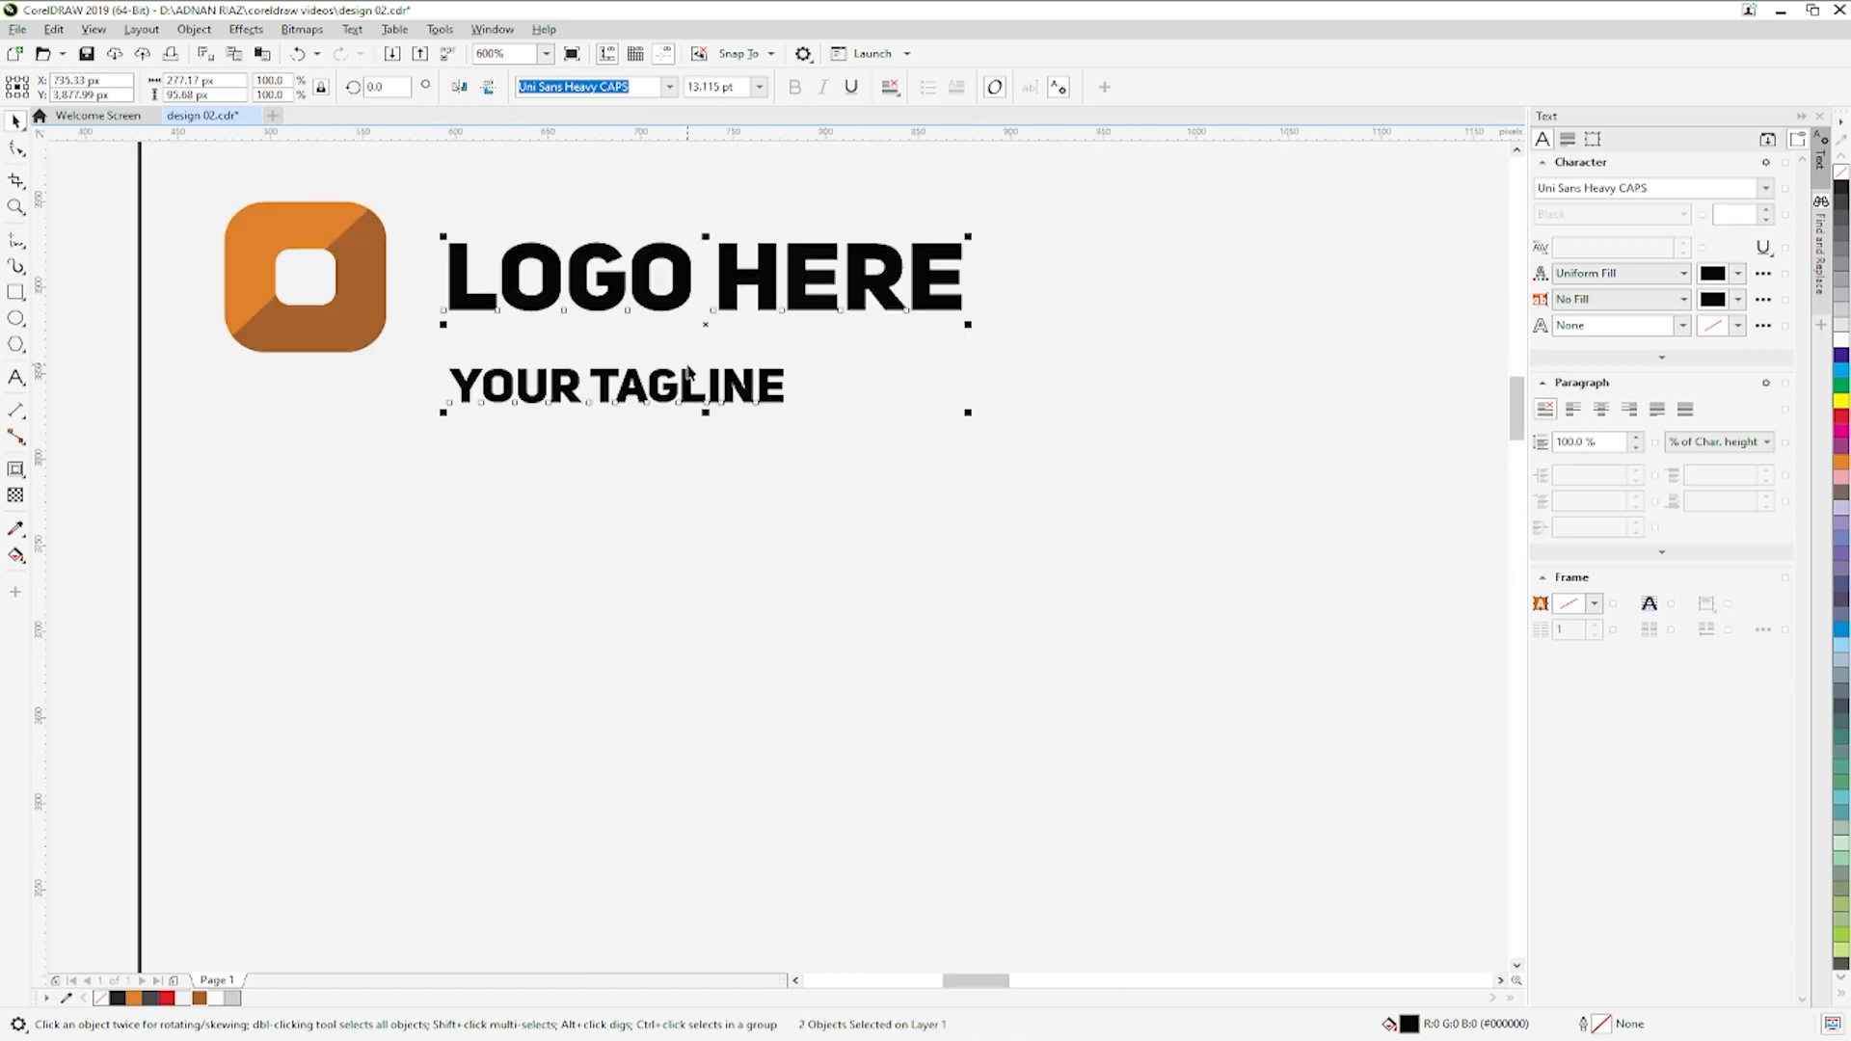
click(579, 396)
drag(579, 395, 581, 358)
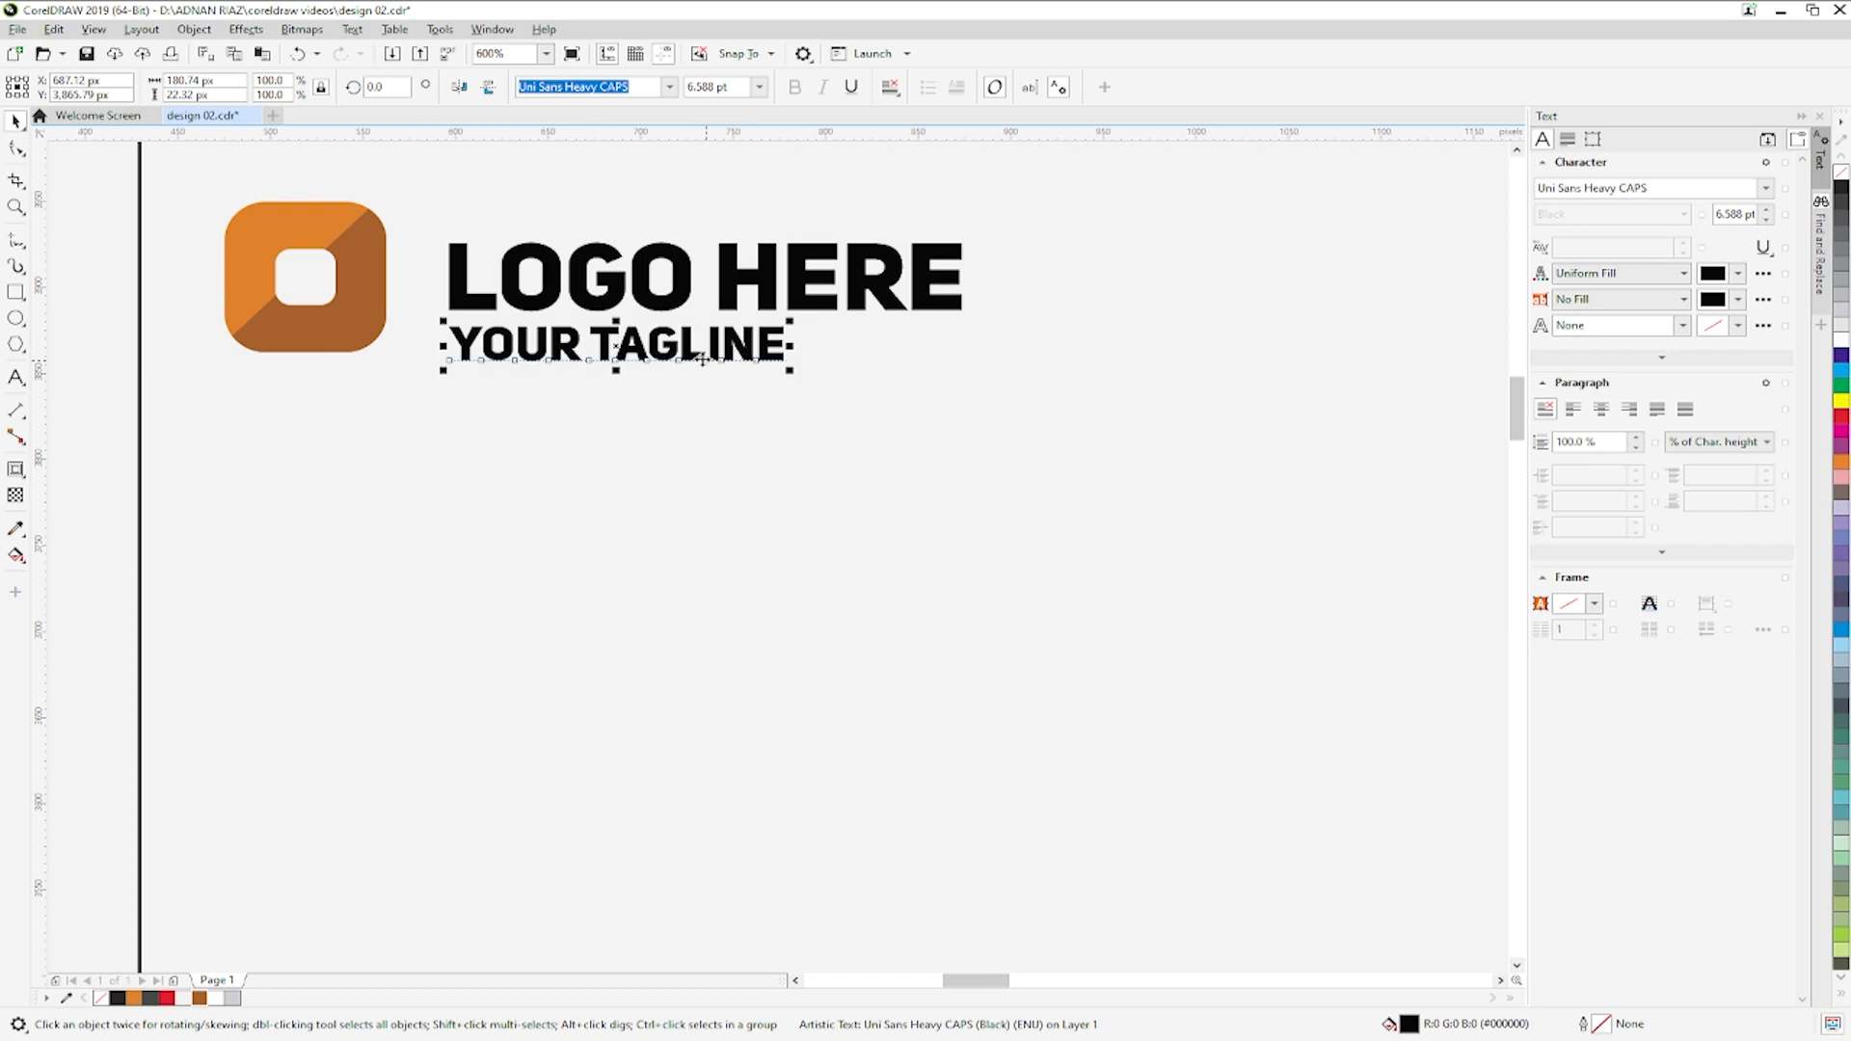
- Group LOGO HERE with the tagline and centre the pair vertically on the logo icon
scroll(660, 308, down, 2)
shift+click(658, 297)
key(ctrl+g)
shift+click(518, 309)
key(e)
key(Escape)
- Fill only the word LOGO in LOGO HERE with the orange document colour
click(627, 300)
click(769, 87)
key(Escape)
click(626, 285)
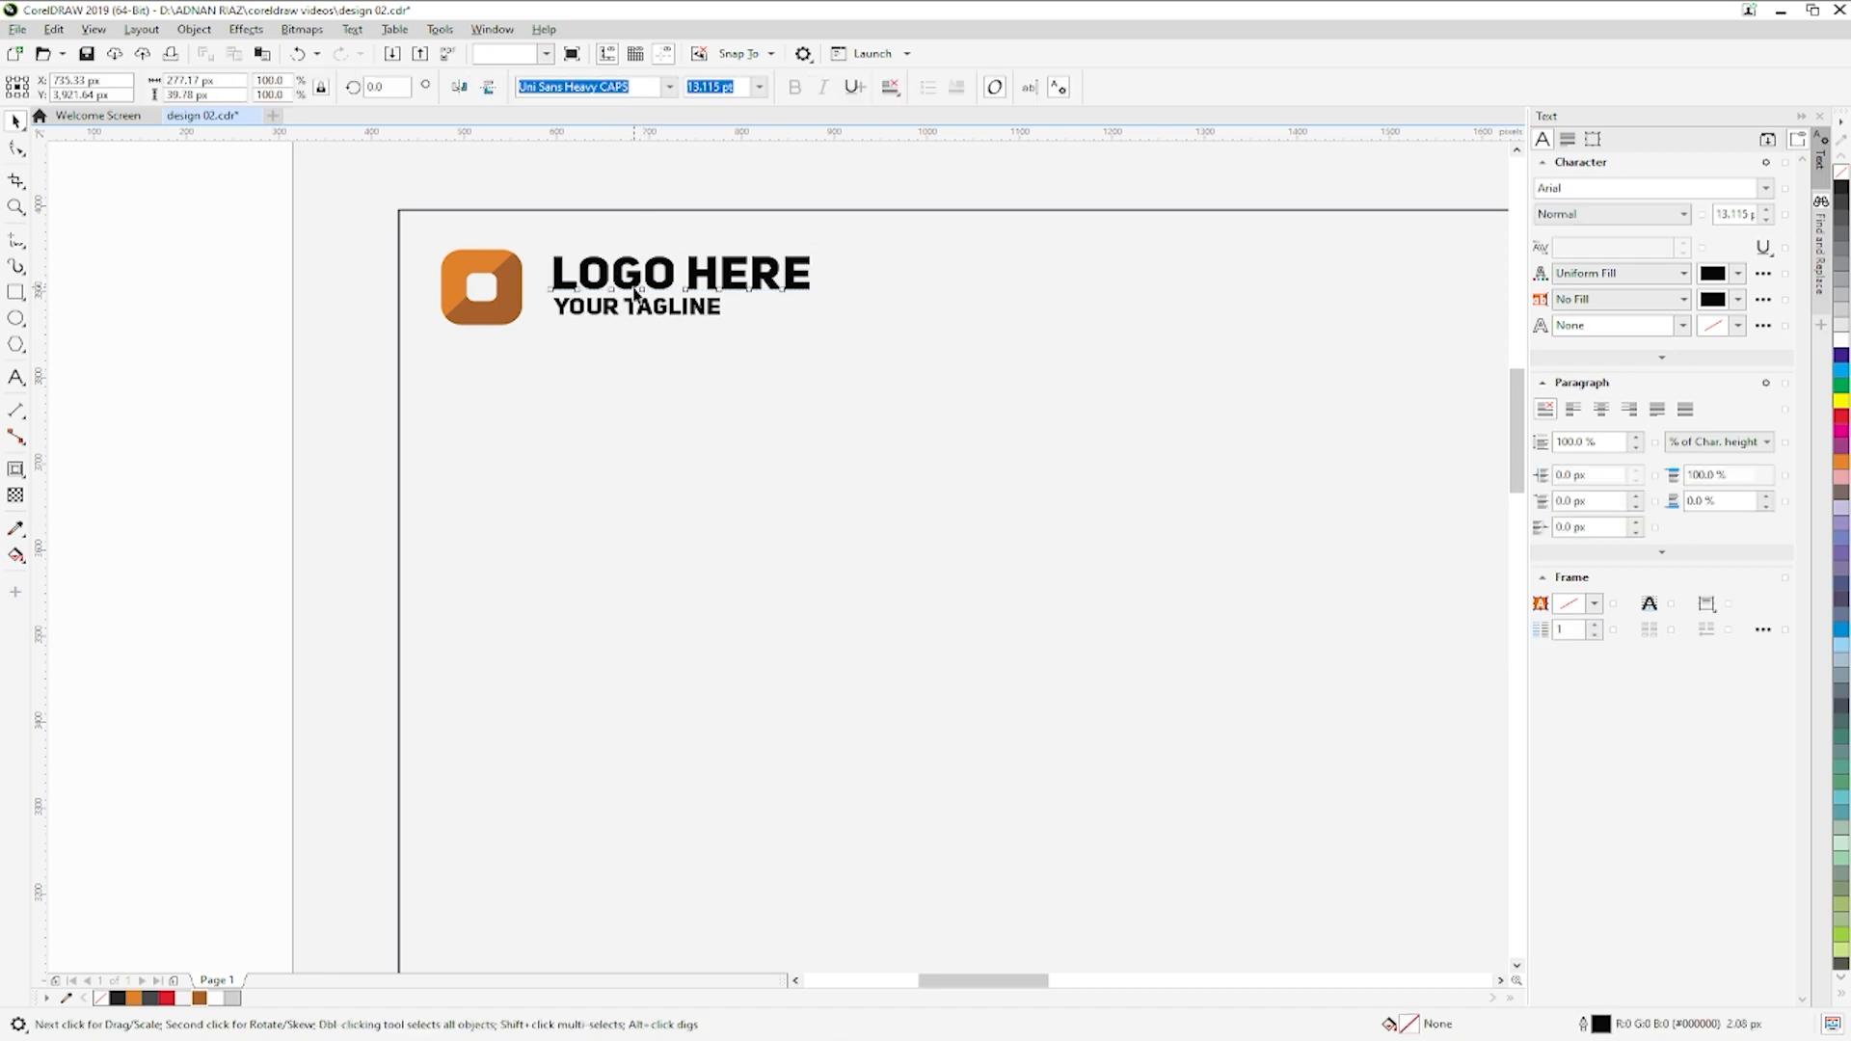
drag(680, 274, 539, 283)
key(ctrl+z)
double_click(674, 273)
drag(677, 272, 545, 282)
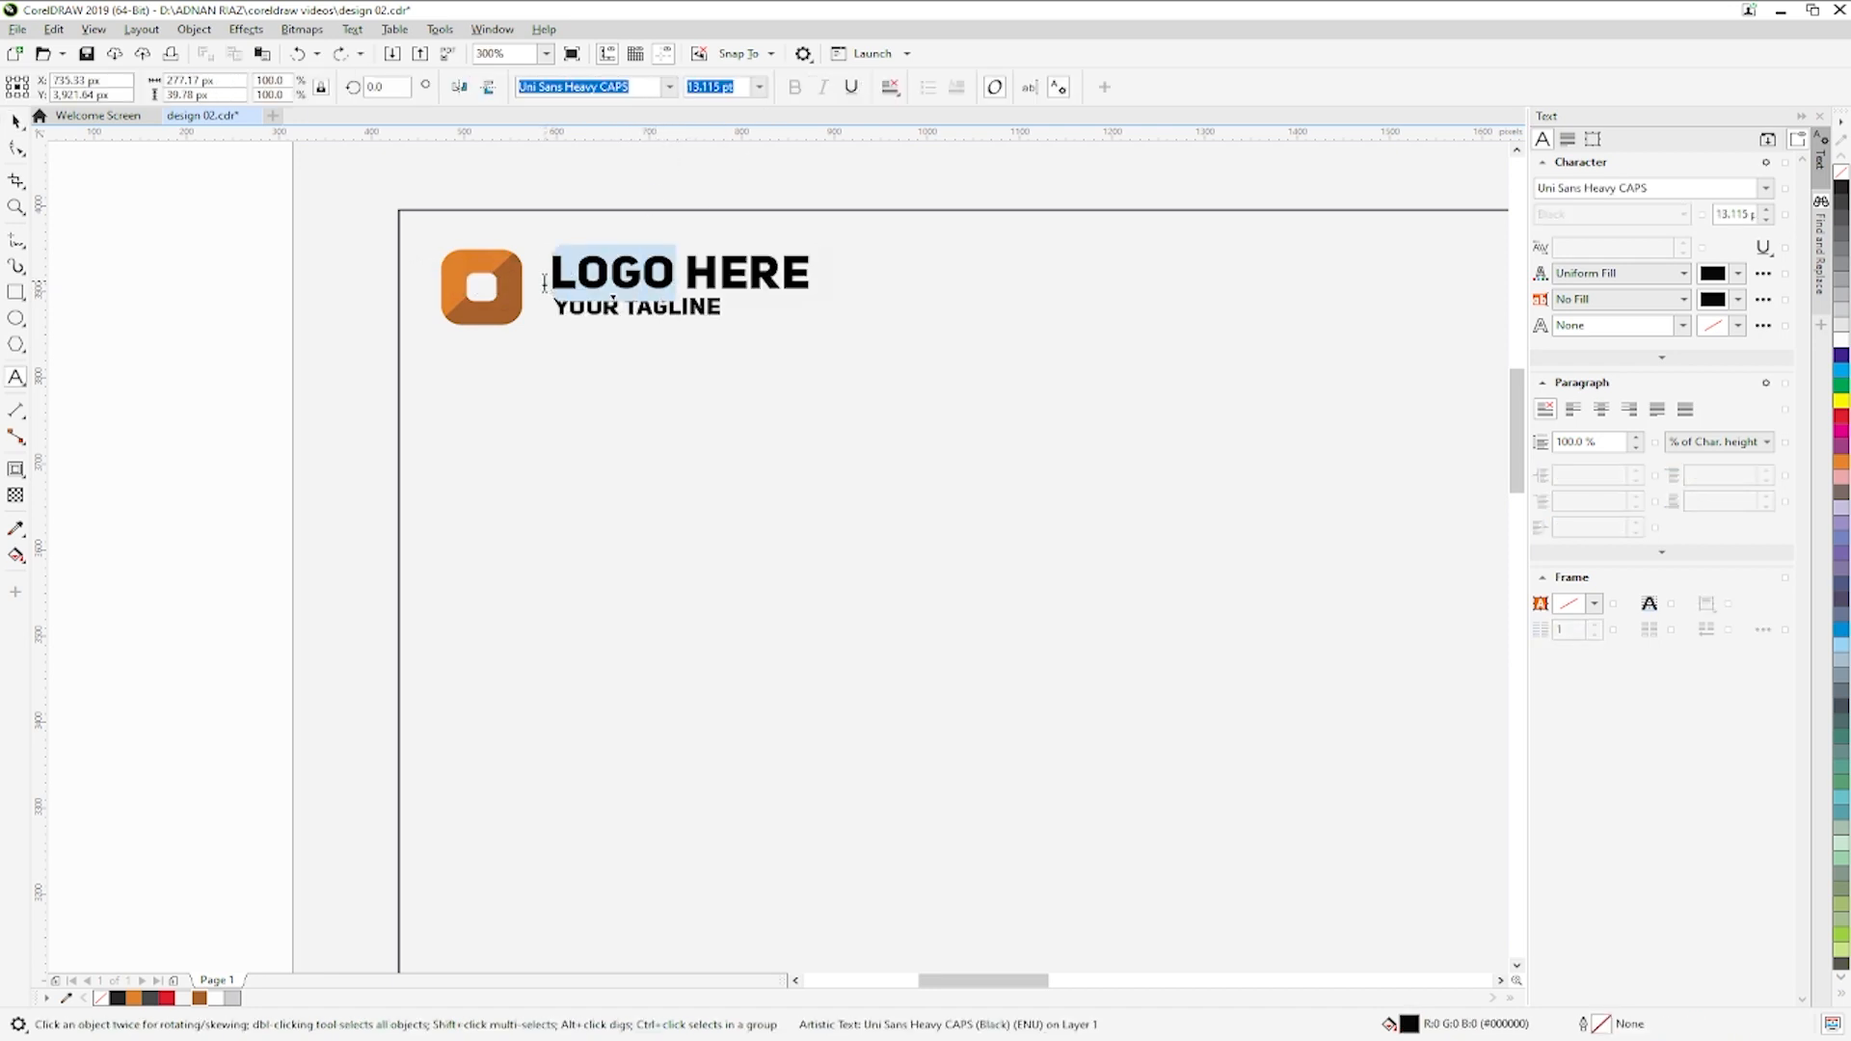
click(135, 997)
click(15, 122)
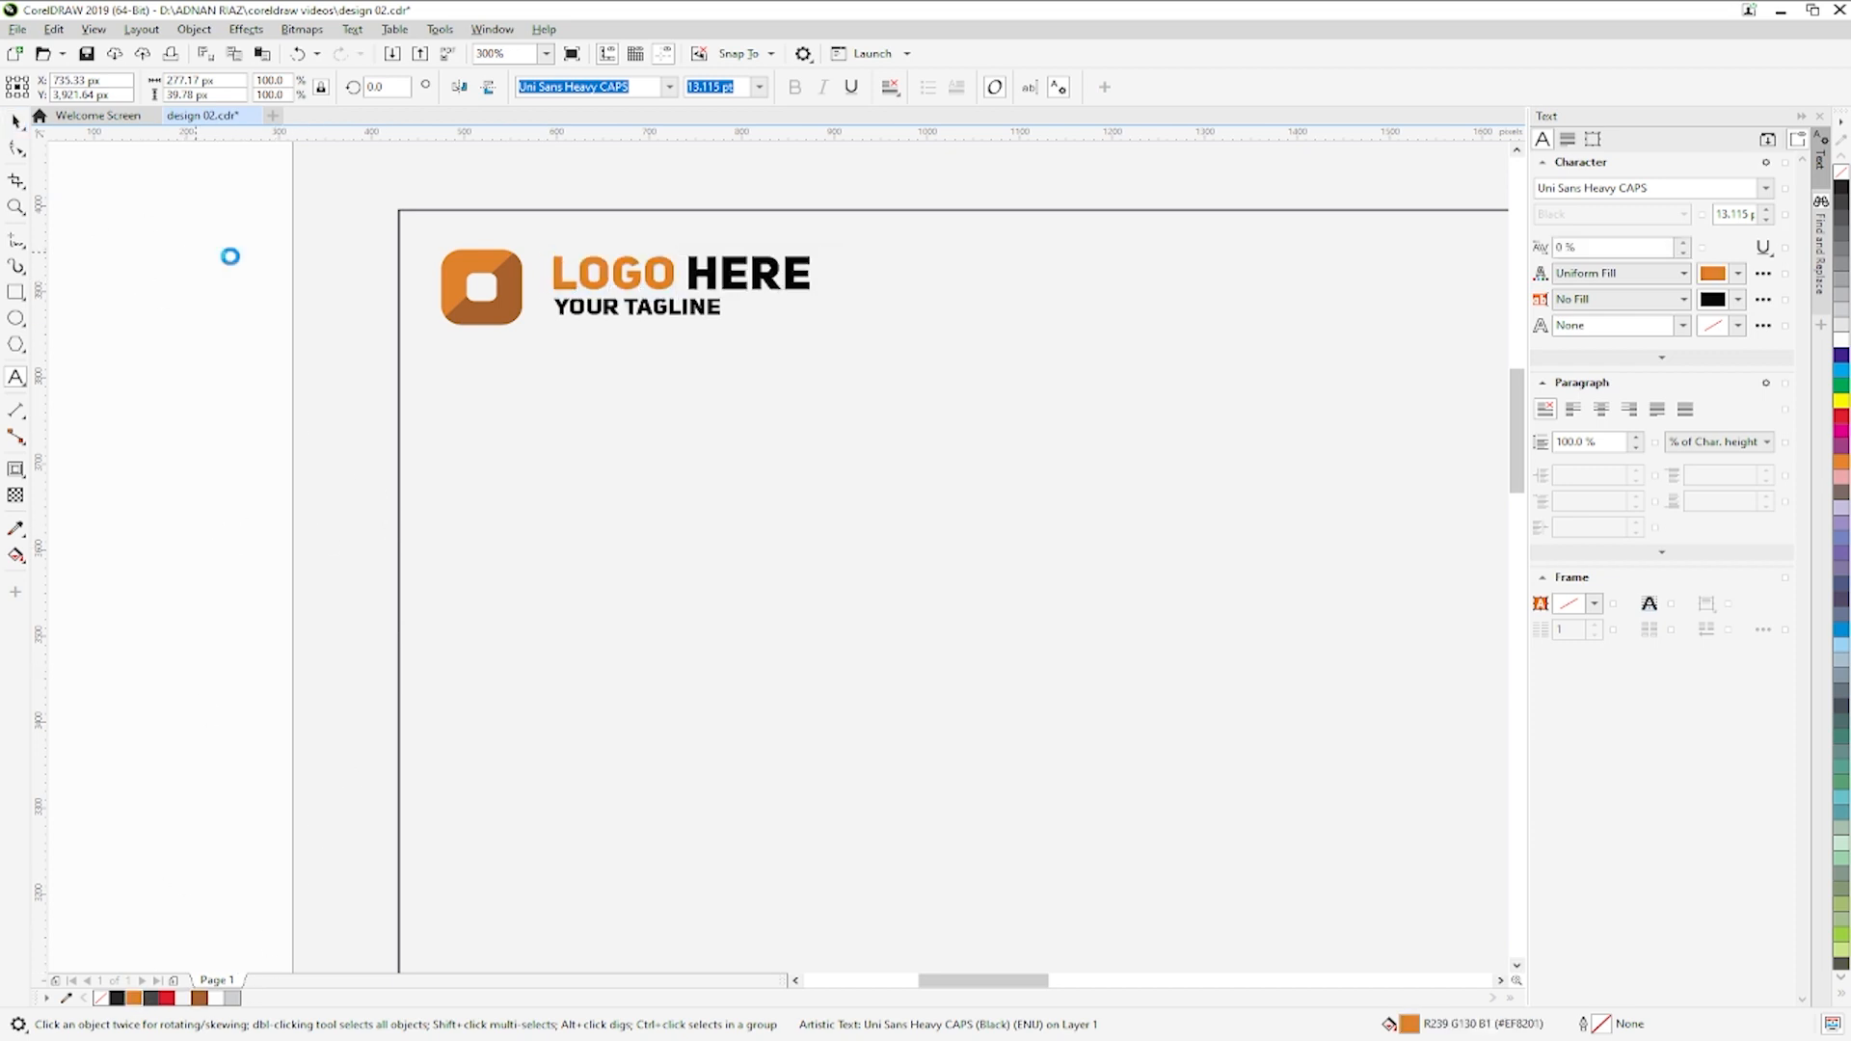
click(228, 255)
- Group the logo icon, LOGO HERE and the tagline into one object
scroll(496, 328, down, 1)
drag(341, 292, 396, 290)
drag(832, 393, 832, 393)
key(ctrl+g)
shift+click(596, 390)
click(237, 383)
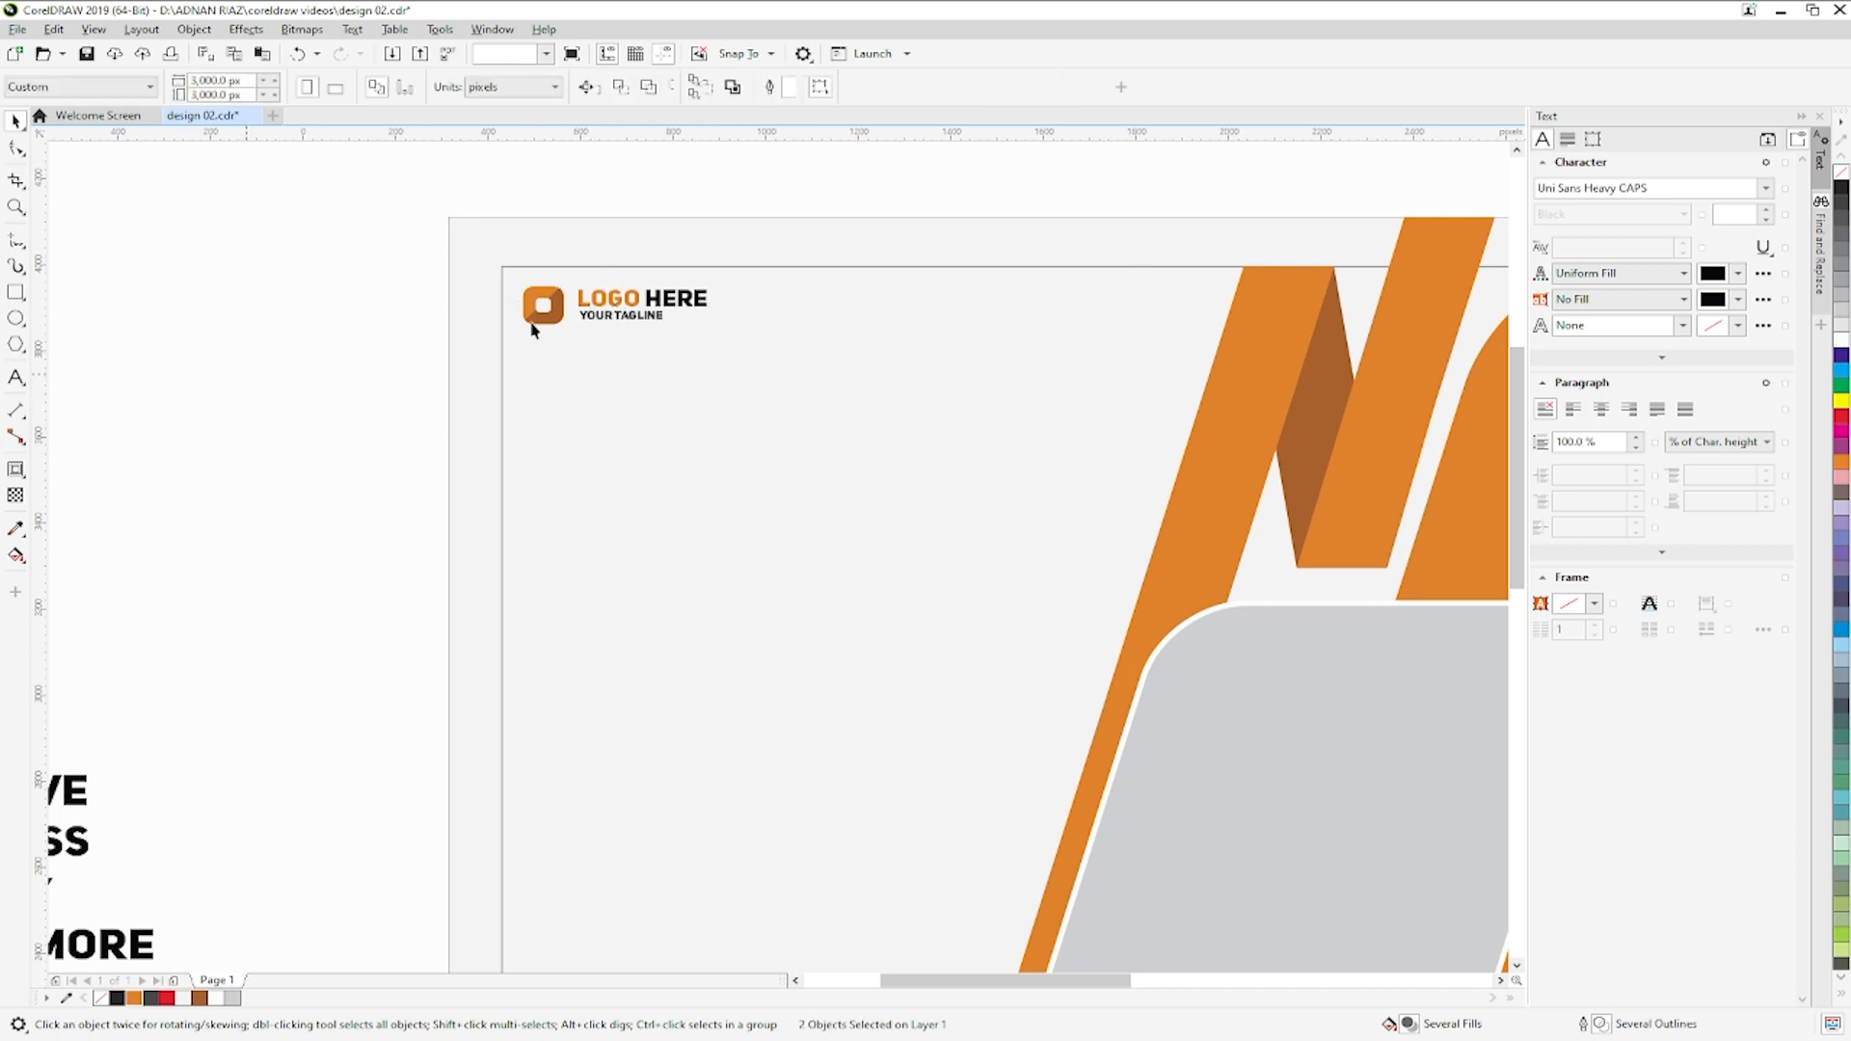
- Move the CREATIVE, BUSINESS and AGENCY lines onto the page's blank area below the logo, stacked in that order
scroll(633, 320, down, 1)
drag(286, 431, 409, 400)
click(446, 525)
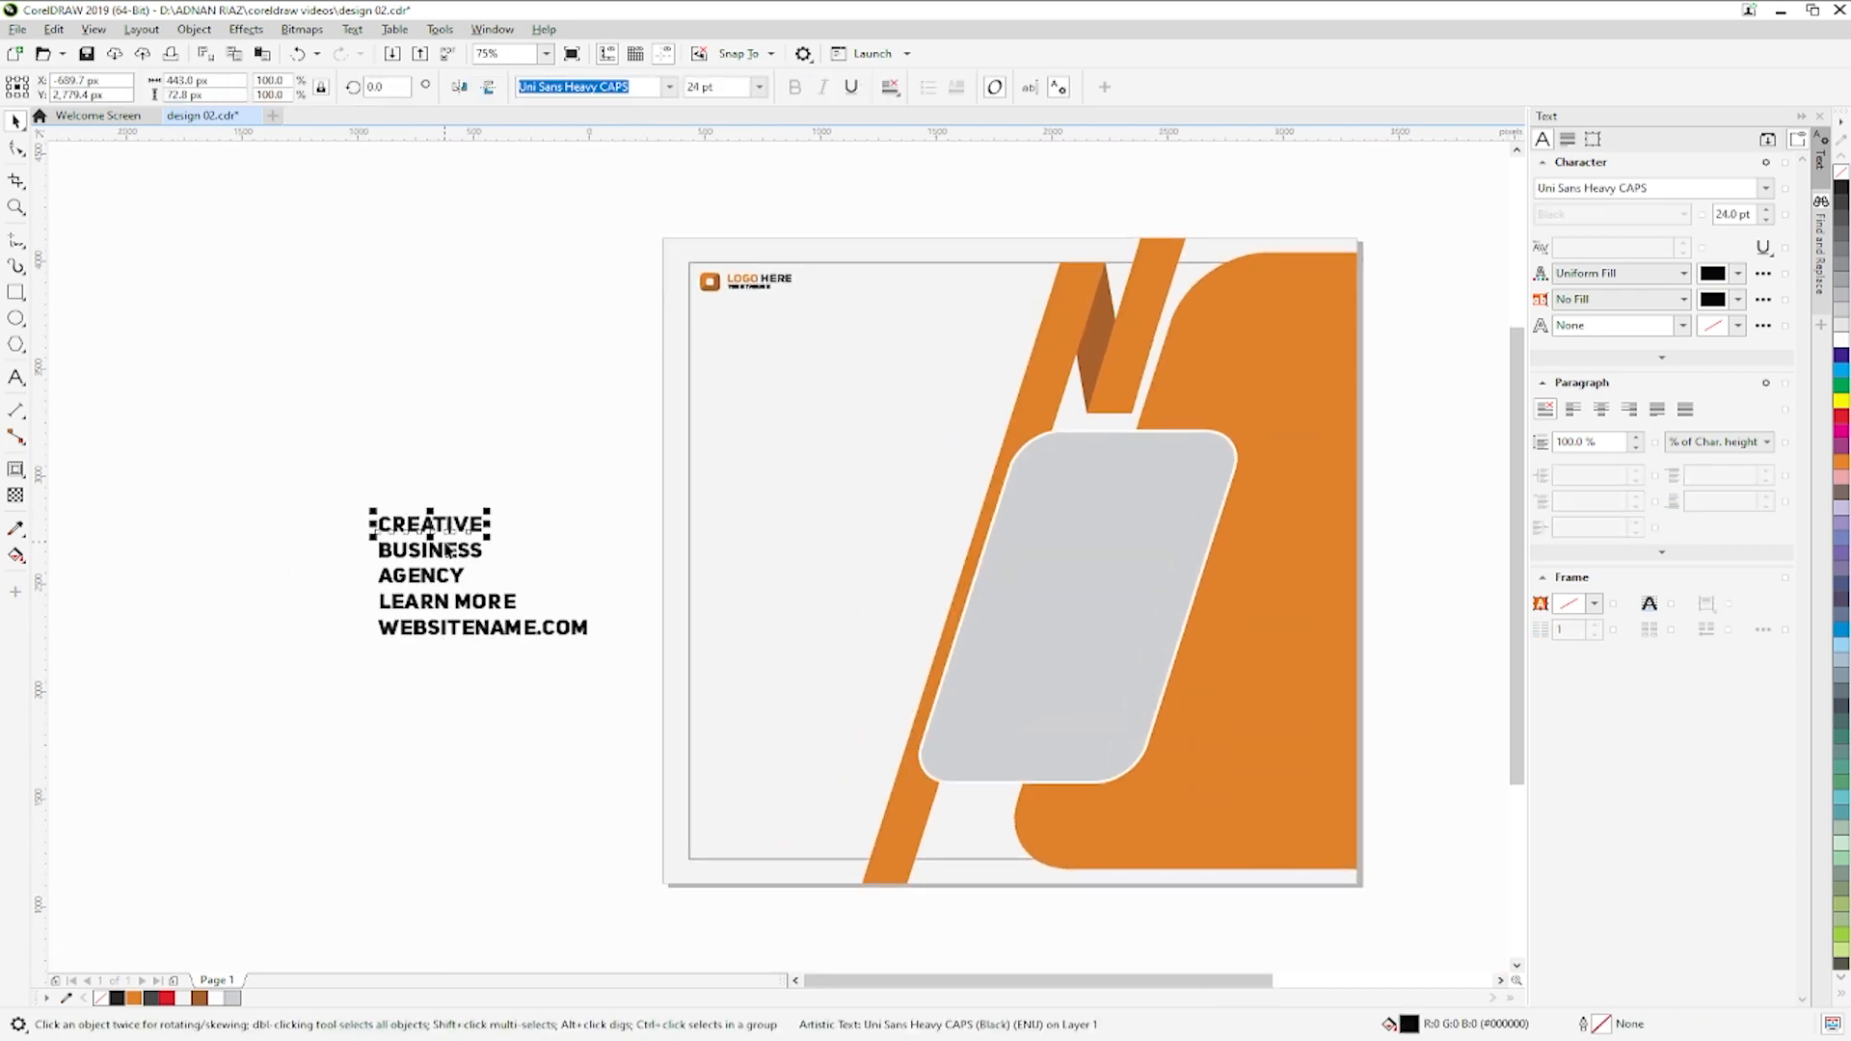
drag(865, 416, 864, 417)
click(467, 528)
drag(468, 529, 840, 411)
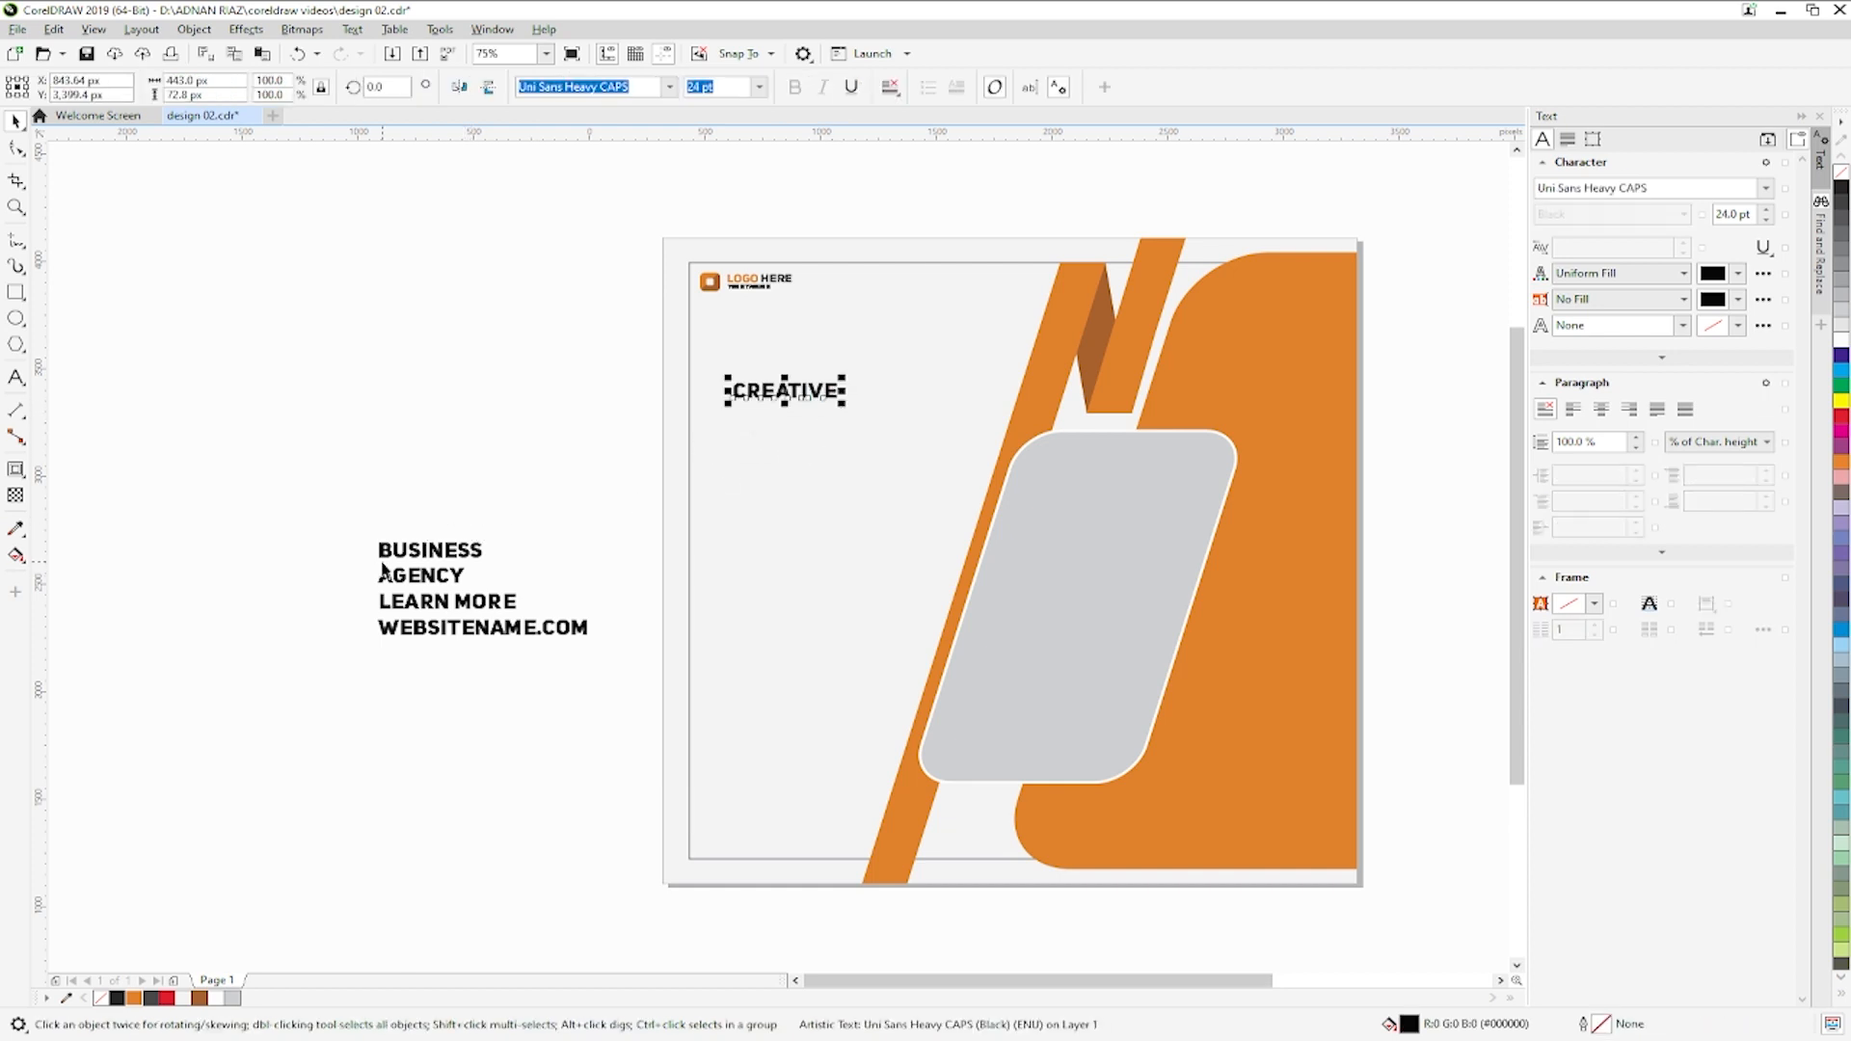
click(427, 557)
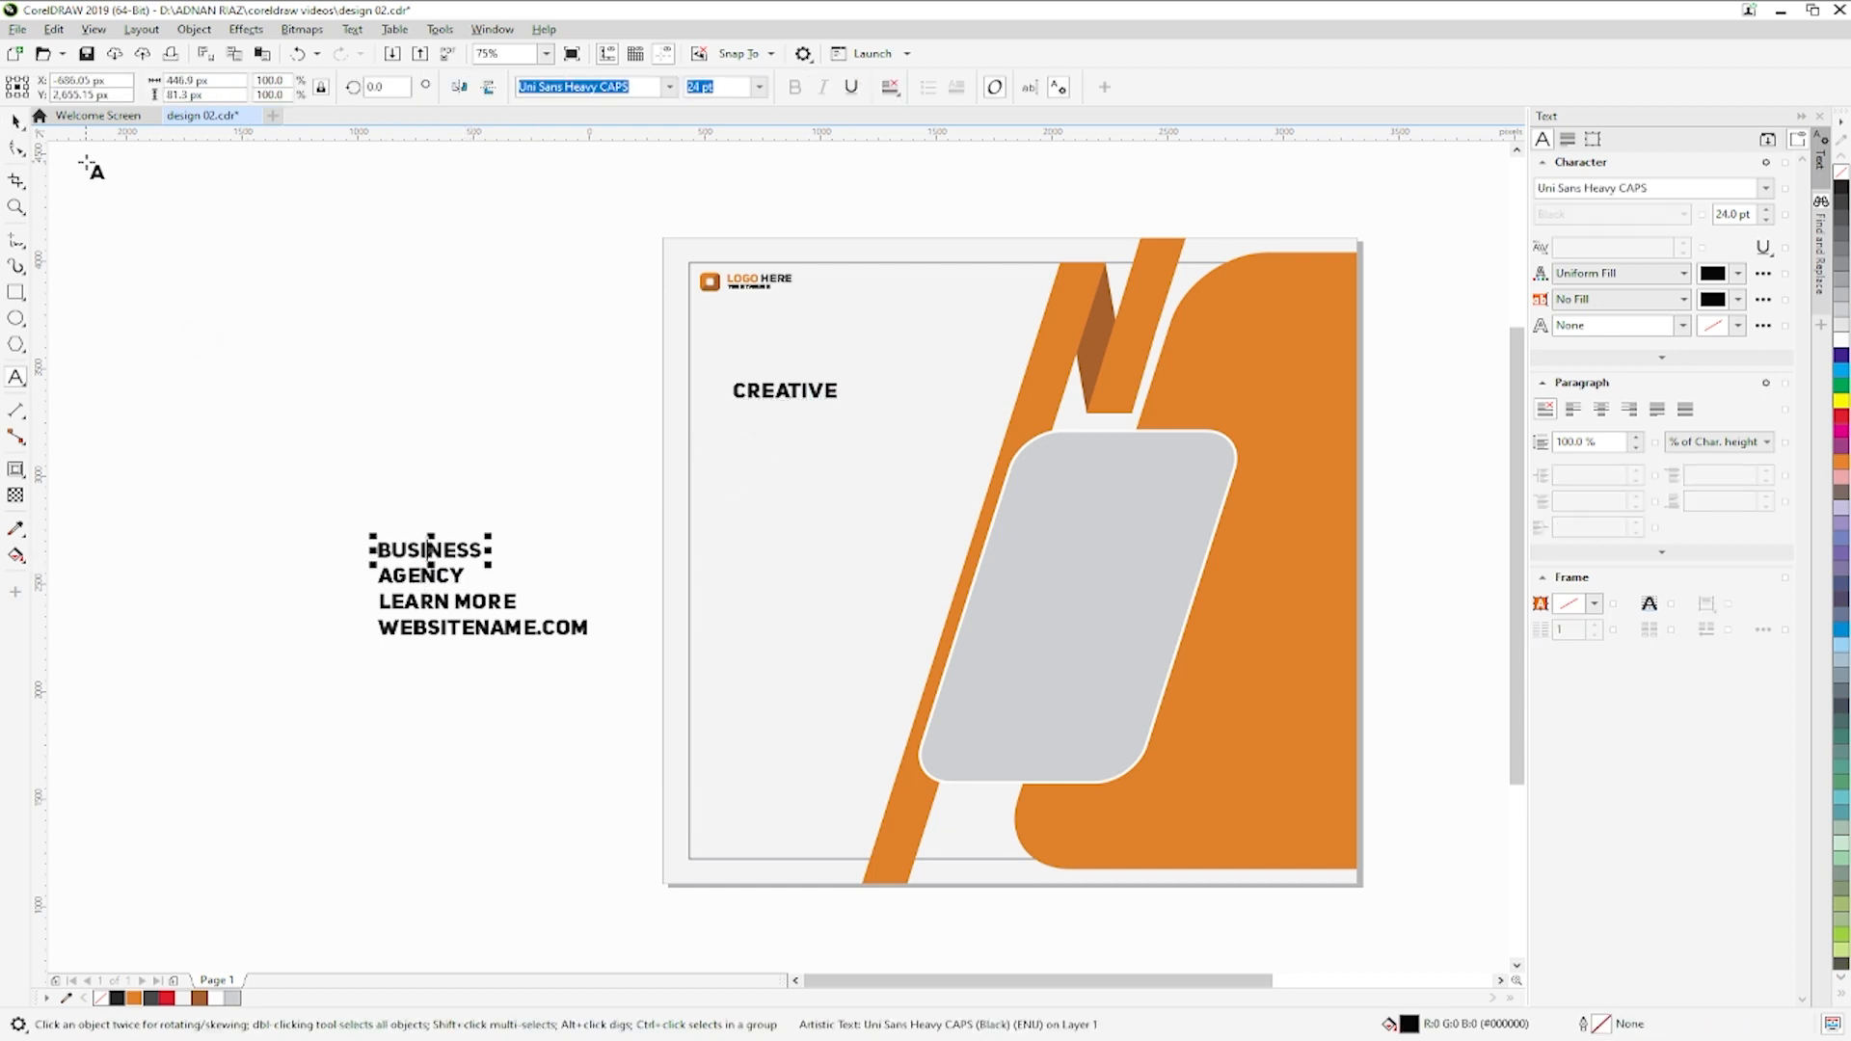
shift+click(449, 579)
drag(431, 564, 788, 434)
click(933, 412)
- Enlarge the CREATIVE line to about 49 pt and the BUSINESS line to about 39 pt
scroll(810, 398, up, 2)
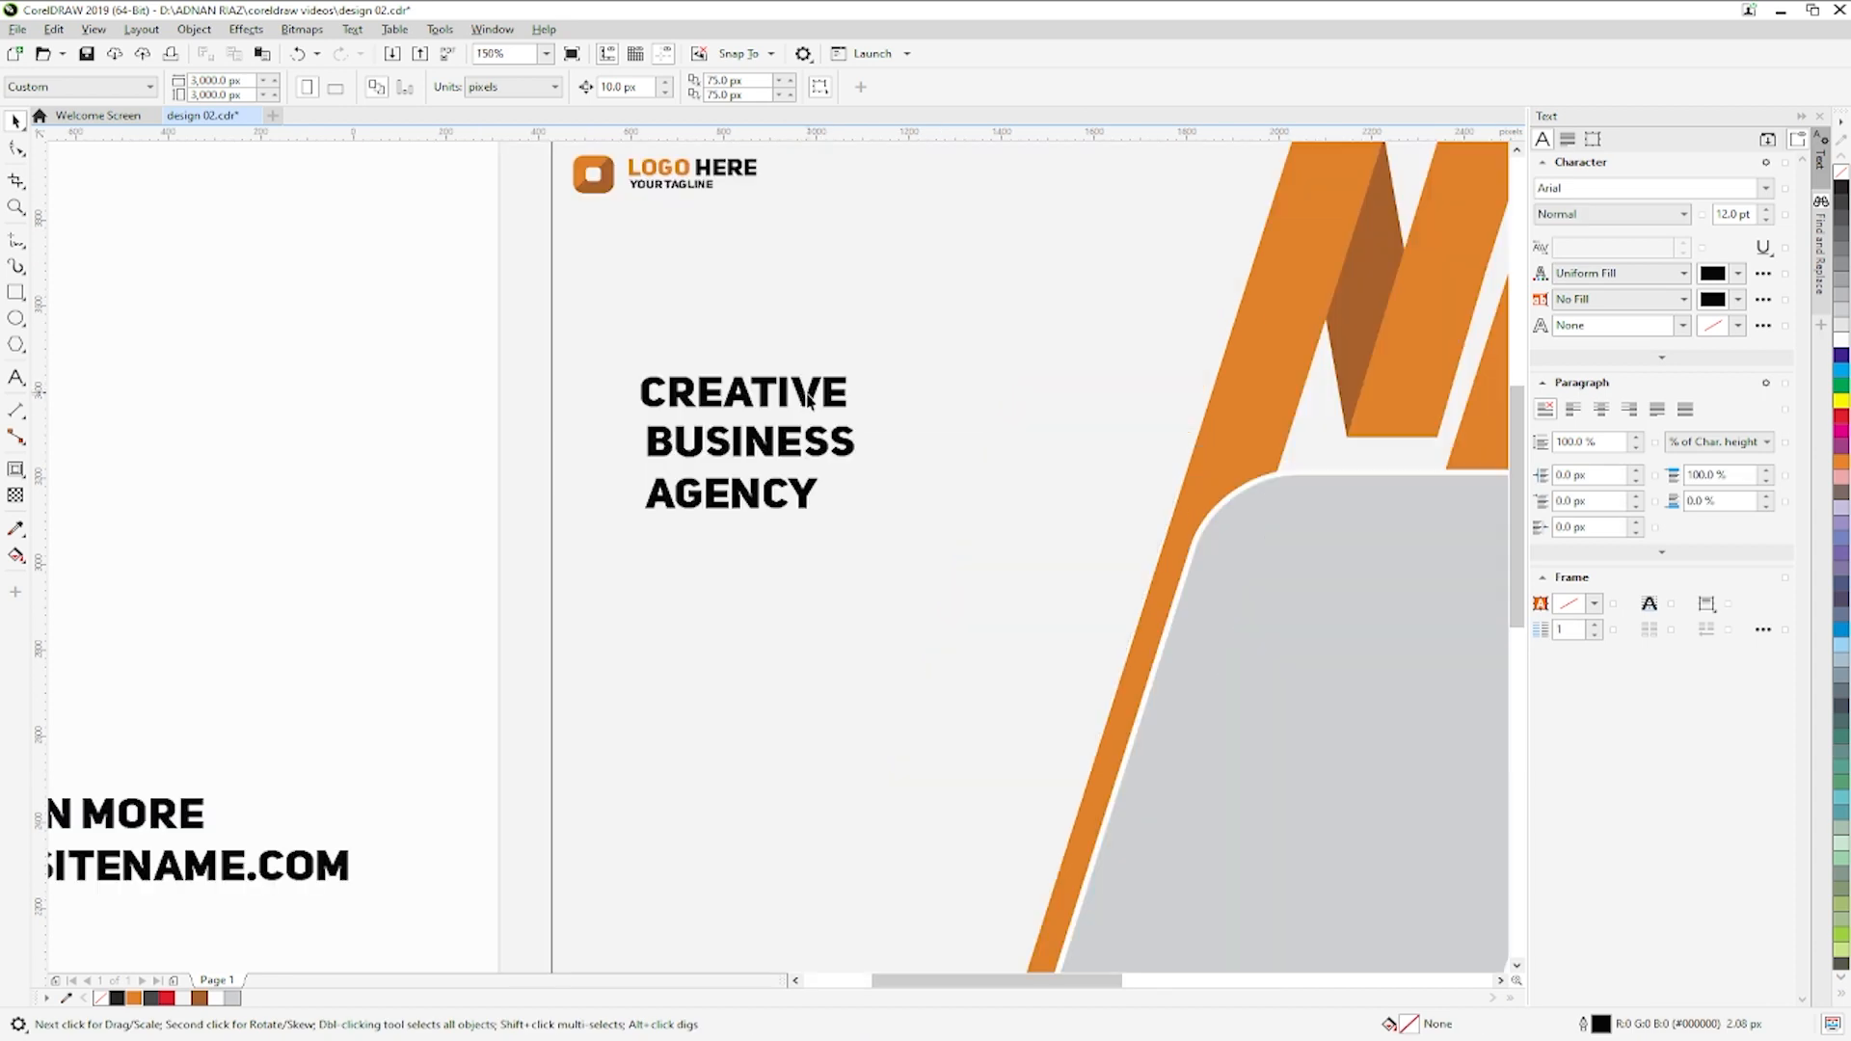
click(810, 408)
drag(854, 369, 1061, 277)
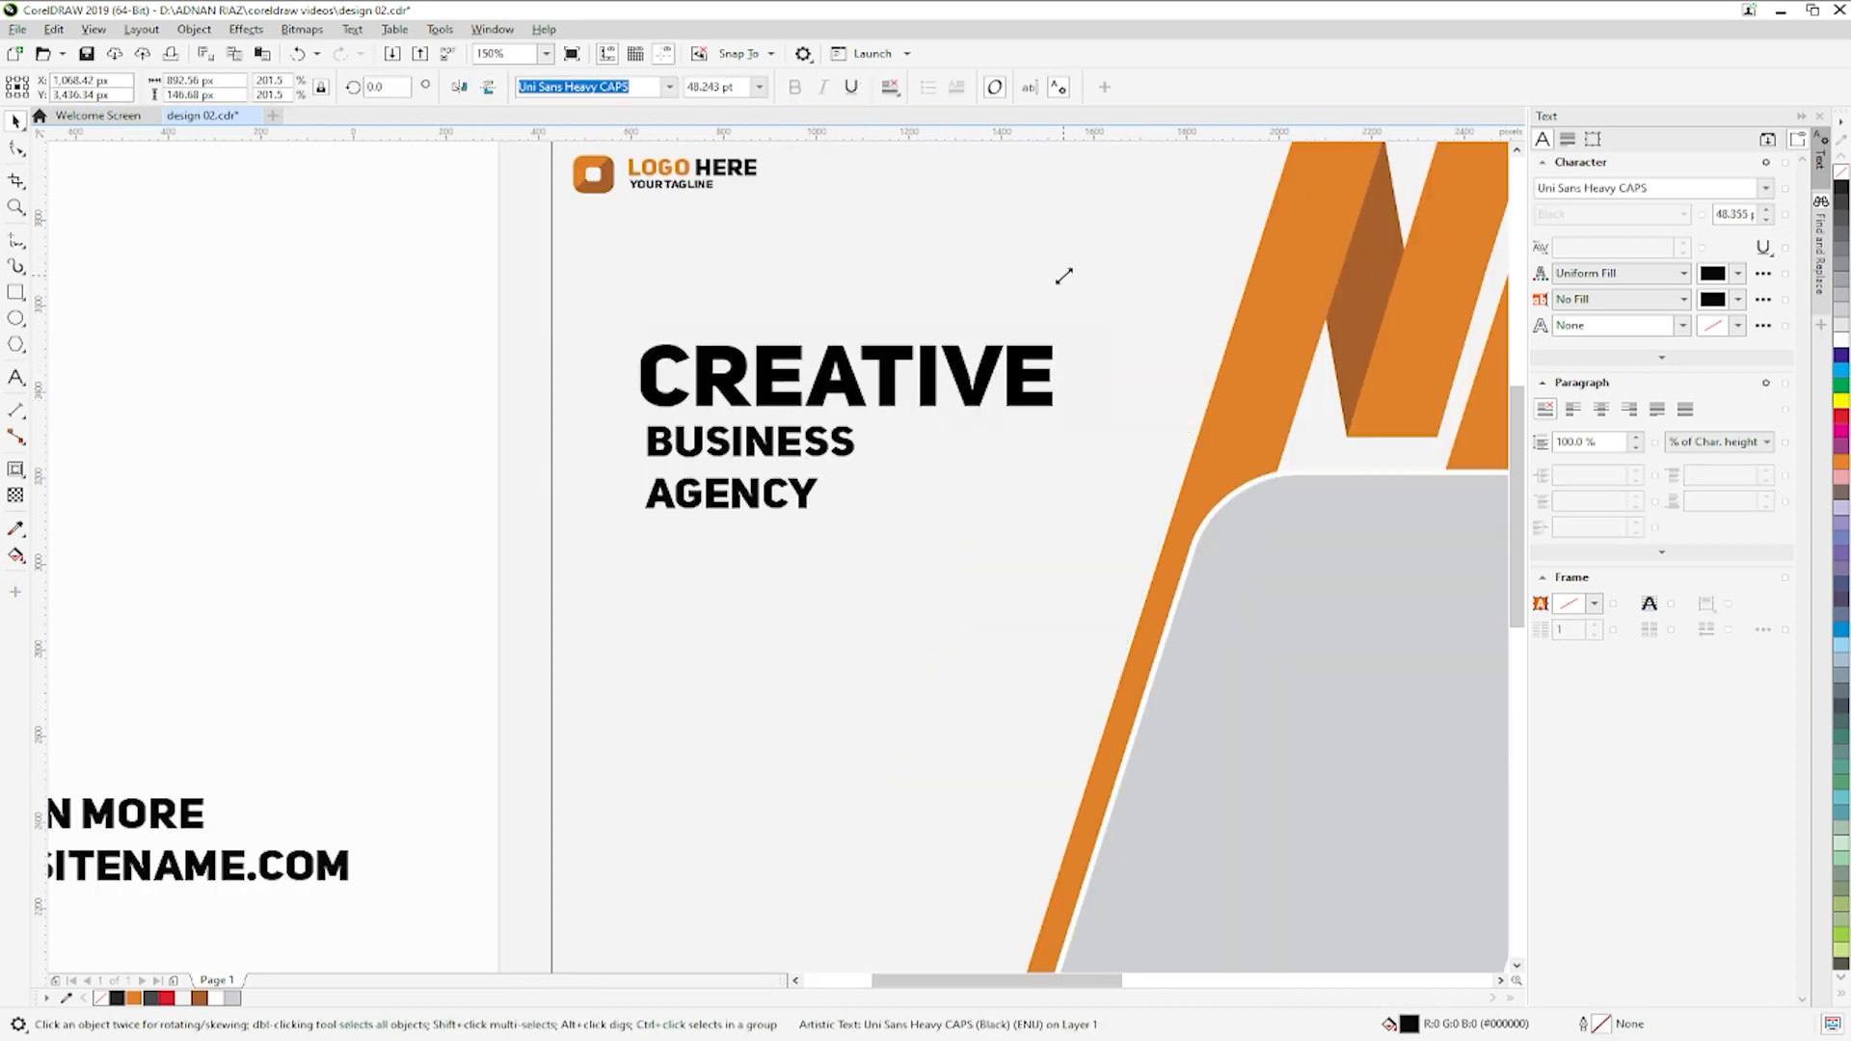
click(846, 446)
key(Delete)
key(ctrl+z)
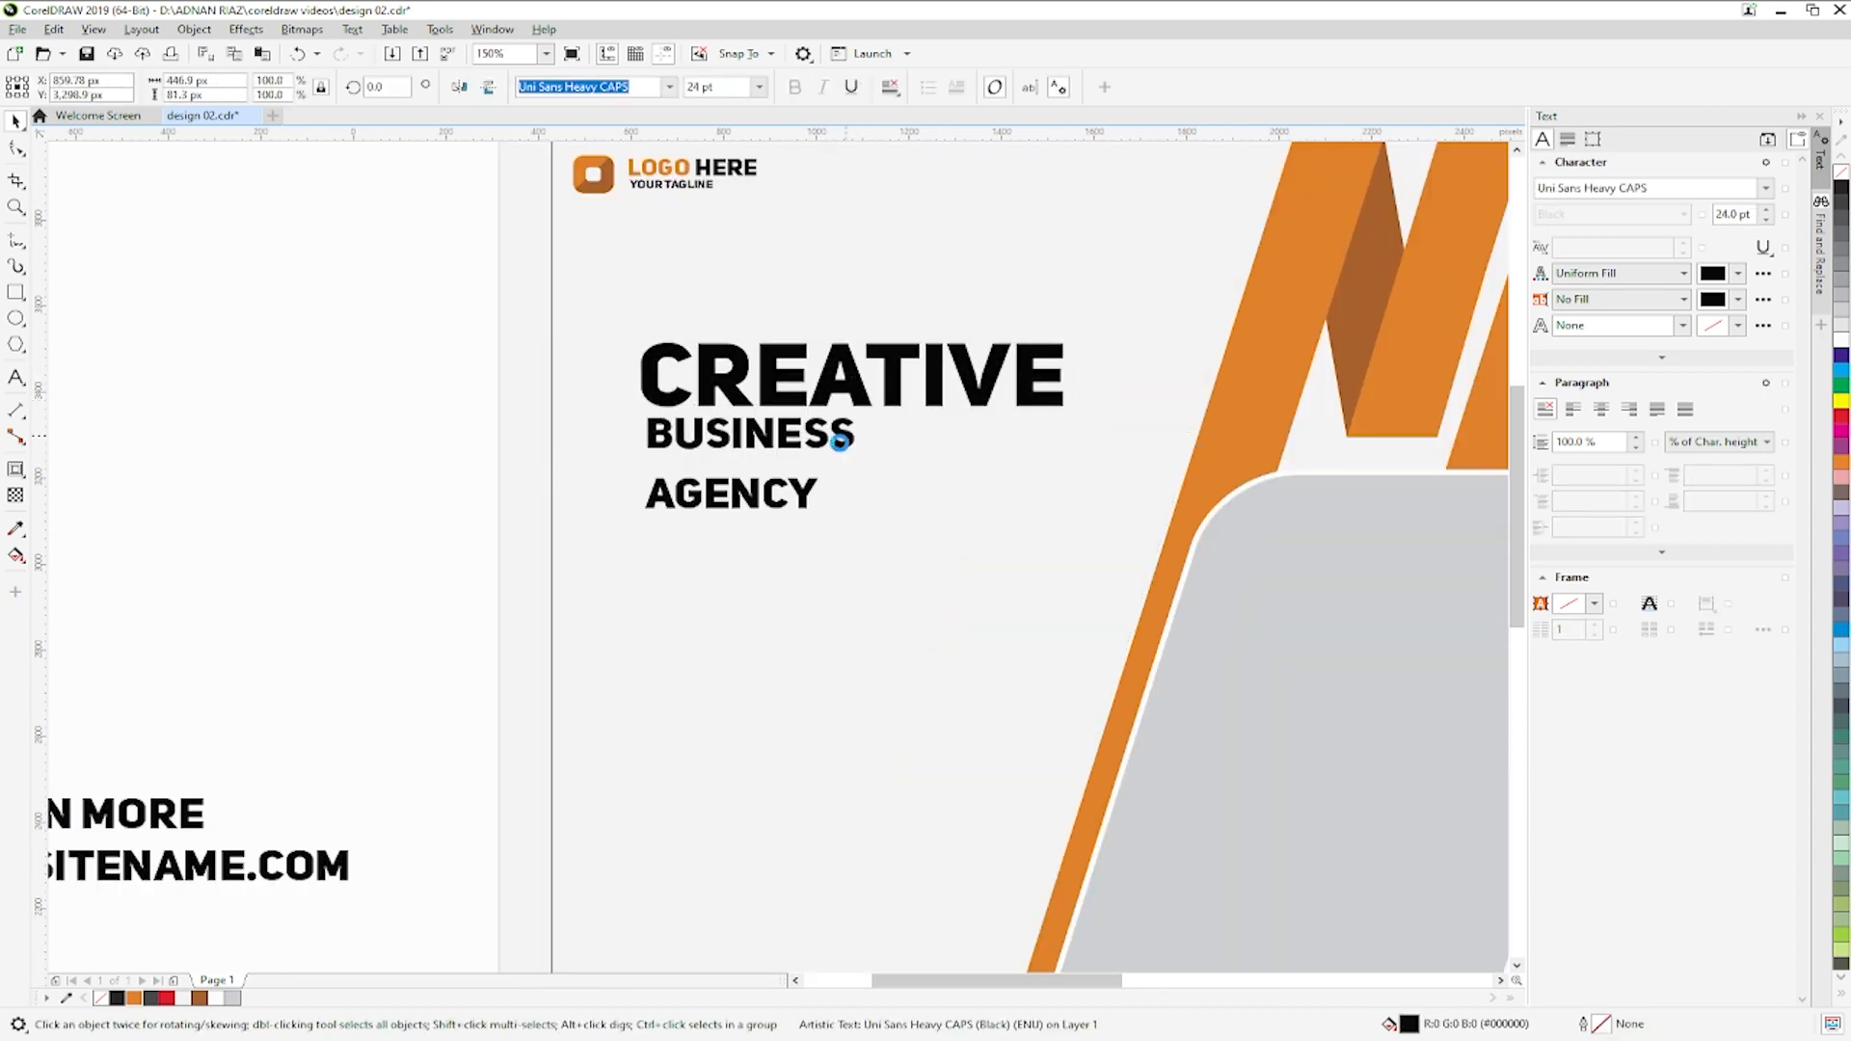
drag(857, 461, 983, 496)
- Enlarge the AGENCY line to about 43 pt and left-align the three headline lines
click(812, 507)
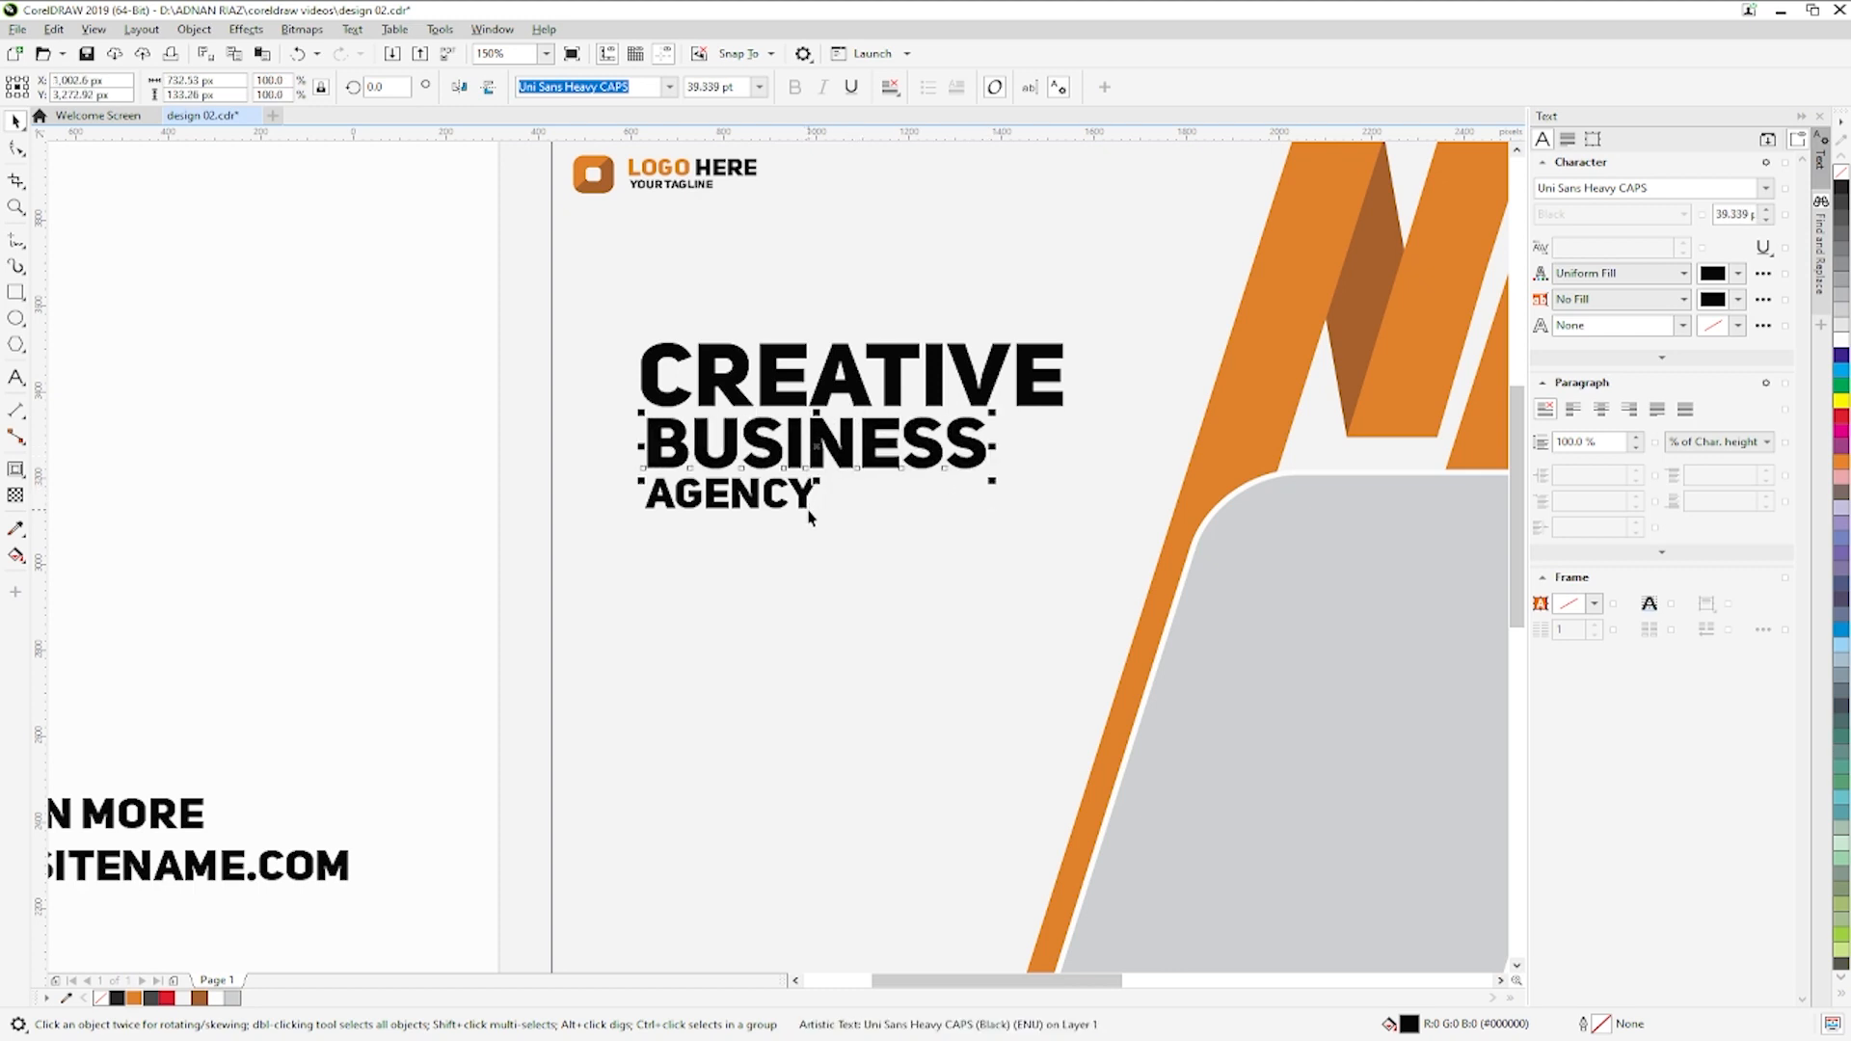
drag(819, 516, 962, 608)
drag(260, 248, 1104, 629)
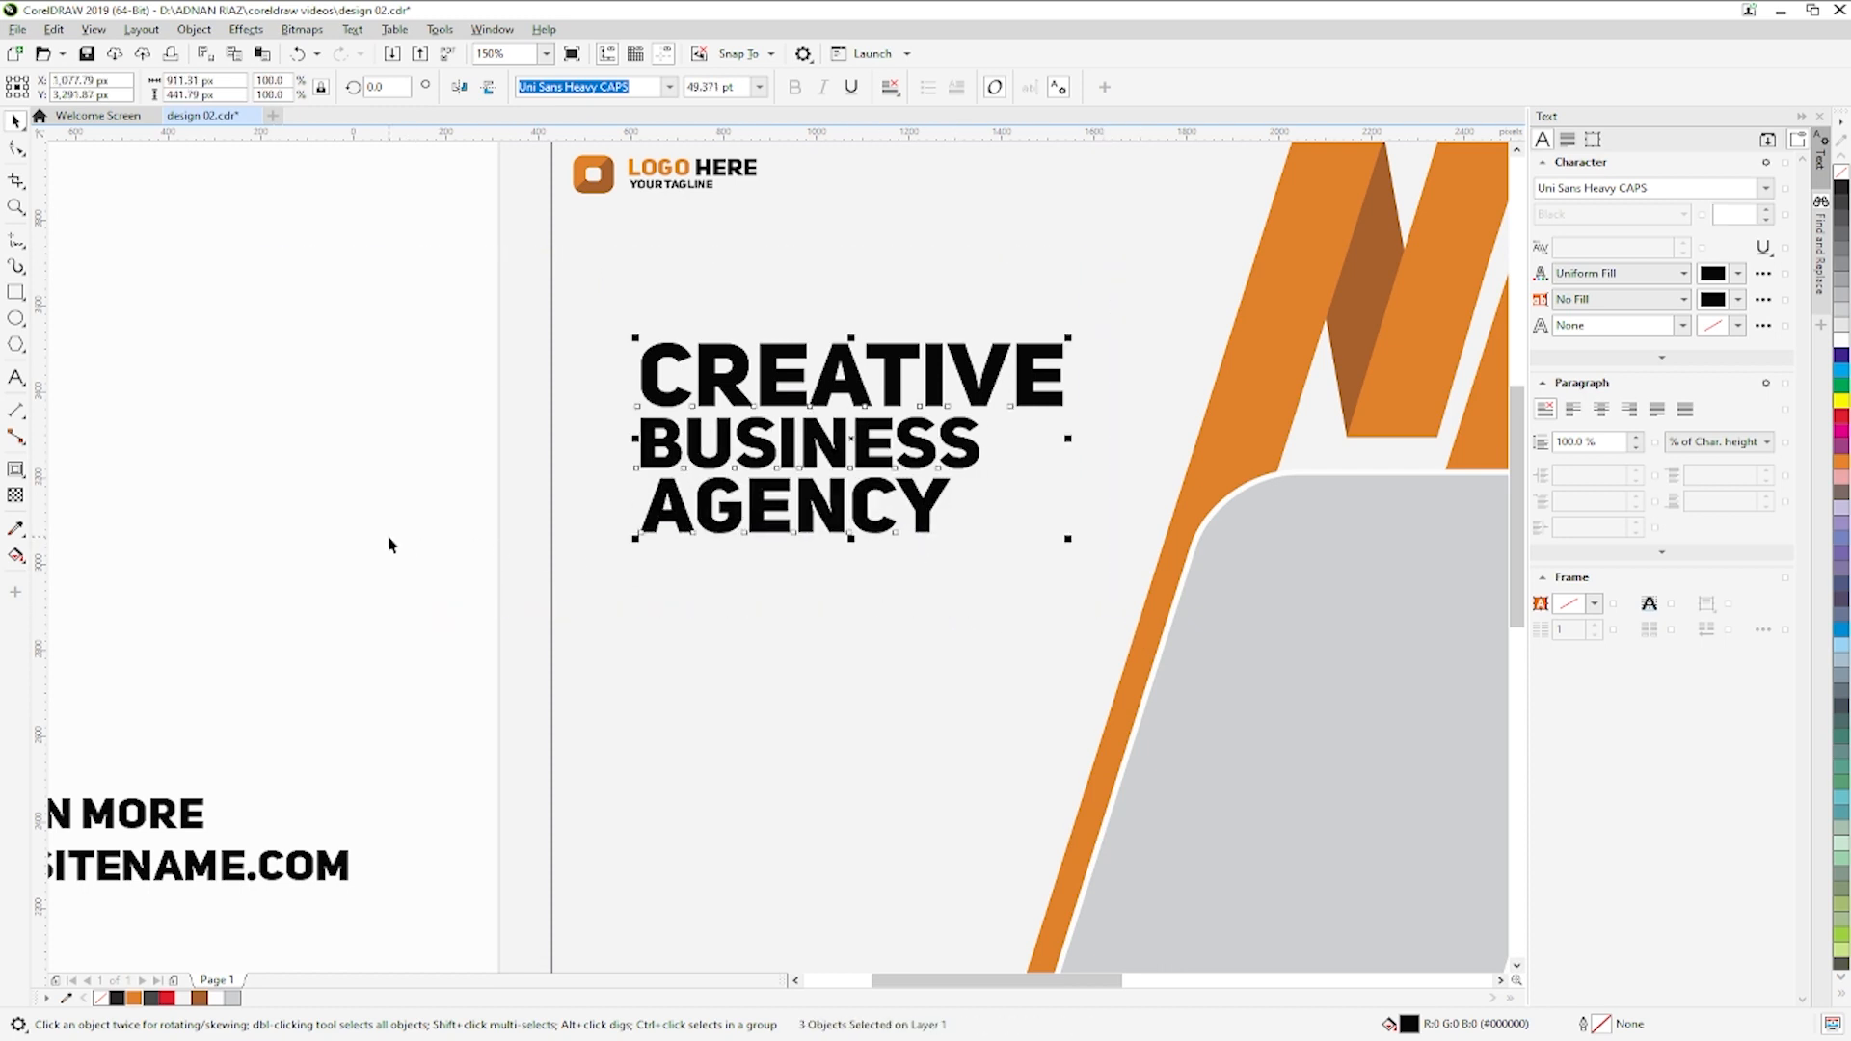
key(shift+c)
key(shift+c)
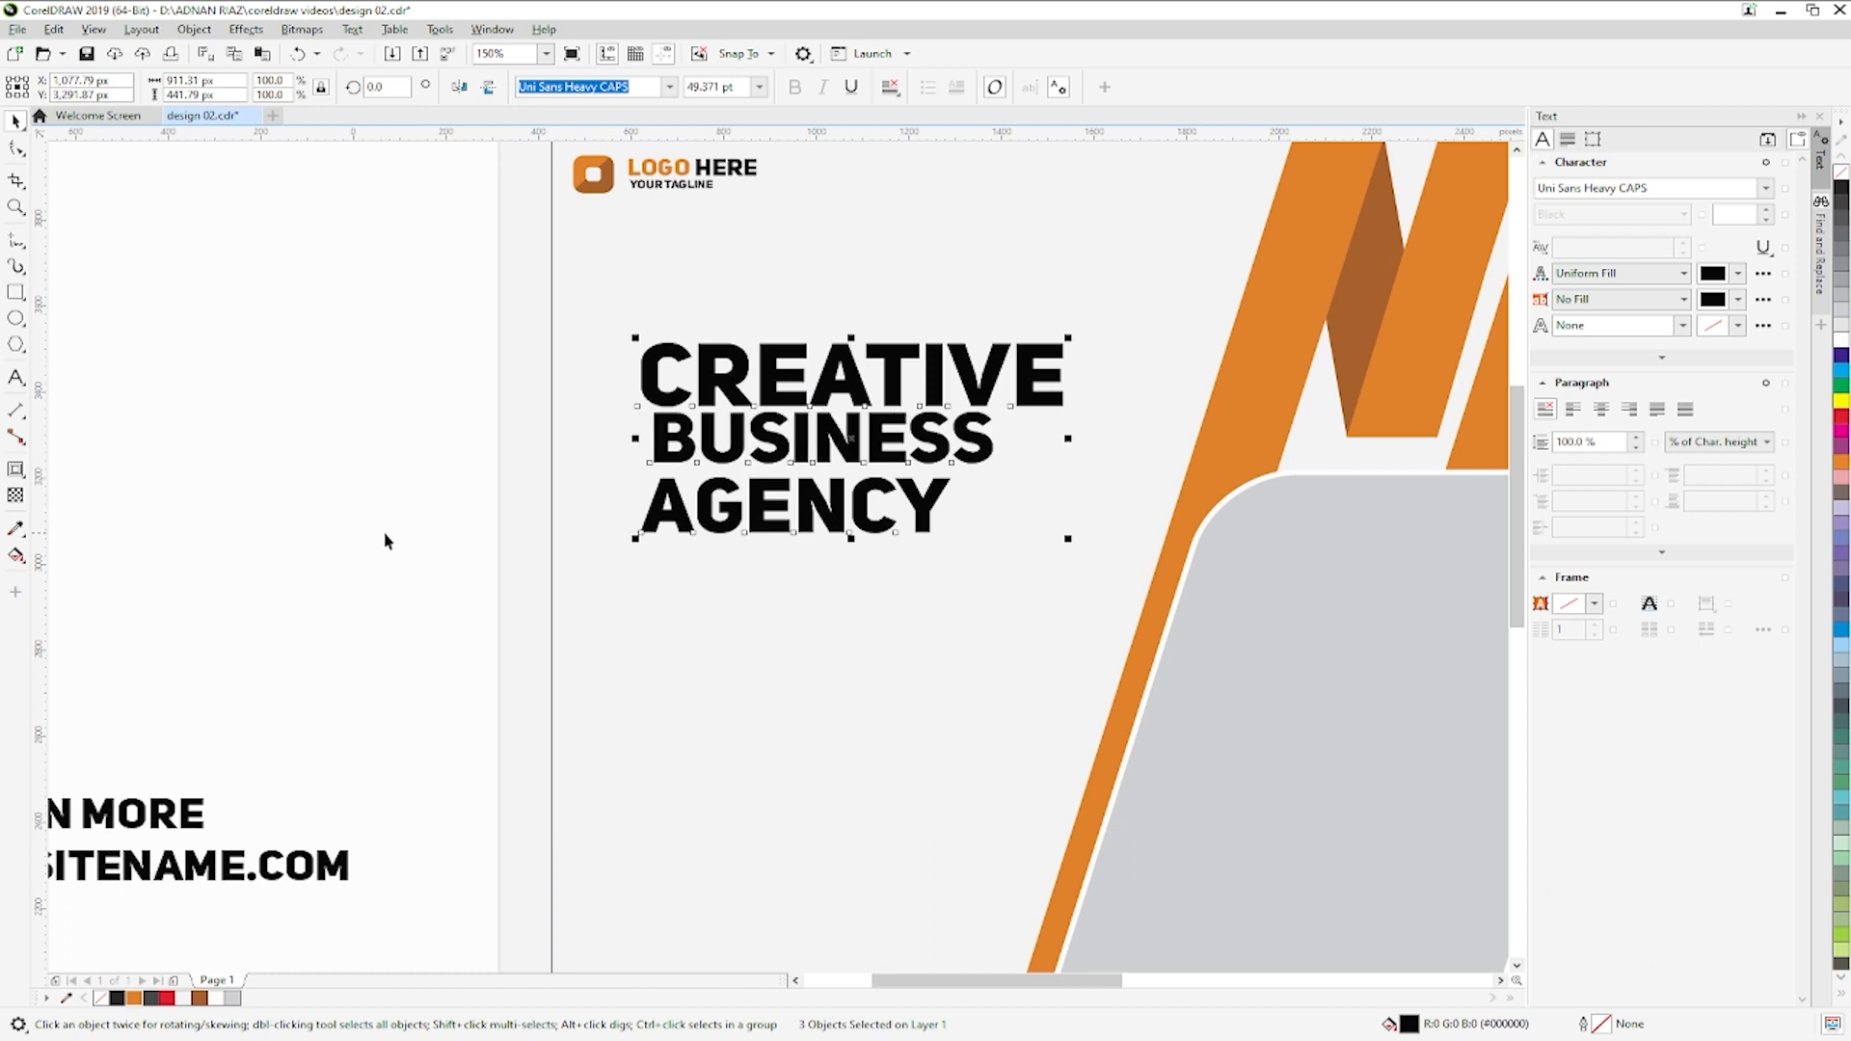
key(ctrl+z)
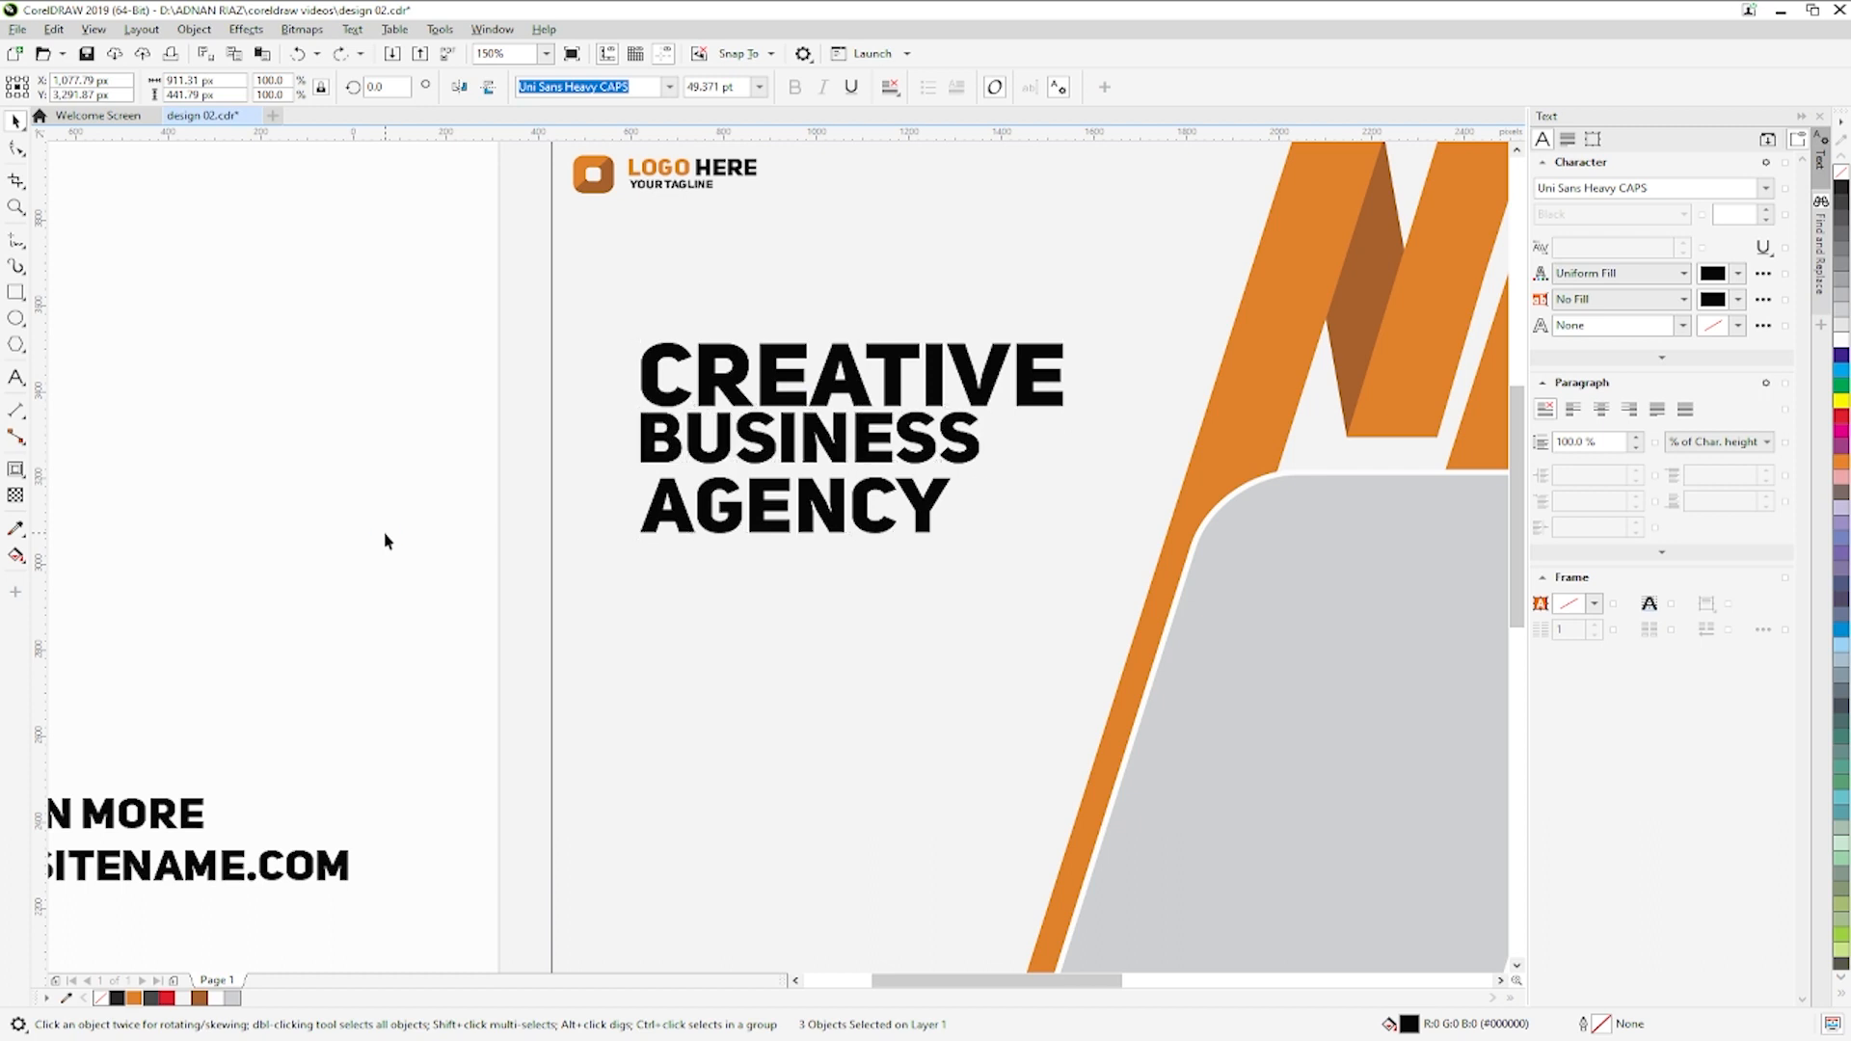
key(ctrl+z)
click(384, 538)
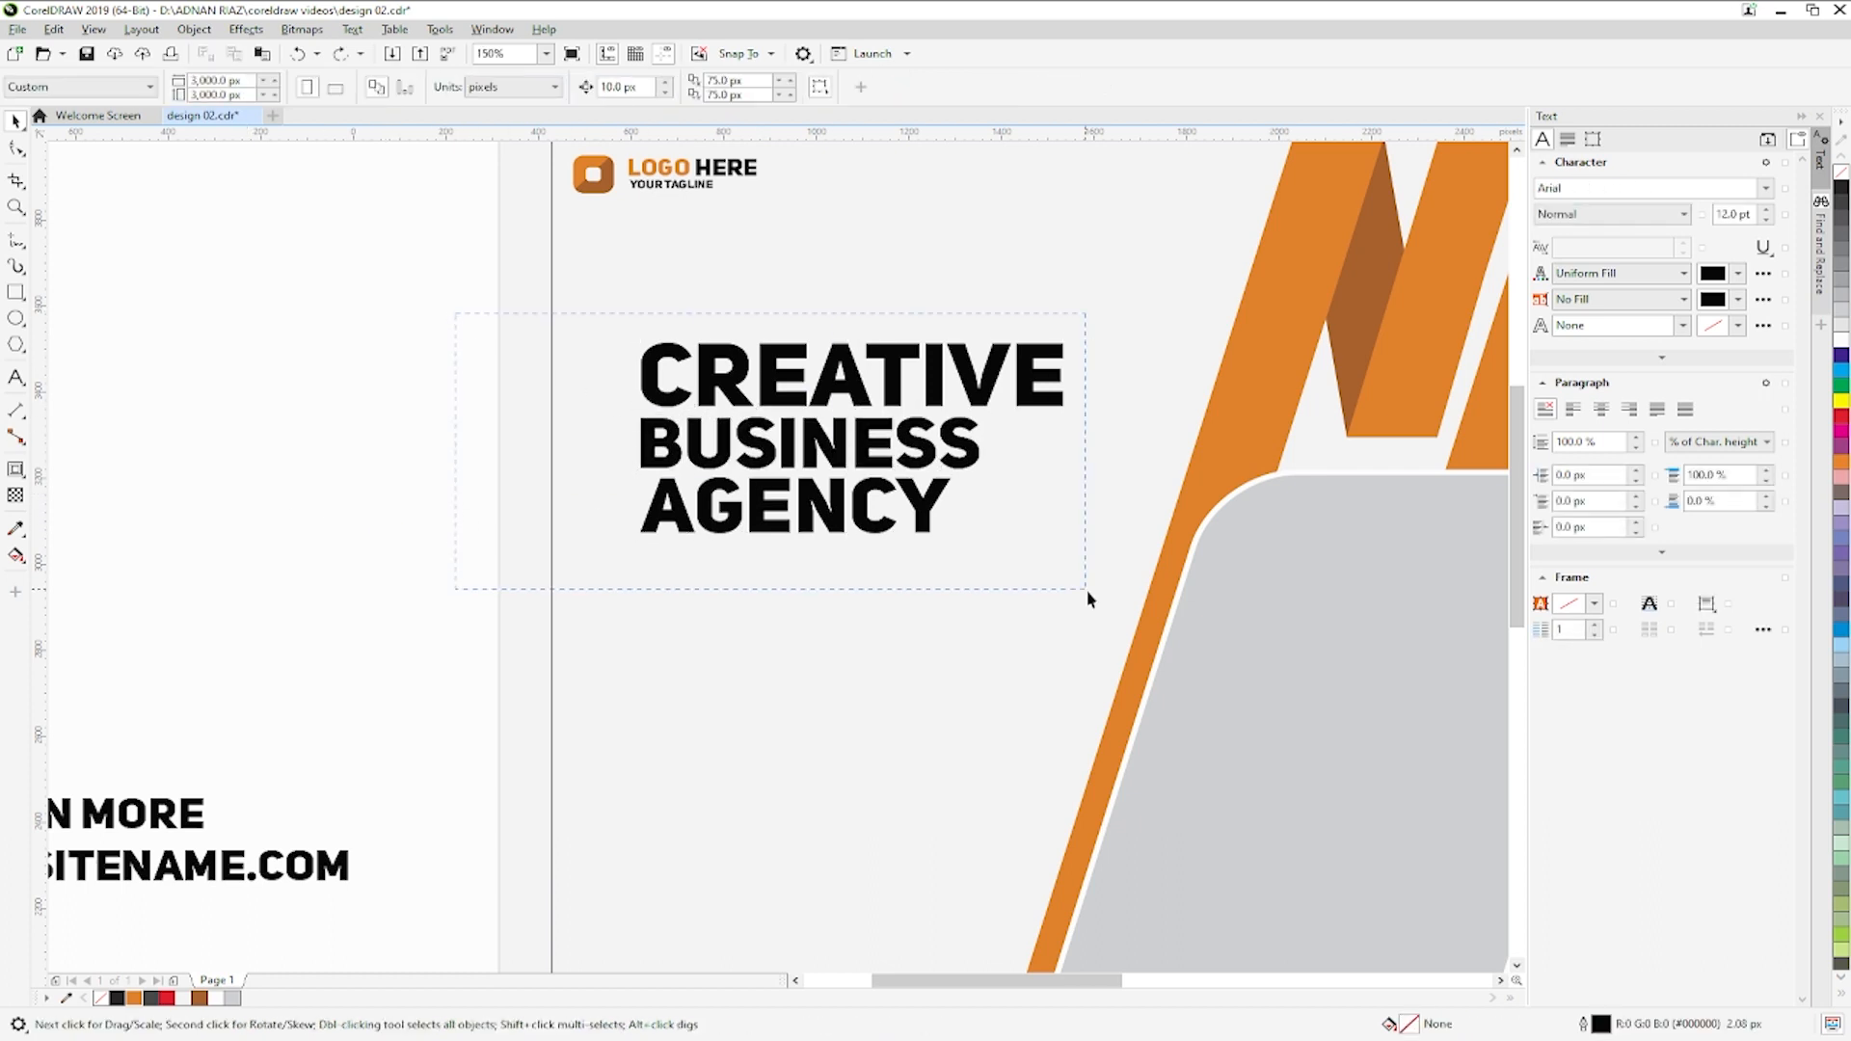
- Fill the CREATIVE headline line with the orange document colour
drag(1087, 598, 1088, 598)
click(1041, 400)
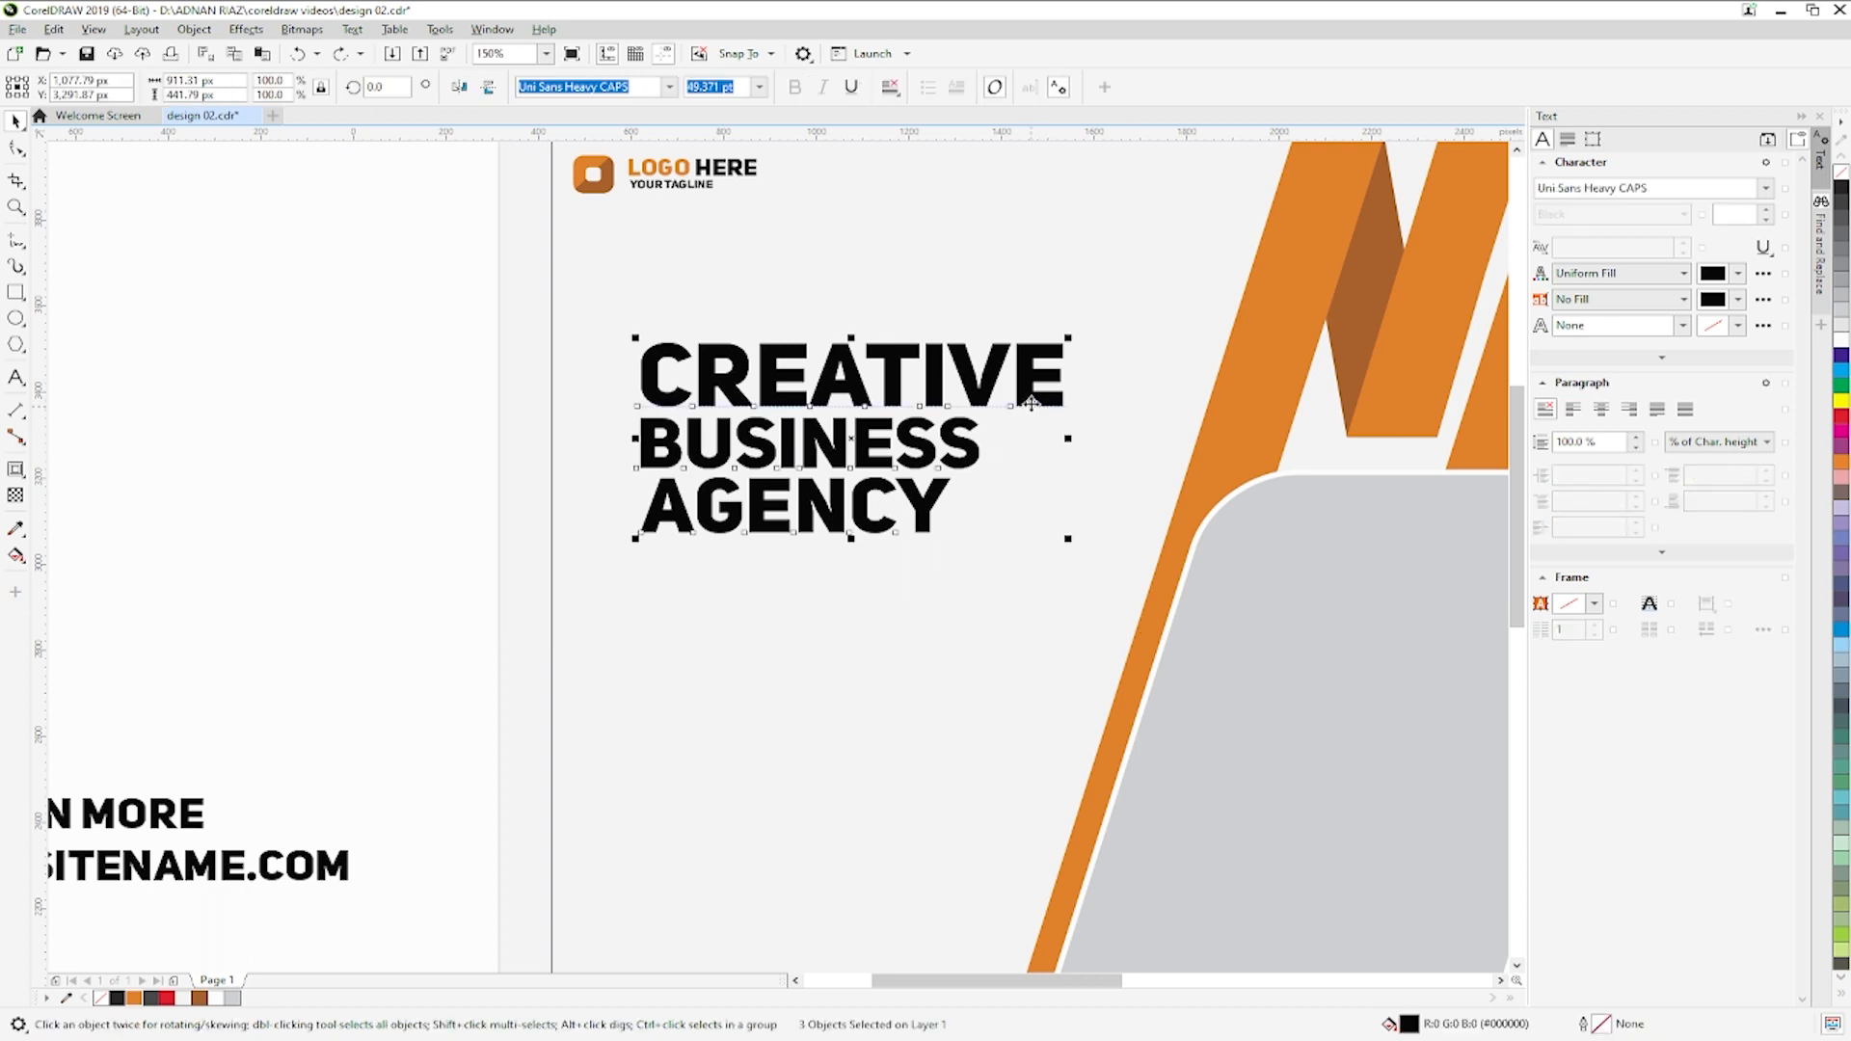
click(134, 998)
click(194, 719)
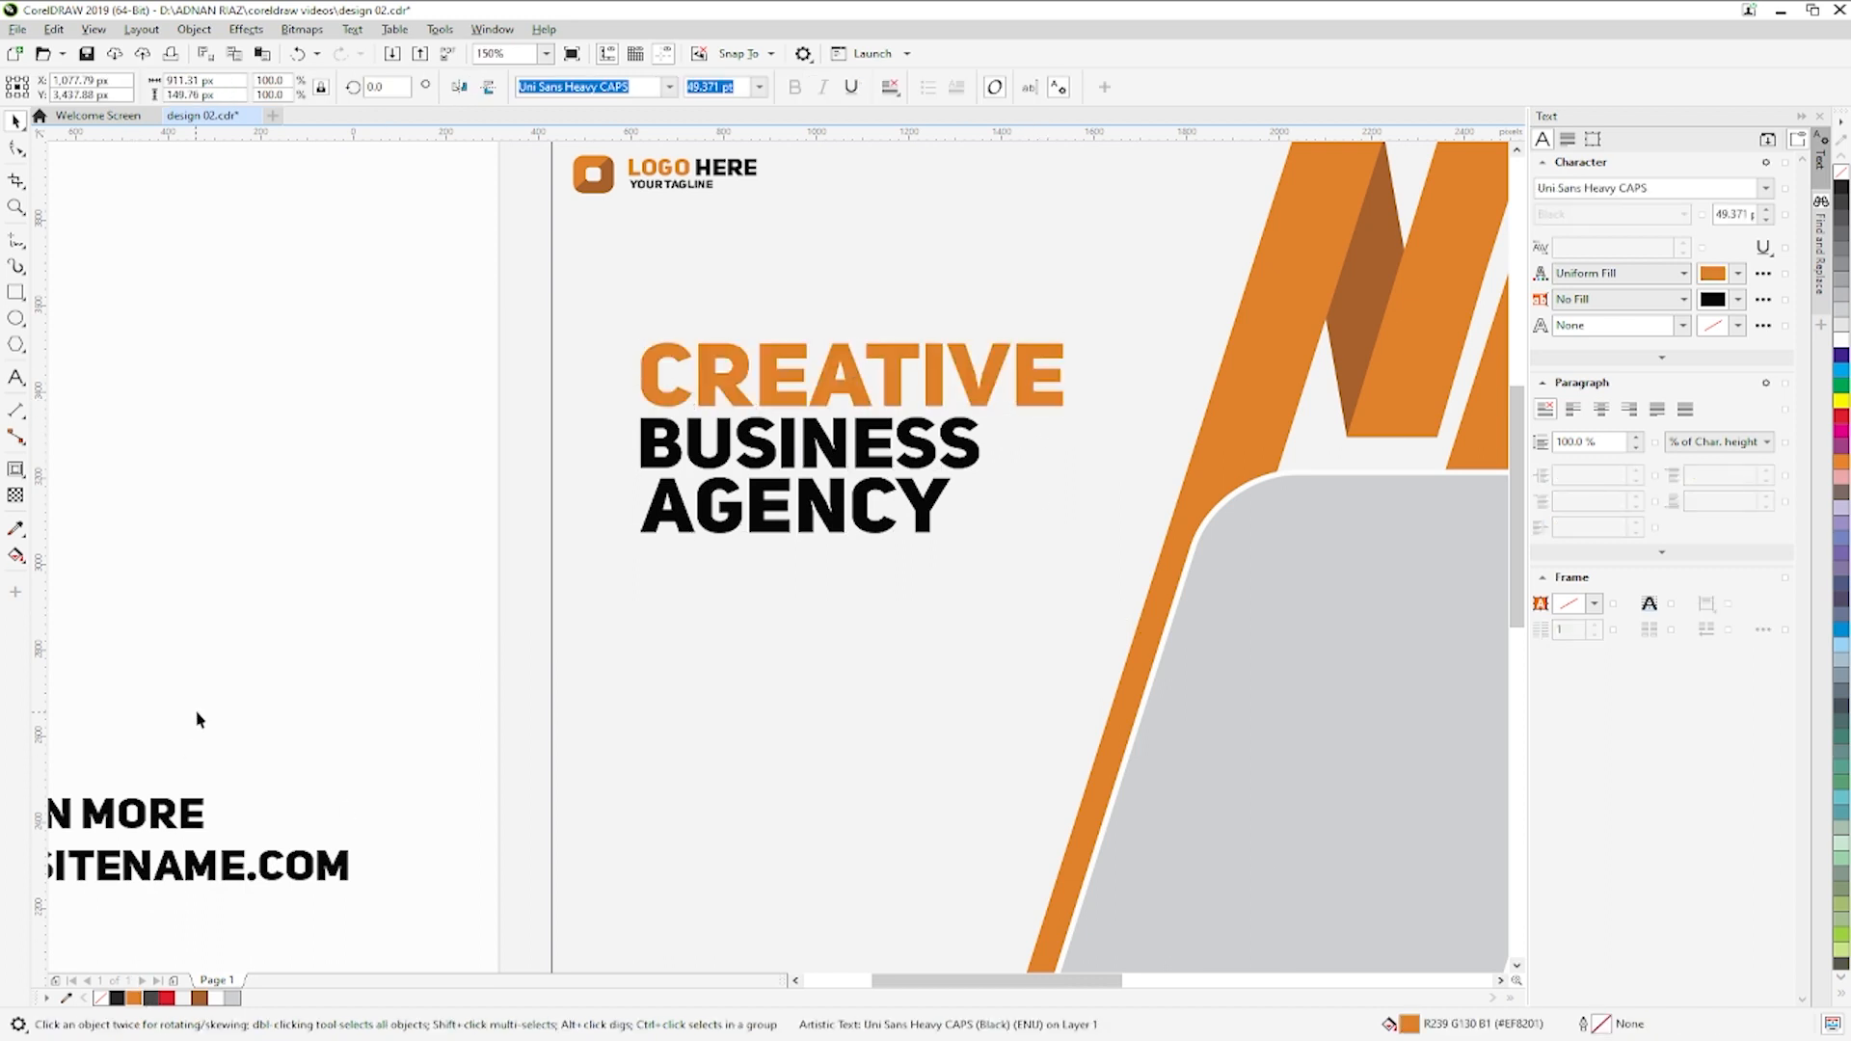
- Try the brown document colour on the AGENCY line, undo it, and fill the line with the orange document colour
click(839, 533)
click(199, 997)
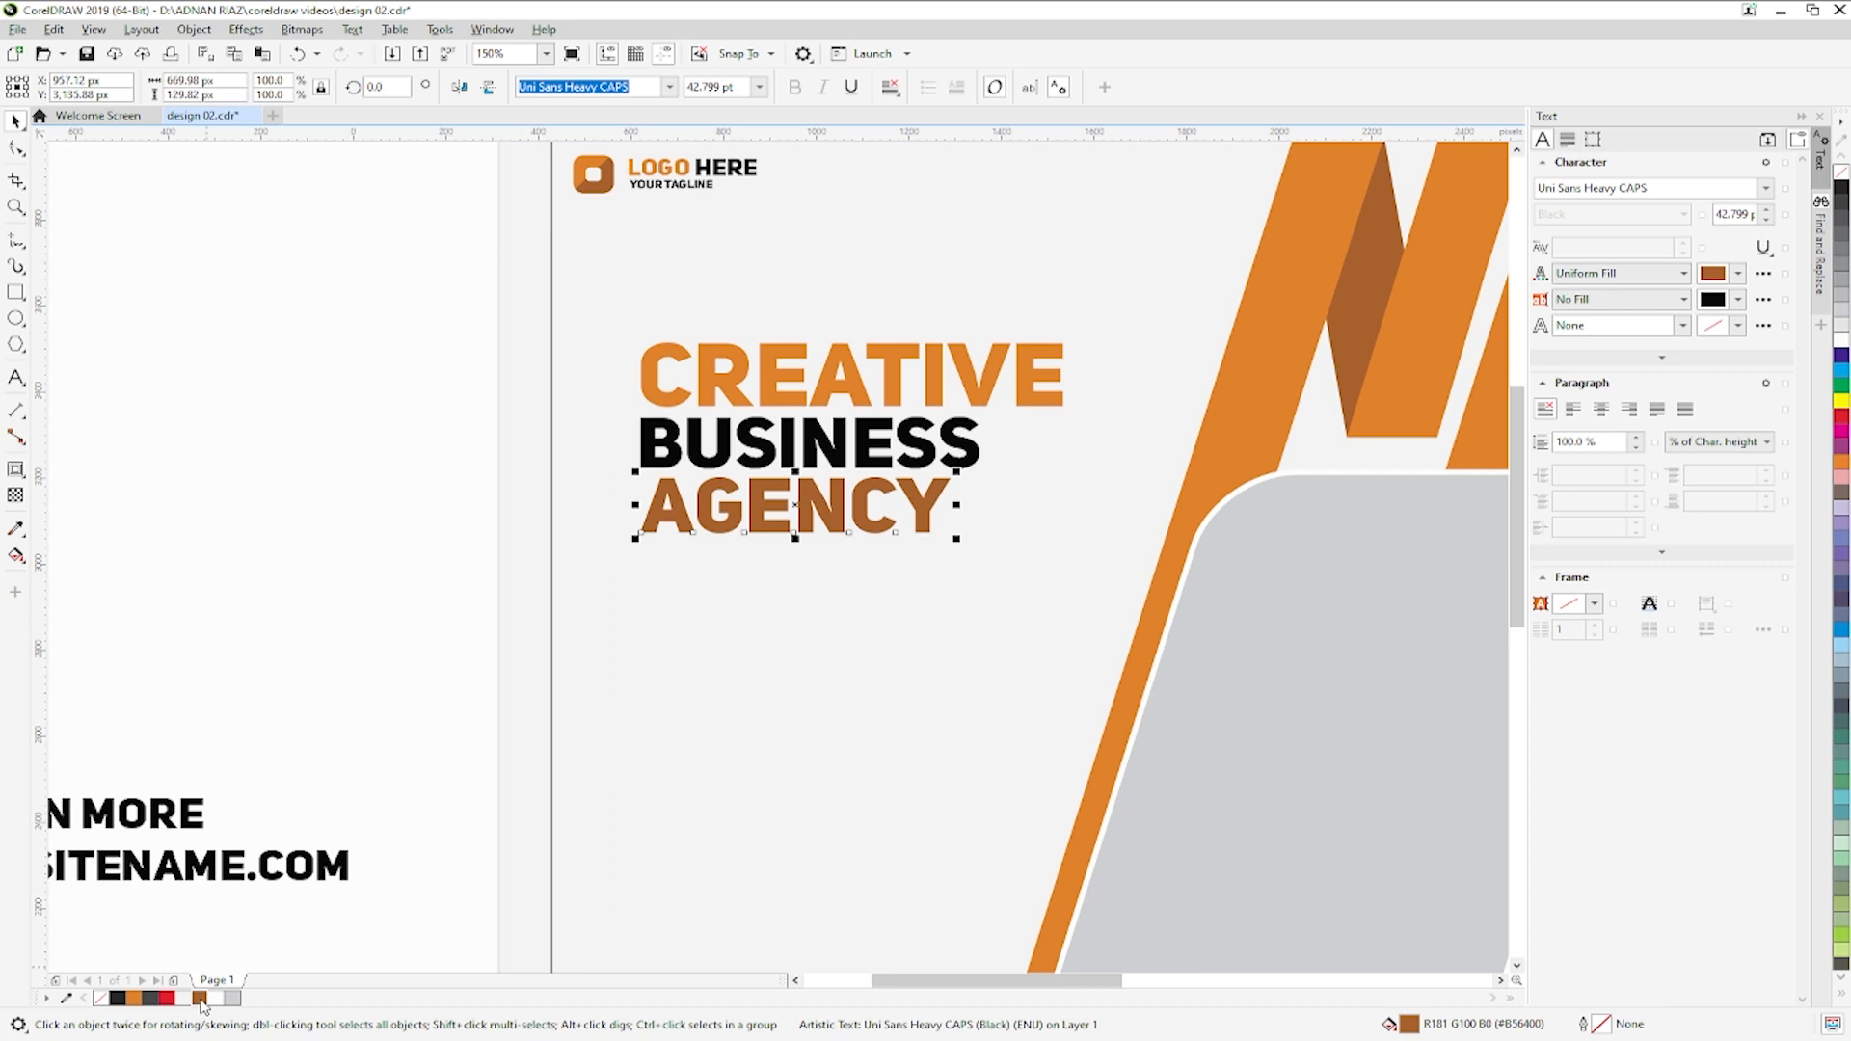
key(ctrl+z)
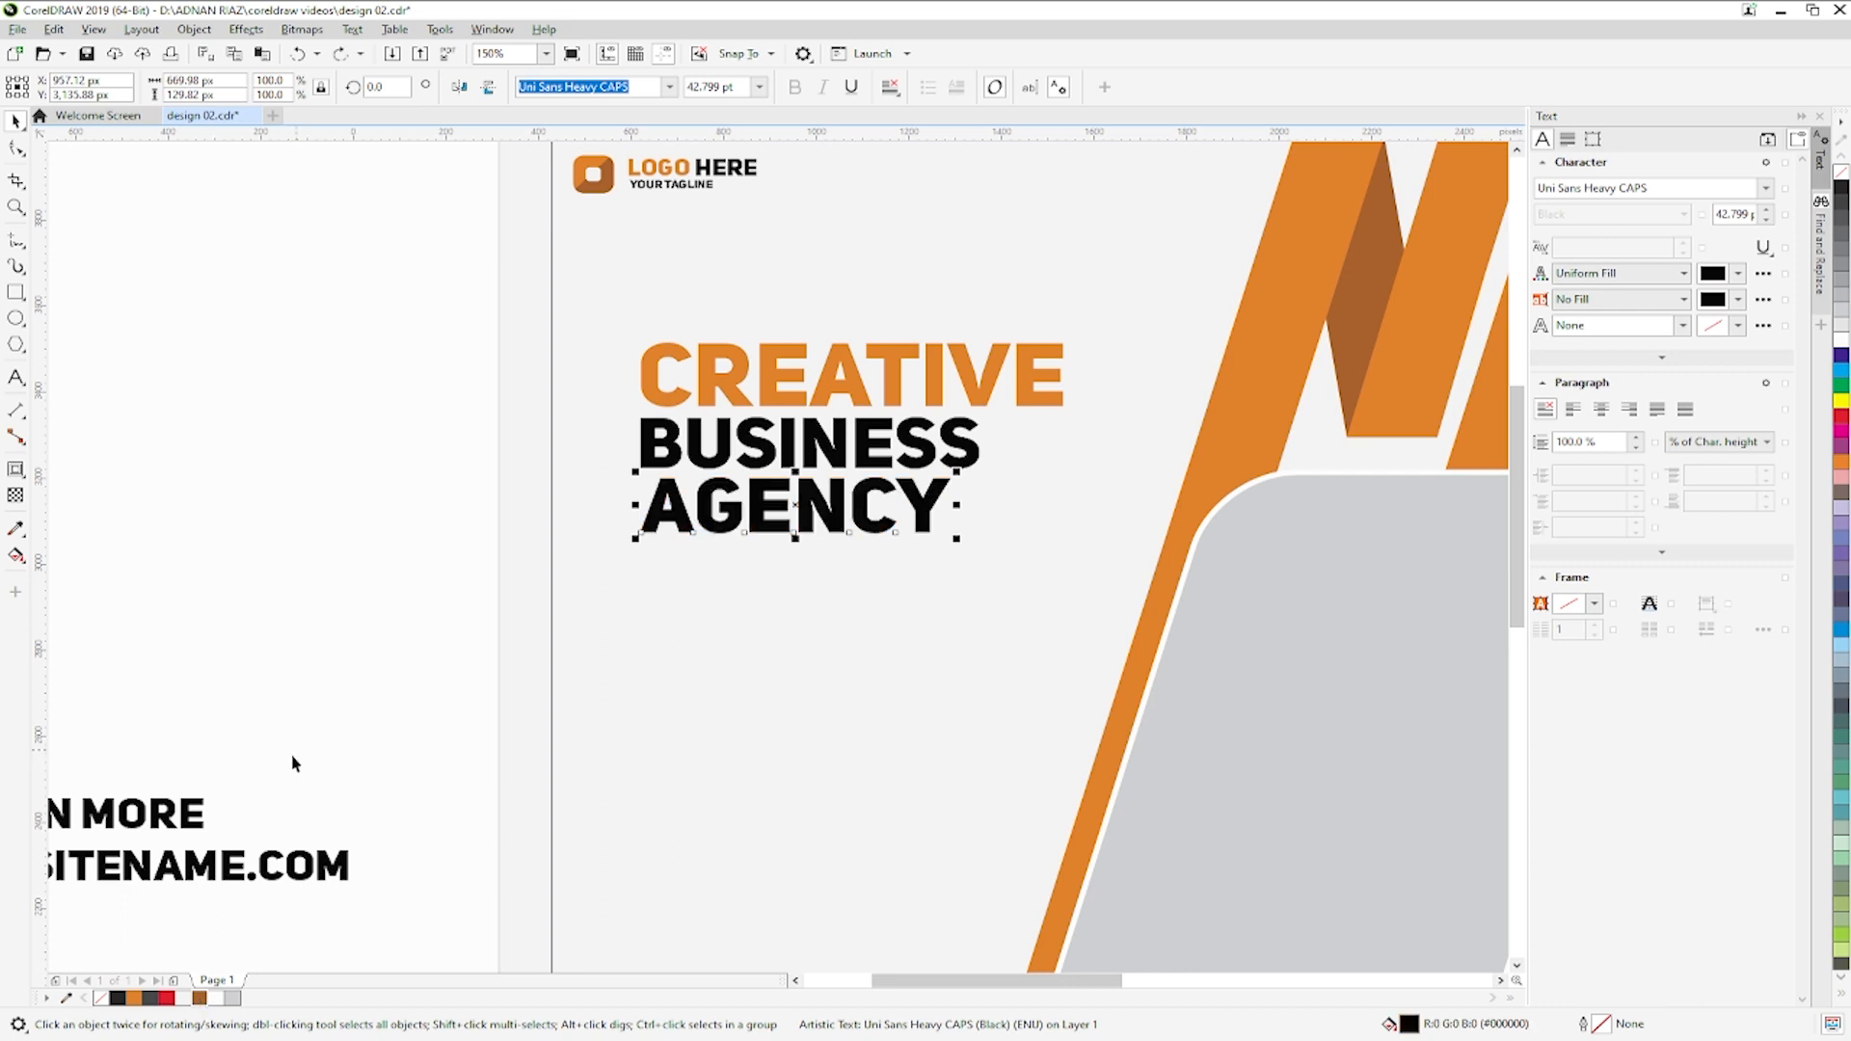
click(134, 998)
click(408, 338)
- Enlarge the three-line headline slightly and move it closer to the thin frame's left edge
mouse_move(1124, 568)
mouse_down()
mouse_move(1060, 576)
mouse_move(1095, 578)
mouse_move(1098, 557)
mouse_up()
scroll(766, 412, down, 2)
drag(765, 413, 746, 413)
click(565, 415)
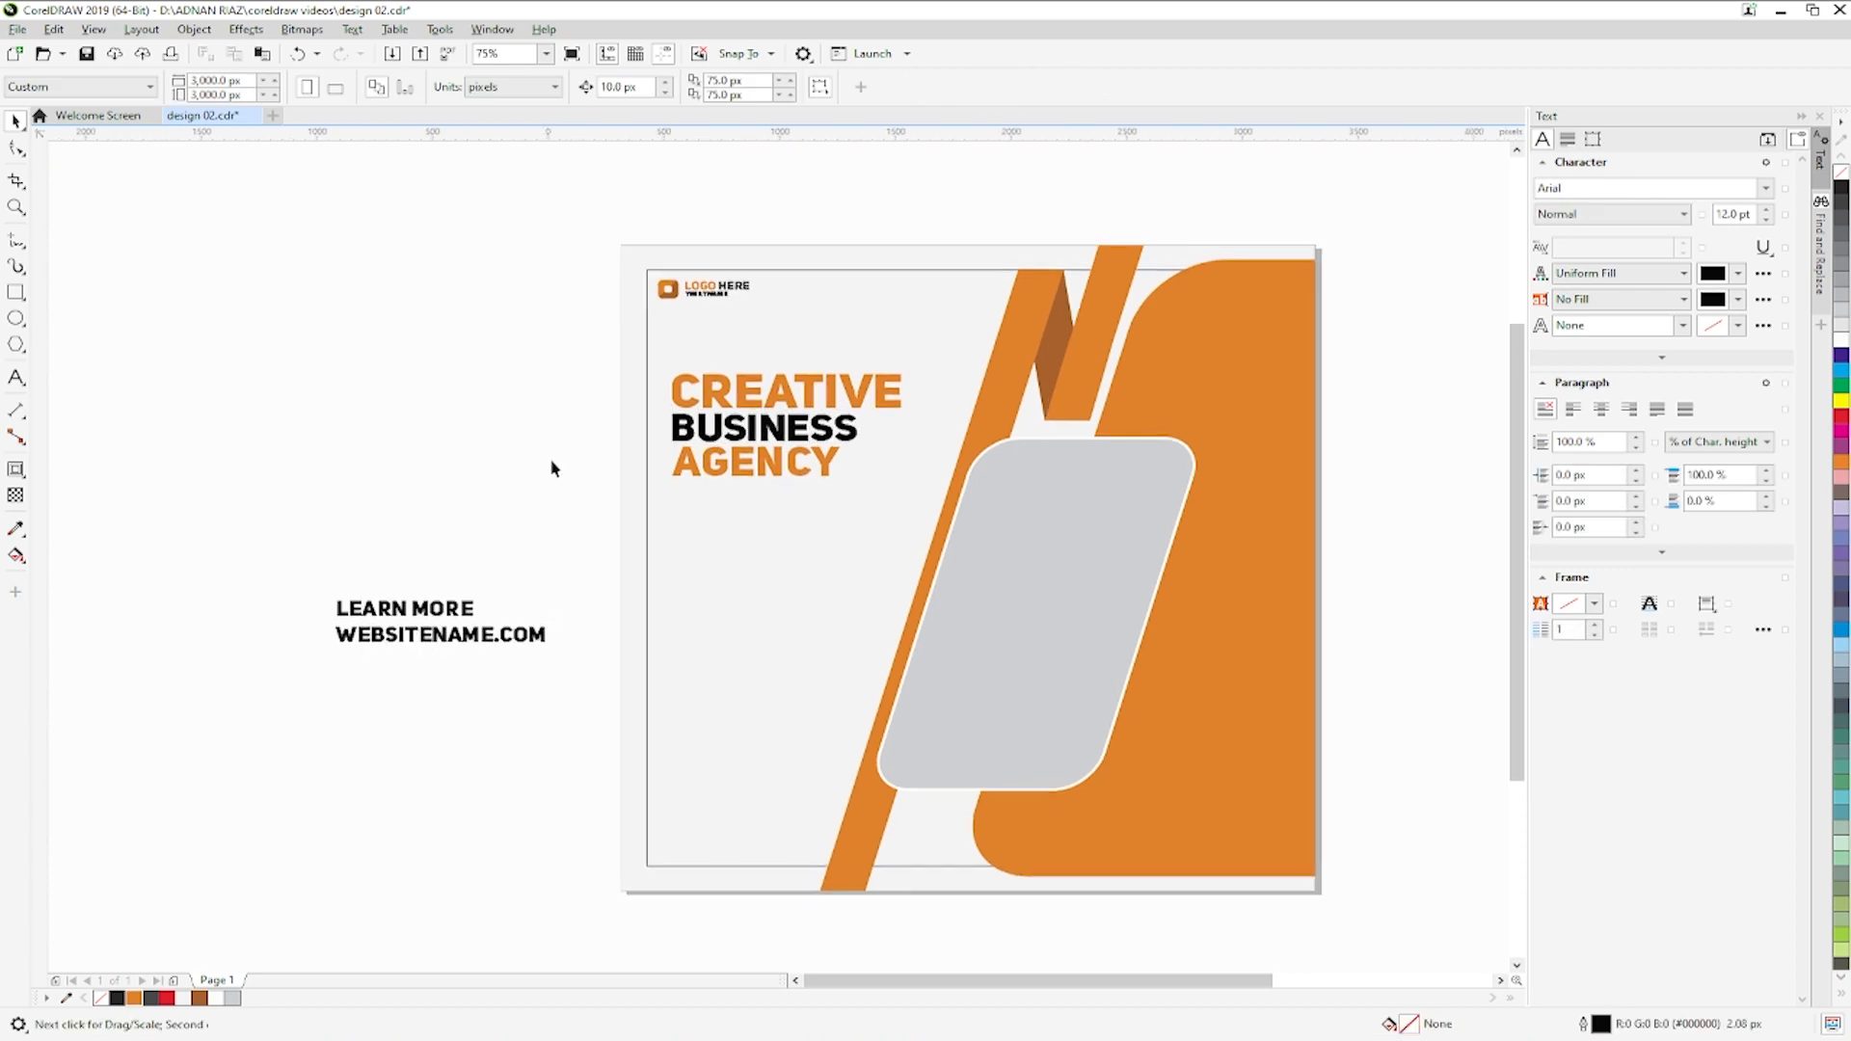
- Draw a paragraph text frame about 1,025 by 288 px below the headline and fill it with placeholder text
click(15, 380)
drag(674, 502, 914, 568)
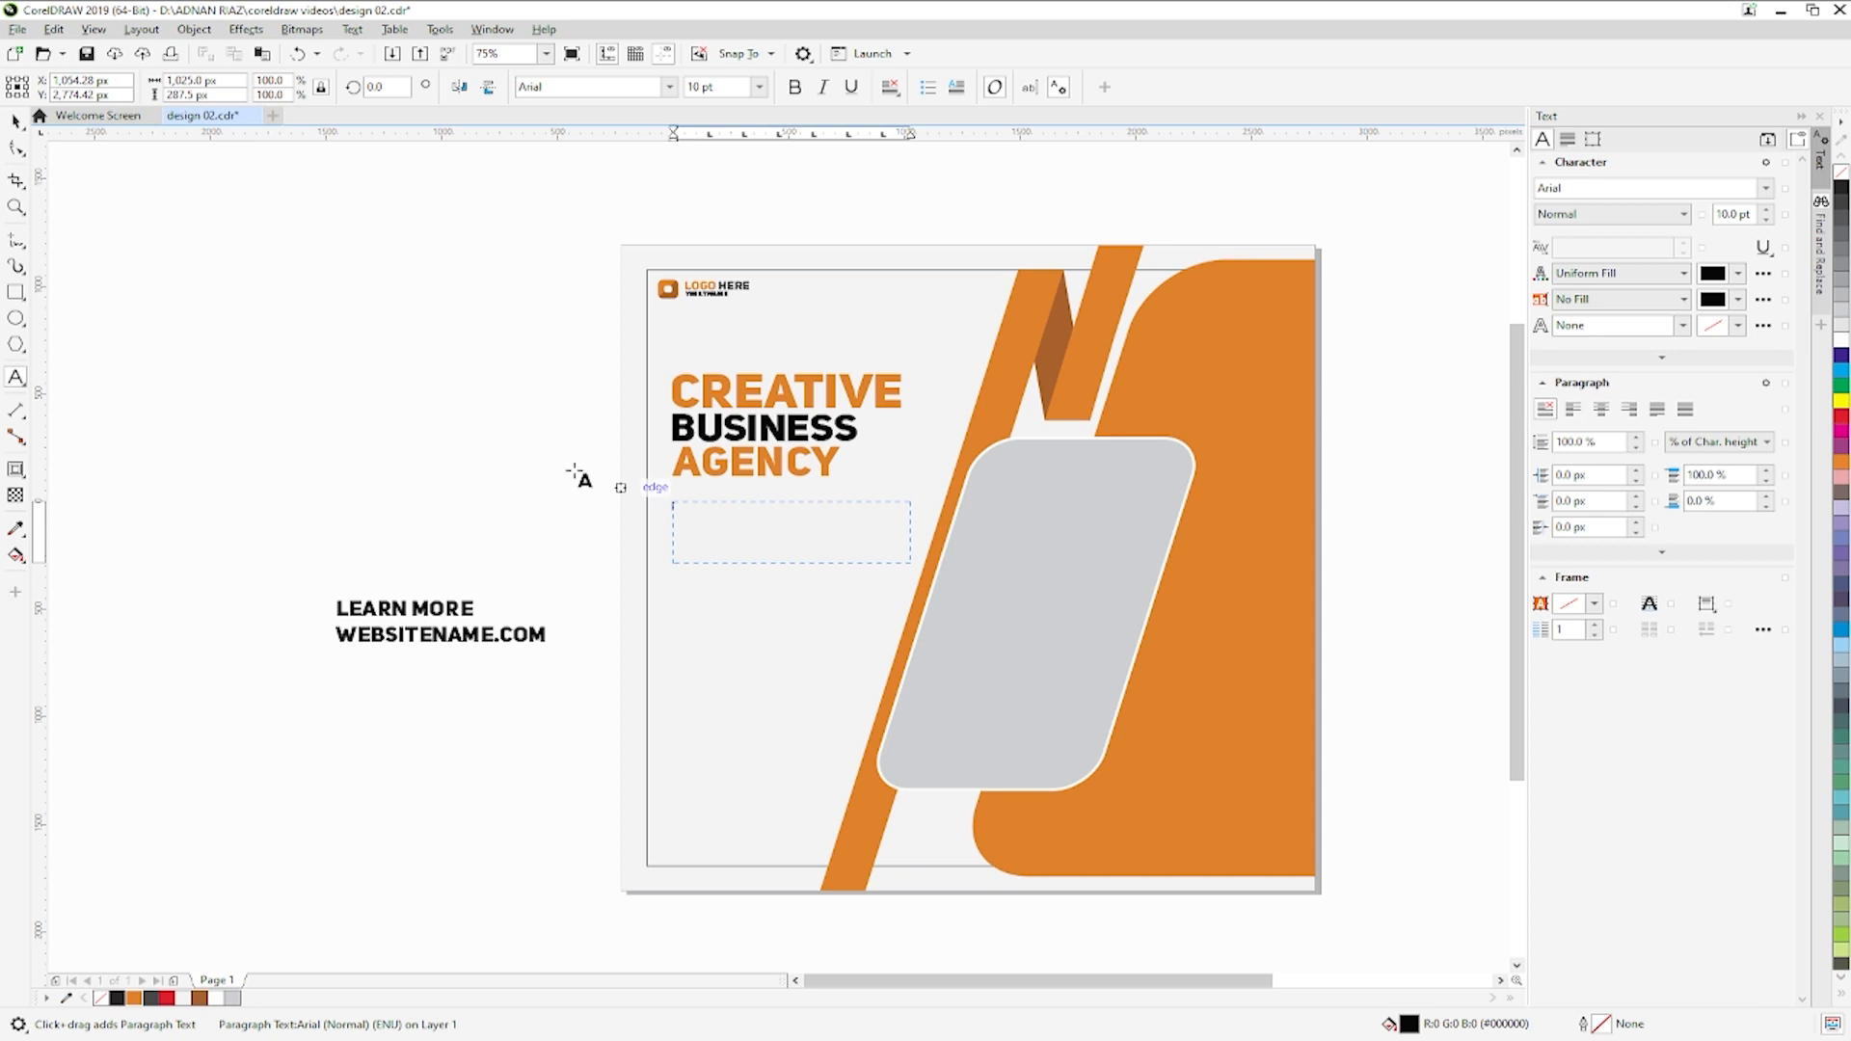
click(15, 122)
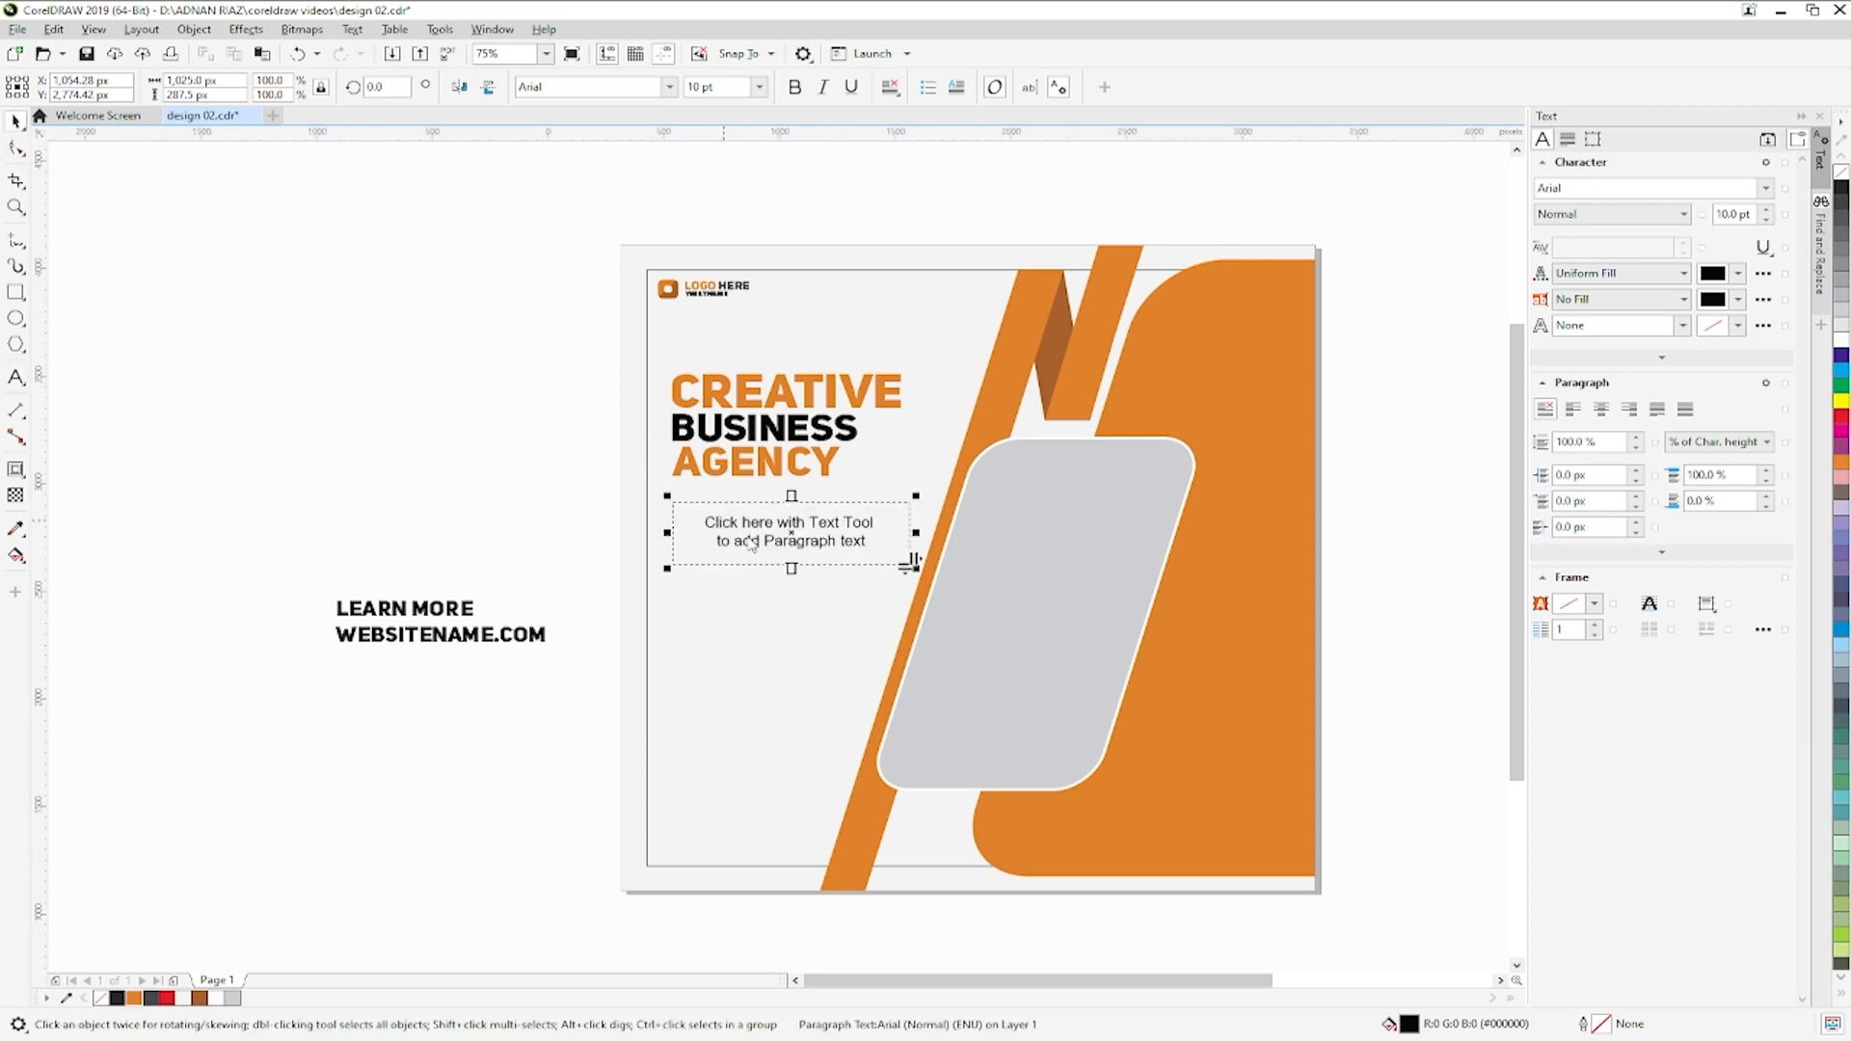
click(780, 577)
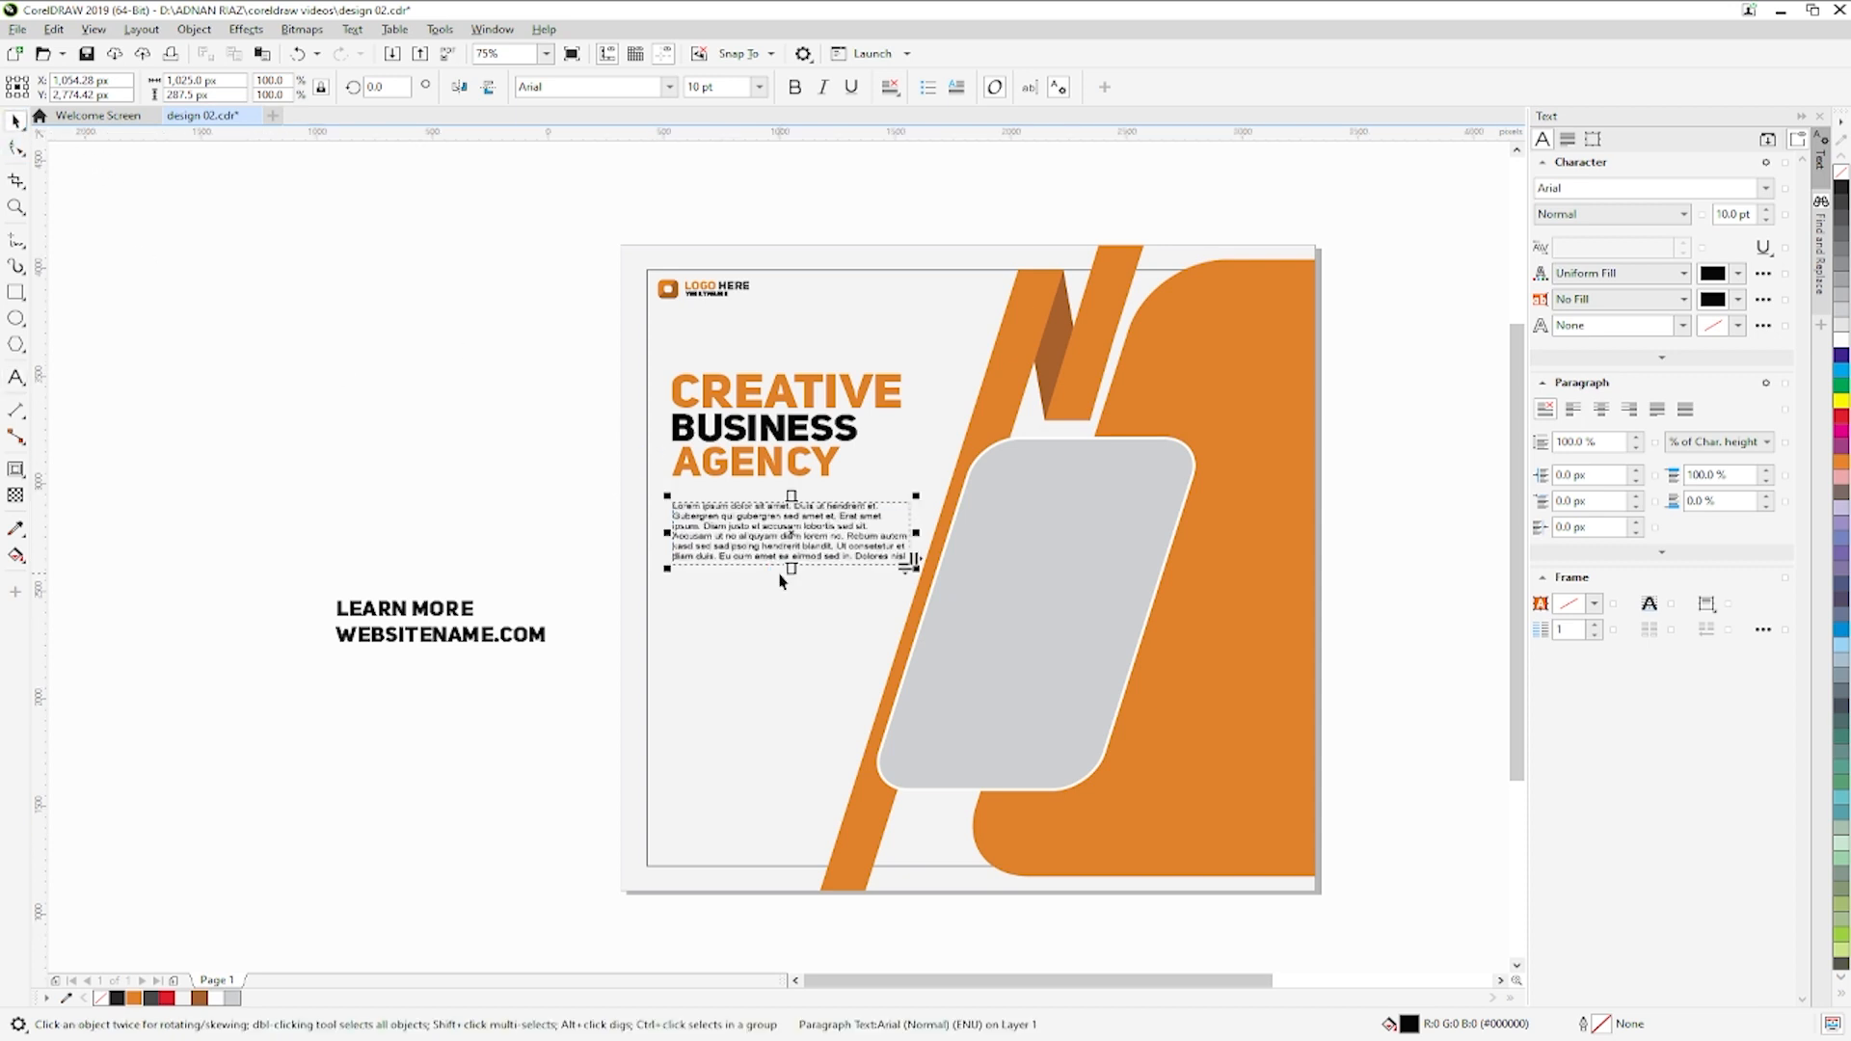
- Convert the placeholder paragraph below the headline to artistic text and save the document
key(ctrl+F8)
double_click(702, 513)
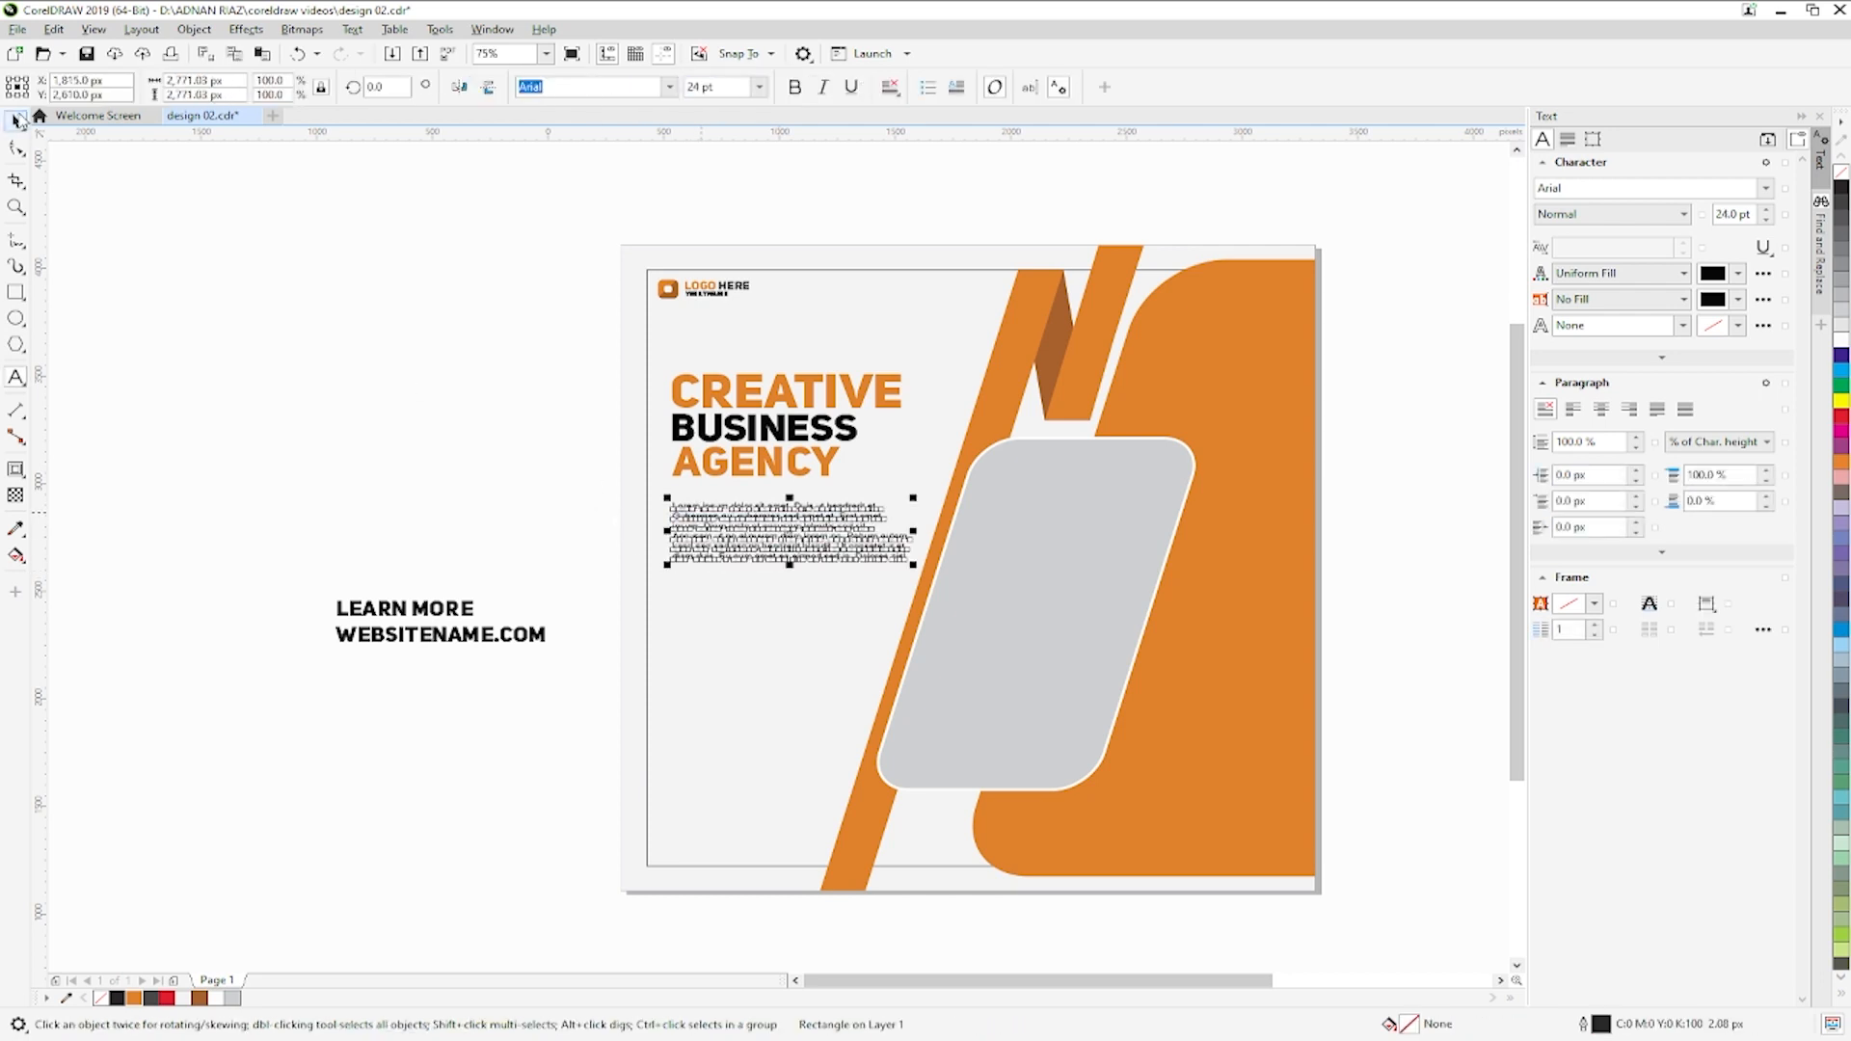
drag(725, 516, 726, 503)
key(Escape)
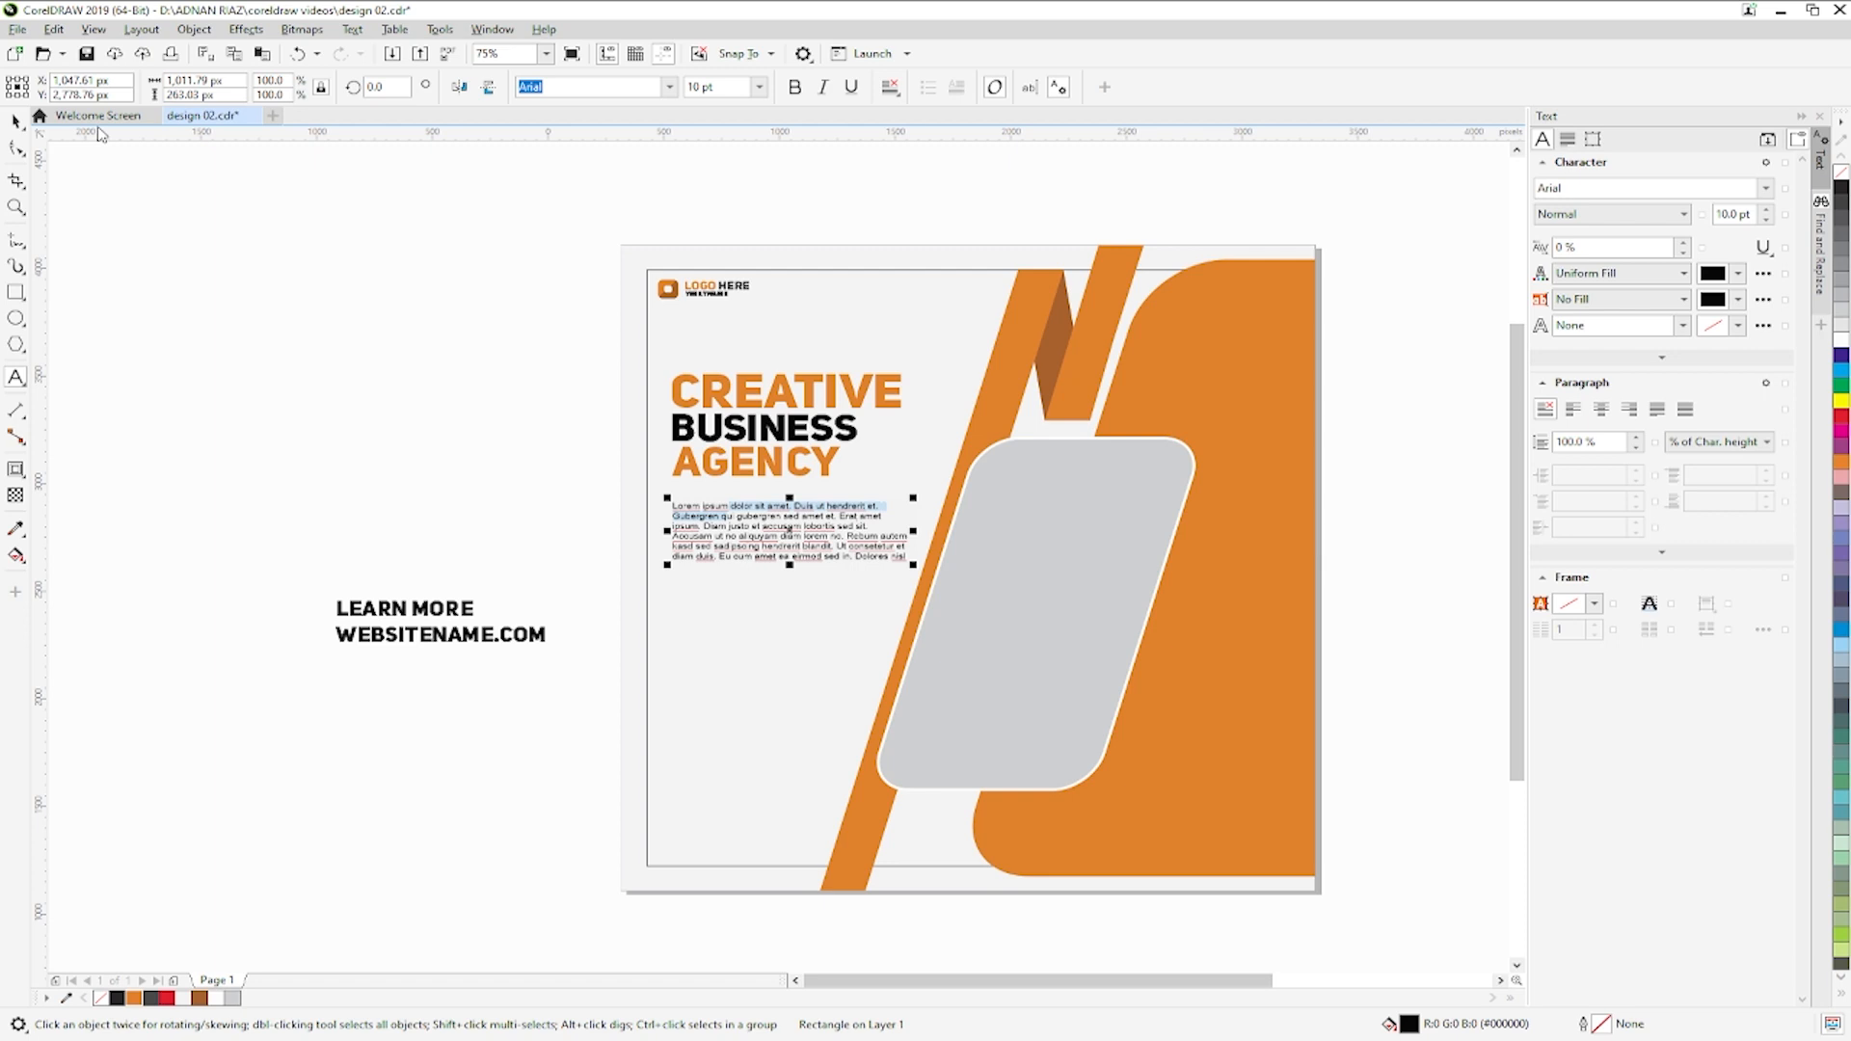
click(338, 401)
double_click(771, 533)
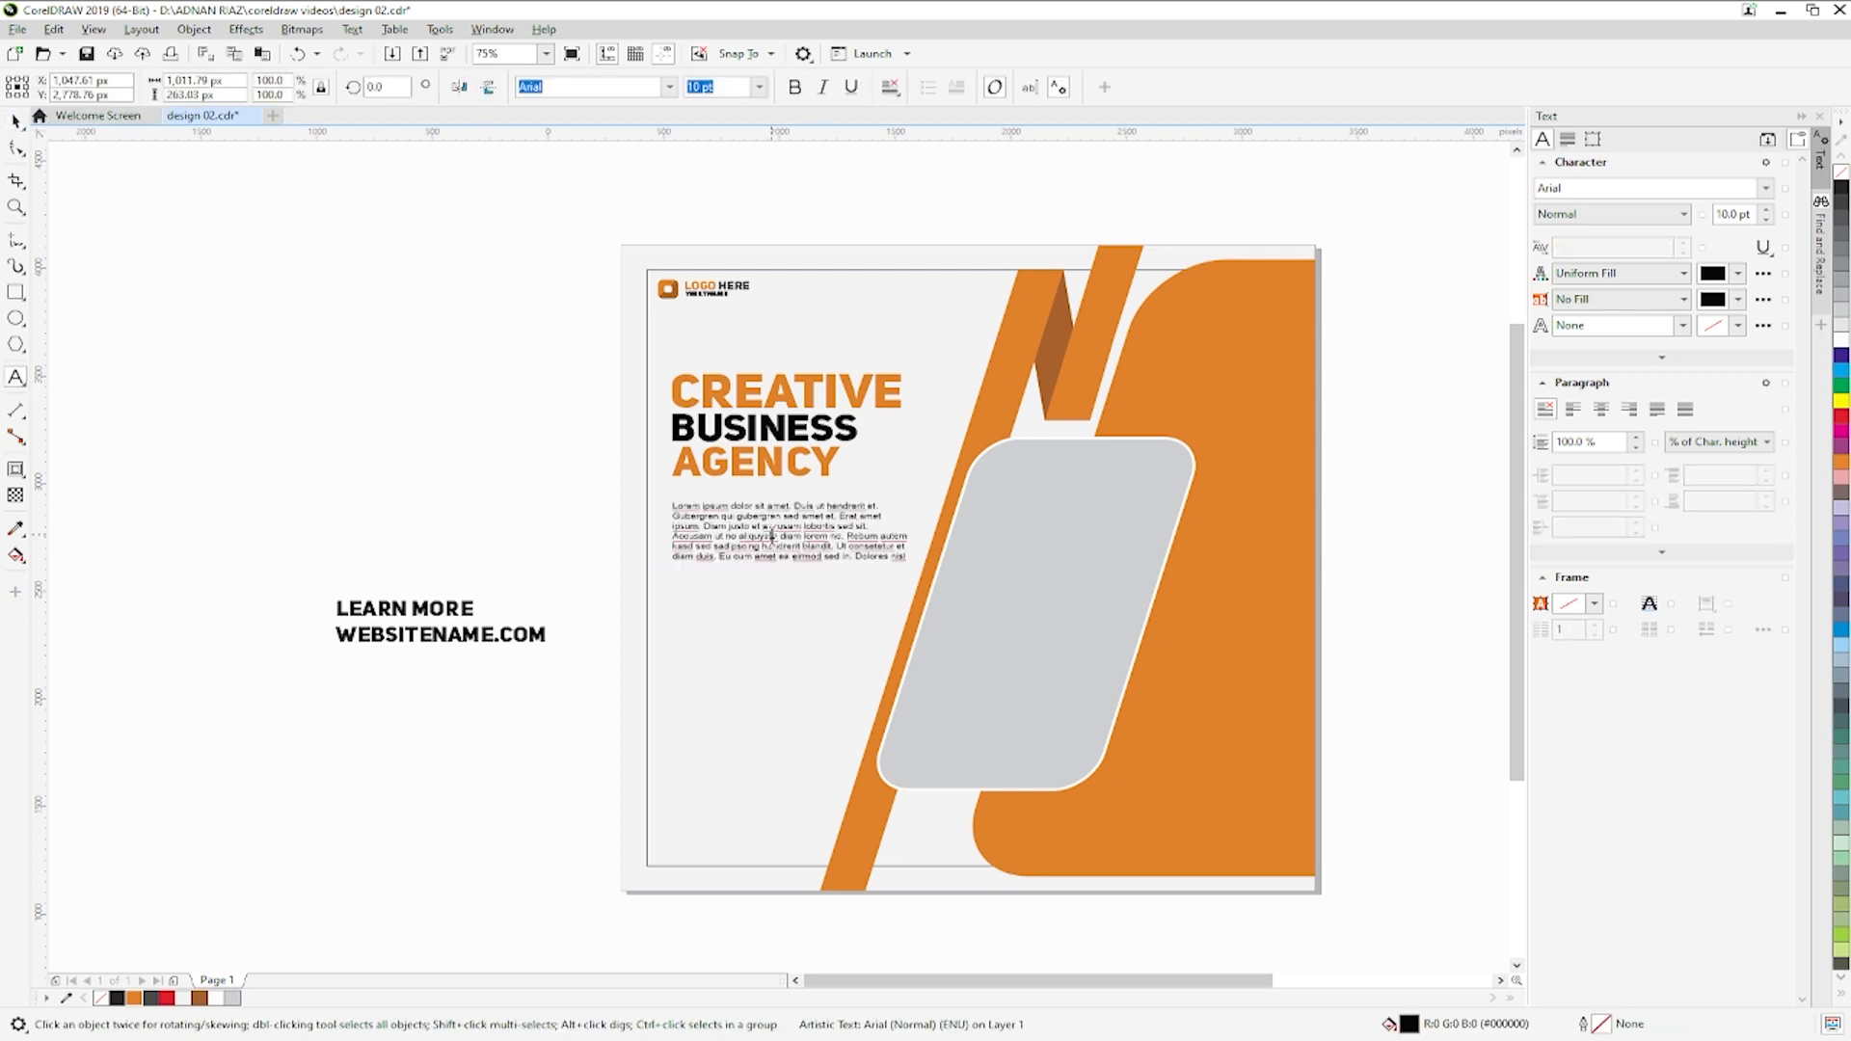
click(343, 363)
key(ctrl+s)
- Convert the placeholder body text to curves and save the document
scroll(647, 613, up, 2)
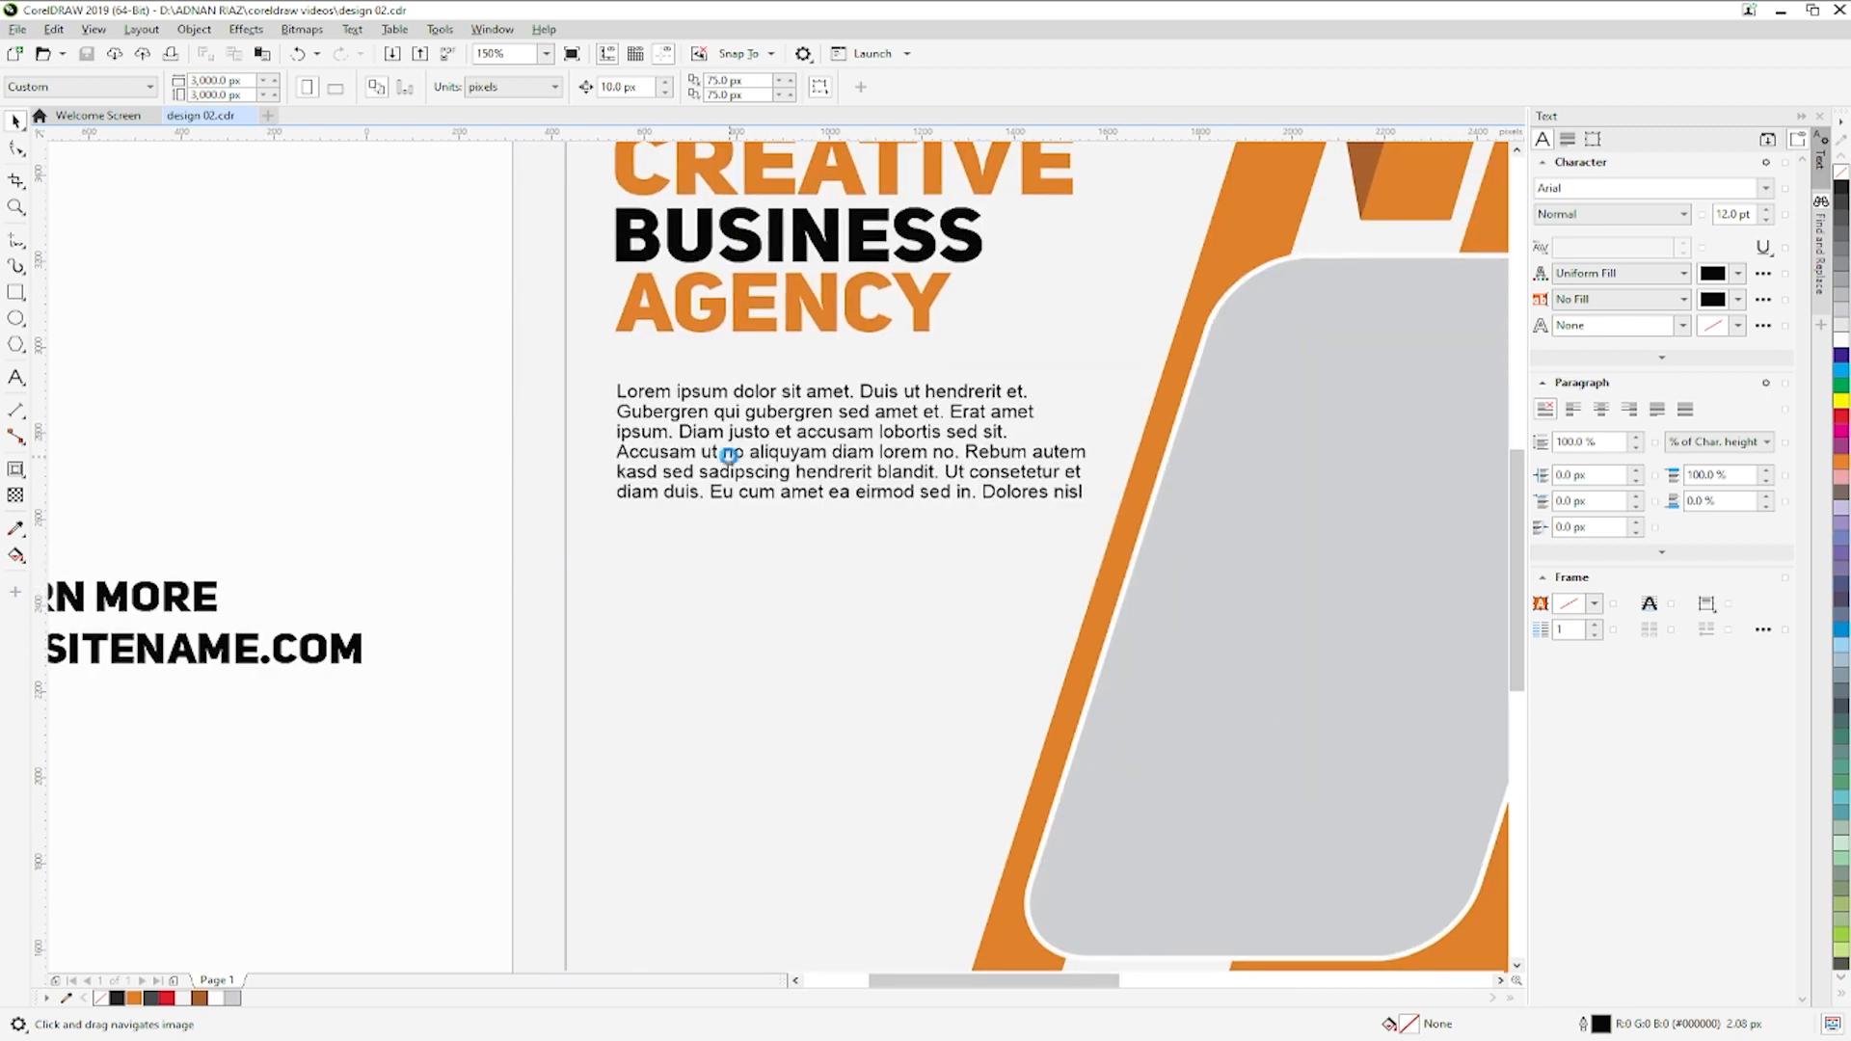
click(769, 517)
key(ctrl+q)
click(729, 442)
click(364, 401)
key(ctrl+s)
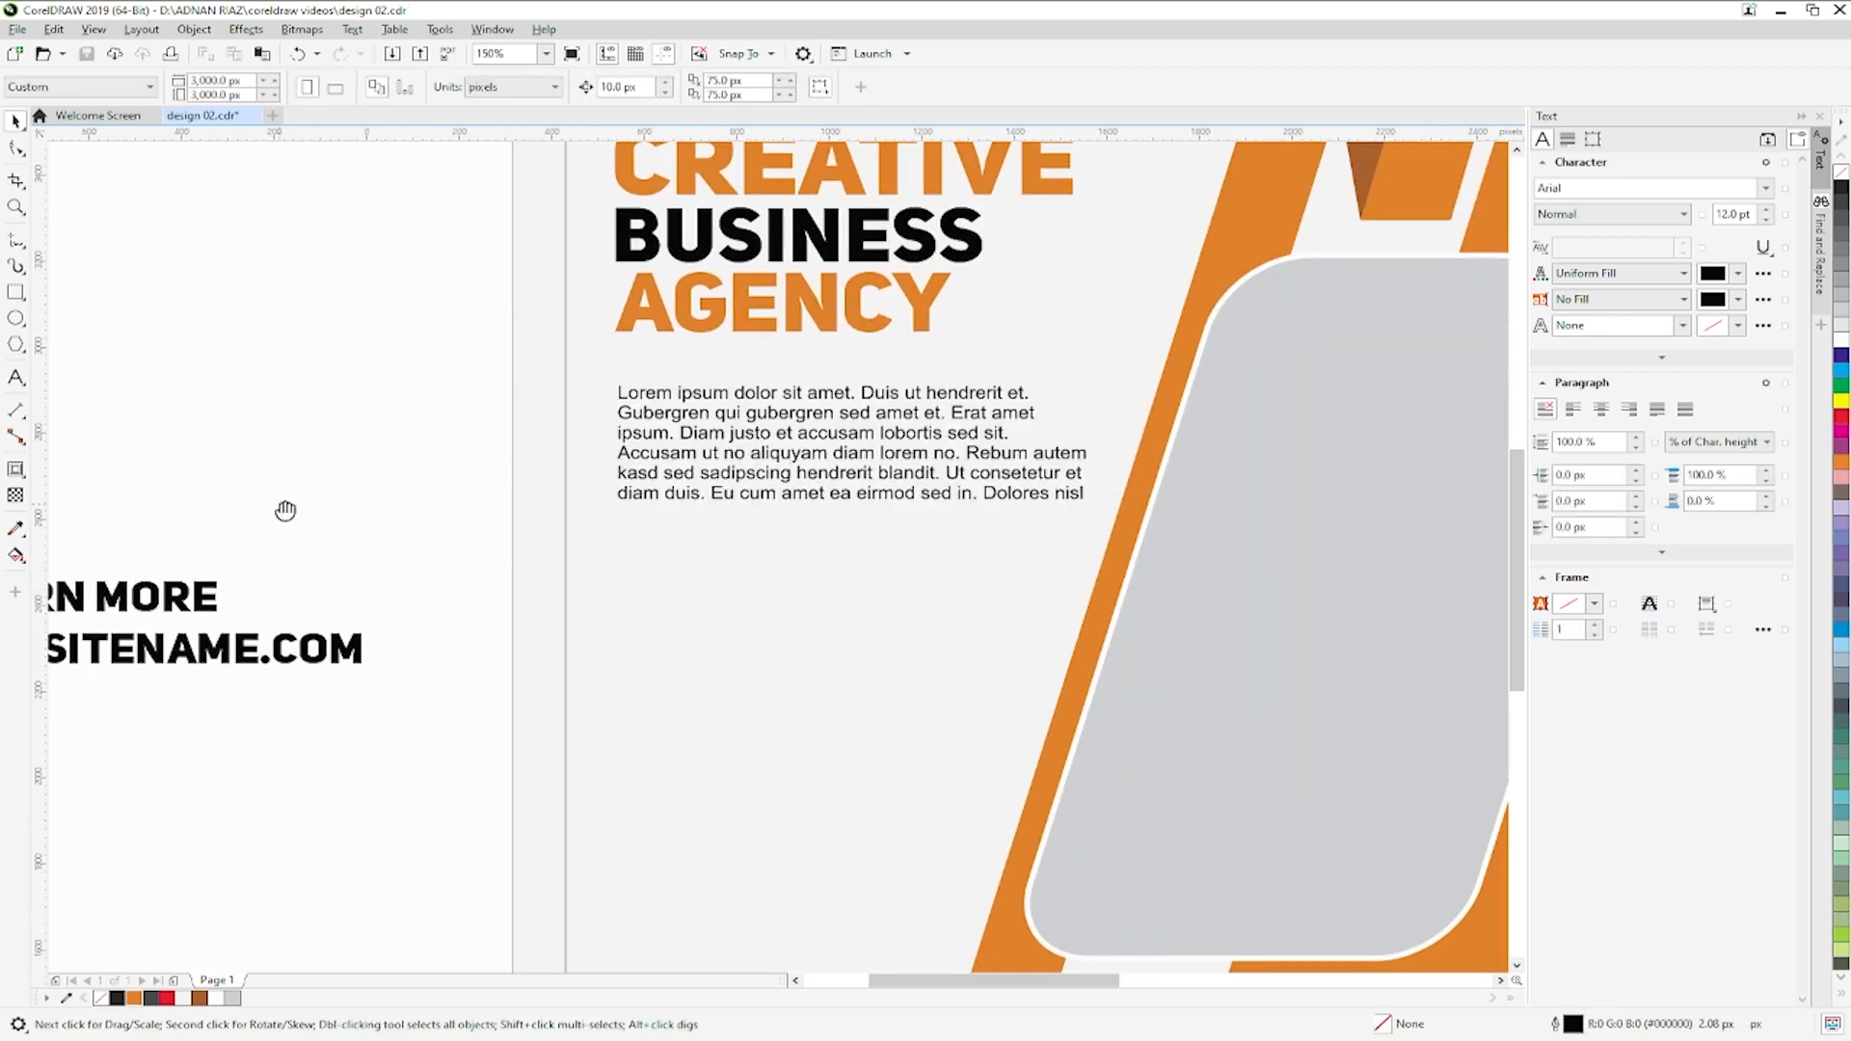
- Draw a rectangle about 596 by 158 px below the body text and round its corners to about 20.8 px
drag(286, 510, 543, 404)
click(15, 292)
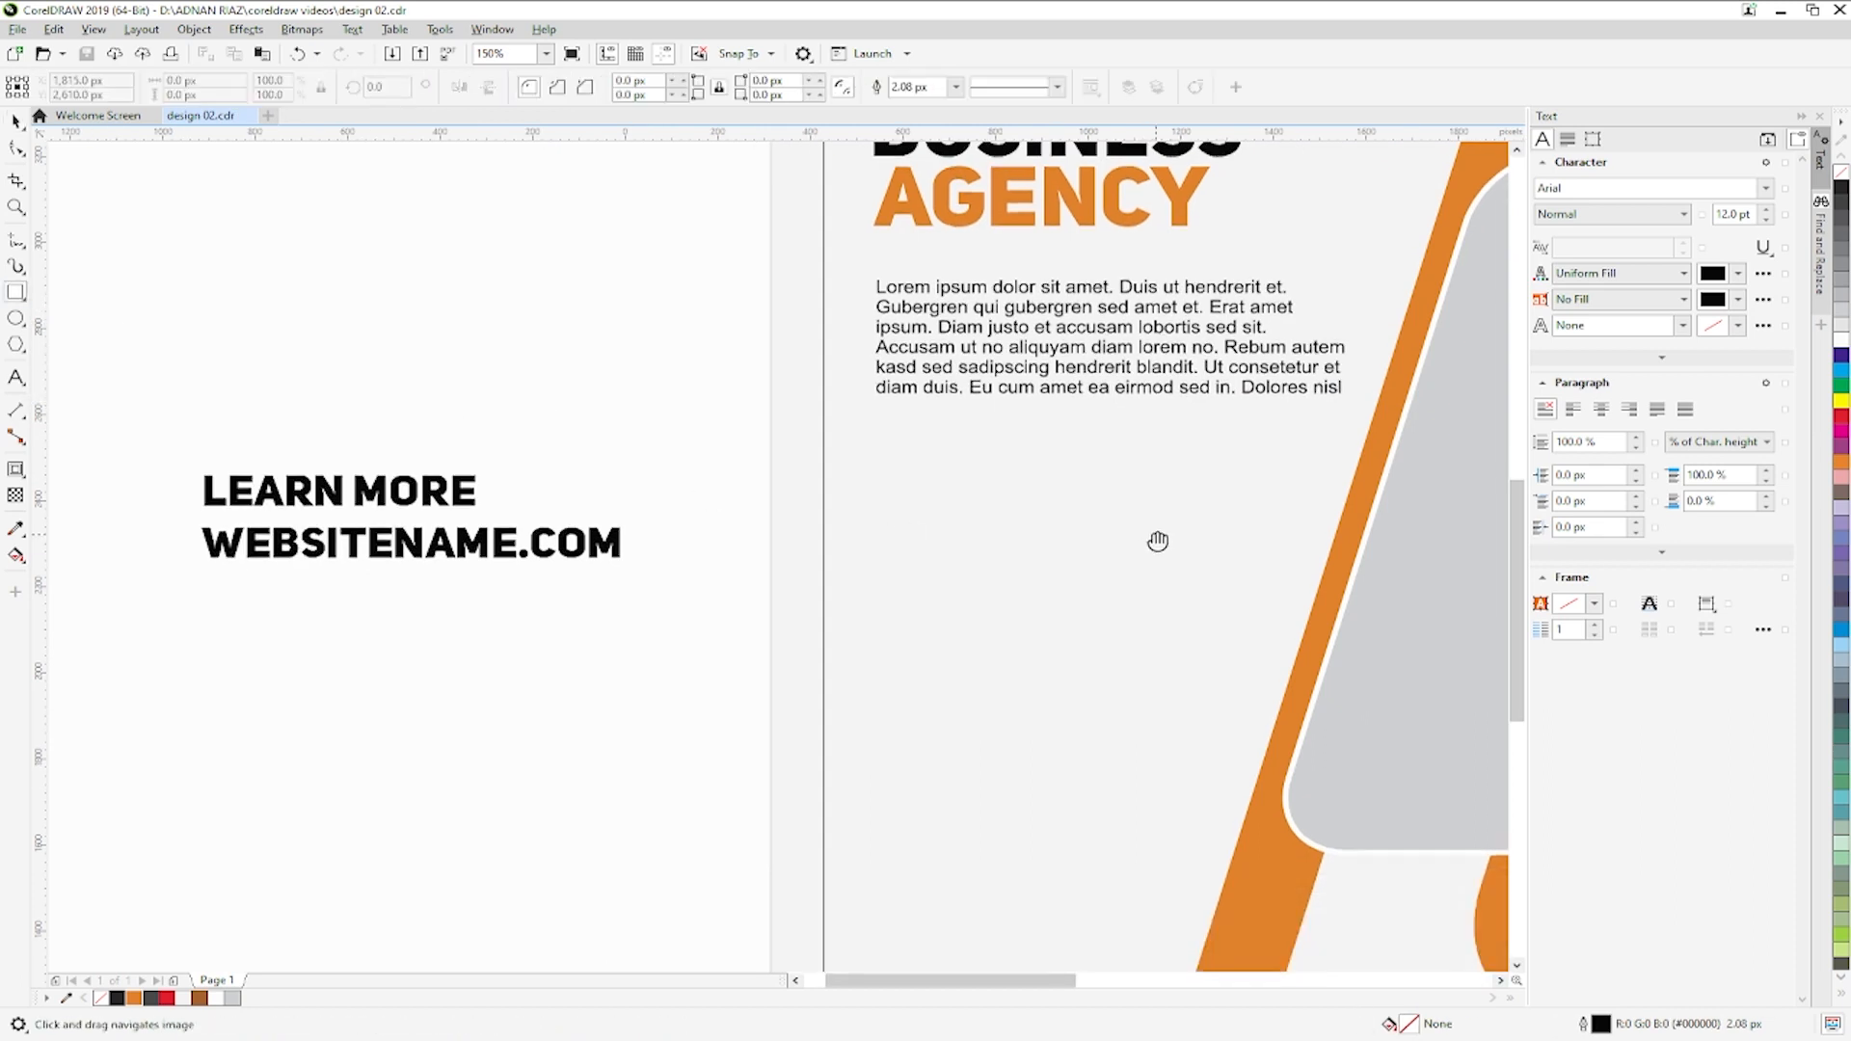
drag(1158, 541, 981, 498)
drag(762, 469, 1049, 549)
click(18, 148)
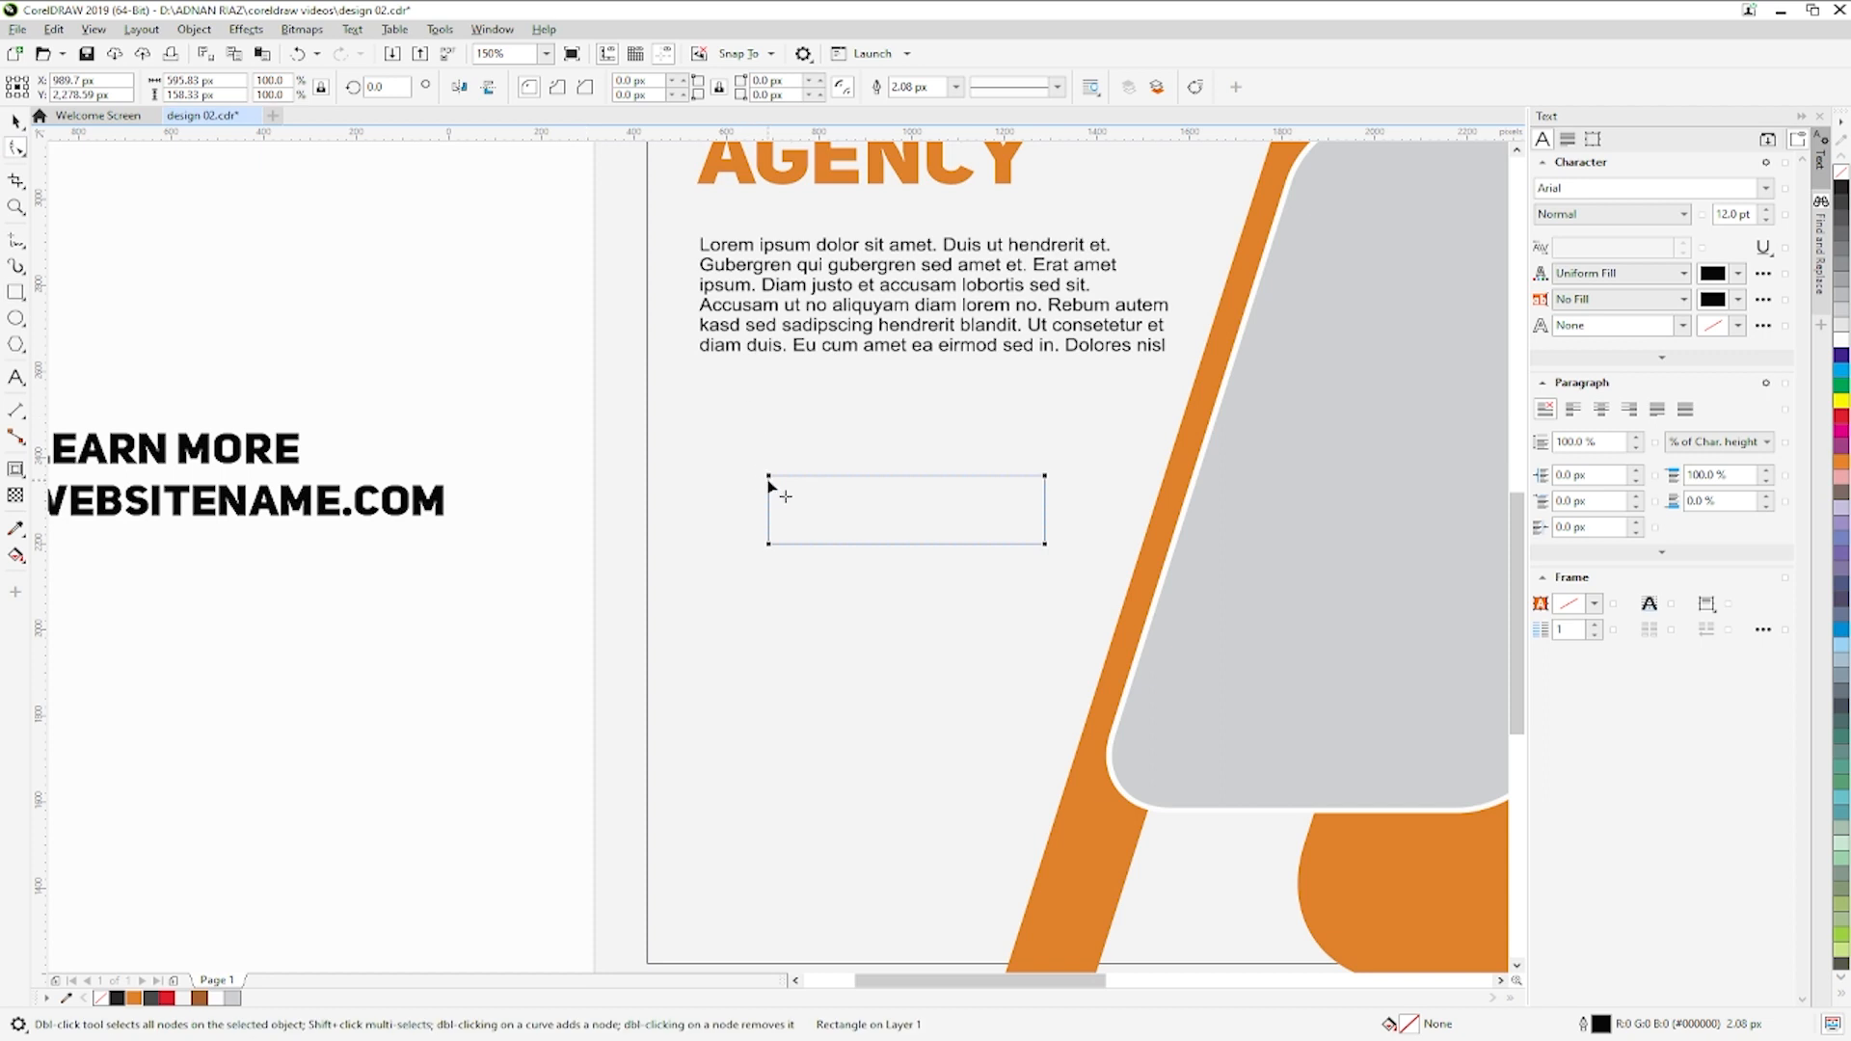
drag(769, 475, 781, 477)
click(16, 123)
- Fill the rounded rectangle with the orange document colour and remove its outline
click(838, 501)
click(836, 502)
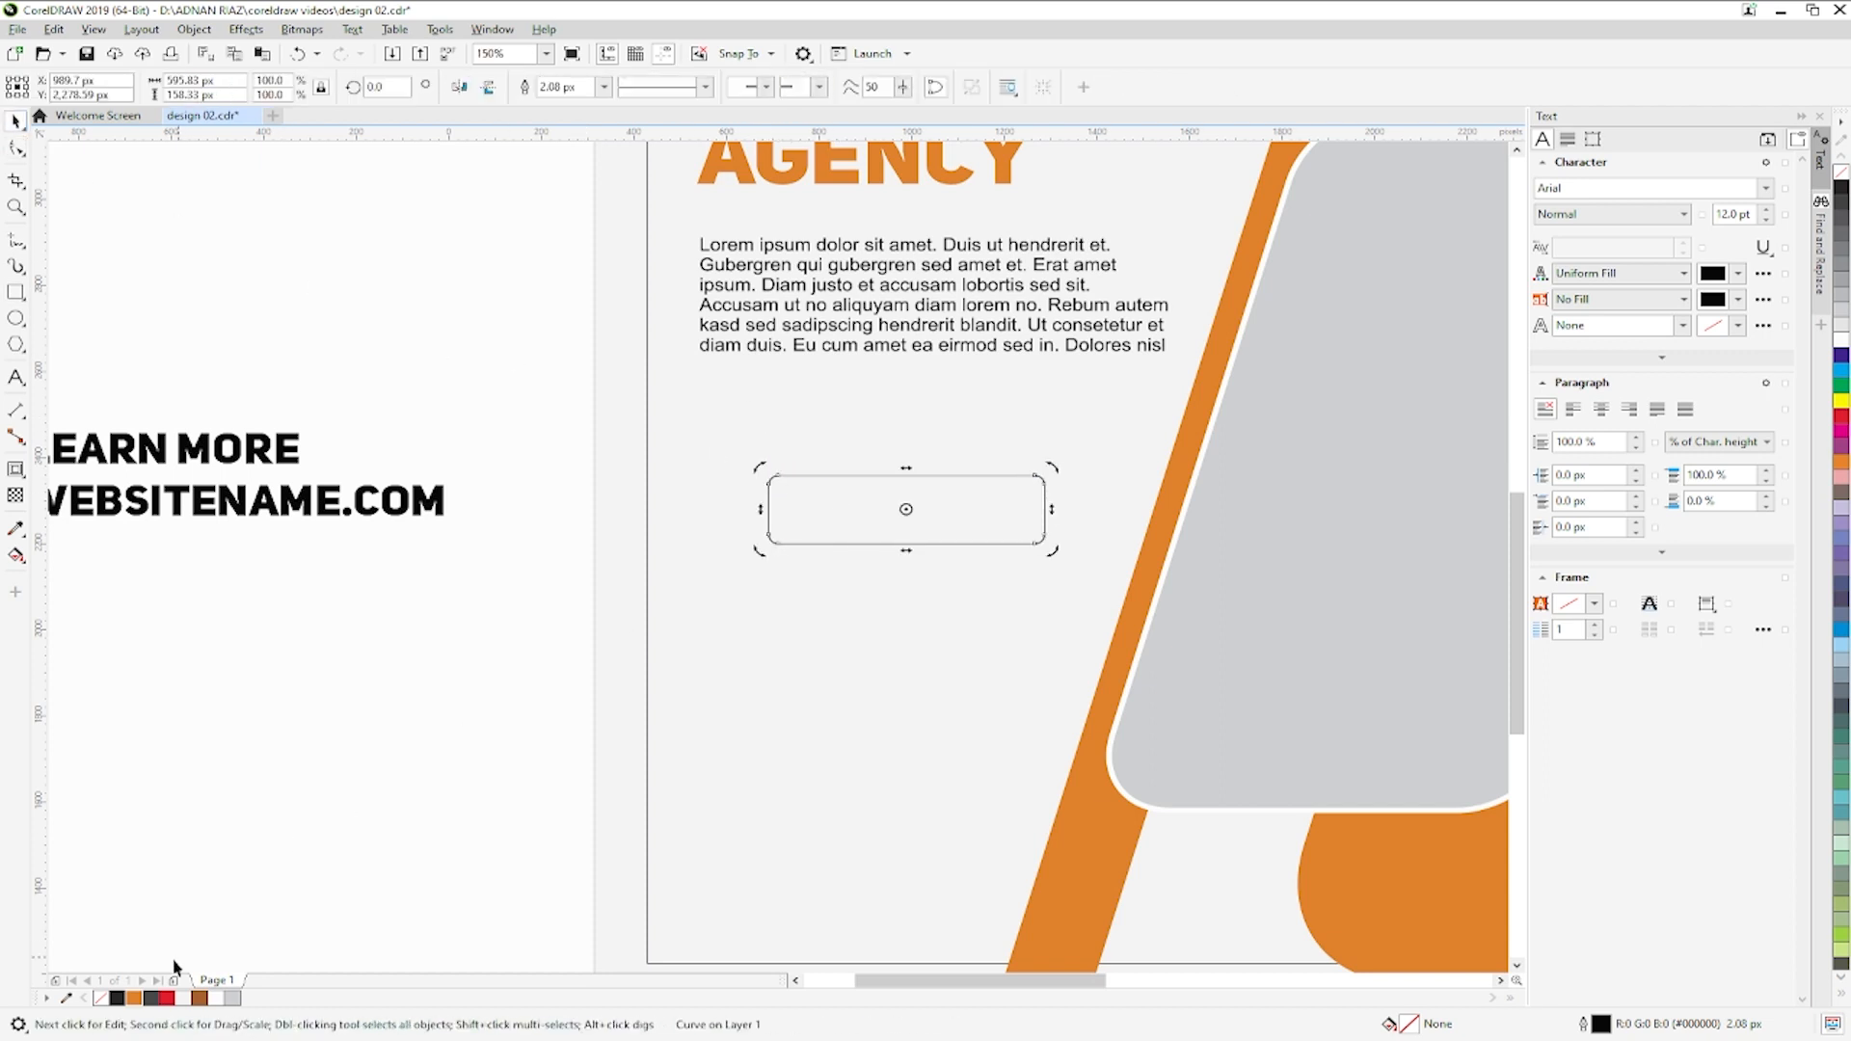
click(135, 997)
click(839, 538)
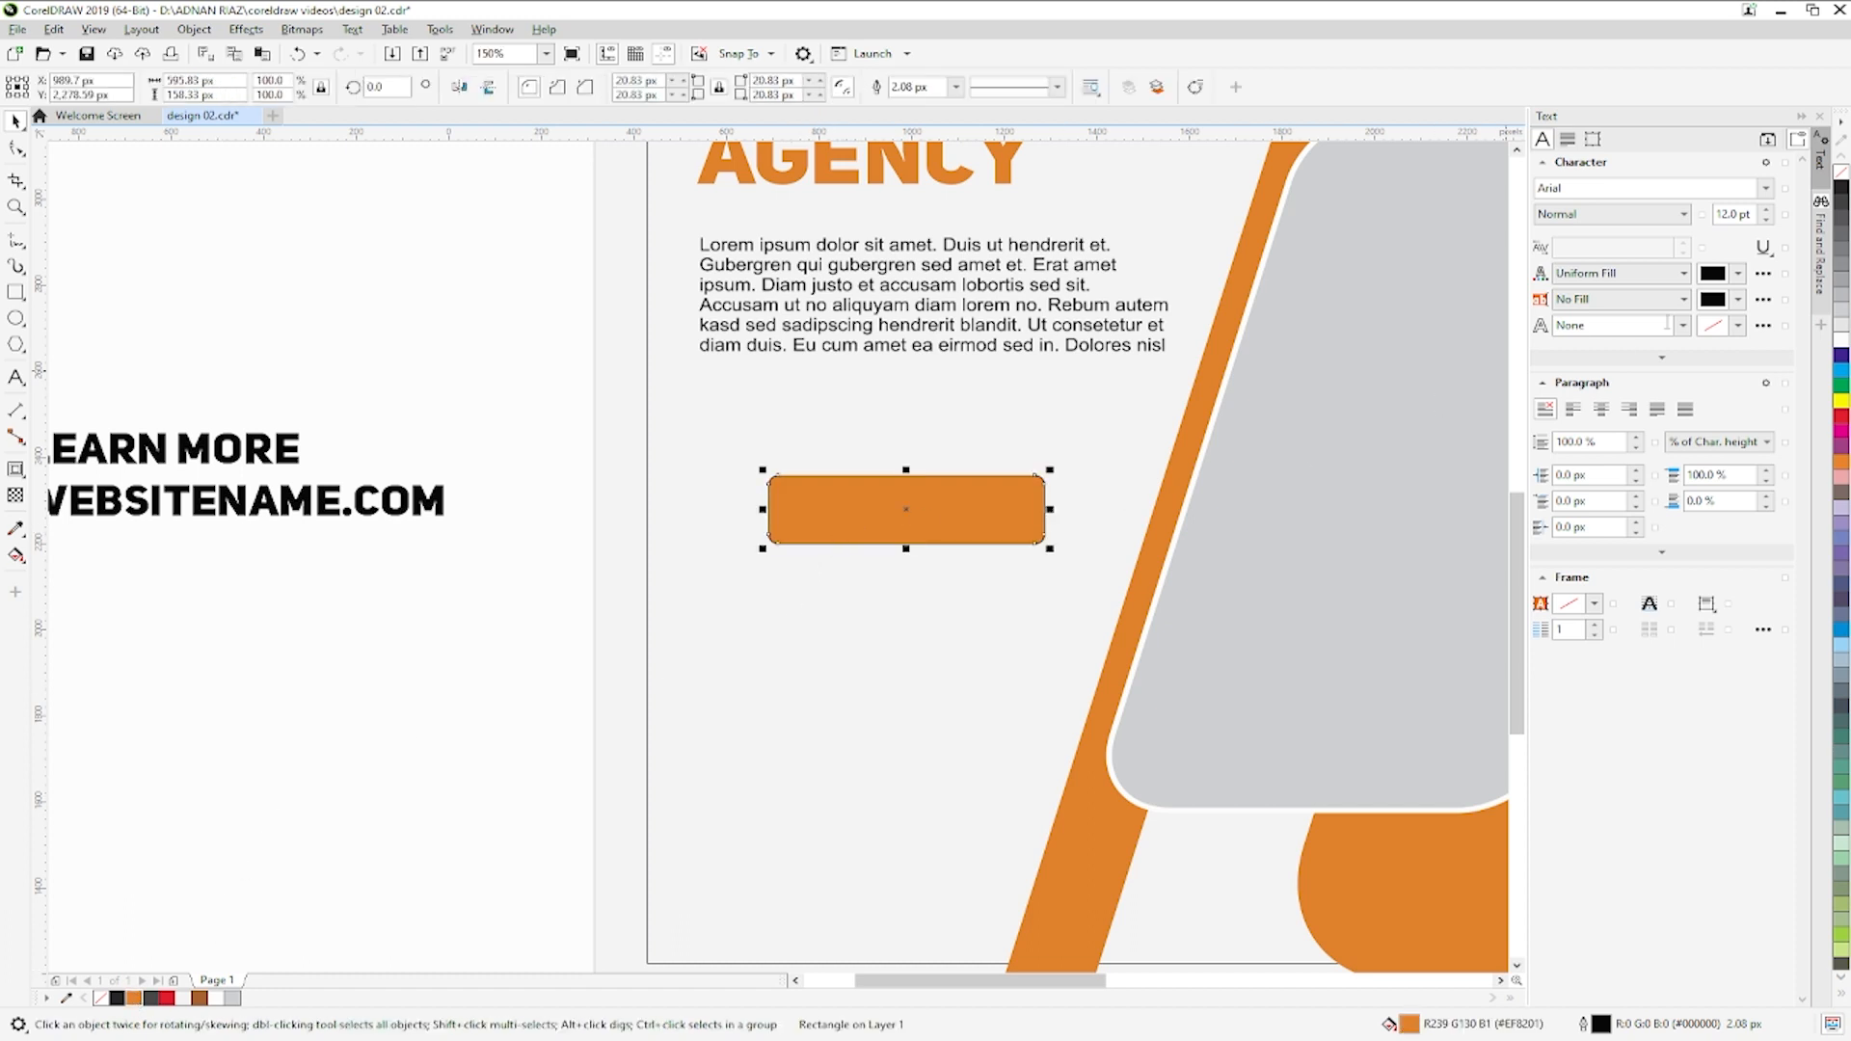
right_click(1841, 173)
- Centre the orange rectangle horizontally under the body text and shift it toward the text's left edge
shift+click(996, 349)
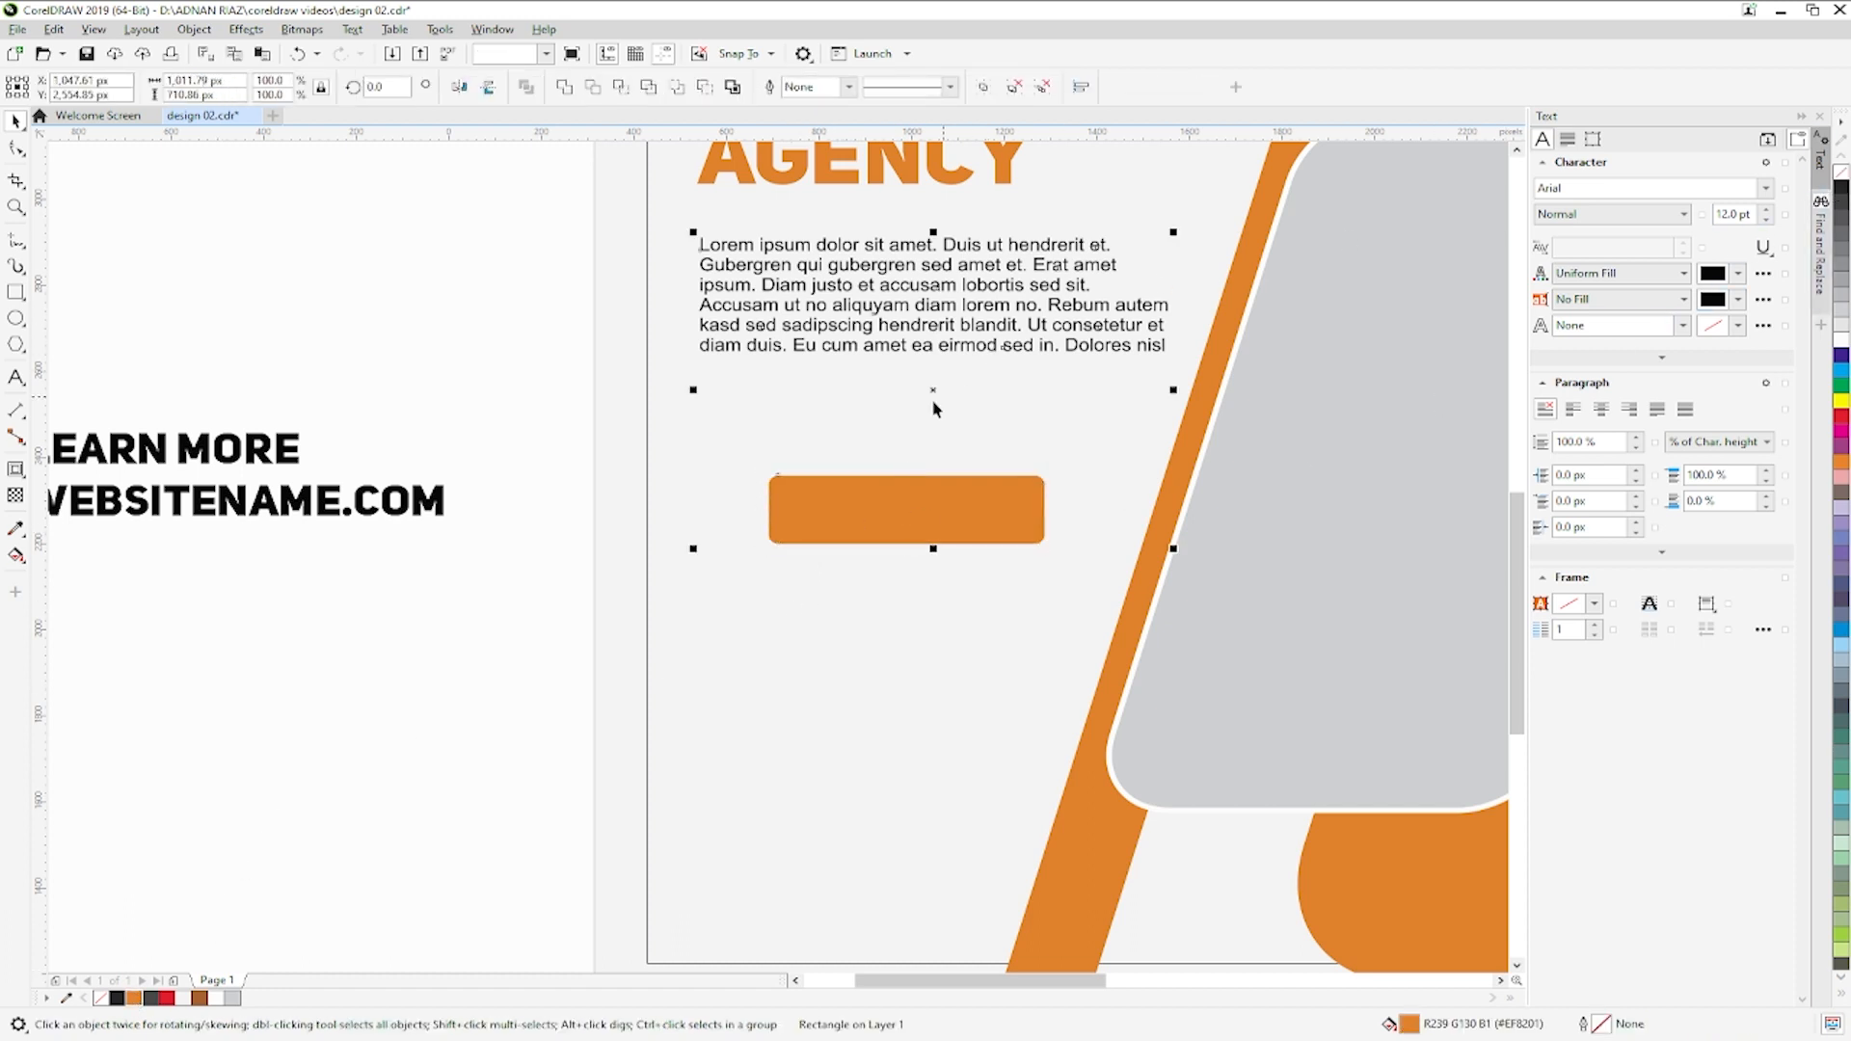
key(c)
click(685, 363)
click(943, 511)
drag(942, 497, 875, 498)
- Bring the LEARN MORE text onto the page and centre it on the orange rounded rectangle
drag(967, 671, 1001, 665)
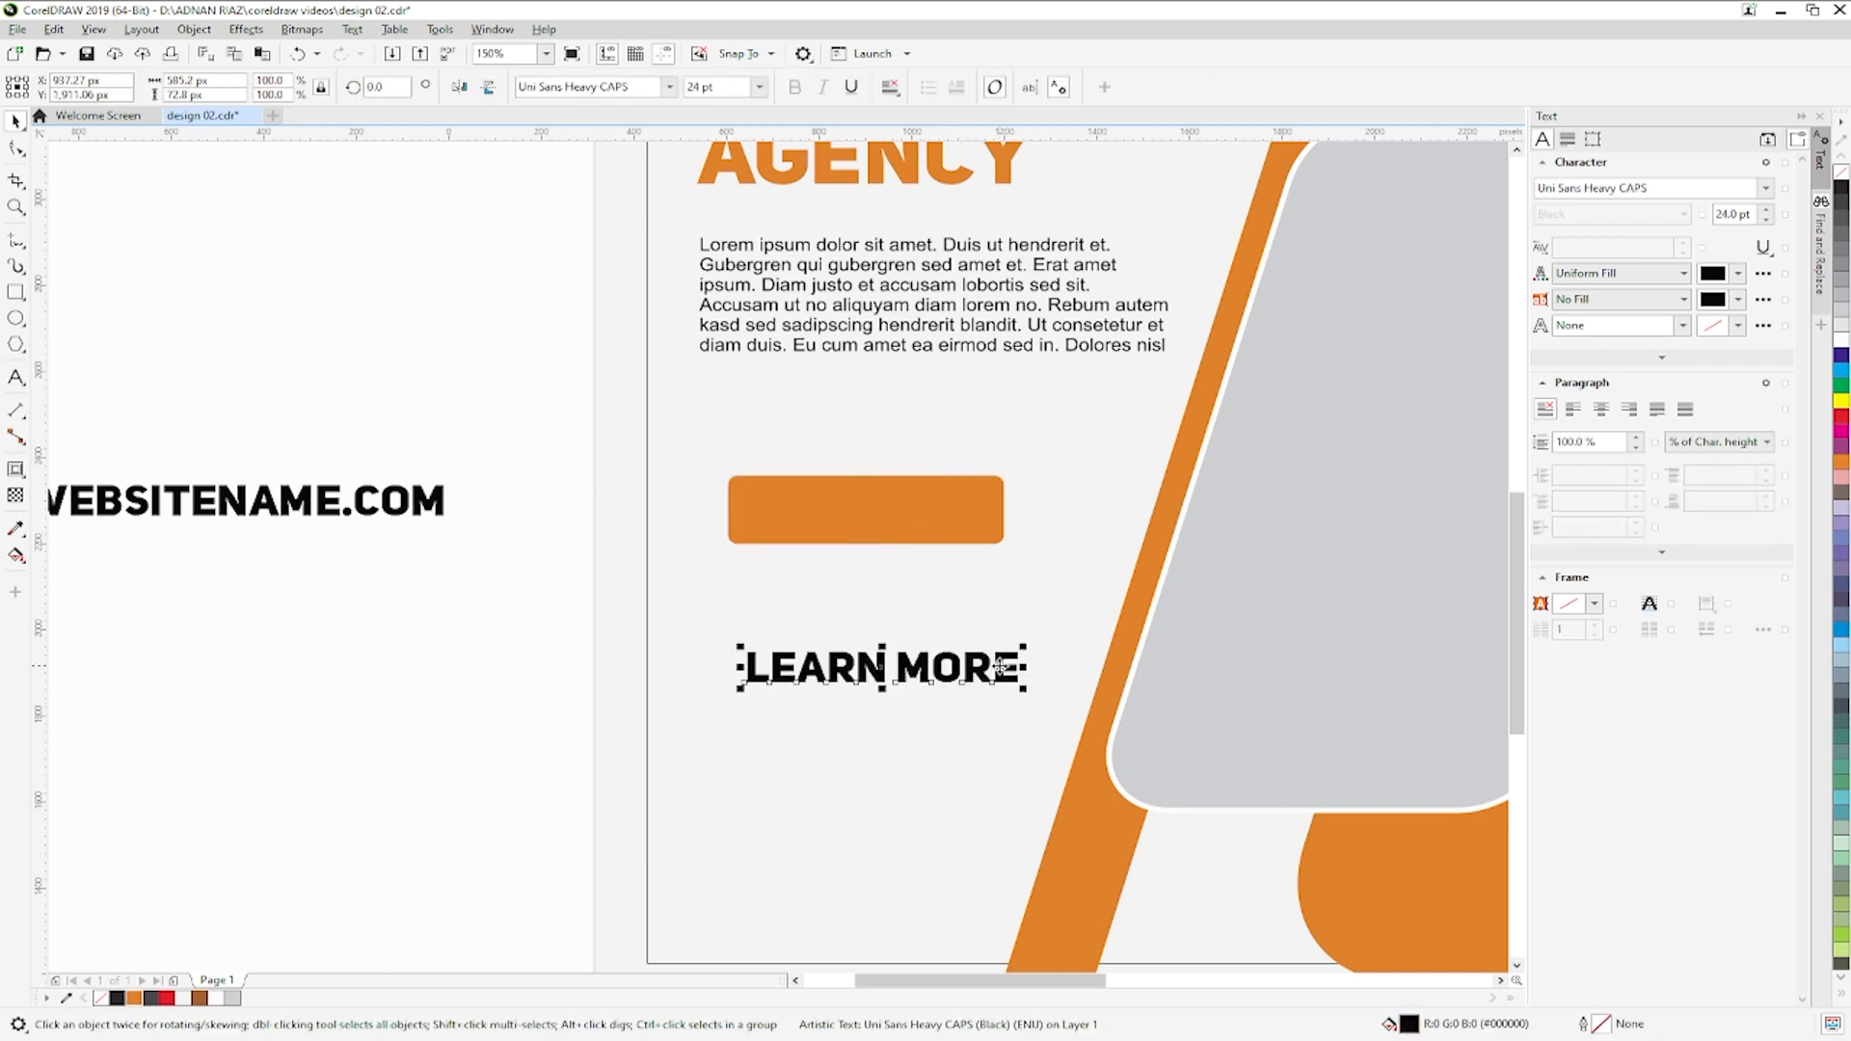
shift+click(943, 521)
key(e)
key(c)
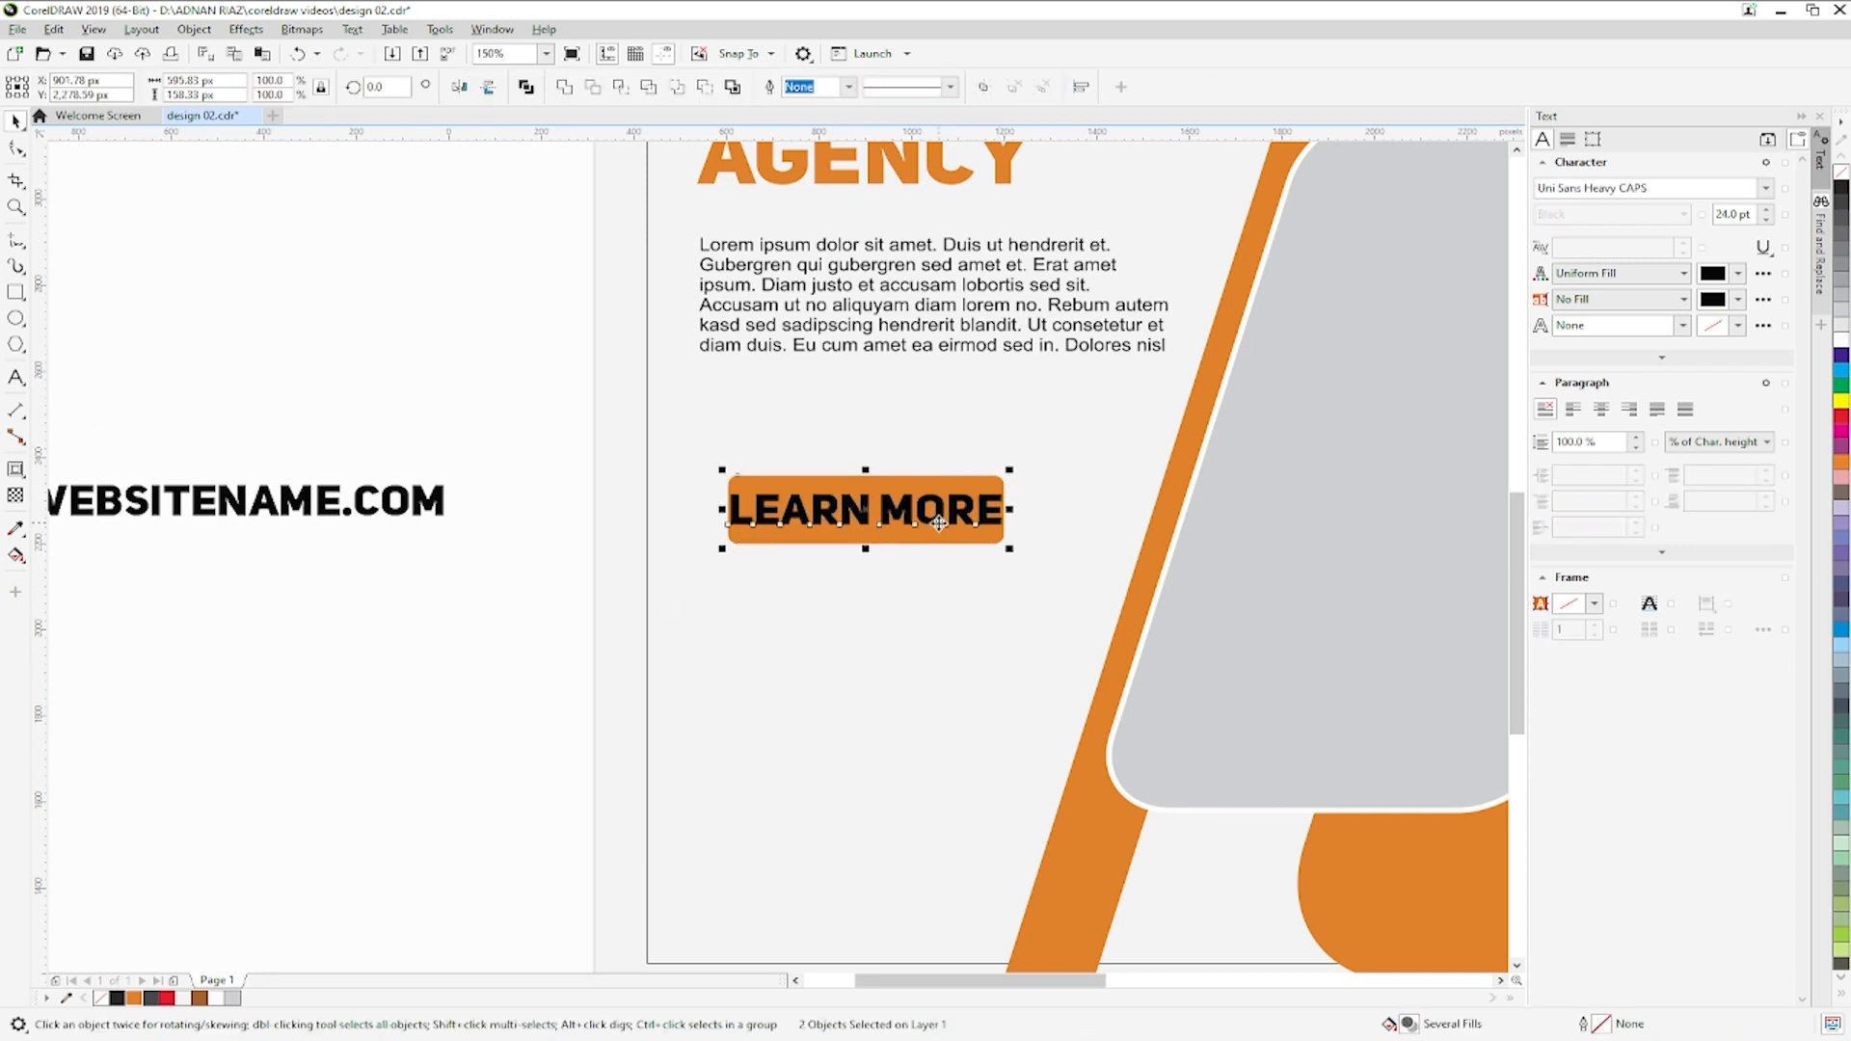
- Shrink the LEARN MORE text to about 17.9 pt so it fits inside the orange button with margins
click(939, 523)
click(989, 500)
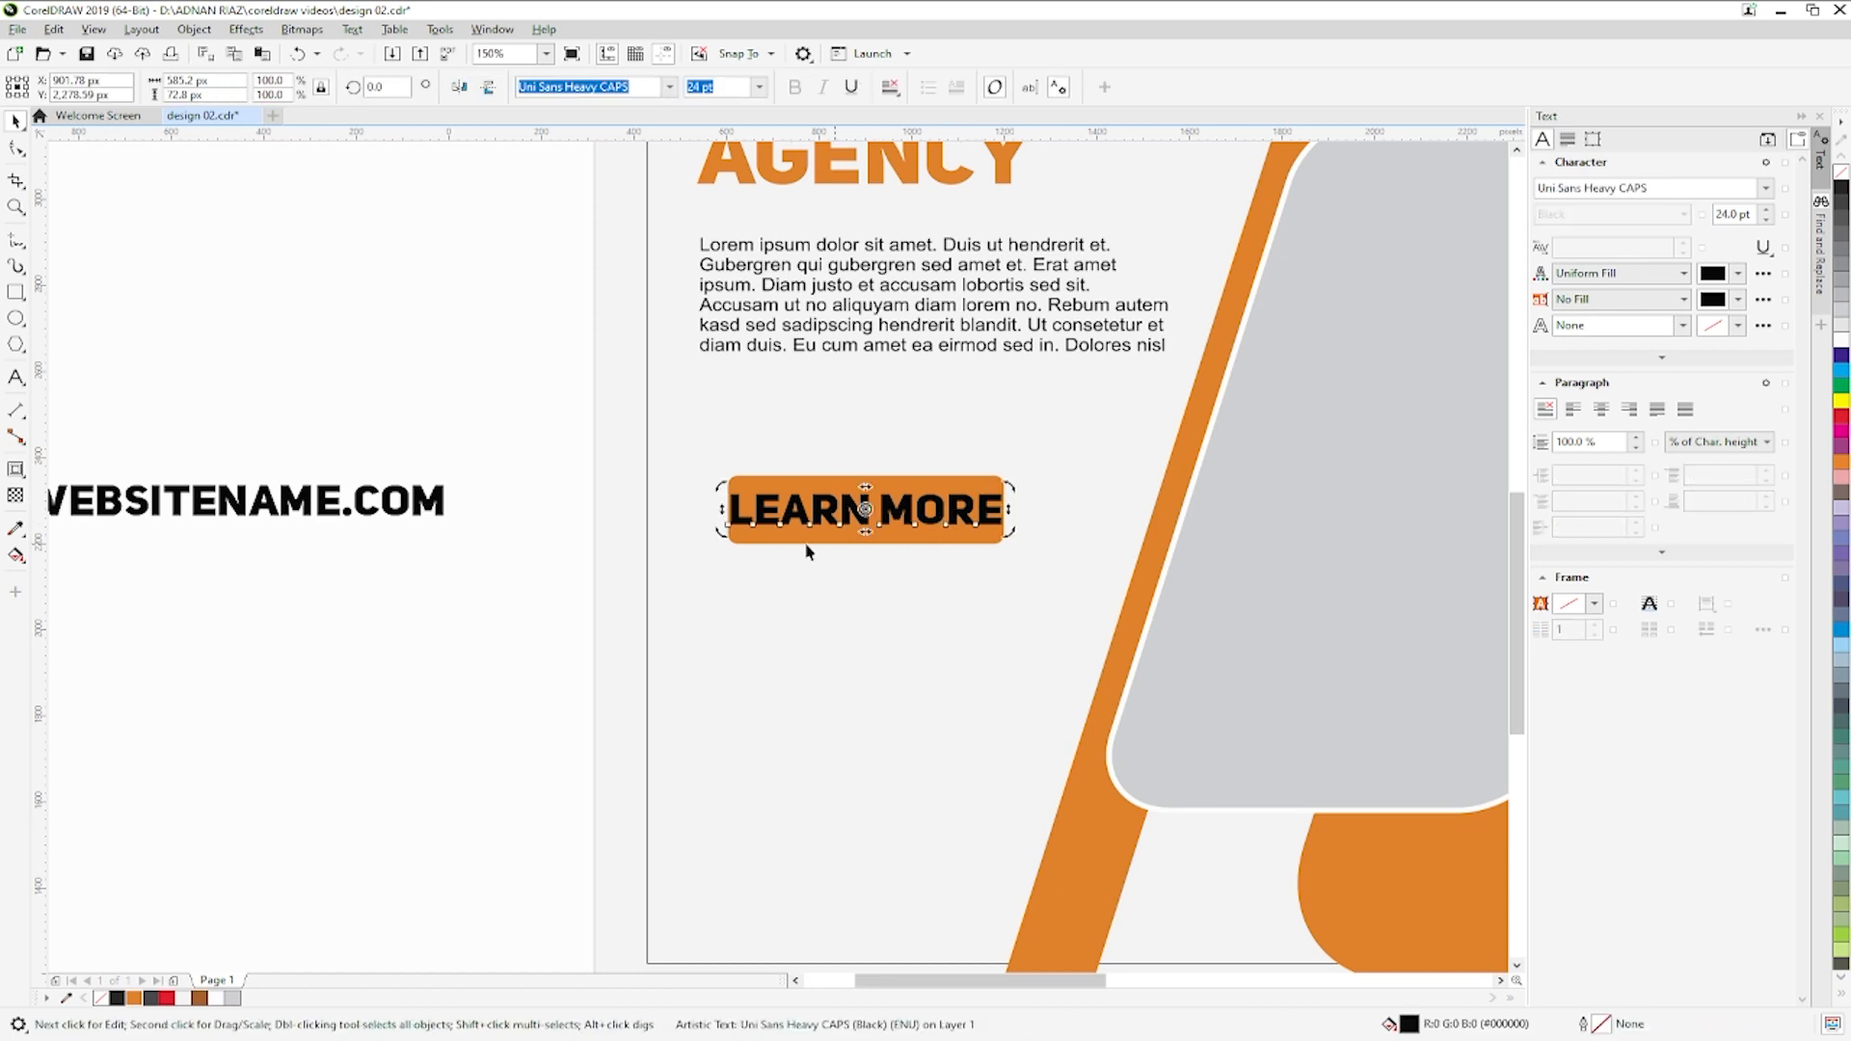
click(520, 574)
click(846, 523)
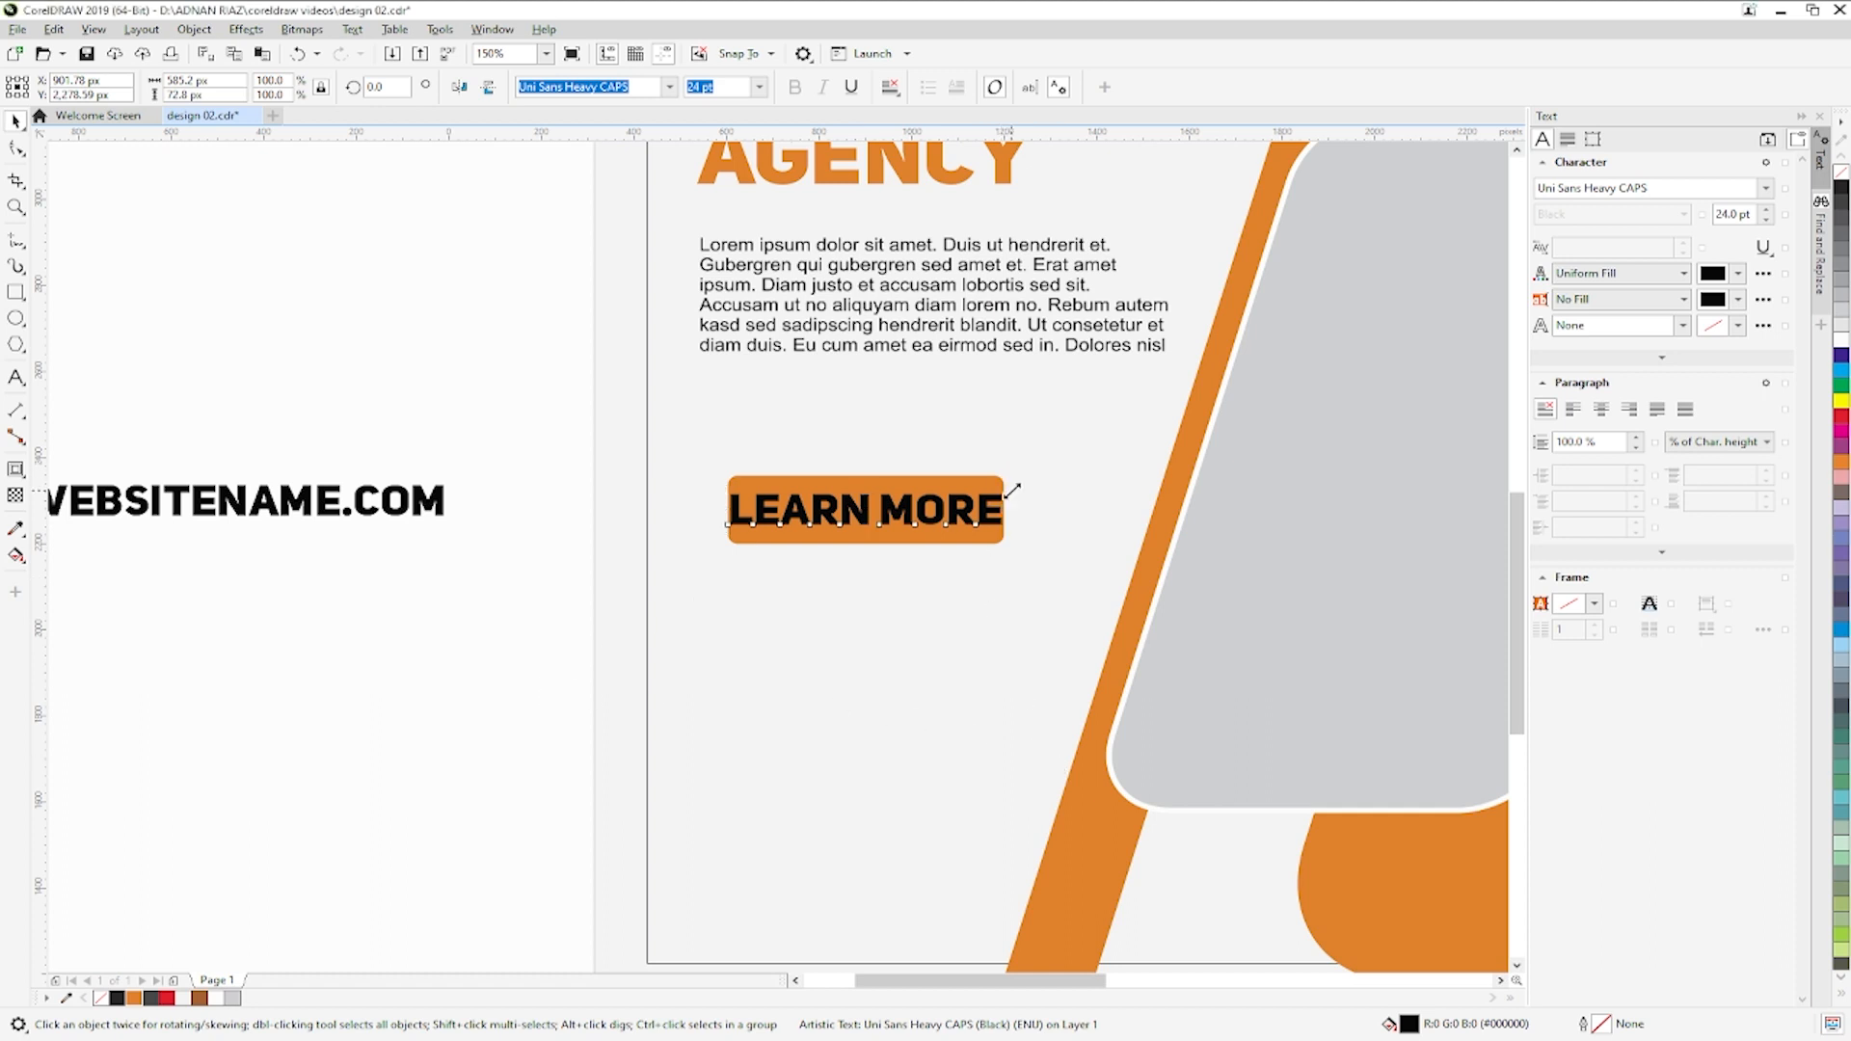
drag(1012, 492, 1003, 493)
shift+click(964, 537)
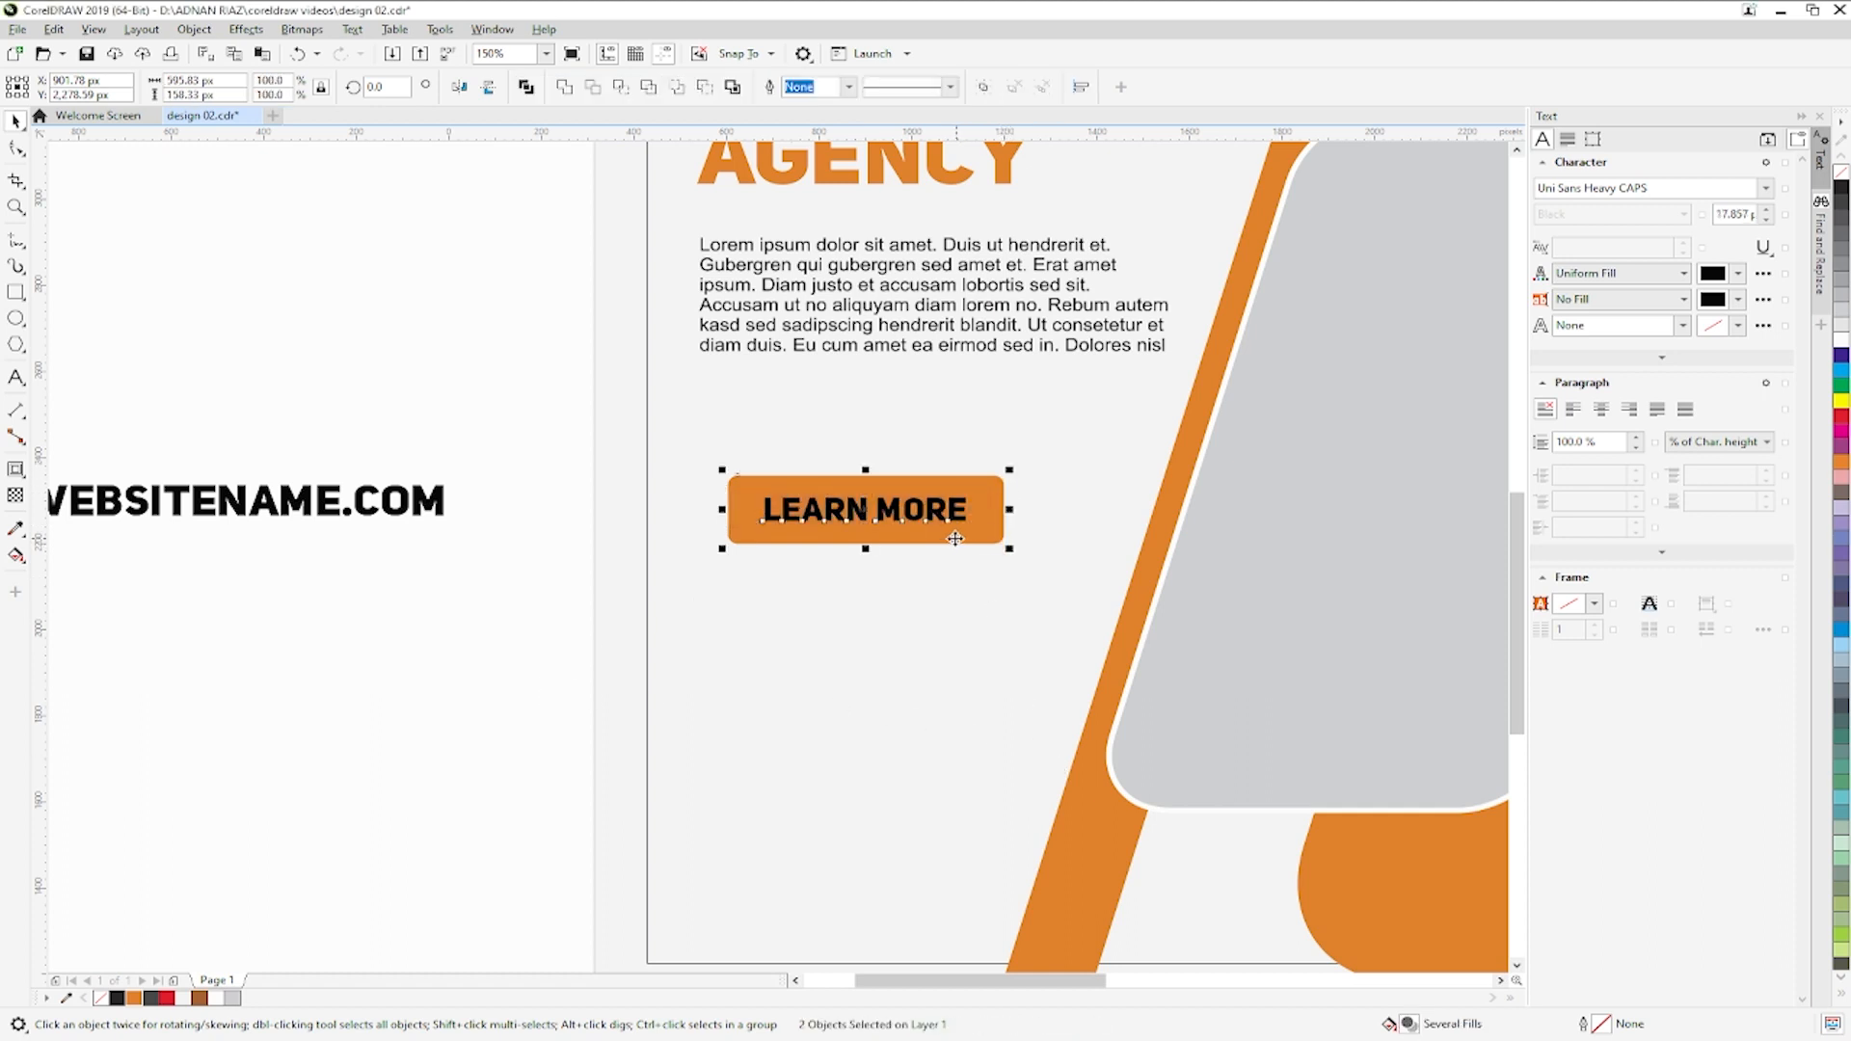
click(520, 504)
- Move the LEARN MORE button and its text slightly down, away from the body text
scroll(517, 503, down, 1)
drag(502, 559, 599, 524)
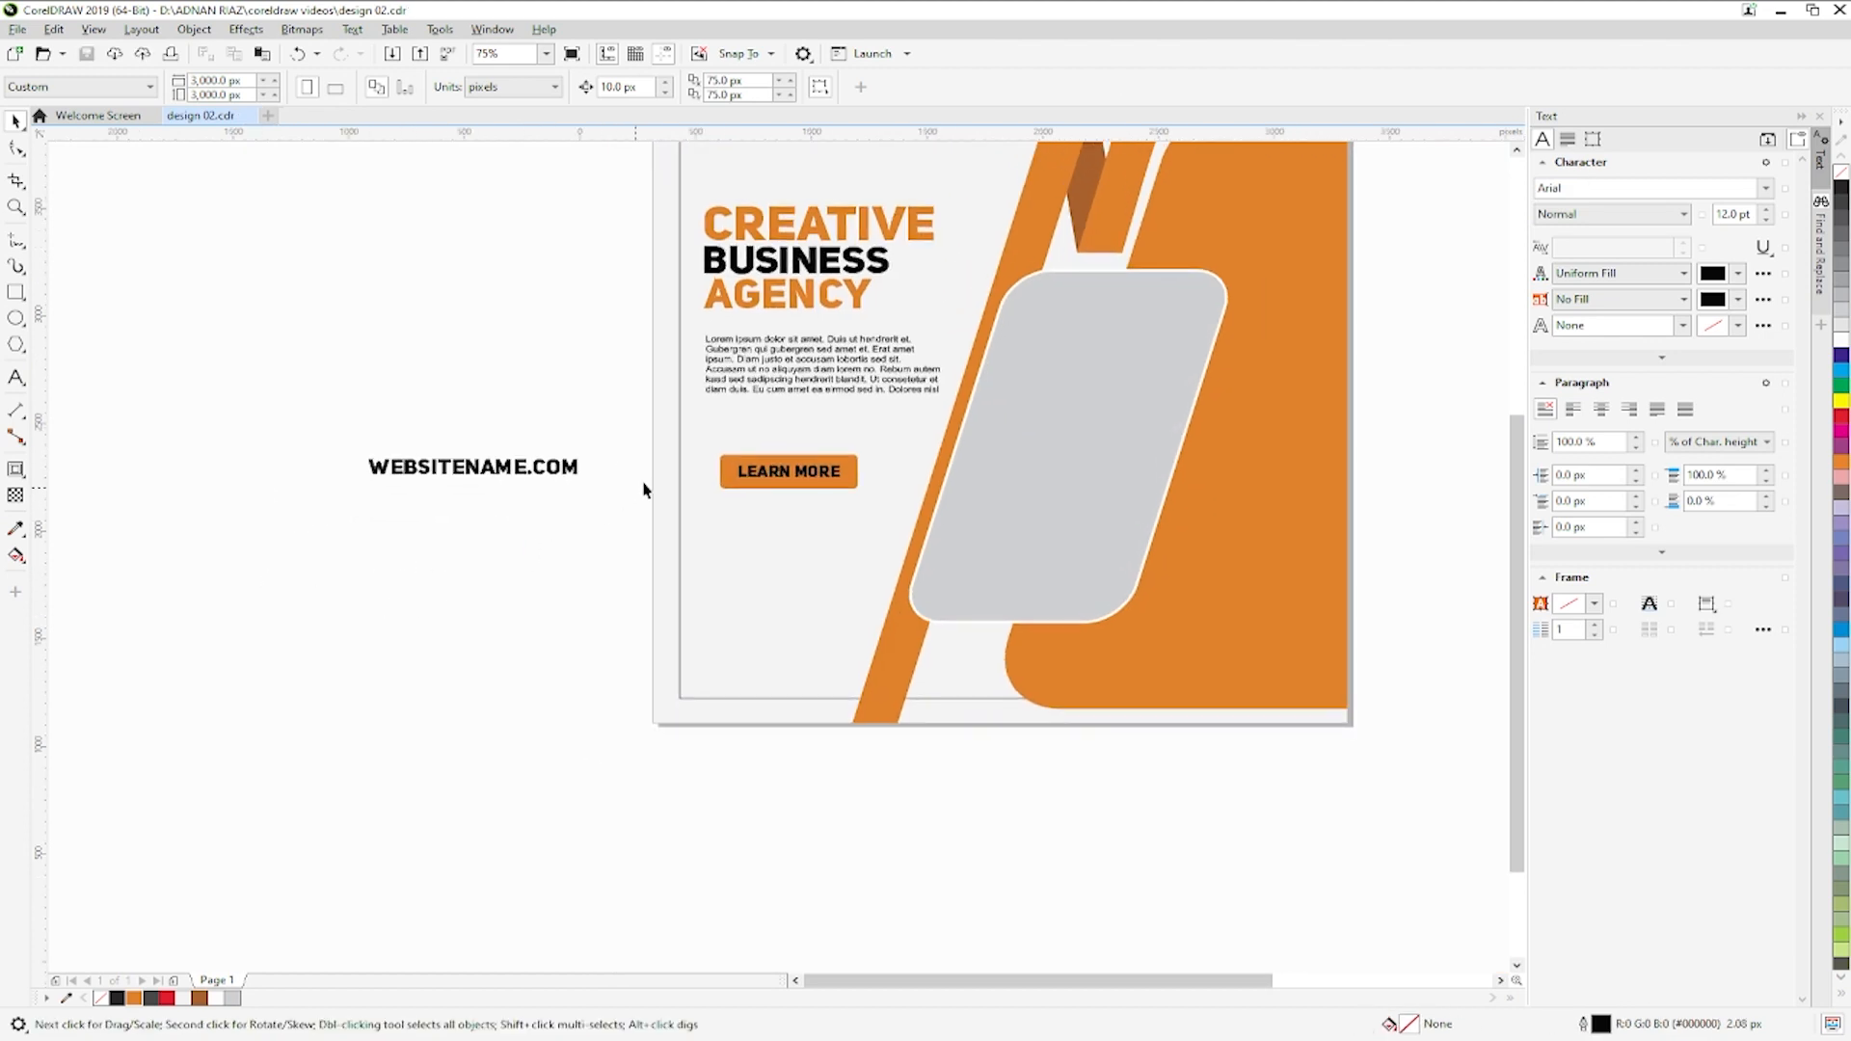
drag(662, 444, 793, 485)
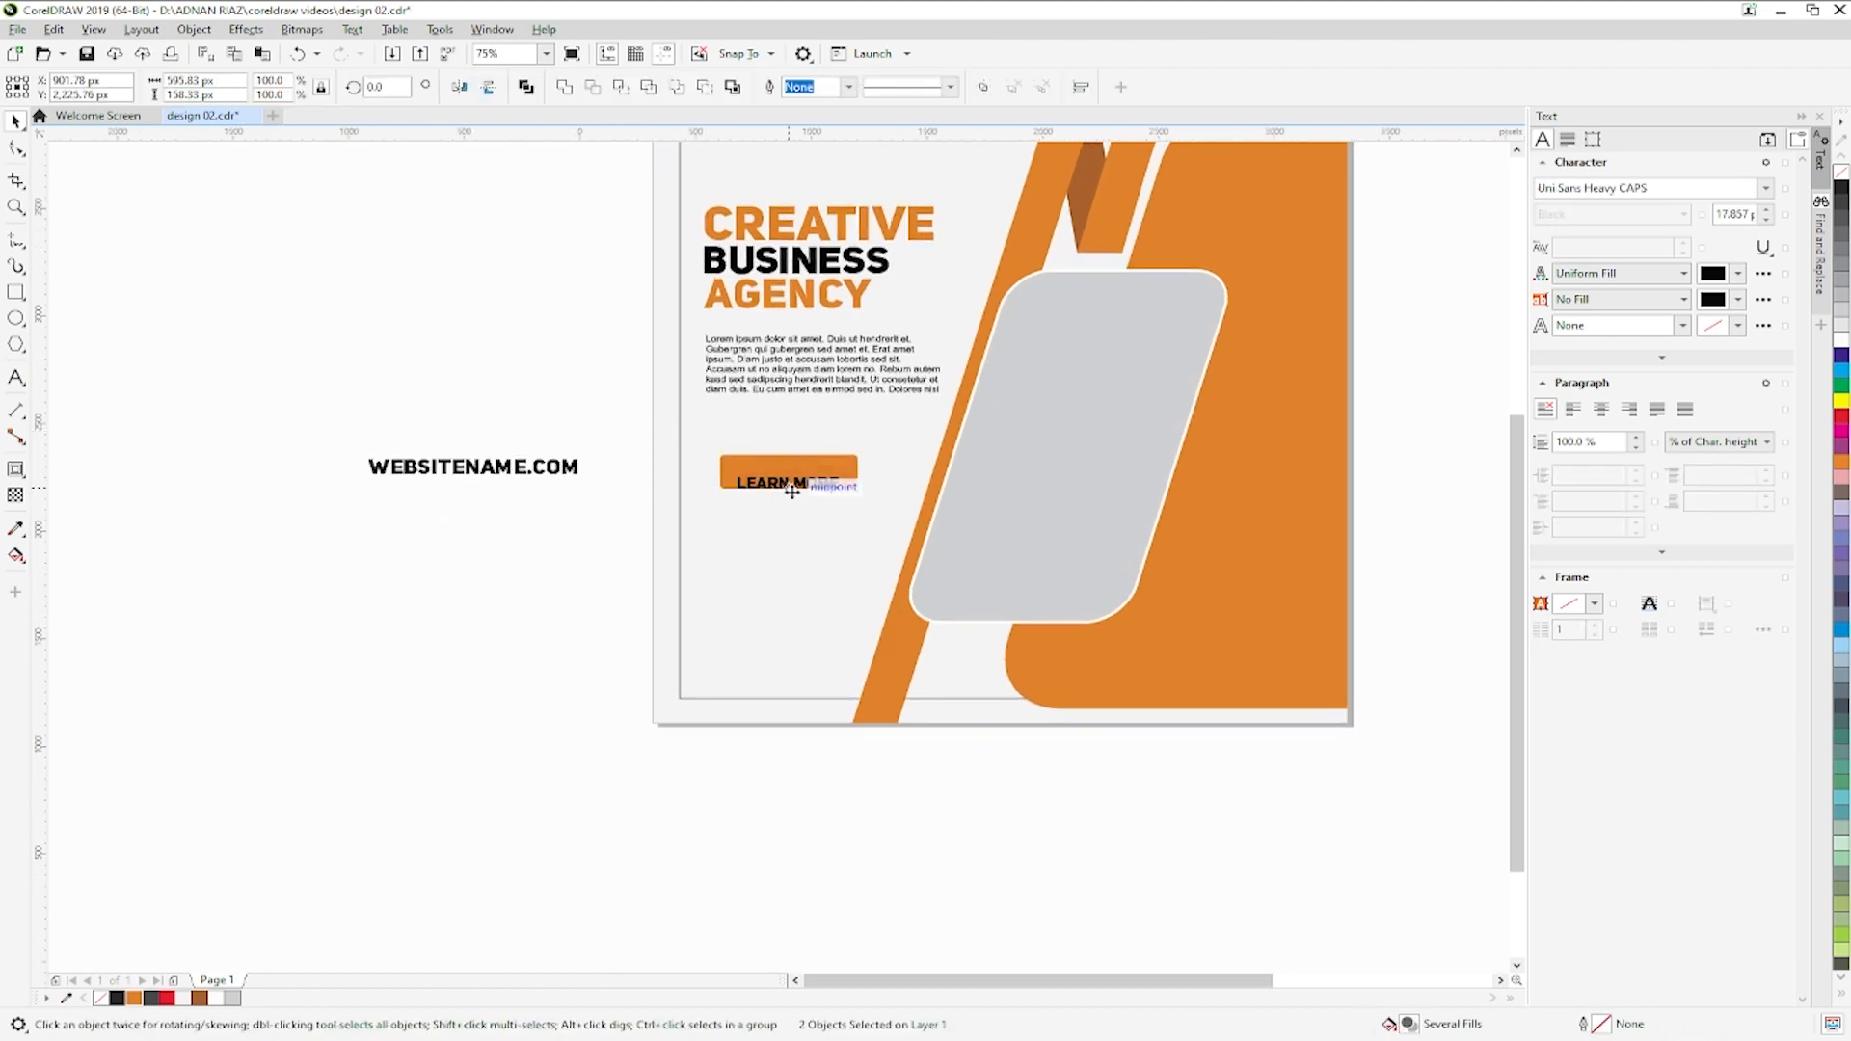
click(453, 565)
- Draw a bar about 1,050 by 267 px from the slanted strip to the page's left edge, filled black without outline
click(16, 292)
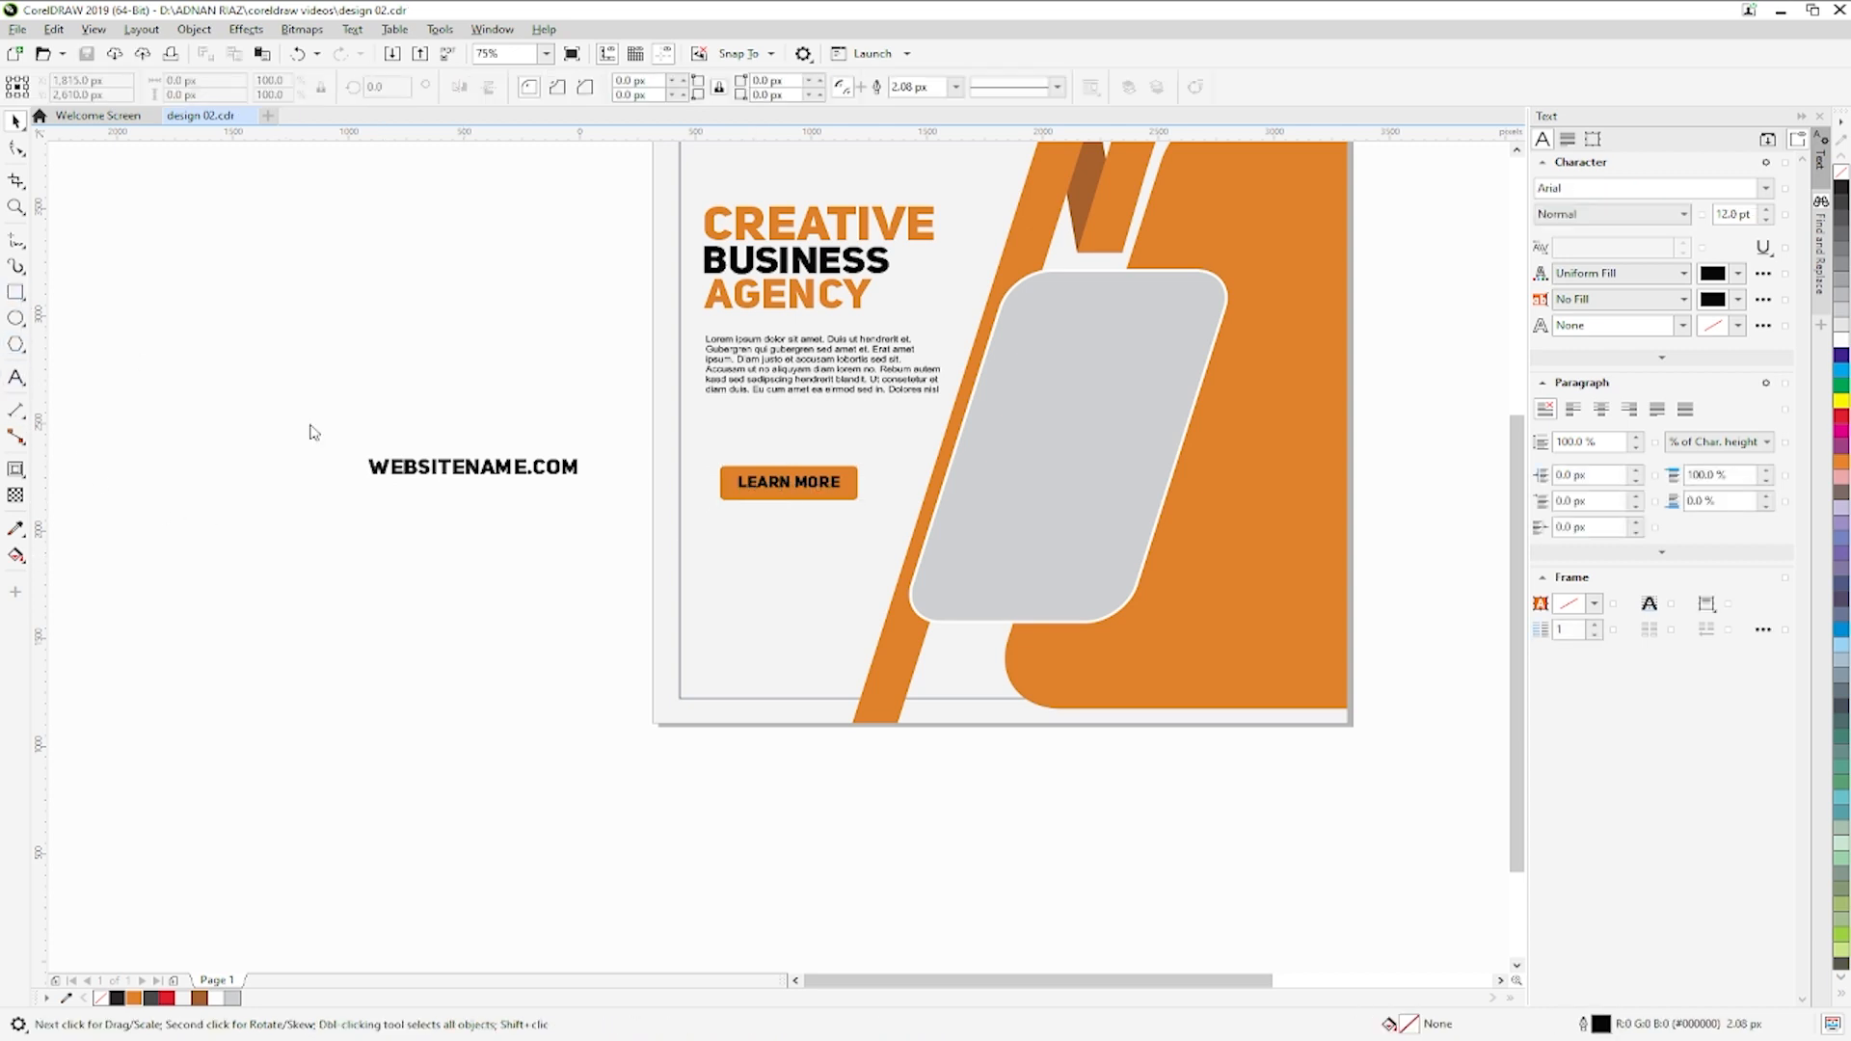
drag(896, 614, 653, 672)
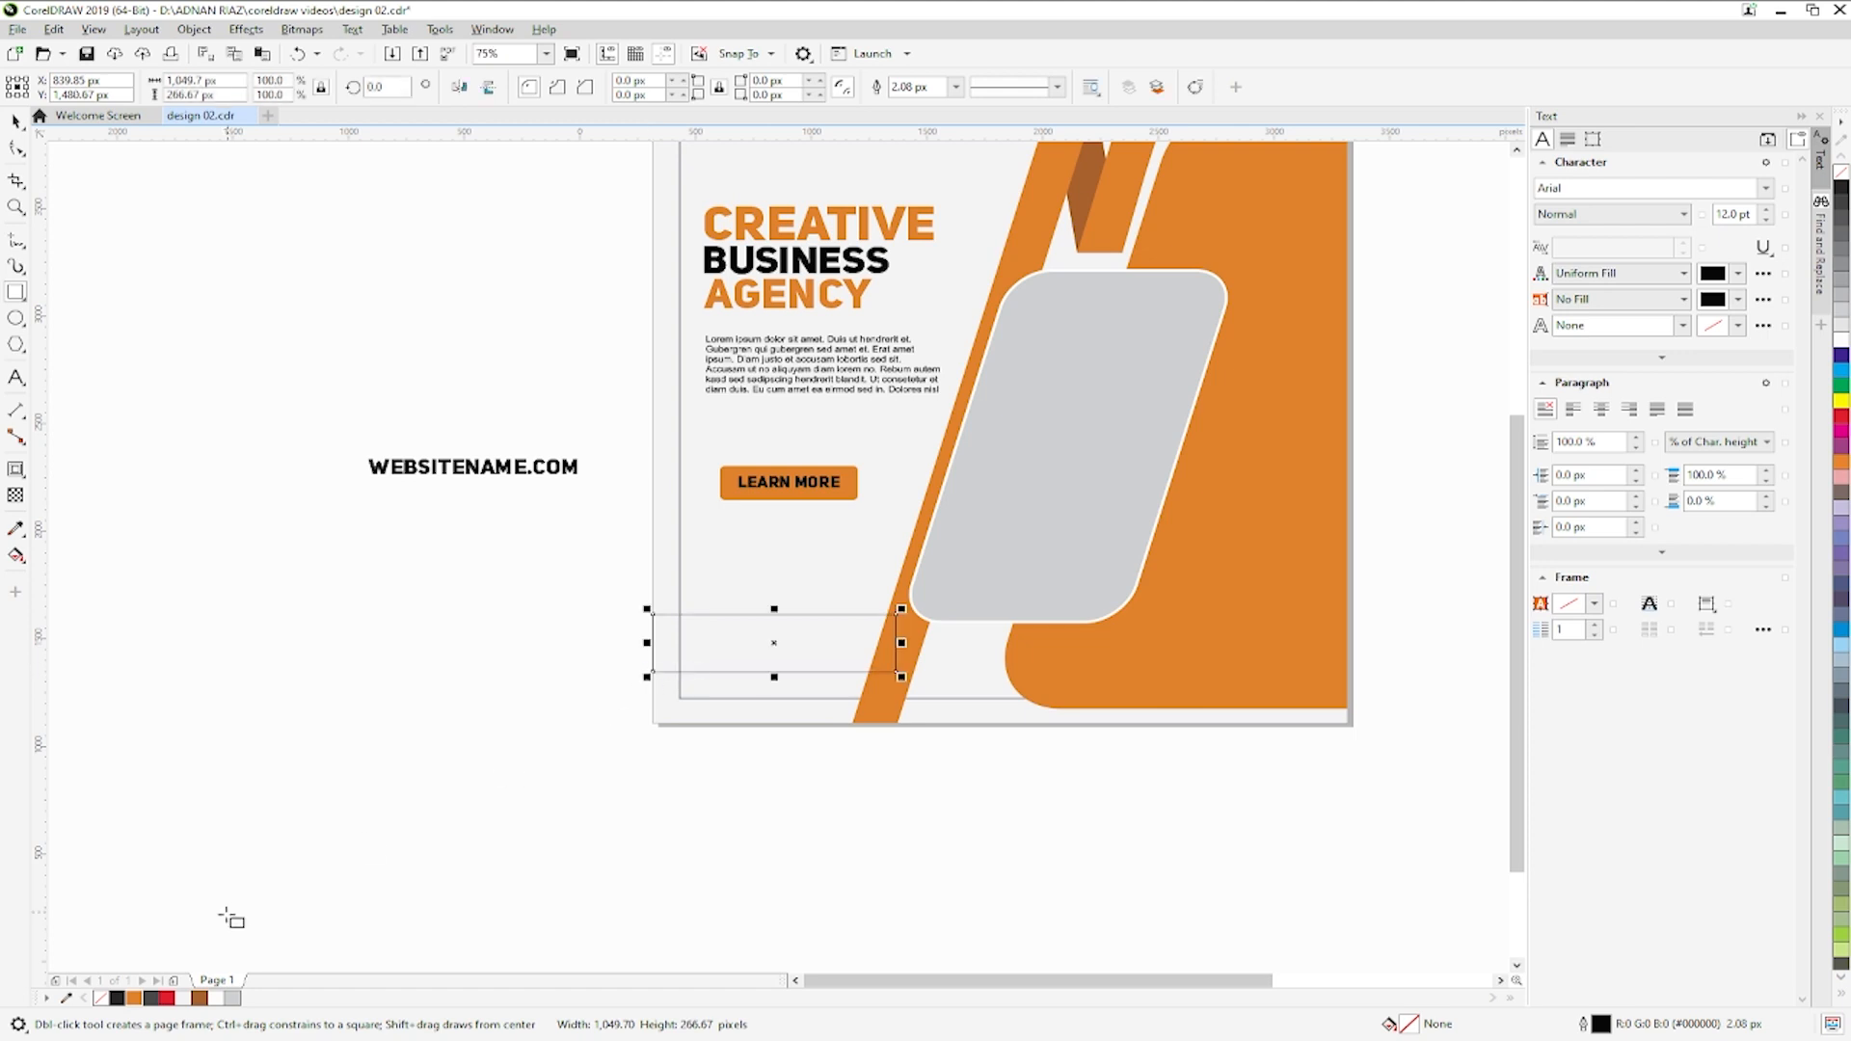
click(119, 999)
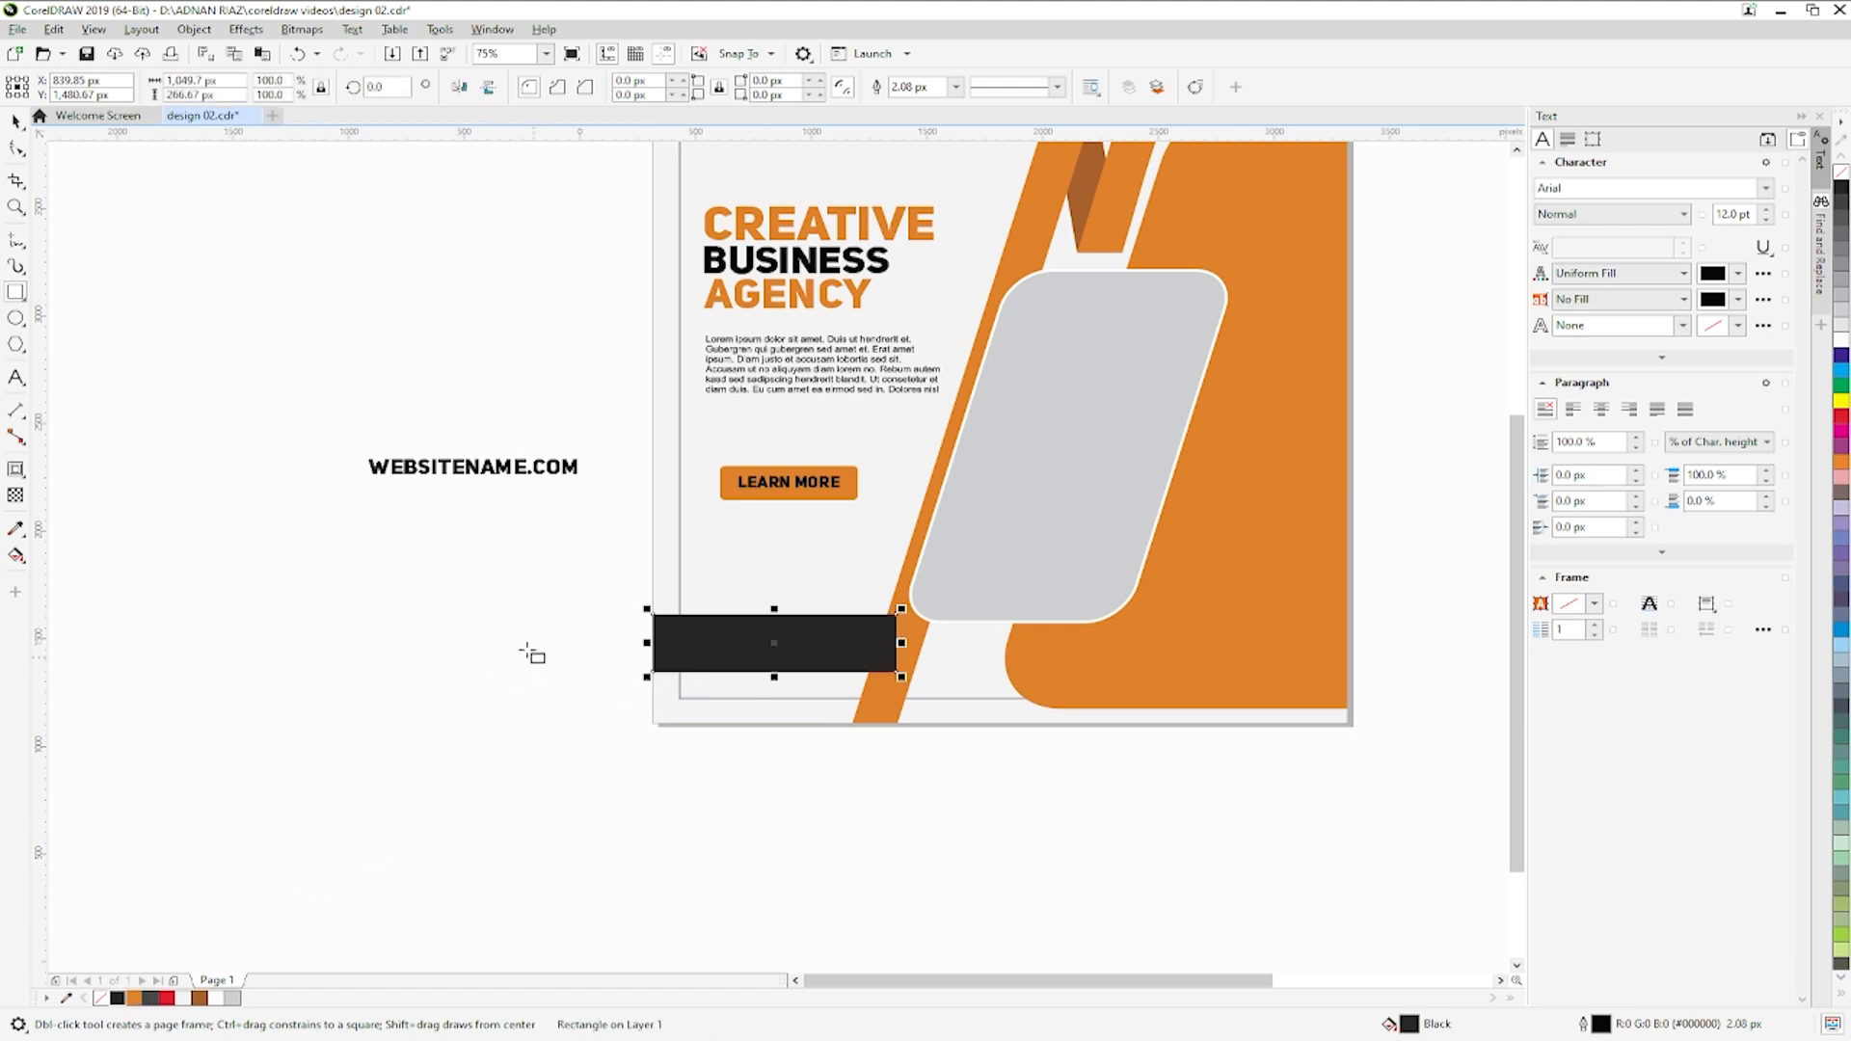
right_click(1842, 173)
- Trim the black bar with the slanted orange strip so its end follows the strip's edge
click(866, 727)
click(879, 718)
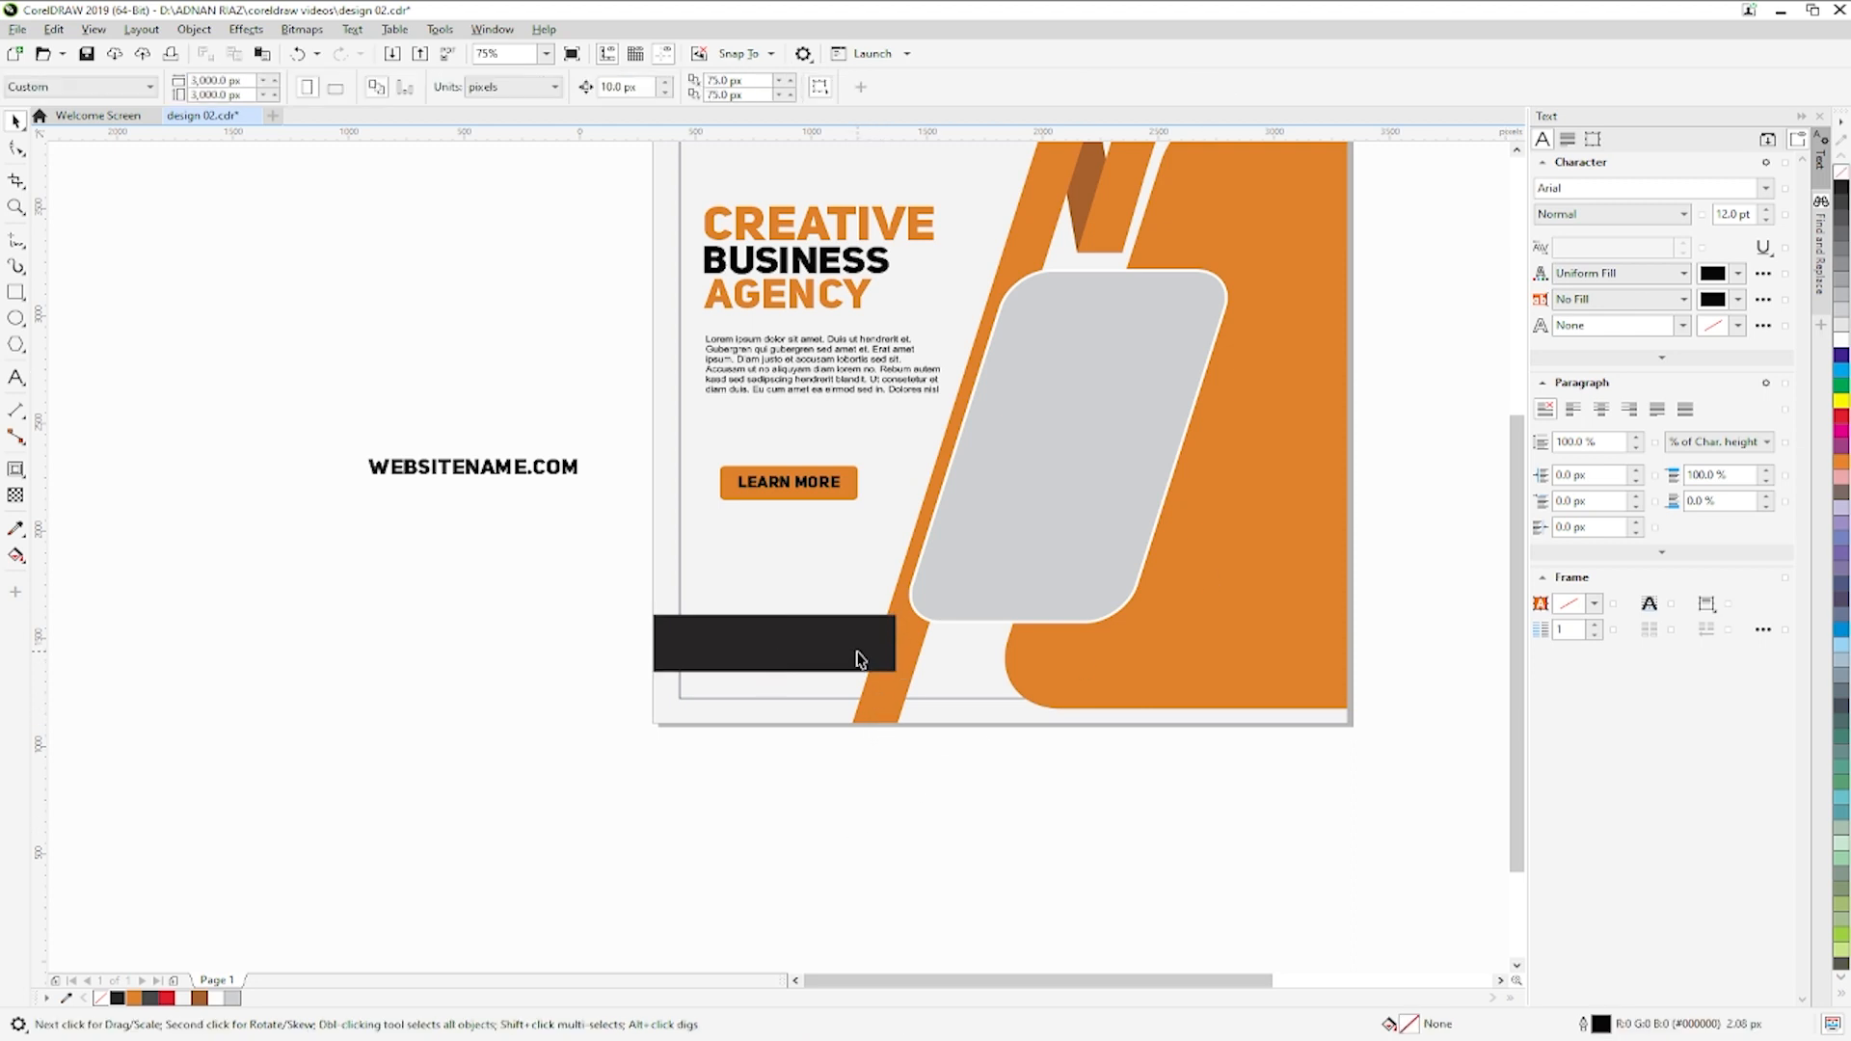
click(858, 655)
shift+click(897, 709)
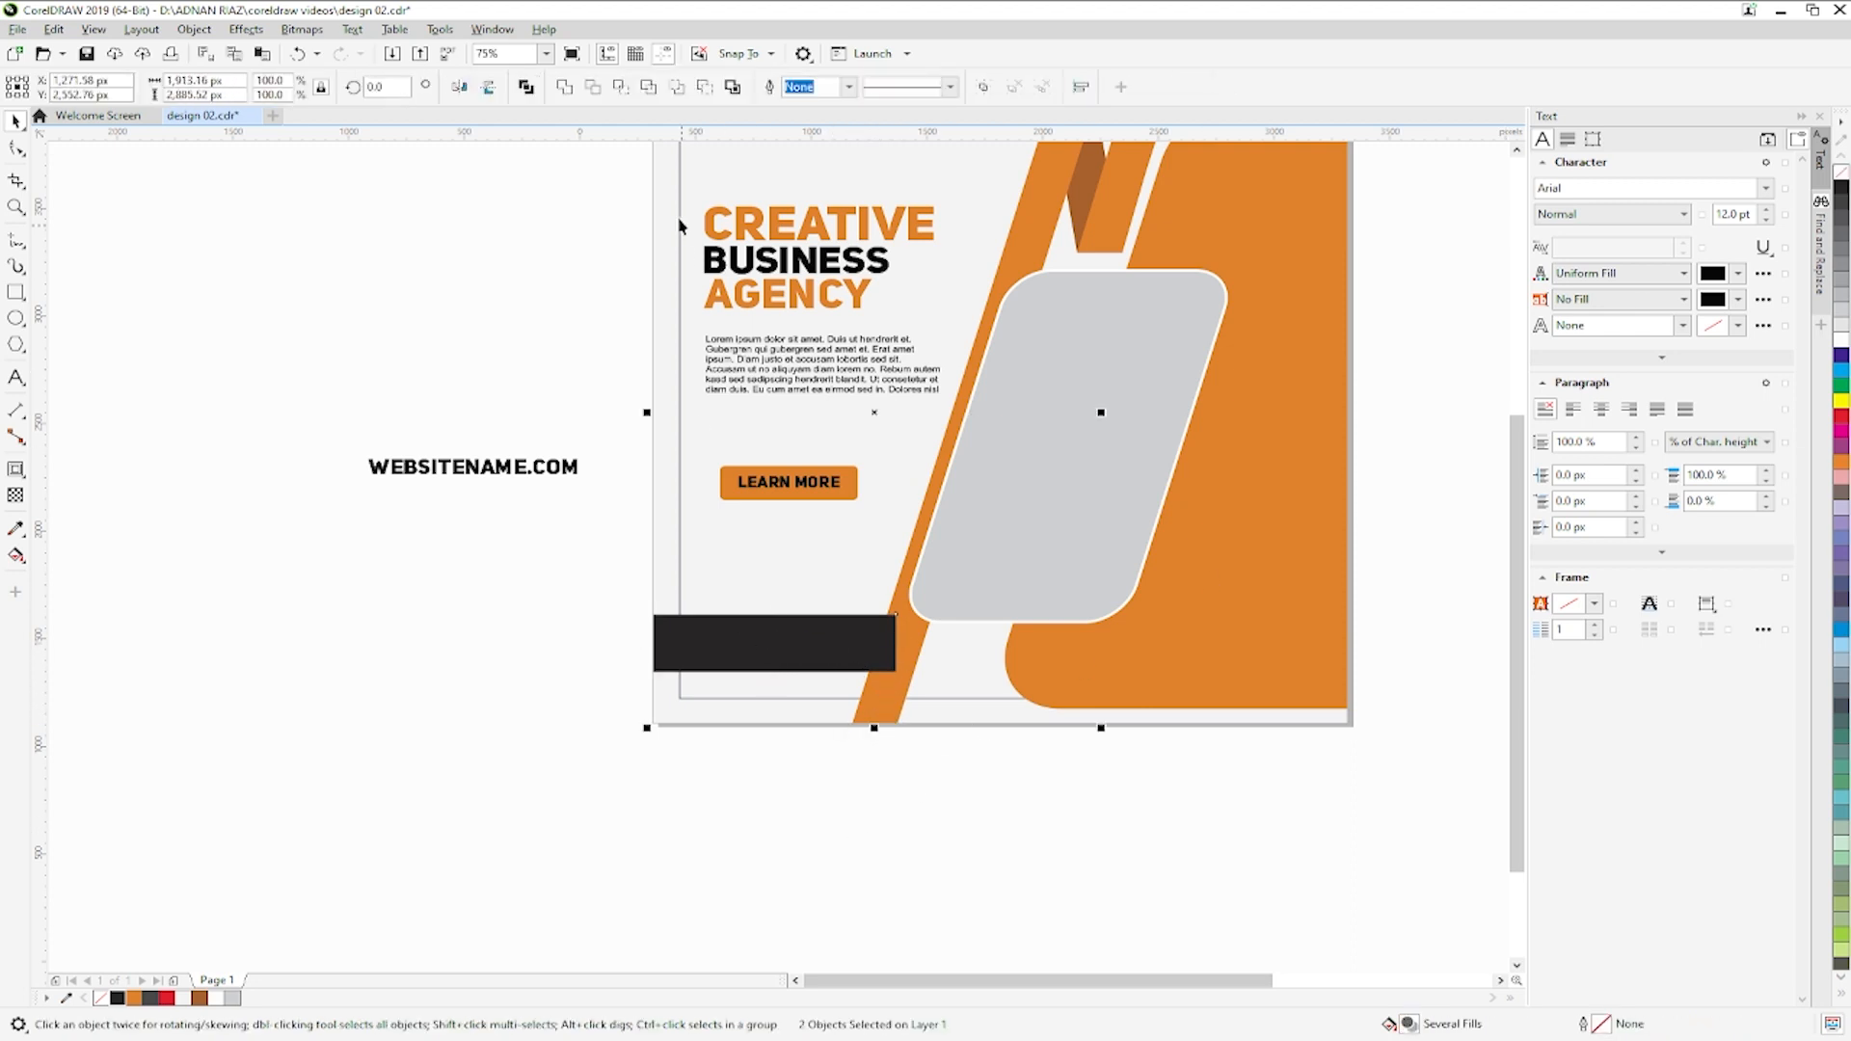
click(619, 88)
click(754, 777)
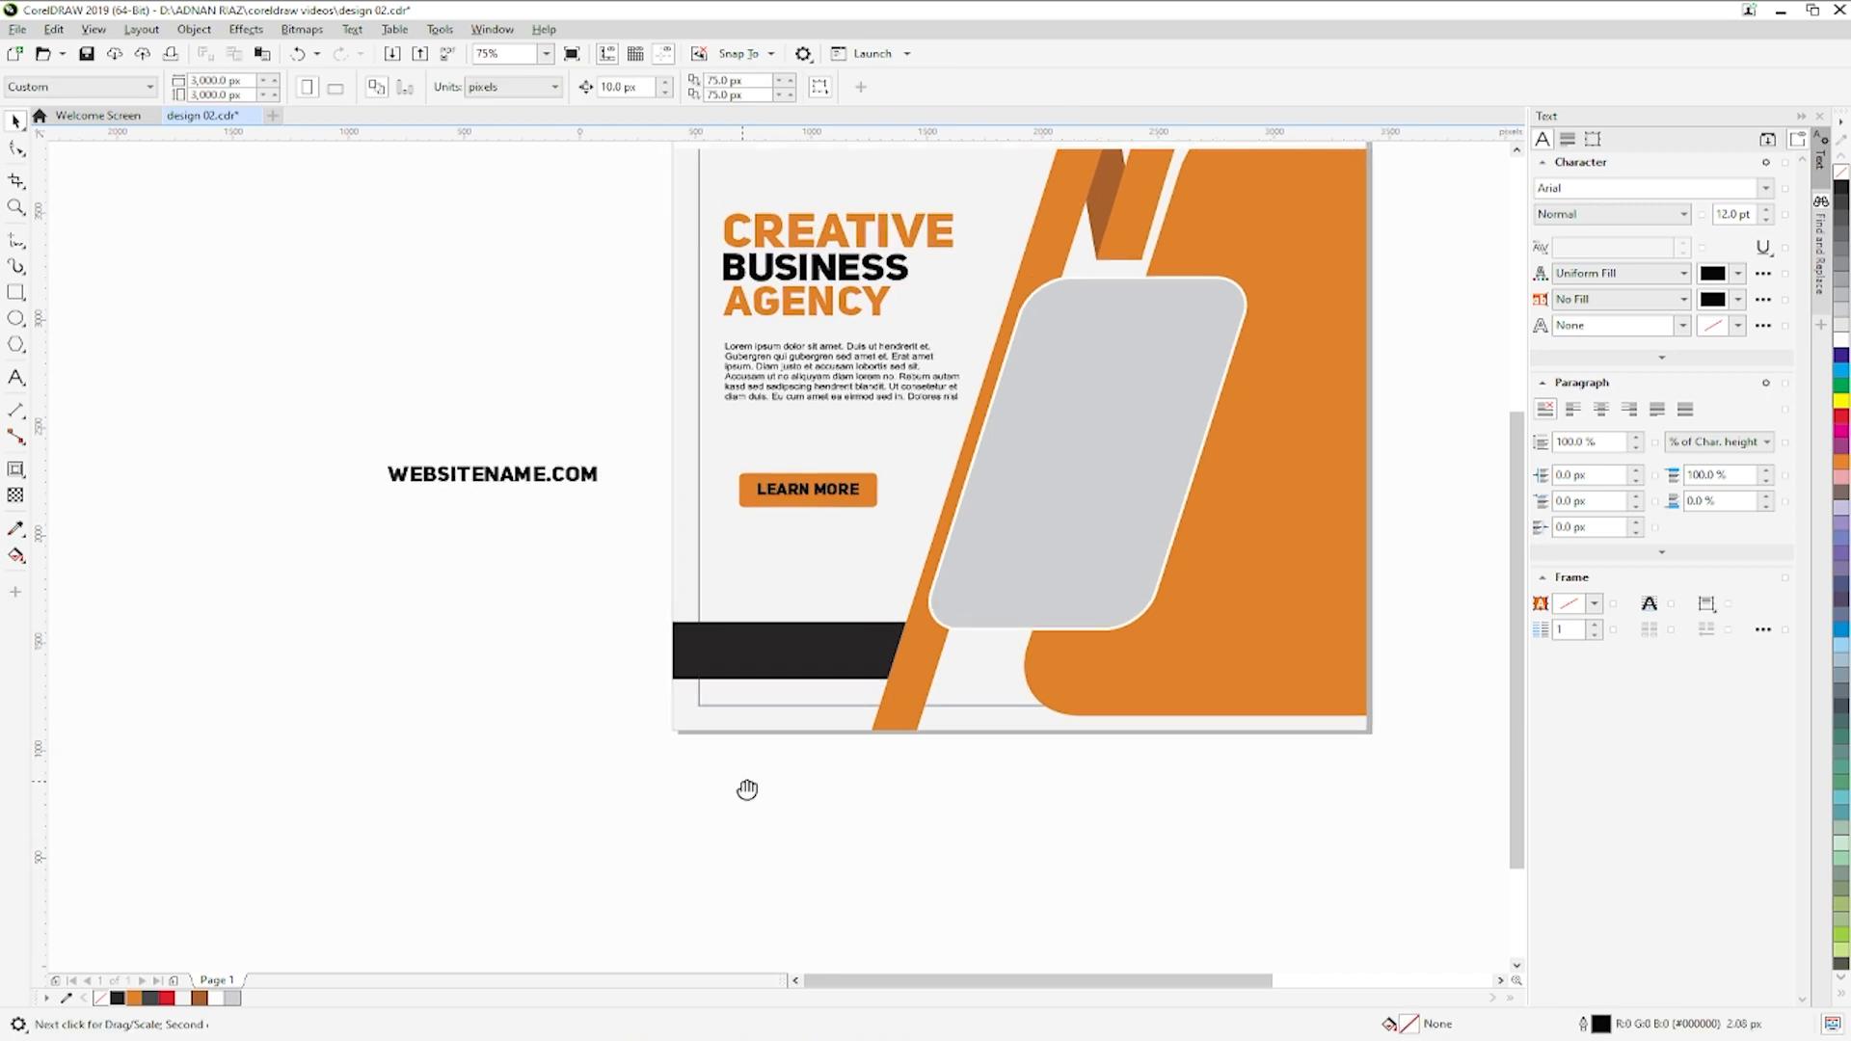
- Centre the WEBSITENAME.COM text on the black bar
click(521, 475)
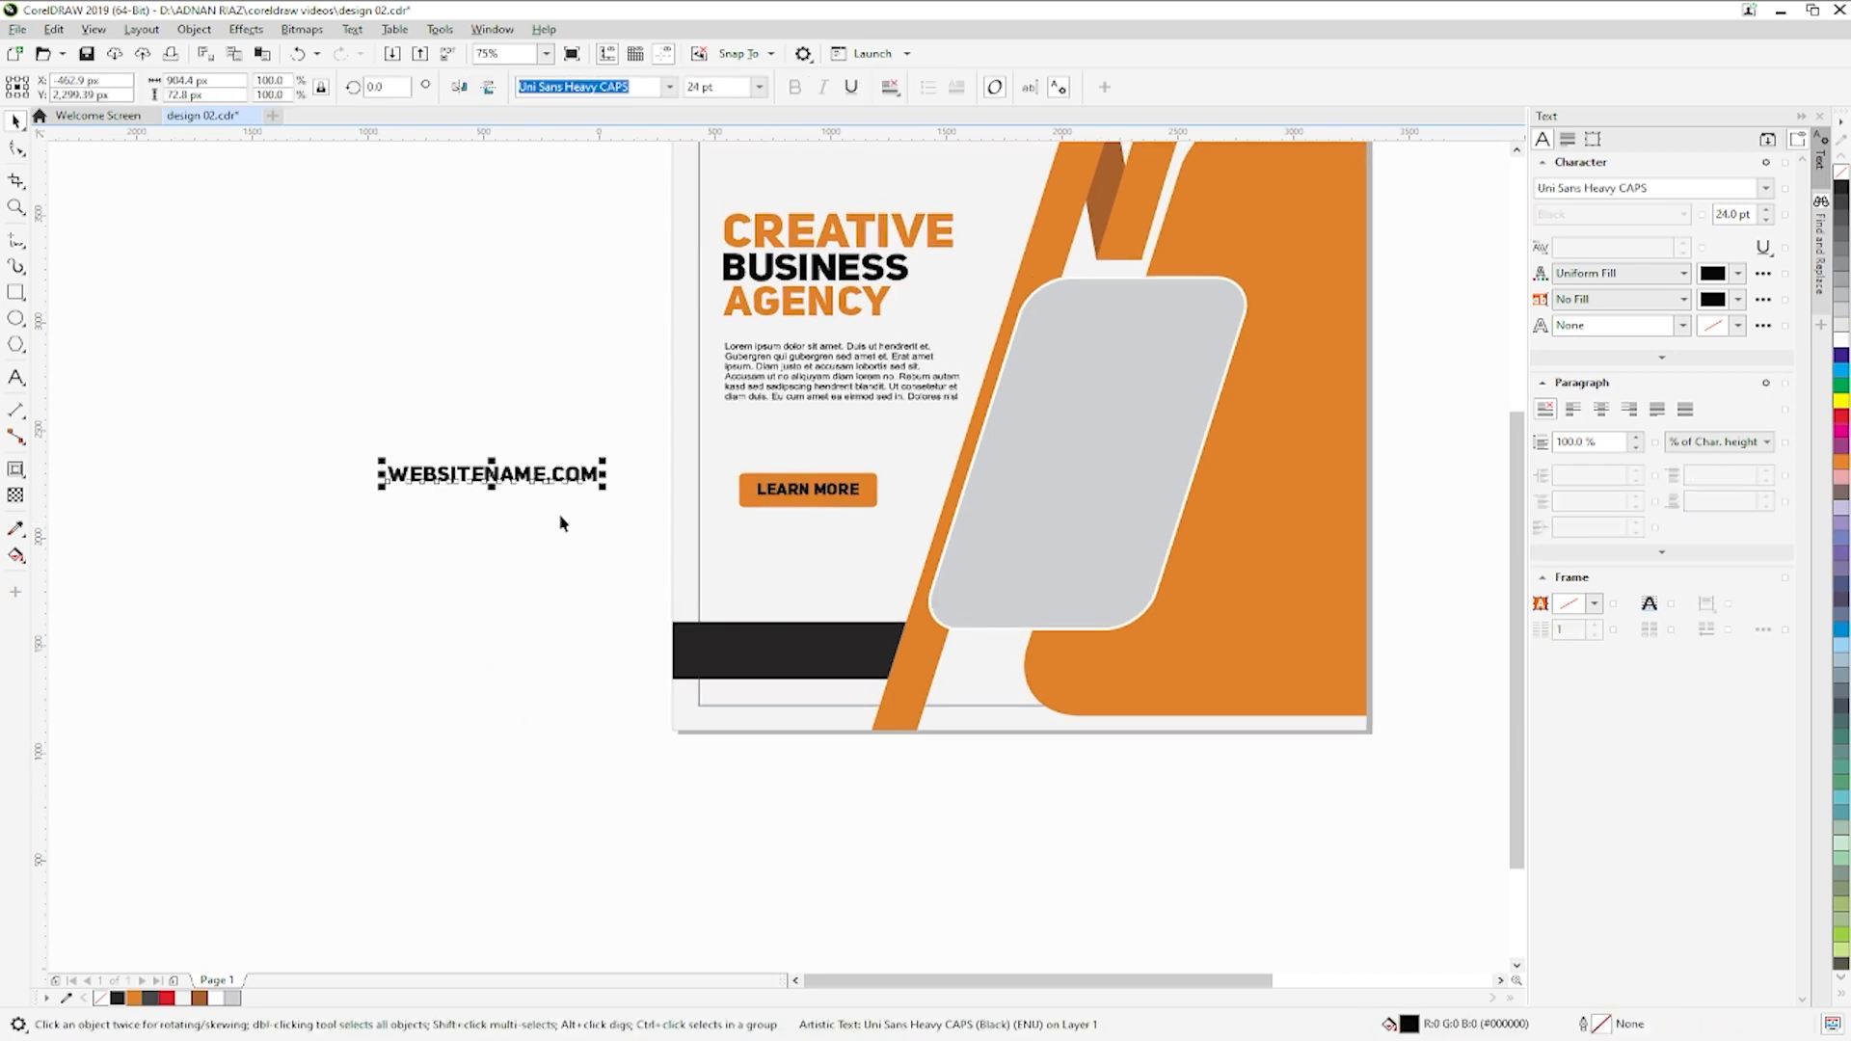
shift+click(724, 653)
key(c)
key(e)
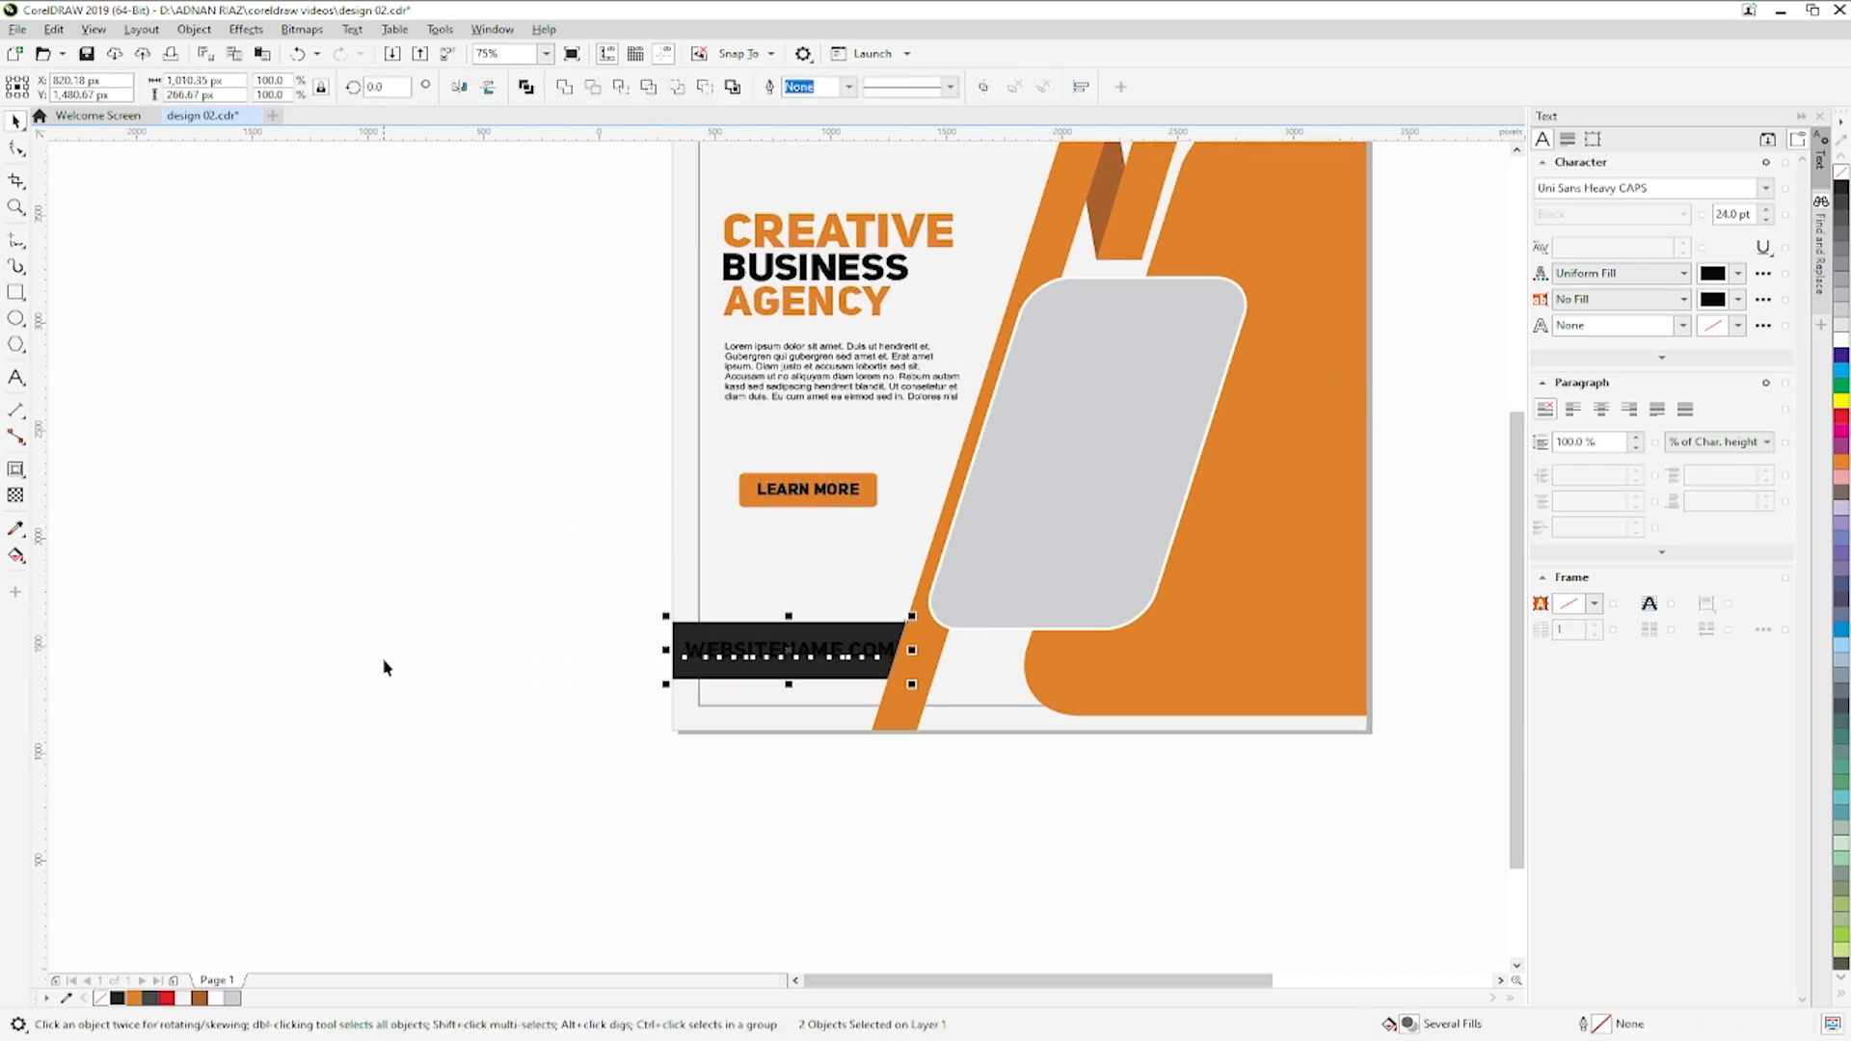
click(385, 663)
- Shrink the WEBSITENAME.COM text to about 12.7 pt and place it centred just below the LEARN MORE button
scroll(779, 648, up, 1)
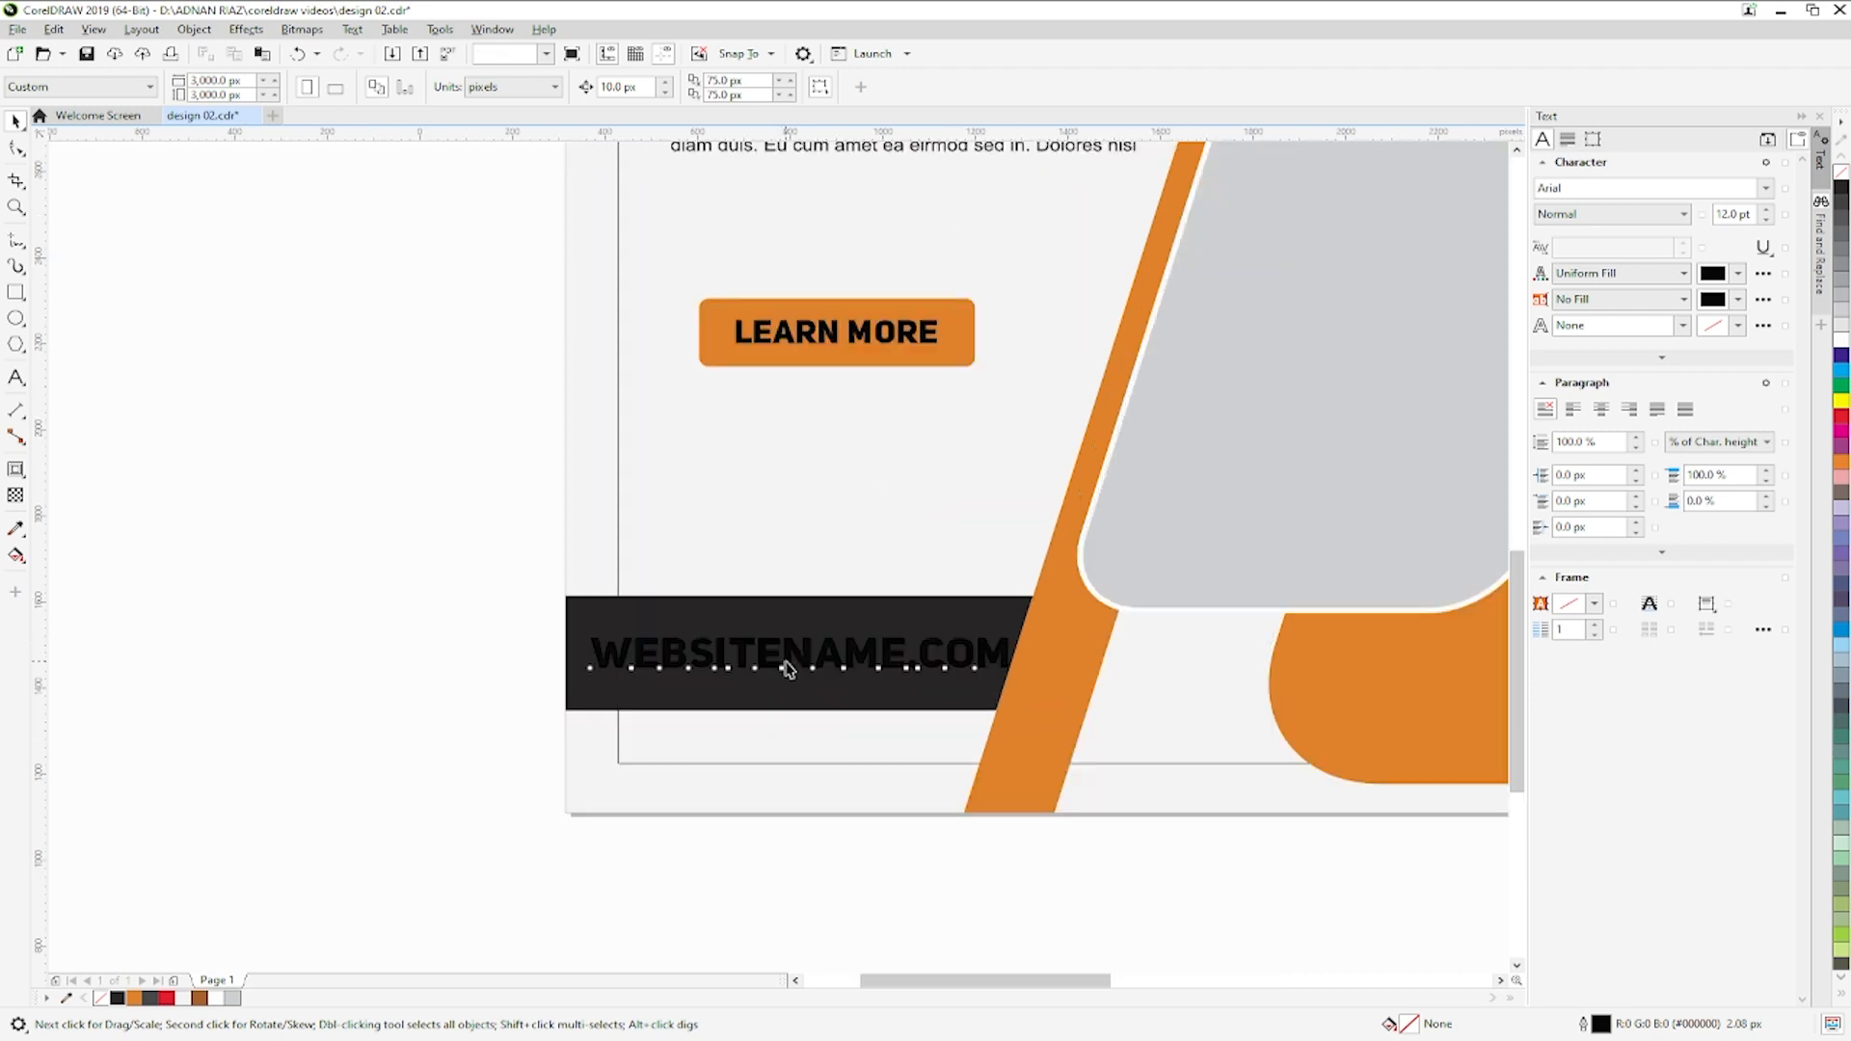
click(788, 669)
drag(584, 629, 661, 638)
drag(814, 659, 822, 372)
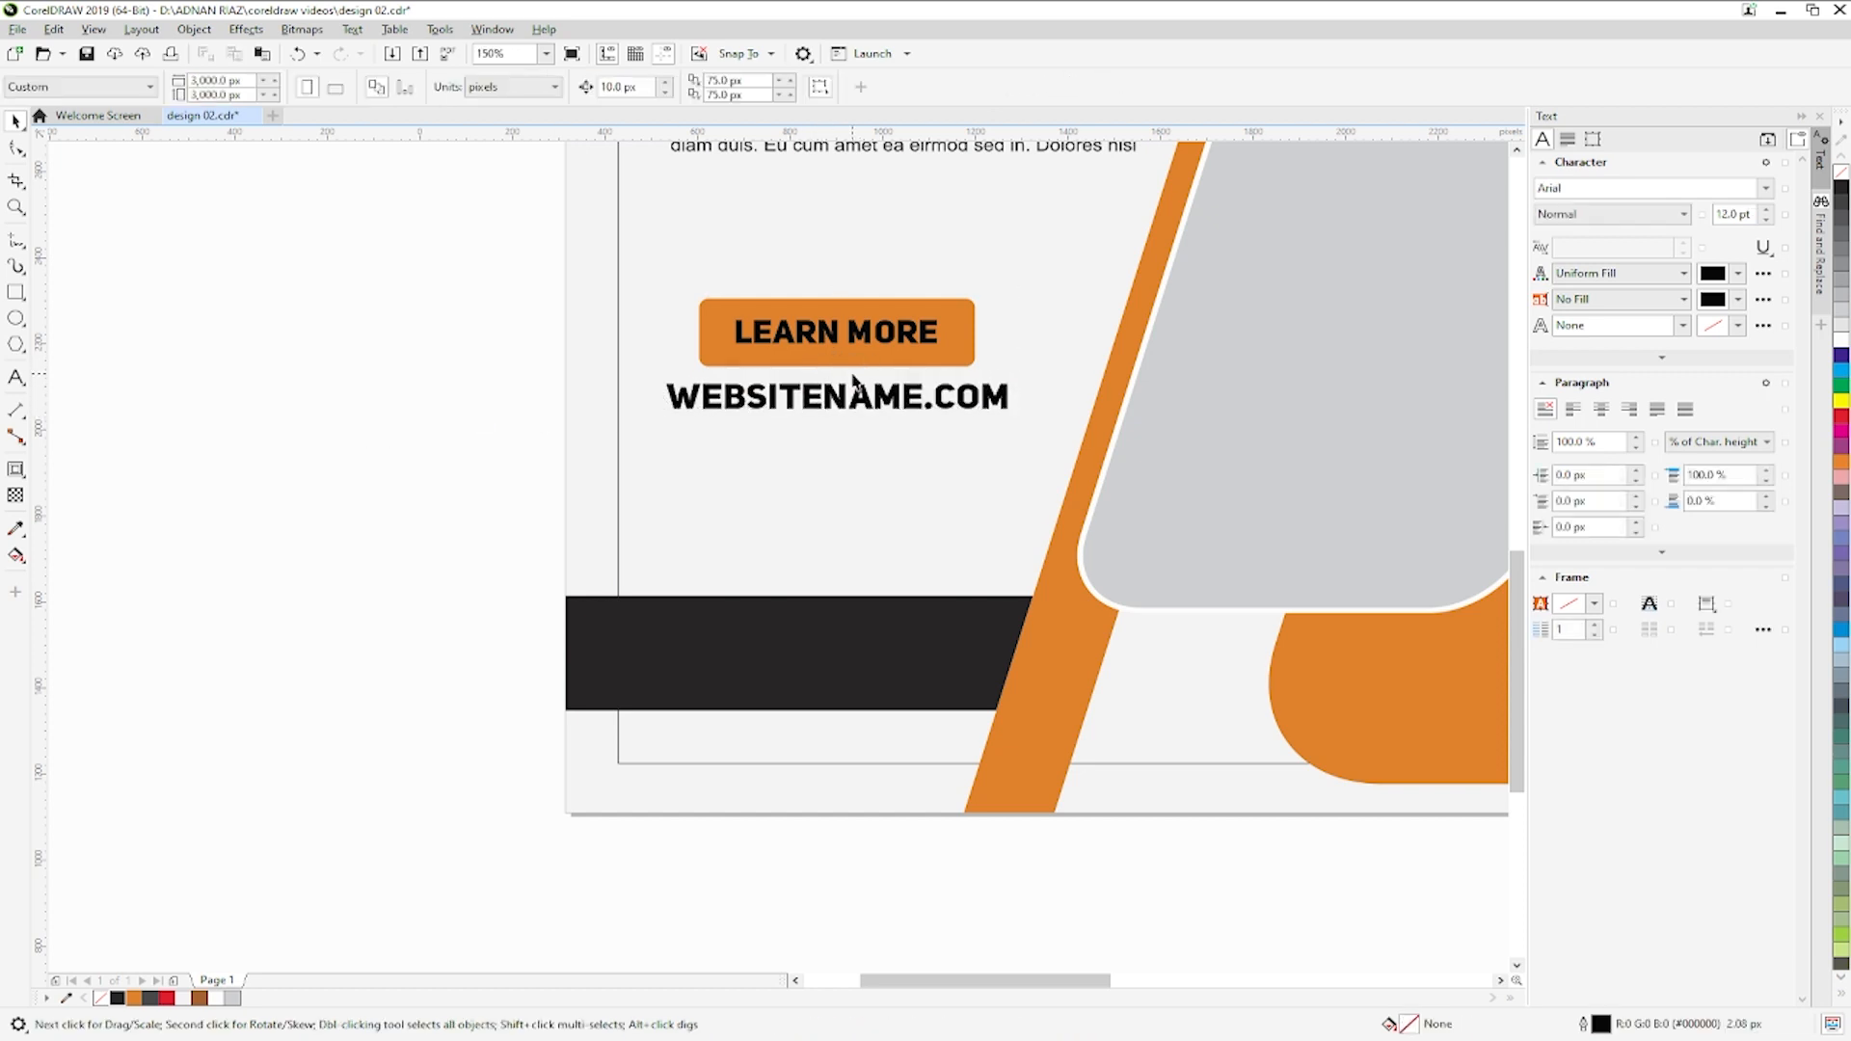
drag(1016, 376, 1010, 382)
- Duplicate the website text below itself and change the copy to FOR MORE INFO with a placeholder phone number on a second line
drag(876, 398, 815, 483)
double_click(815, 484)
key(ctrl+a)
text(FOR)
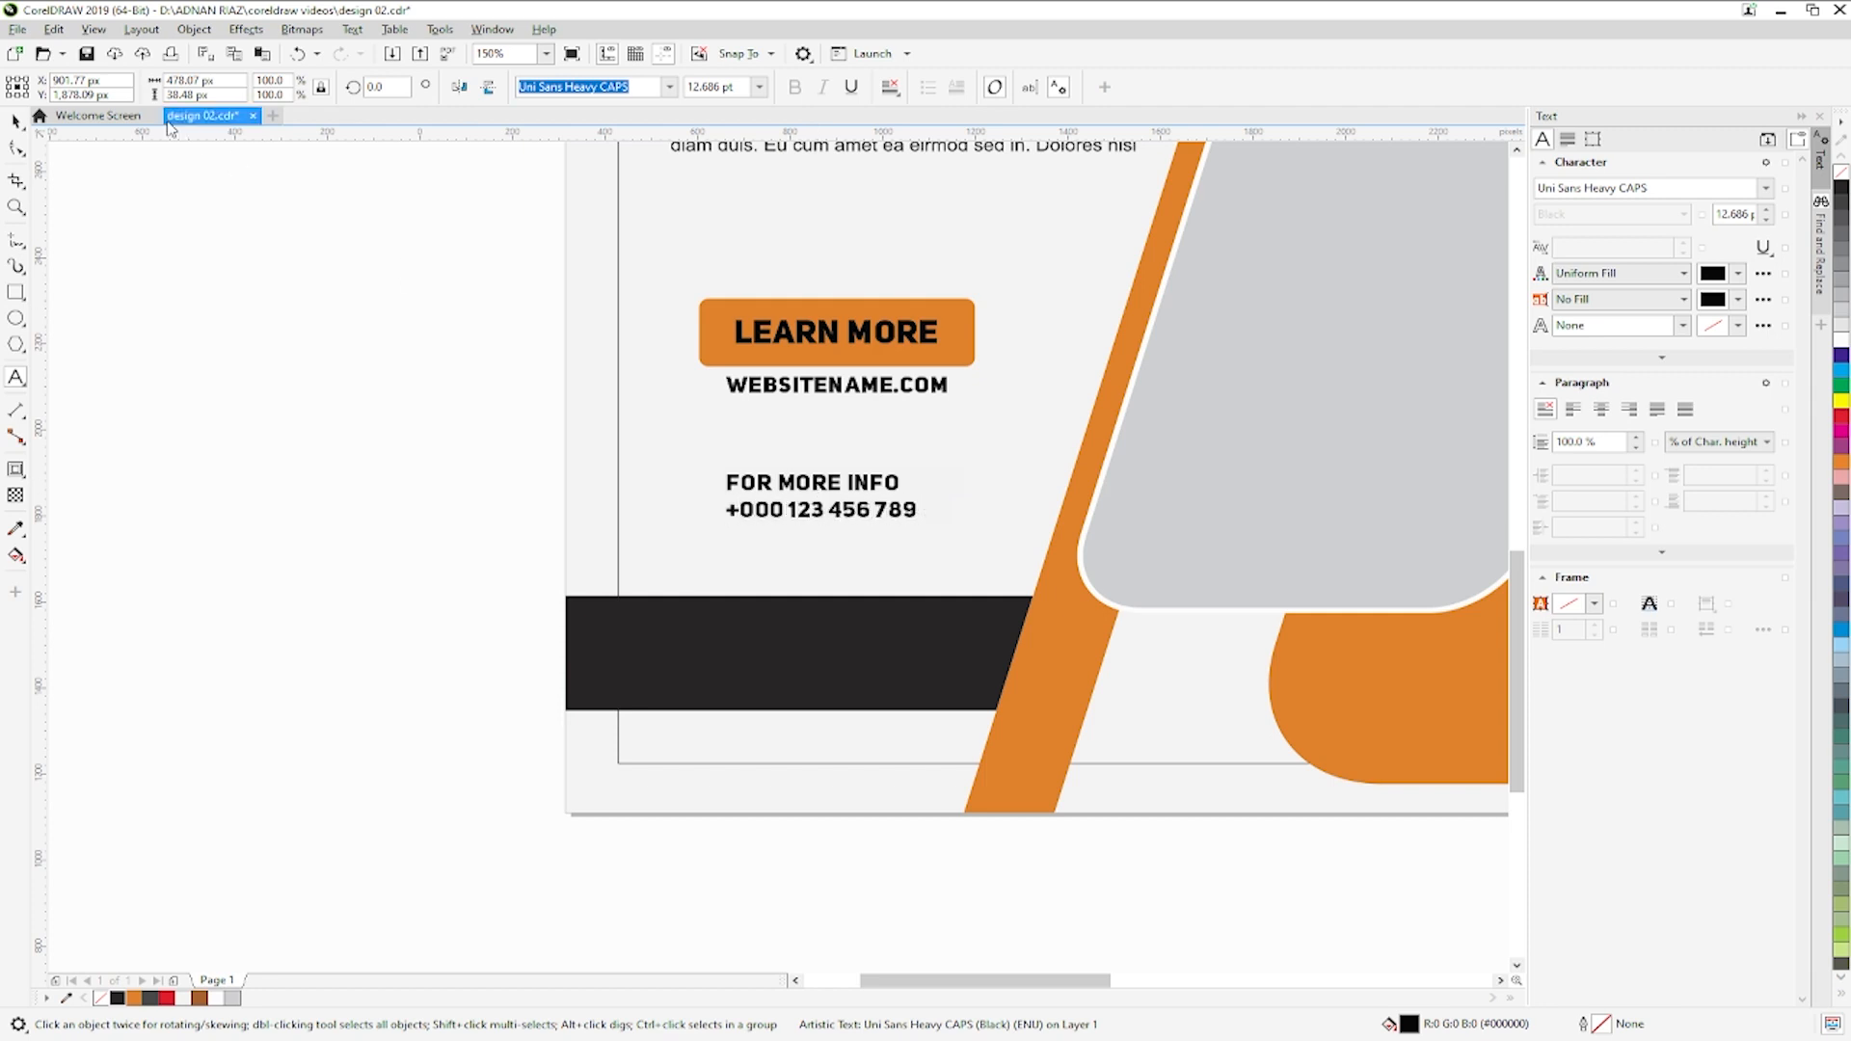
click(17, 122)
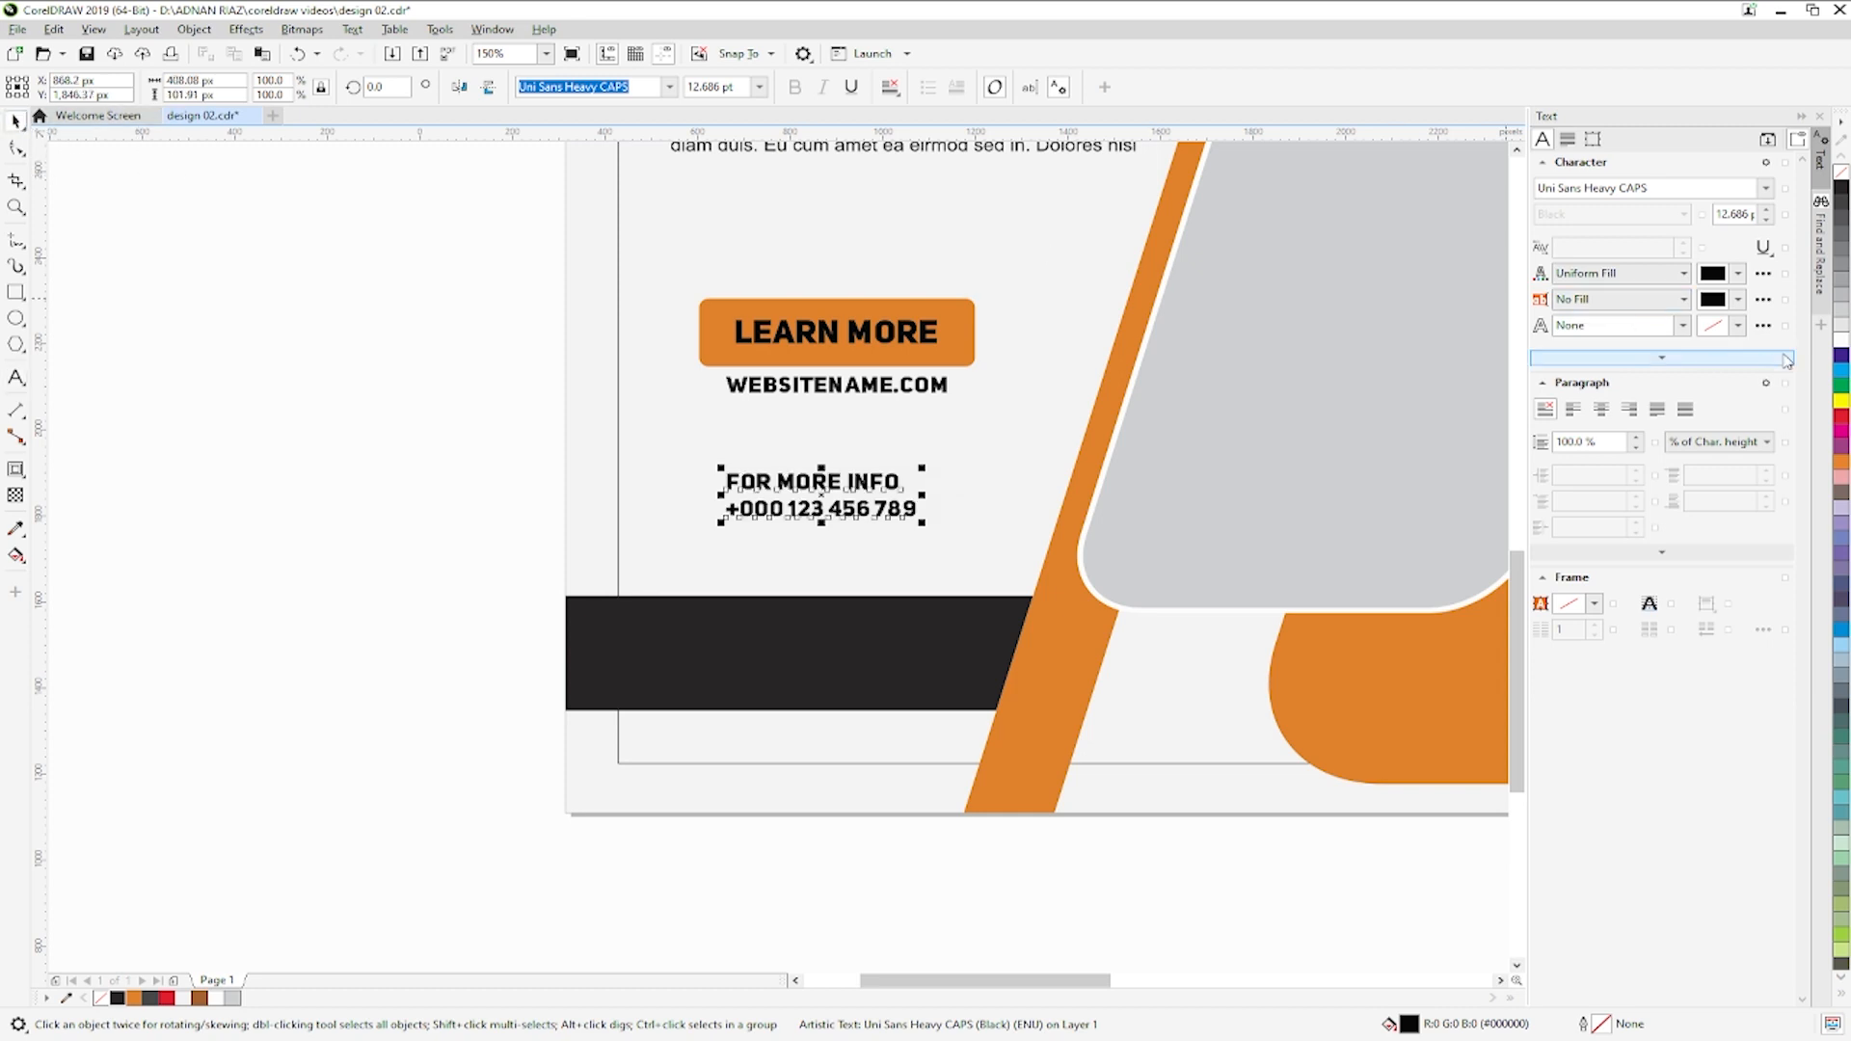
- Fill the two-line contact text with white and centre it on the black bar
click(1841, 339)
shift+click(888, 654)
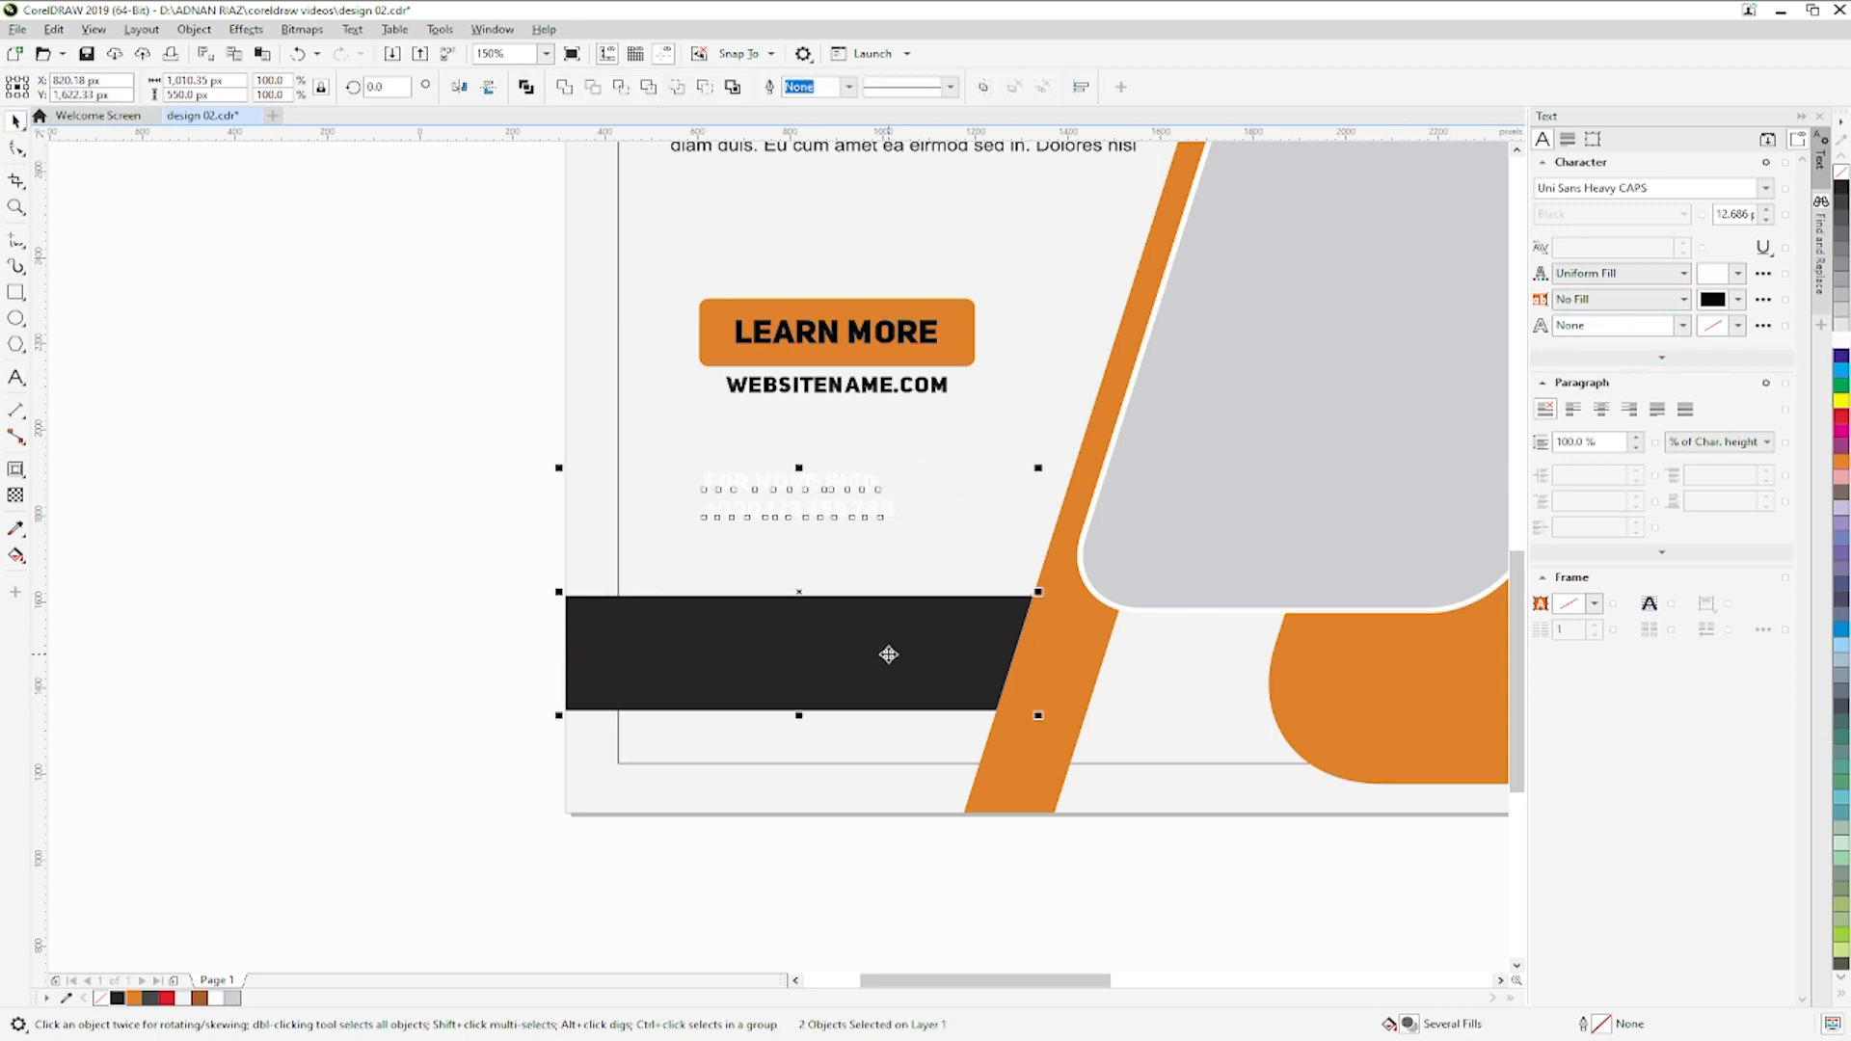
key(c)
key(e)
click(861, 661)
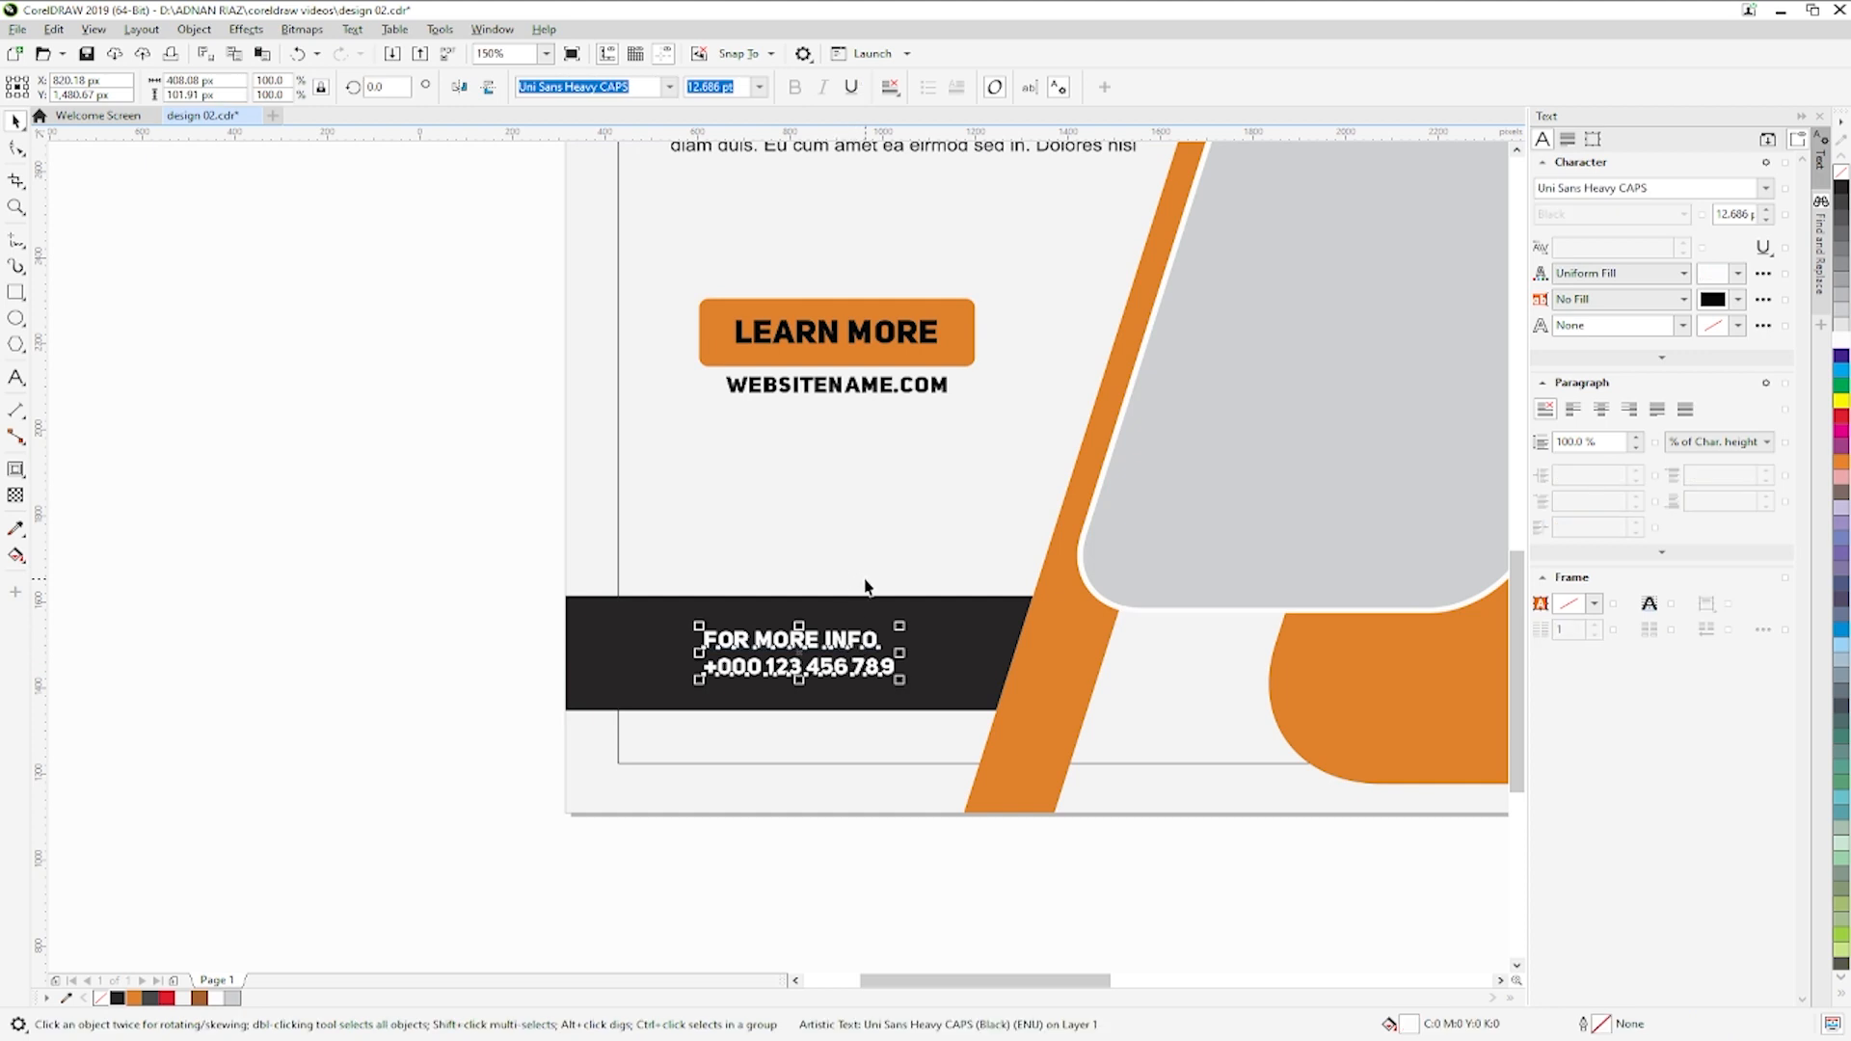
- Break the contact text apart into separate lines and centre the lines on each other
key(ctrl+k)
click(388, 637)
drag(405, 599, 991, 711)
key(Escape)
scroll(839, 639, up, 2)
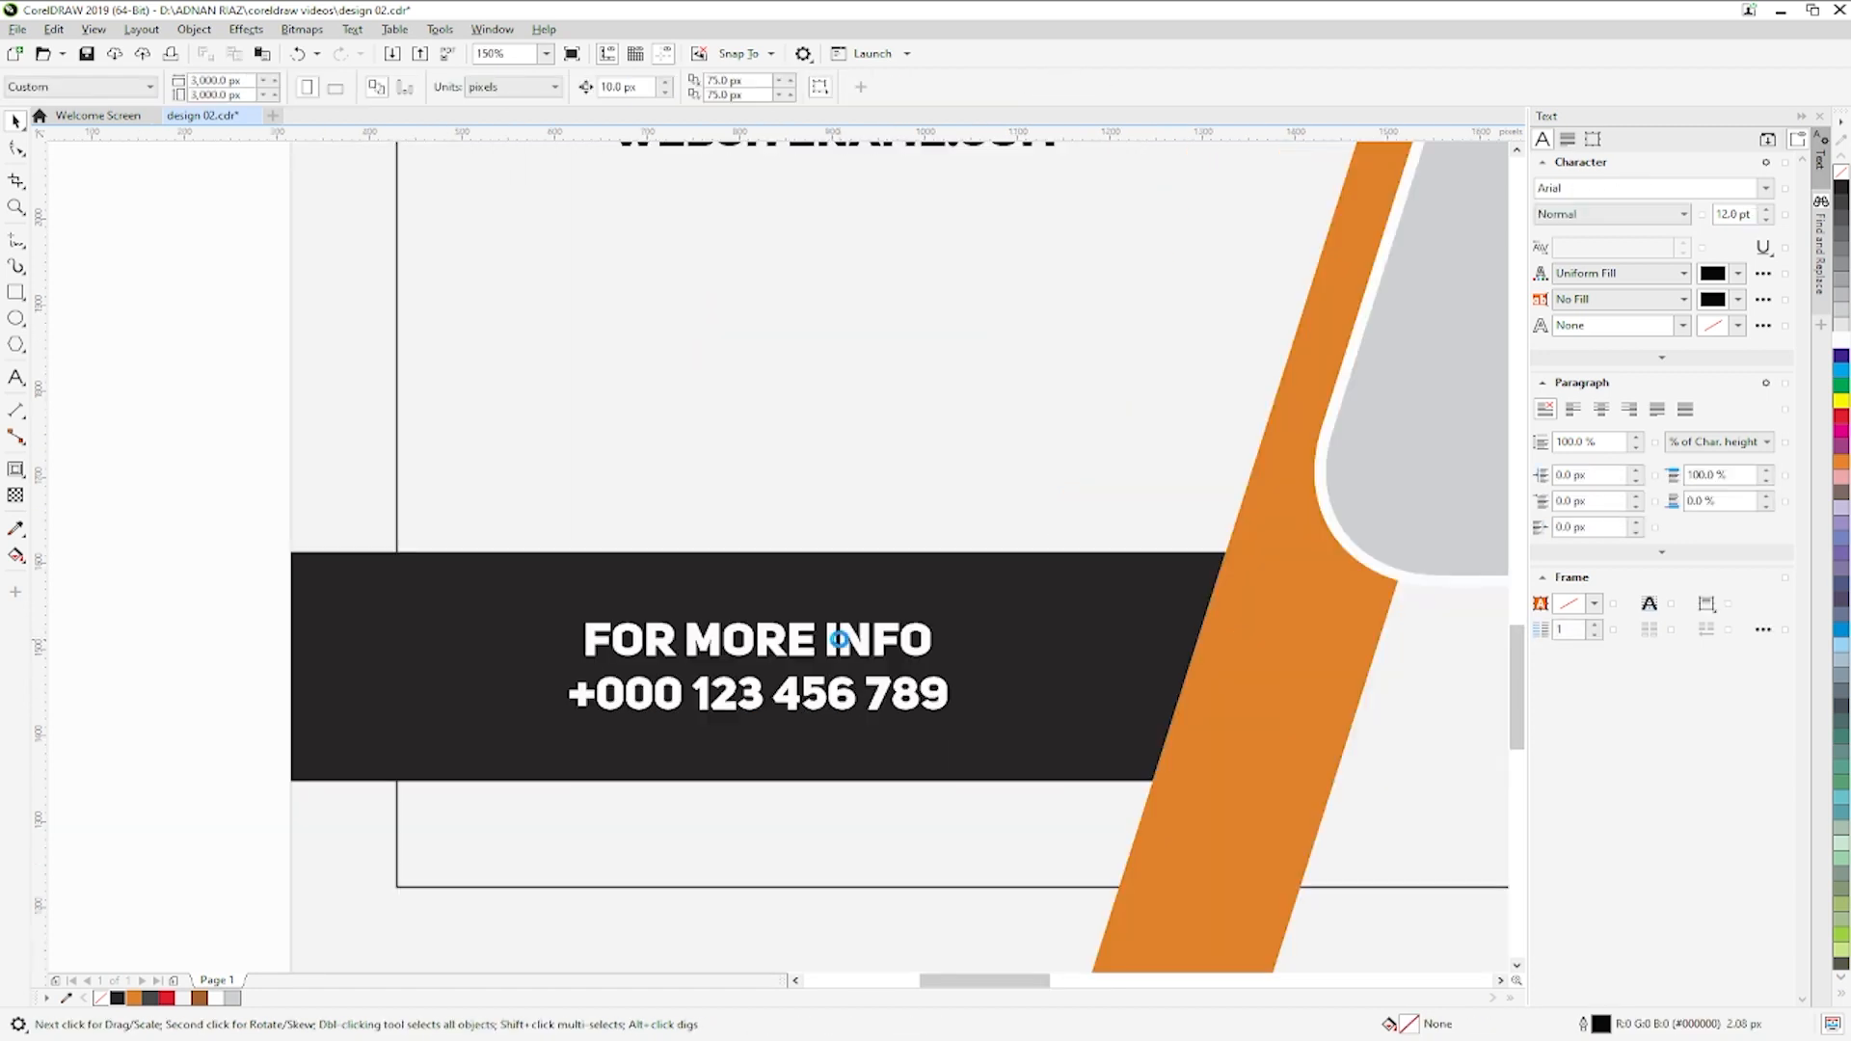
- Tighten the gap between the two contact lines, group them, and centre the group on the black bar
click(803, 654)
key(Down)
shift+click(786, 690)
scroll(785, 690, down, 3)
shift+click(755, 617)
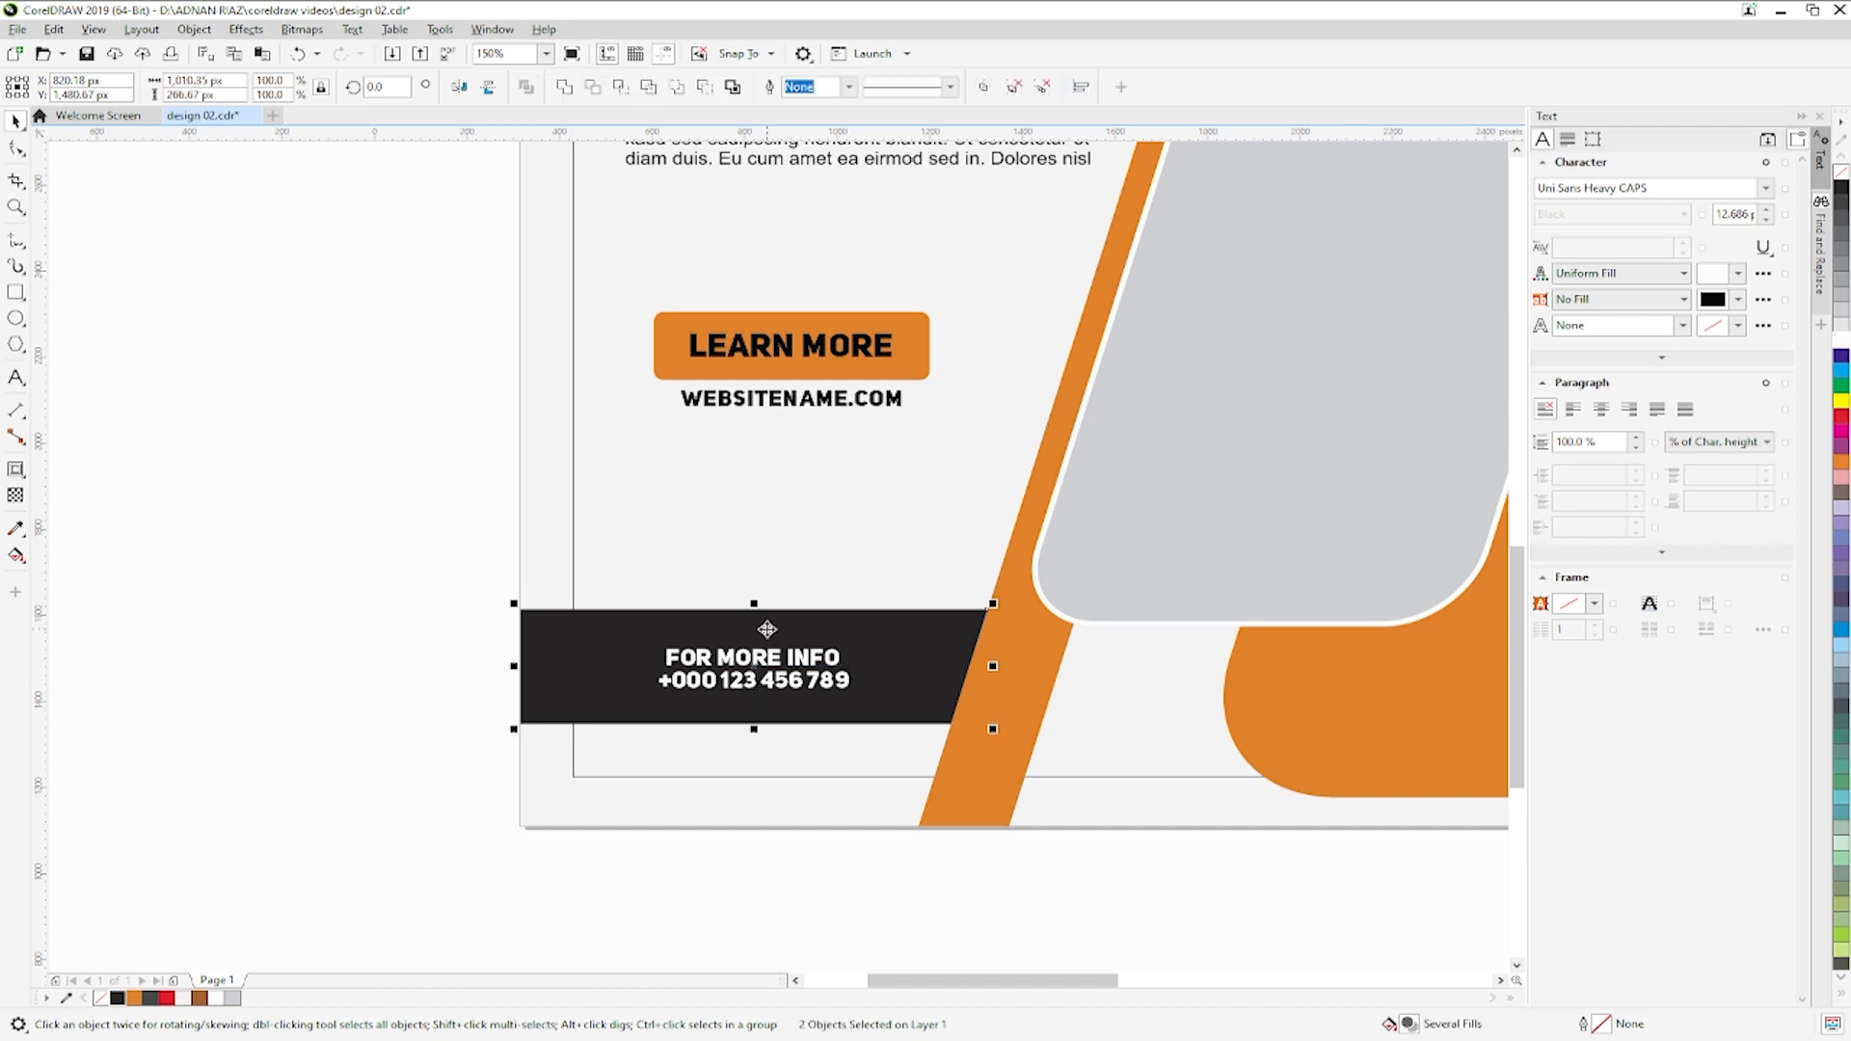
- Enlarge the grouped contact text within the black bar and save the document
click(766, 652)
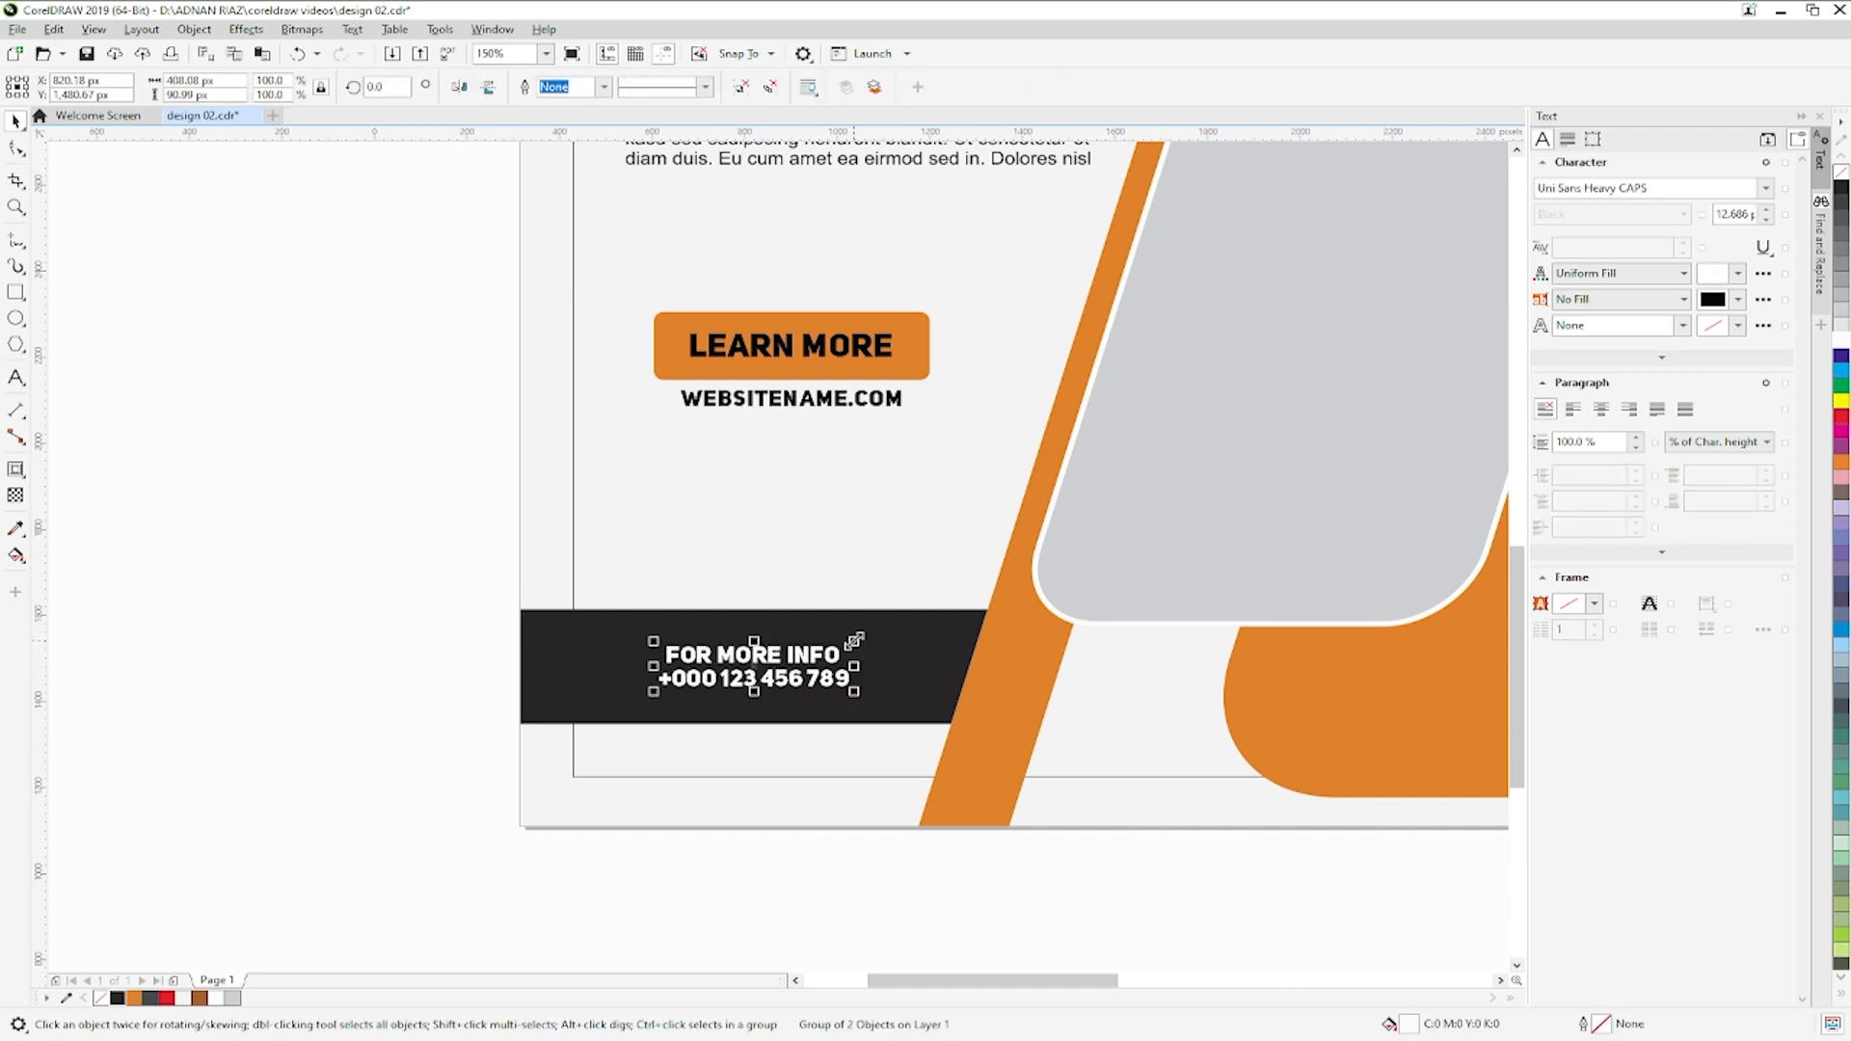
scroll(751, 707, down, 2)
click(754, 860)
drag(985, 863, 926, 885)
key(ctrl+s)
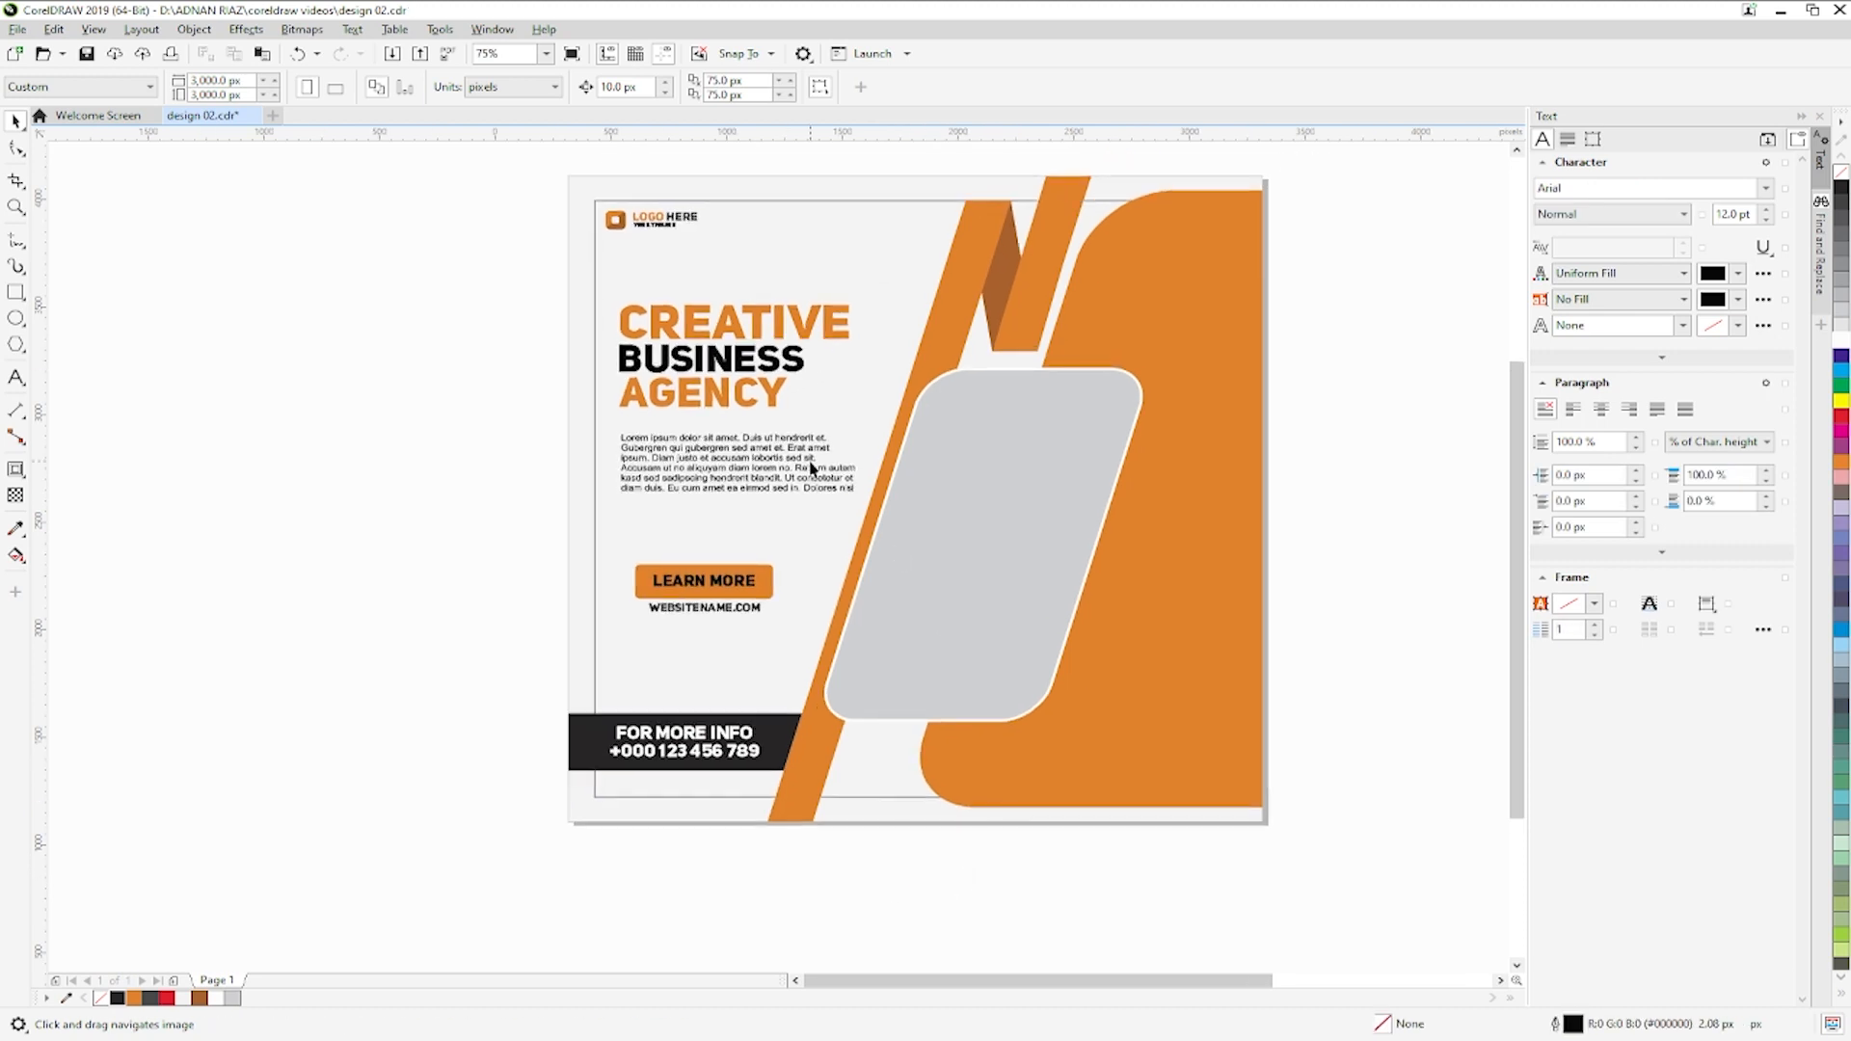
- Place the businessman photo inside the grey rounded slanted frame as PowerClip contents
scroll(810, 469, down, 2)
drag(1041, 467, 887, 425)
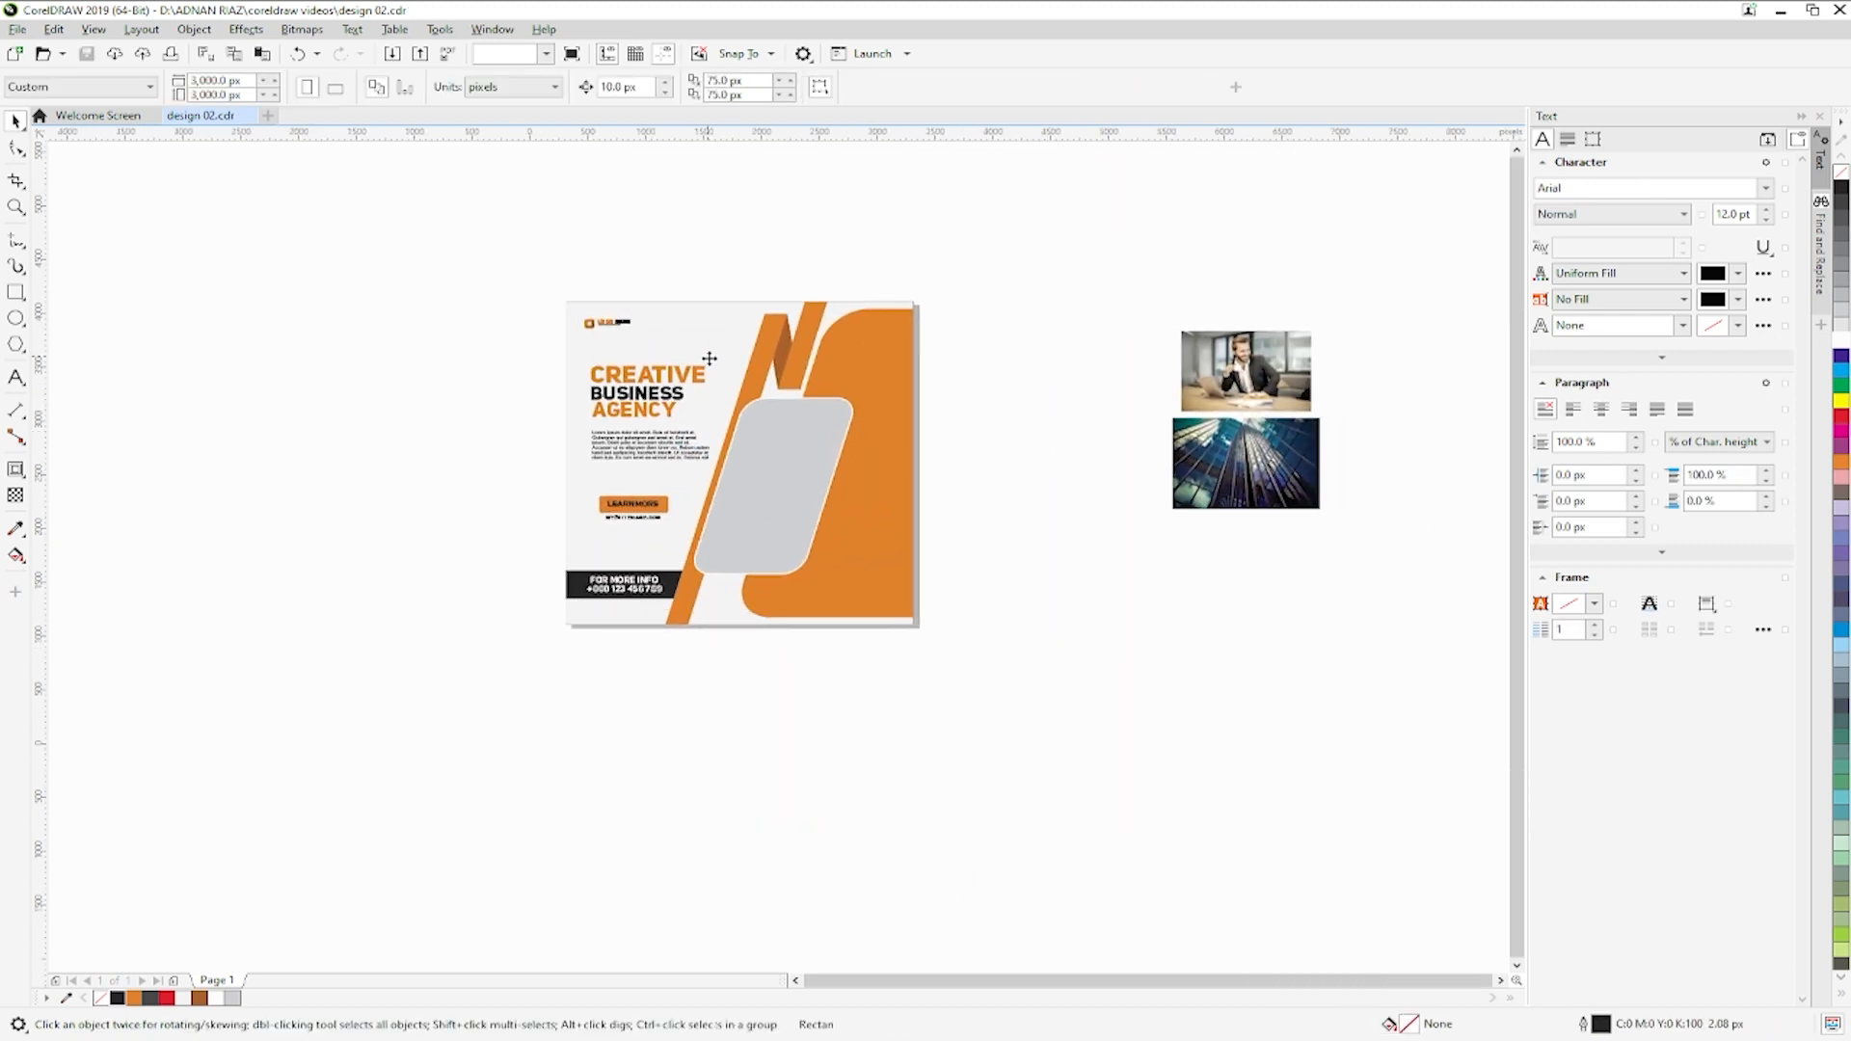
drag(1025, 504, 1049, 529)
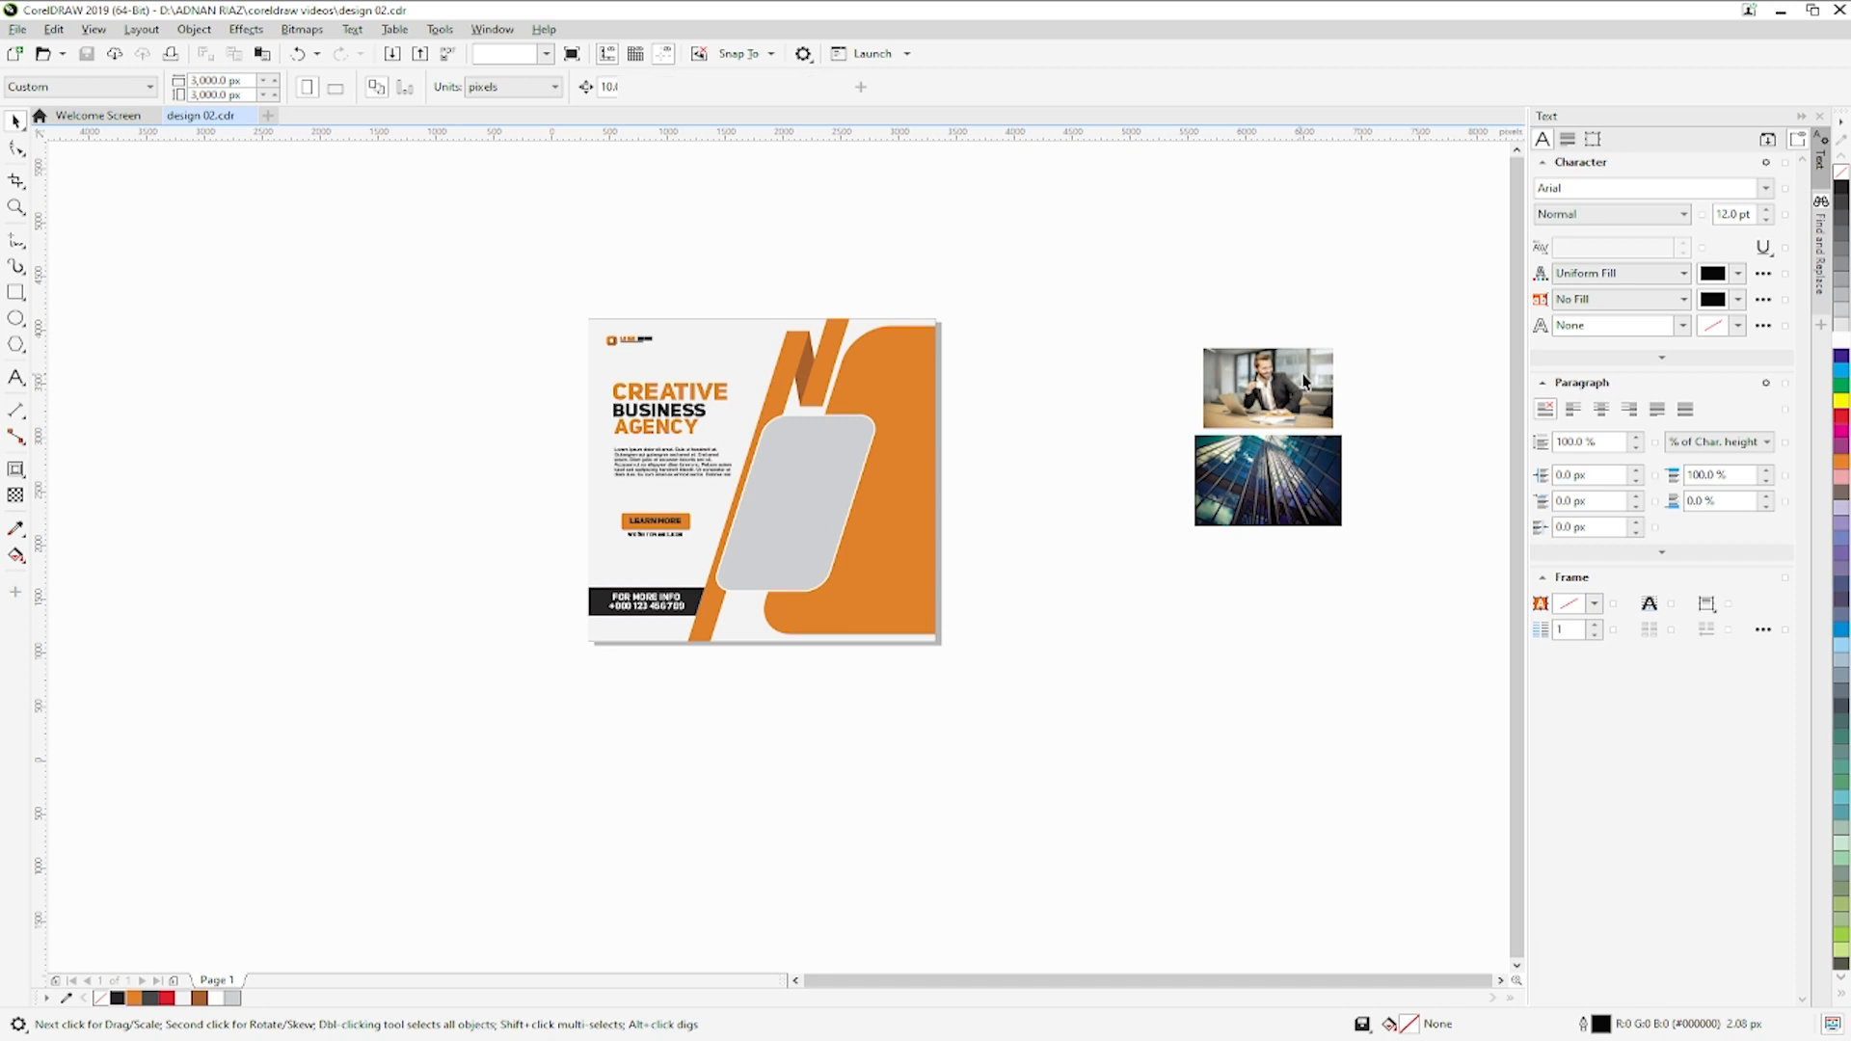
click(1253, 390)
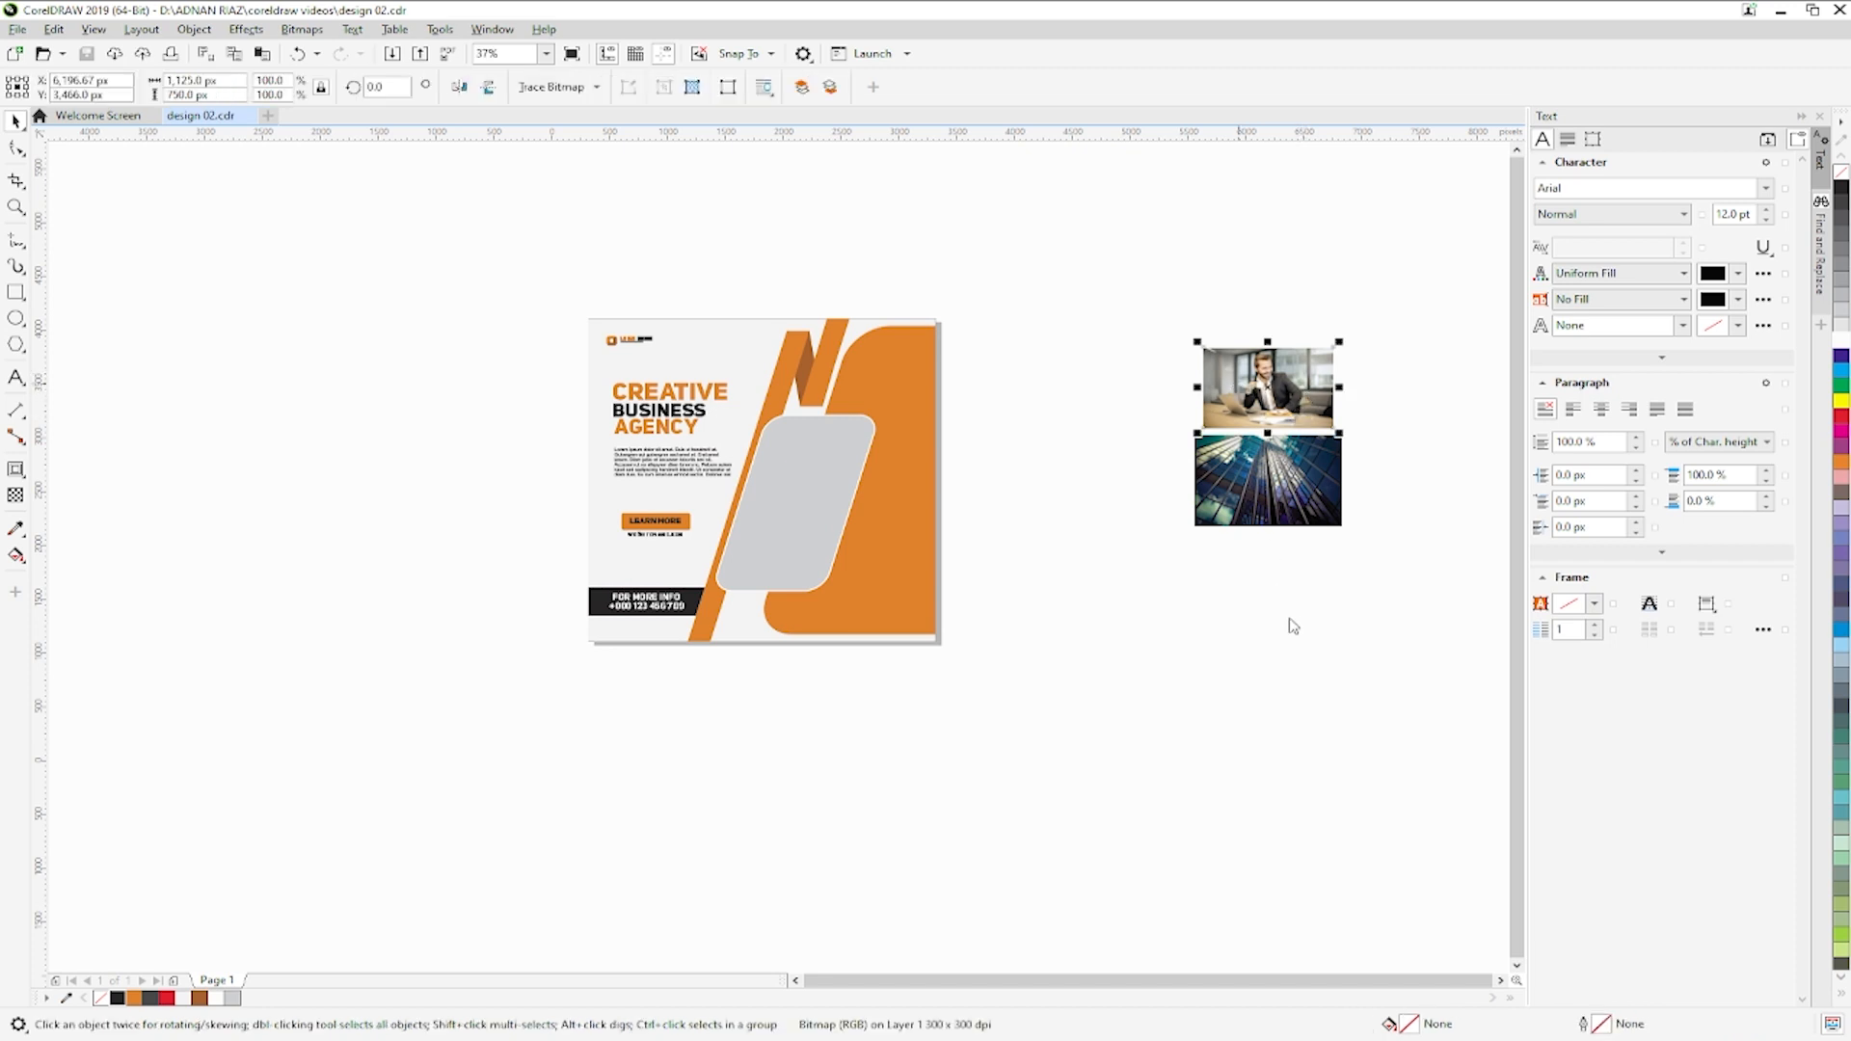
drag(1268, 396, 812, 551)
- Enlarge the businessman photo inside its frame, shift it so the man fits the slanted shape, and finish editing the contents
click(84, 160)
click(818, 493)
drag(860, 467, 947, 395)
scroll(790, 492, up, 2)
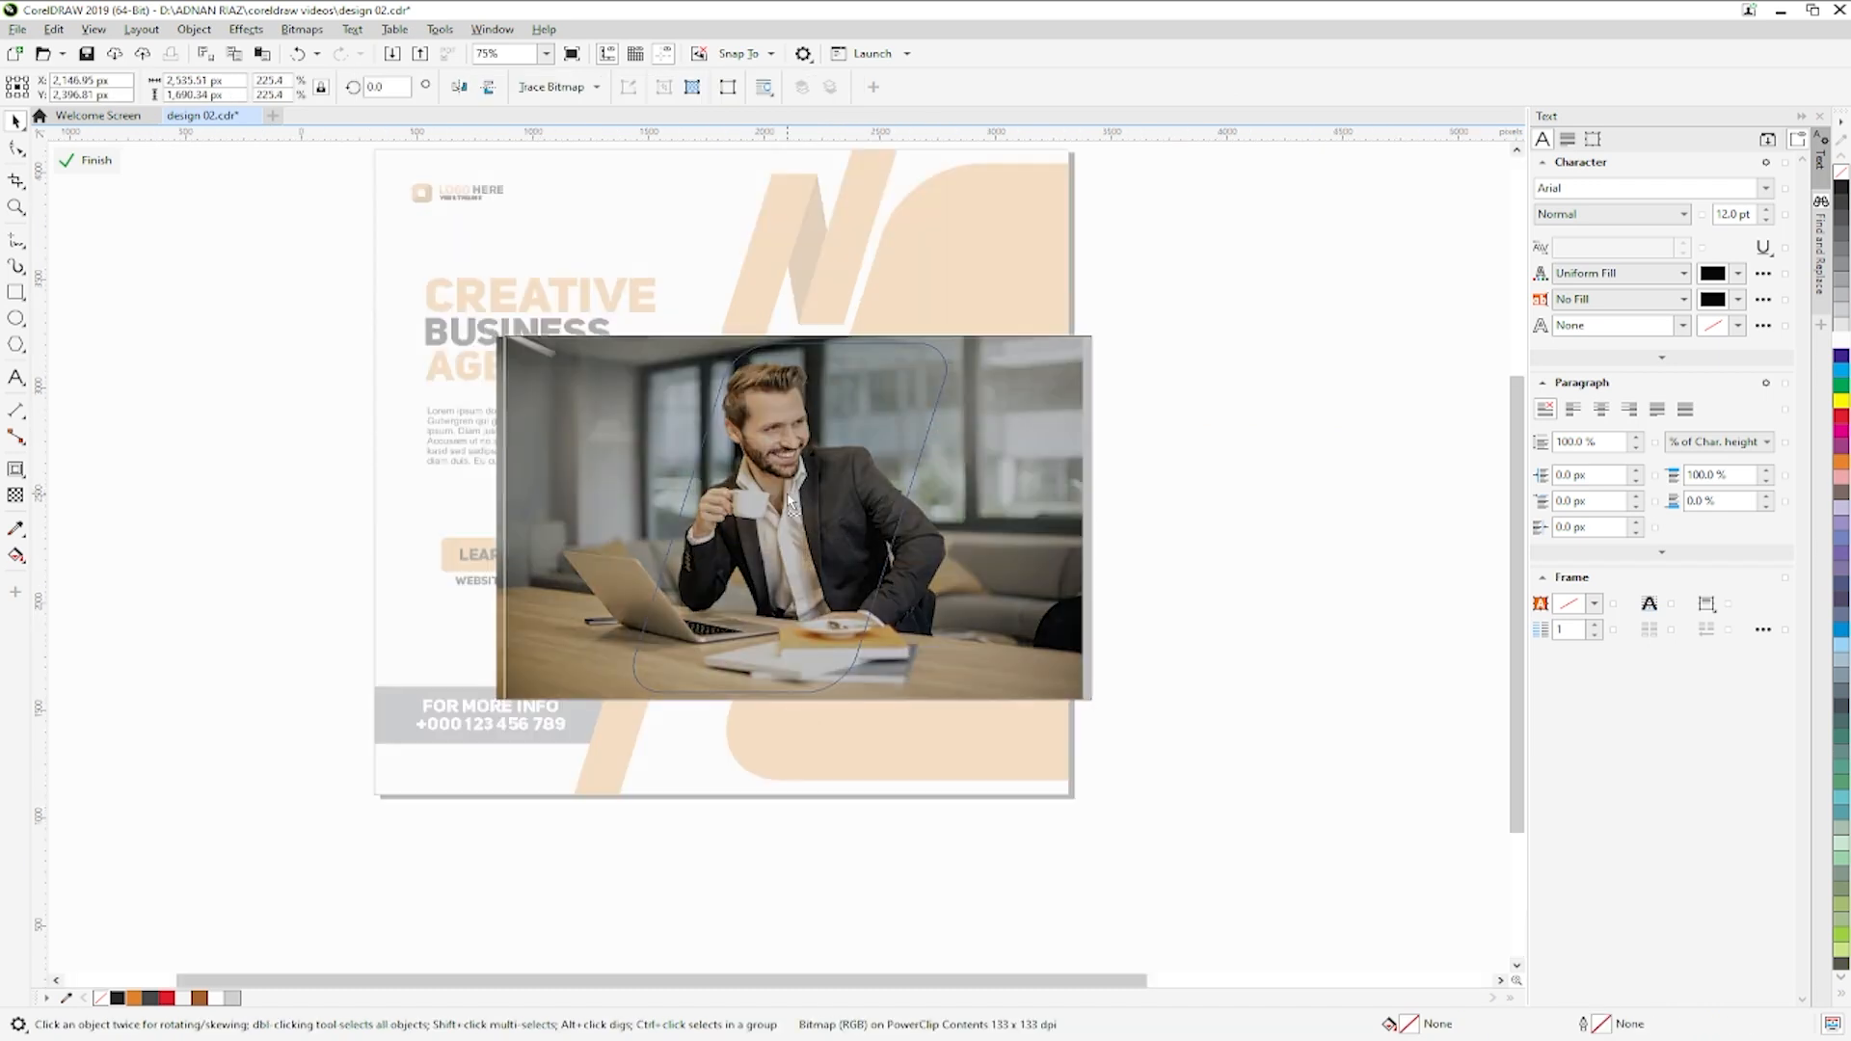
drag(788, 496, 800, 496)
click(85, 160)
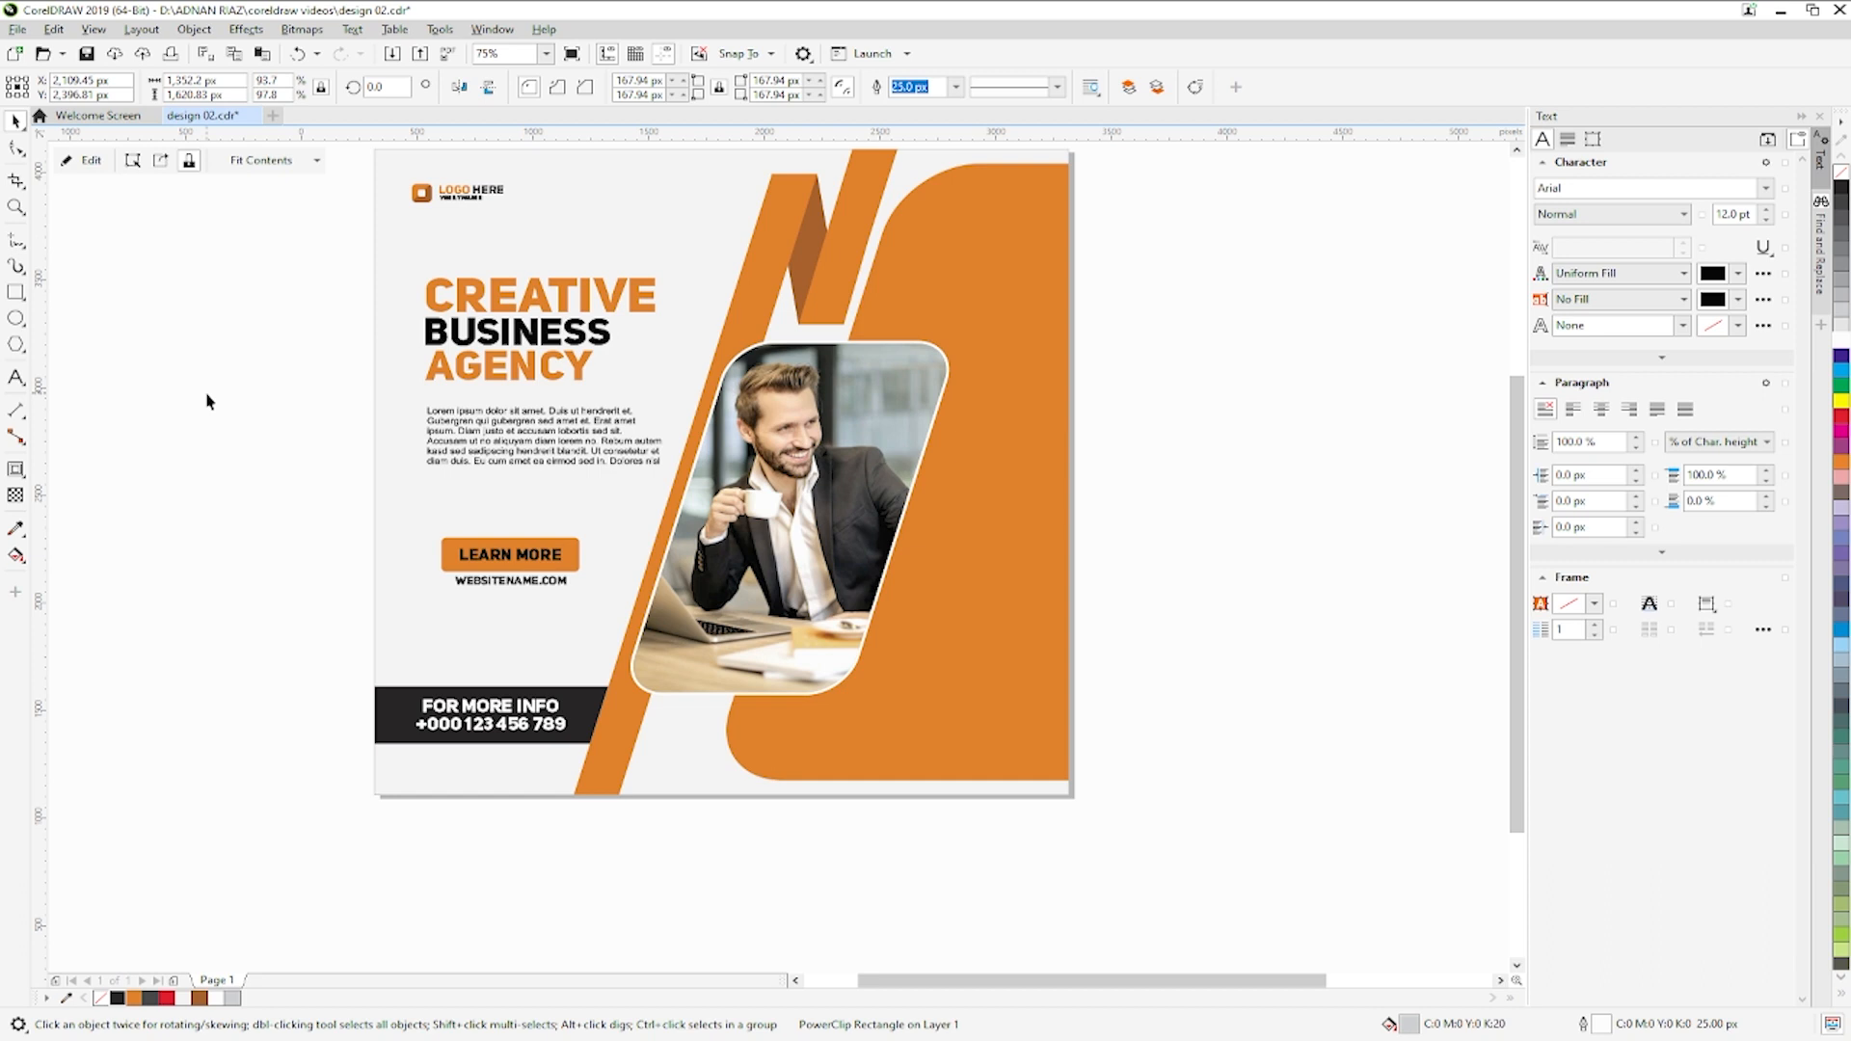
- Place the skyscraper photo inside the large orange shape as PowerClip contents
scroll(718, 466, down, 2)
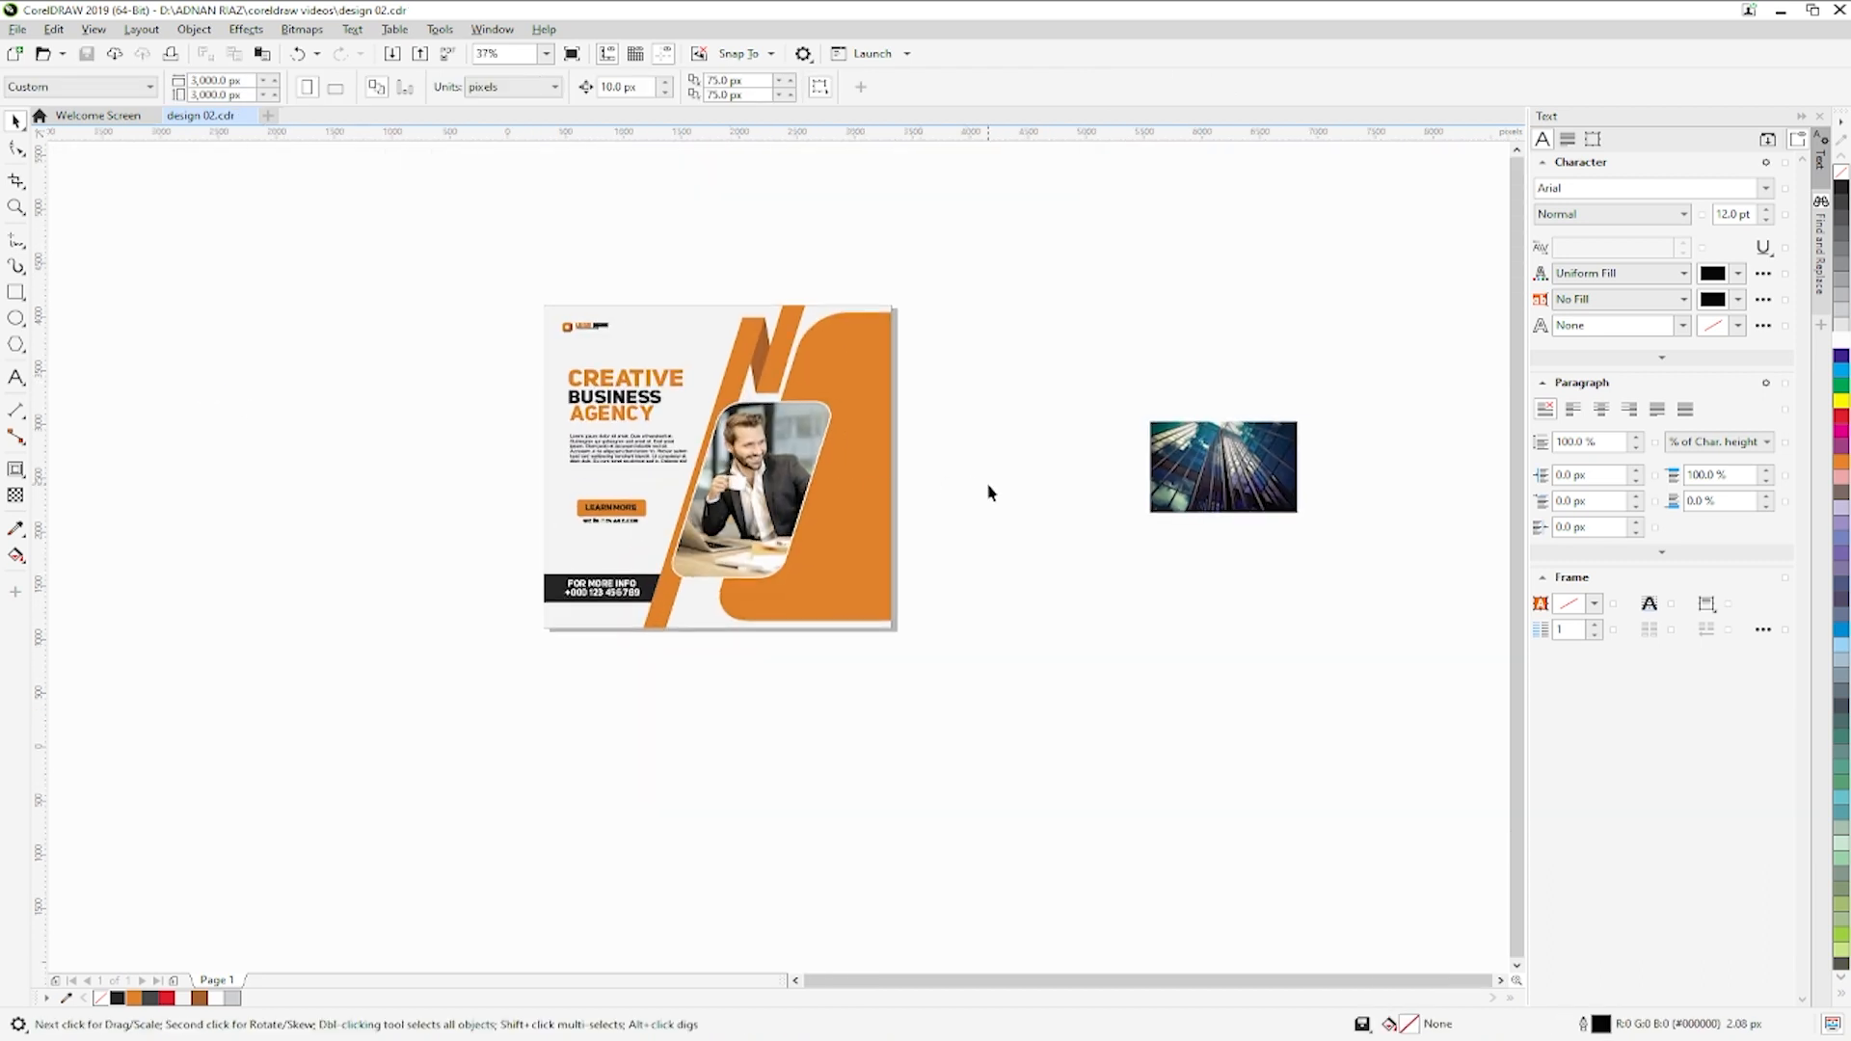
click(1241, 491)
drag(1242, 491, 1087, 521)
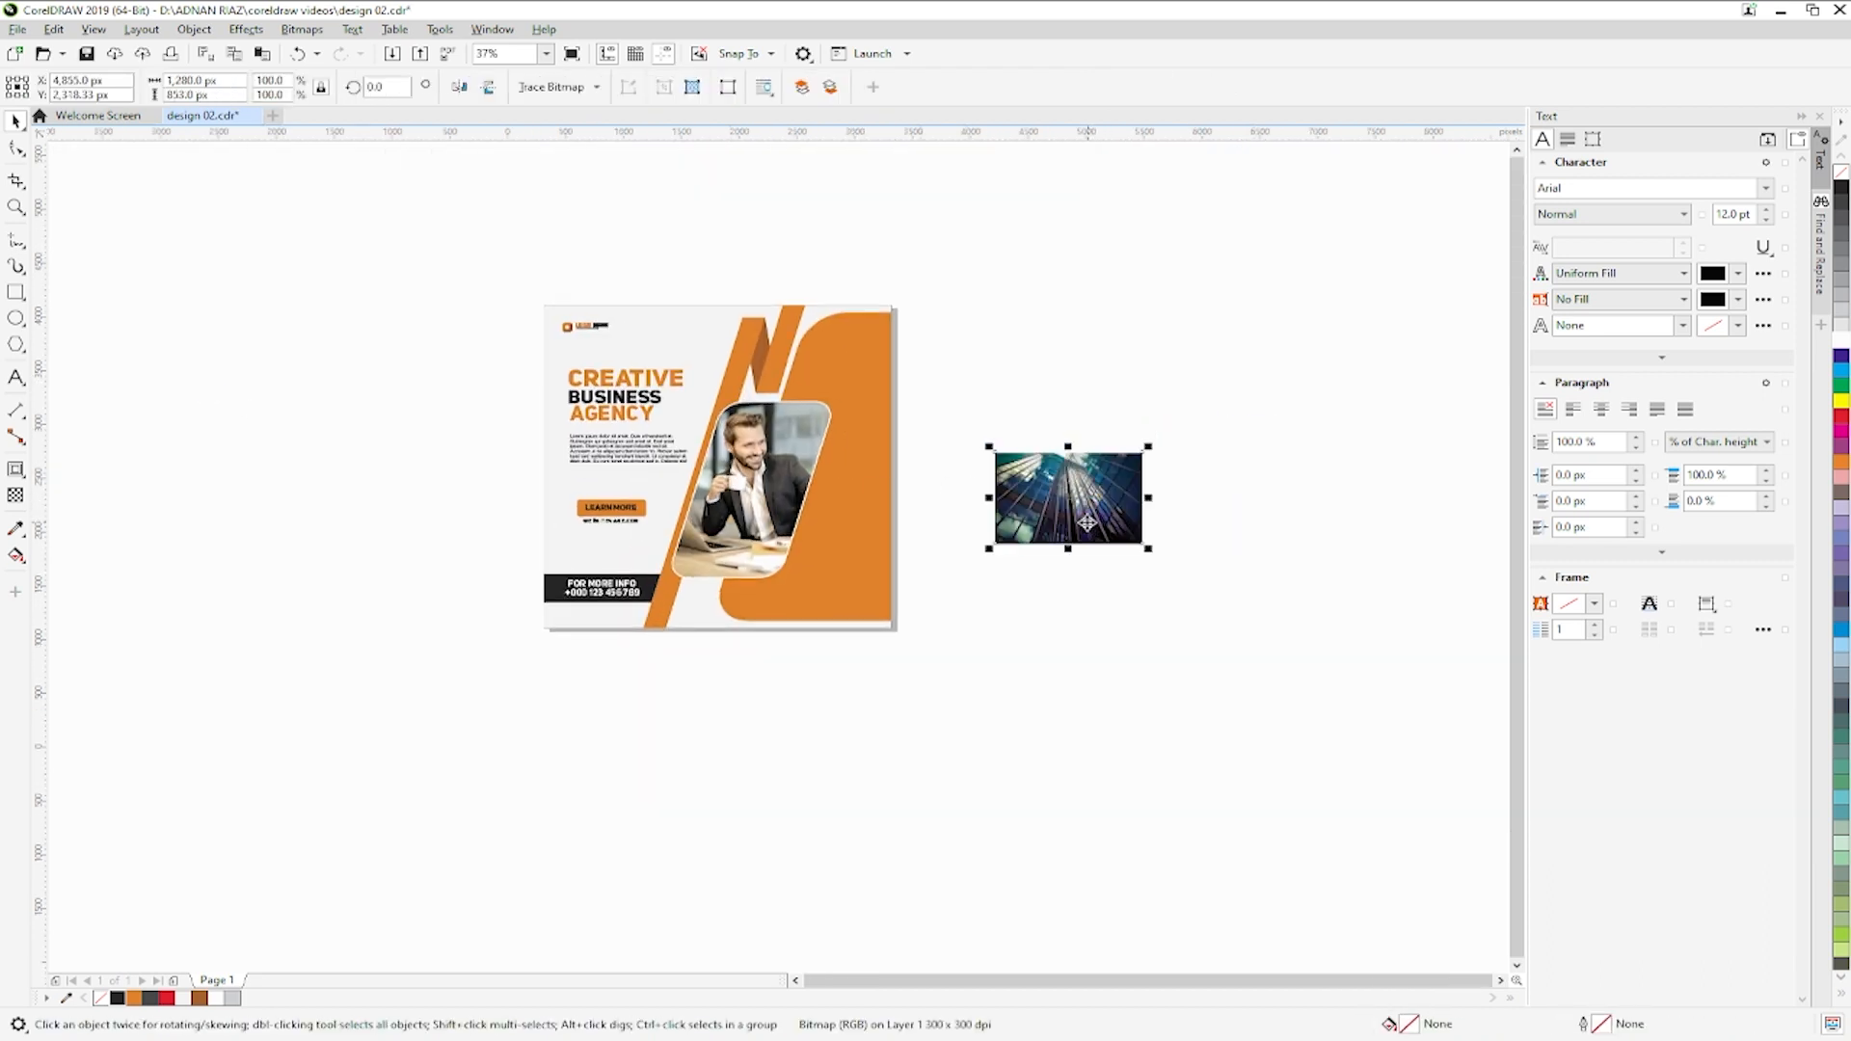
click(1163, 764)
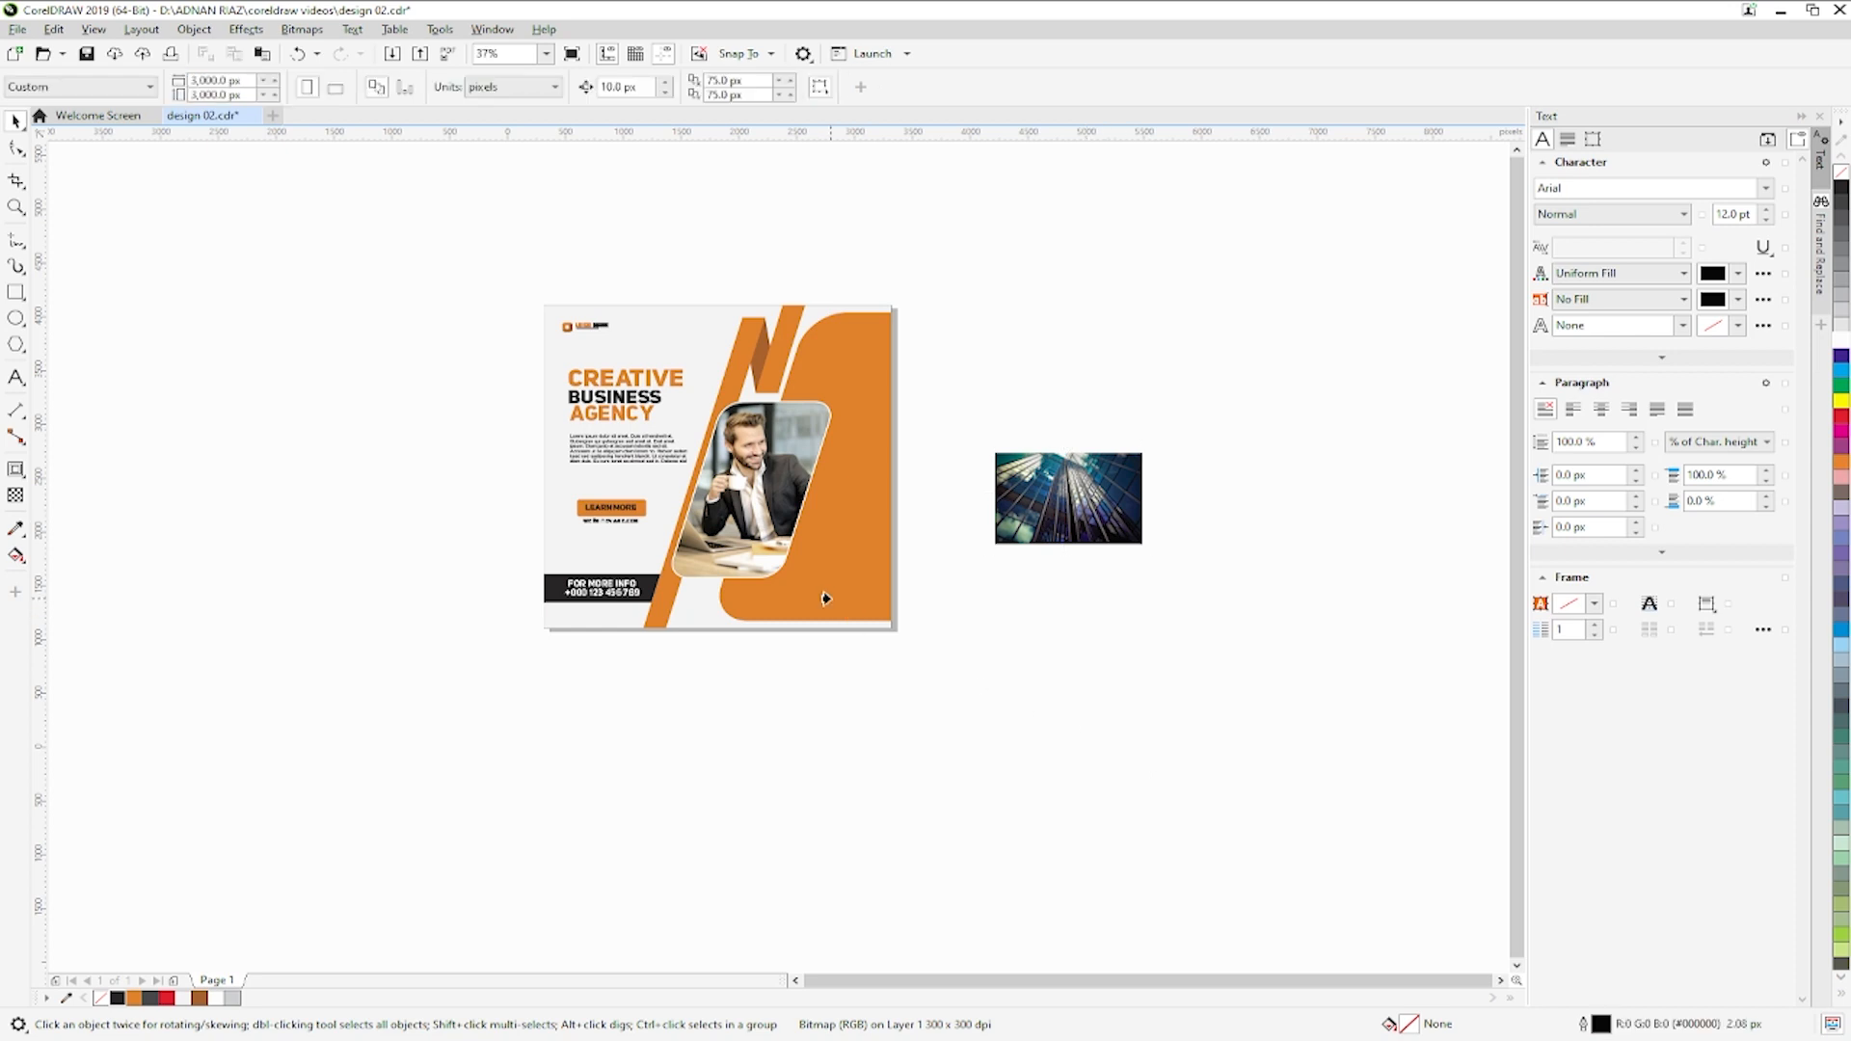
- Enlarge the skyscraper photo to cover the whole clipped shape, shift it sideways, and finish editing the contents
click(91, 164)
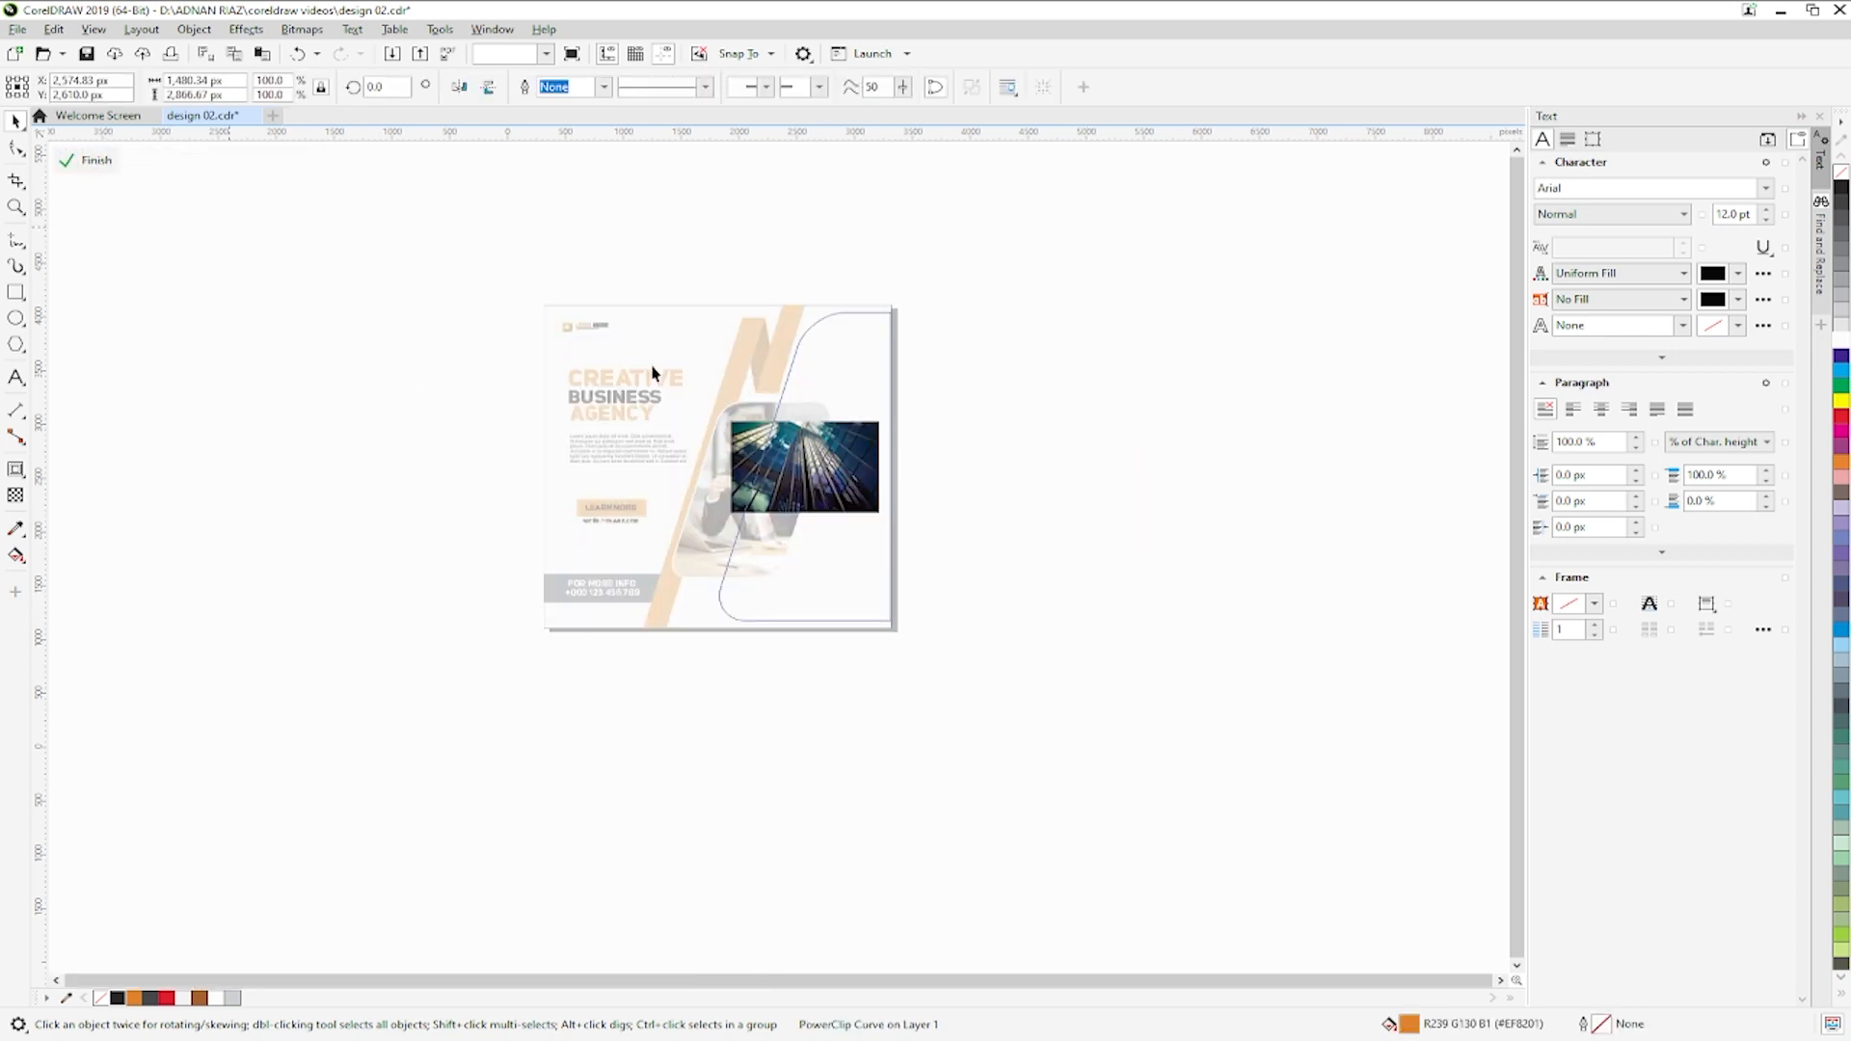
click(829, 462)
drag(887, 417, 1069, 252)
drag(826, 437, 867, 437)
click(93, 156)
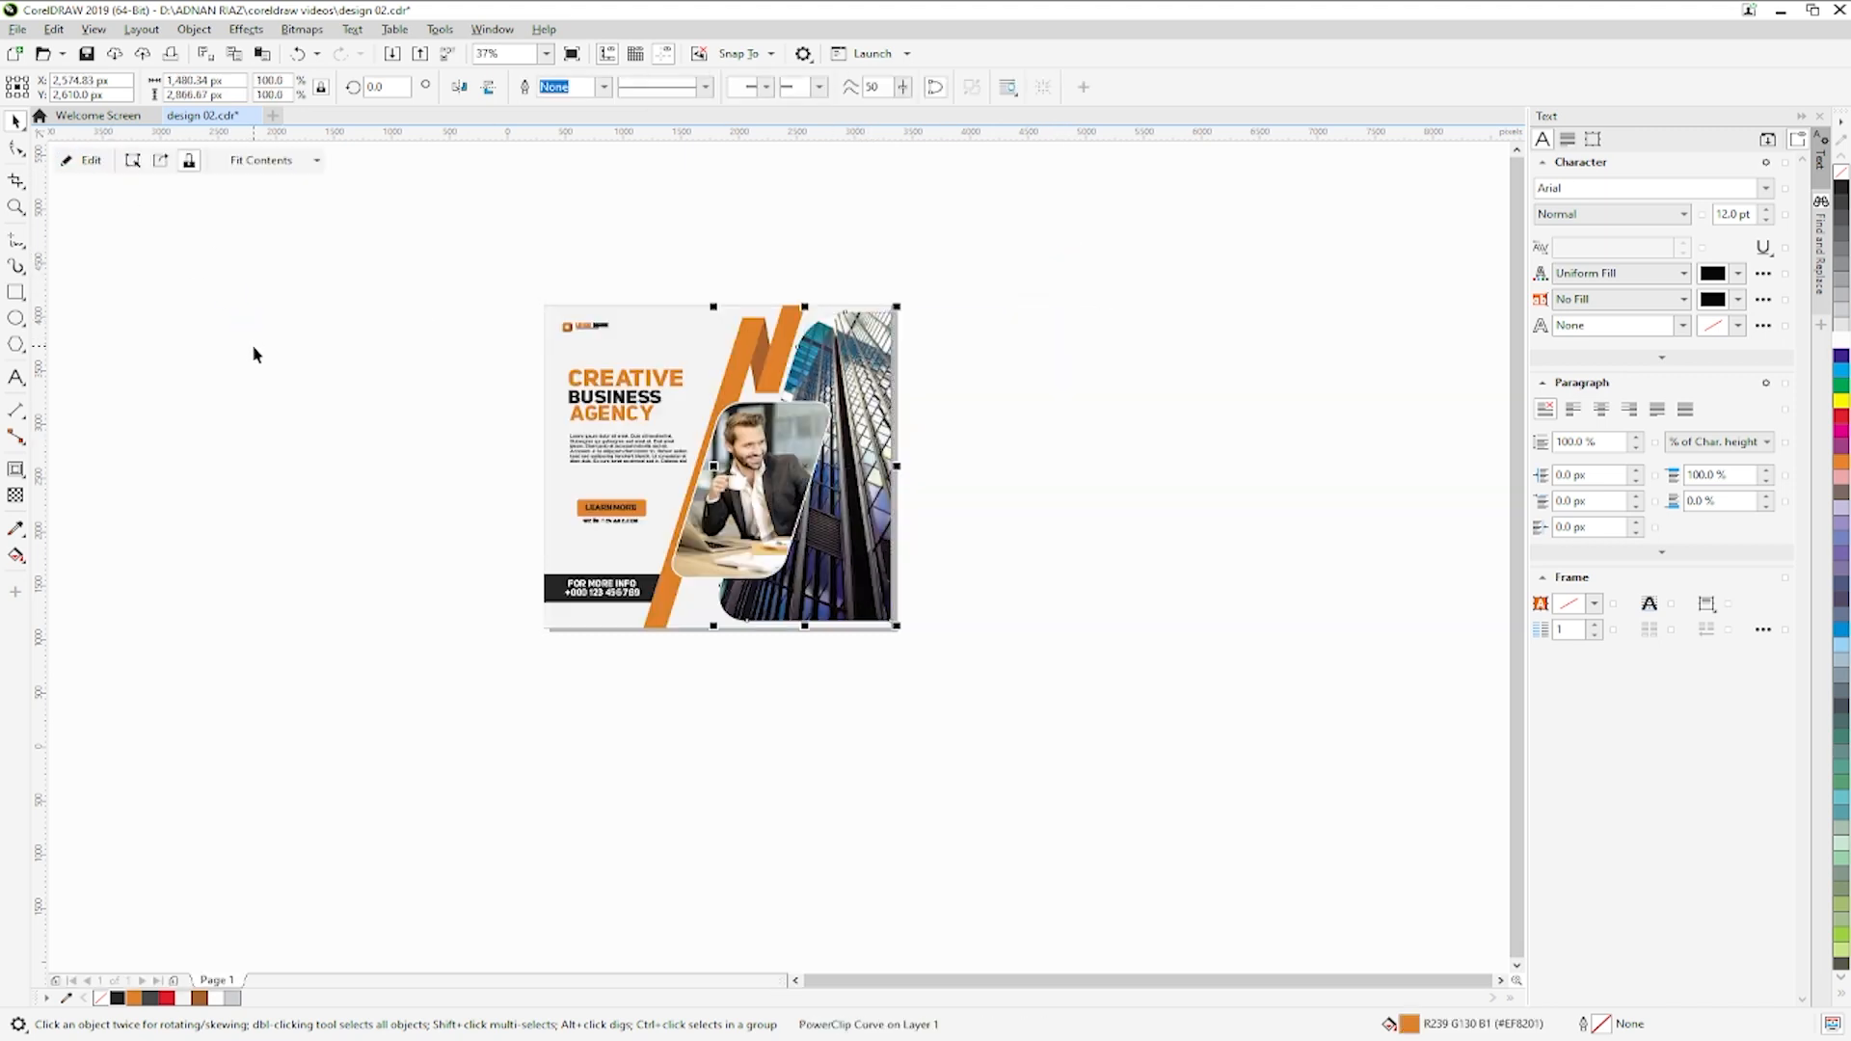
- Set the clipped skyscraper photo's transparency merge mode to Multiply, finish editing the contents, and save the document
click(84, 161)
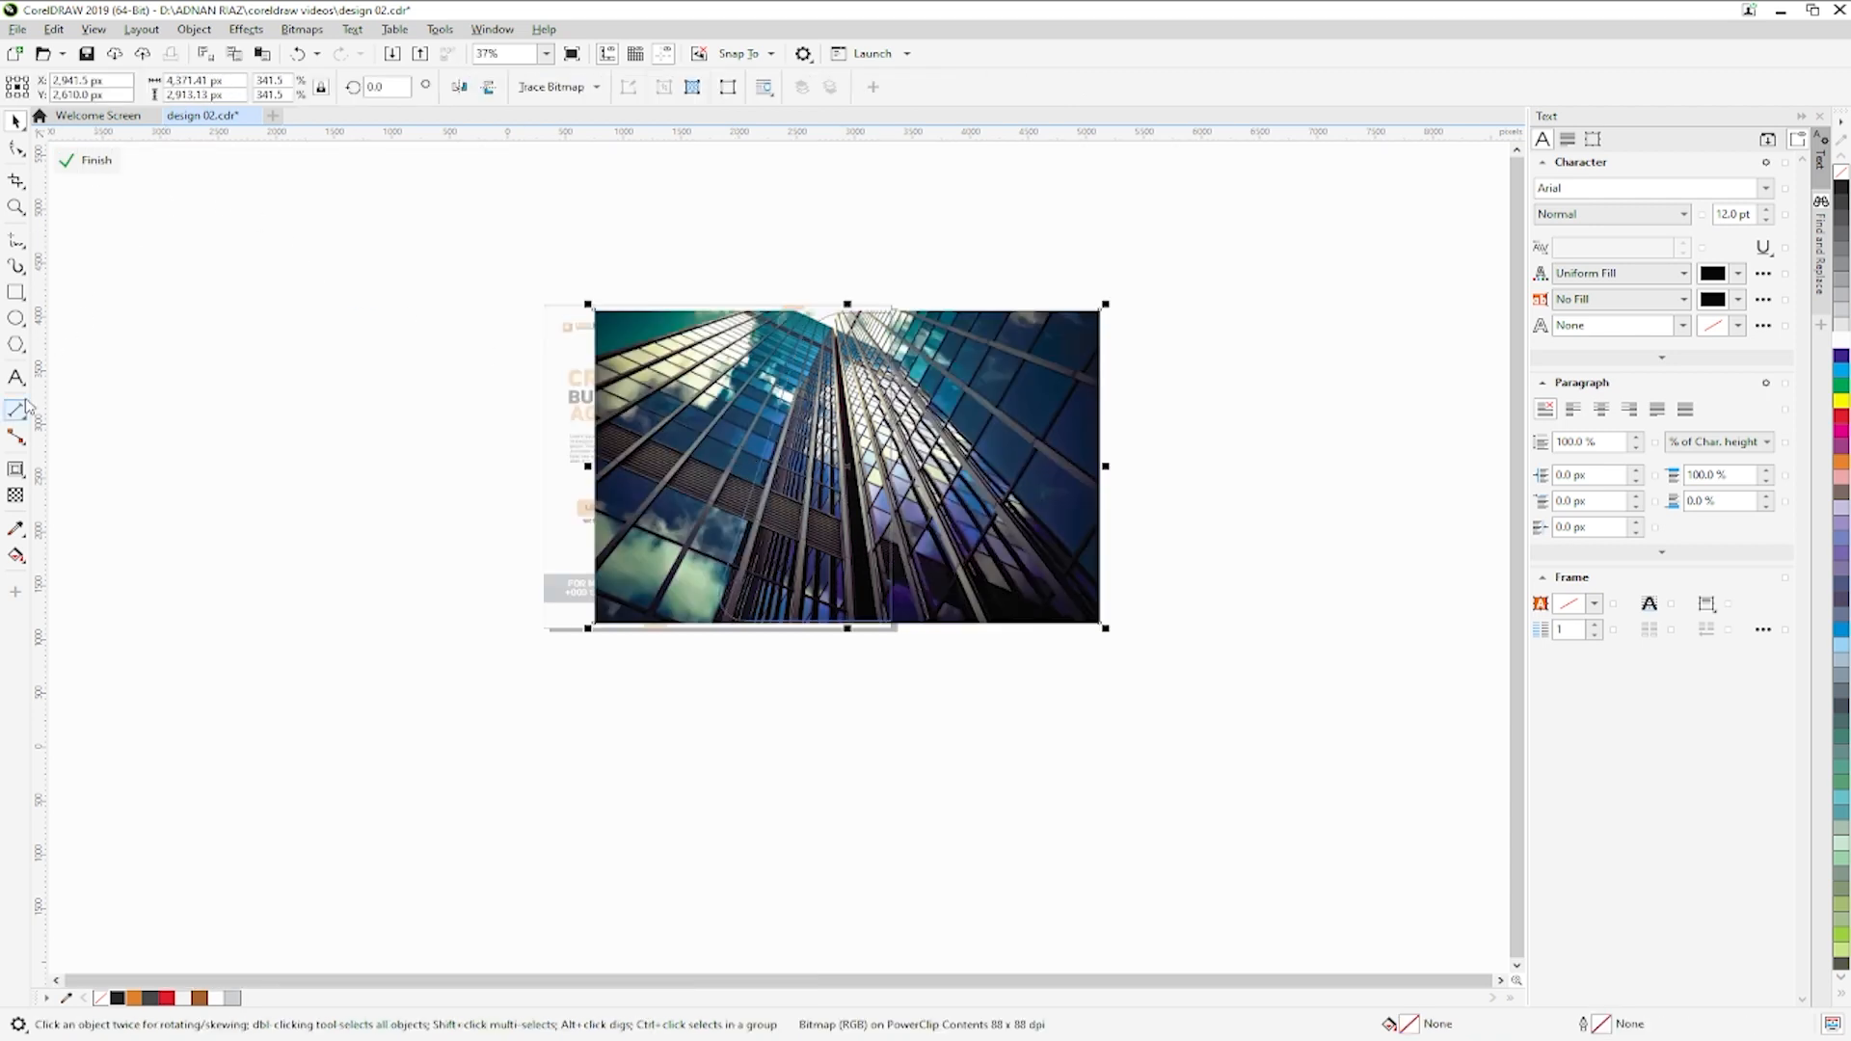
click(17, 496)
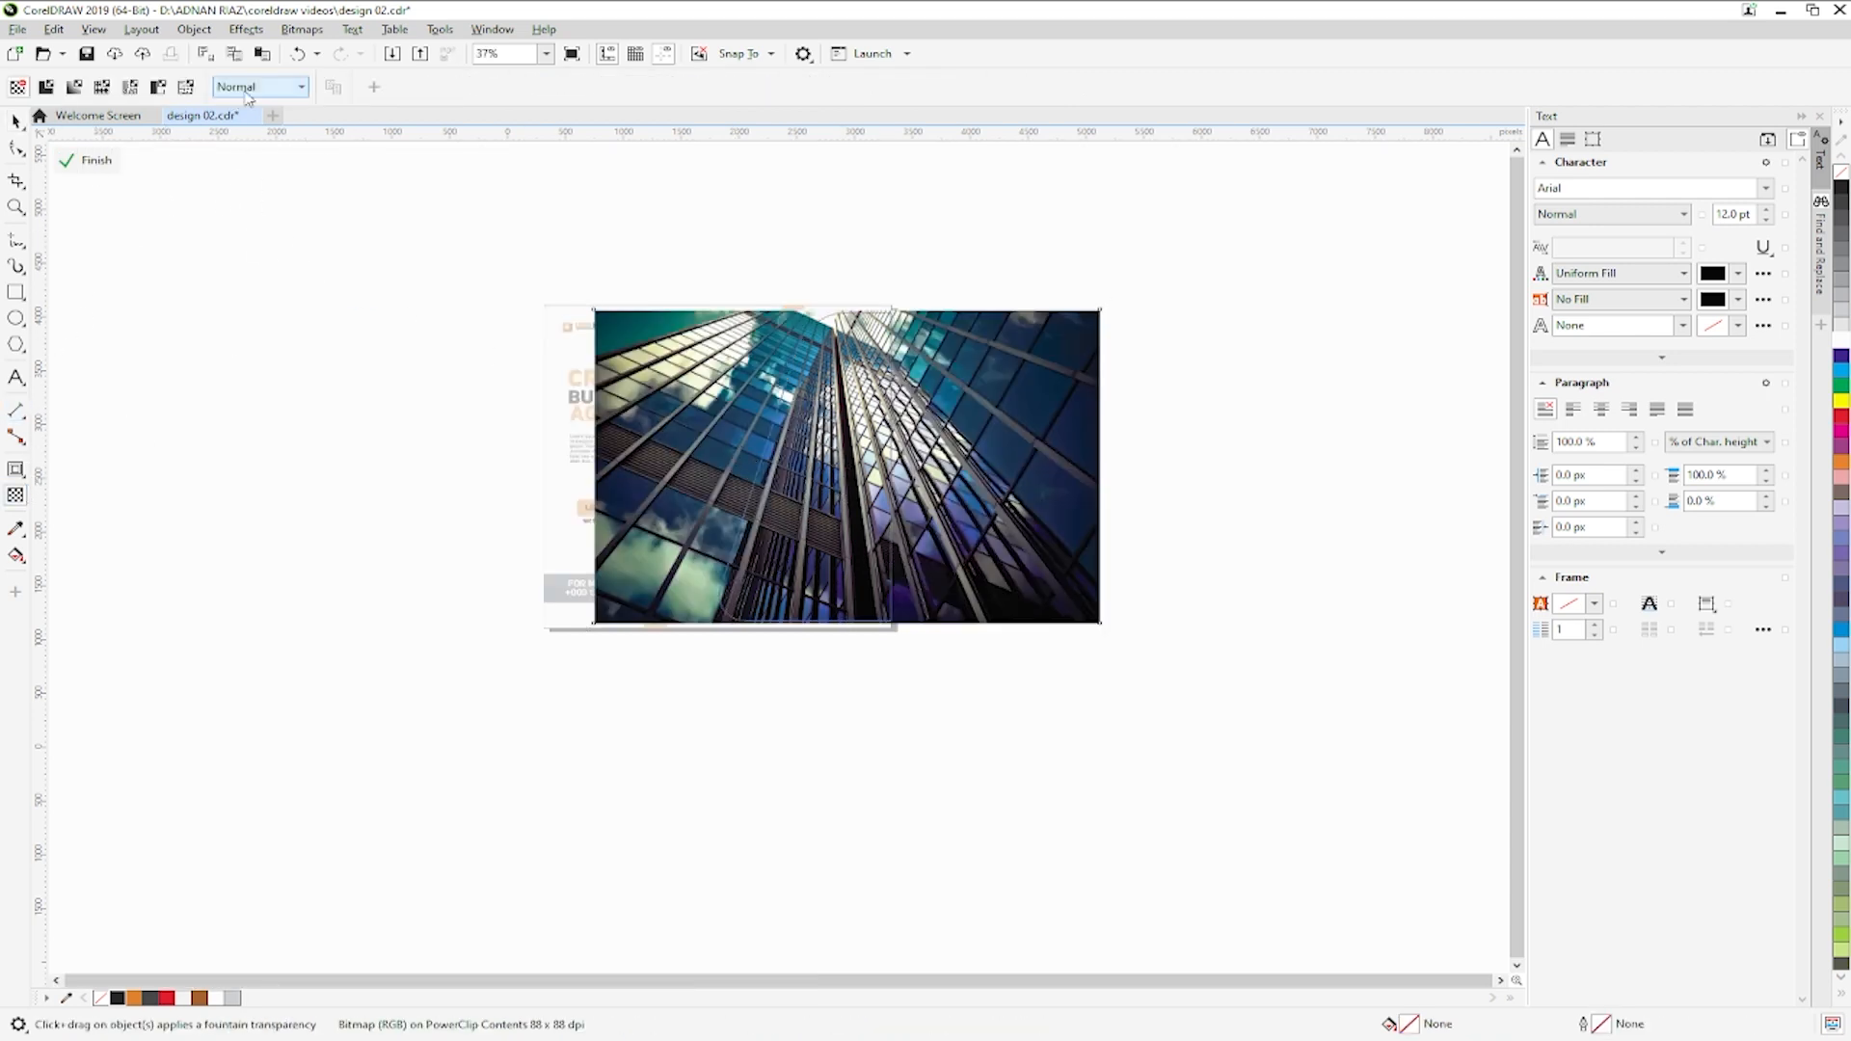
click(250, 187)
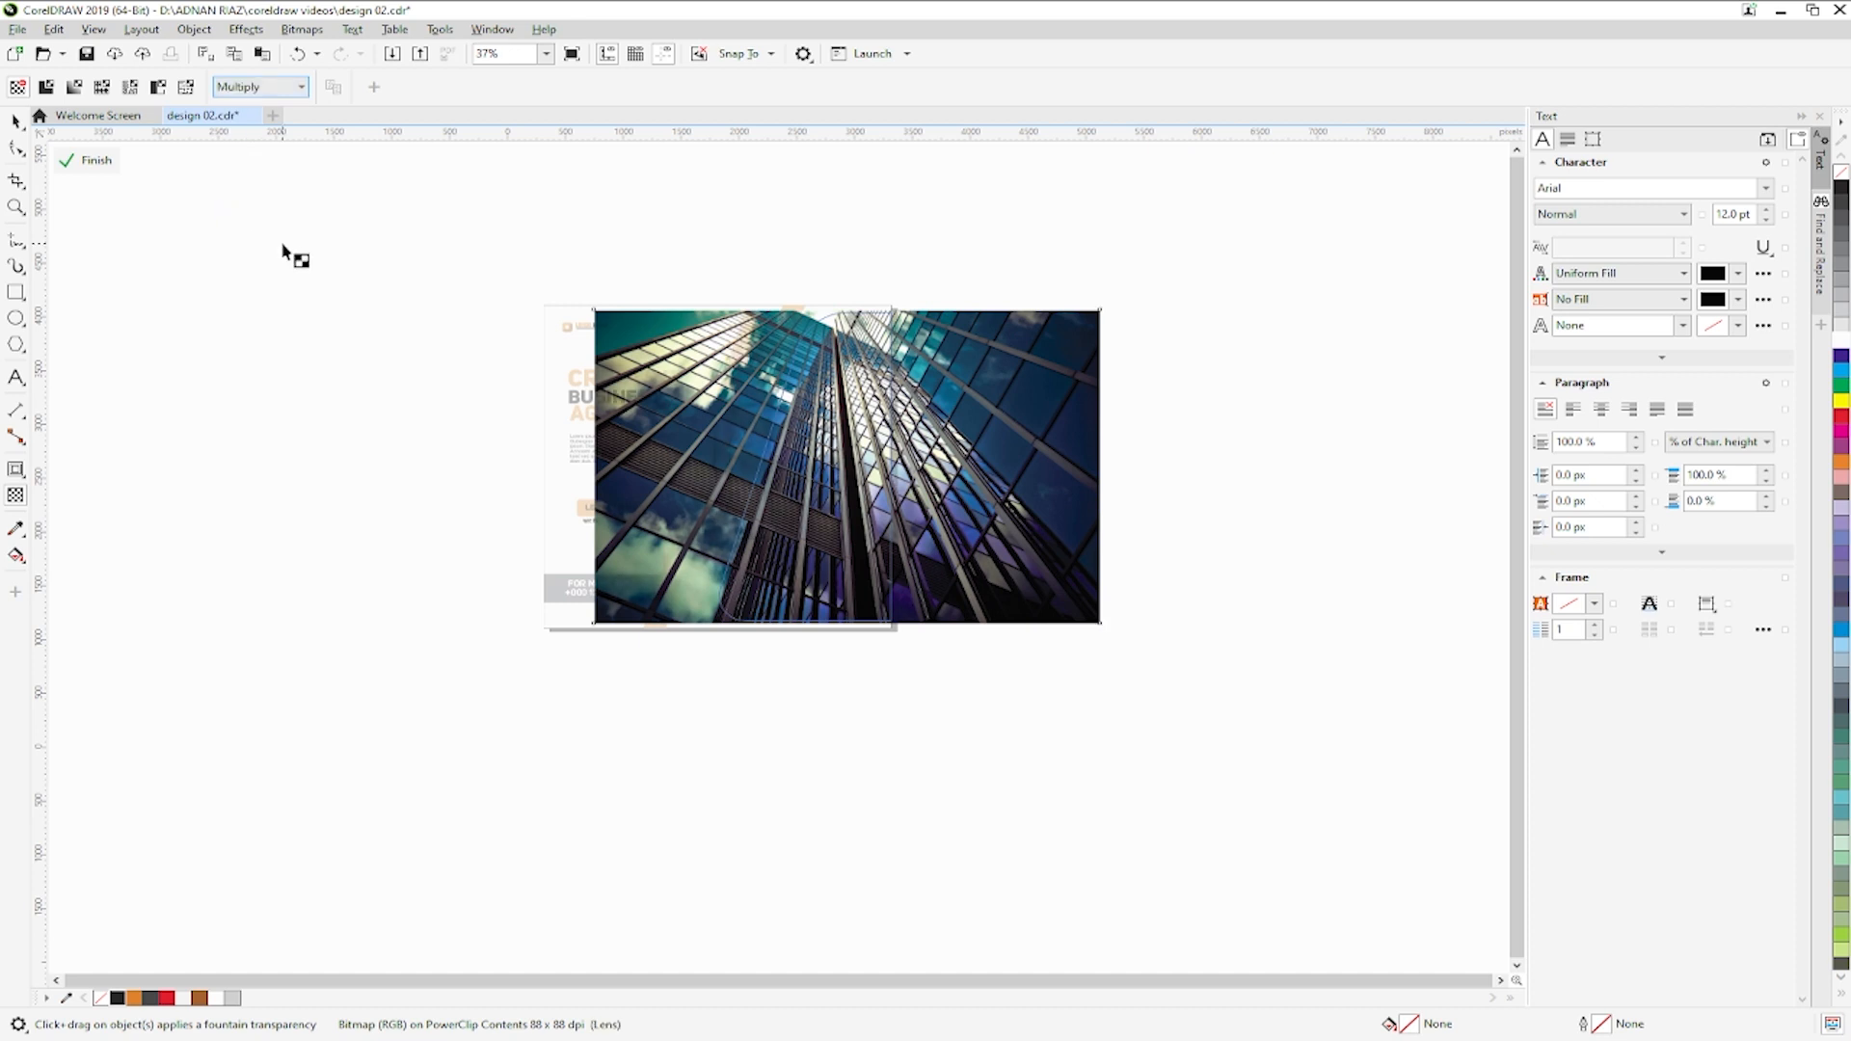
click(96, 160)
drag(839, 520, 859, 475)
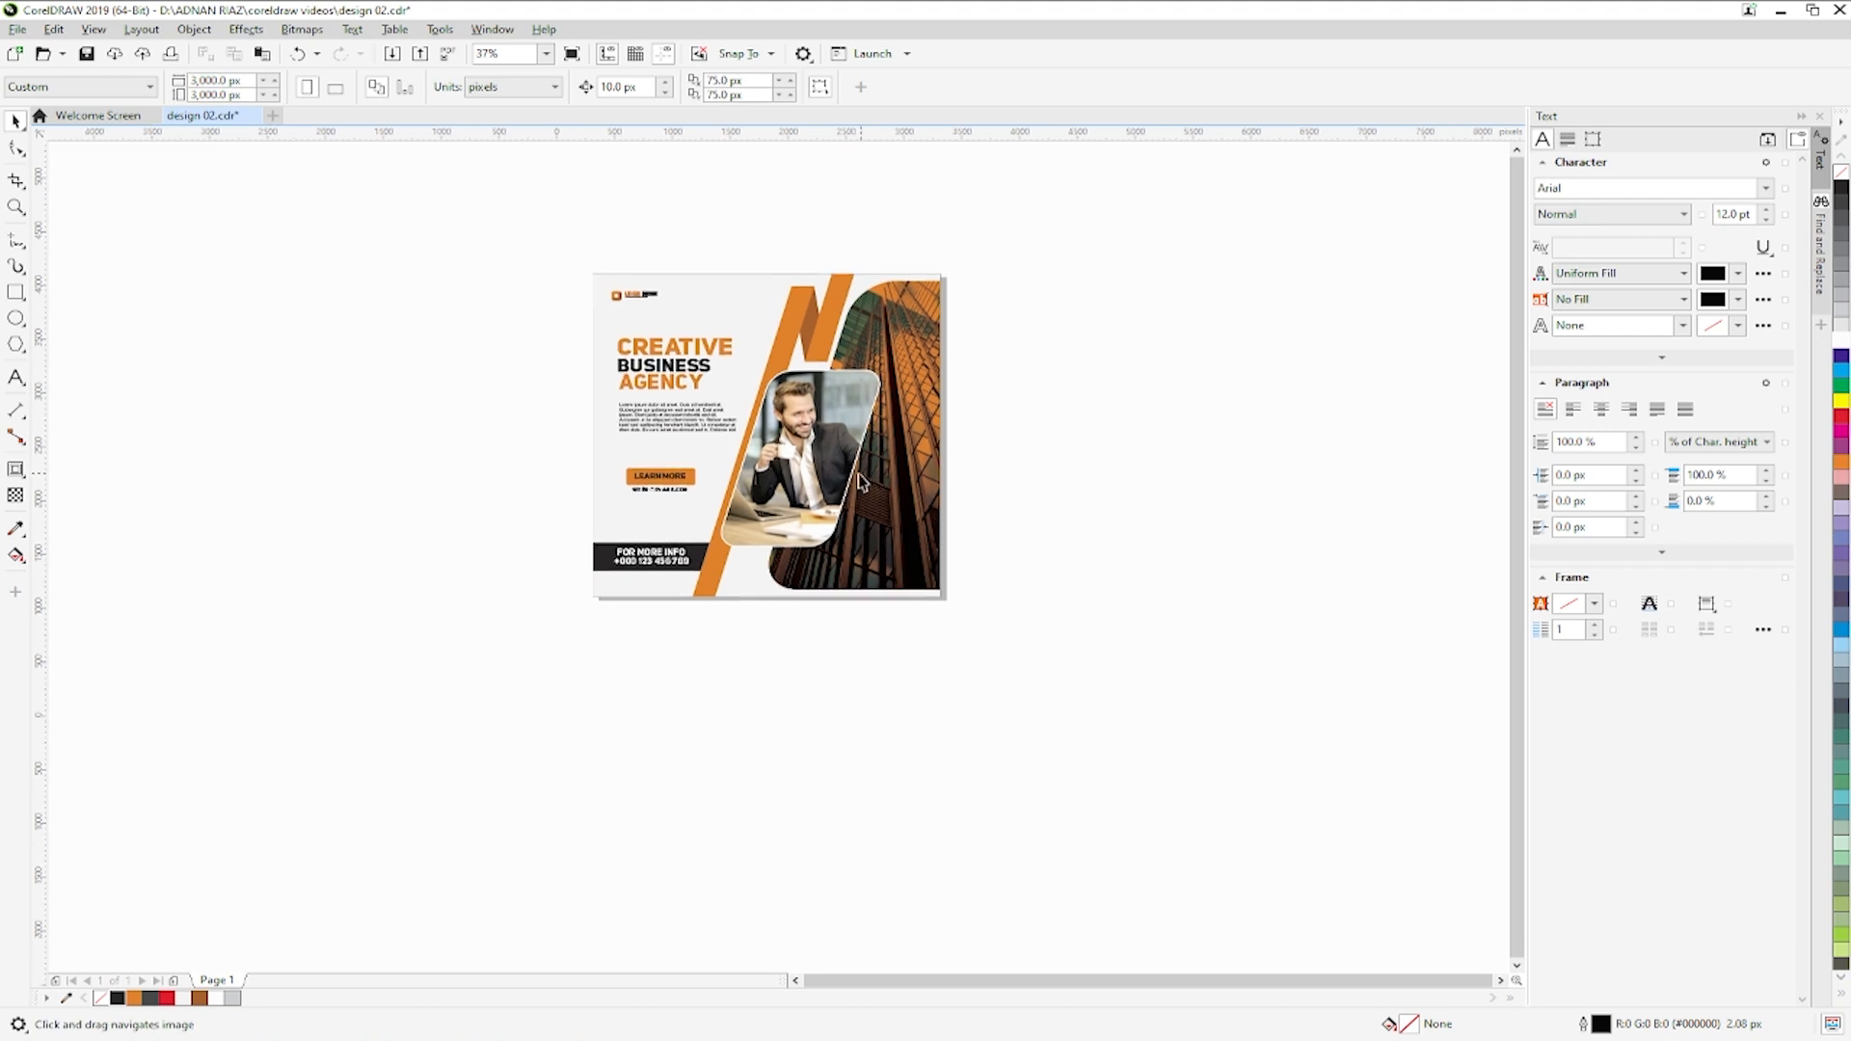
key(ctrl+s)
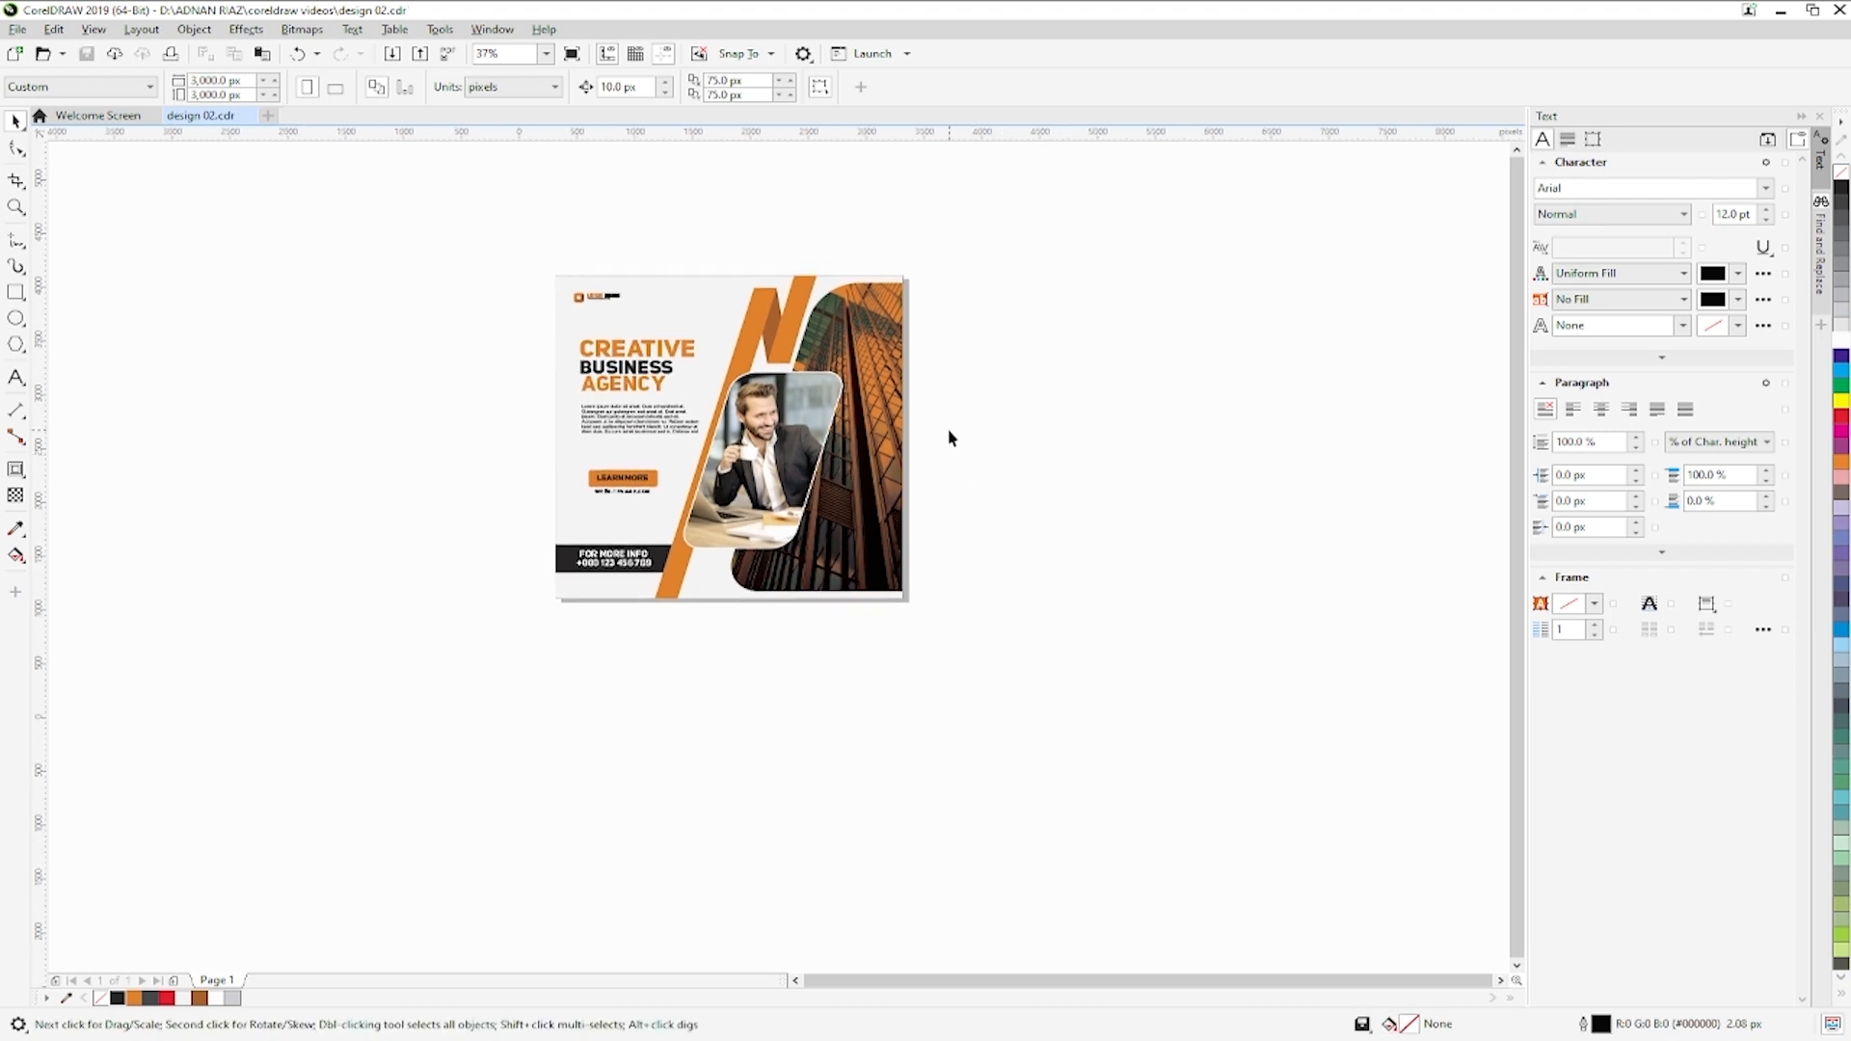
- Make a reduced copy of the clipped skyscraper shape along its outer edge and set the copy's merge mode to Multiply
scroll(865, 446, up, 2)
click(887, 414)
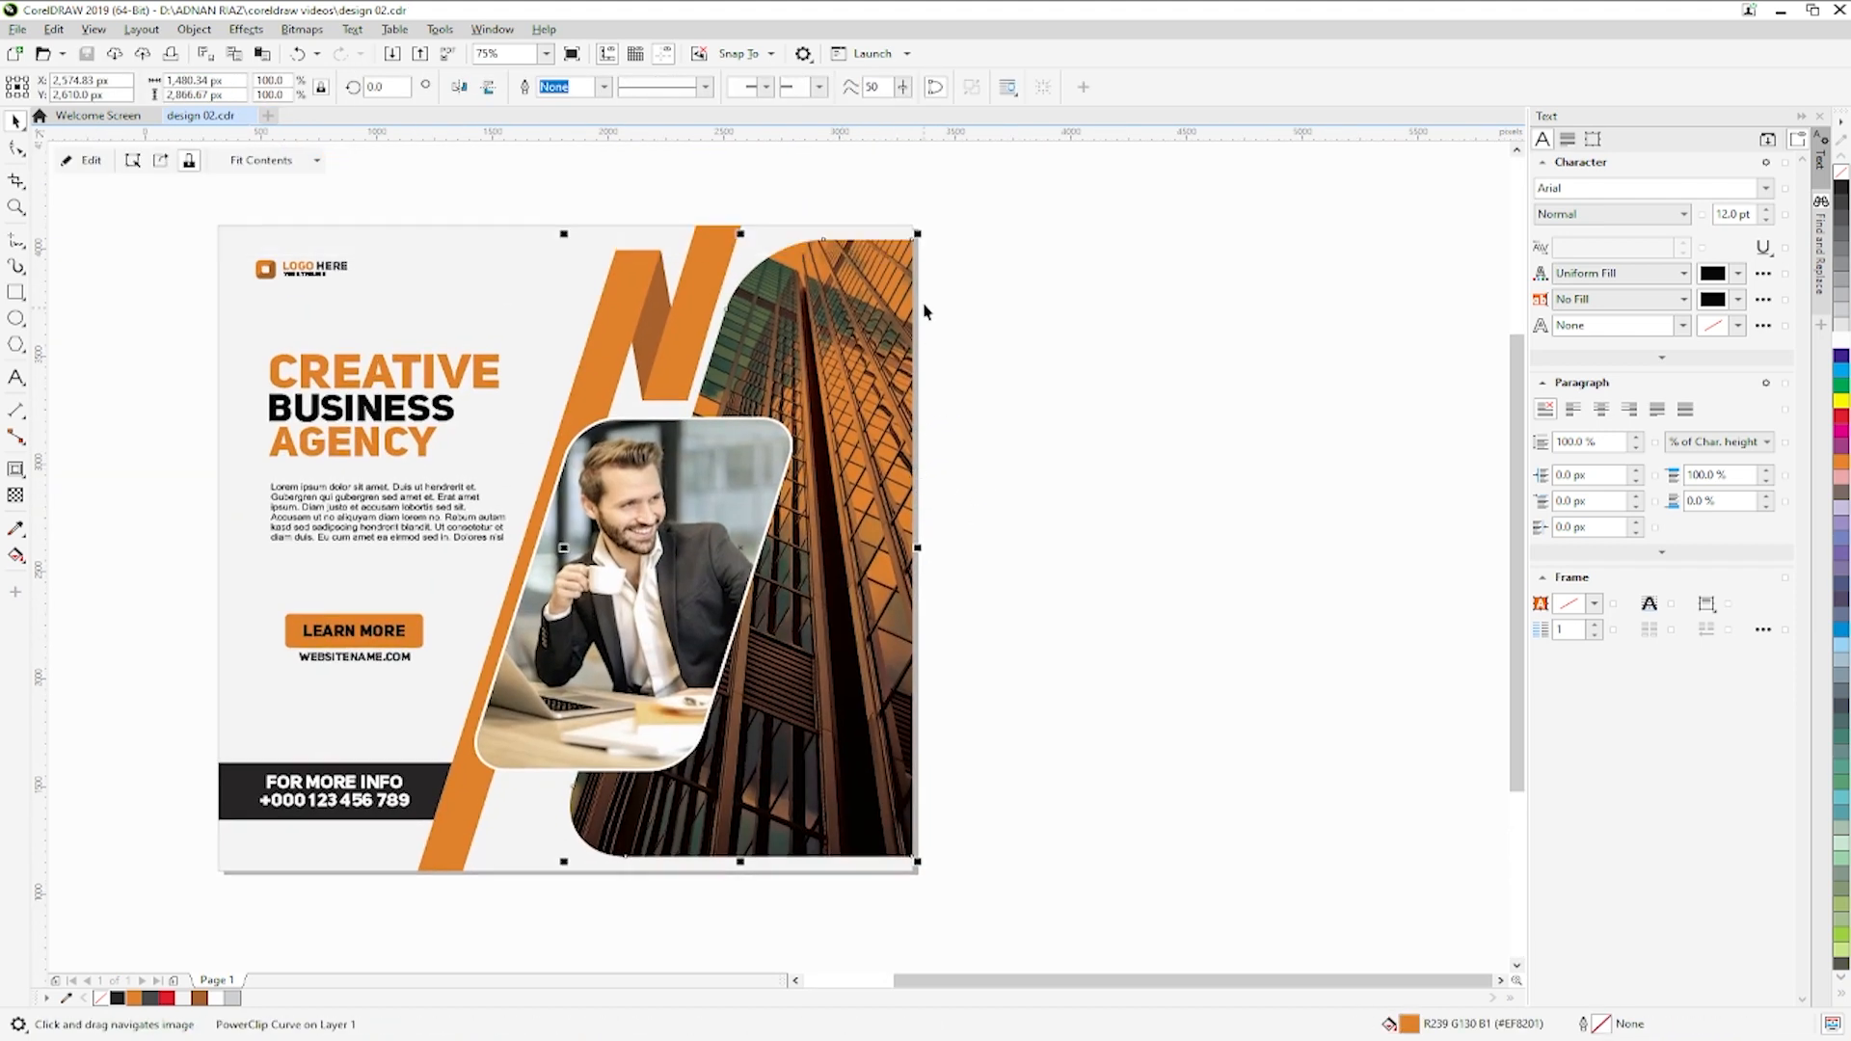
drag(923, 230, 907, 369)
drag(877, 484, 991, 491)
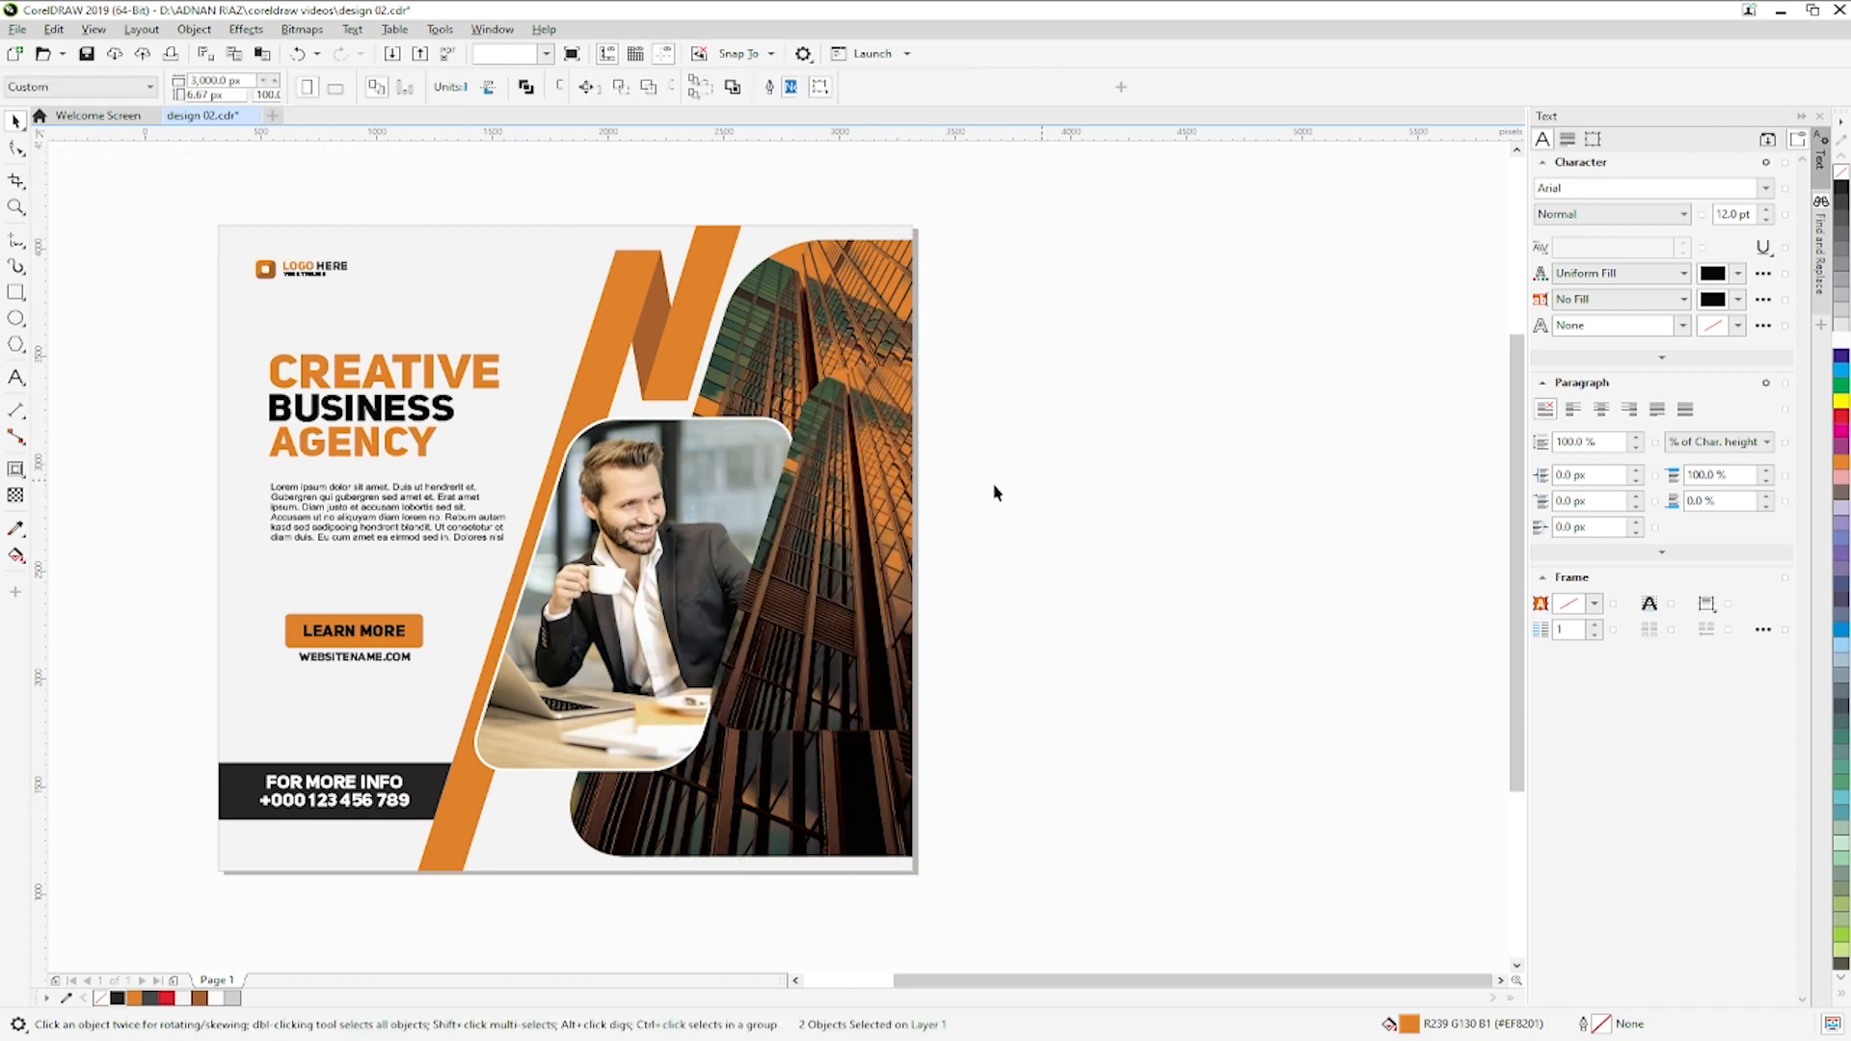
click(16, 497)
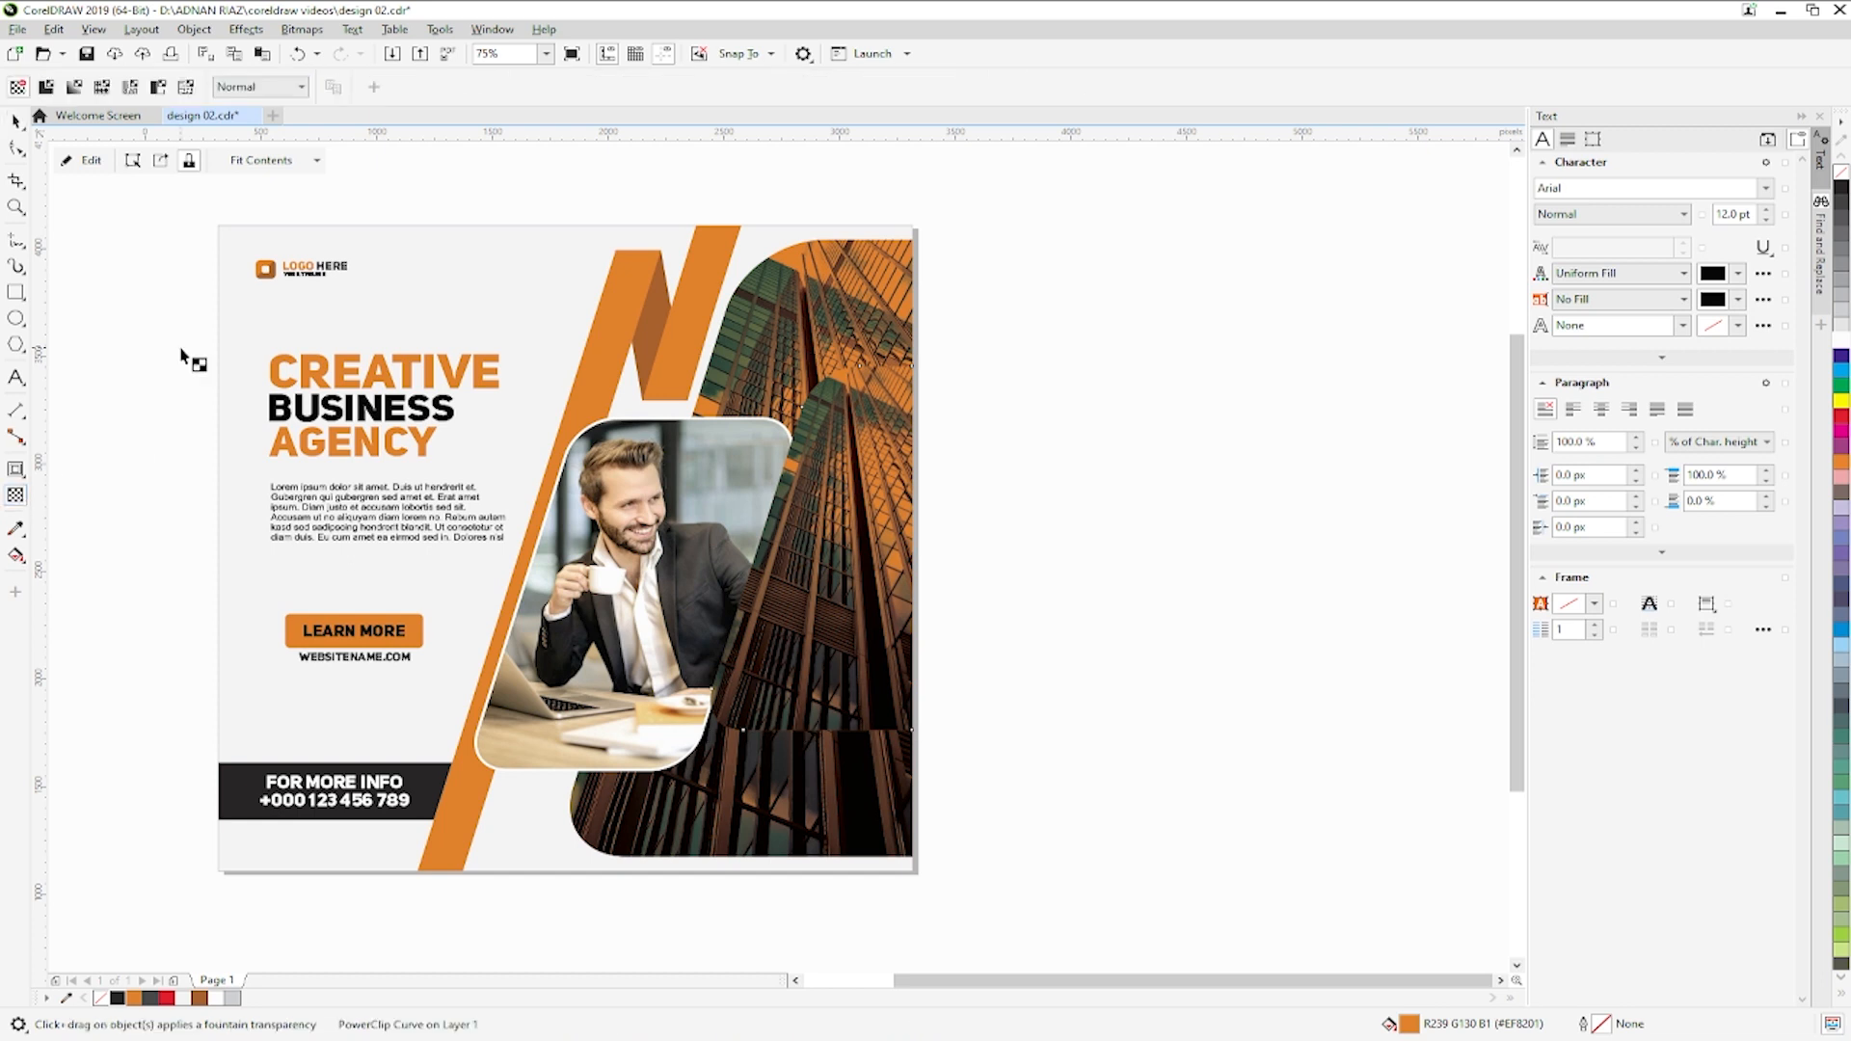
click(259, 190)
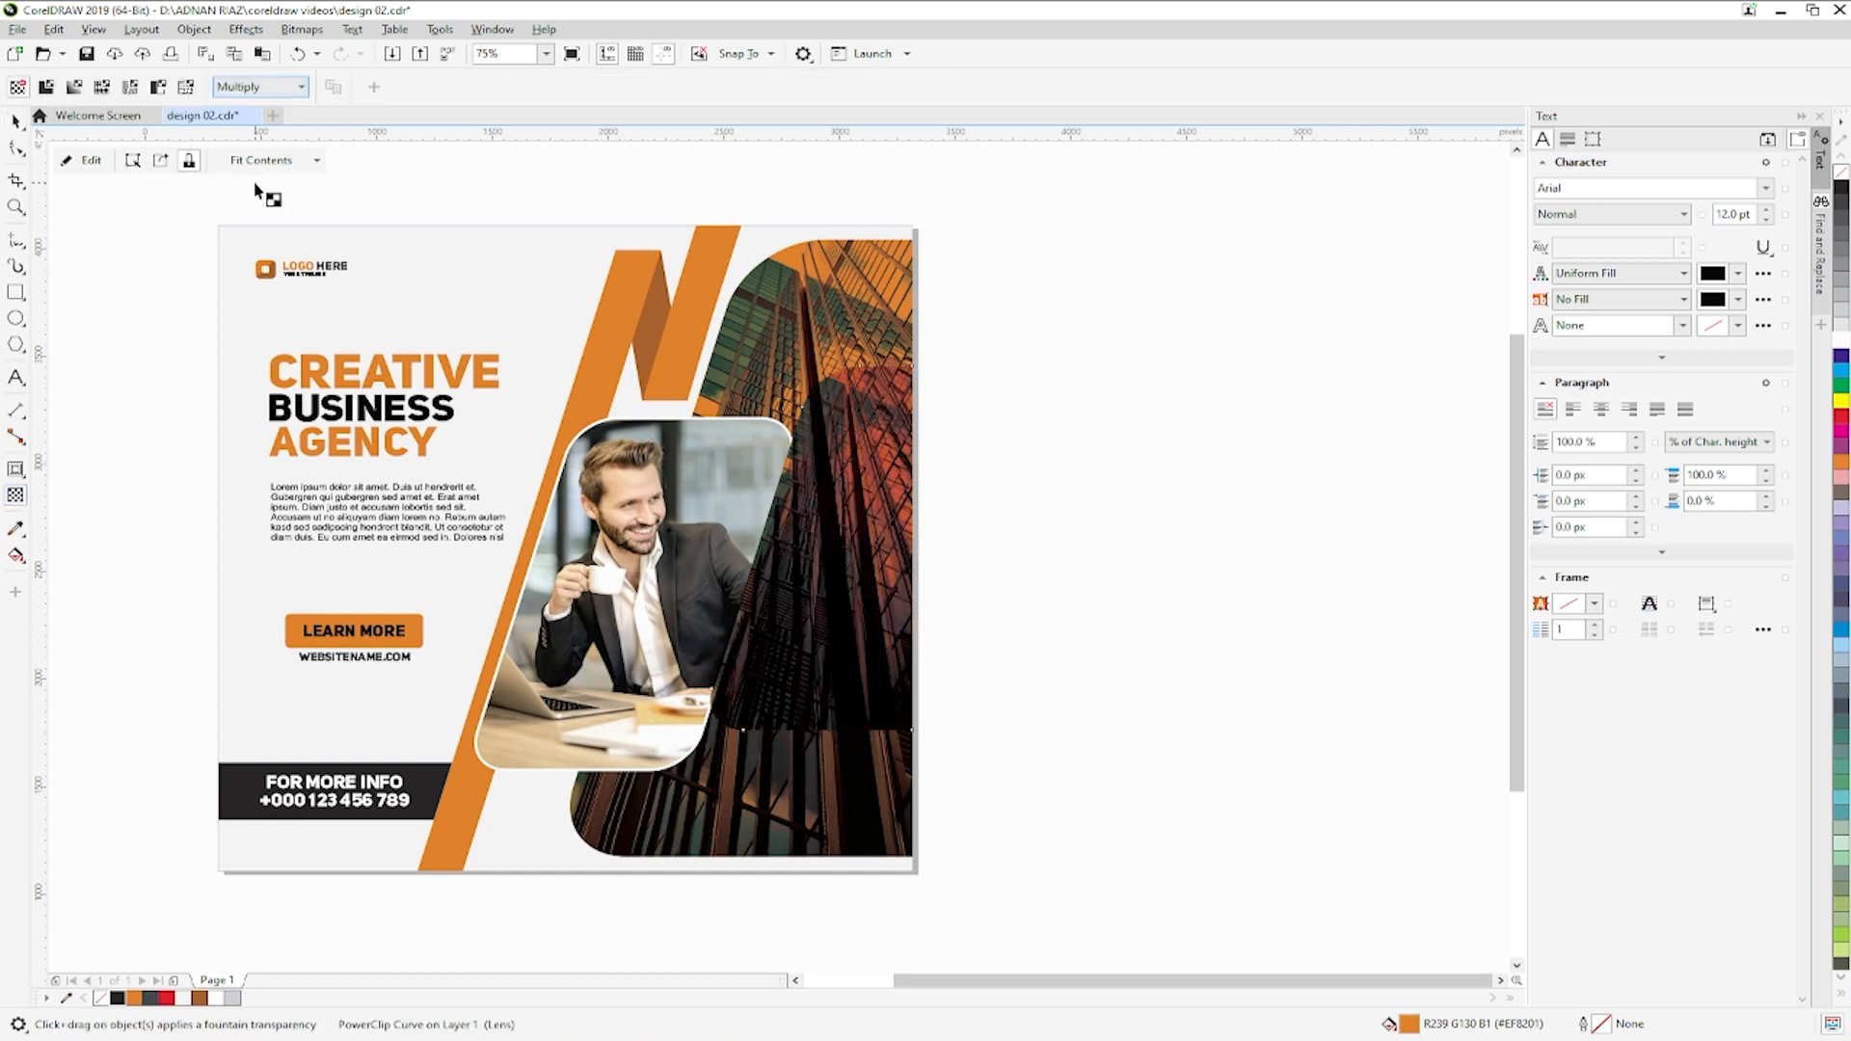
- Centre the reduced skyscraper copy vertically on the original shape and bring the businessman photo frame in front of it
click(17, 119)
drag(913, 362, 916, 234)
click(625, 550)
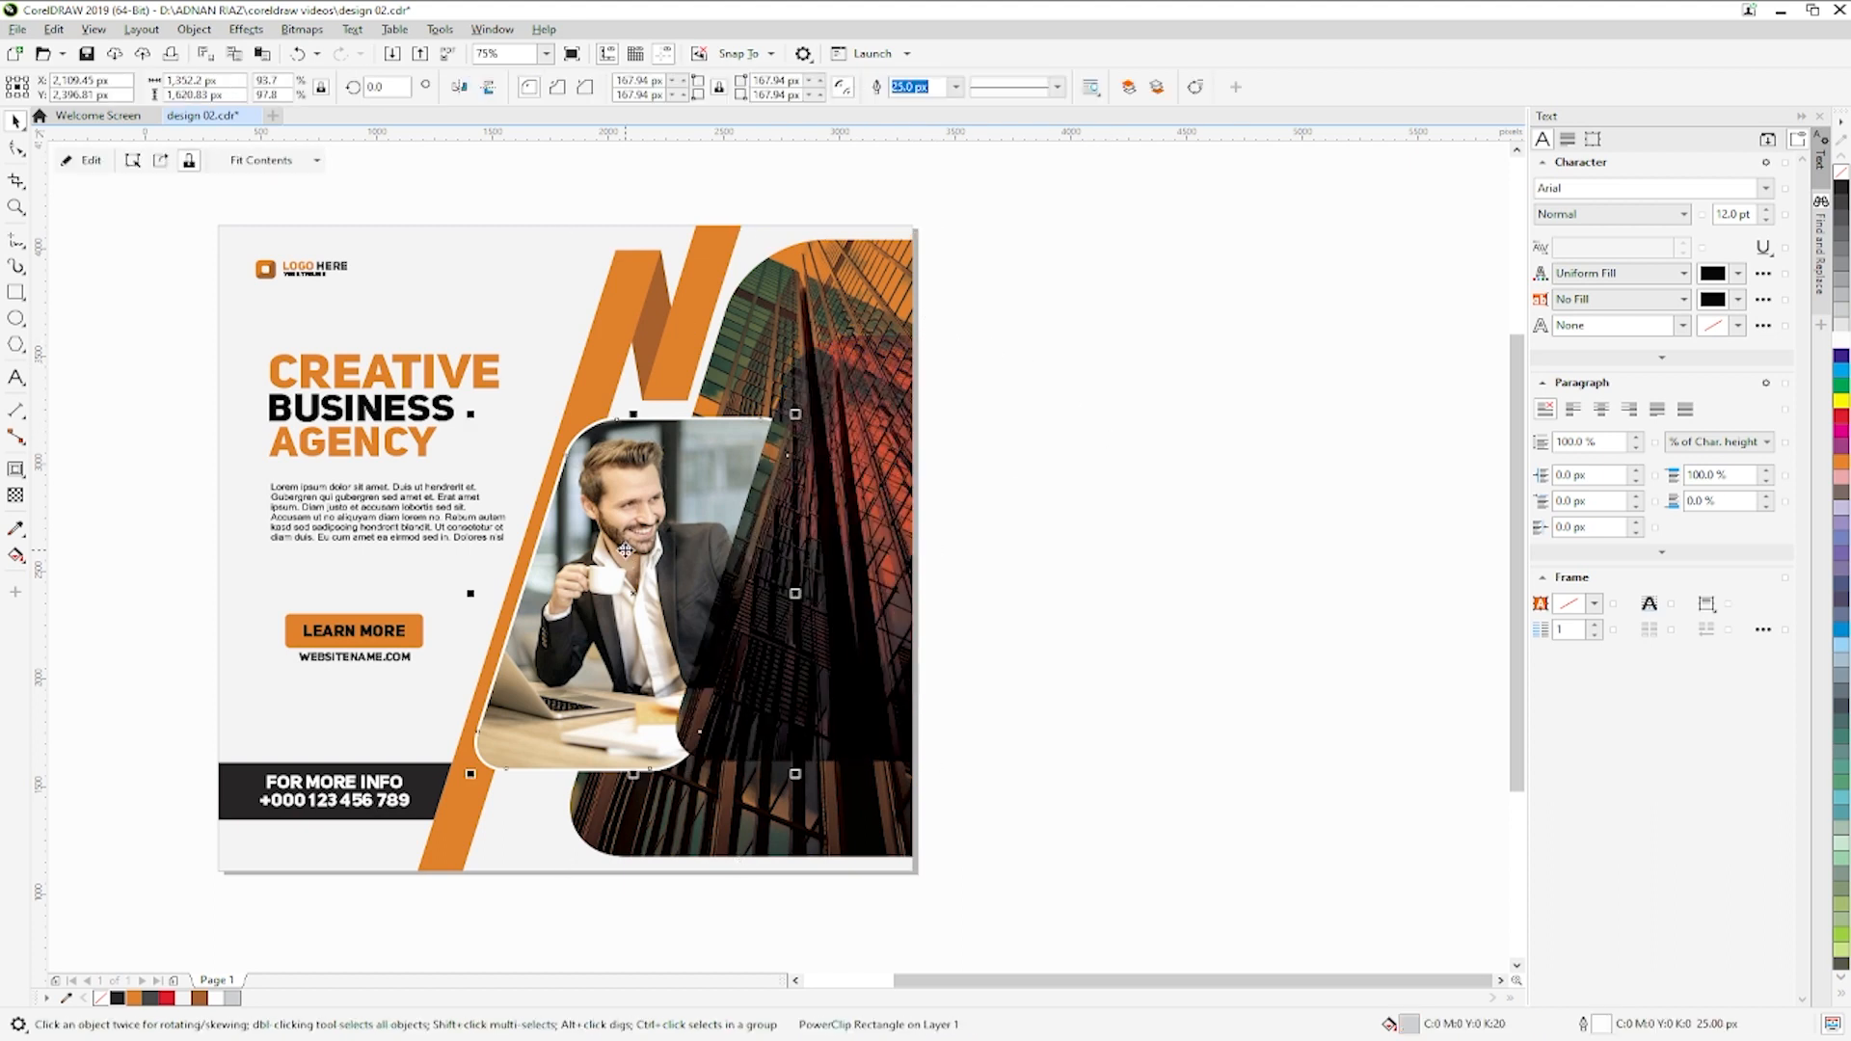
click(991, 536)
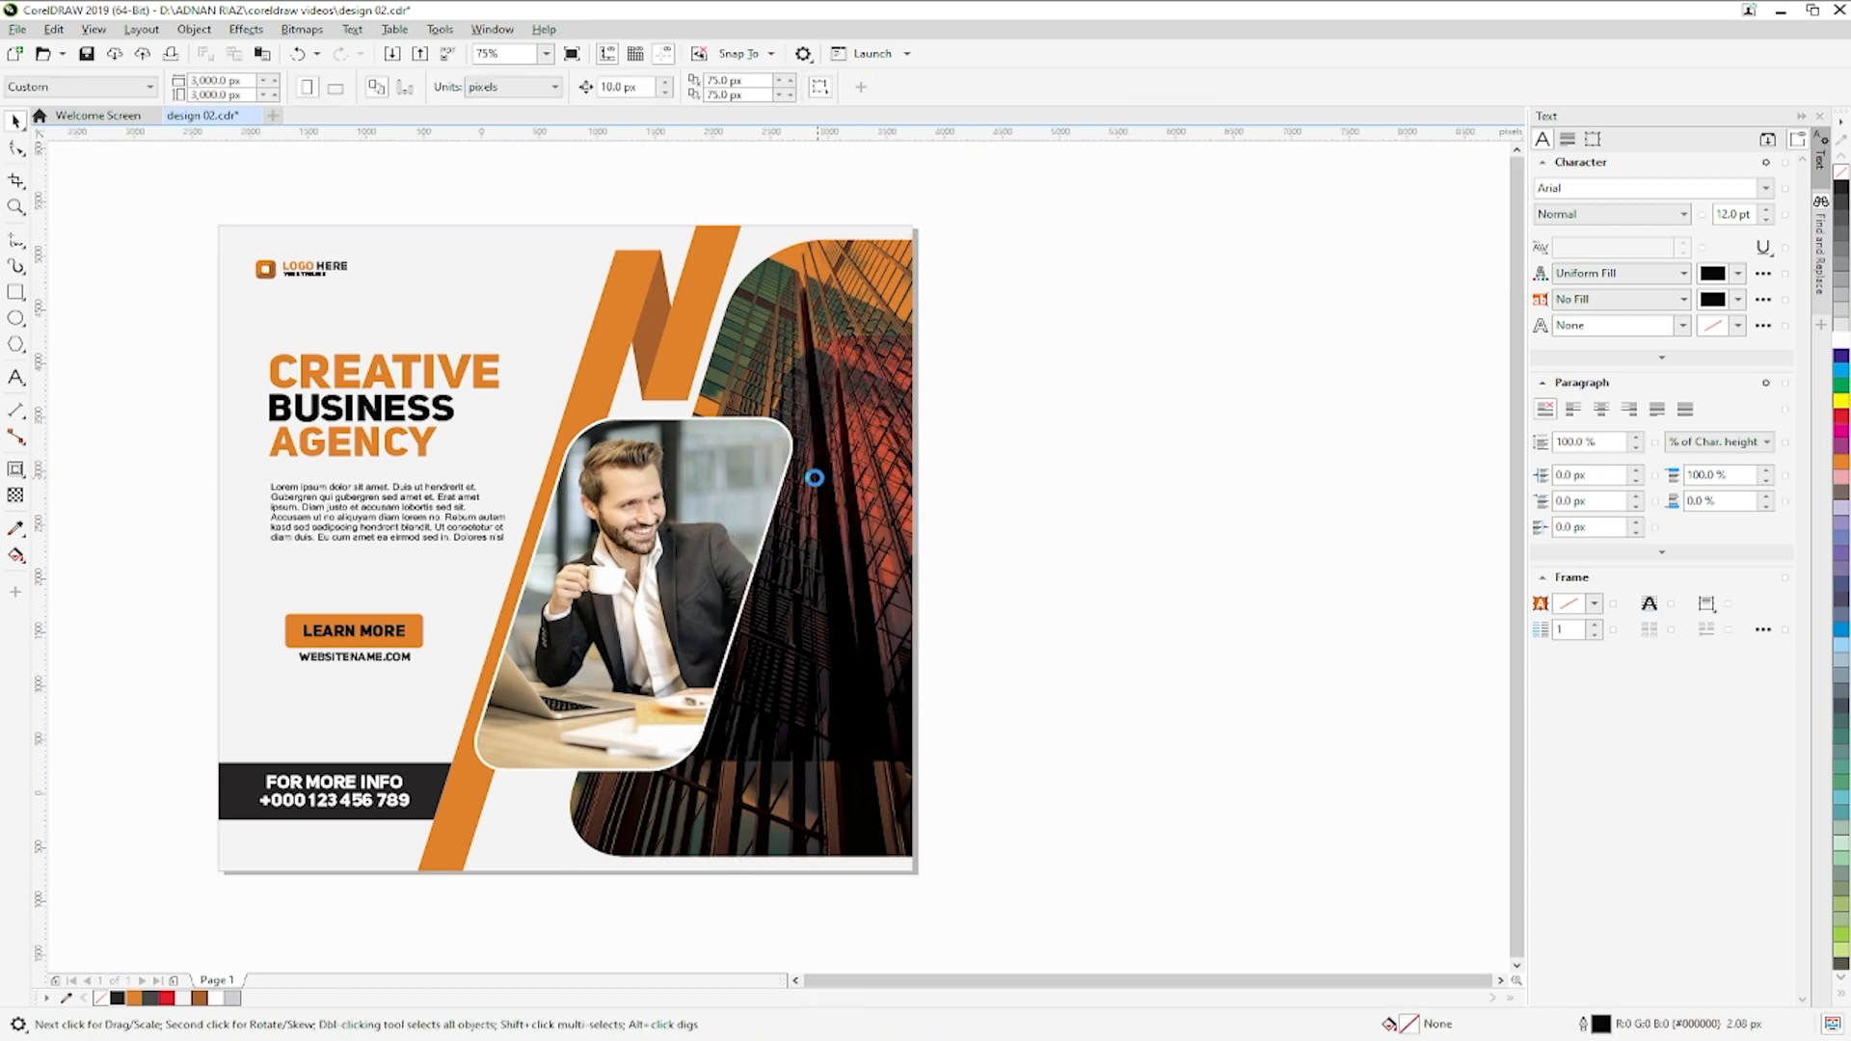
- Delete the reduced copy of the skyscraper shape
scroll(881, 472, down, 2)
click(758, 579)
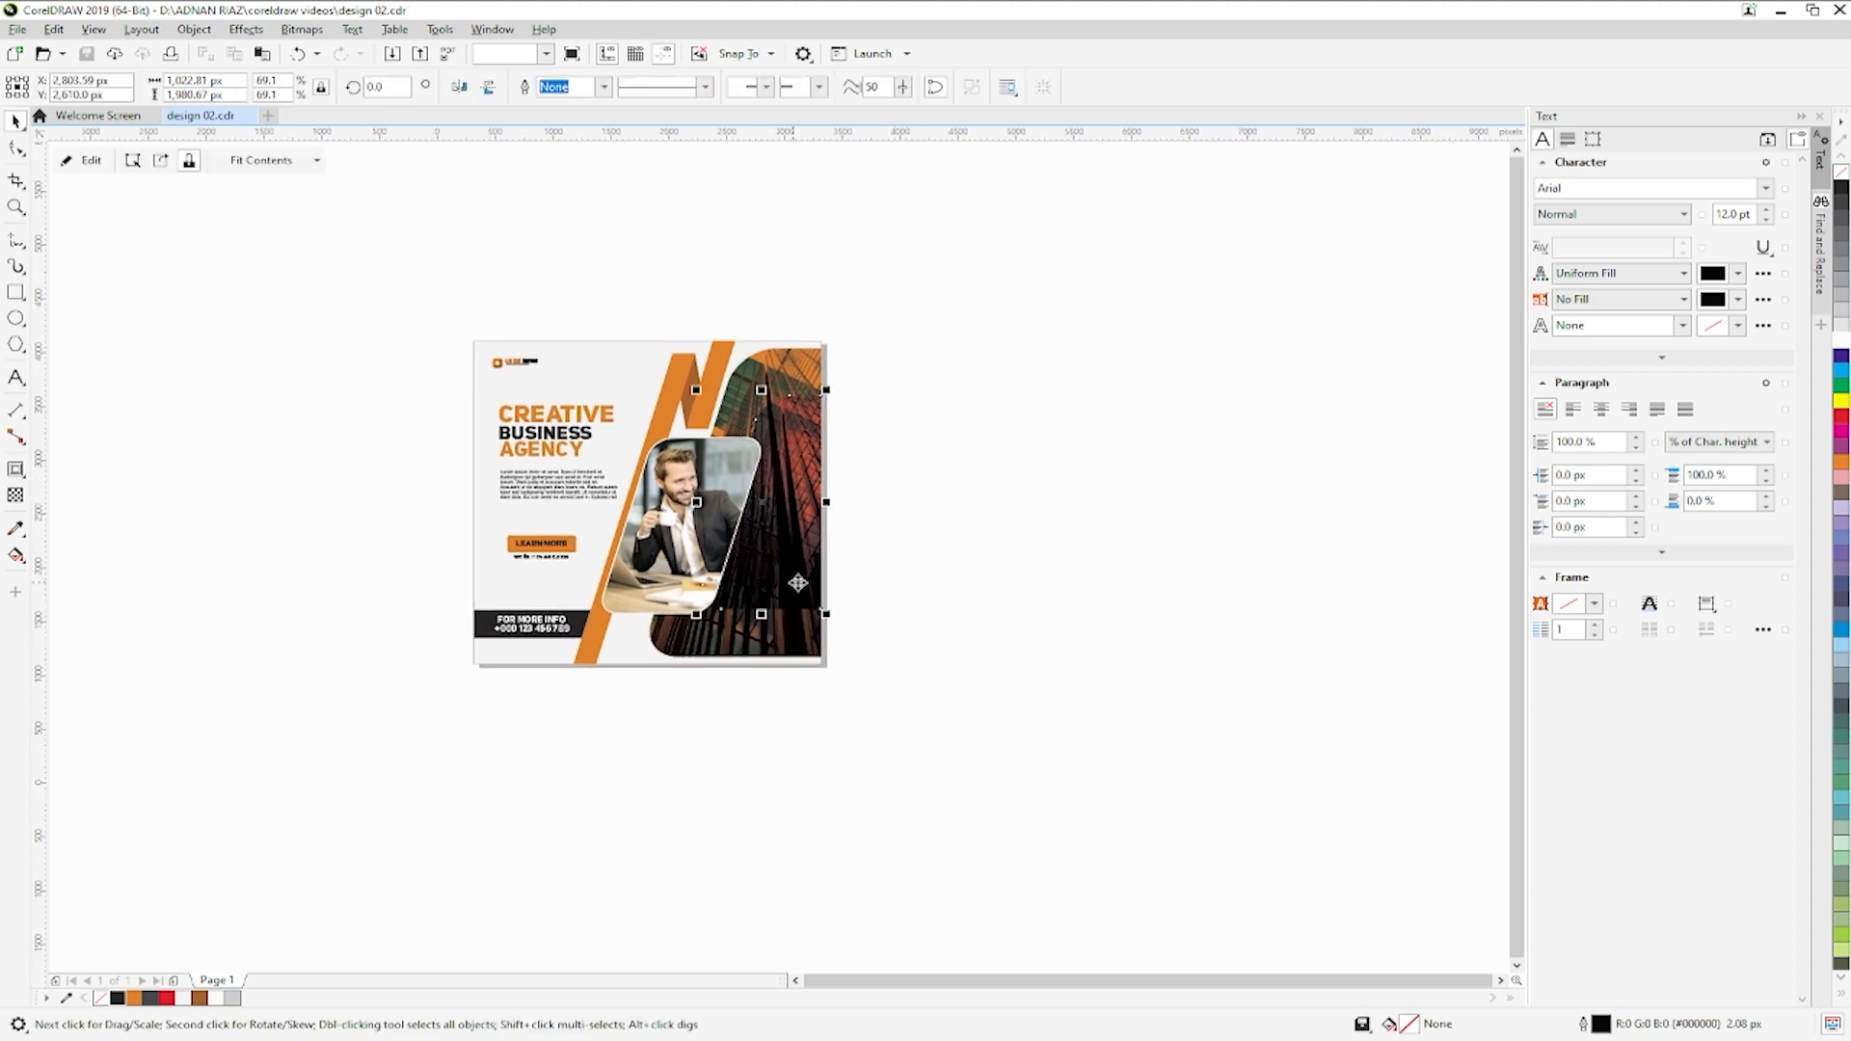
key(Delete)
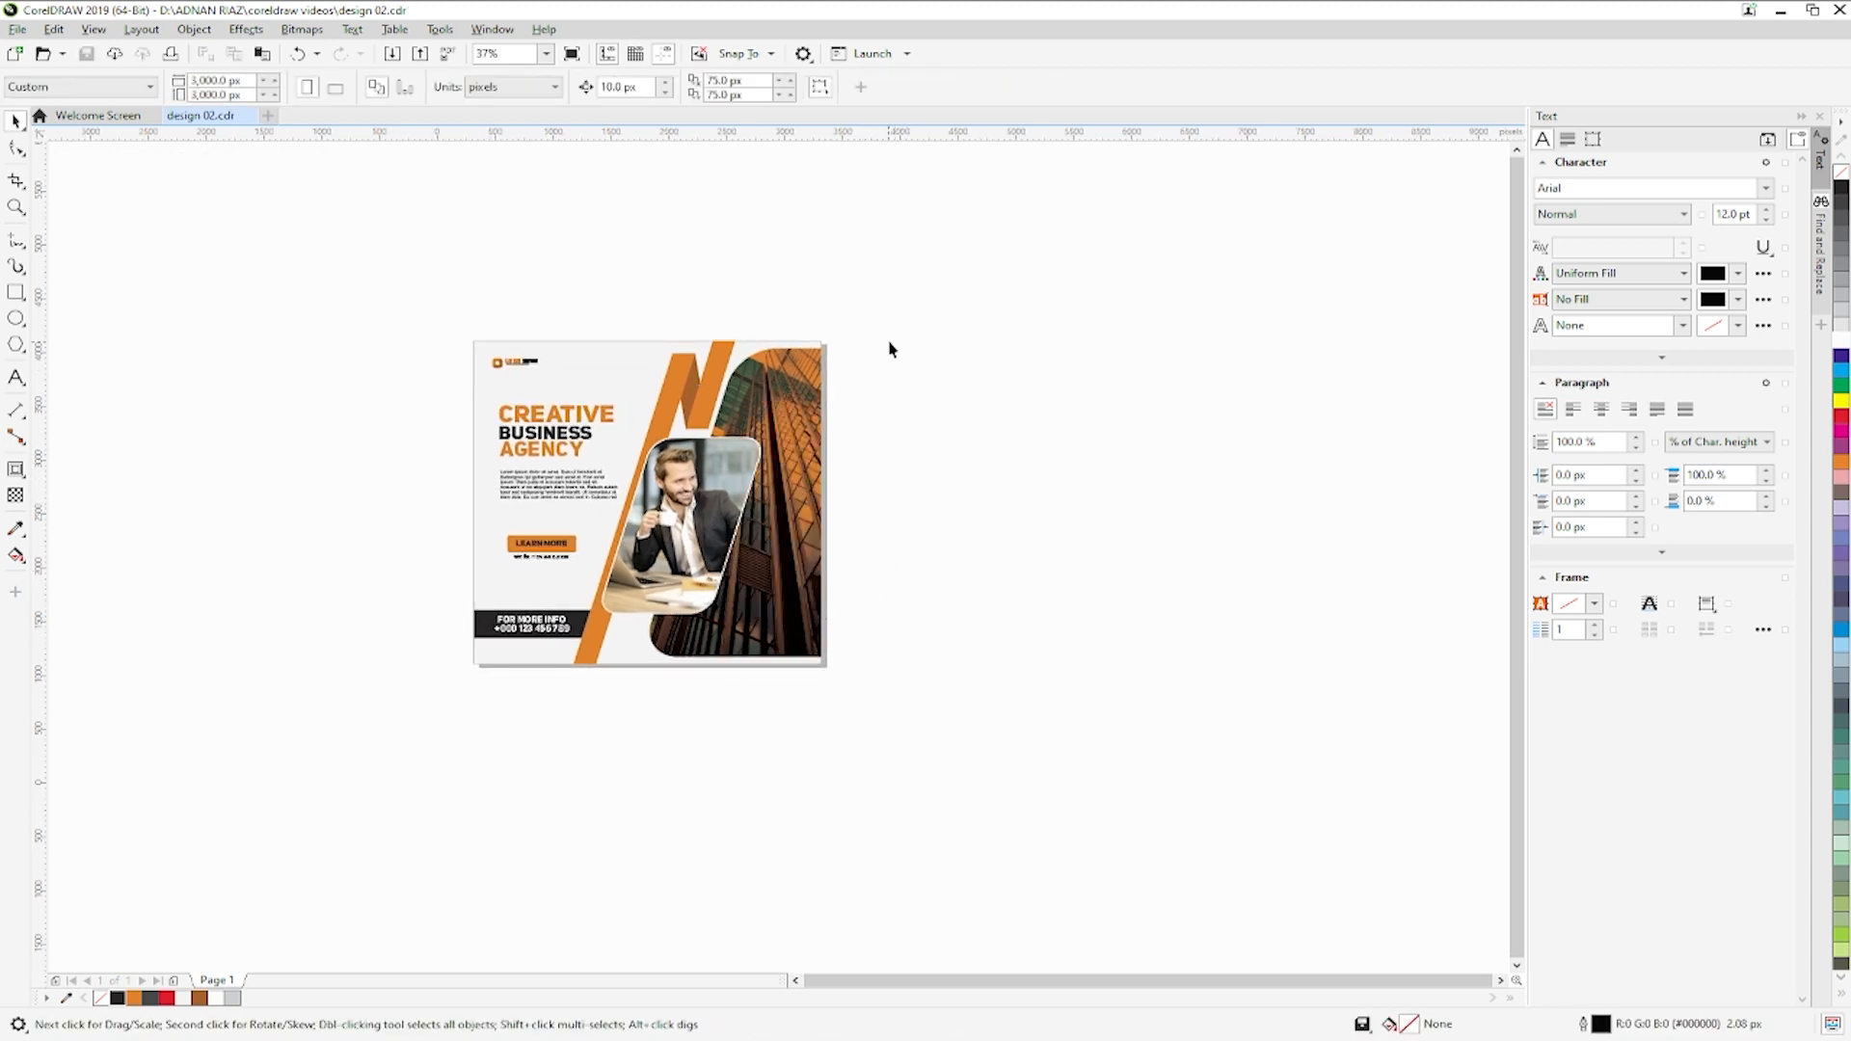
- Duplicate the complete post design beside the original page
drag(406, 727, 406, 729)
drag(548, 545, 954, 553)
right_click(953, 553)
click(1066, 686)
drag(1083, 571, 1025, 569)
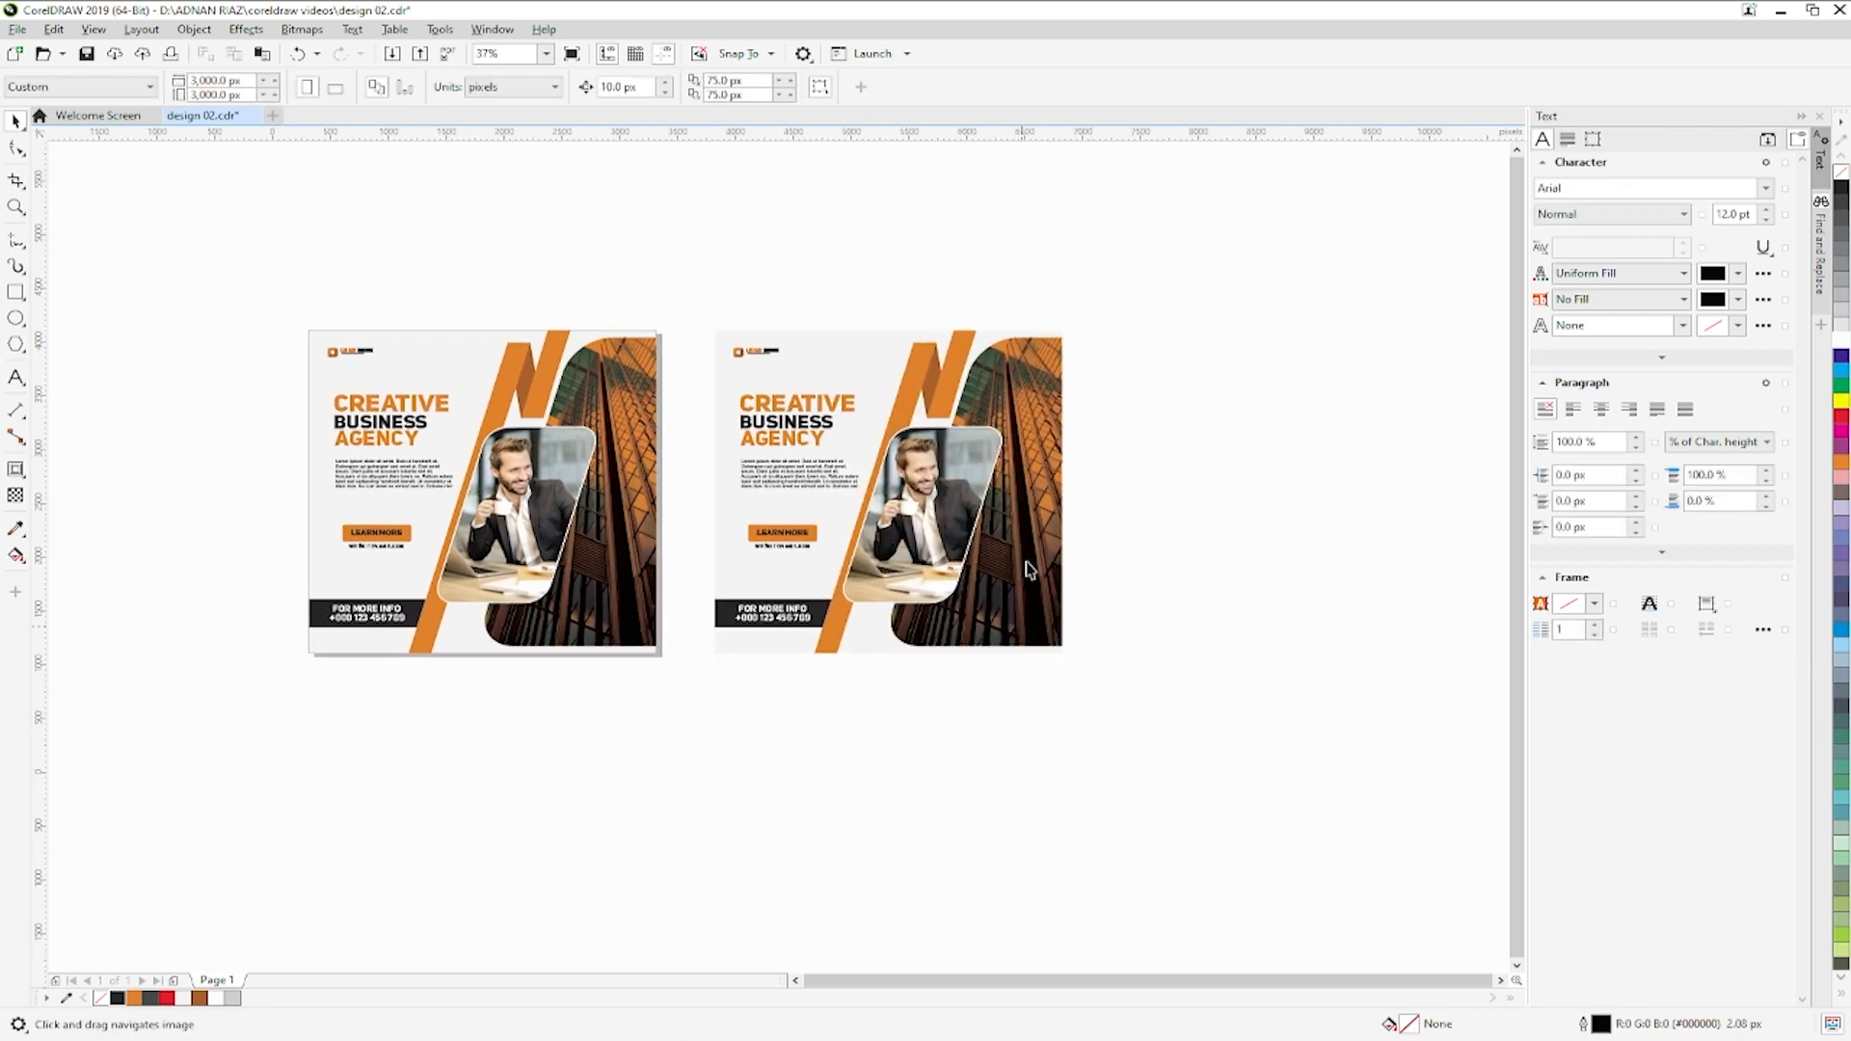
- Fill the duplicate's skyscraper shape and its two orange slanted stripes with red
click(1027, 559)
click(168, 1000)
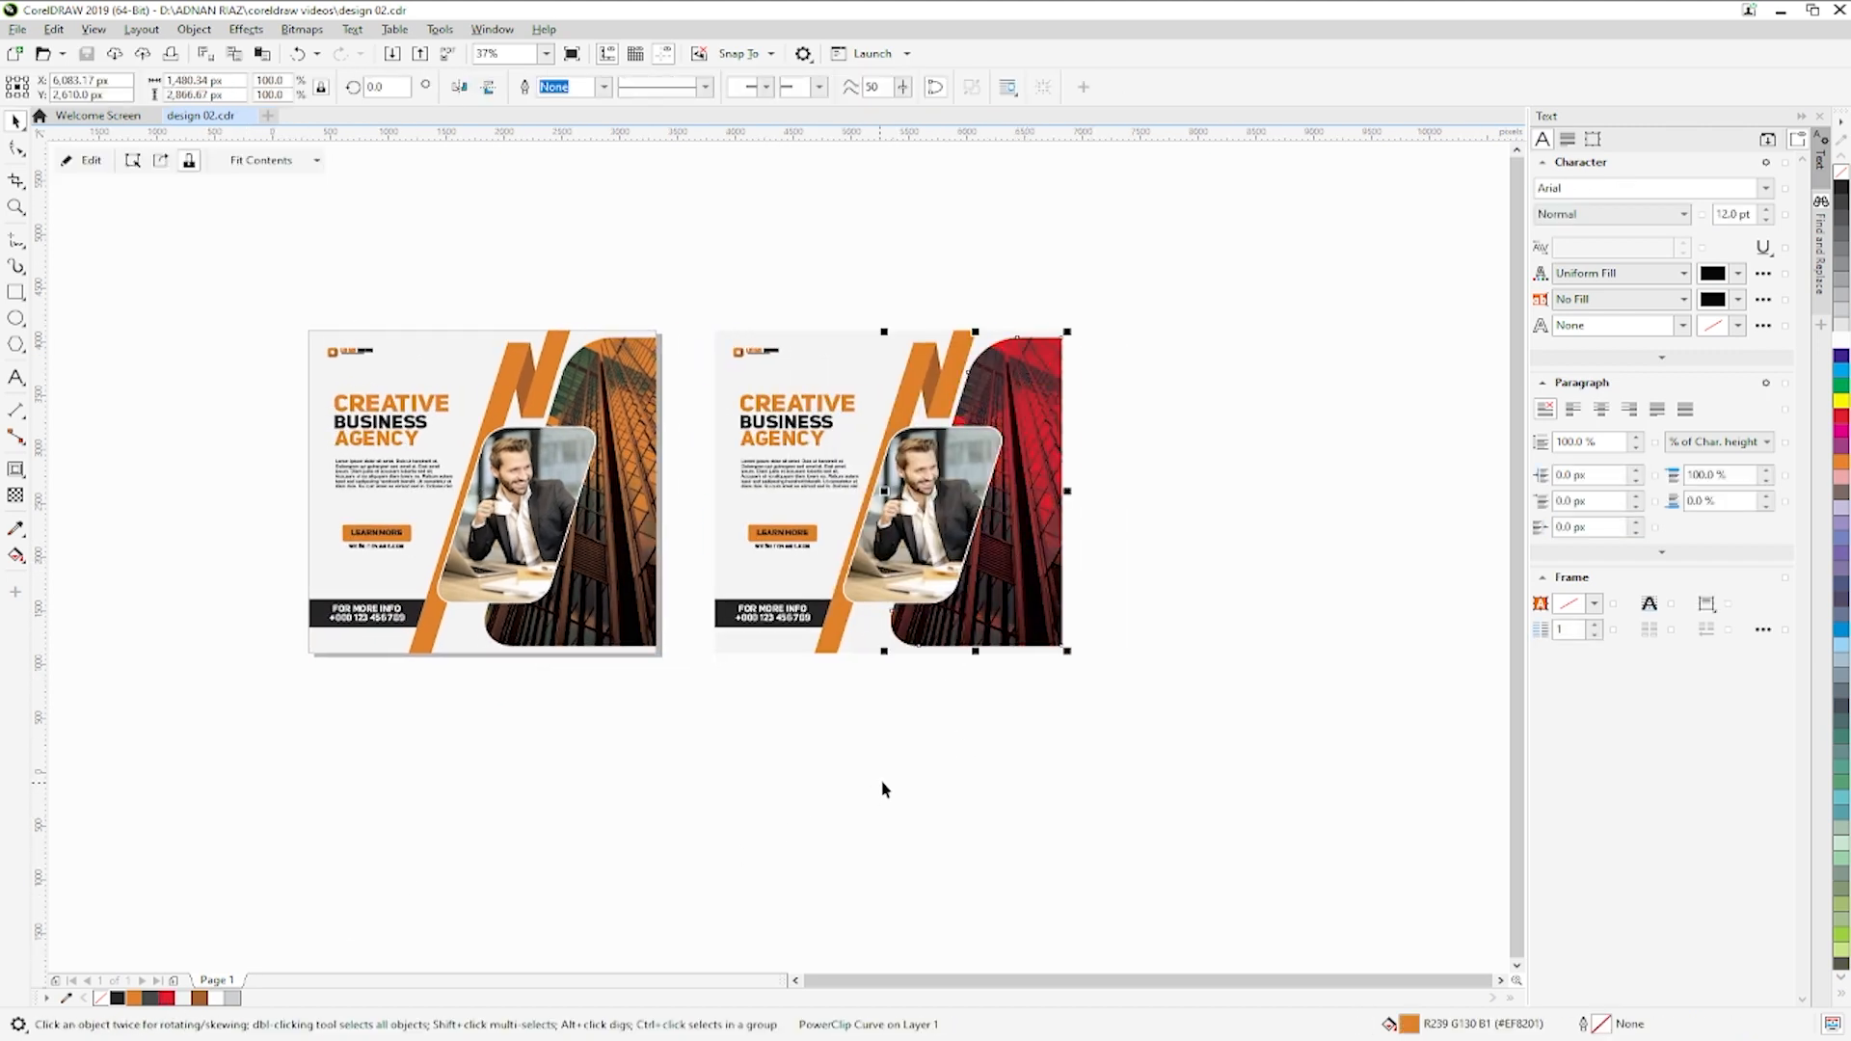
click(919, 389)
shift+click(904, 396)
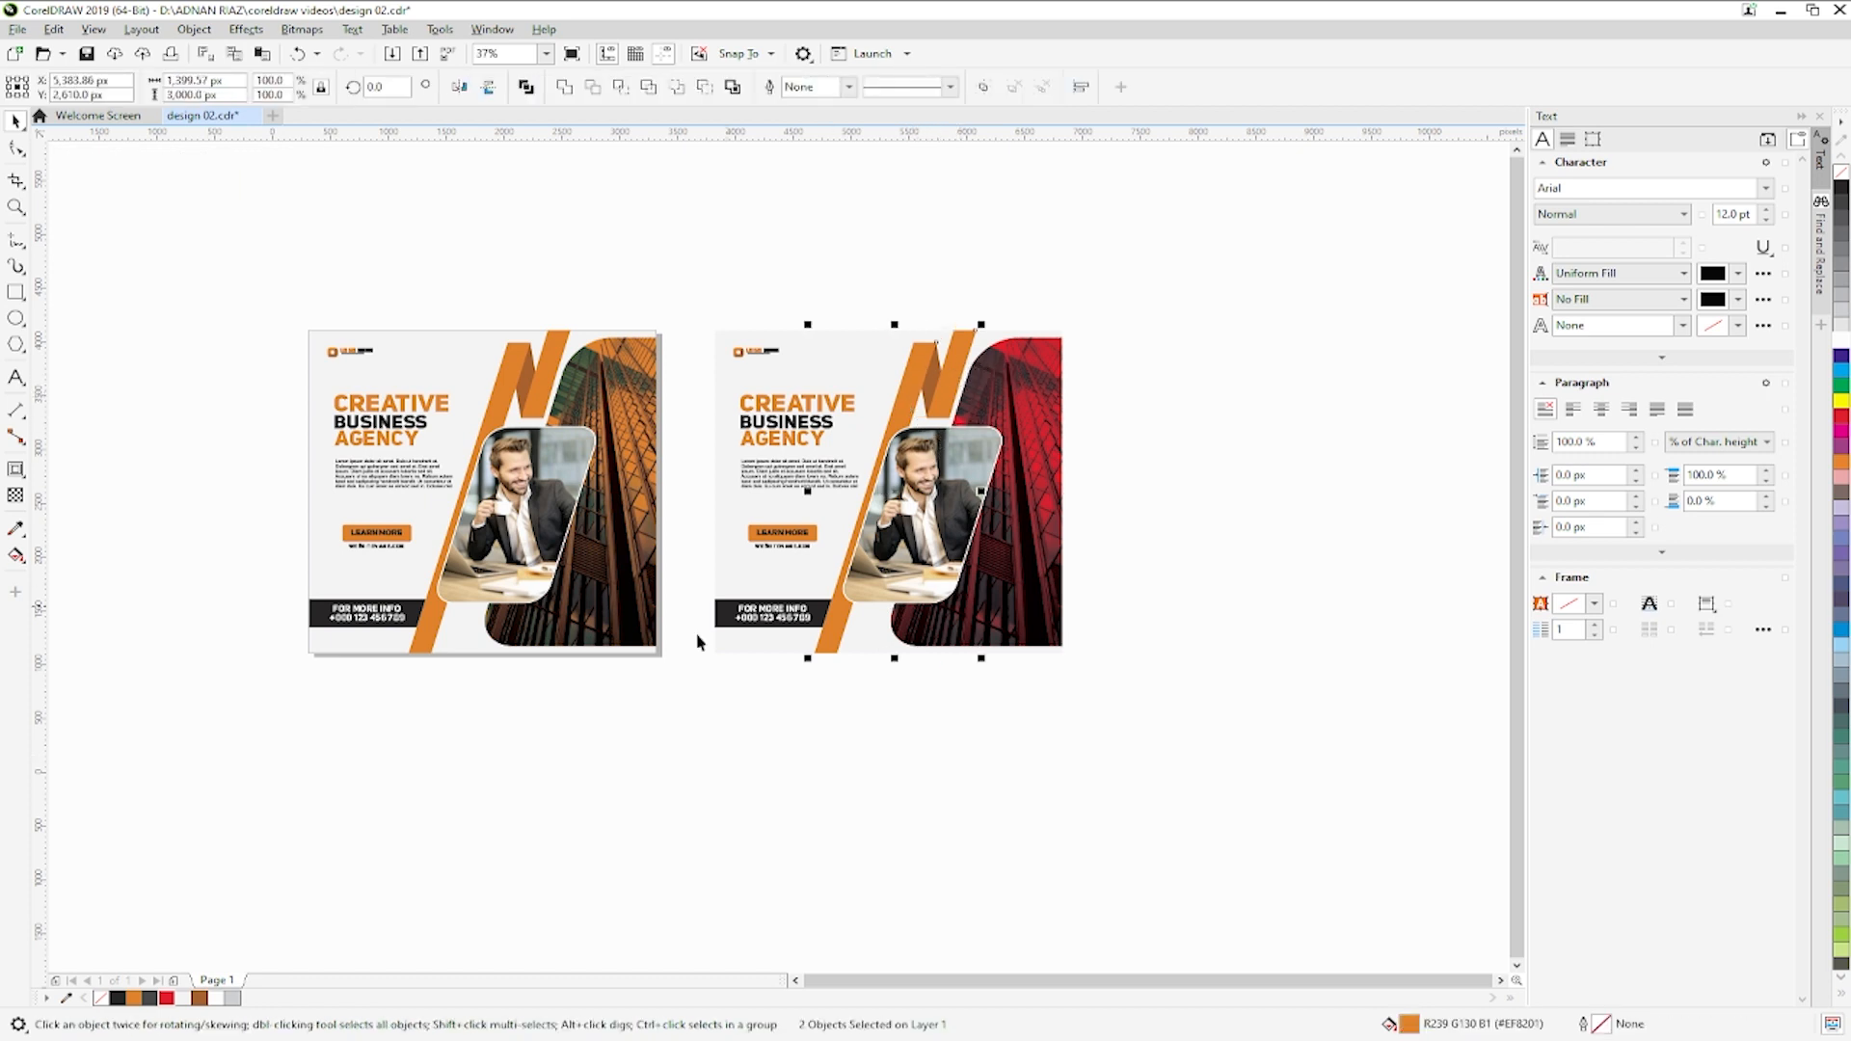
click(168, 1001)
- Fill the duplicate's call-to-action button and the words CREATIVE and AGENCY with red
click(802, 535)
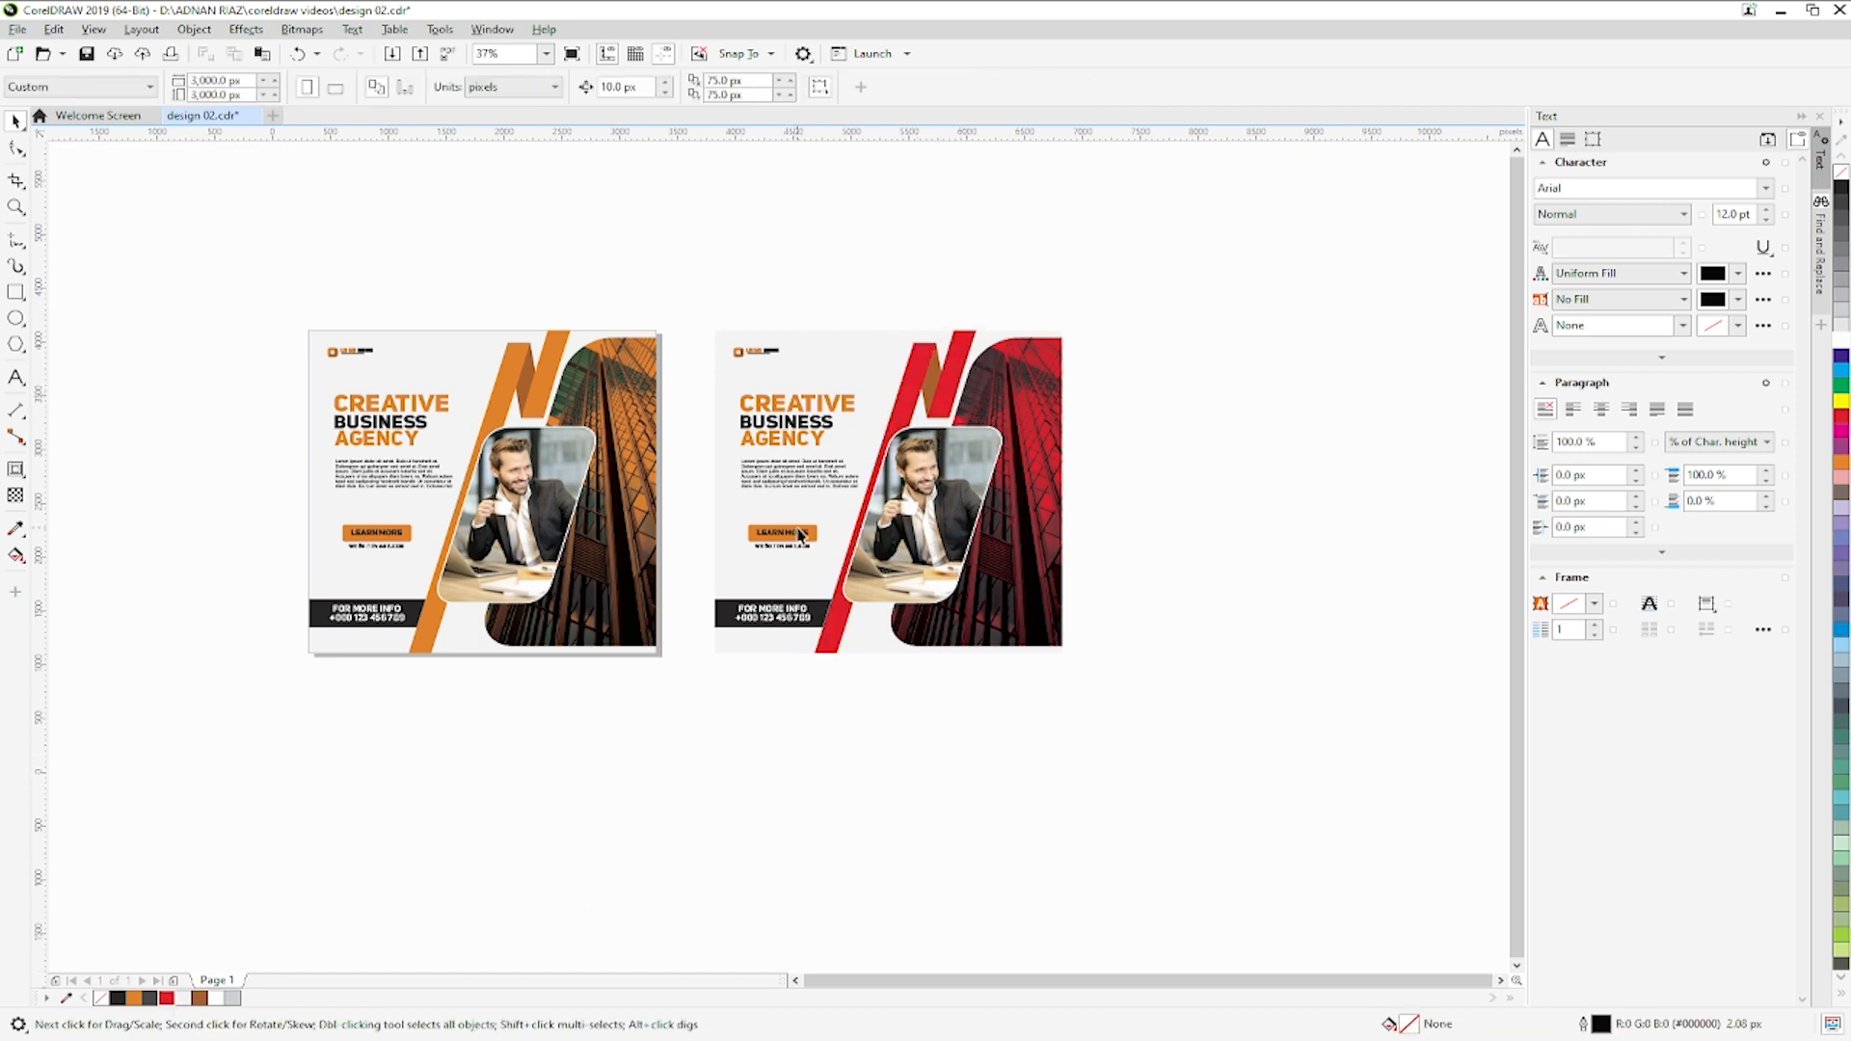
shift+click(848, 408)
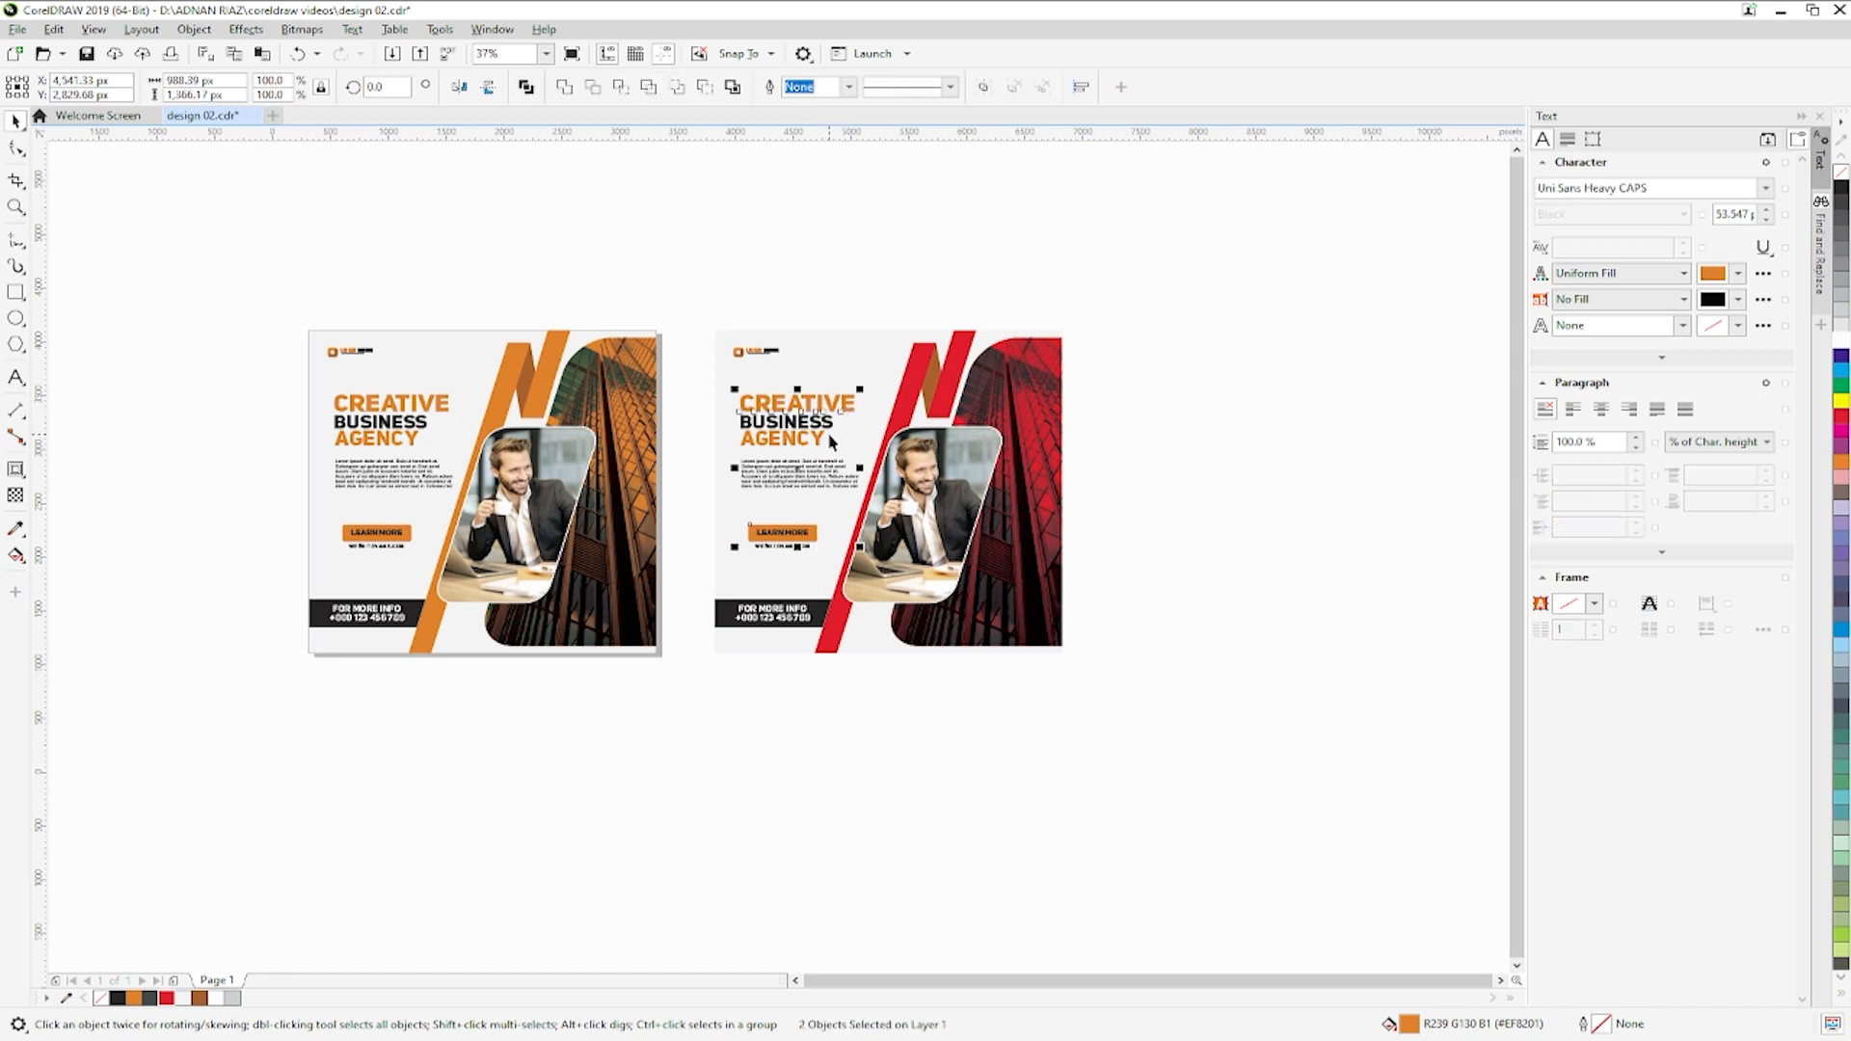
click(173, 998)
click(779, 776)
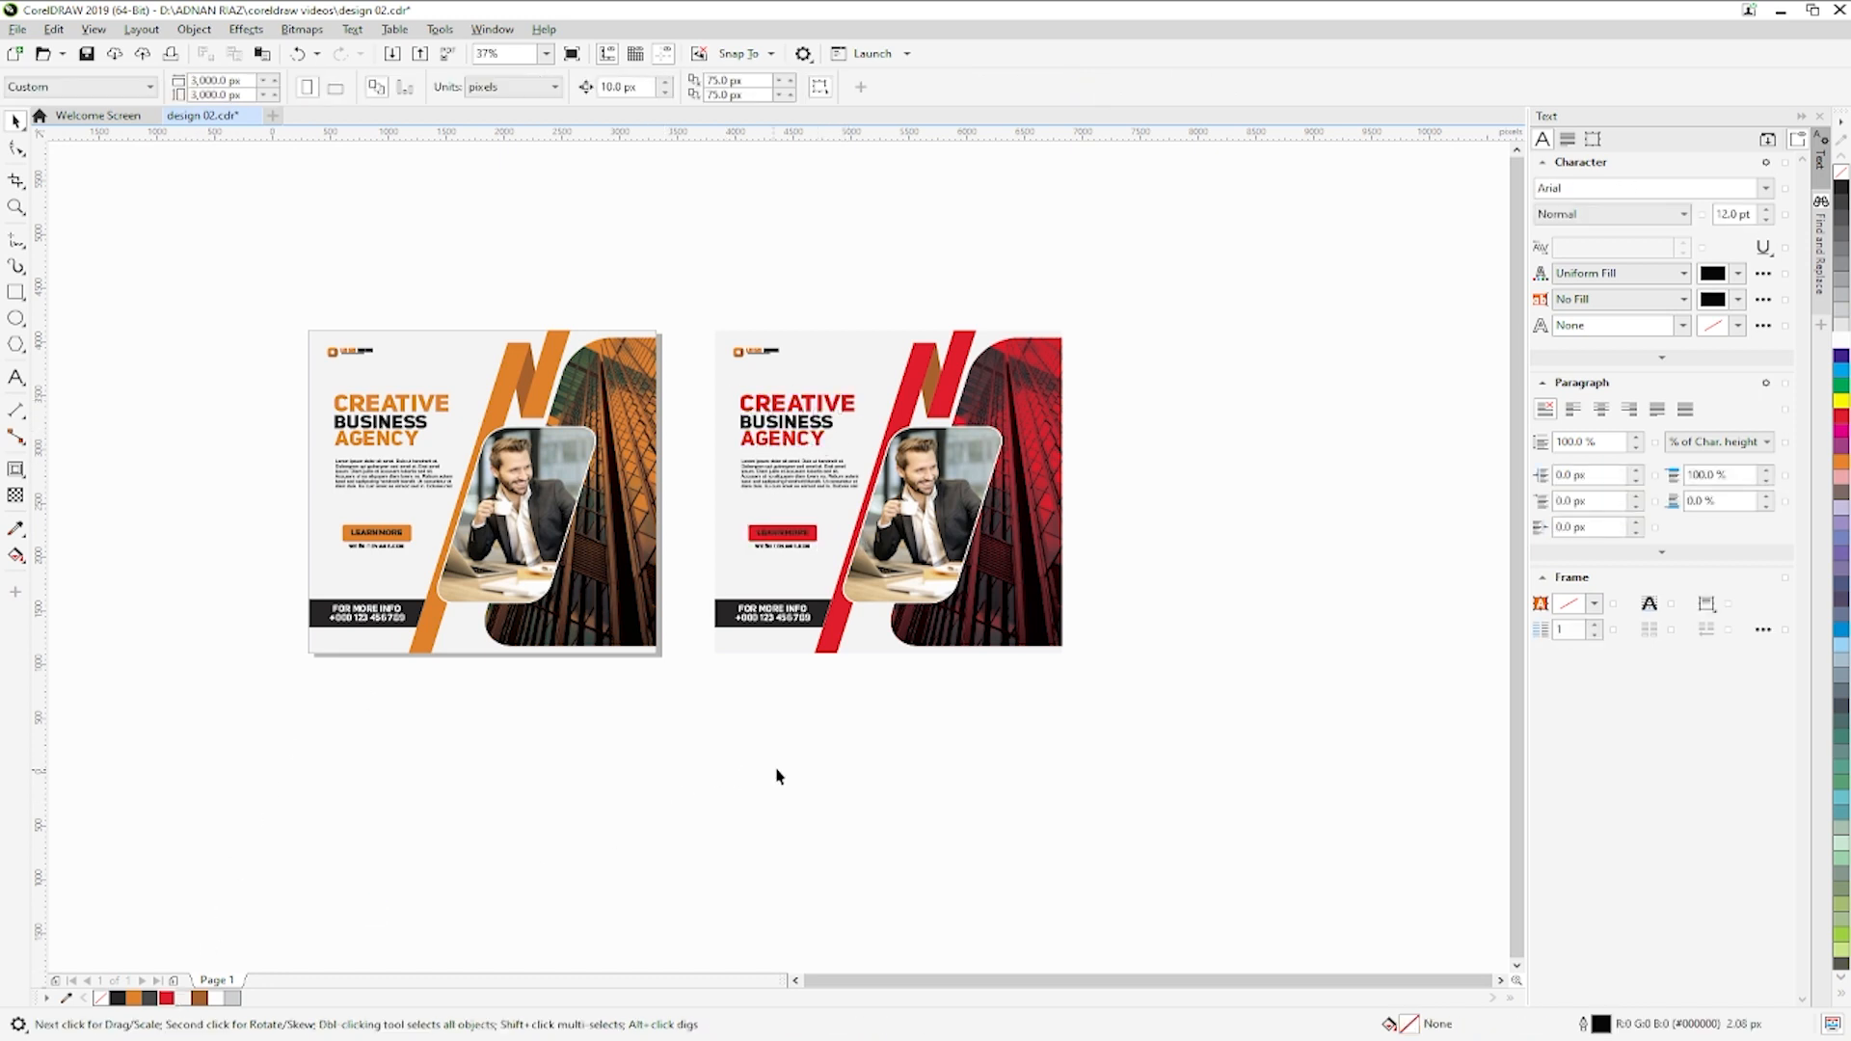
- Fill the LEARN MORE text on the red button with white and save the document
scroll(803, 529, up, 2)
click(798, 539)
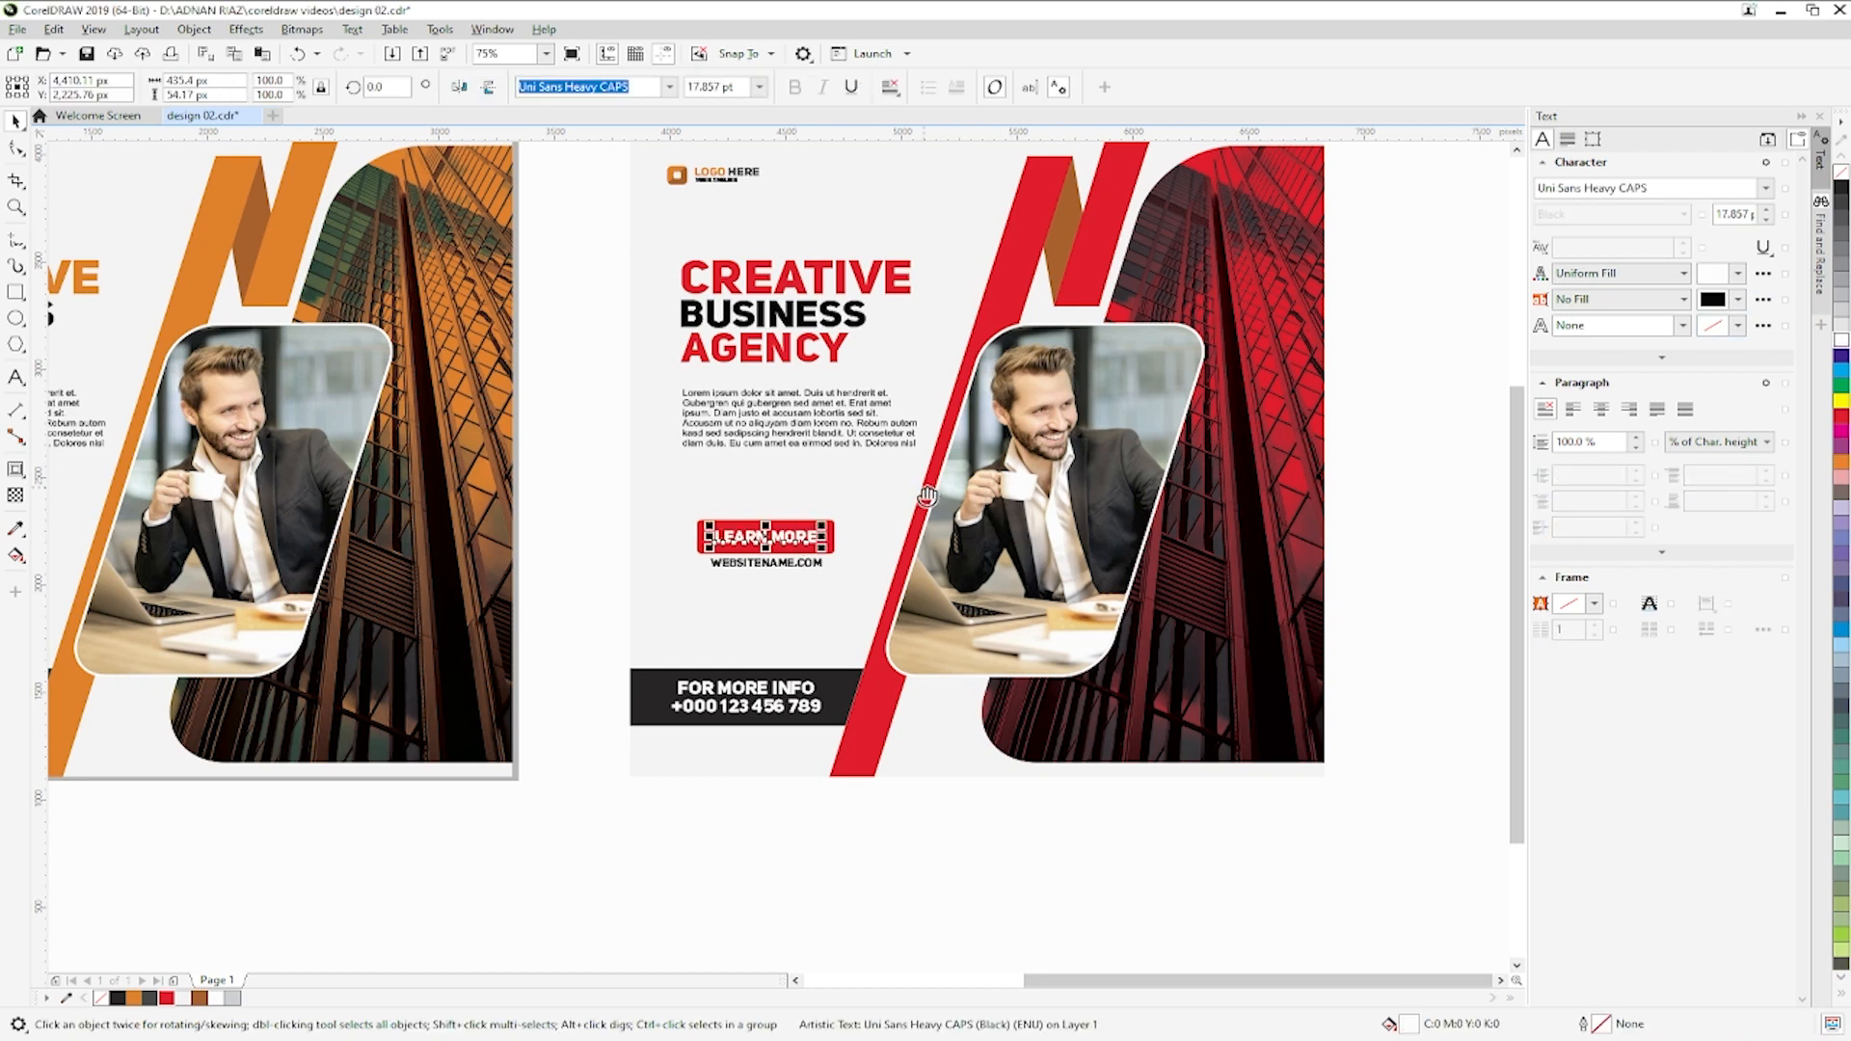
drag(928, 495, 911, 567)
click(734, 911)
key(ctrl+s)
- Ungroup the duplicate's logo and fill only the word LOGO with red (#ED1C27)
click(691, 256)
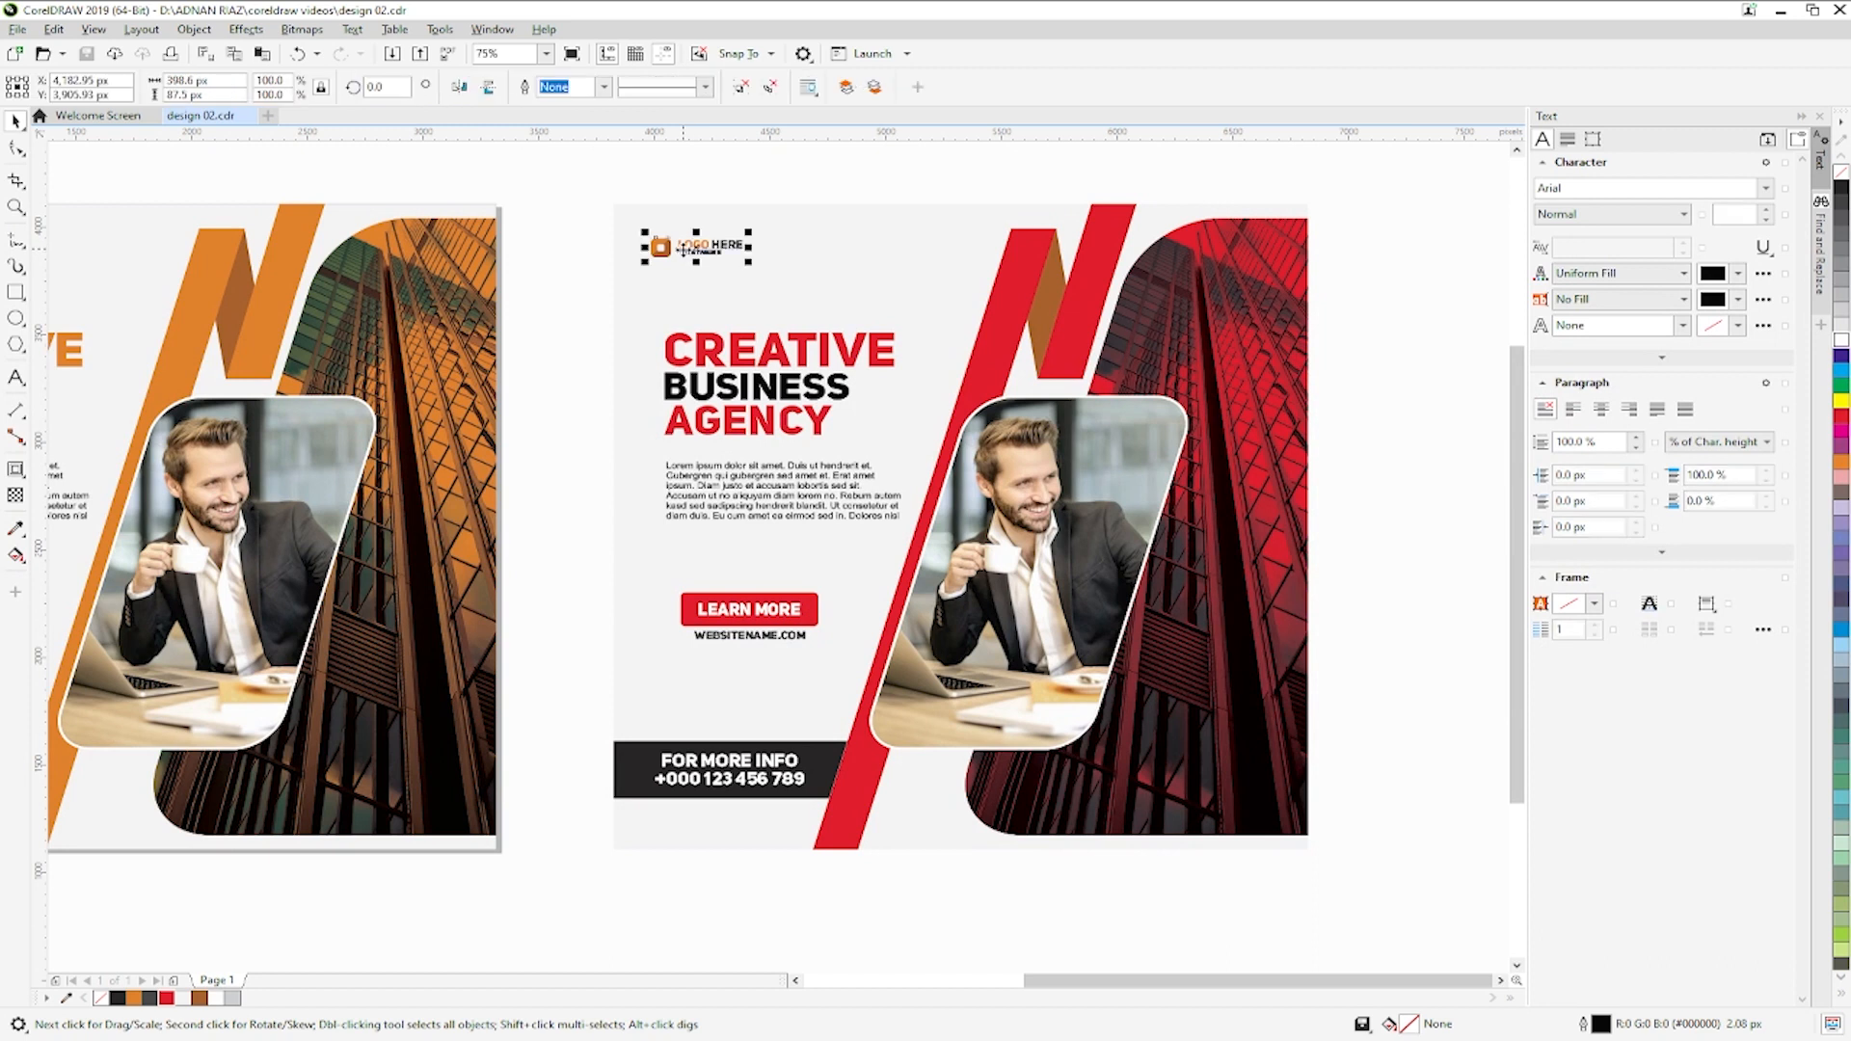
scroll(631, 219, up, 3)
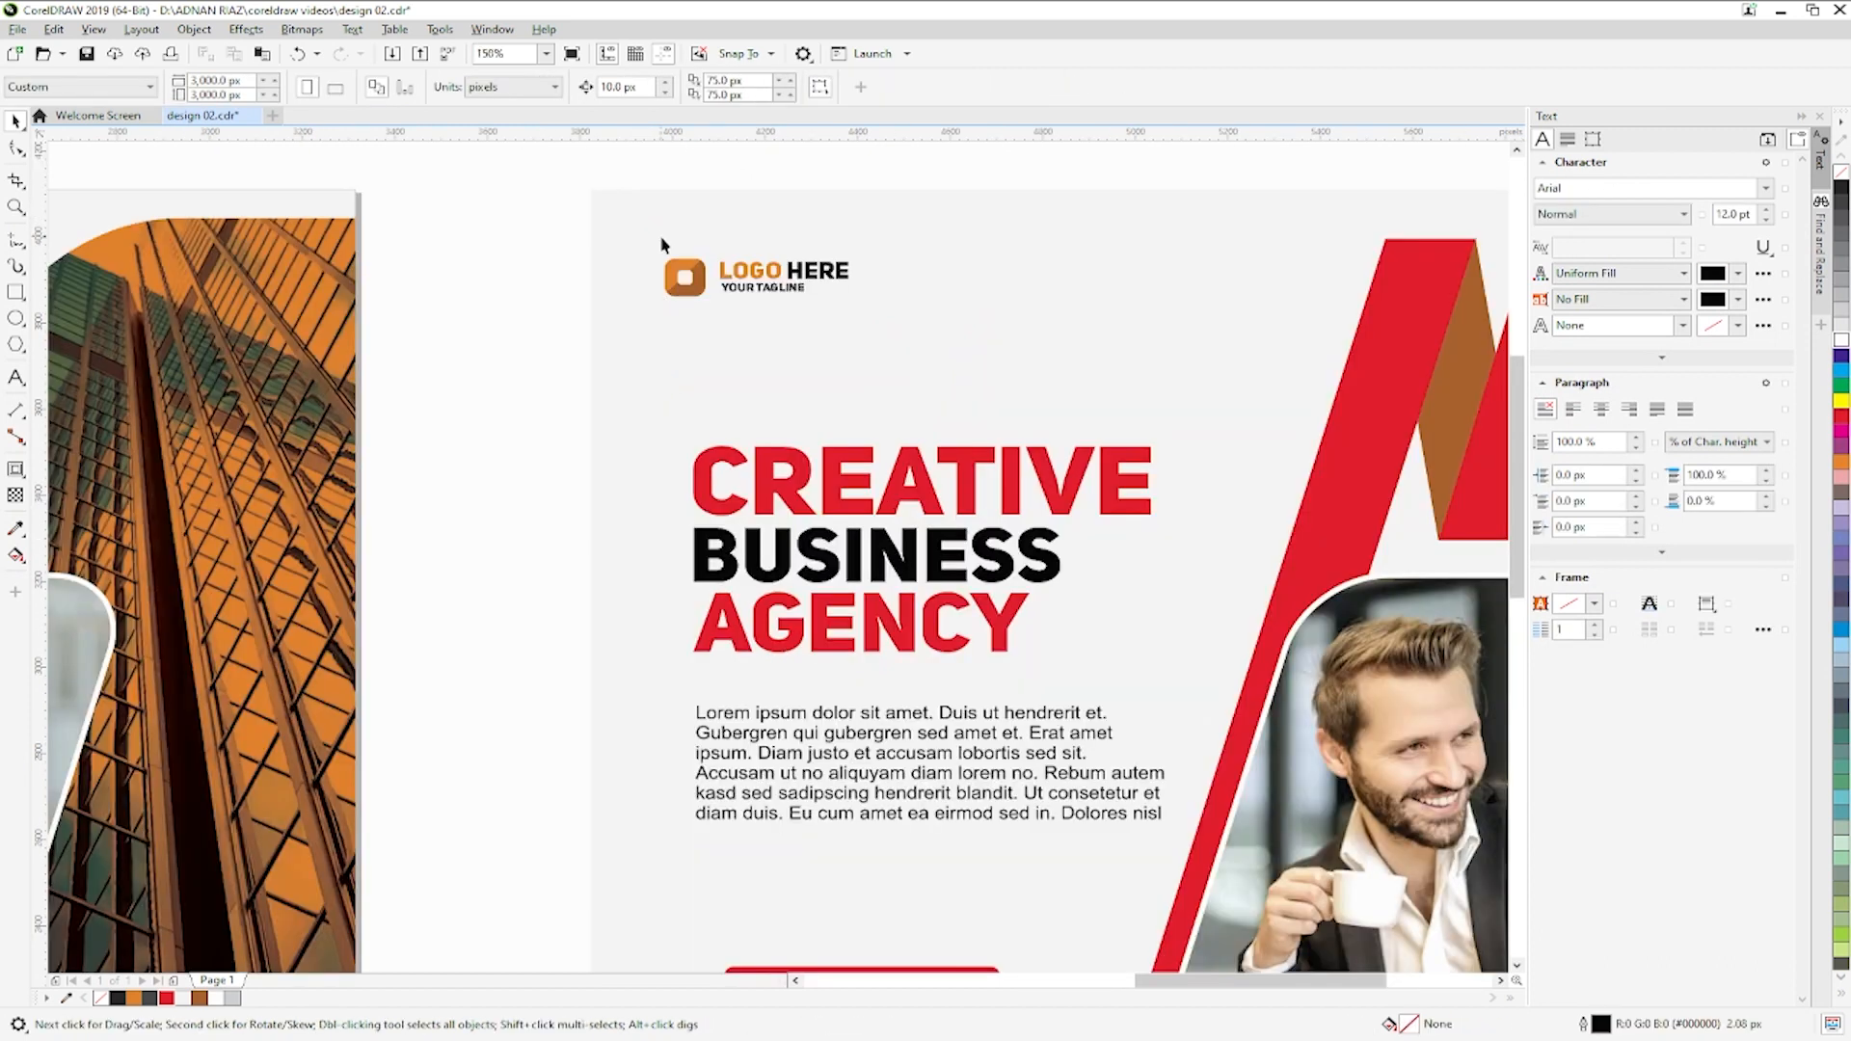
click(762, 286)
double_click(768, 265)
drag(785, 271, 705, 276)
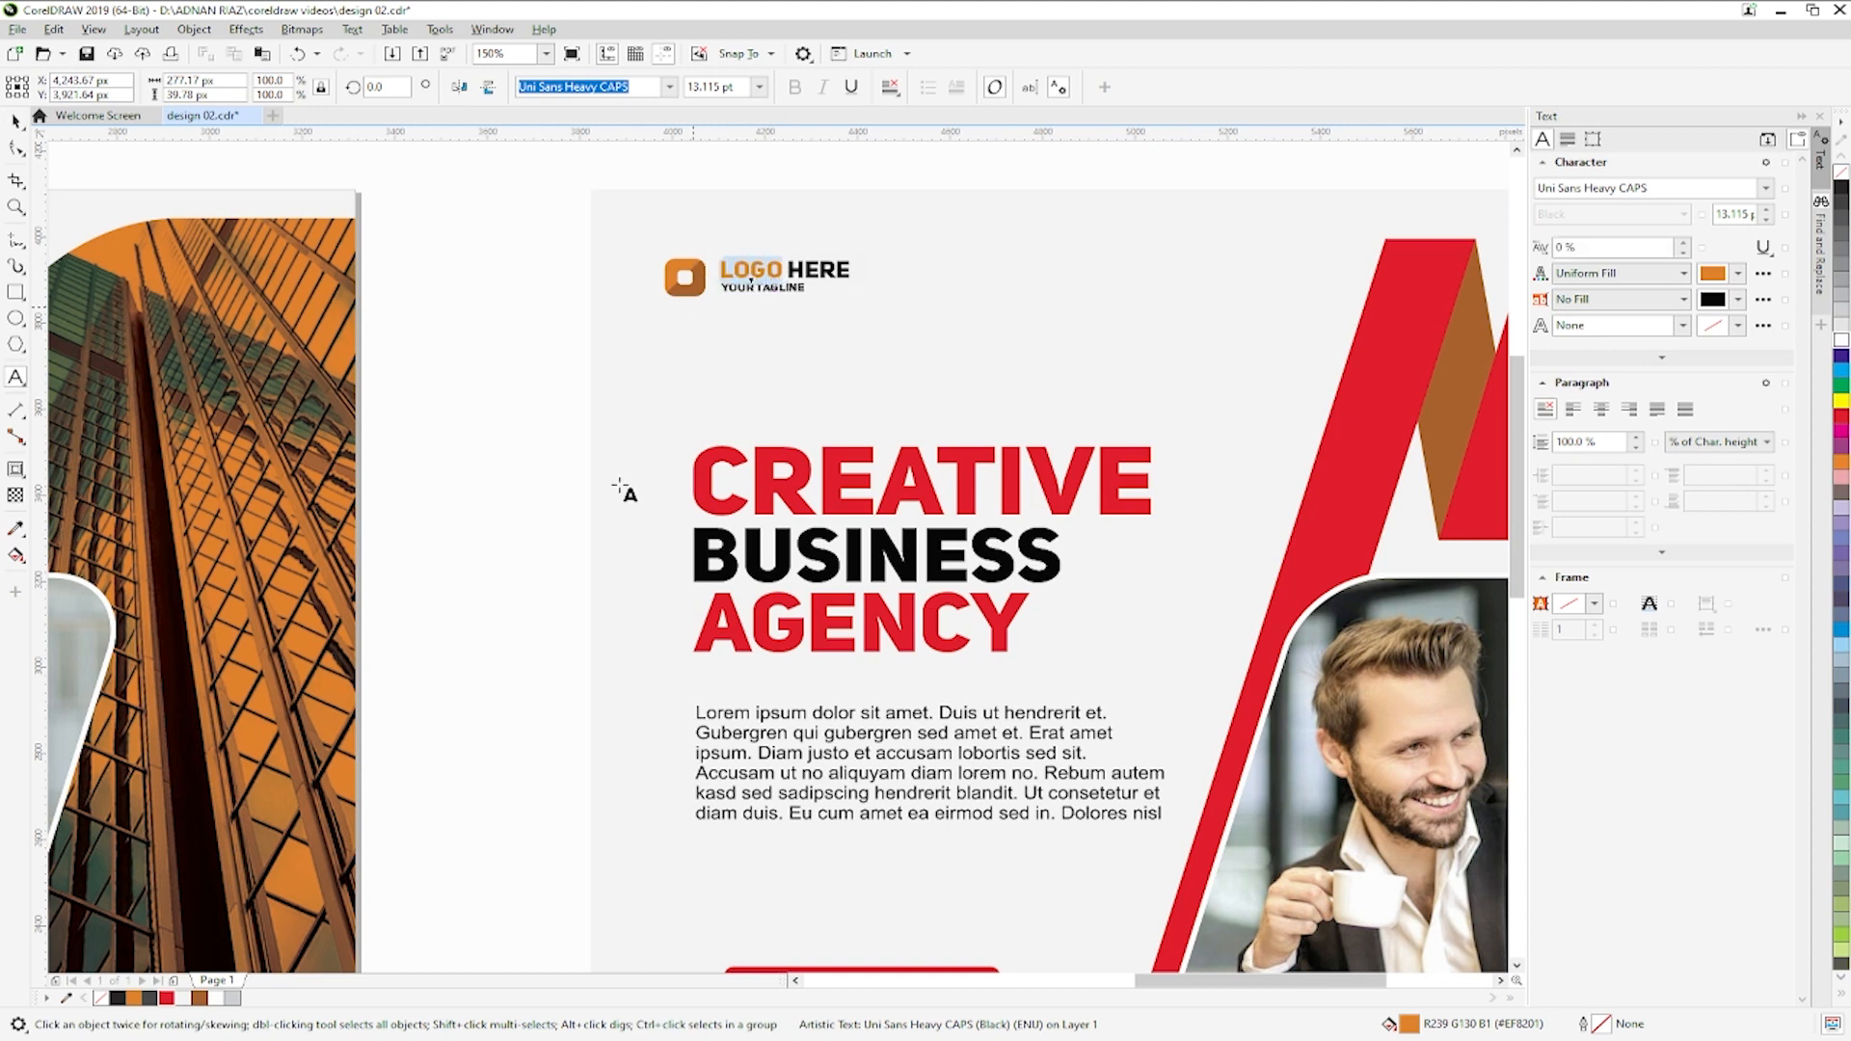
click(167, 998)
click(15, 120)
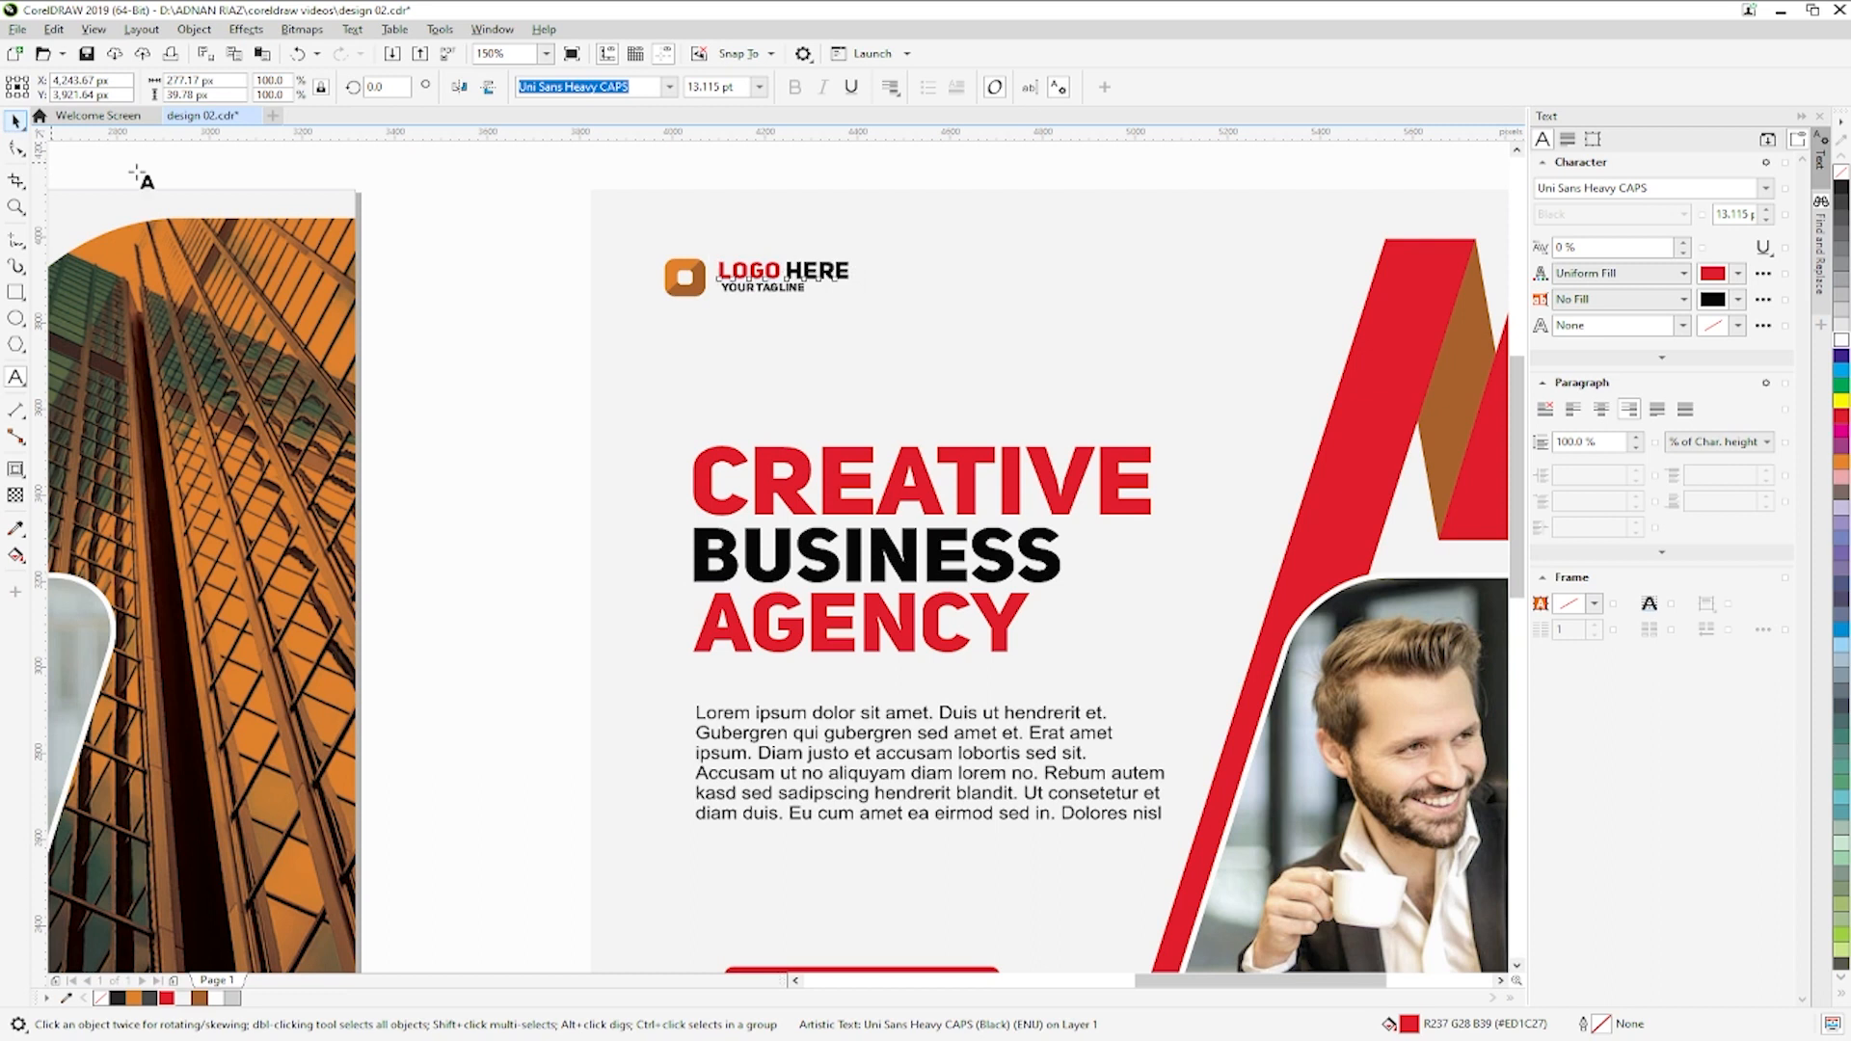
click(474, 297)
drag(1433, 425, 1353, 411)
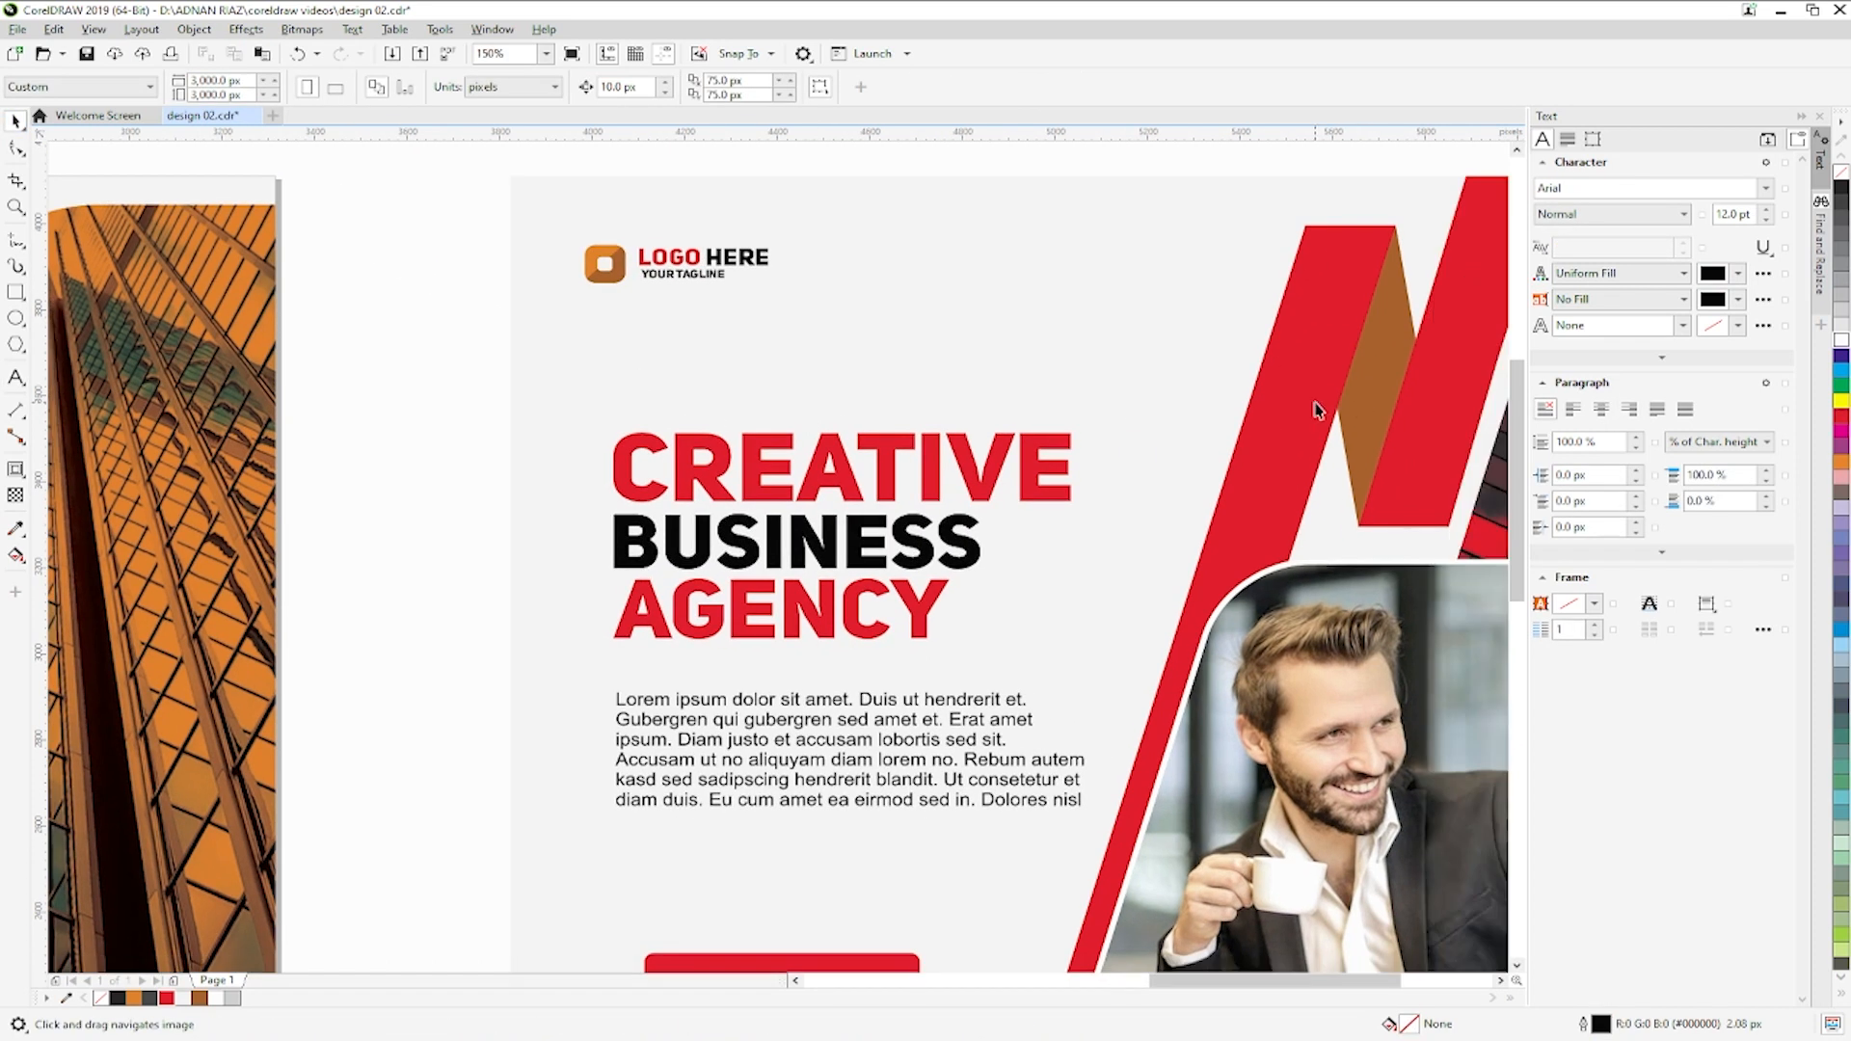
- Fill the brown fold between the duplicate's two red slanted stripes with dark red (#A60008)
click(1367, 410)
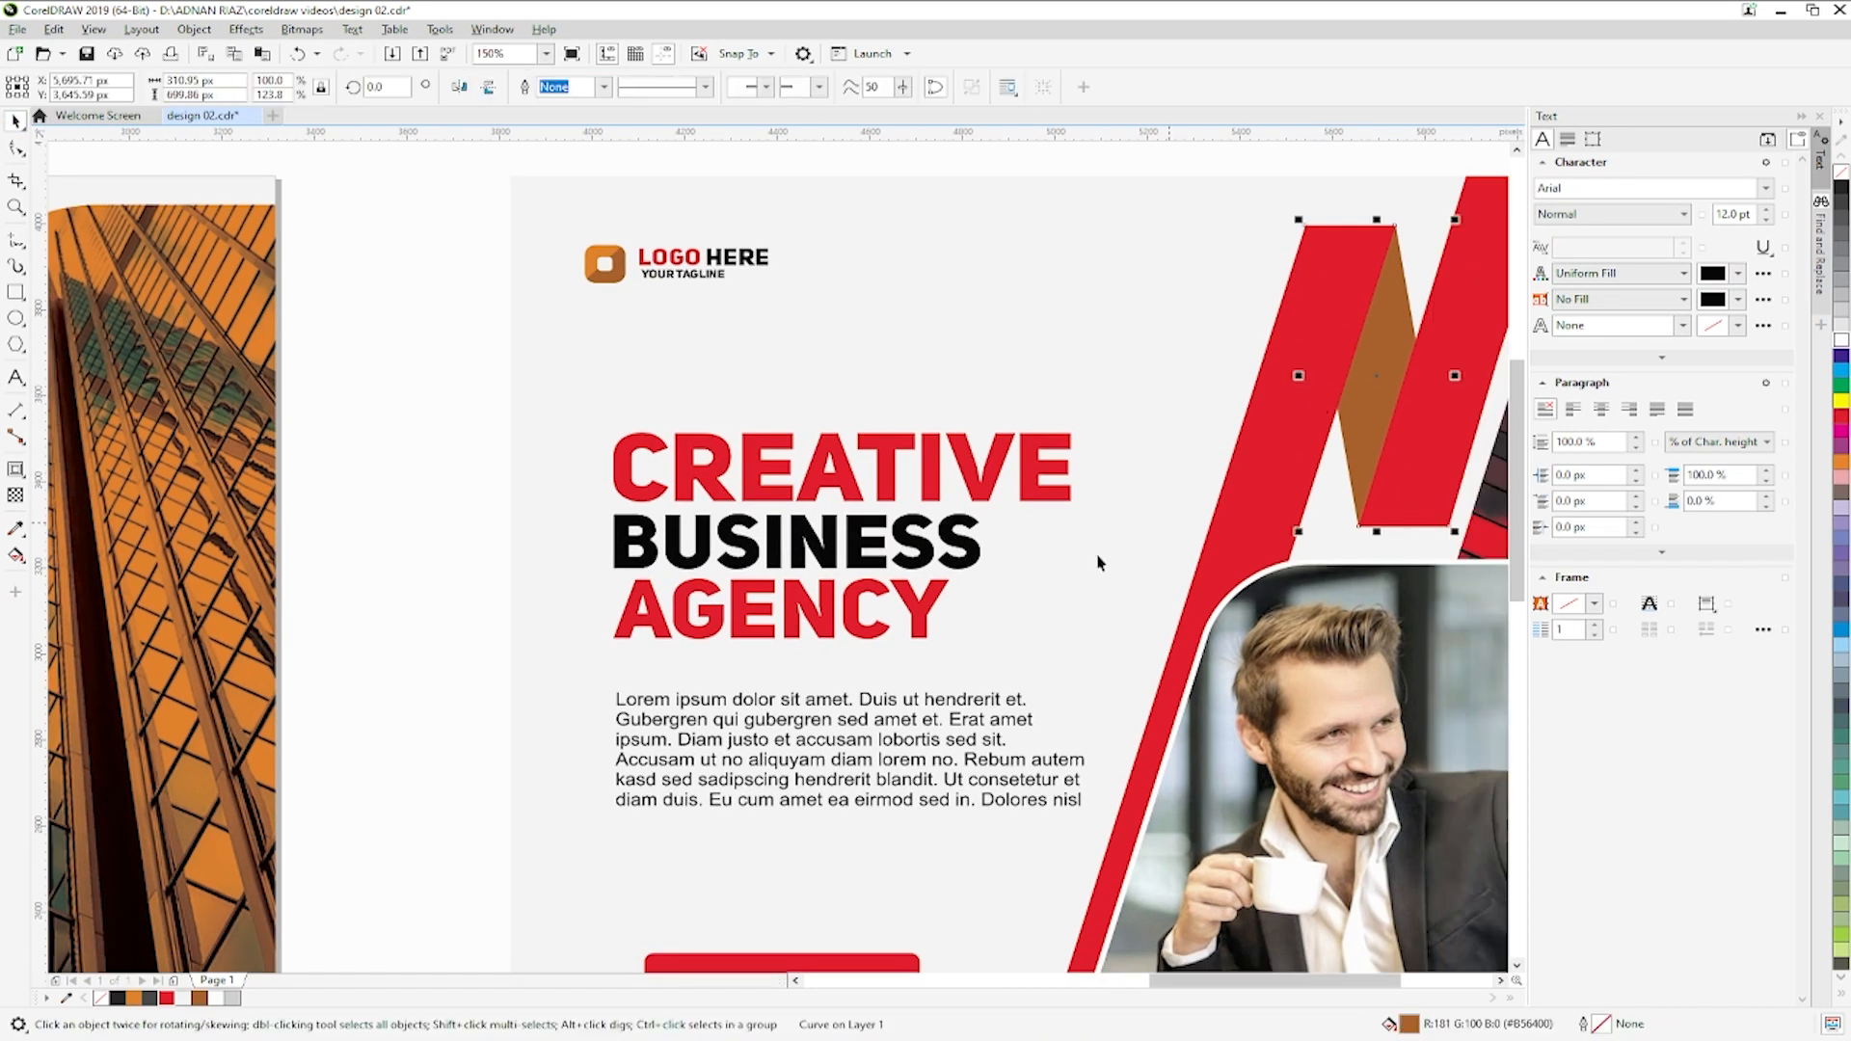
click(167, 999)
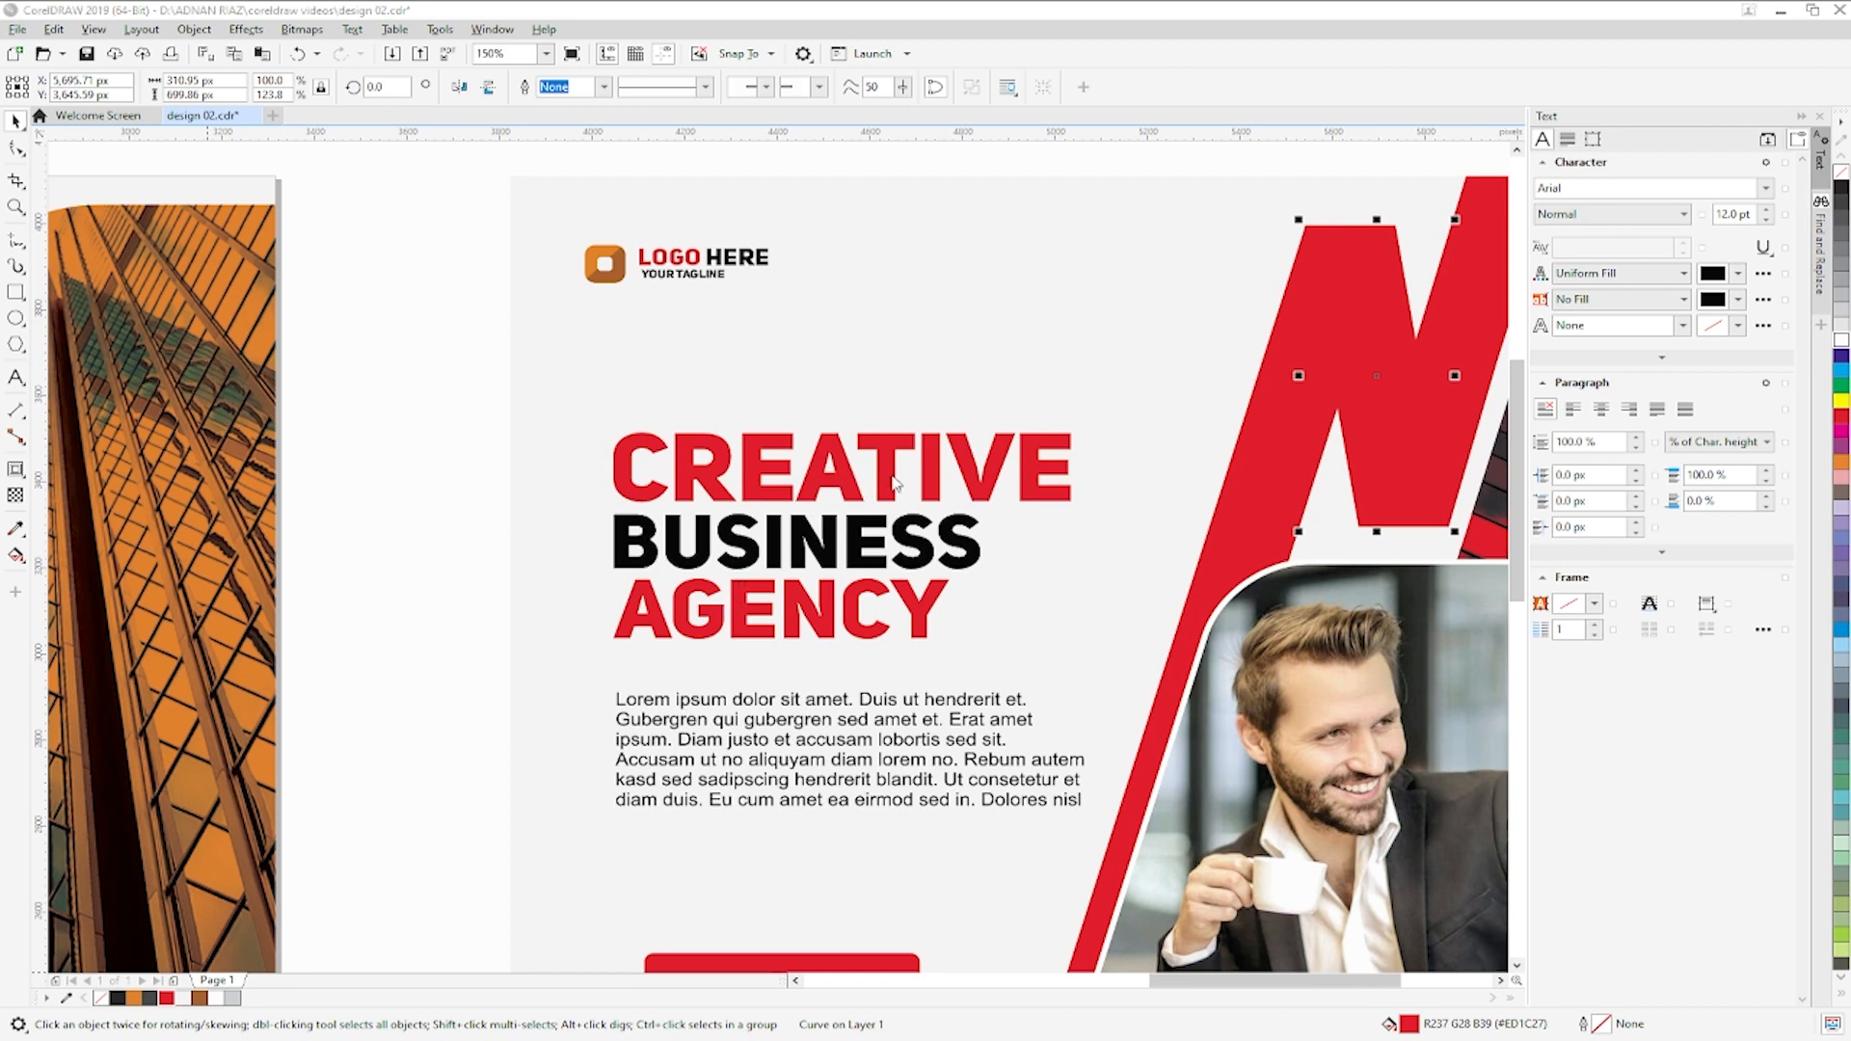
key(ctrl+z)
click(510, 453)
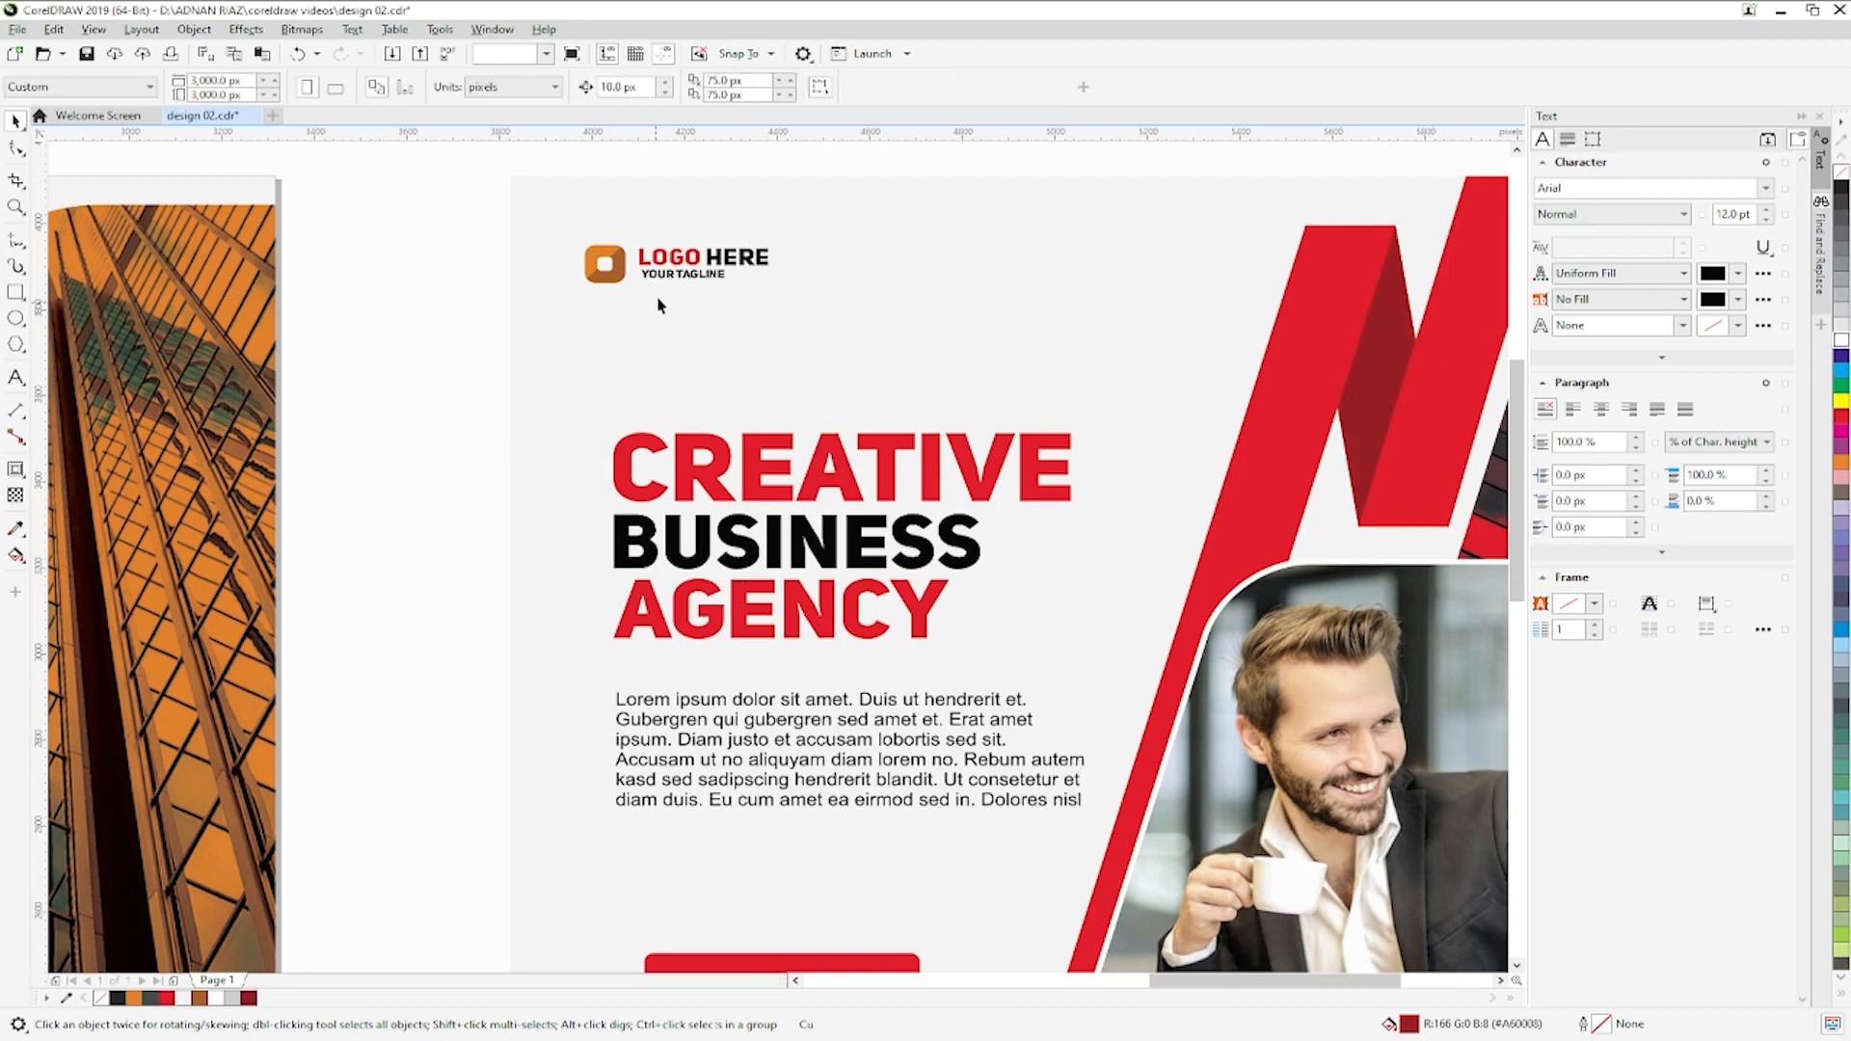
- Recolour the duplicate's logo icon, filling its brown part with dark red and its orange part with red
click(622, 274)
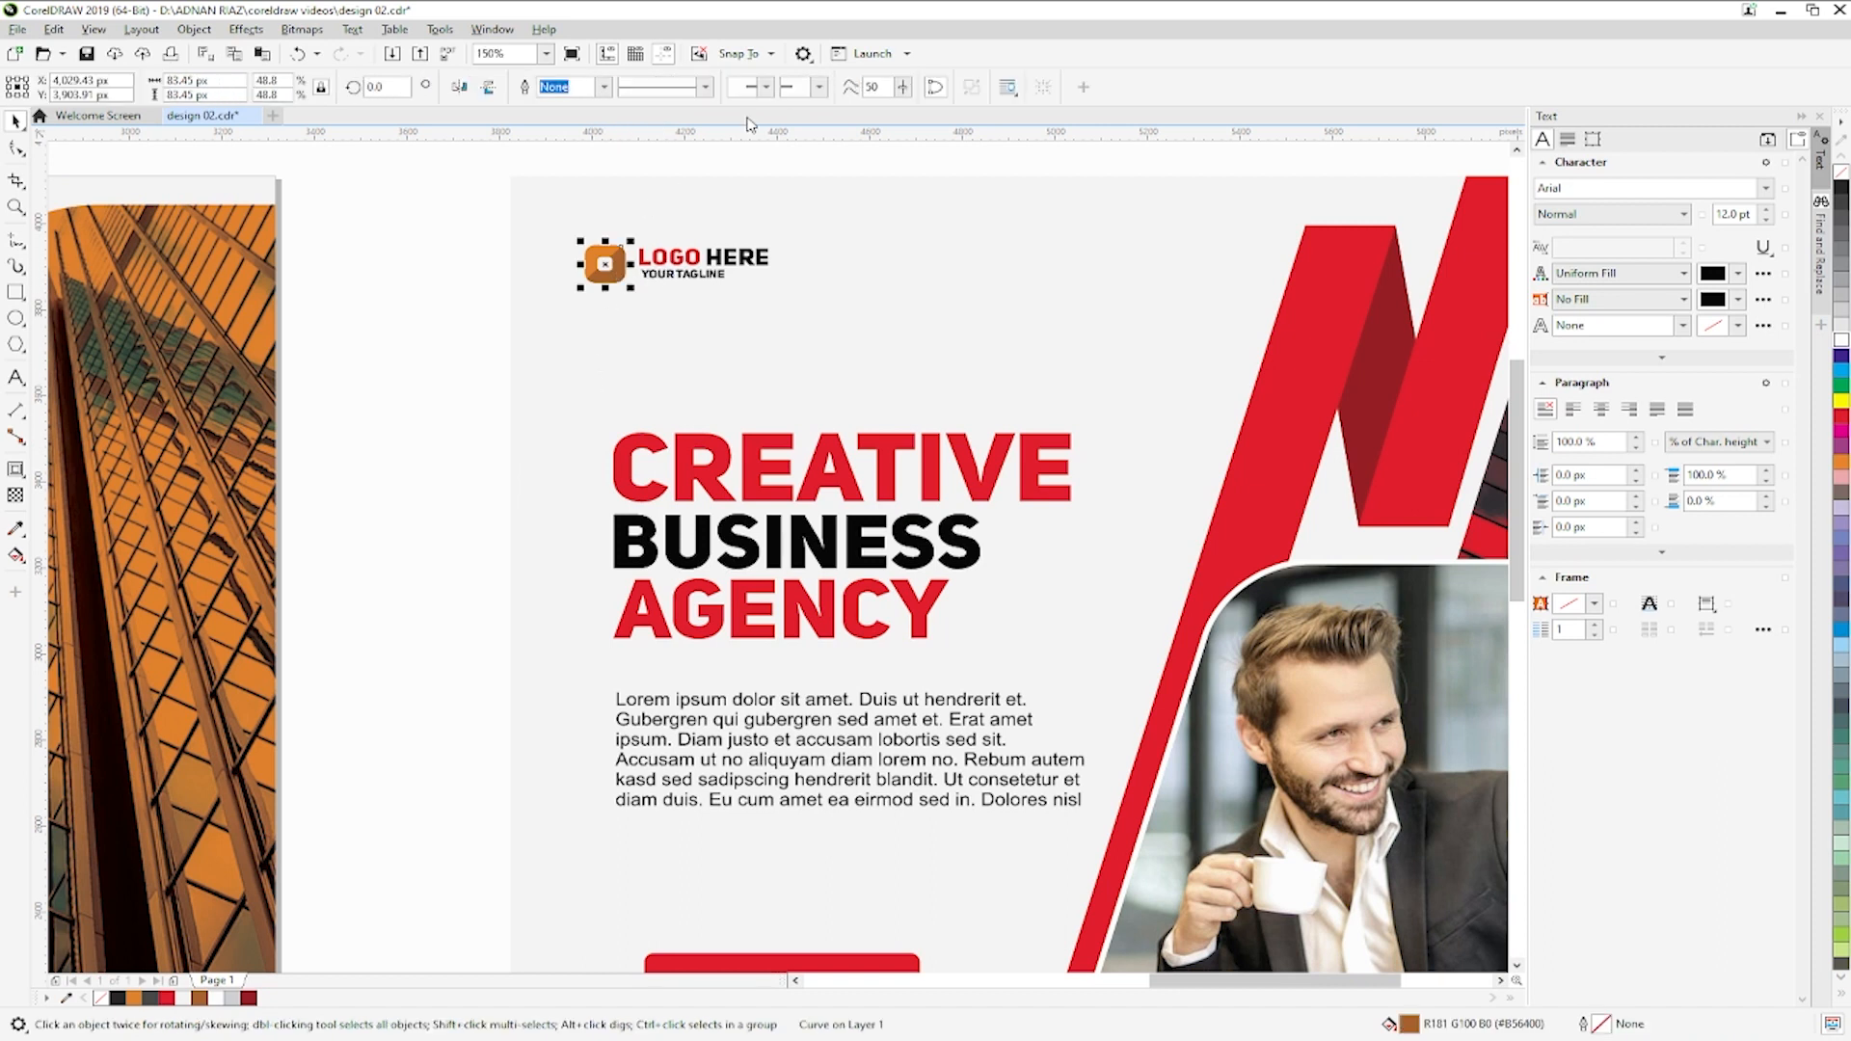
drag(622, 278, 644, 328)
key(ctrl+z)
click(591, 263)
click(166, 998)
click(414, 509)
scroll(484, 401, down, 2)
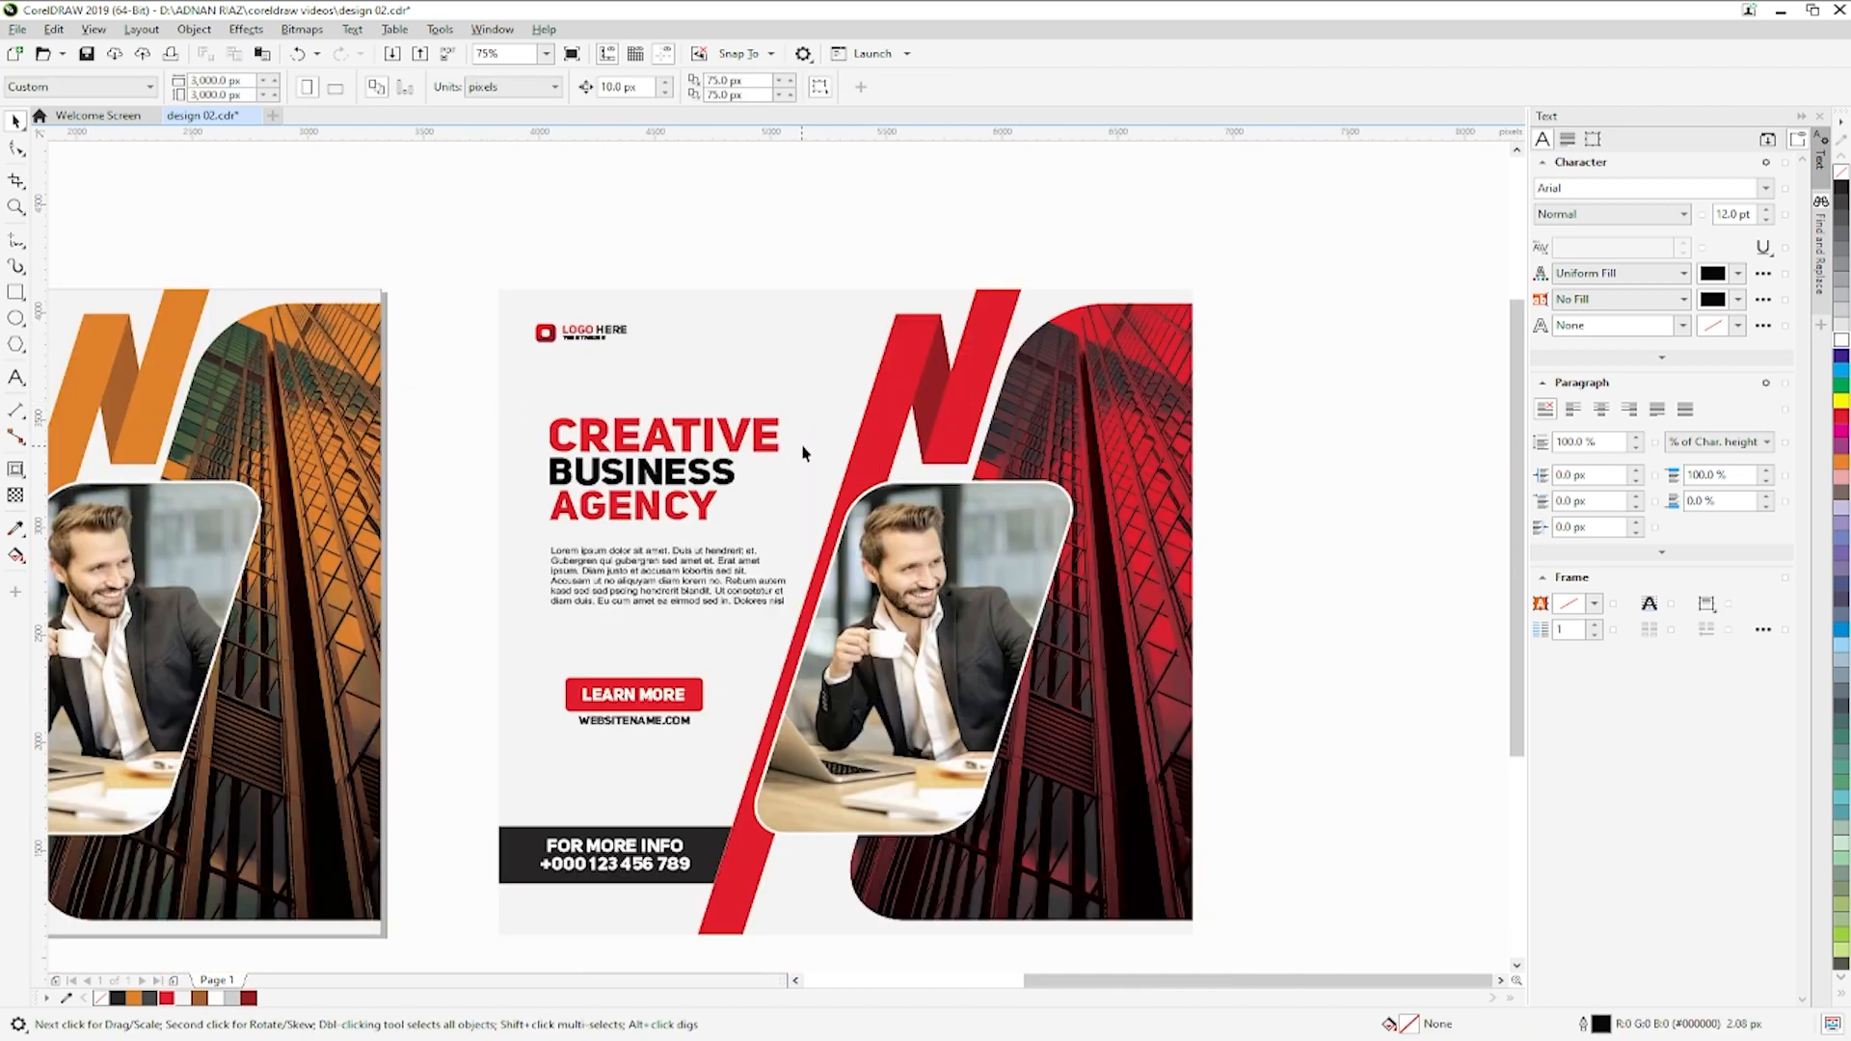
- Duplicate the whole red post, place the copy beside it on the outer side, and save the document
drag(863, 562, 829, 478)
scroll(886, 491, down, 1)
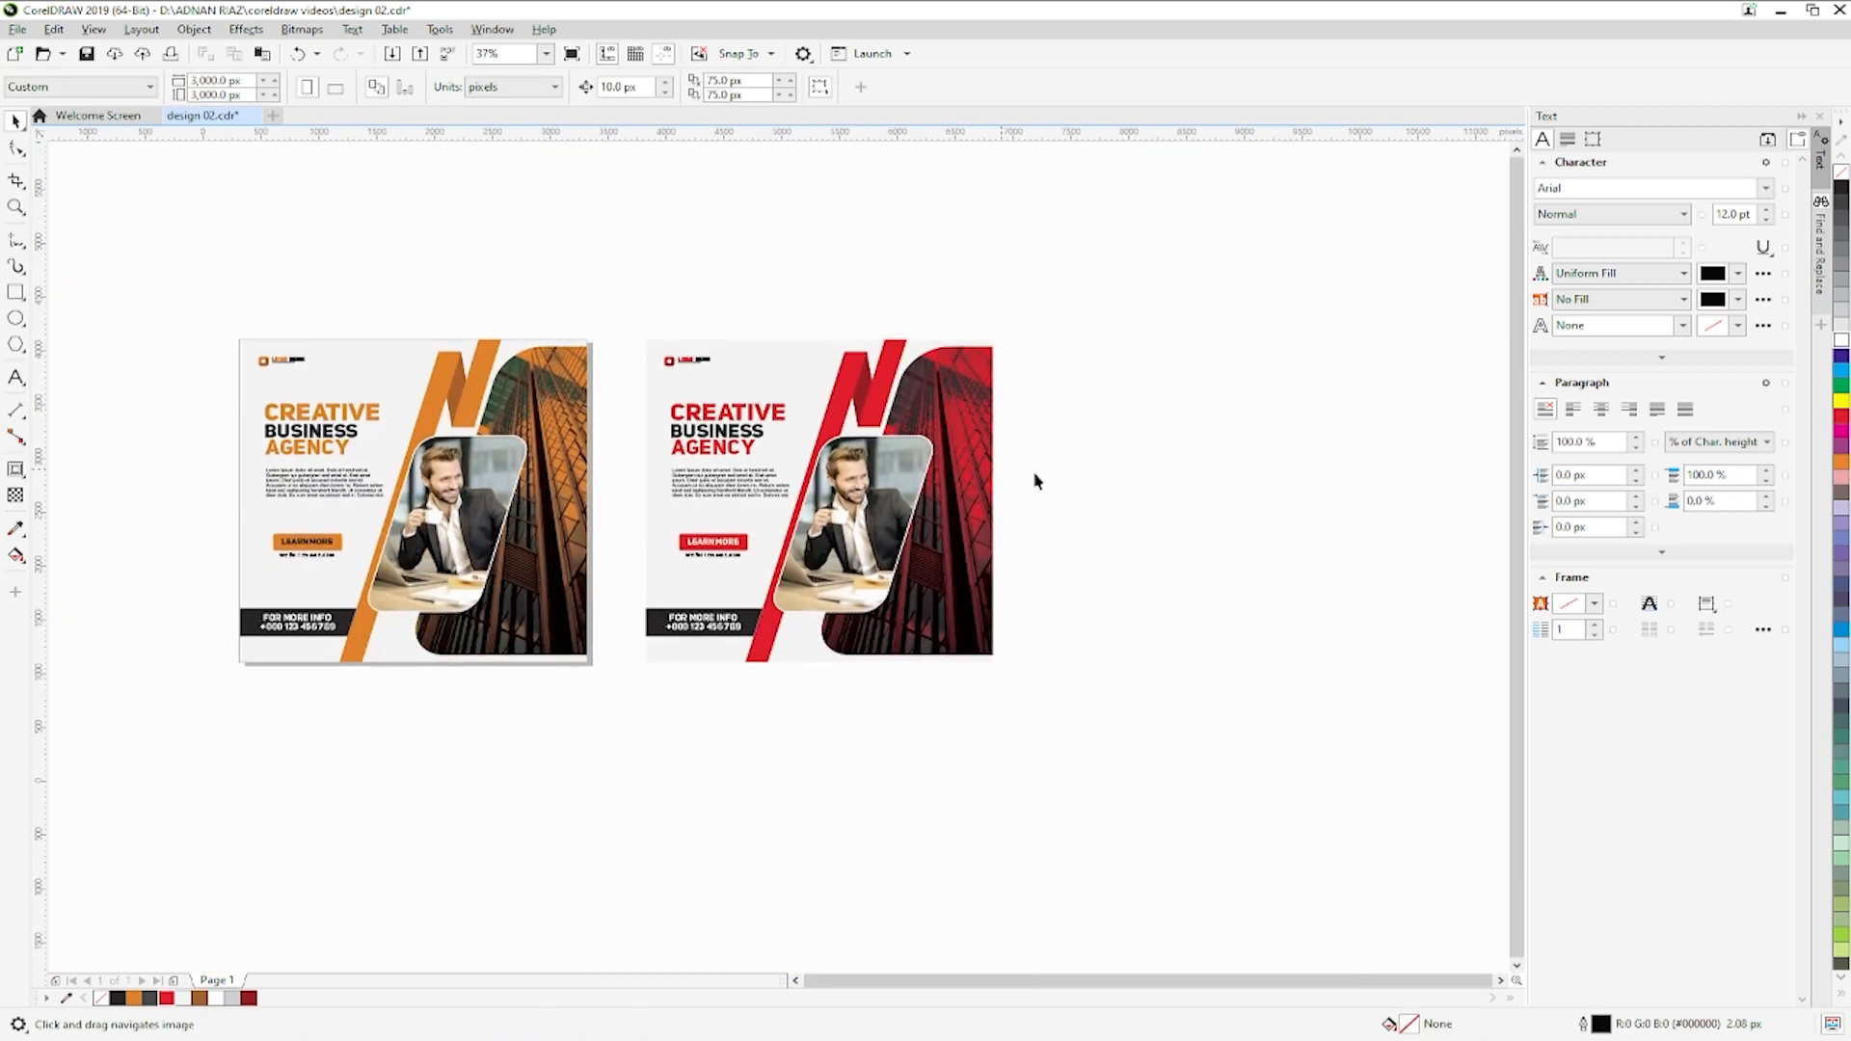
drag(1067, 294, 617, 728)
drag(730, 579, 1126, 578)
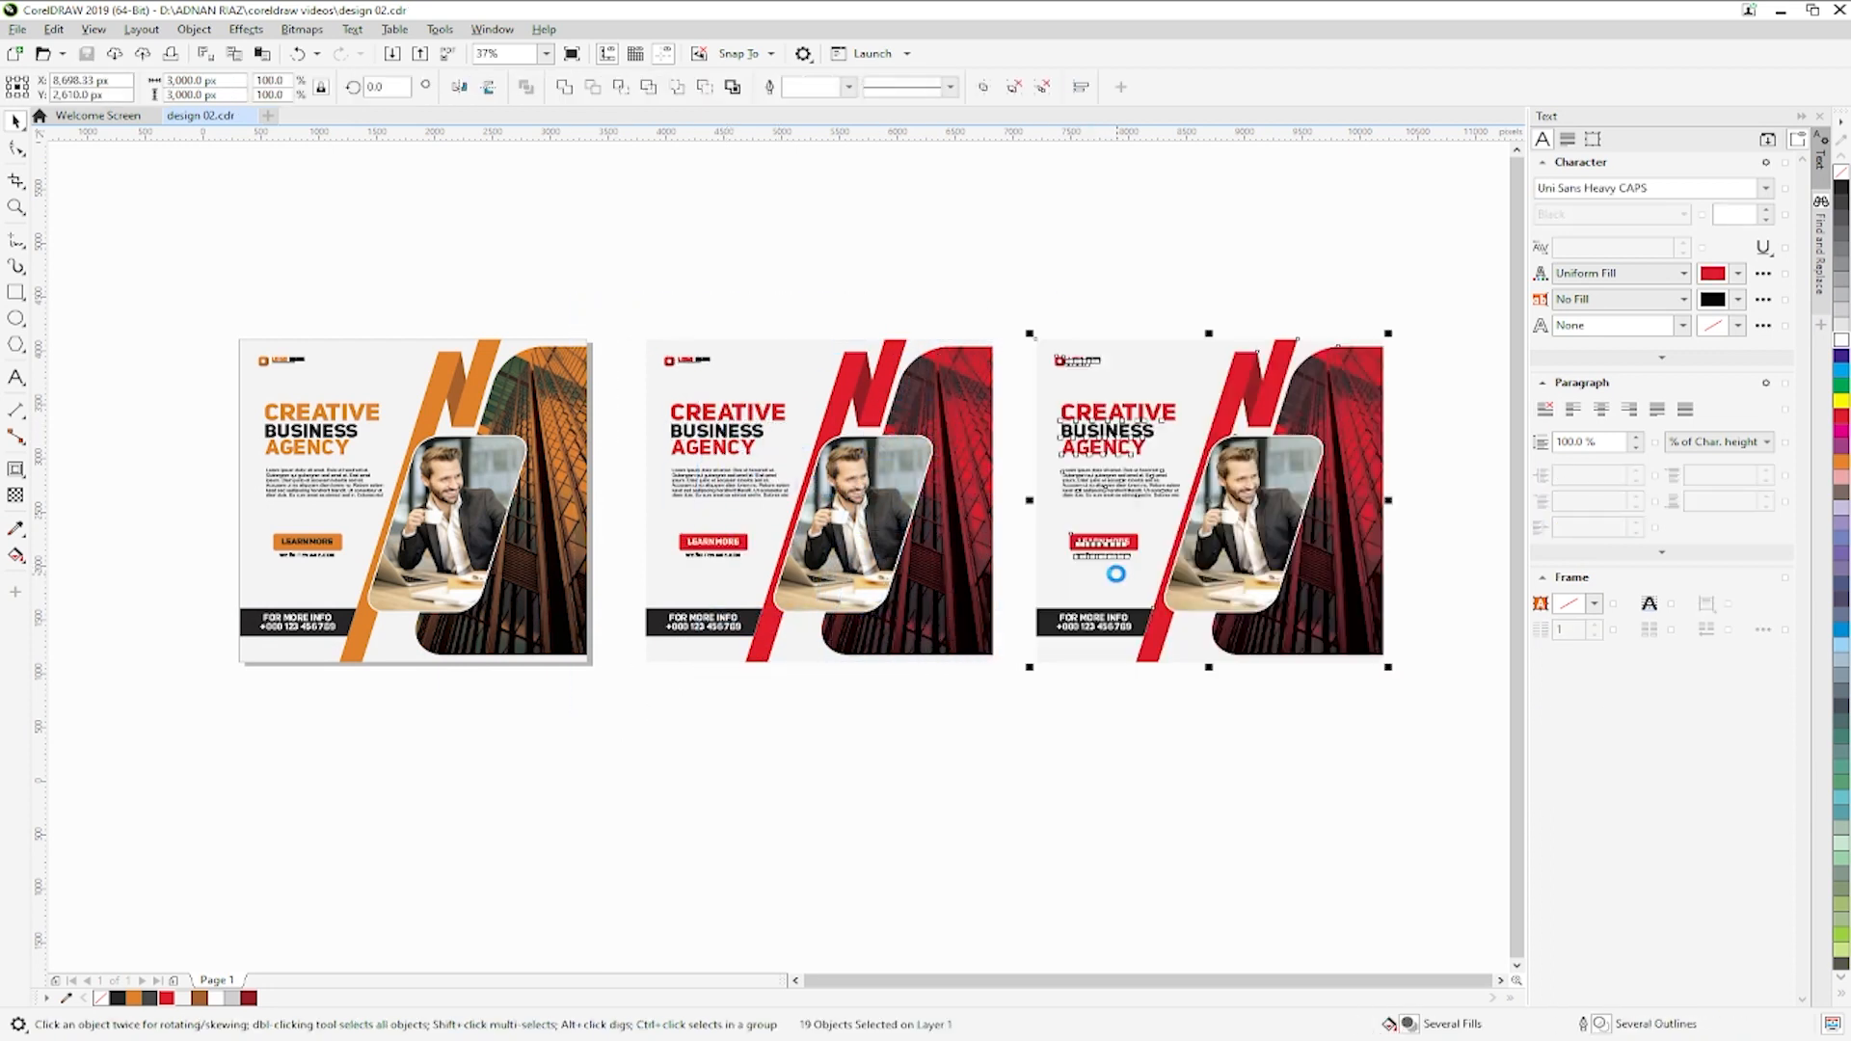
click(1094, 677)
- Fill the new copy's skyscraper shape and its two slanted stripes with blue (#1D69ED)
click(1128, 369)
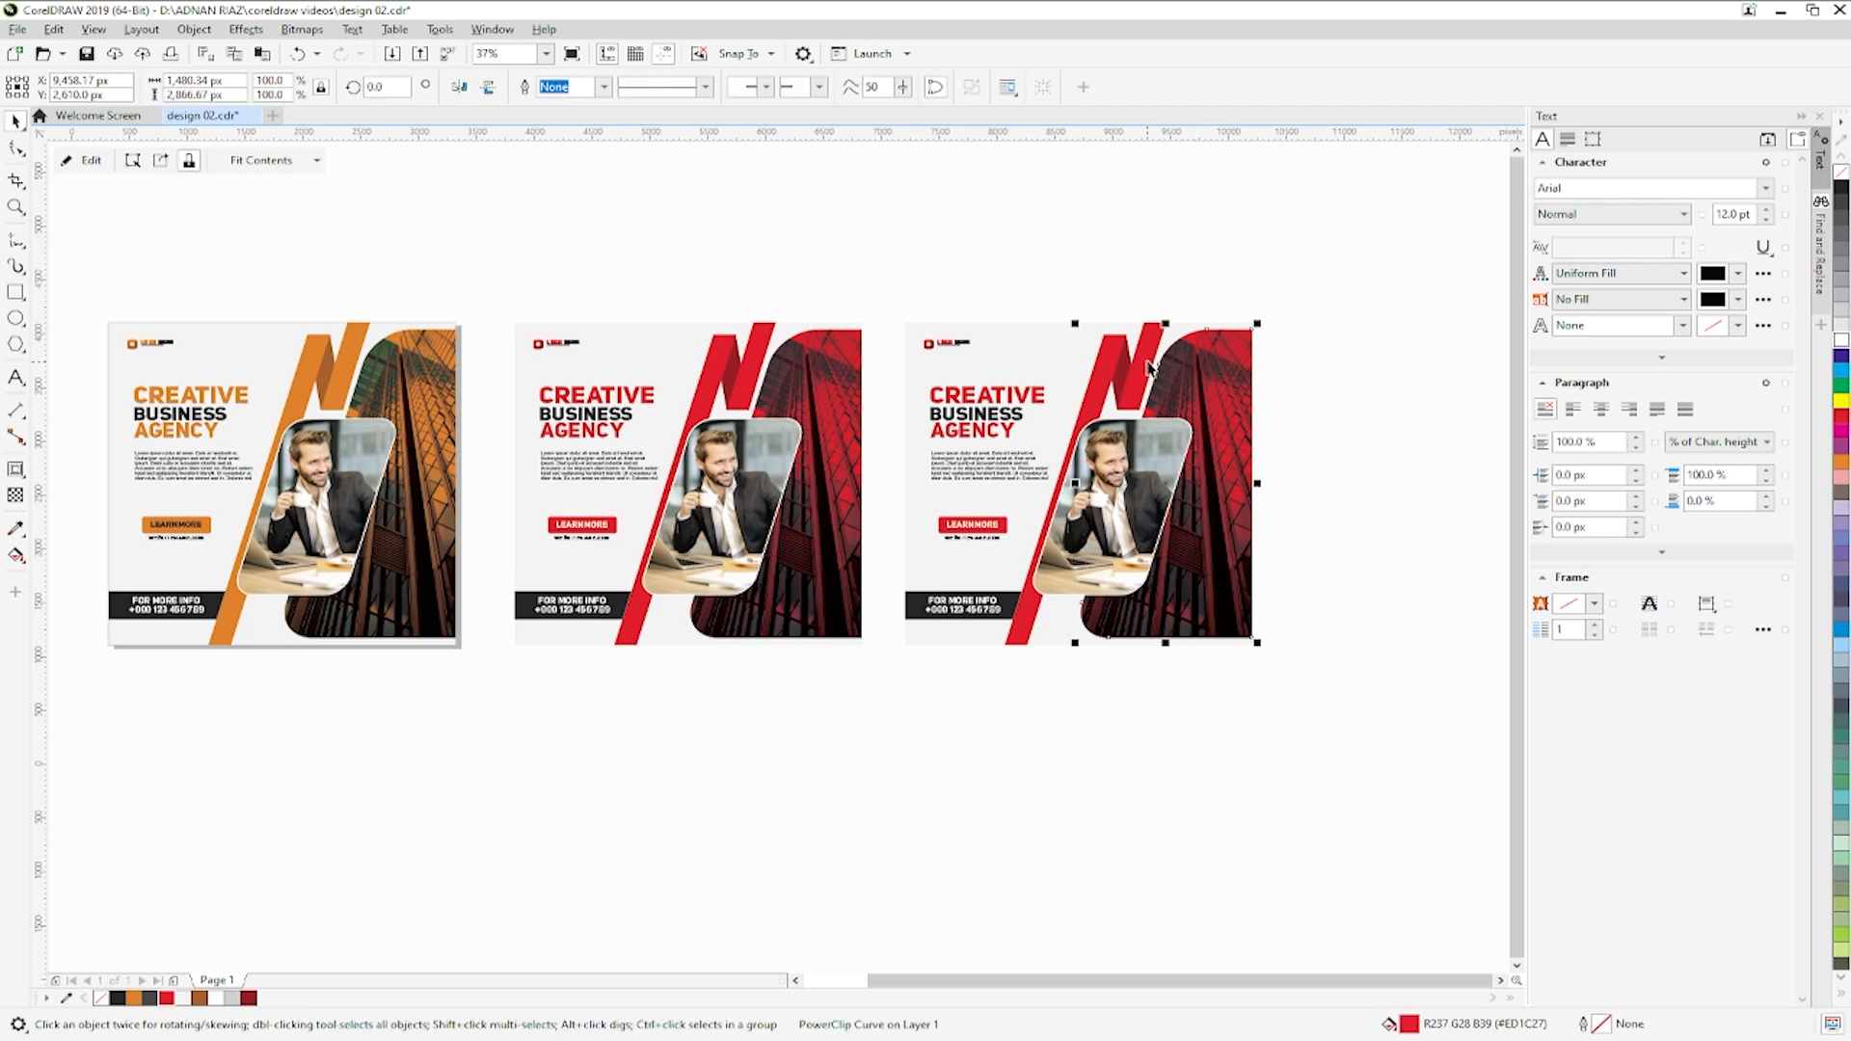
shift+click(1099, 375)
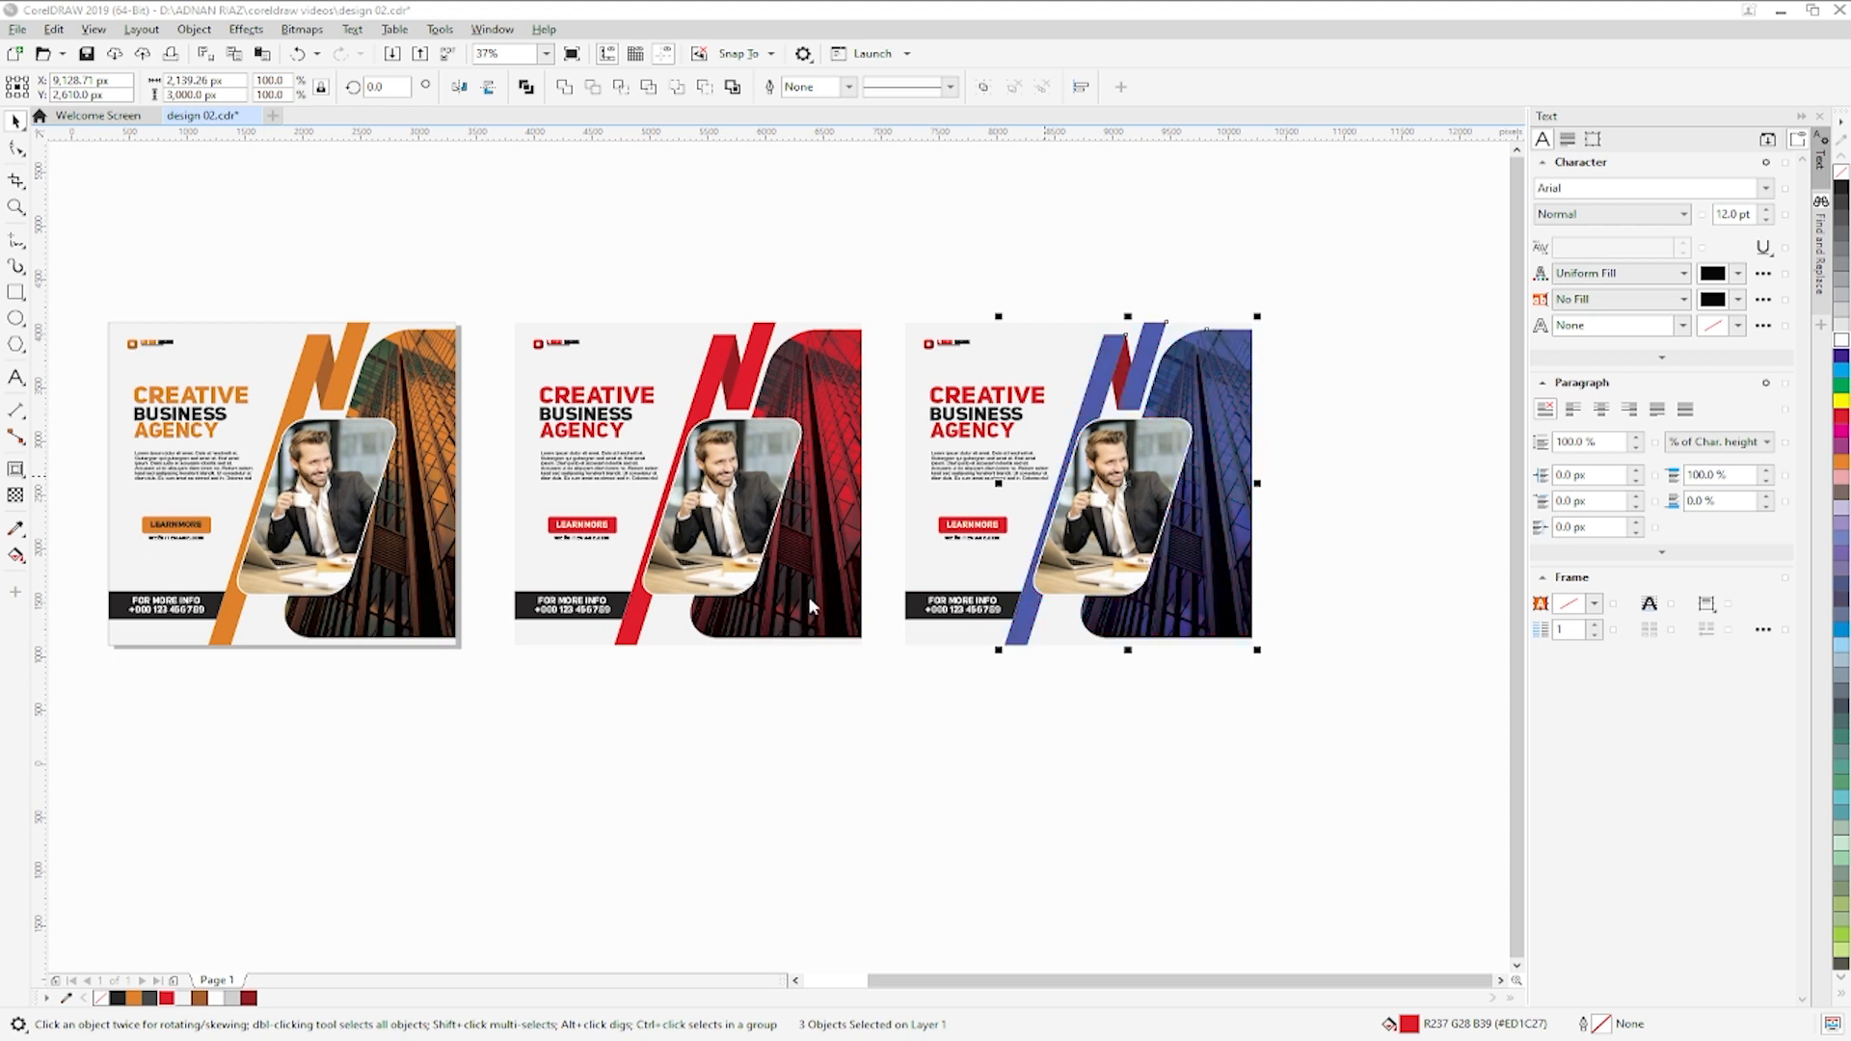
click(1057, 798)
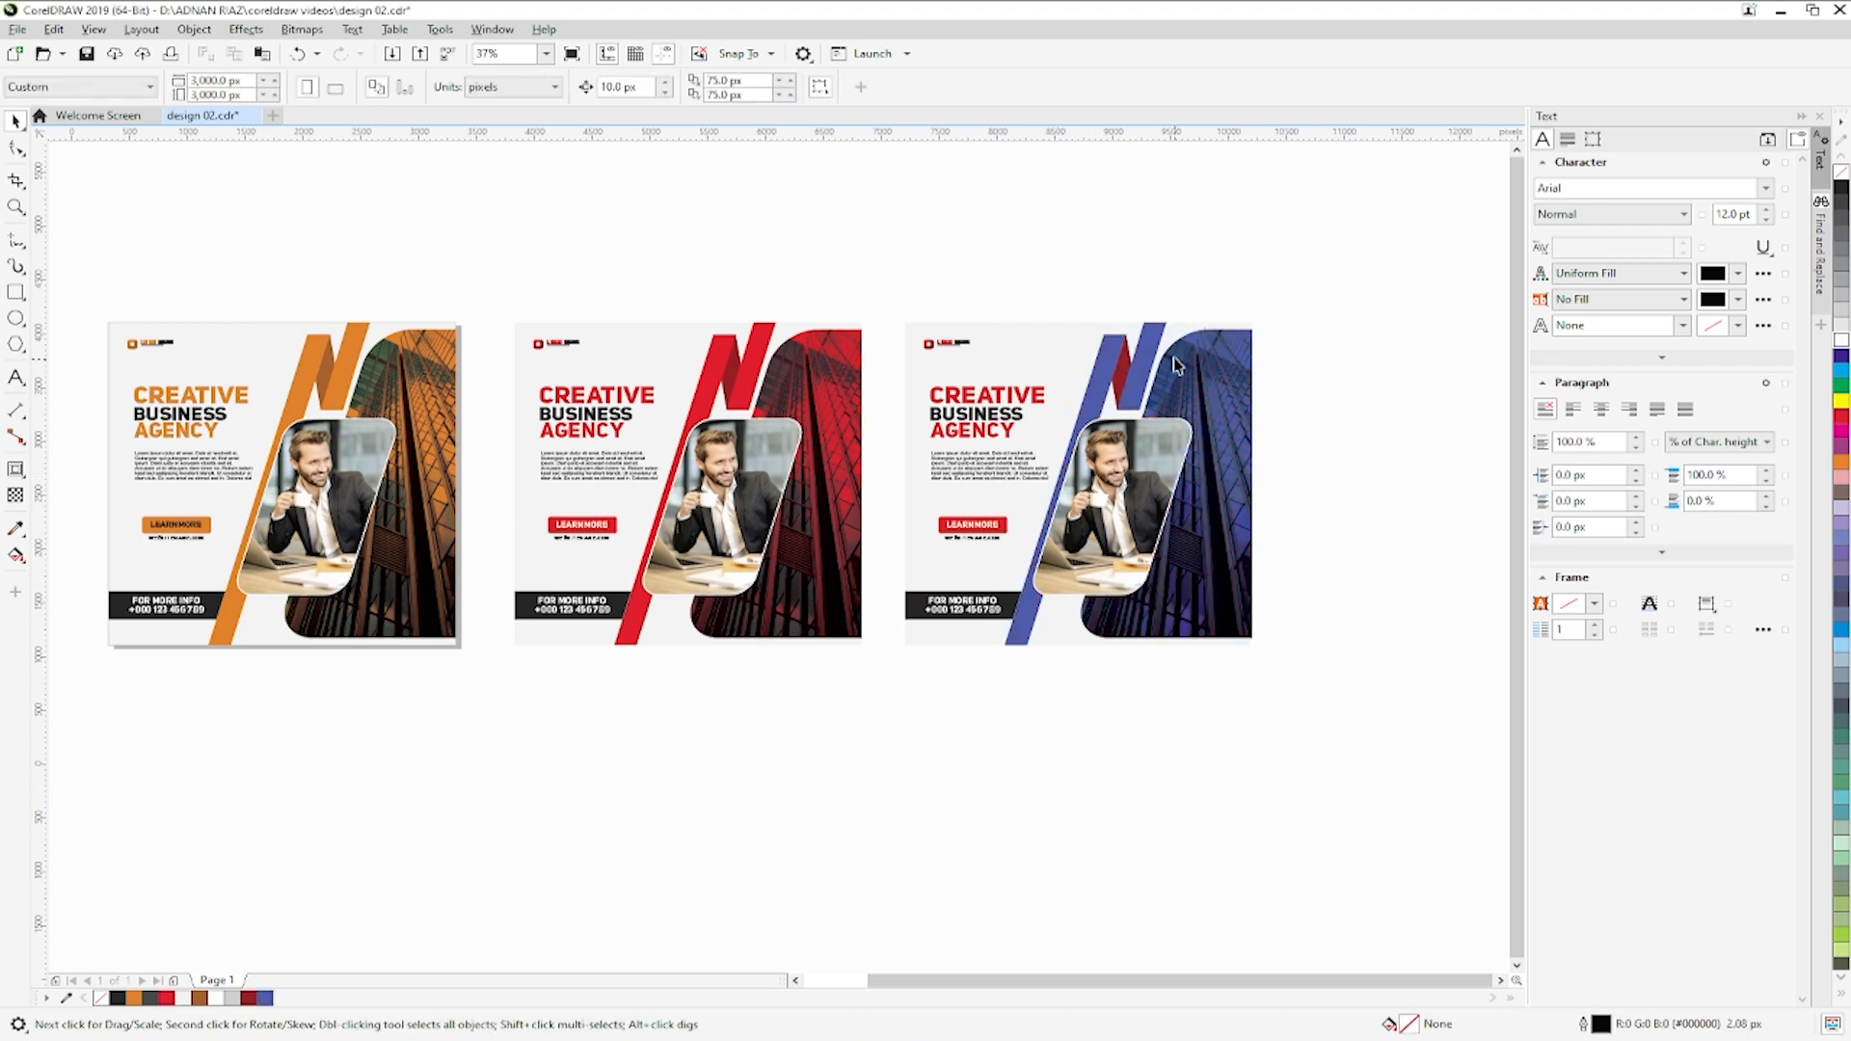
- Fill the new copy's words CREATIVE and AGENCY and its LEARN MORE button with the same blue
click(1024, 404)
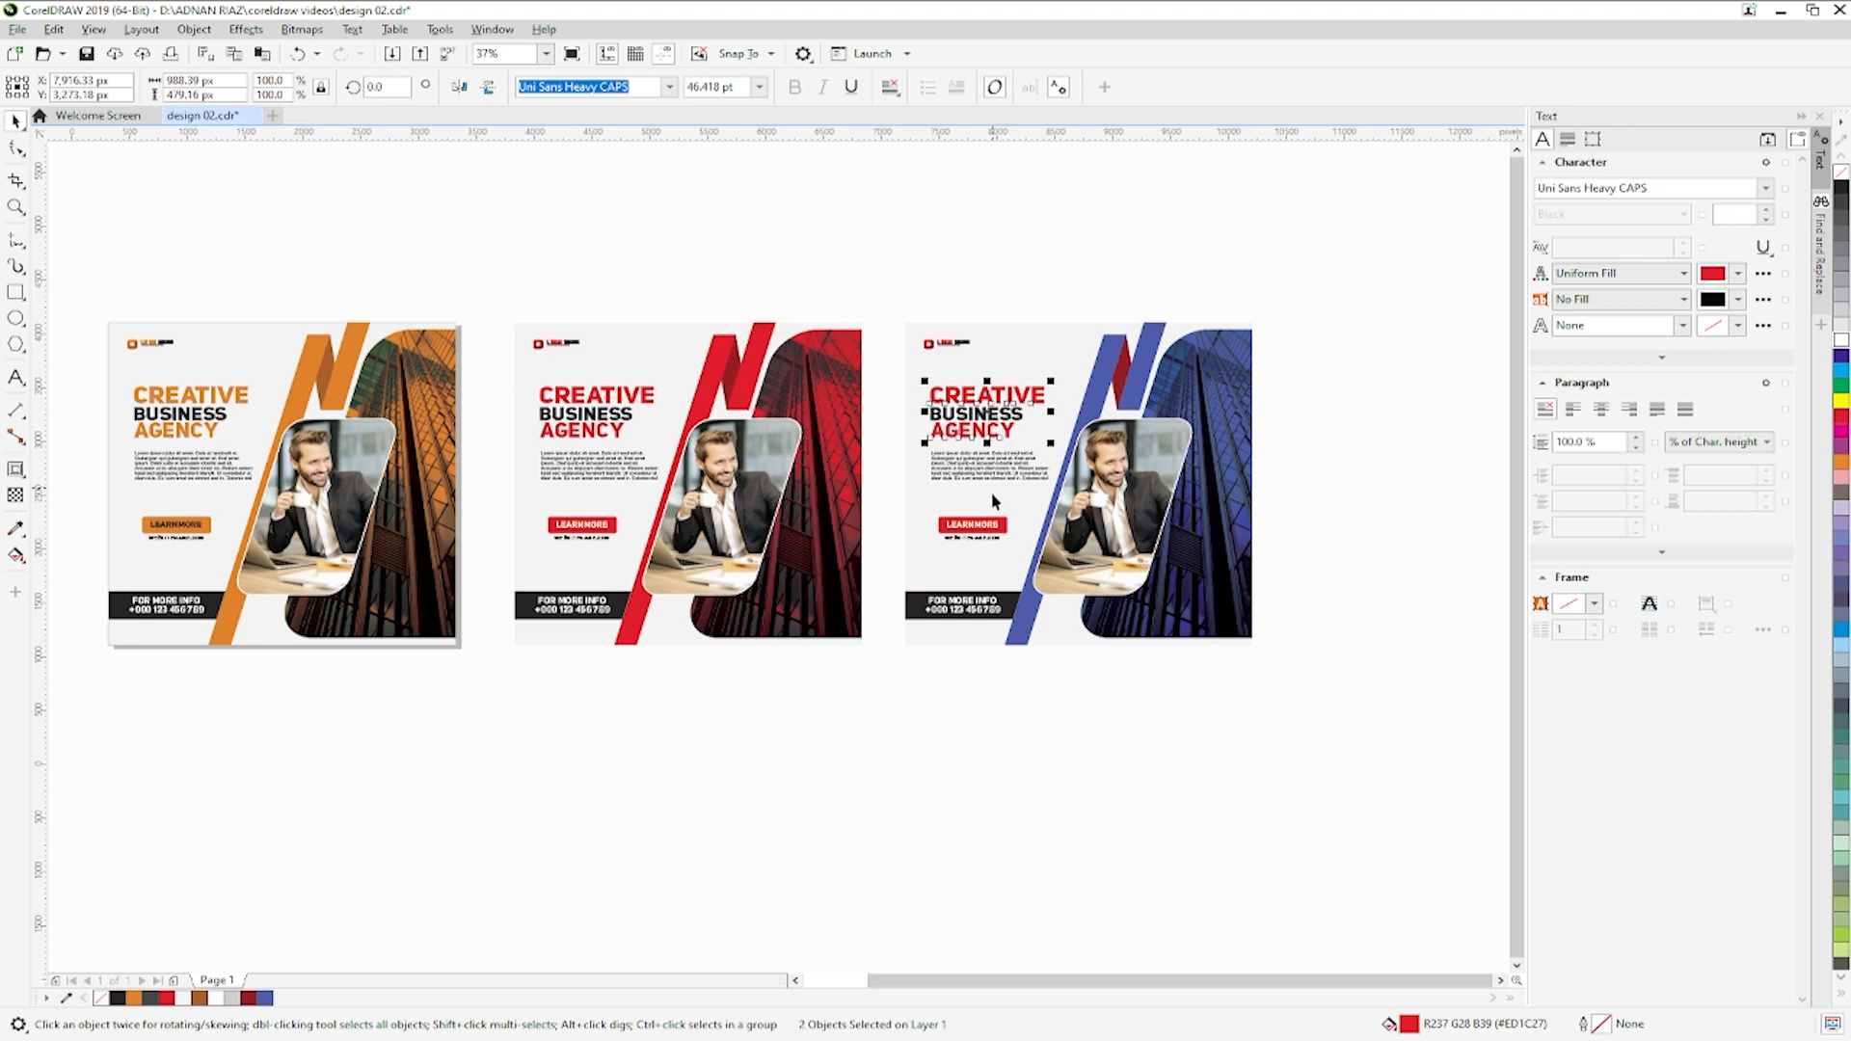
click(270, 998)
click(743, 838)
- Break apart the new copy's logo text and fill the word LOGO and the icon's red part with blue
click(946, 342)
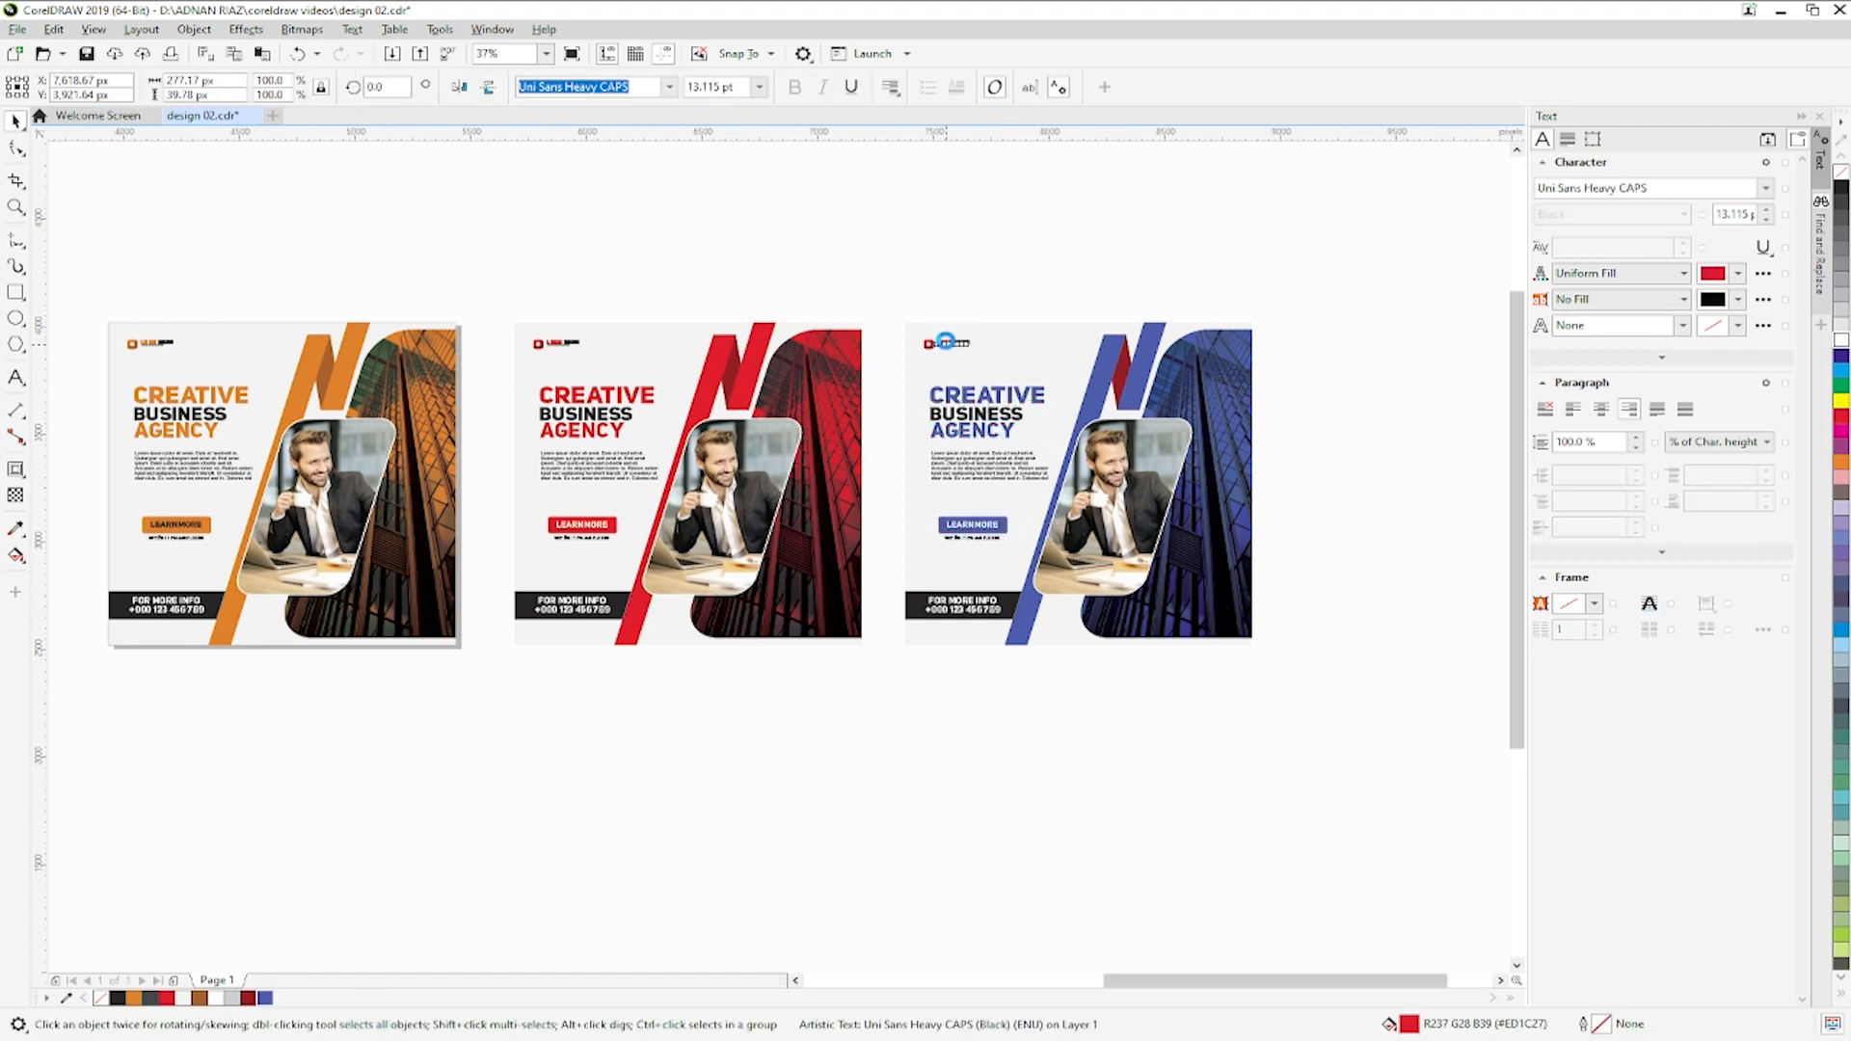
scroll(946, 341, up, 2)
key(ctrl+k)
click(949, 262)
click(940, 343)
shift+click(907, 347)
click(265, 997)
- Fill the dark red fold between the blue stripes with dark blue (#003A9E)
click(1290, 410)
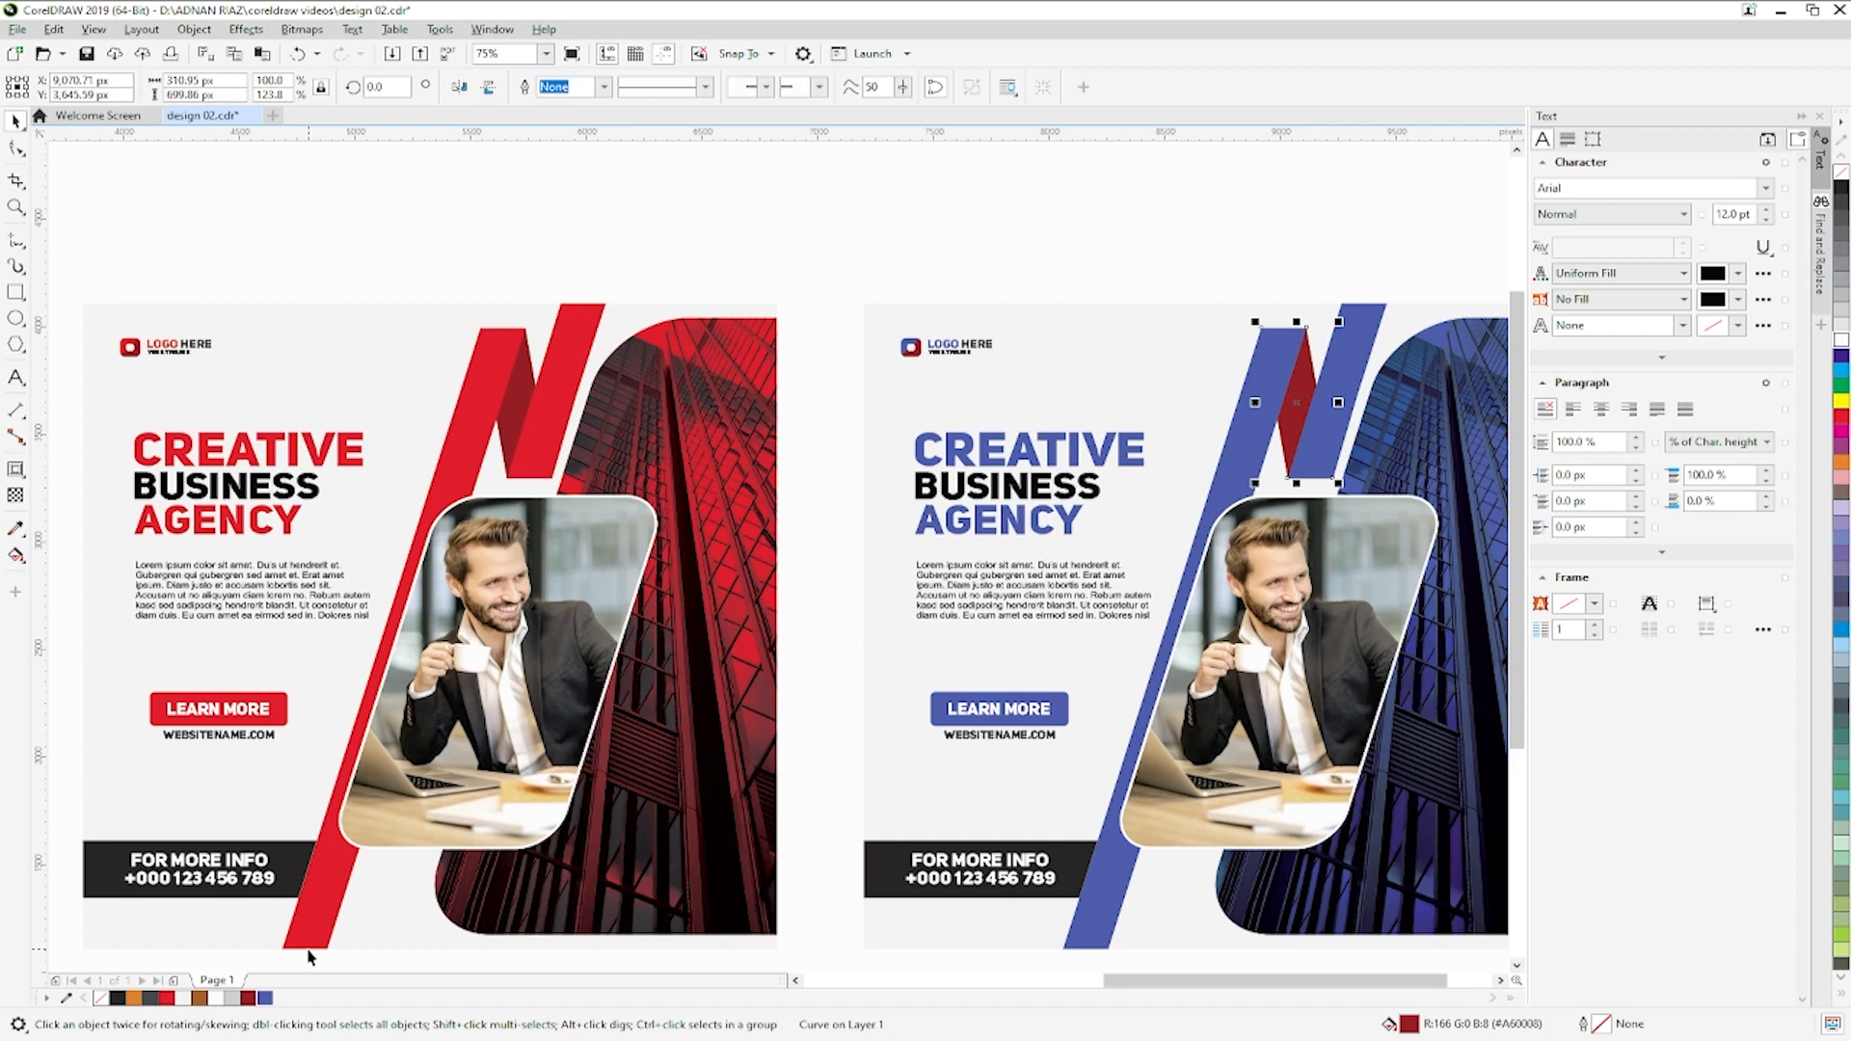
click(264, 998)
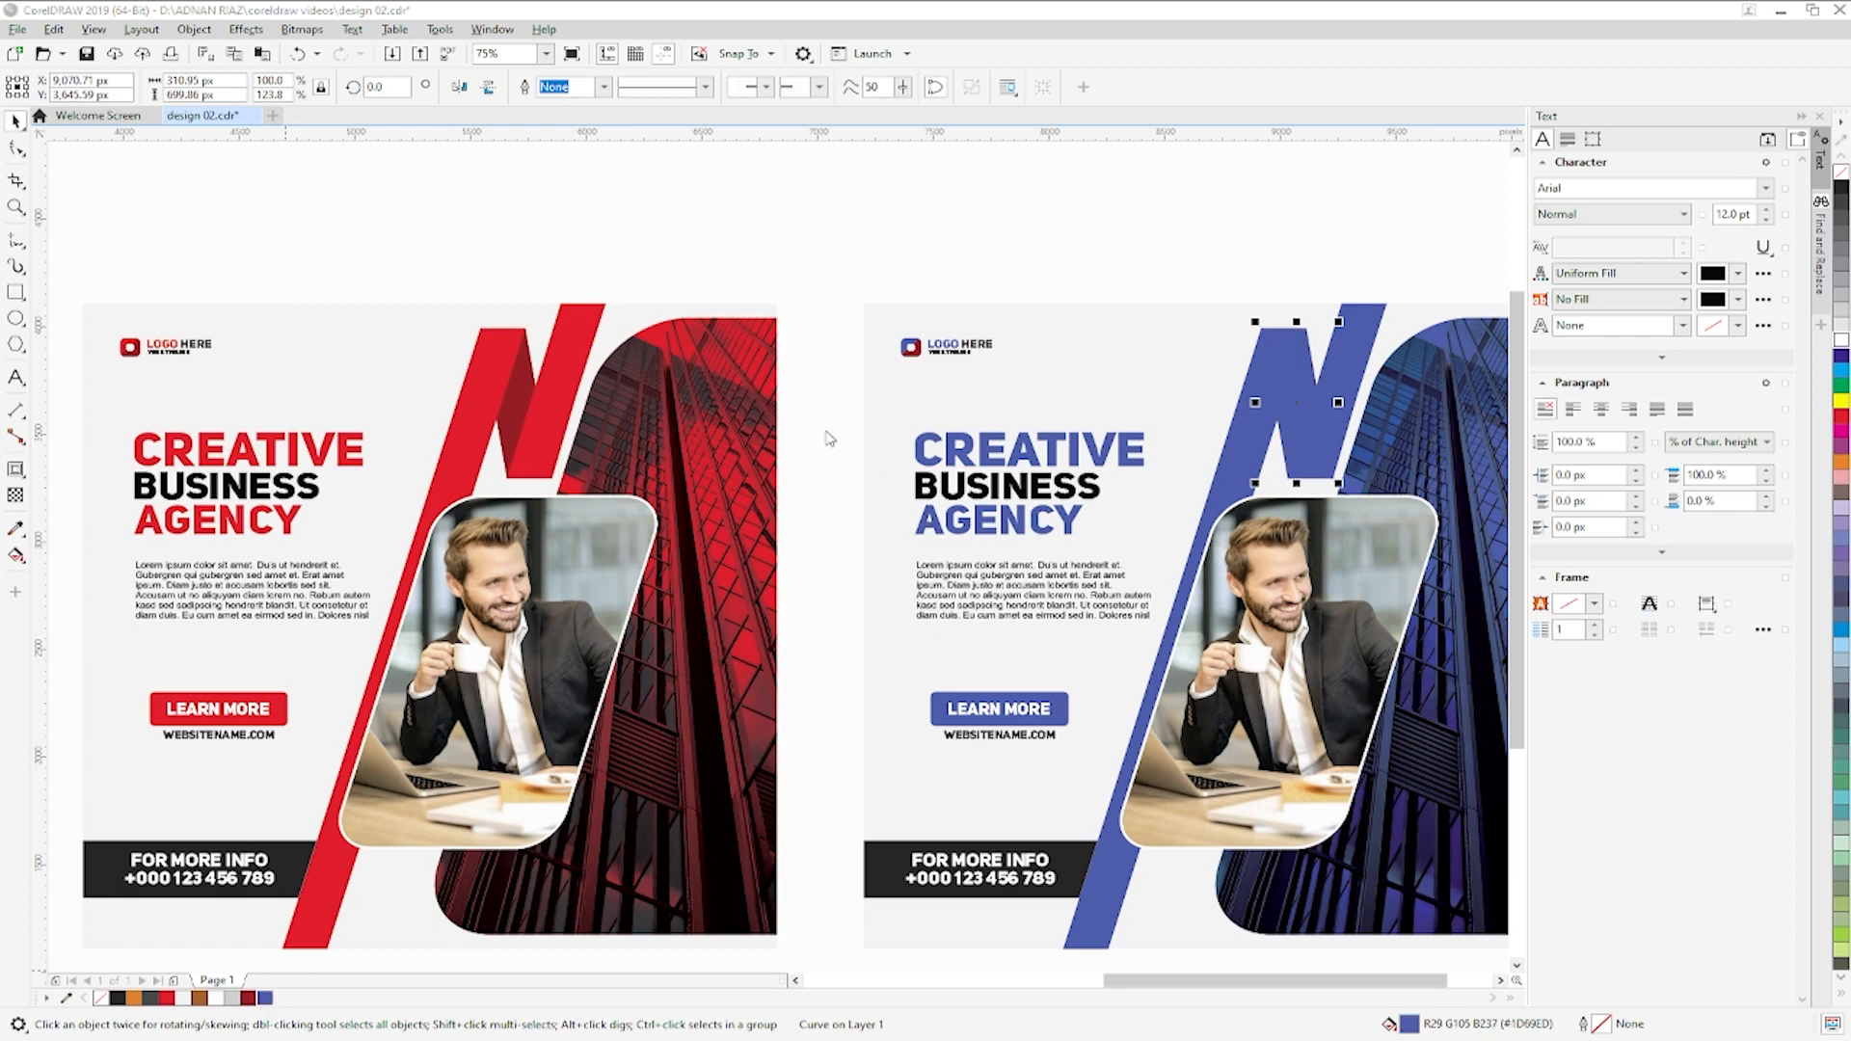
click(926, 526)
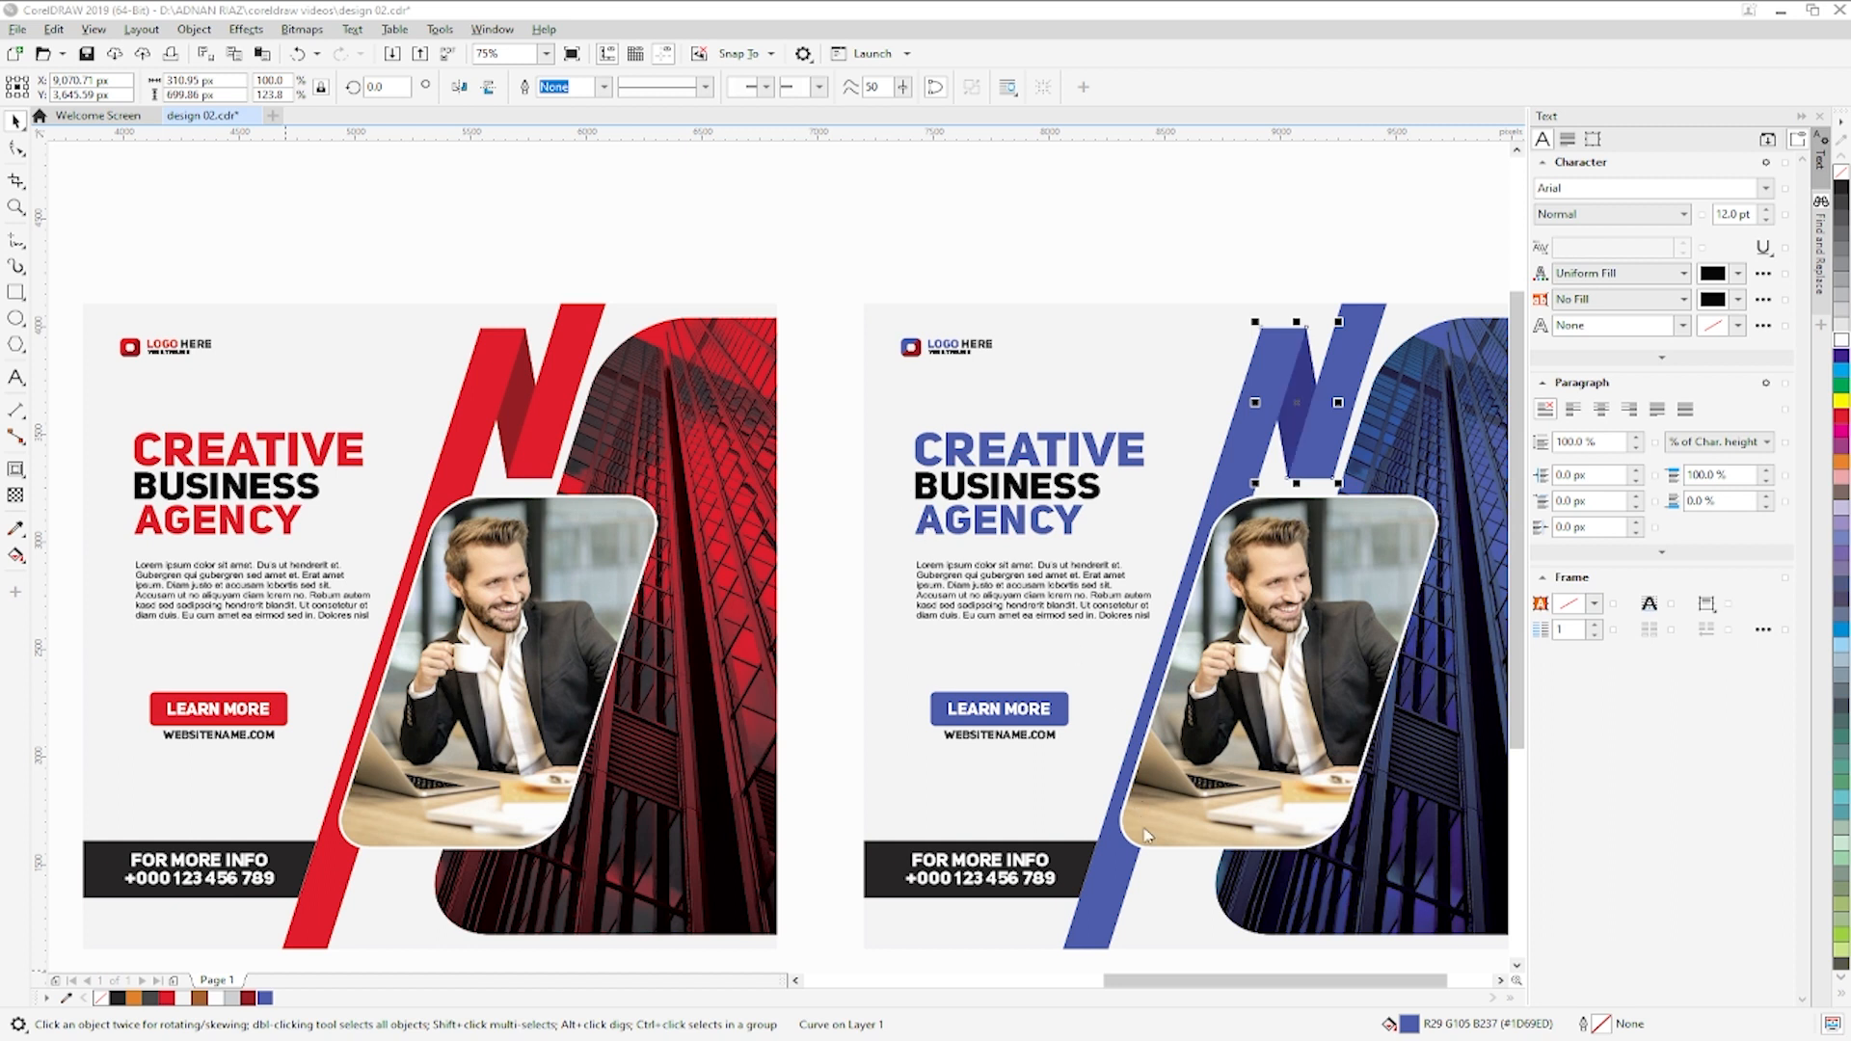
click(1112, 771)
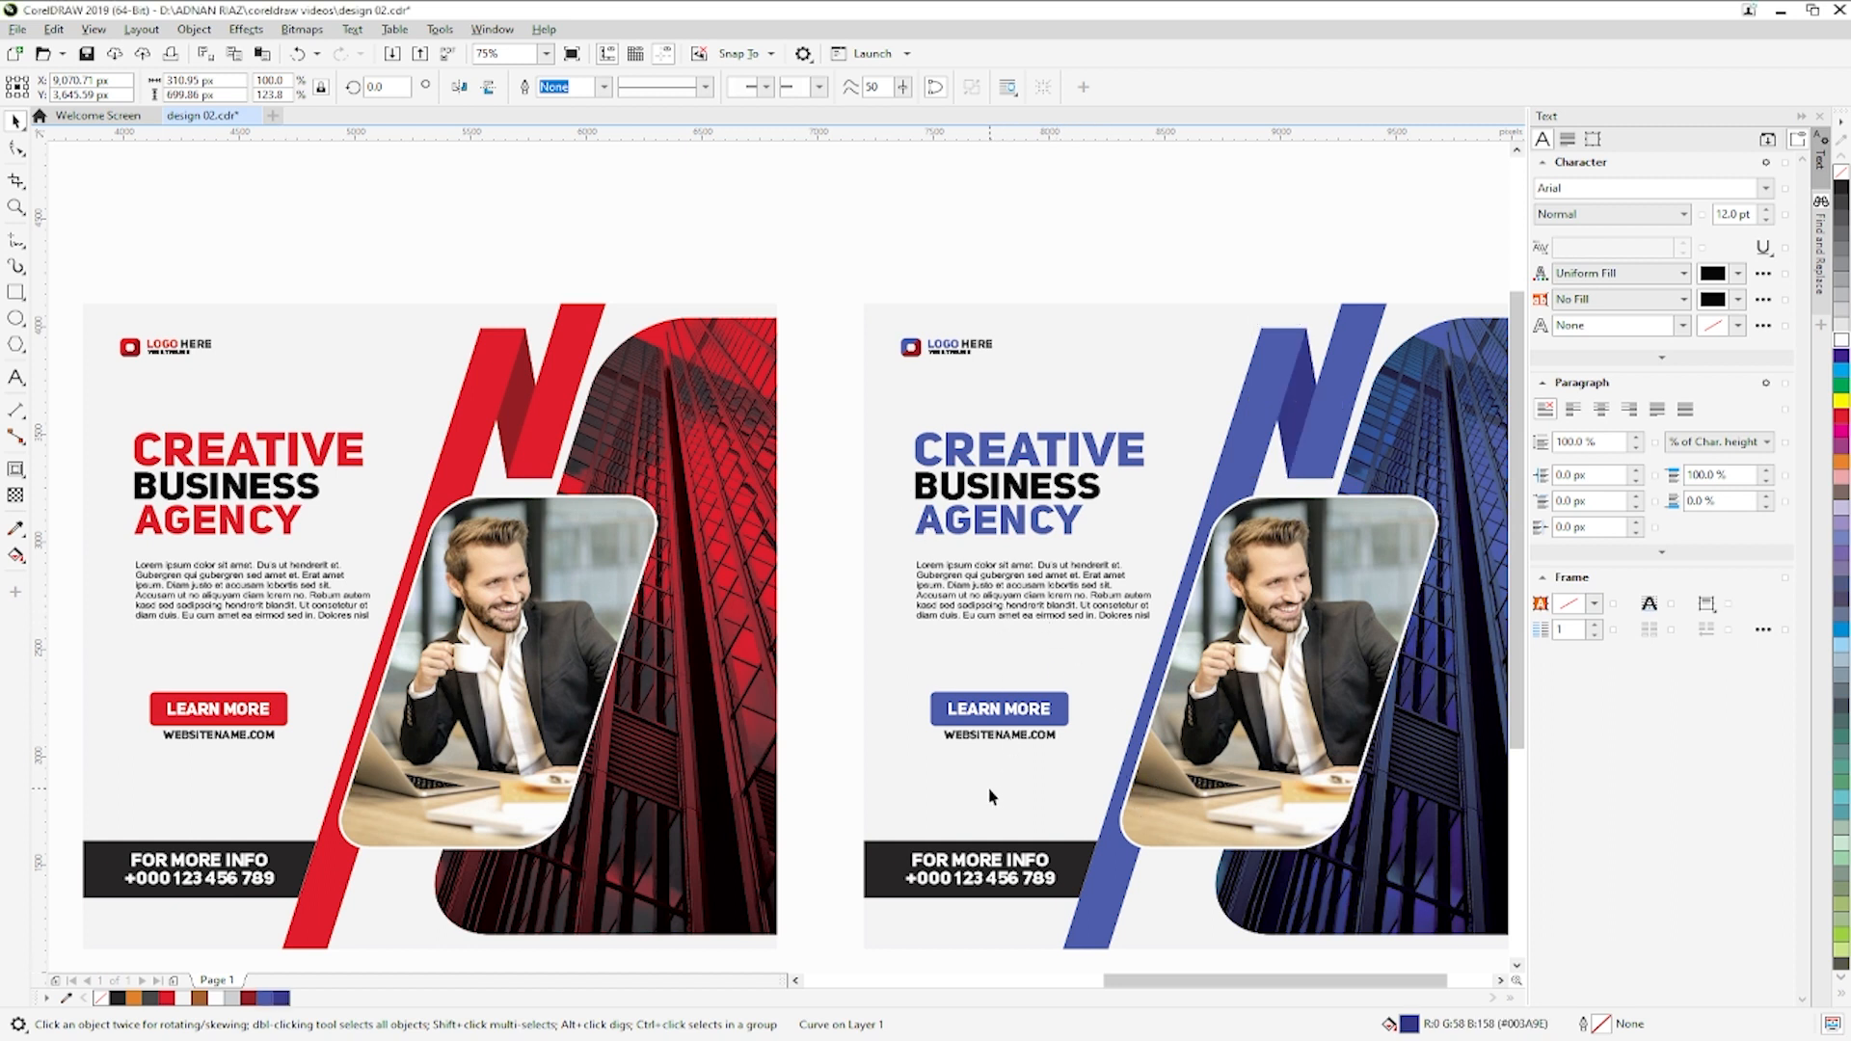
- Fill the dark red part of the blue post's logo icon with dark blue (#003A9E) and save the document
drag(996, 768, 975, 737)
click(890, 324)
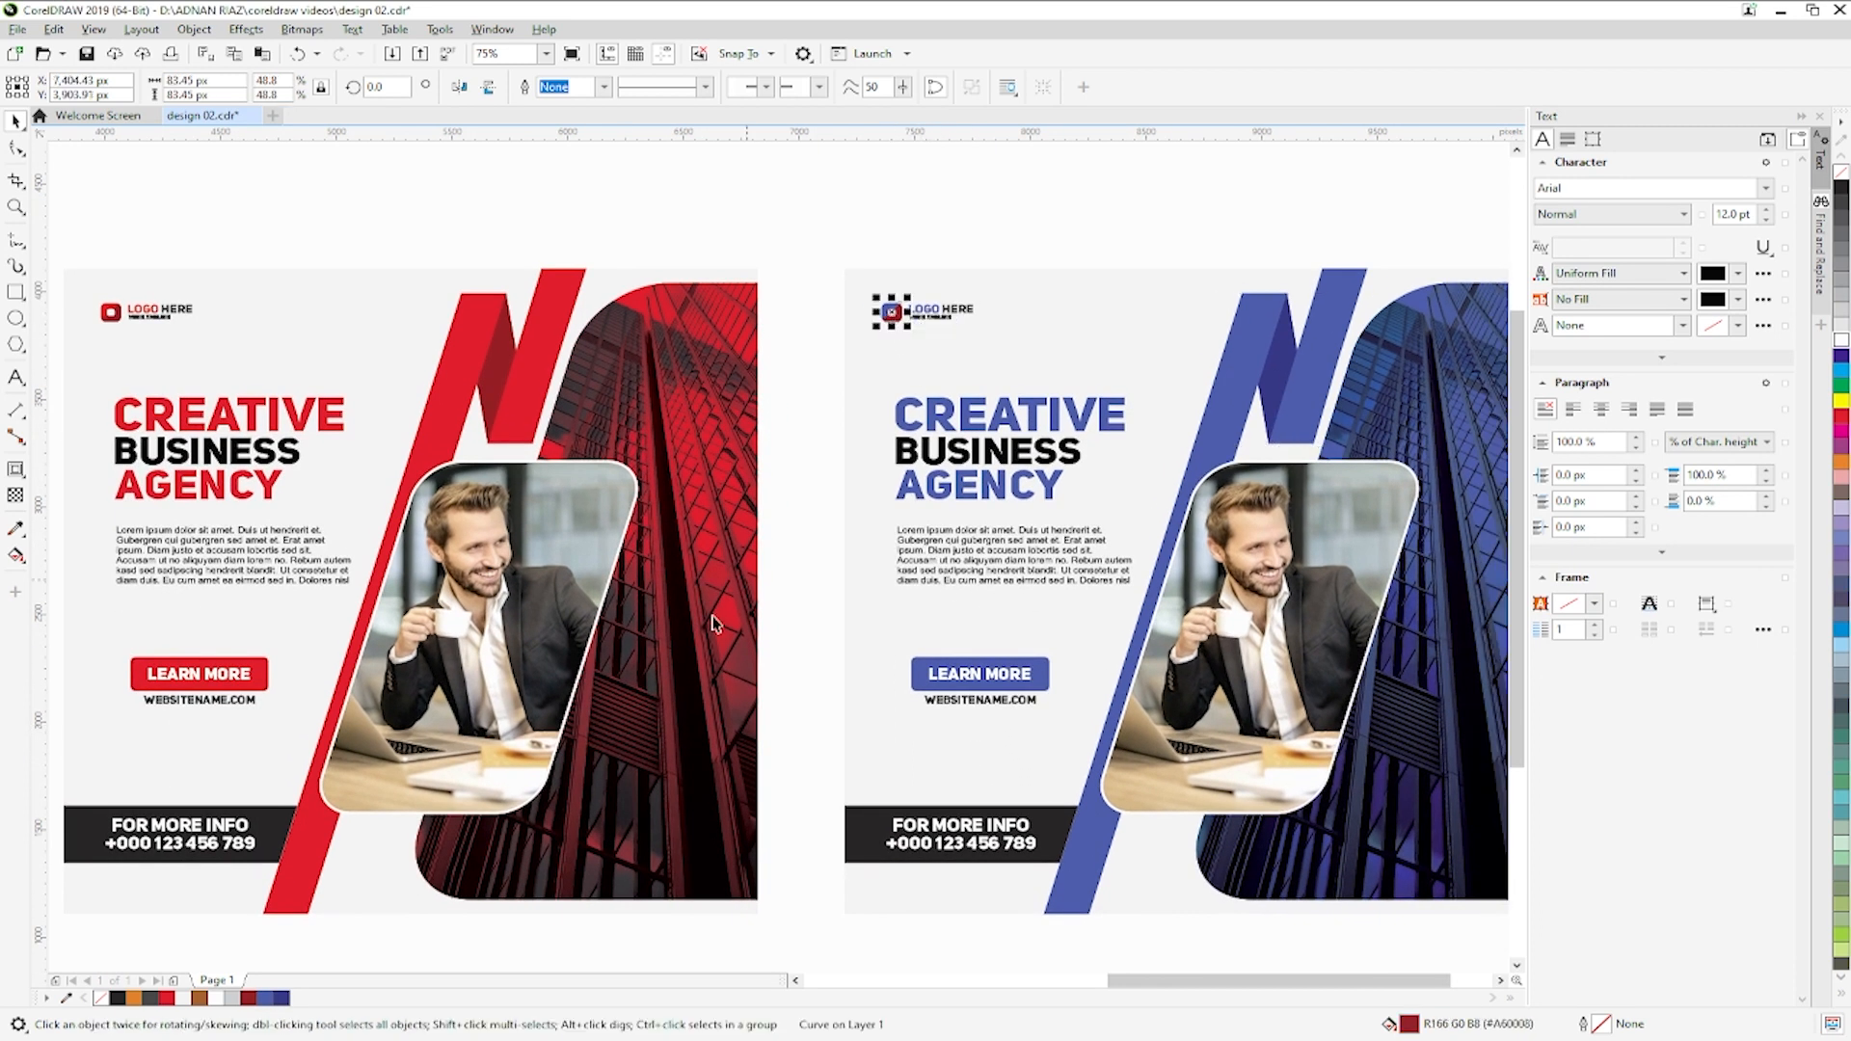
click(323, 939)
scroll(768, 405, down, 2)
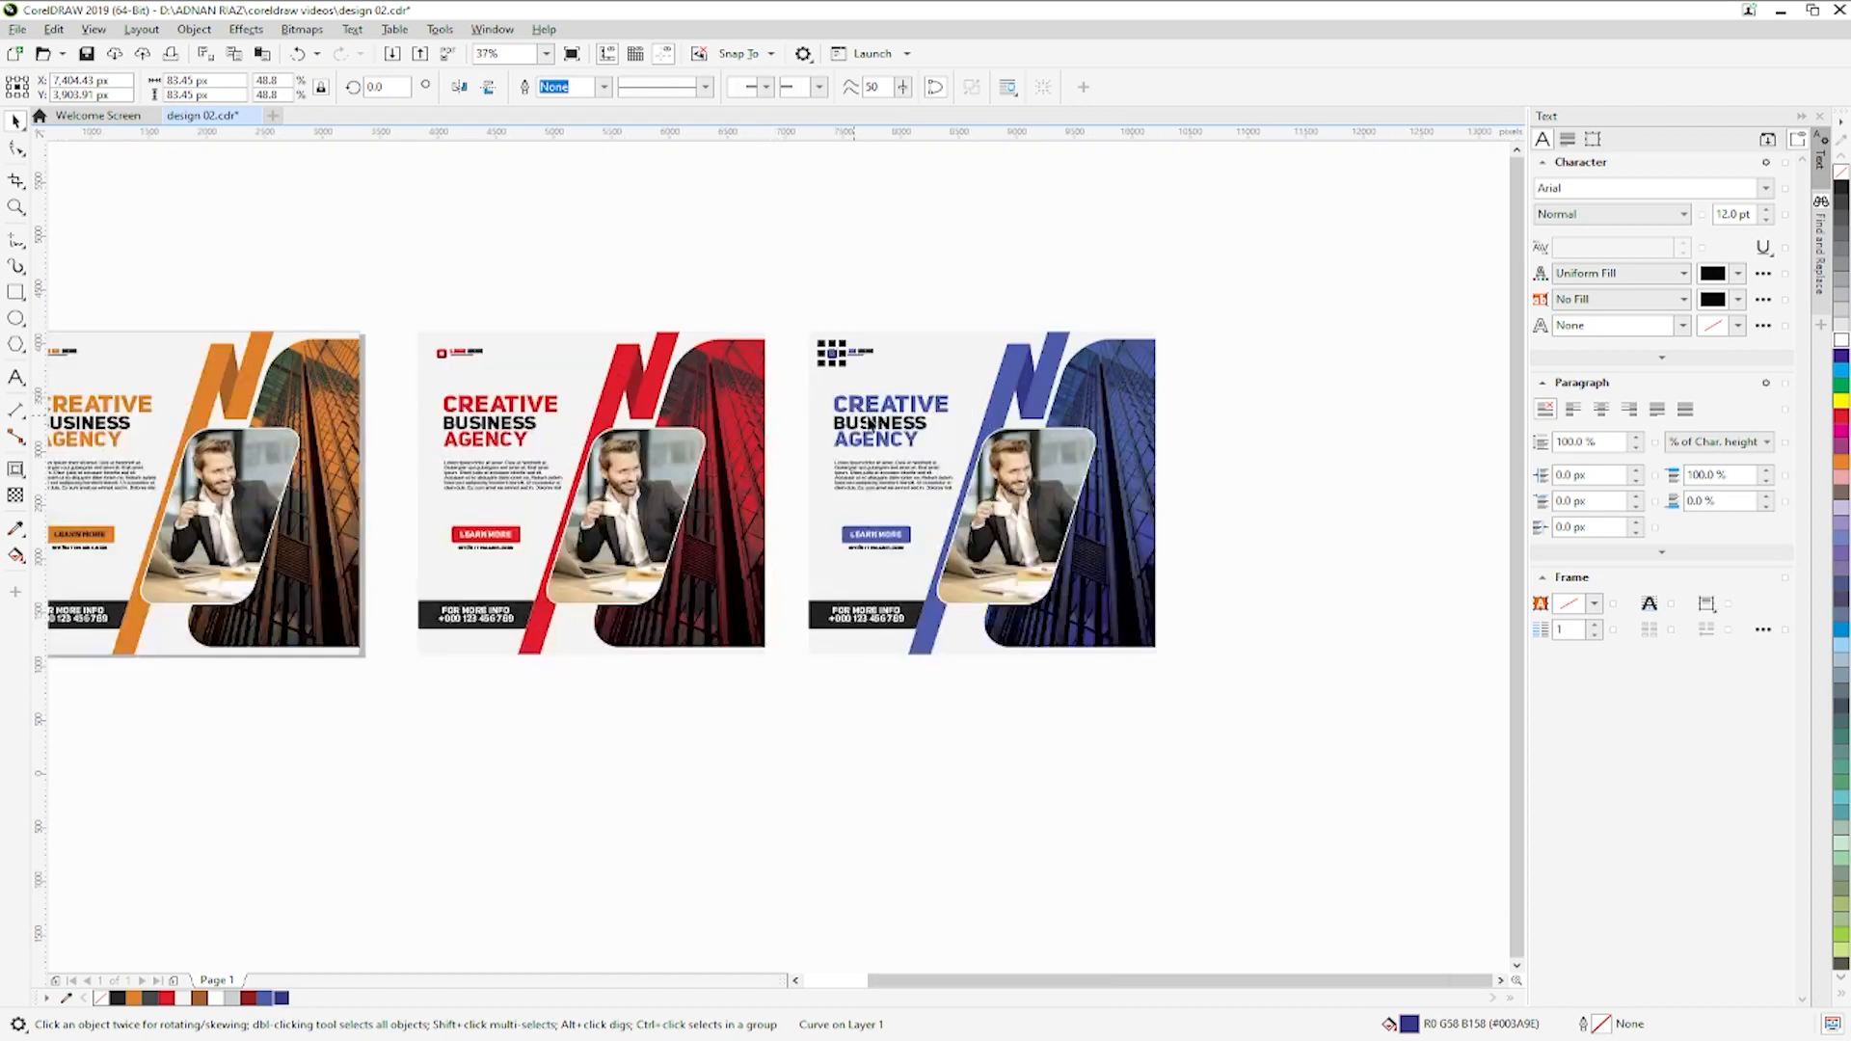
drag(867, 534, 984, 547)
key(ctrl+s)
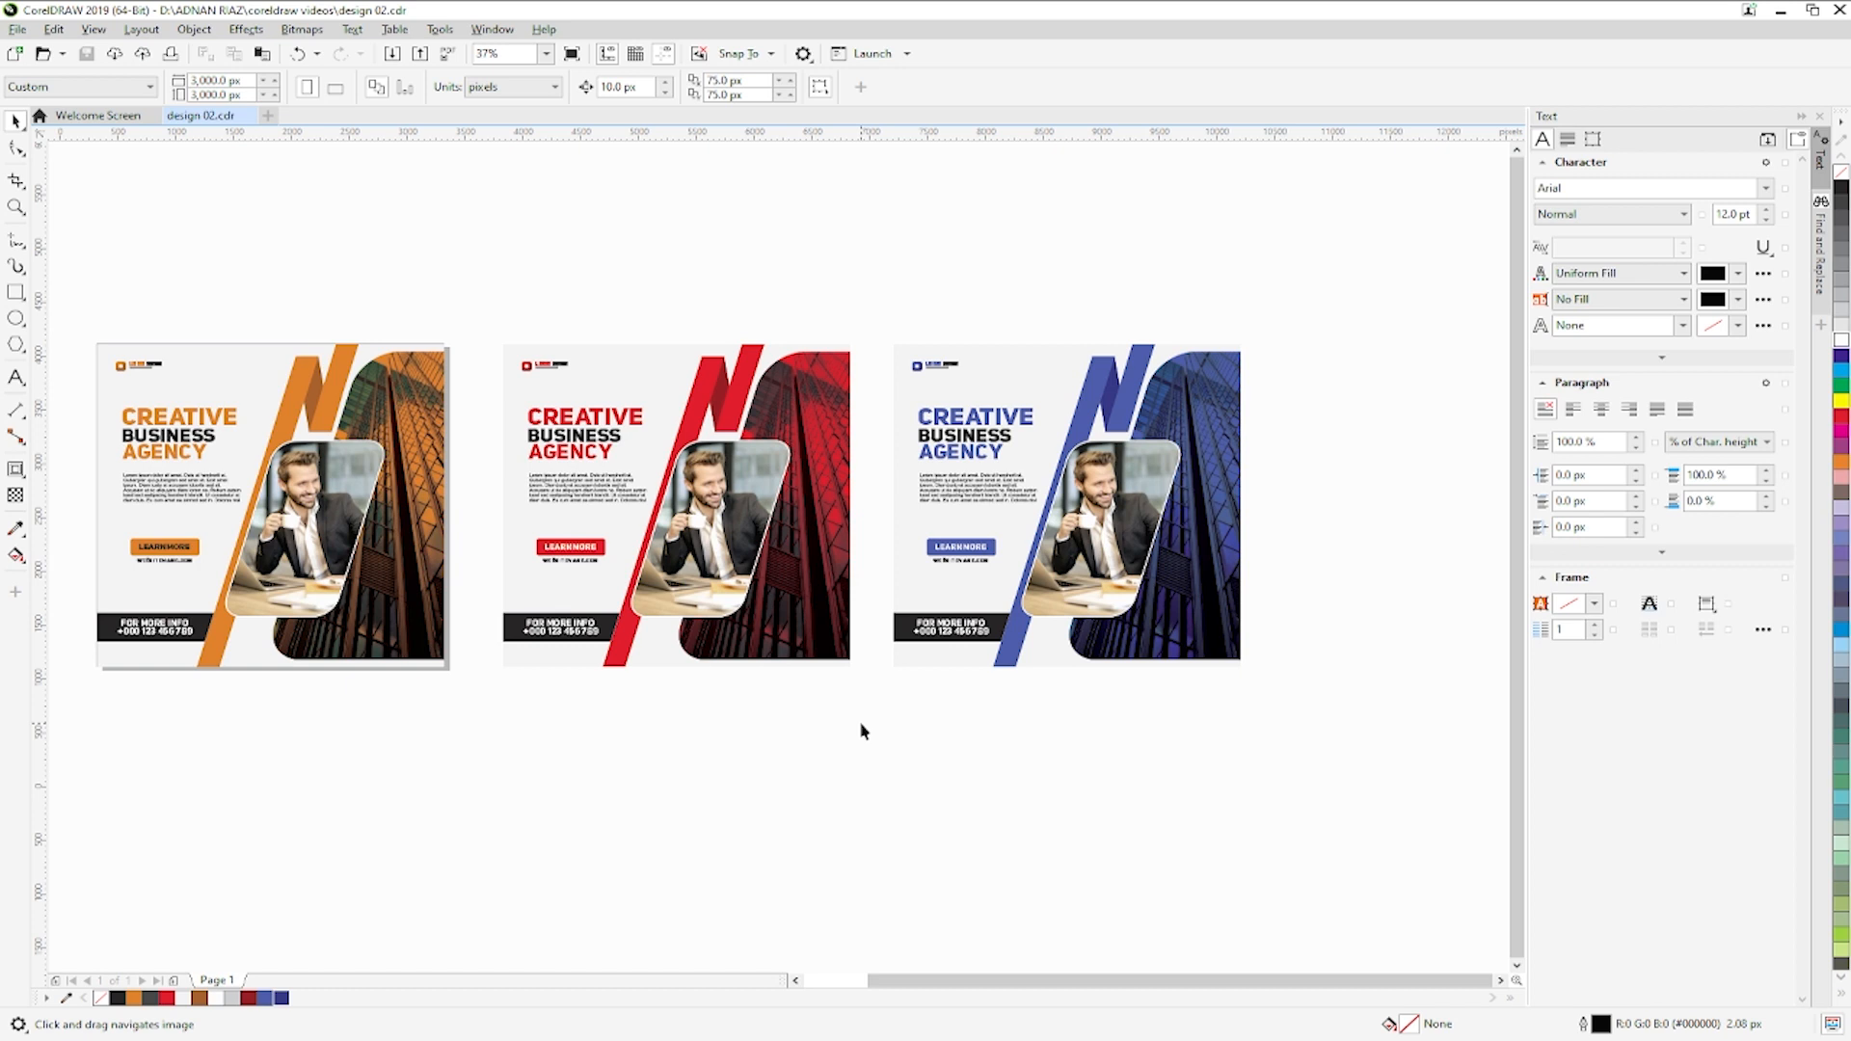
- Add the artistic text "thanks for watching" in the empty area above the three posts
key(space)
scroll(860, 731, up, 1)
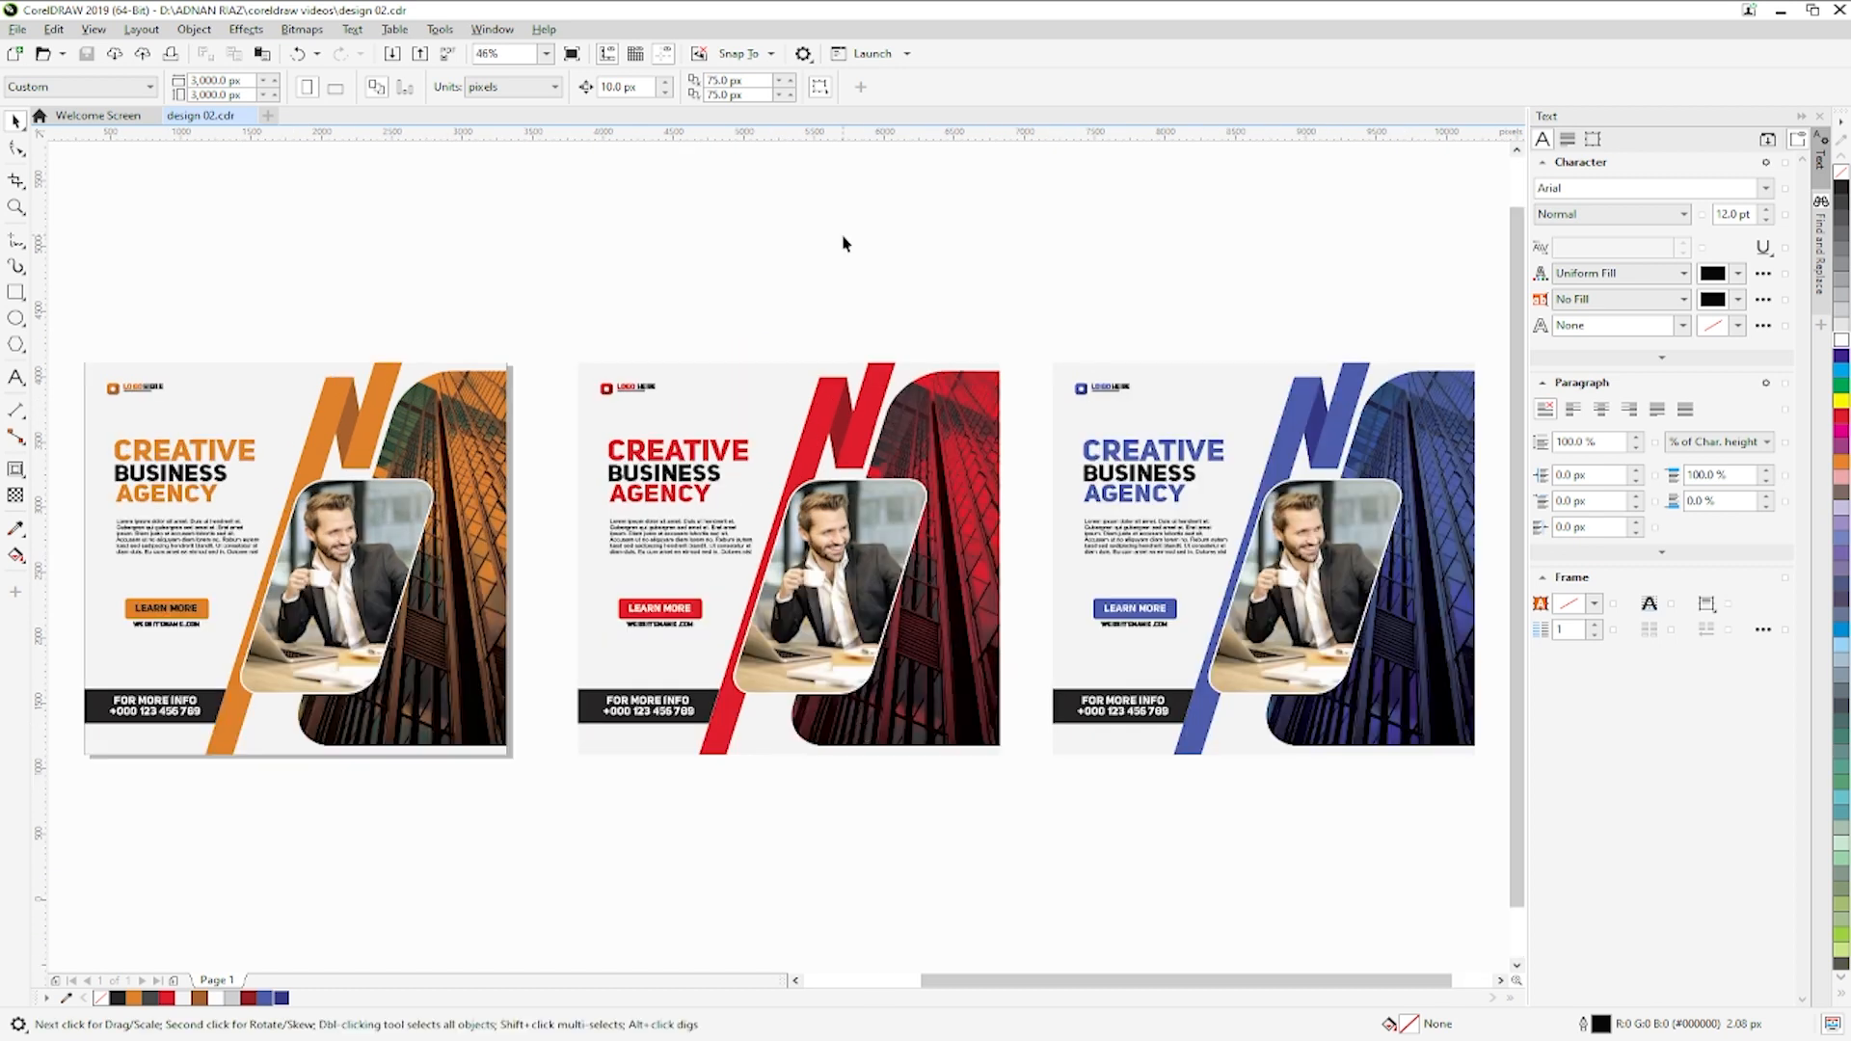
click(15, 377)
click(401, 271)
text(thanks for watching)
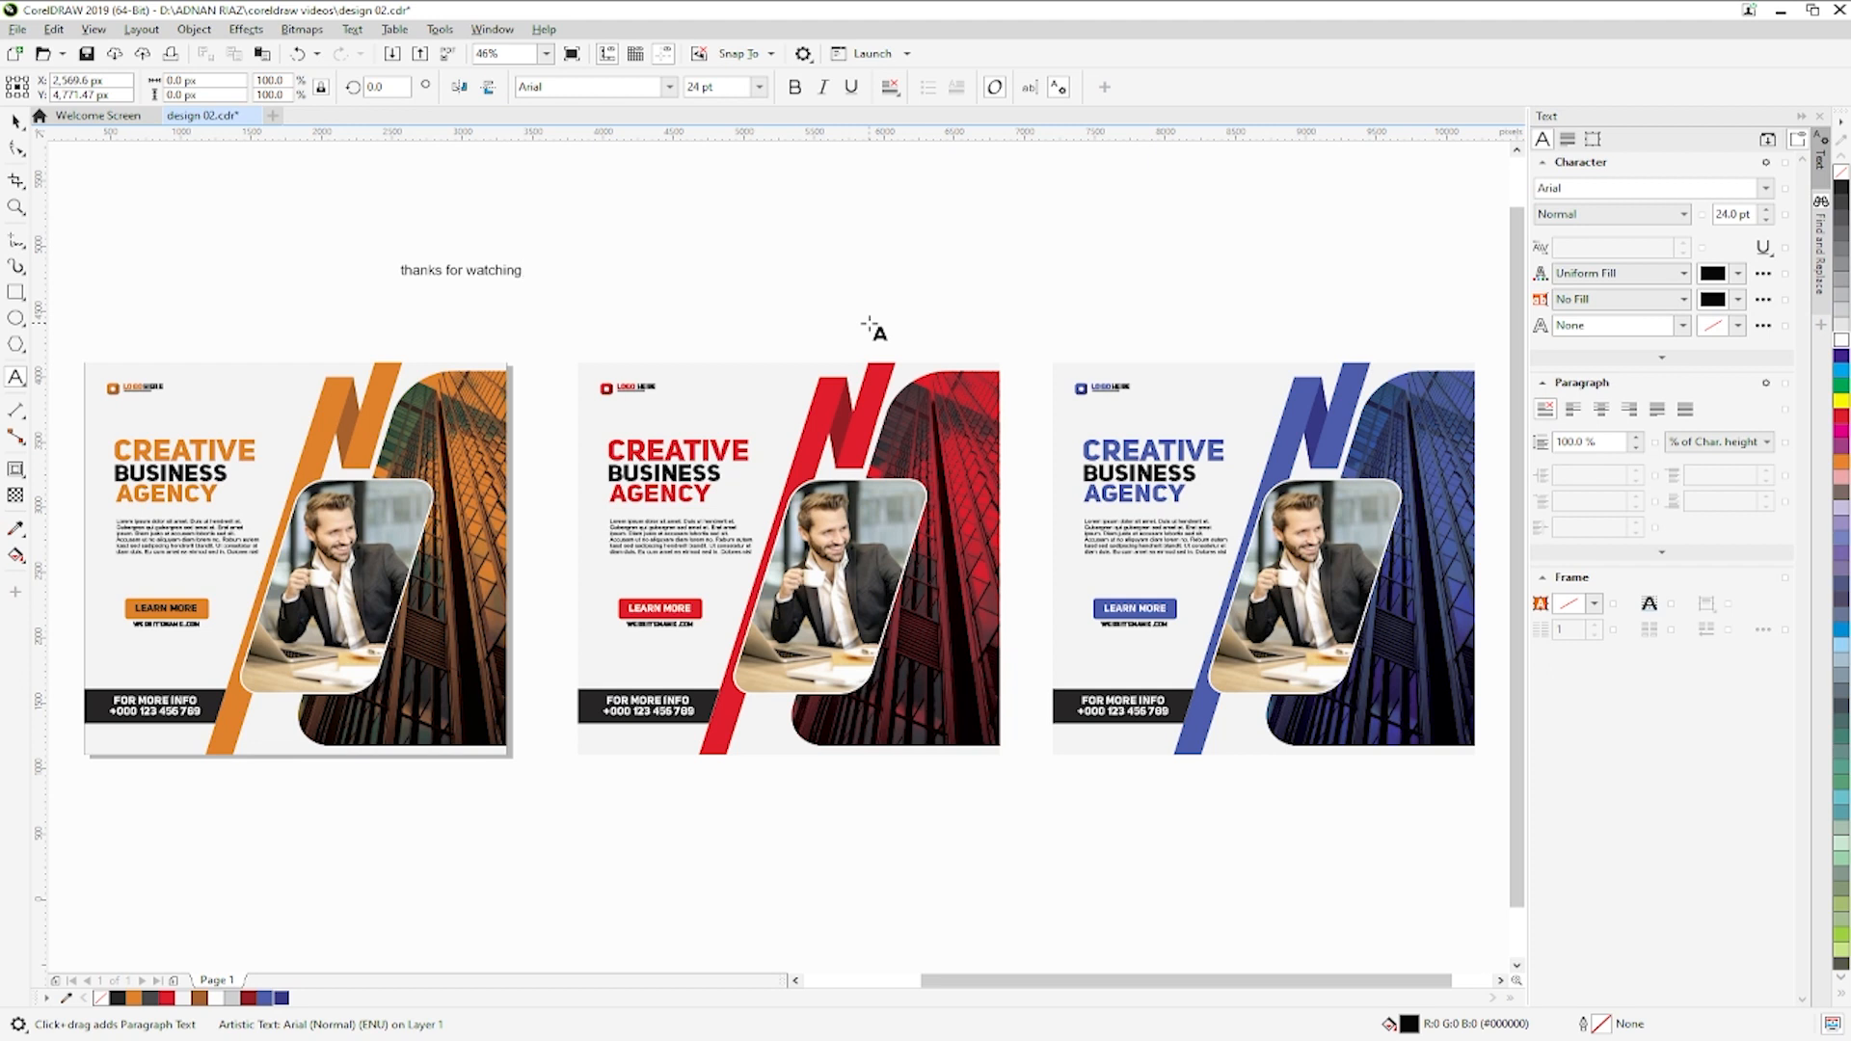
- Set the closing text's font to Burbank Big Cd Bd and change it to uppercase
key(ctrl+a)
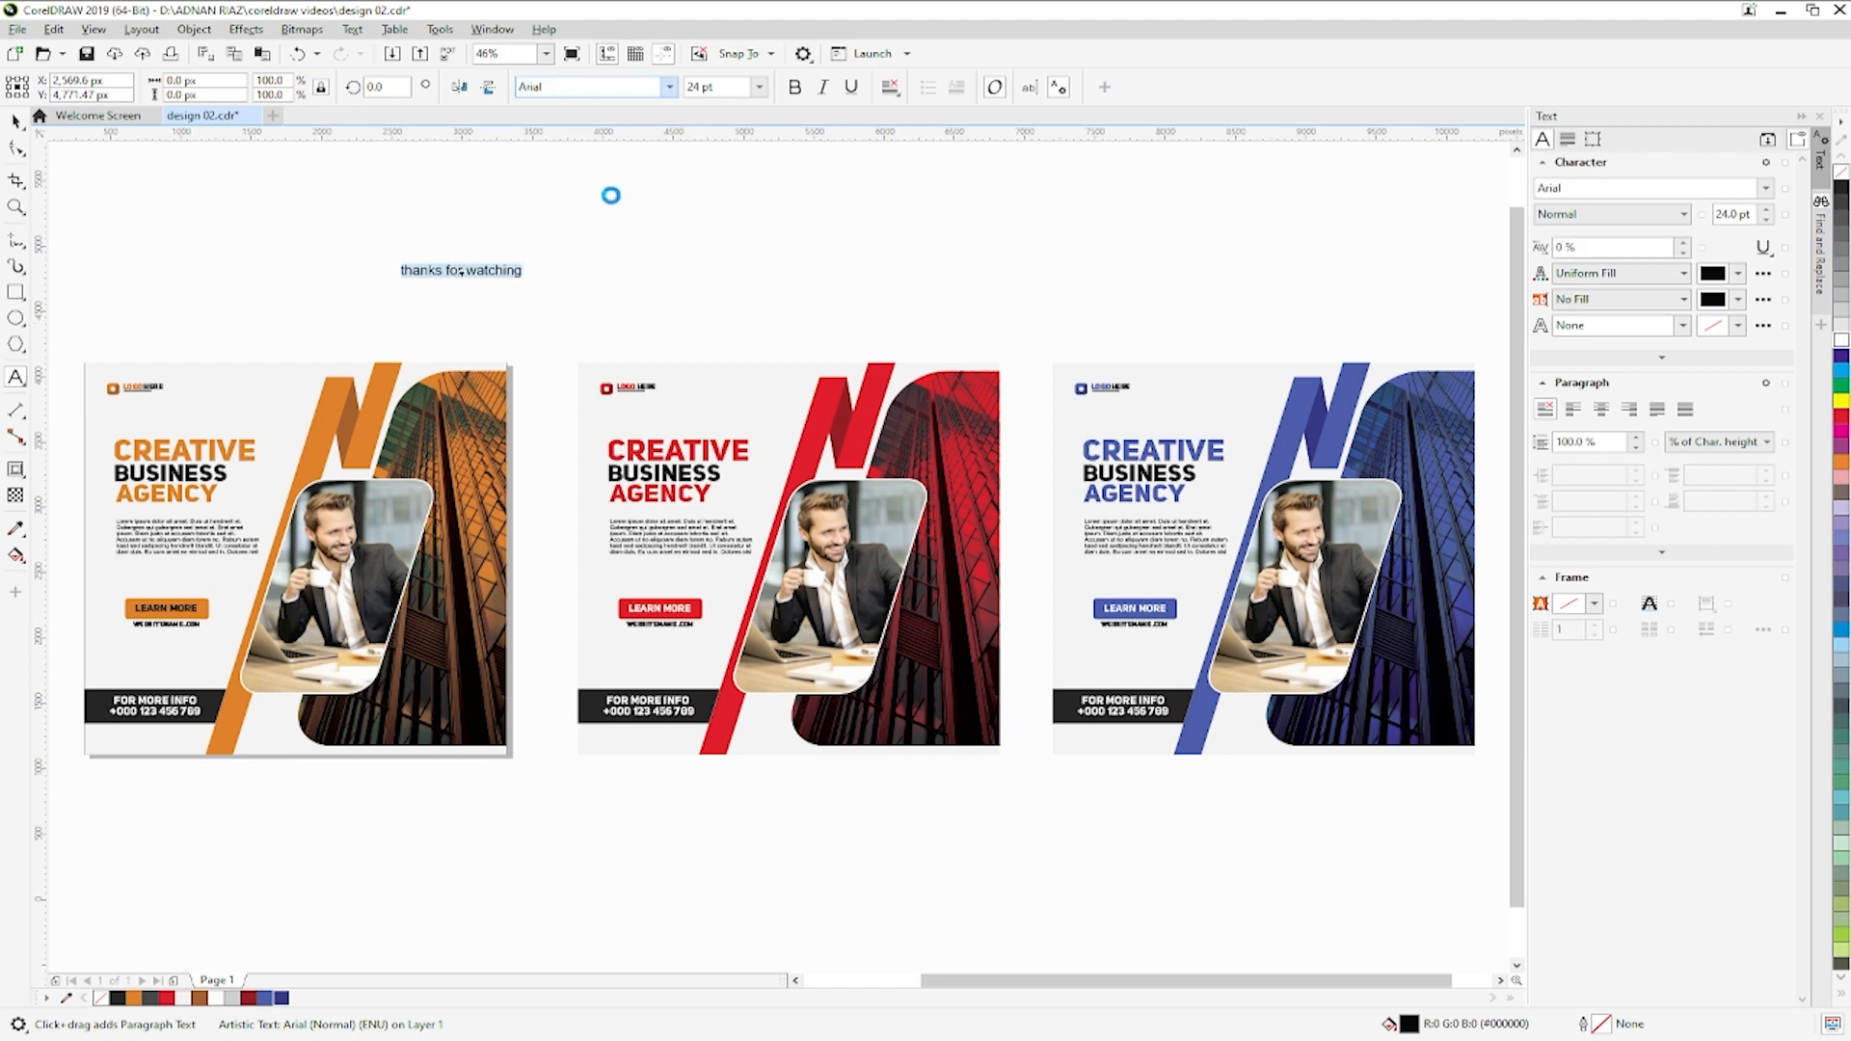
click(608, 205)
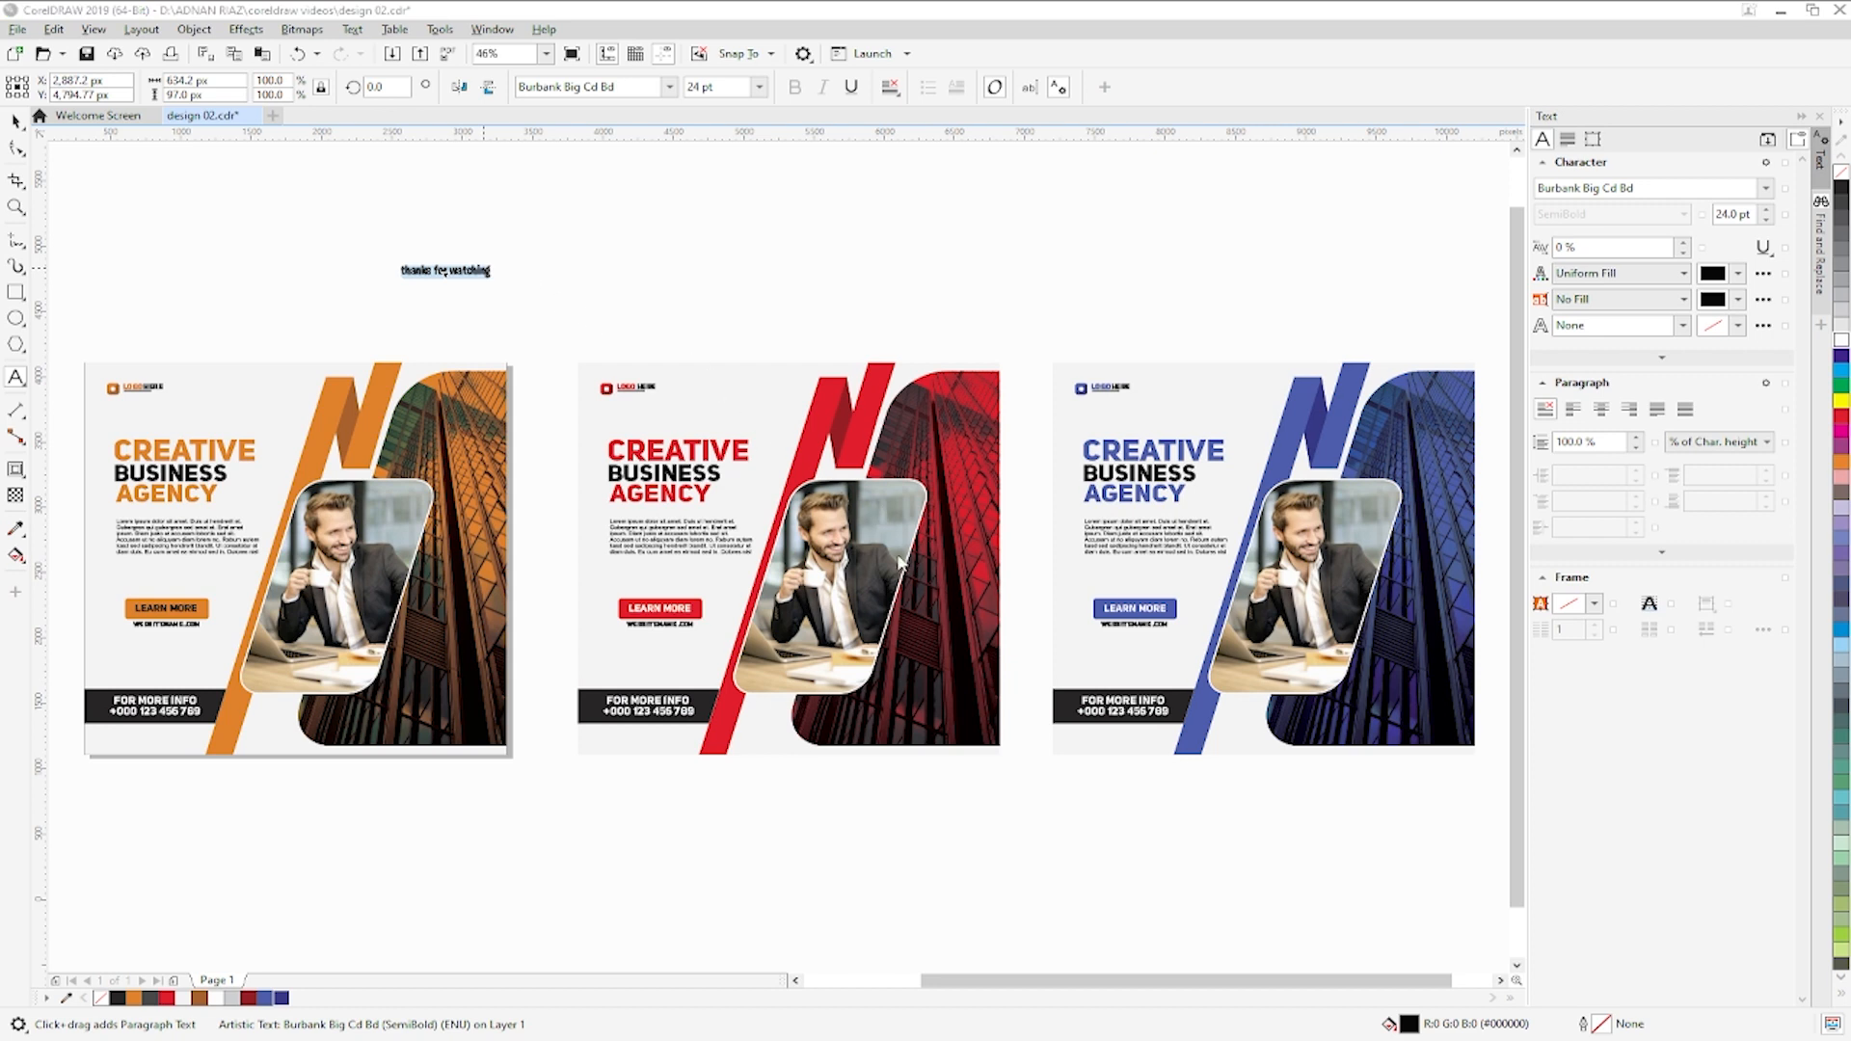
click(15, 121)
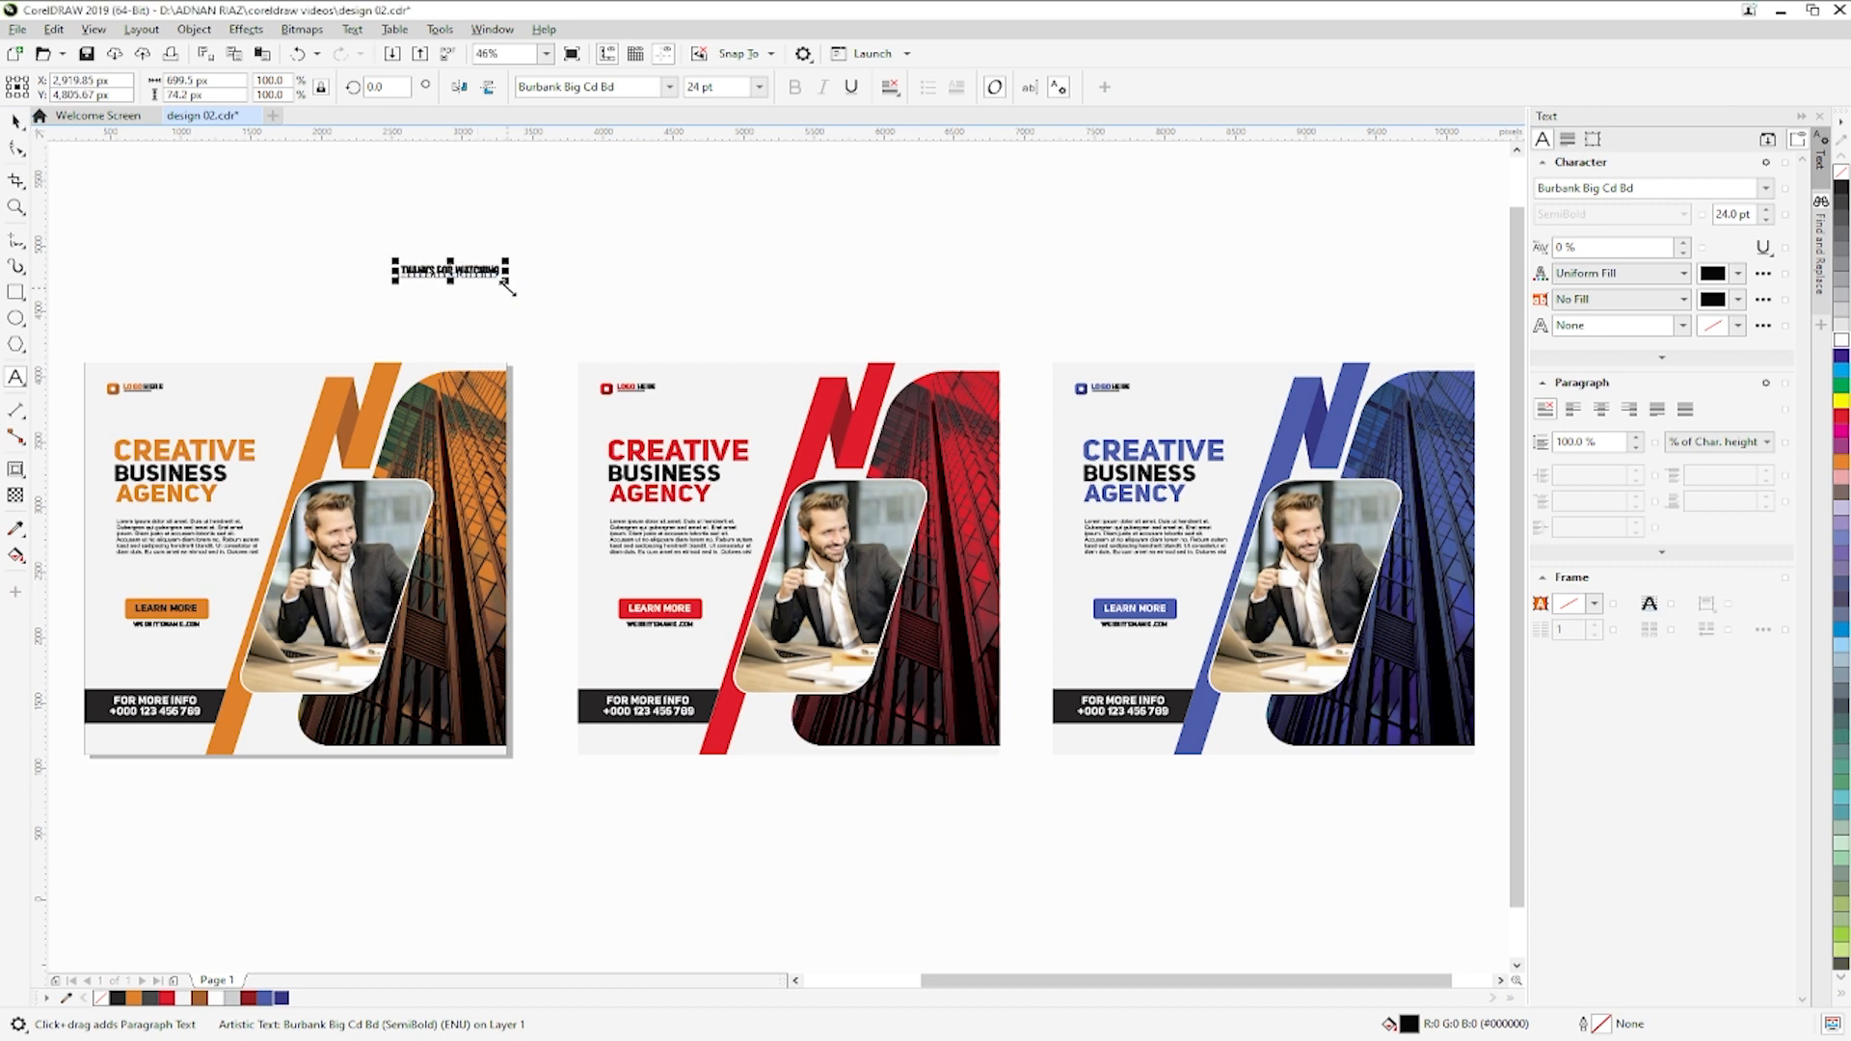
- Enlarge the THANKS FOR WATCHING text to about 6,400 px wide and centre it above the three posts
drag(504, 278, 1307, 360)
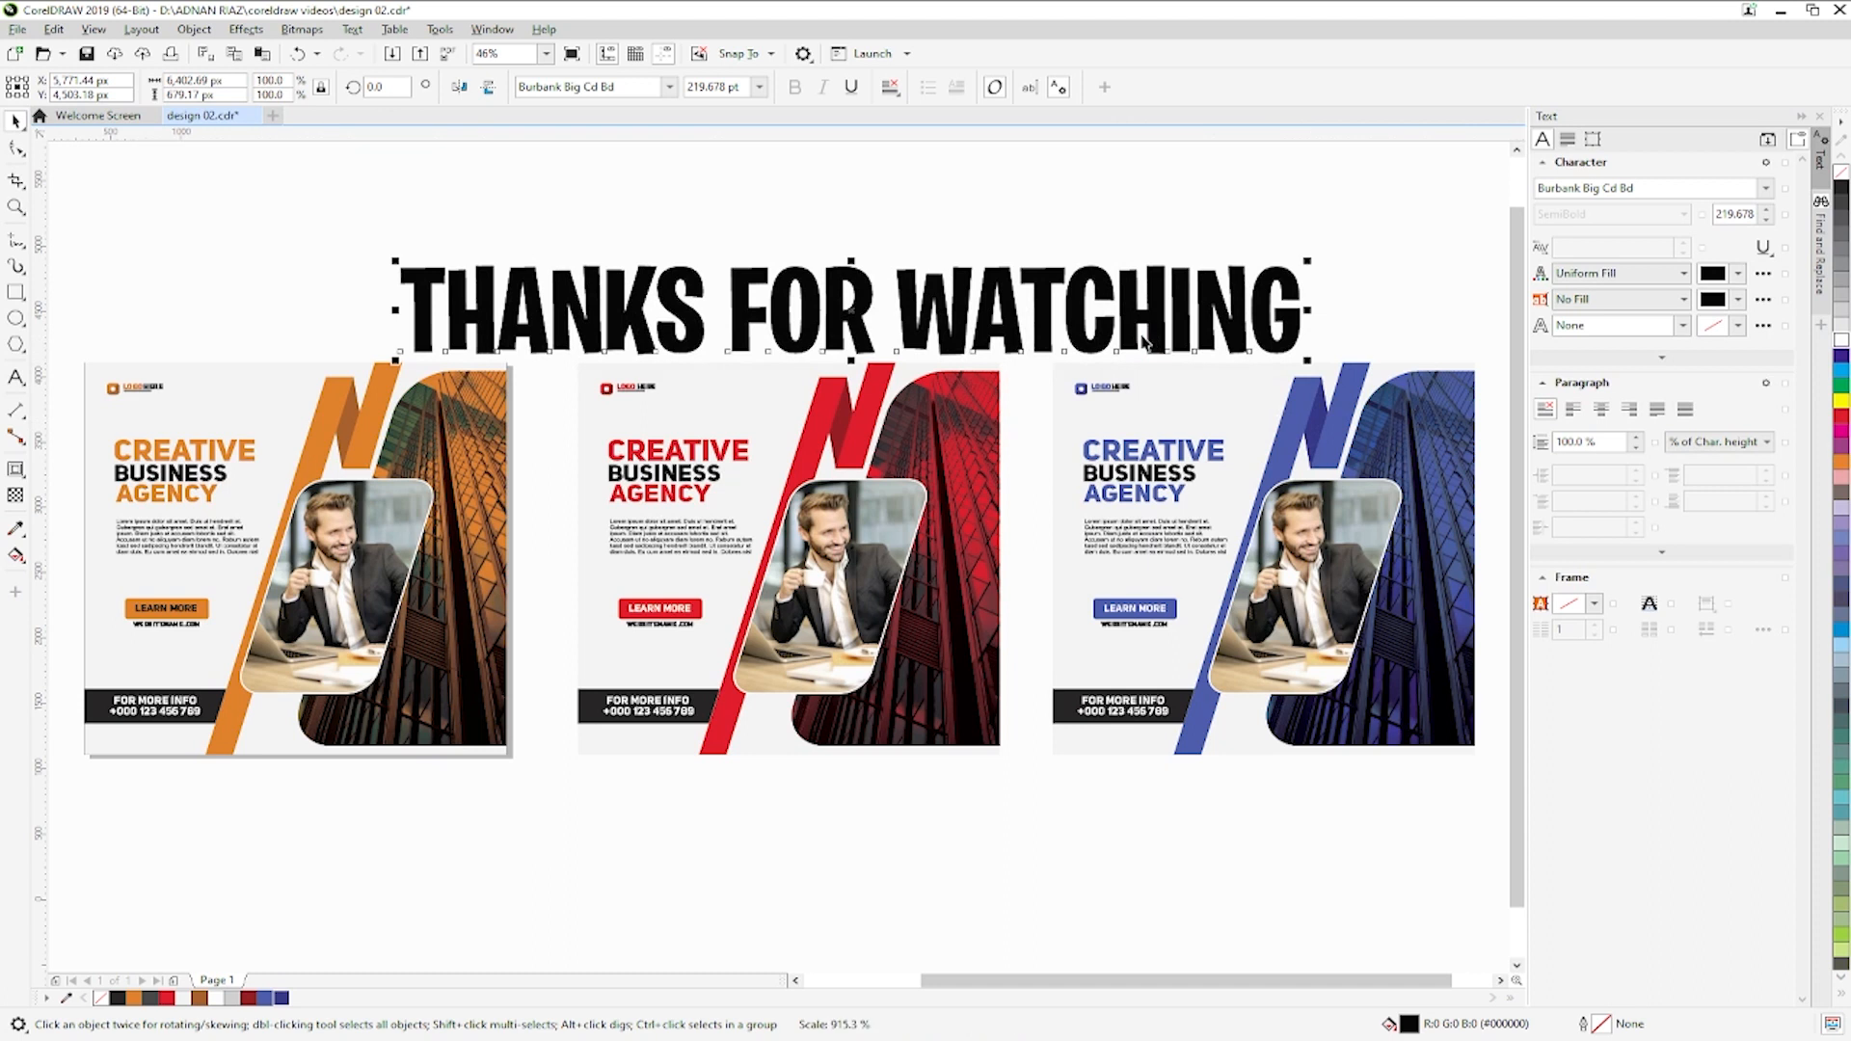
drag(1050, 289, 988, 255)
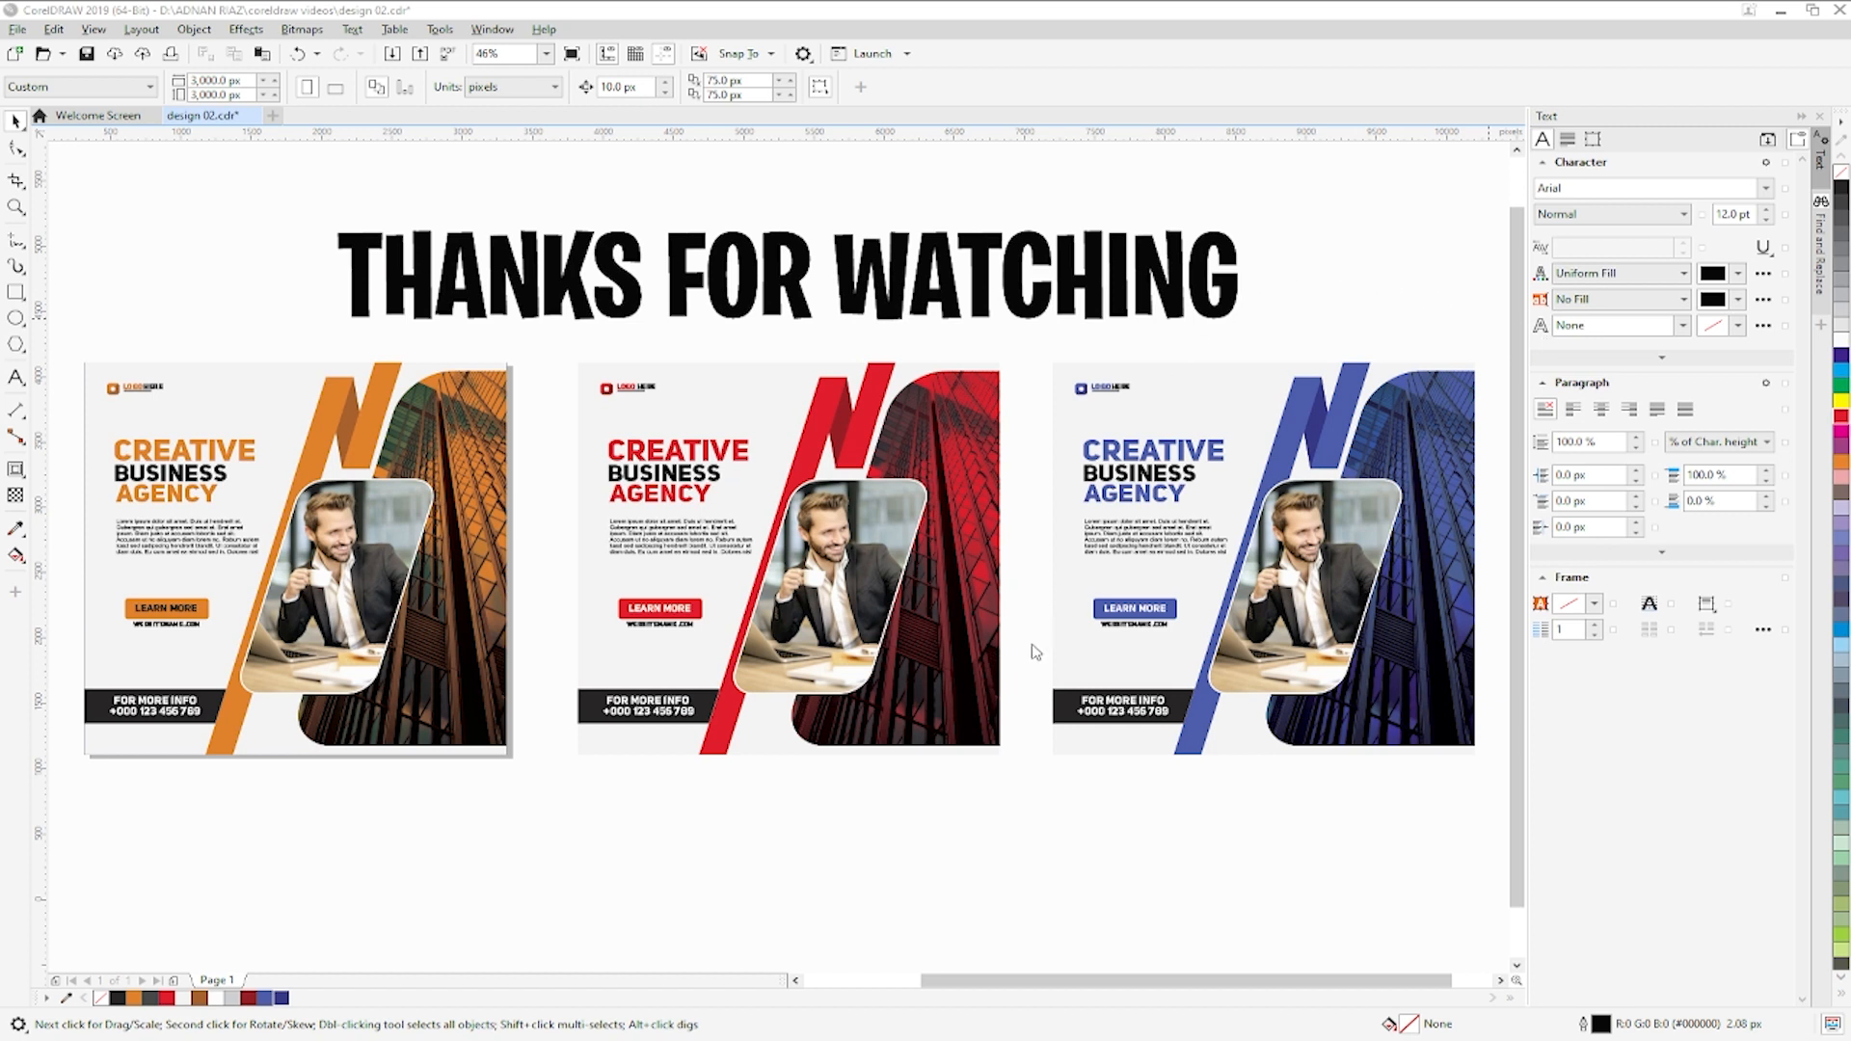
- Fill the THANKS FOR WATCHING text with red and save the document
click(1112, 306)
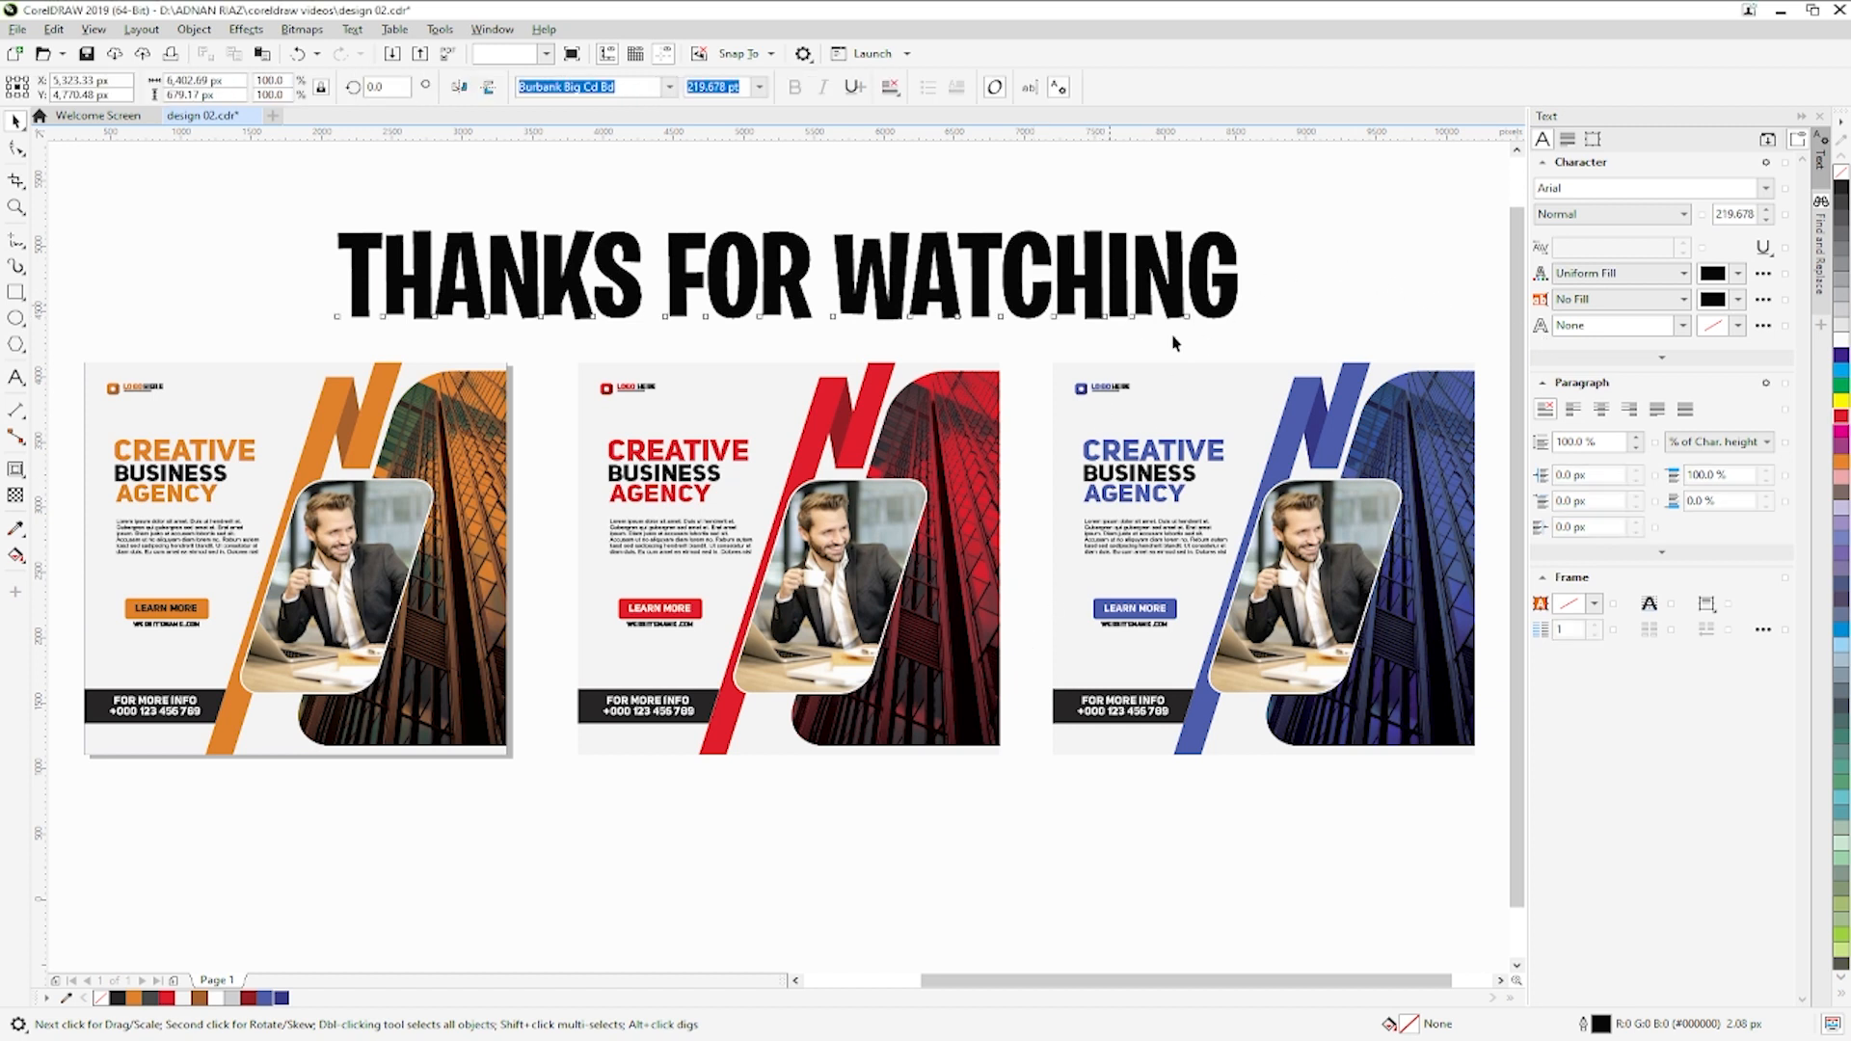
click(1841, 417)
click(1032, 198)
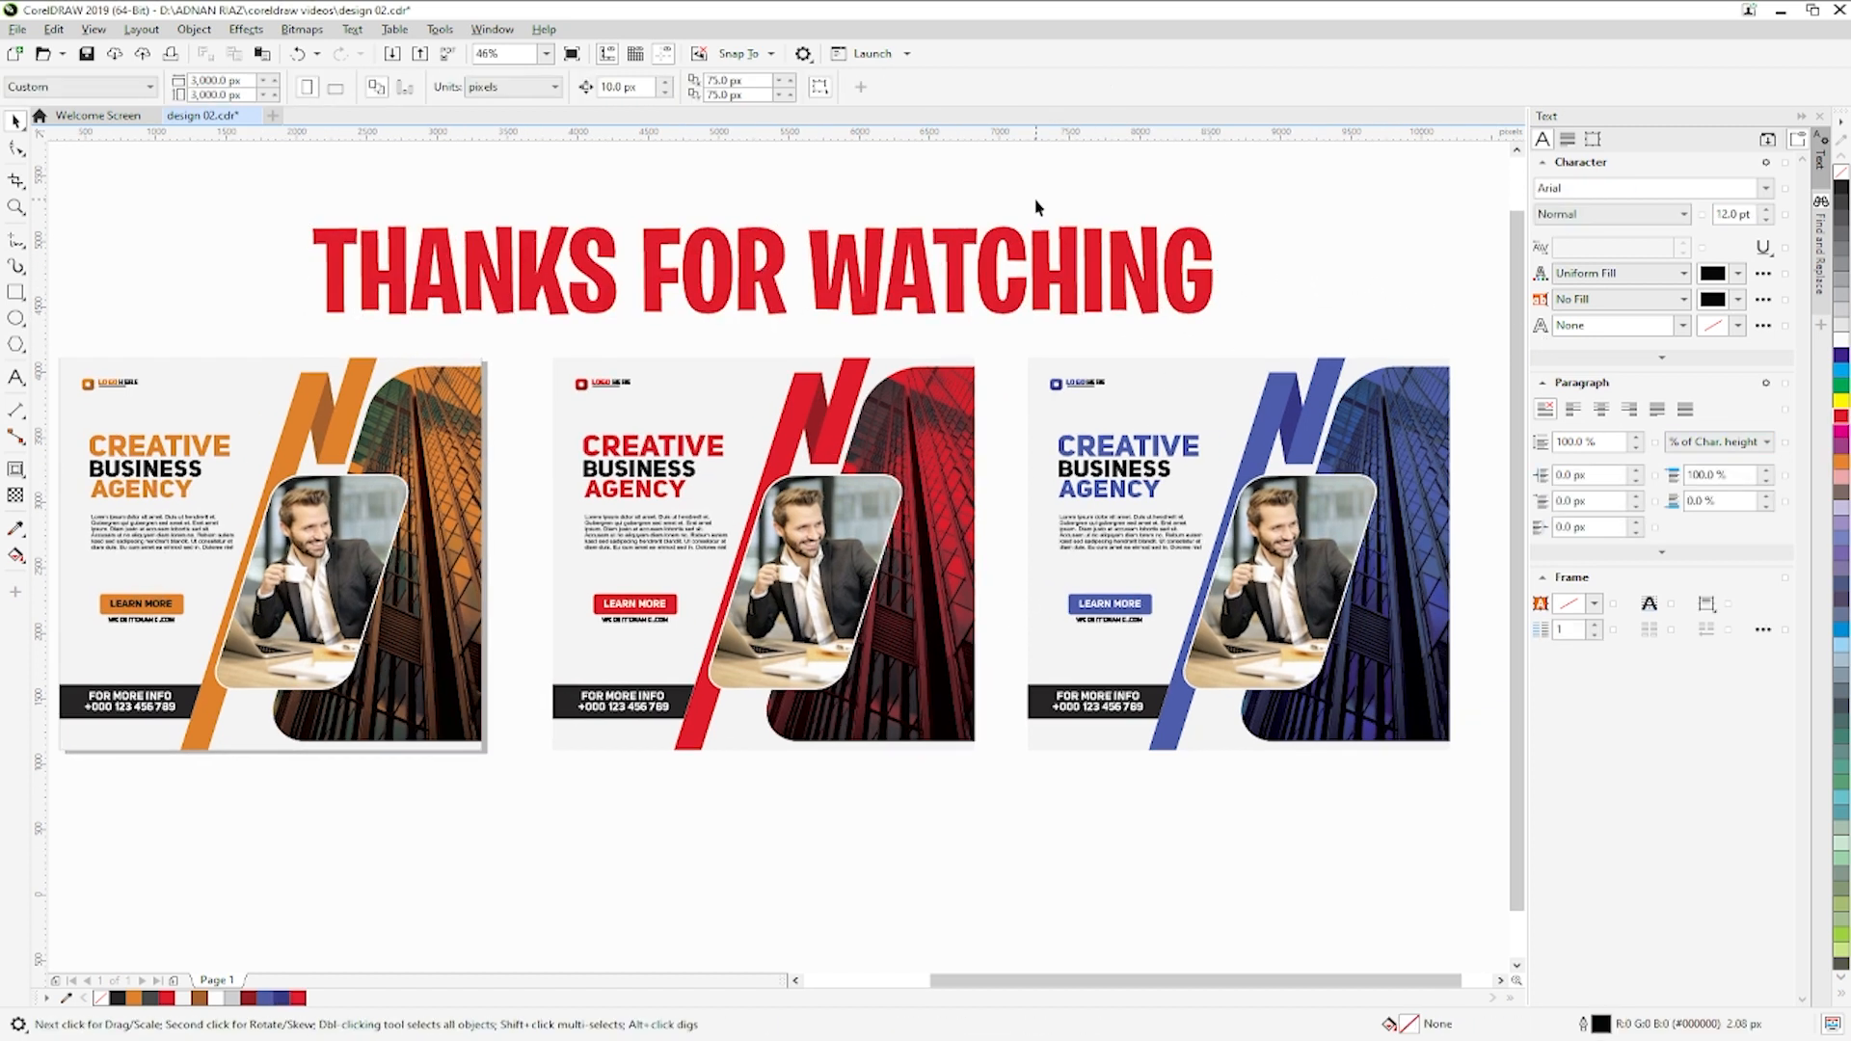
scroll(1037, 208, up, 1)
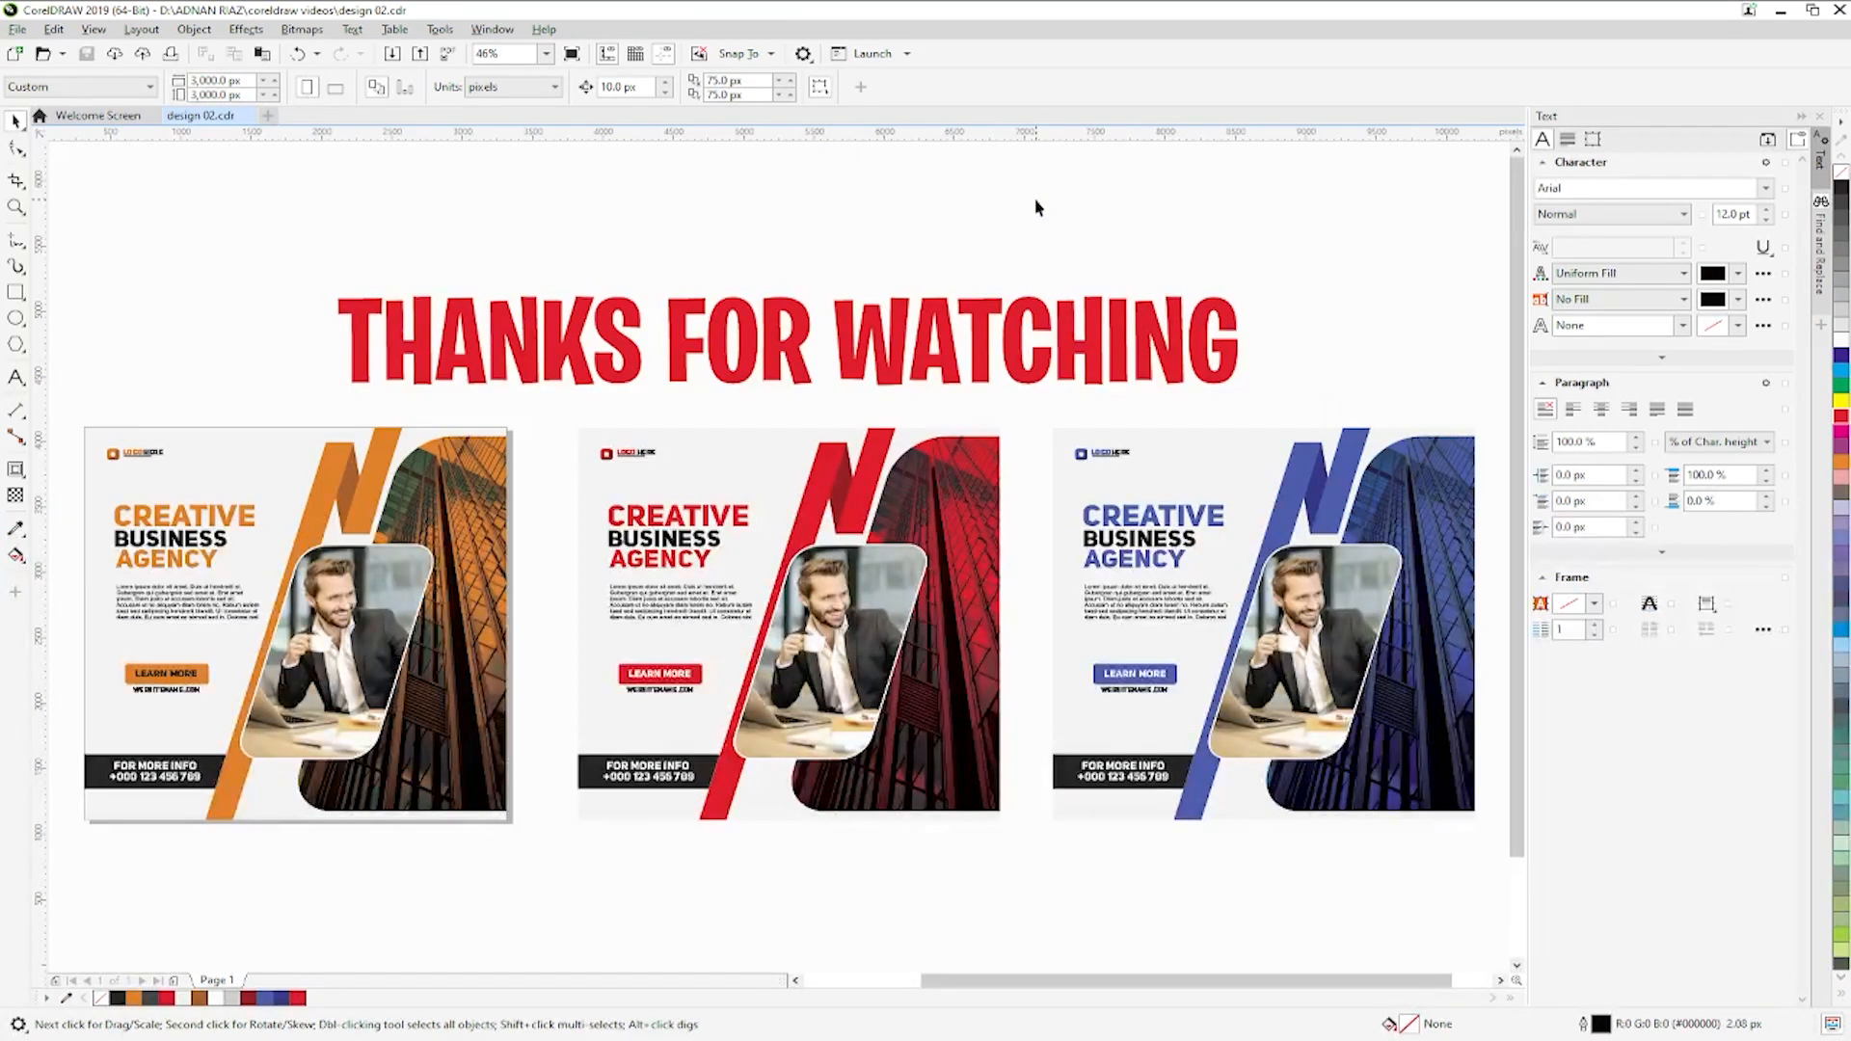
click(871, 1039)
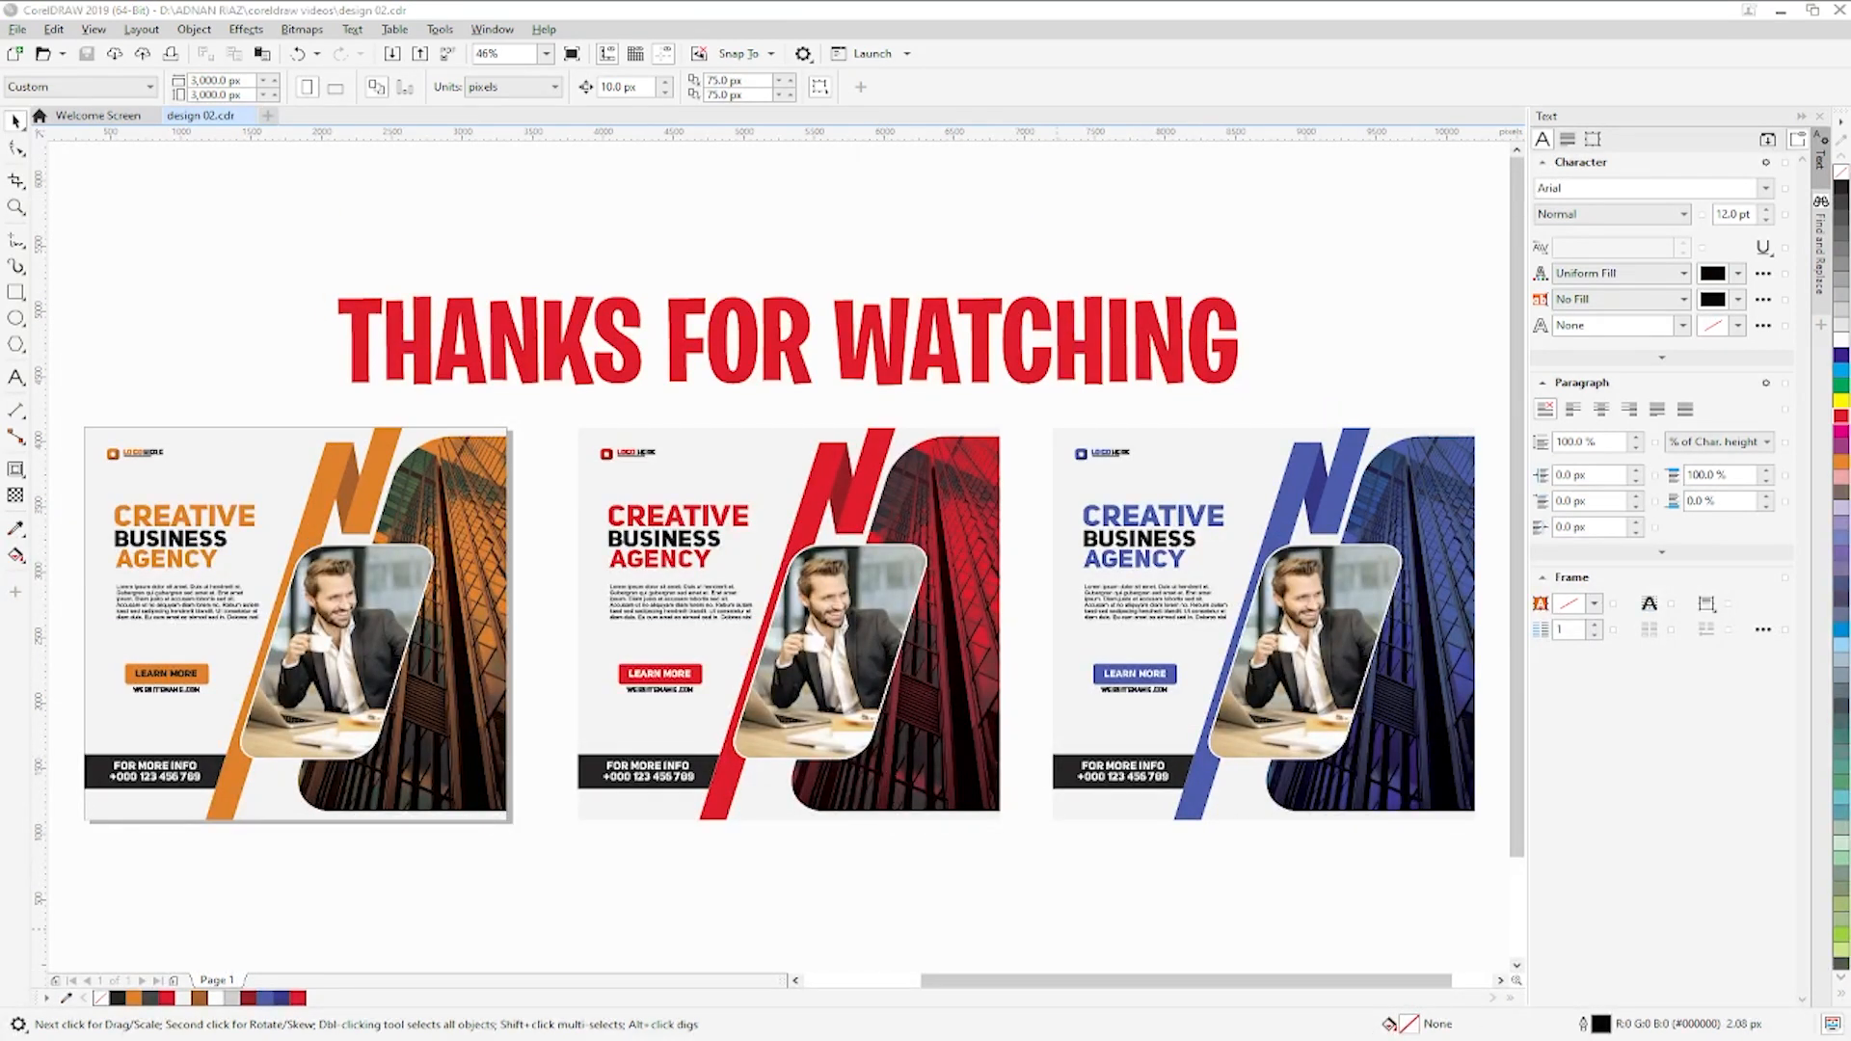